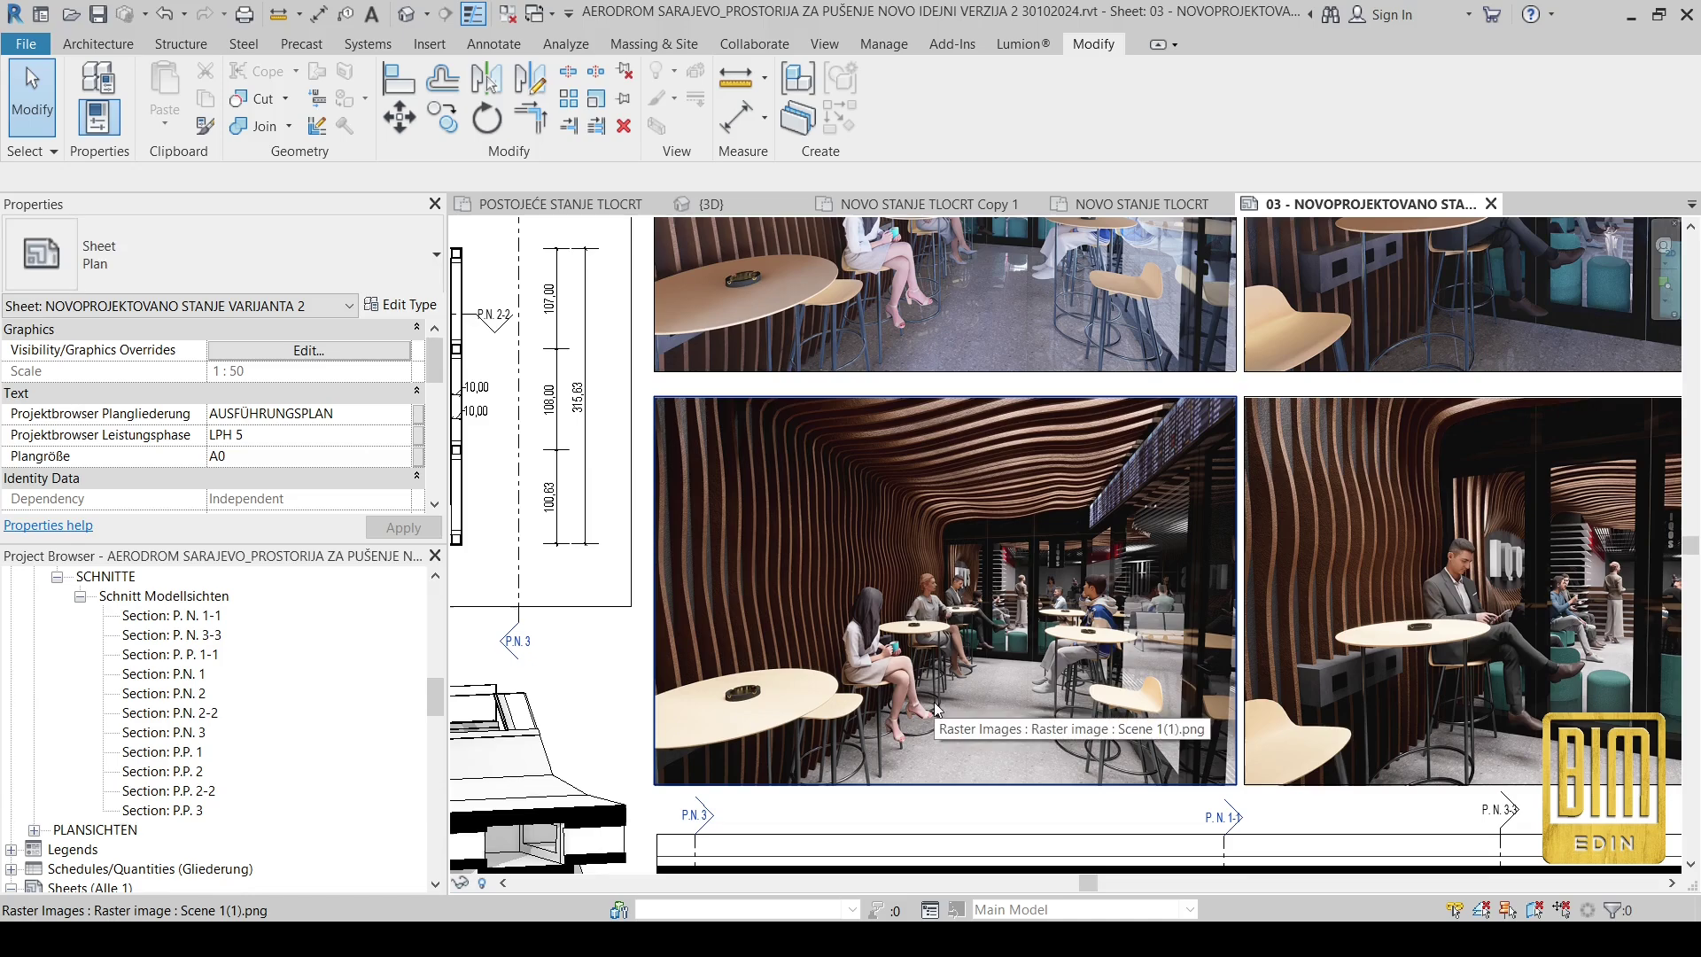
# Step: Review the smoking-room renders across the sheet, then switch to the {3D} model view
pyautogui.moveTo(1496, 688); pyautogui.dragTo(1033, 684, button='middle')
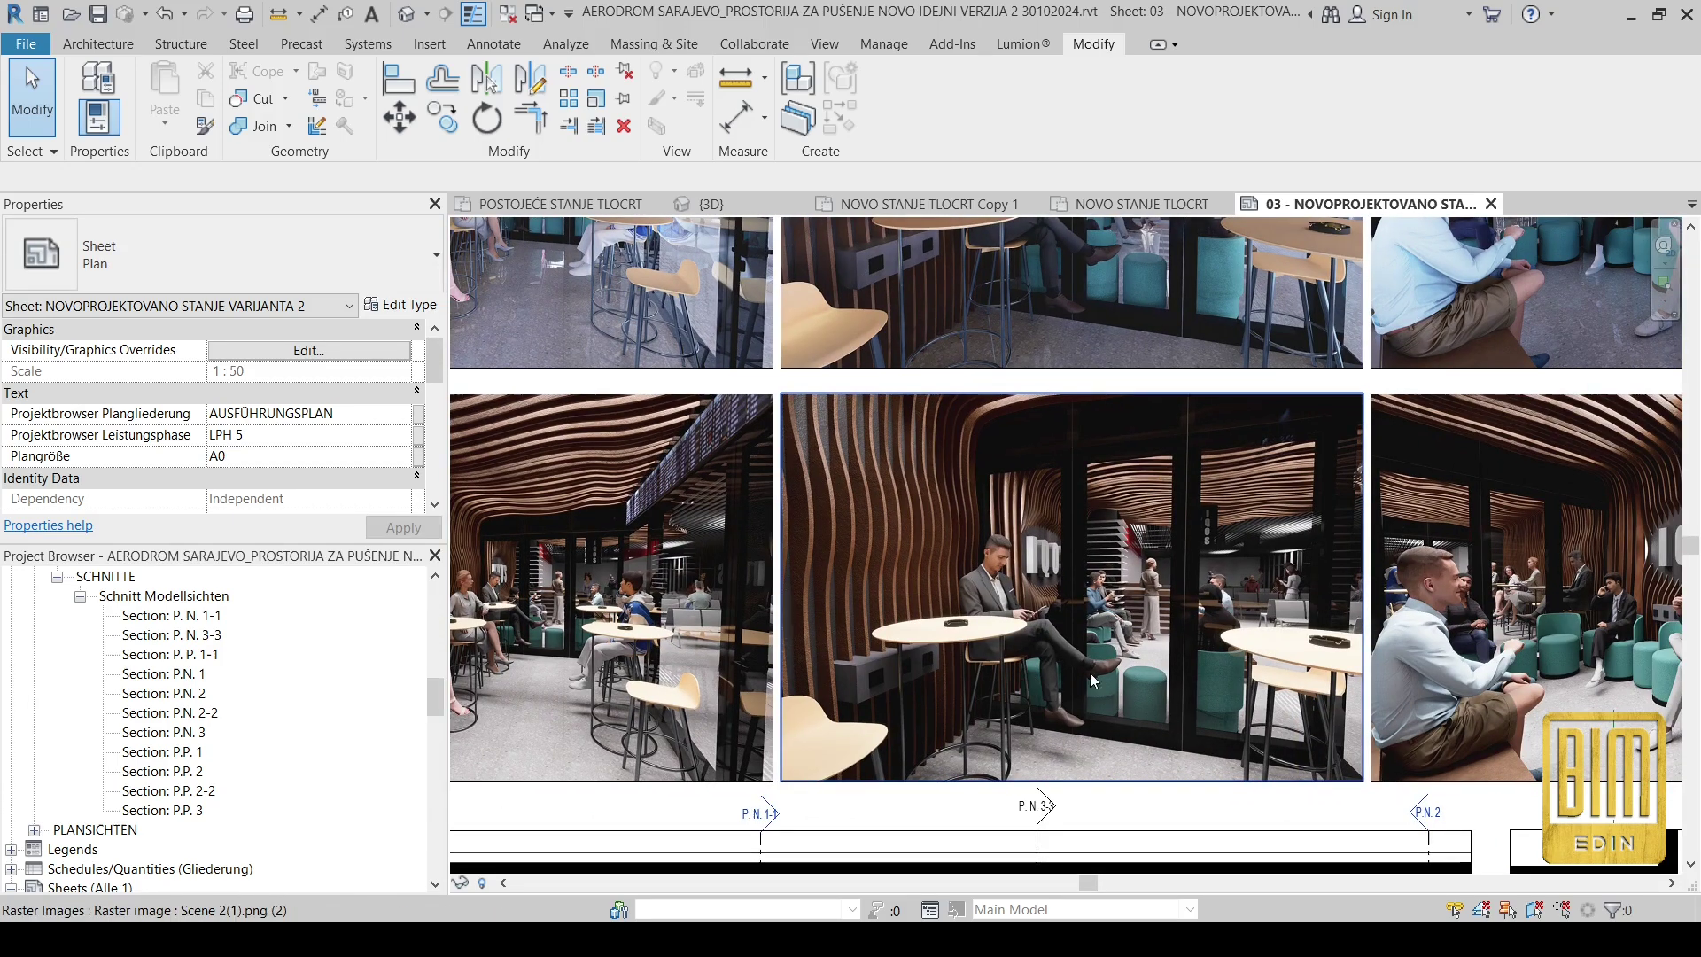
pyautogui.moveTo(1587, 620); pyautogui.dragTo(1099, 579, button='middle')
pyautogui.scroll(-2, 1100, 580)
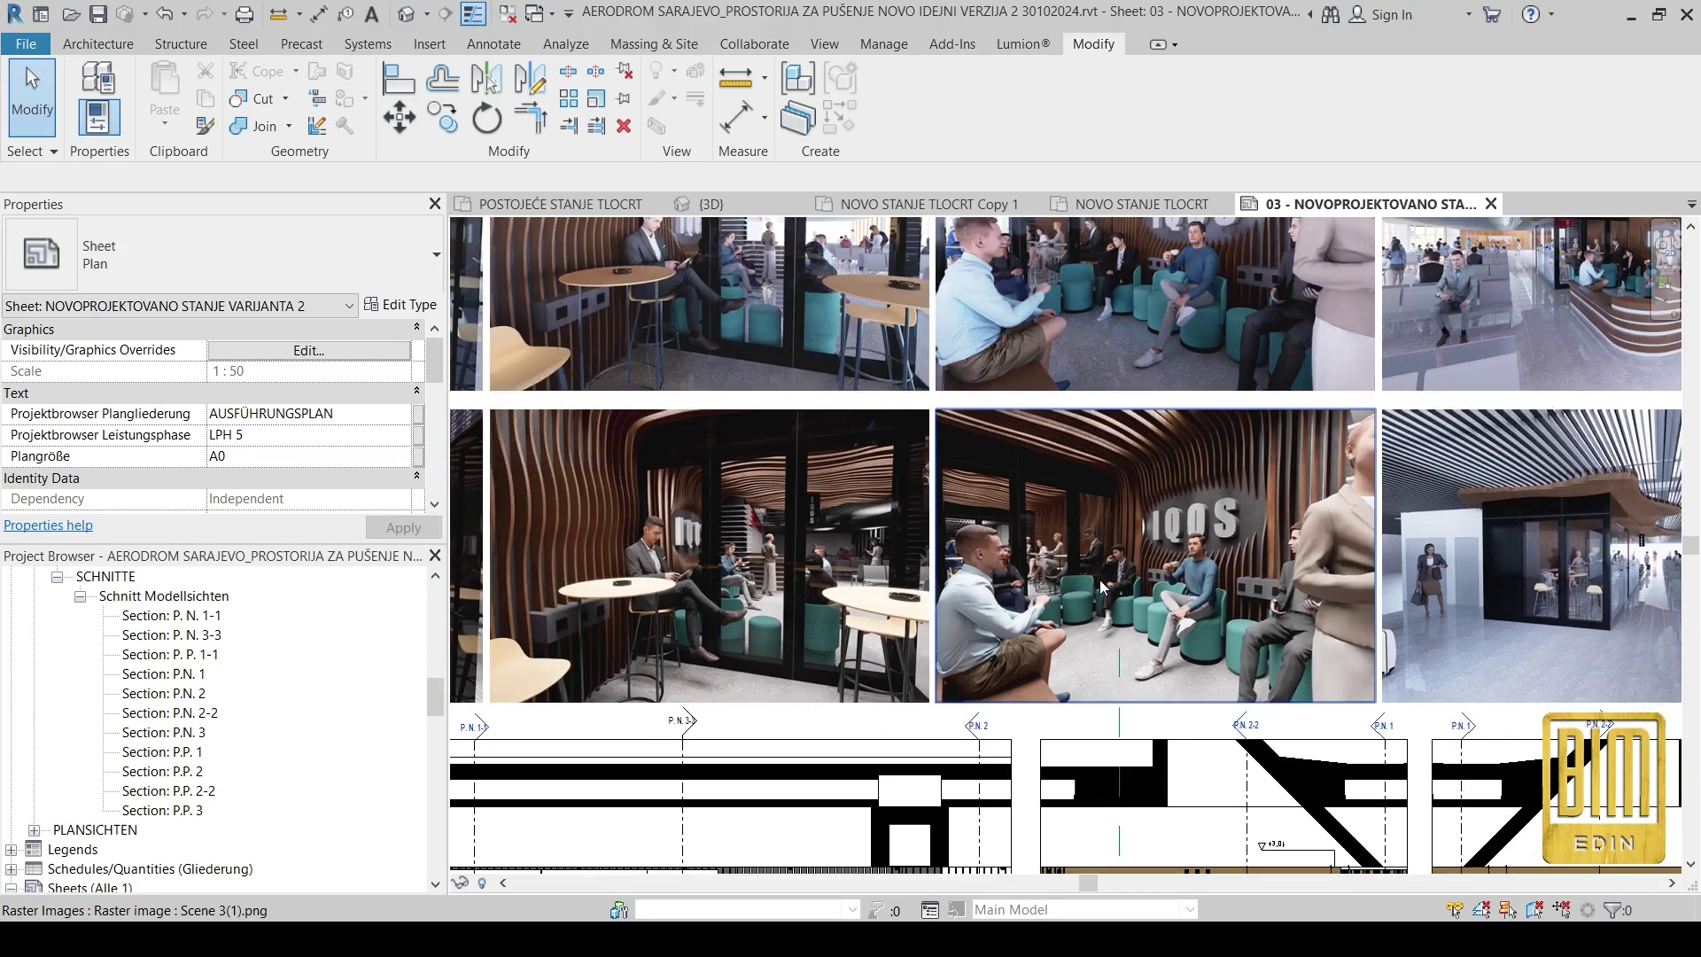
pyautogui.moveTo(1492, 600); pyautogui.dragTo(1265, 614, button='middle')
pyautogui.moveTo(1443, 428); pyautogui.dragTo(1422, 601, button='middle')
pyautogui.scroll(2, 1364, 464)
pyautogui.scroll(3, 1408, 347)
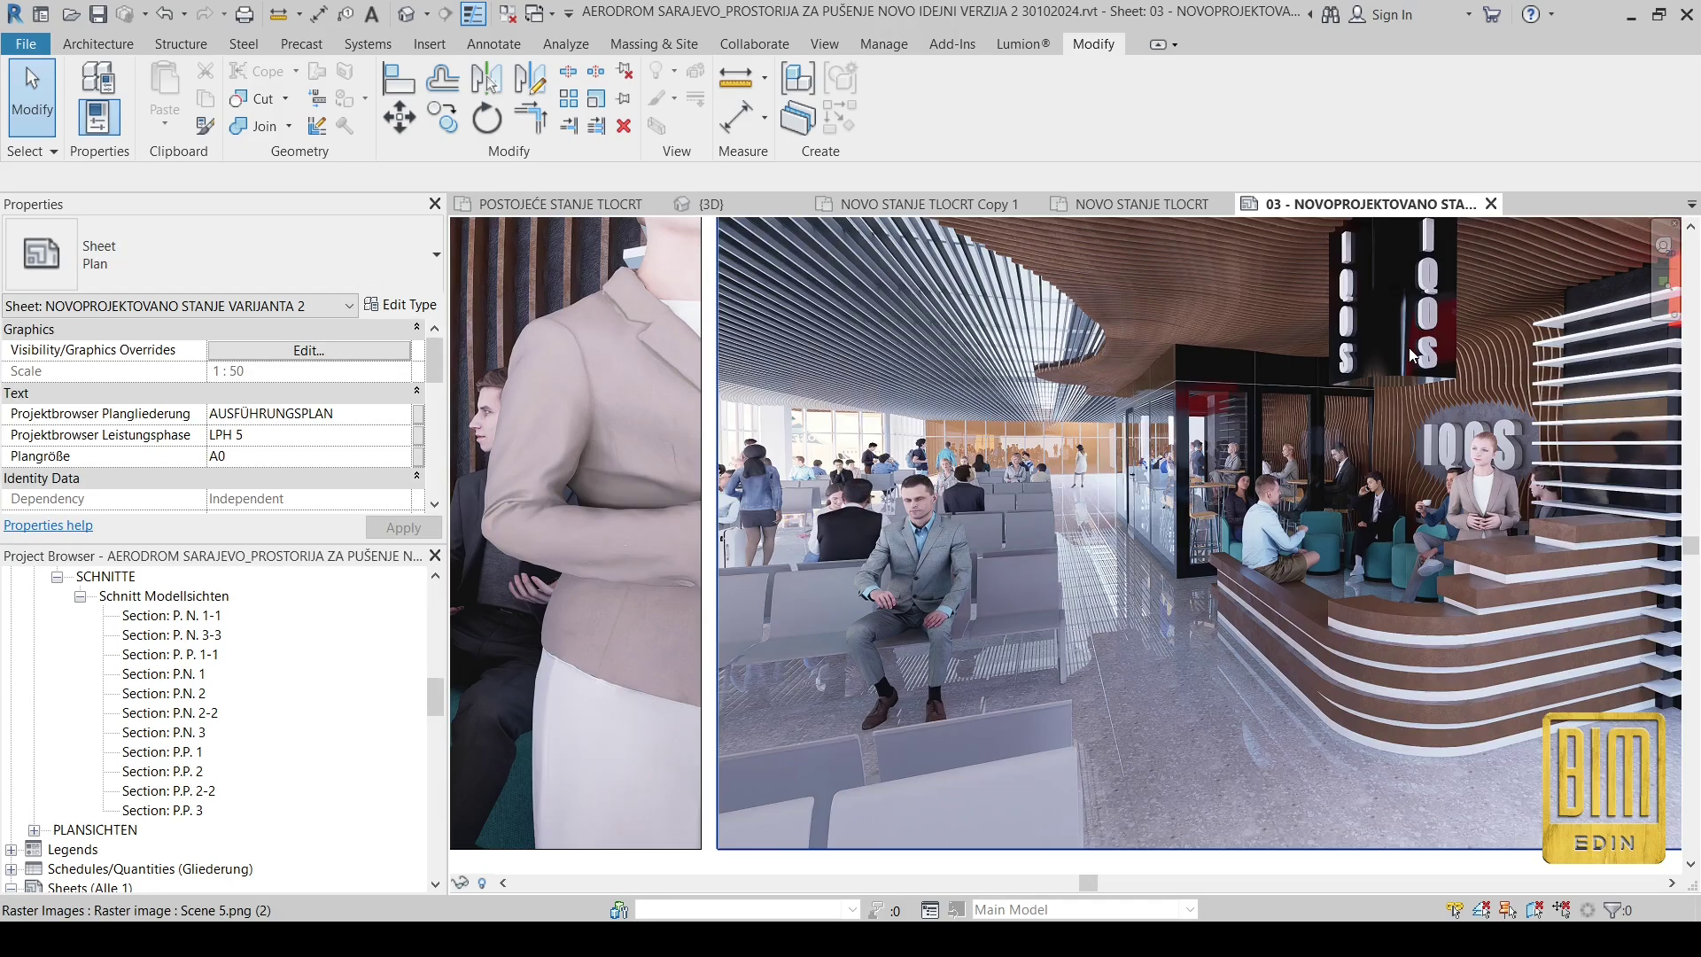
pyautogui.moveTo(1409, 347); pyautogui.dragTo(1210, 445, button='middle')
pyautogui.scroll(-2, 1269, 465)
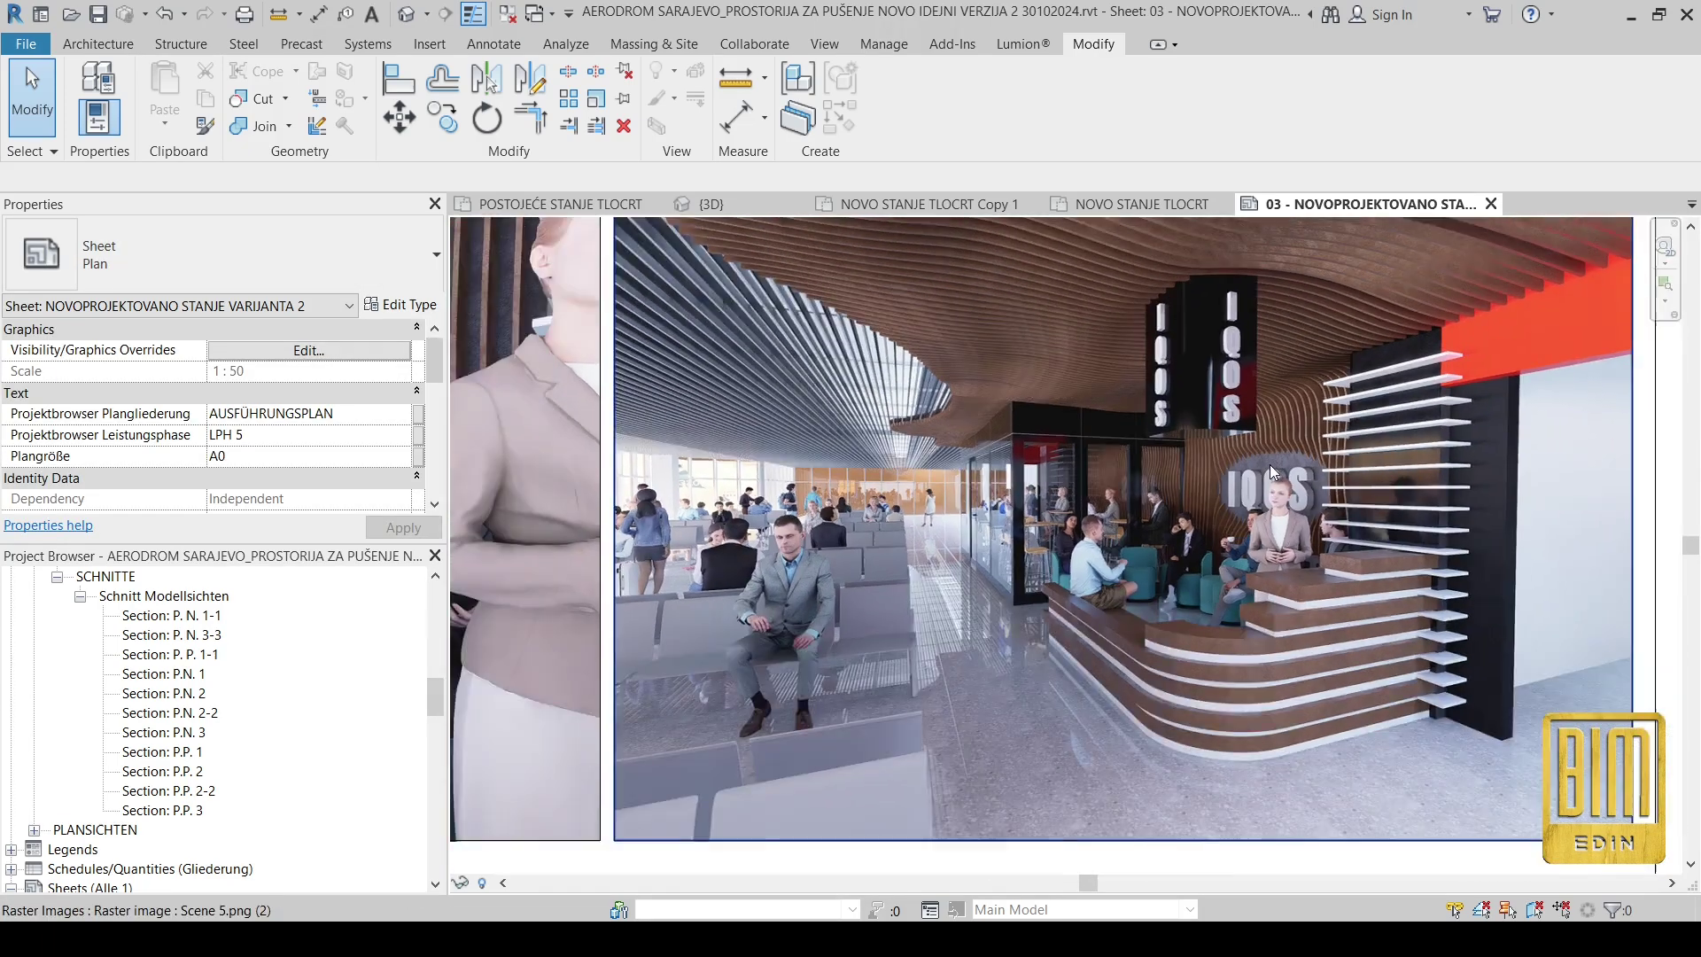
pyautogui.moveTo(1304, 289); pyautogui.dragTo(1302, 369, button='middle')
pyautogui.scroll(-4, 1304, 367)
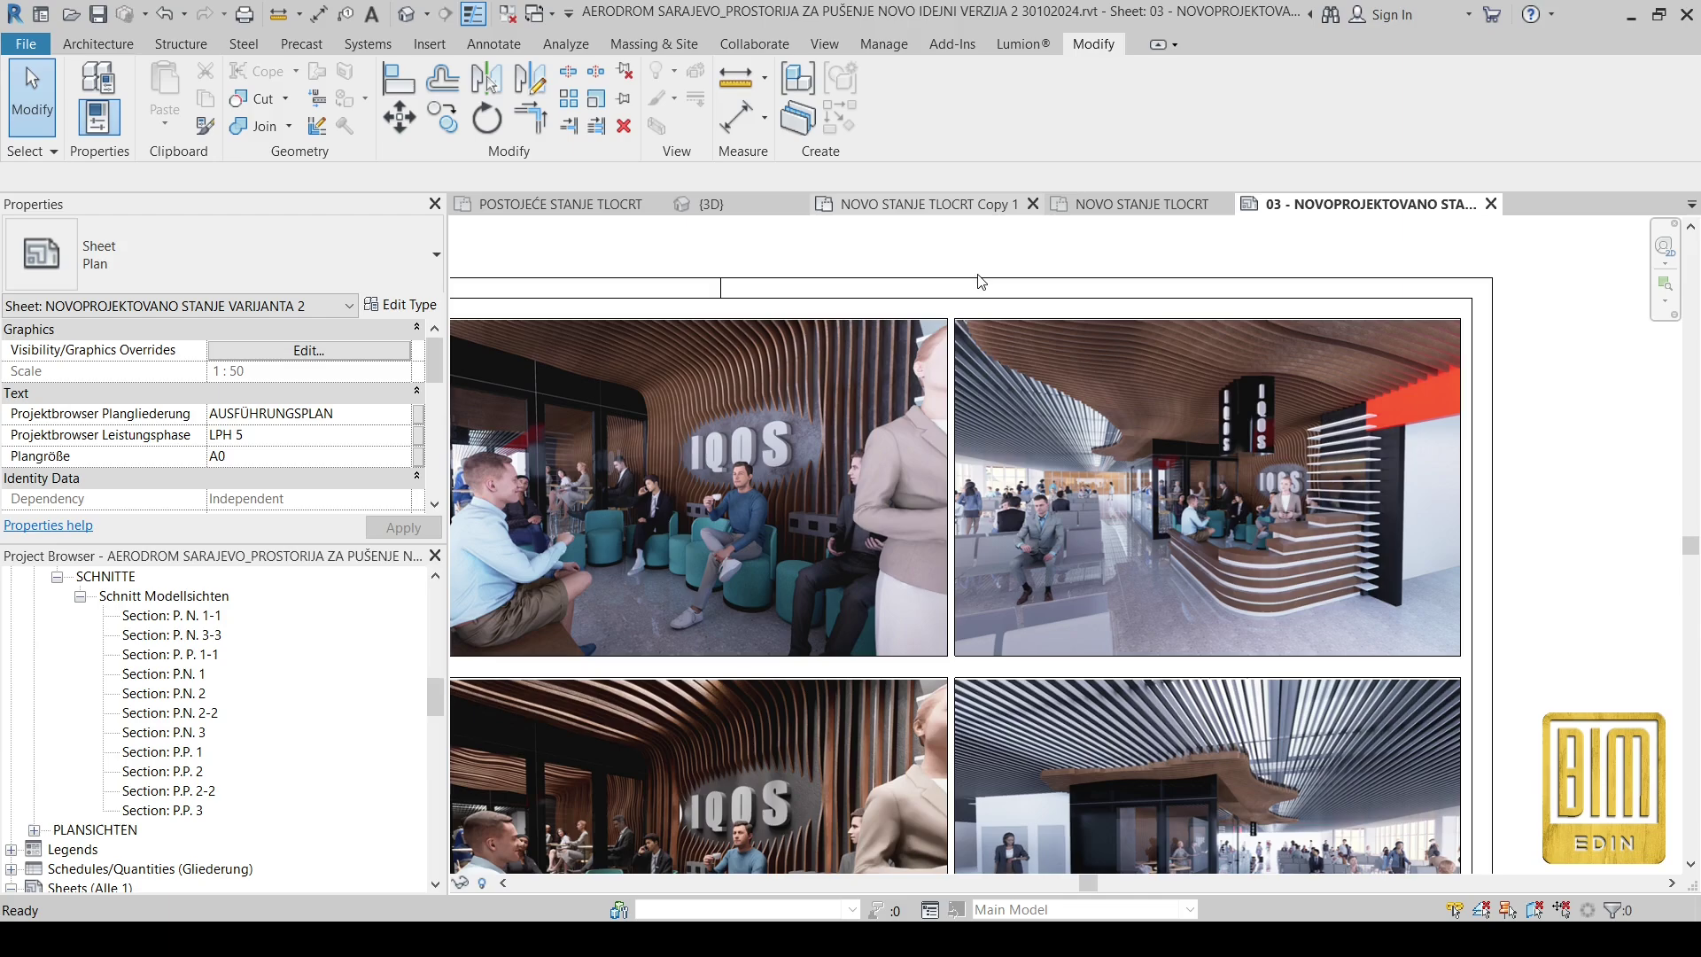
pyautogui.hotkey('ctrl', 'Tab')
pyautogui.hotkey('ctrl', 'Tab')
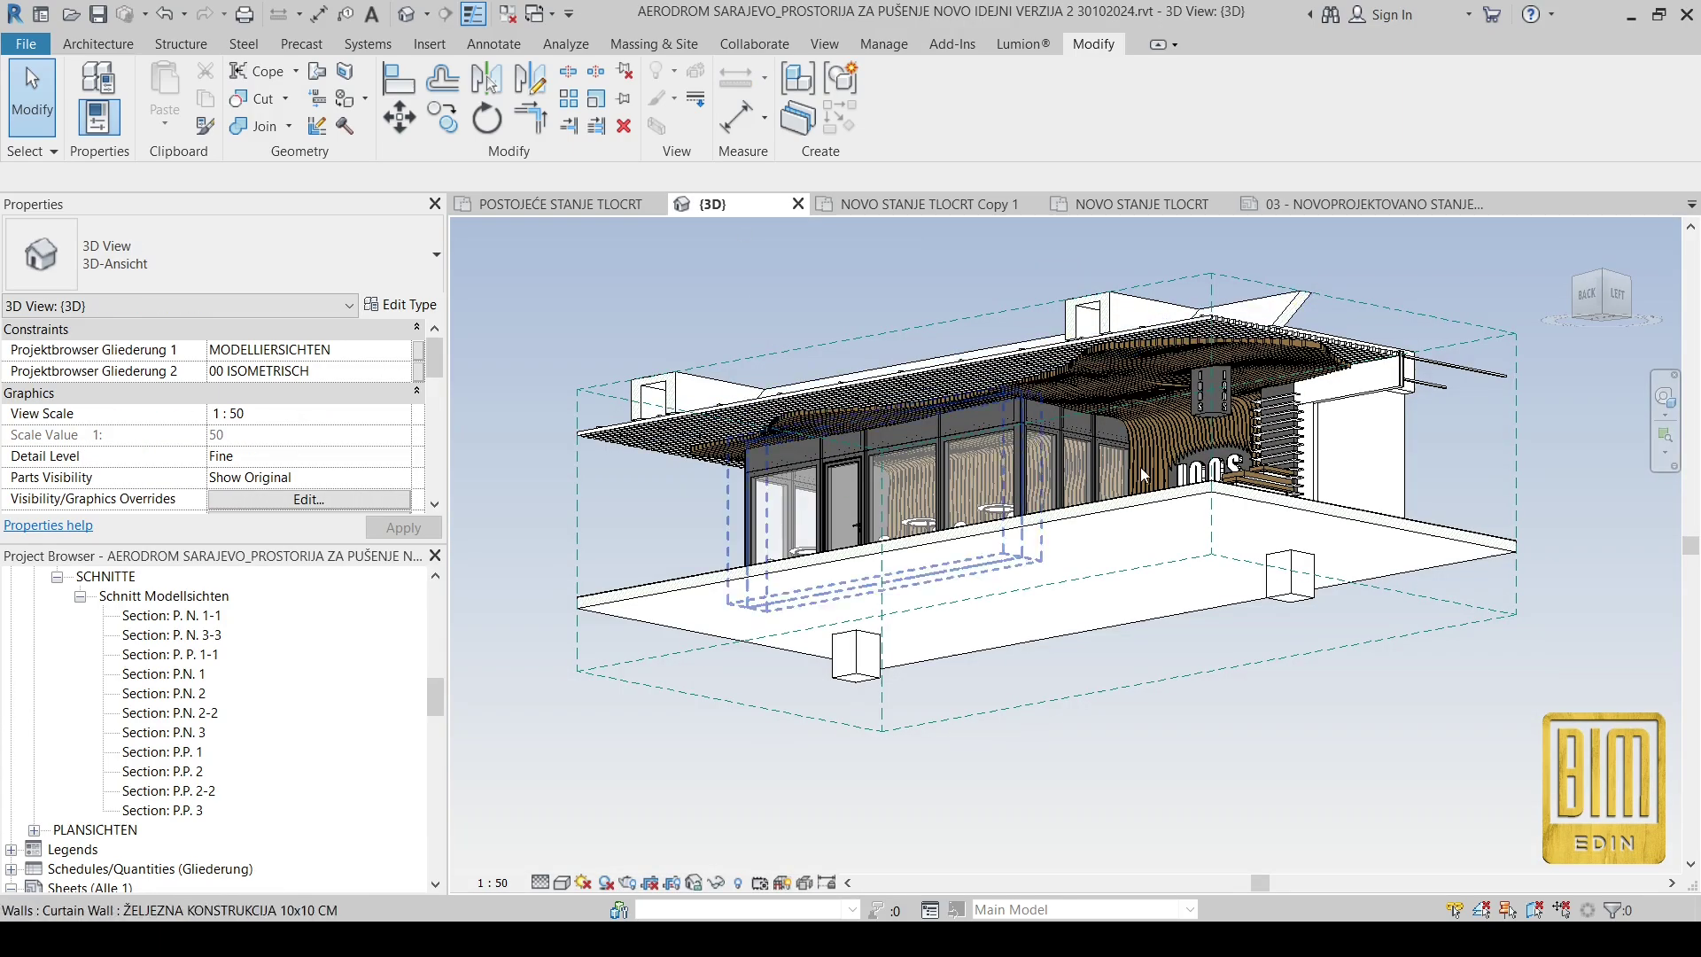
# Step: Select everything in the 3D view and filter the selection down to Mass elements
pyautogui.keyDown('shift'); pyautogui.moveTo(1024, 638); pyautogui.dragTo(1061, 653, button='middle'); pyautogui.keyUp('shift')
pyautogui.scroll(2, 1188, 363)
pyautogui.scroll(-4, 1125, 567)
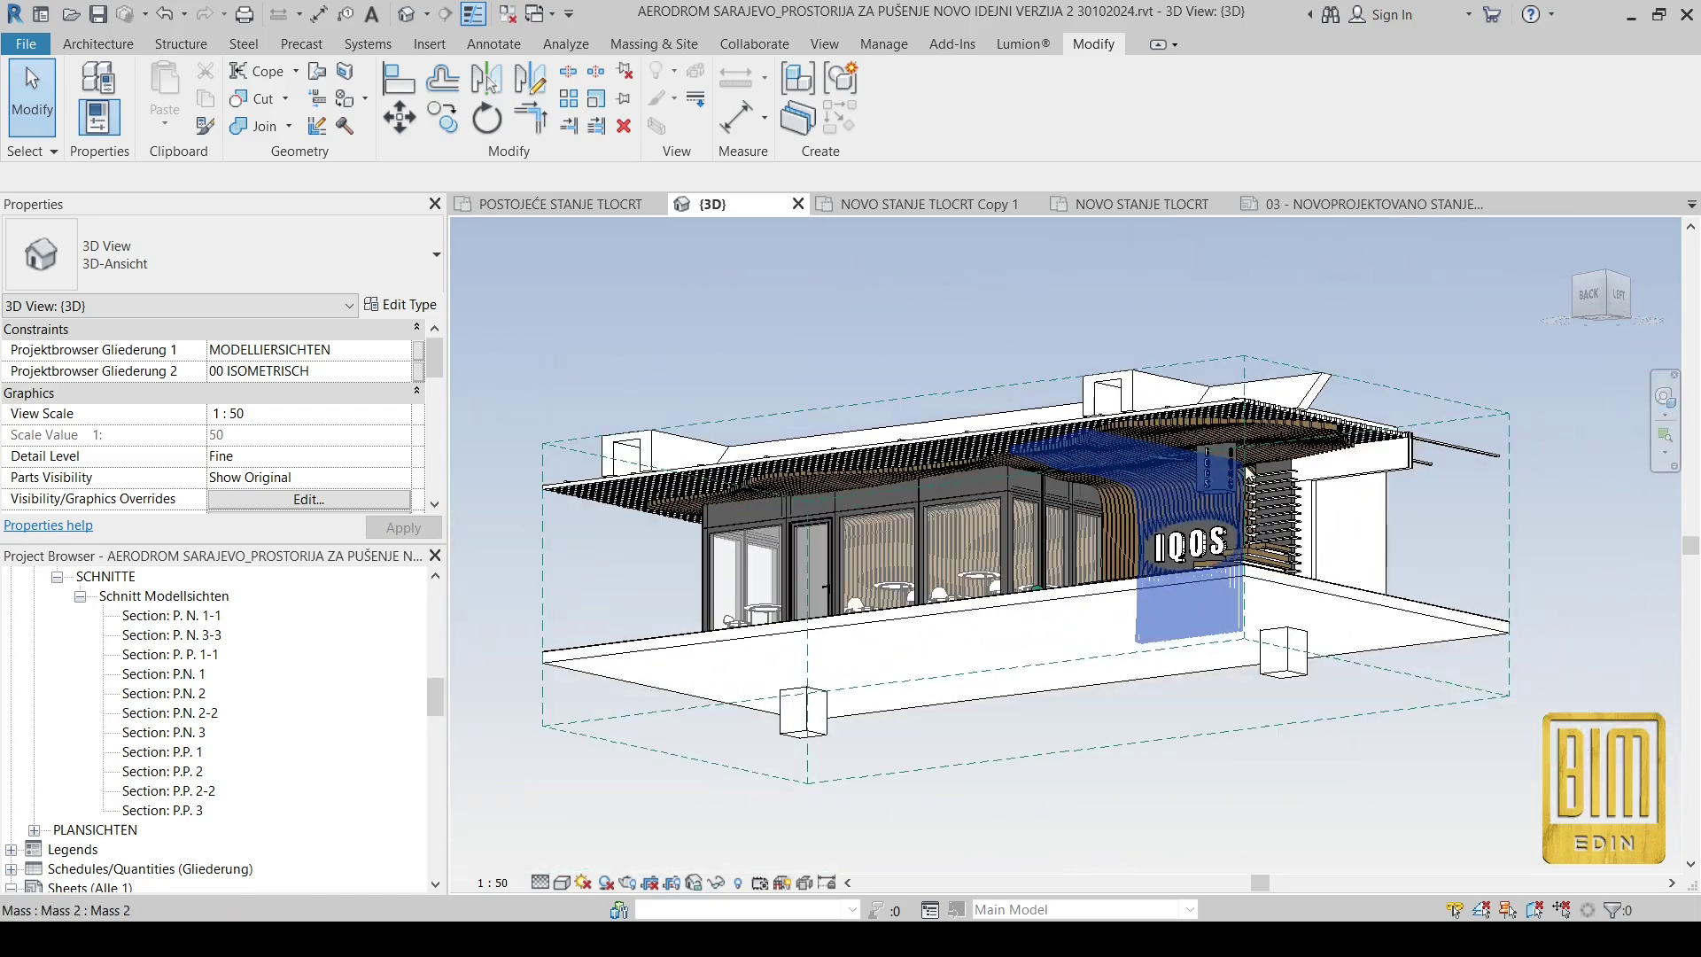
pyautogui.moveTo(593, 685); pyautogui.dragTo(528, 744)
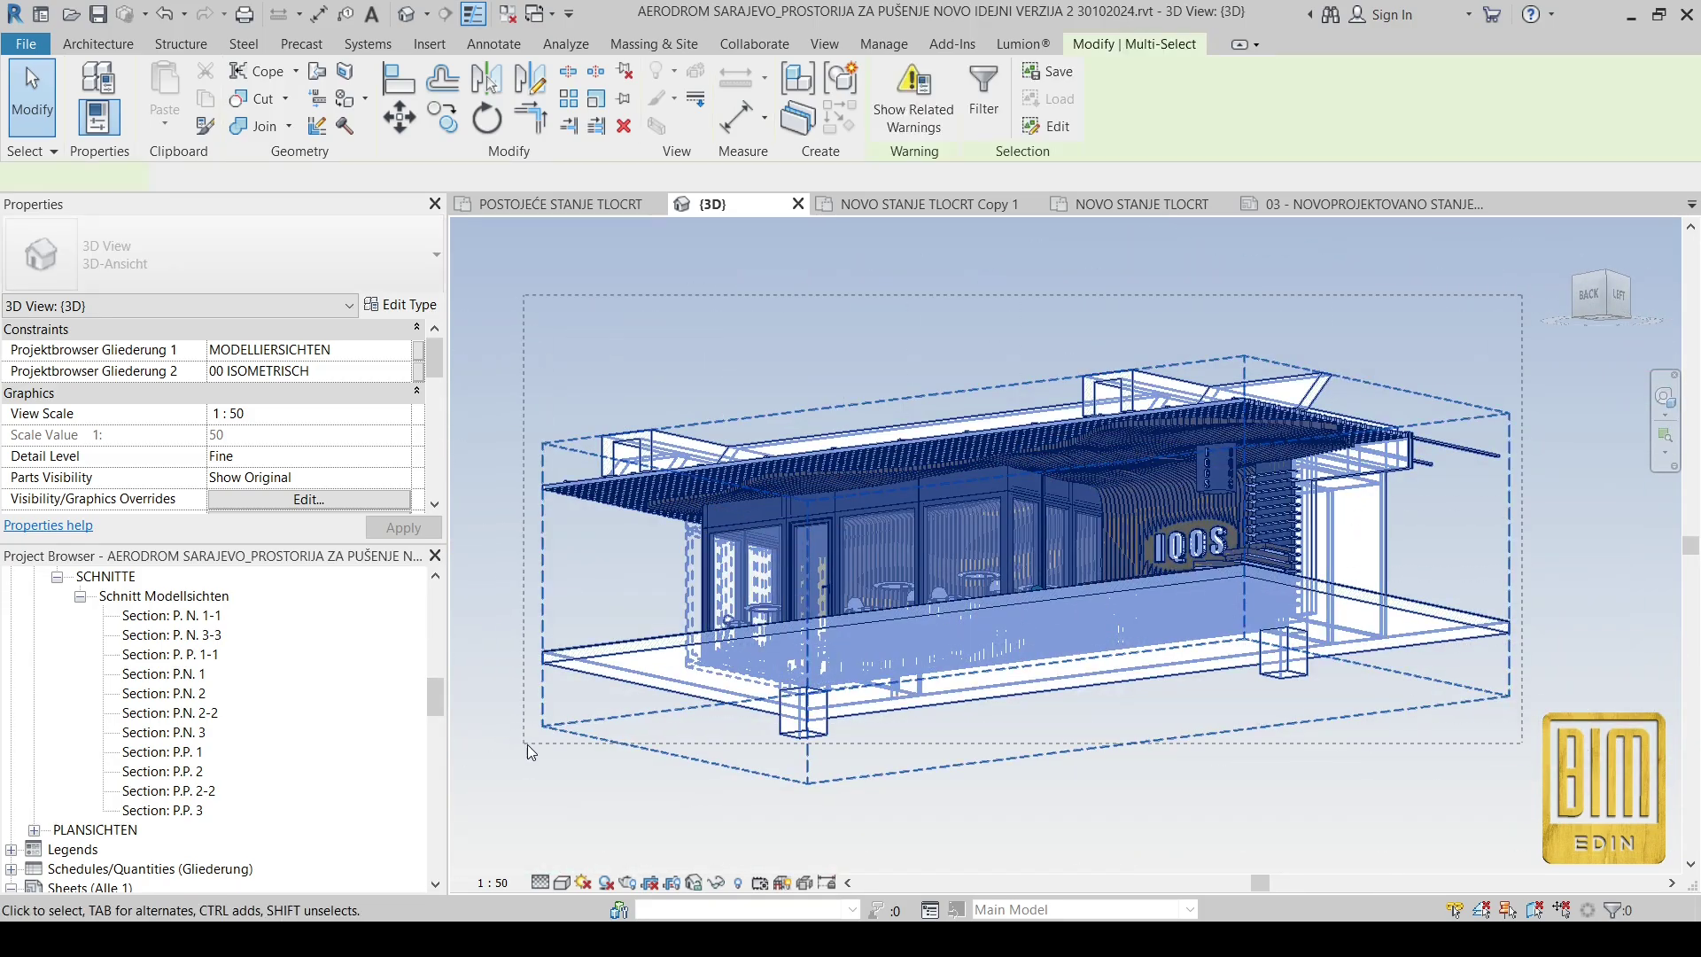
pyautogui.click(989, 127)
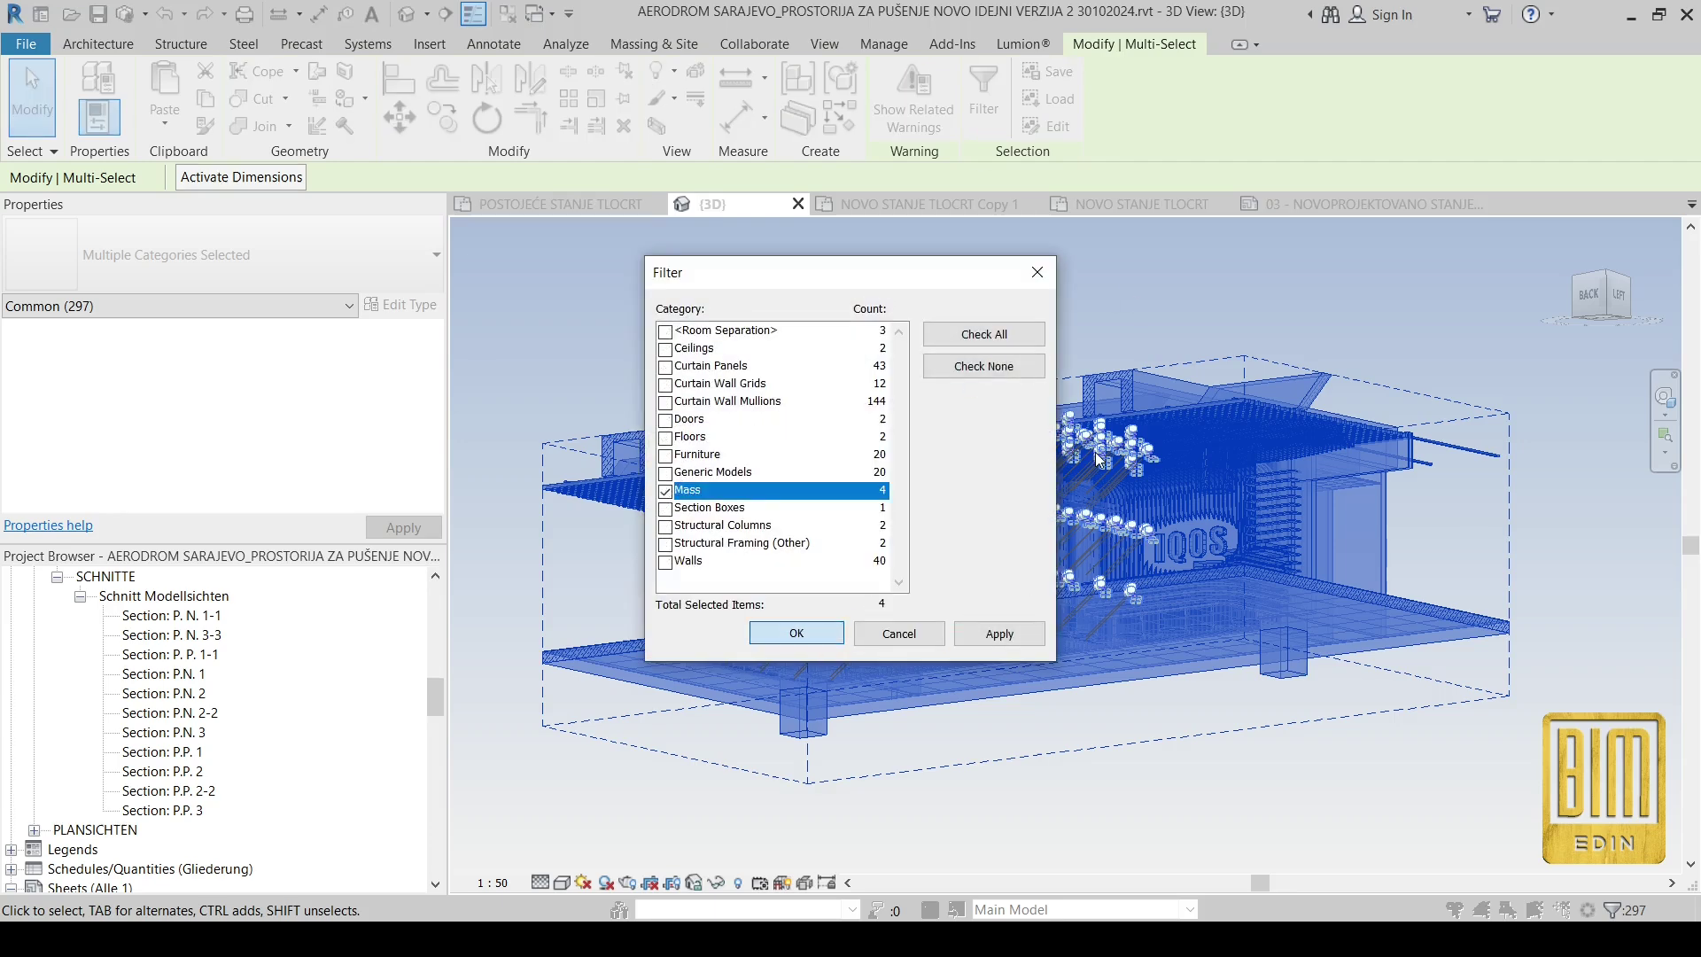
pyautogui.press('Return')
# Step: Temporarily isolate the selected masses and clear the selection
pyautogui.click(716, 883)
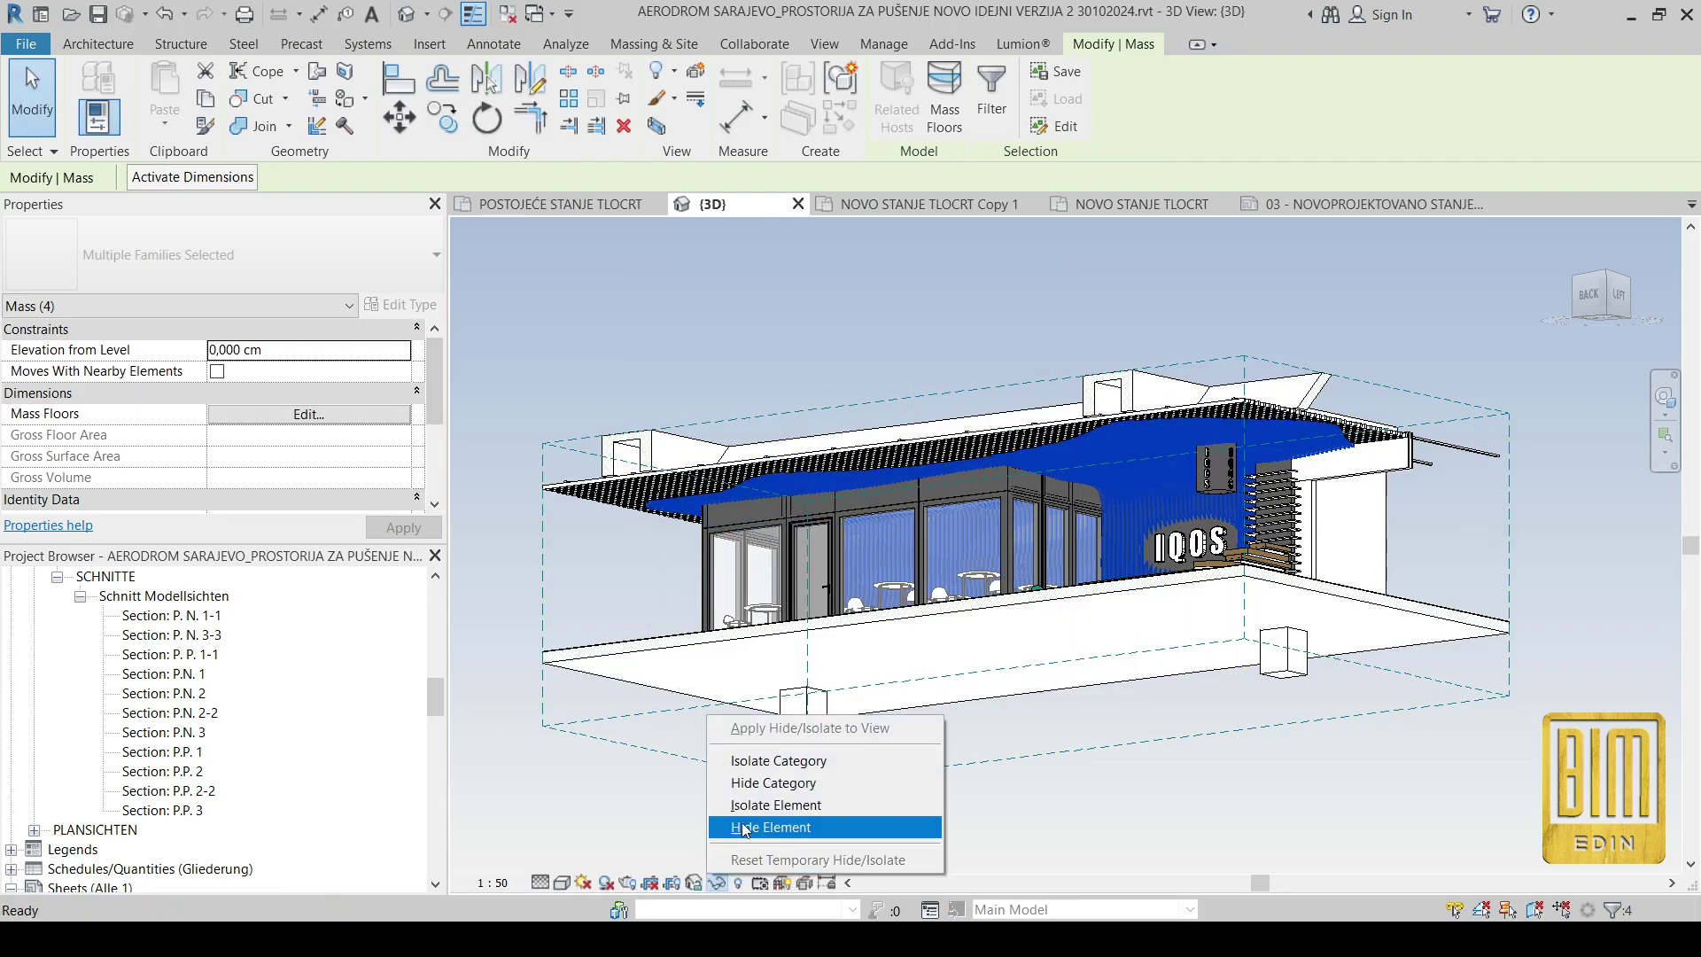
pyautogui.click(750, 808)
pyautogui.click(1496, 653)
# Step: Orbit and zoom around the isolated wavy slatted masses to inspect them
pyautogui.keyDown('shift'); pyautogui.moveTo(961, 780); pyautogui.dragTo(1192, 417, button='middle'); pyautogui.keyUp('shift')
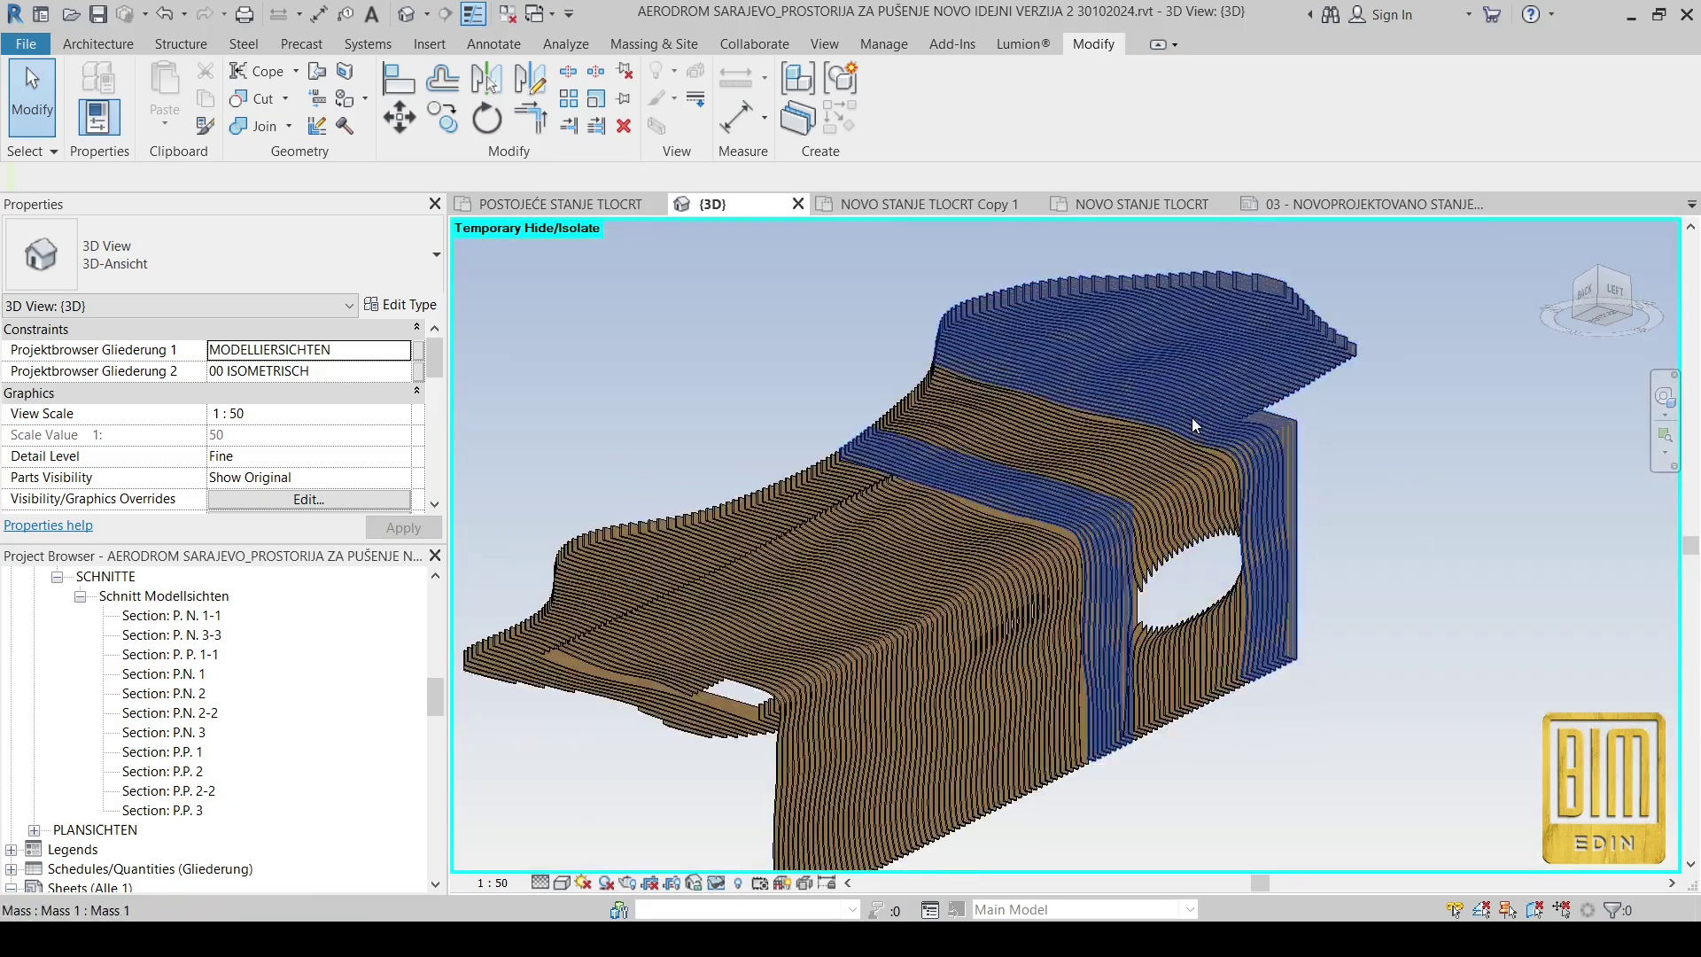
pyautogui.scroll(6, 1187, 611)
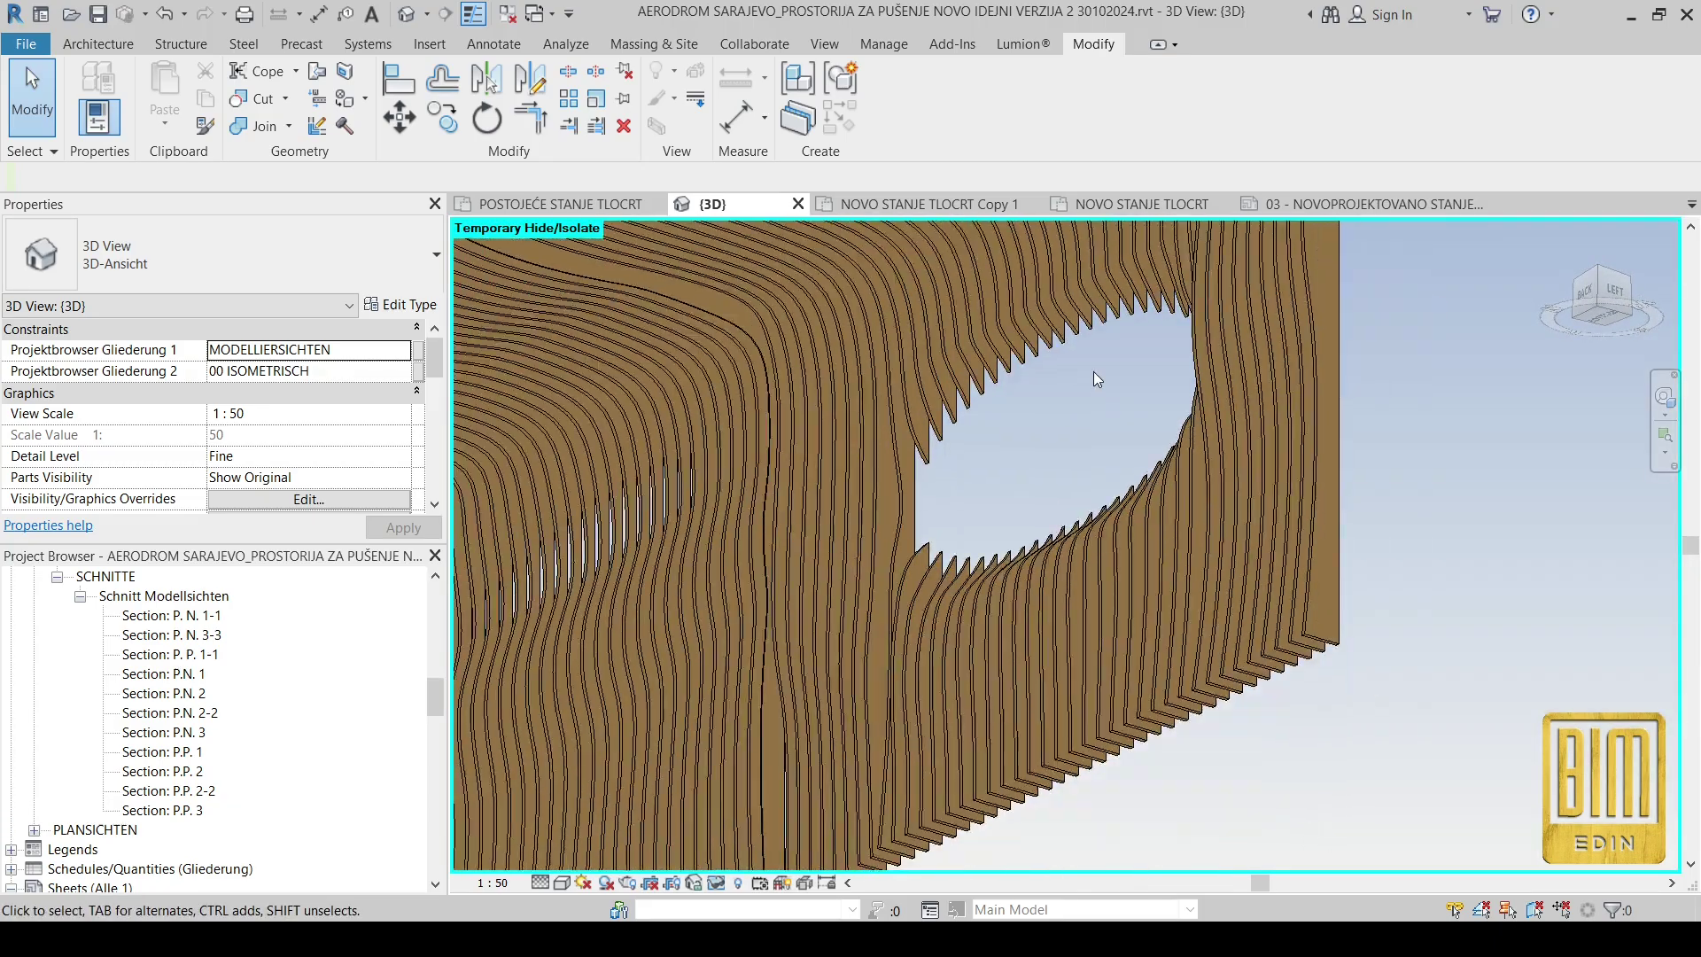
pyautogui.scroll(-3, 1093, 370)
pyautogui.keyDown('shift'); pyautogui.moveTo(1093, 371); pyautogui.dragTo(901, 726, button='middle'); pyautogui.keyUp('shift')
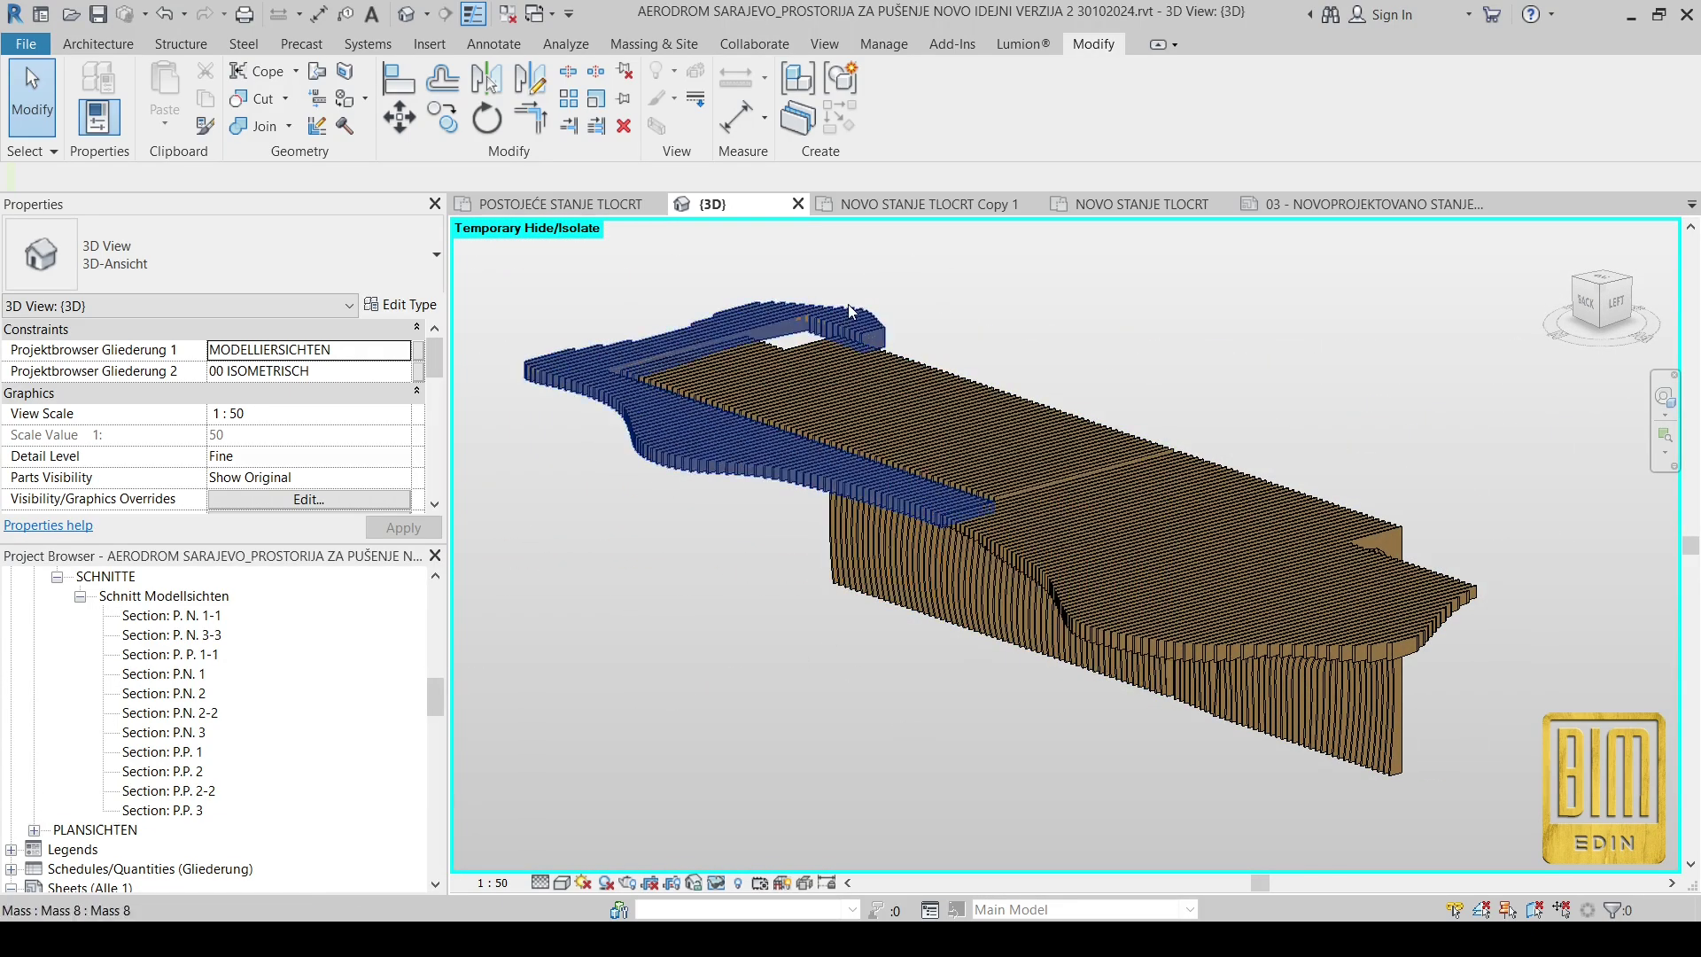
# Step: Delete all four slatted masses from the isolated view
pyautogui.moveTo(1373, 311); pyautogui.dragTo(656, 673)
pyautogui.rightClick(656, 673)
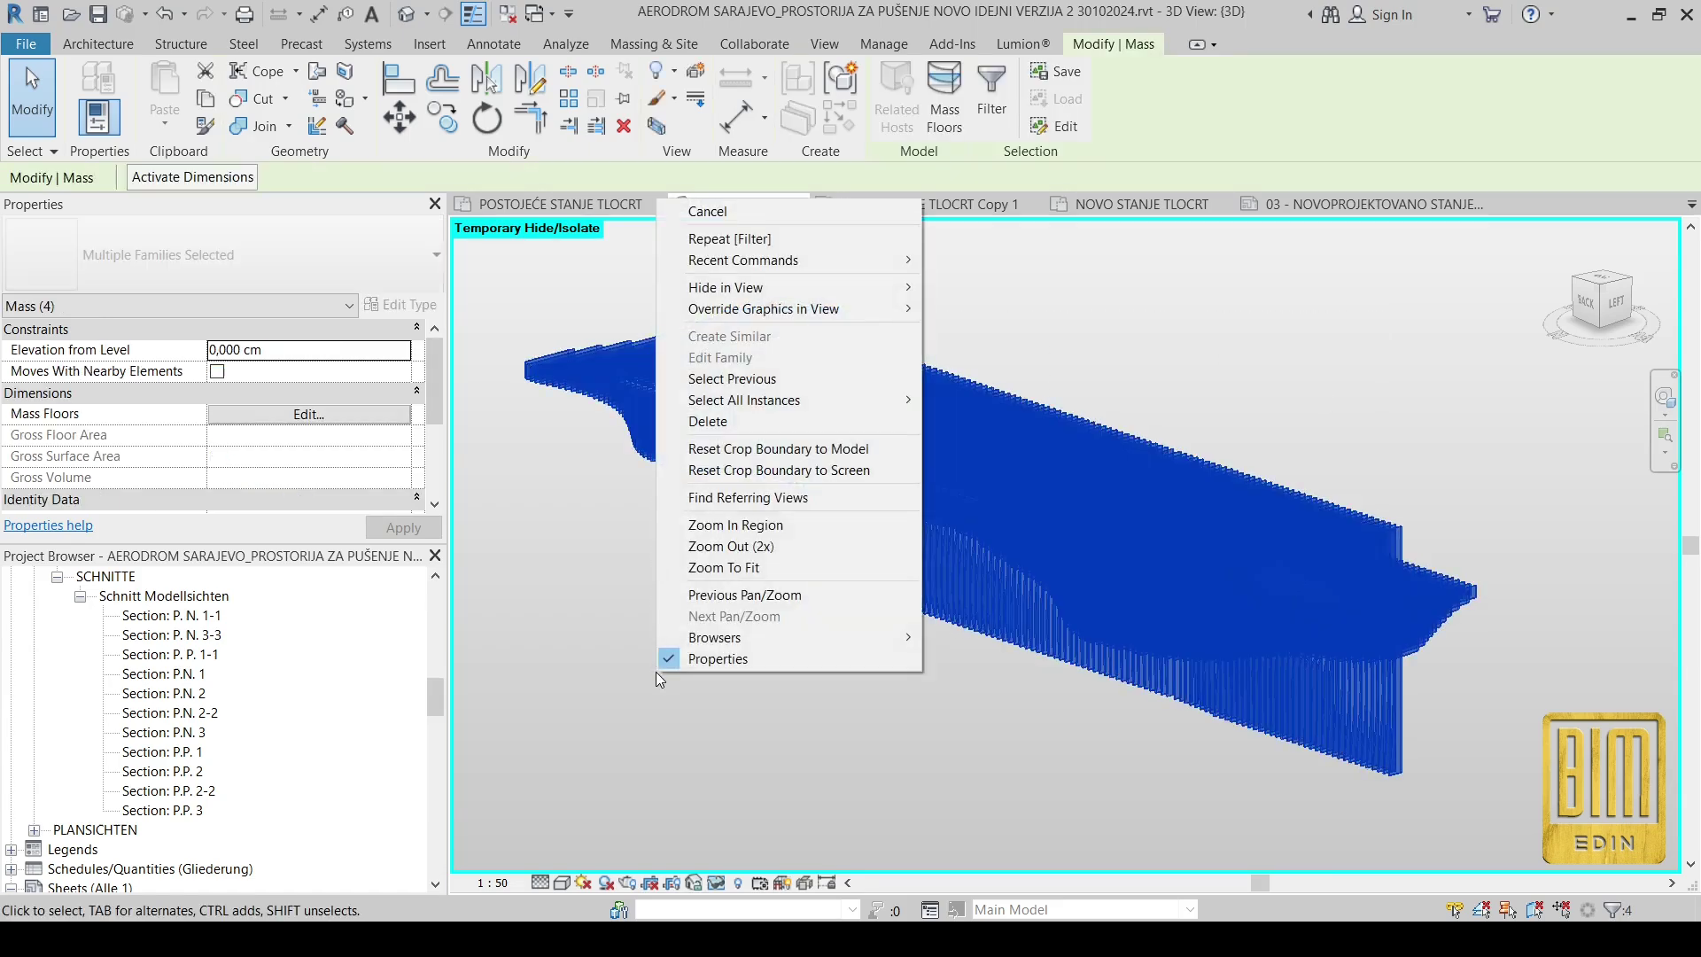
pyautogui.click(714, 421)
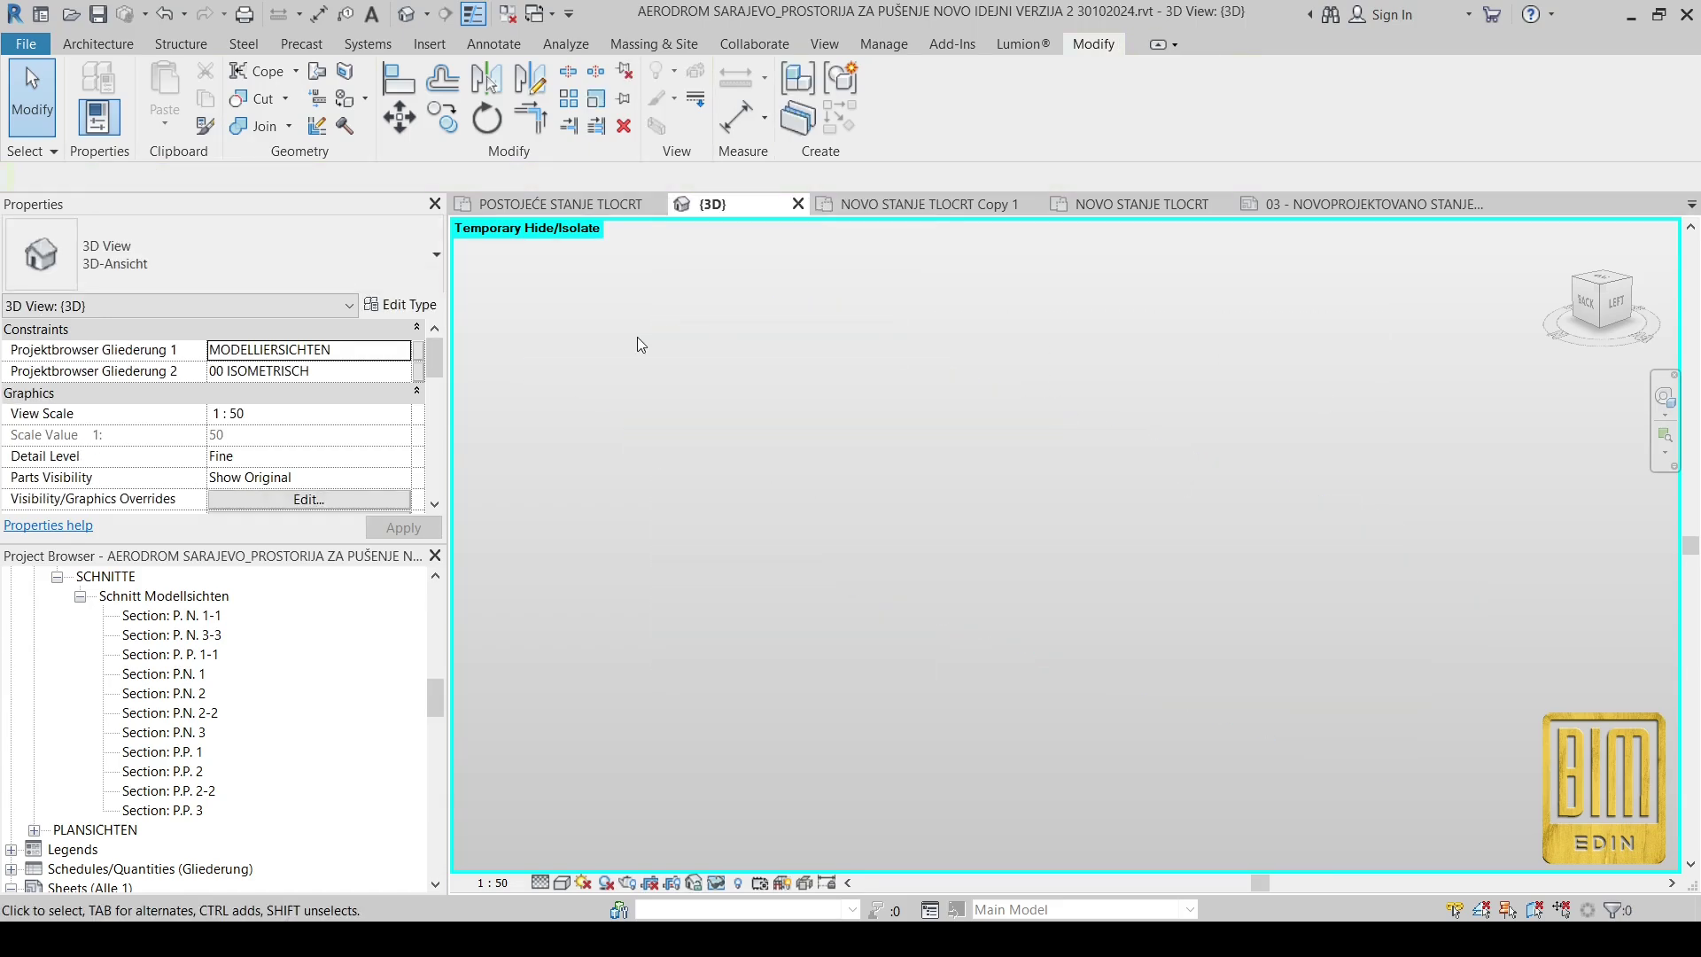
# Step: On plan NOVO STANJE TLOCRT Copy 1, draw a vertical reference plane beside the smoking room
pyautogui.click(862, 209)
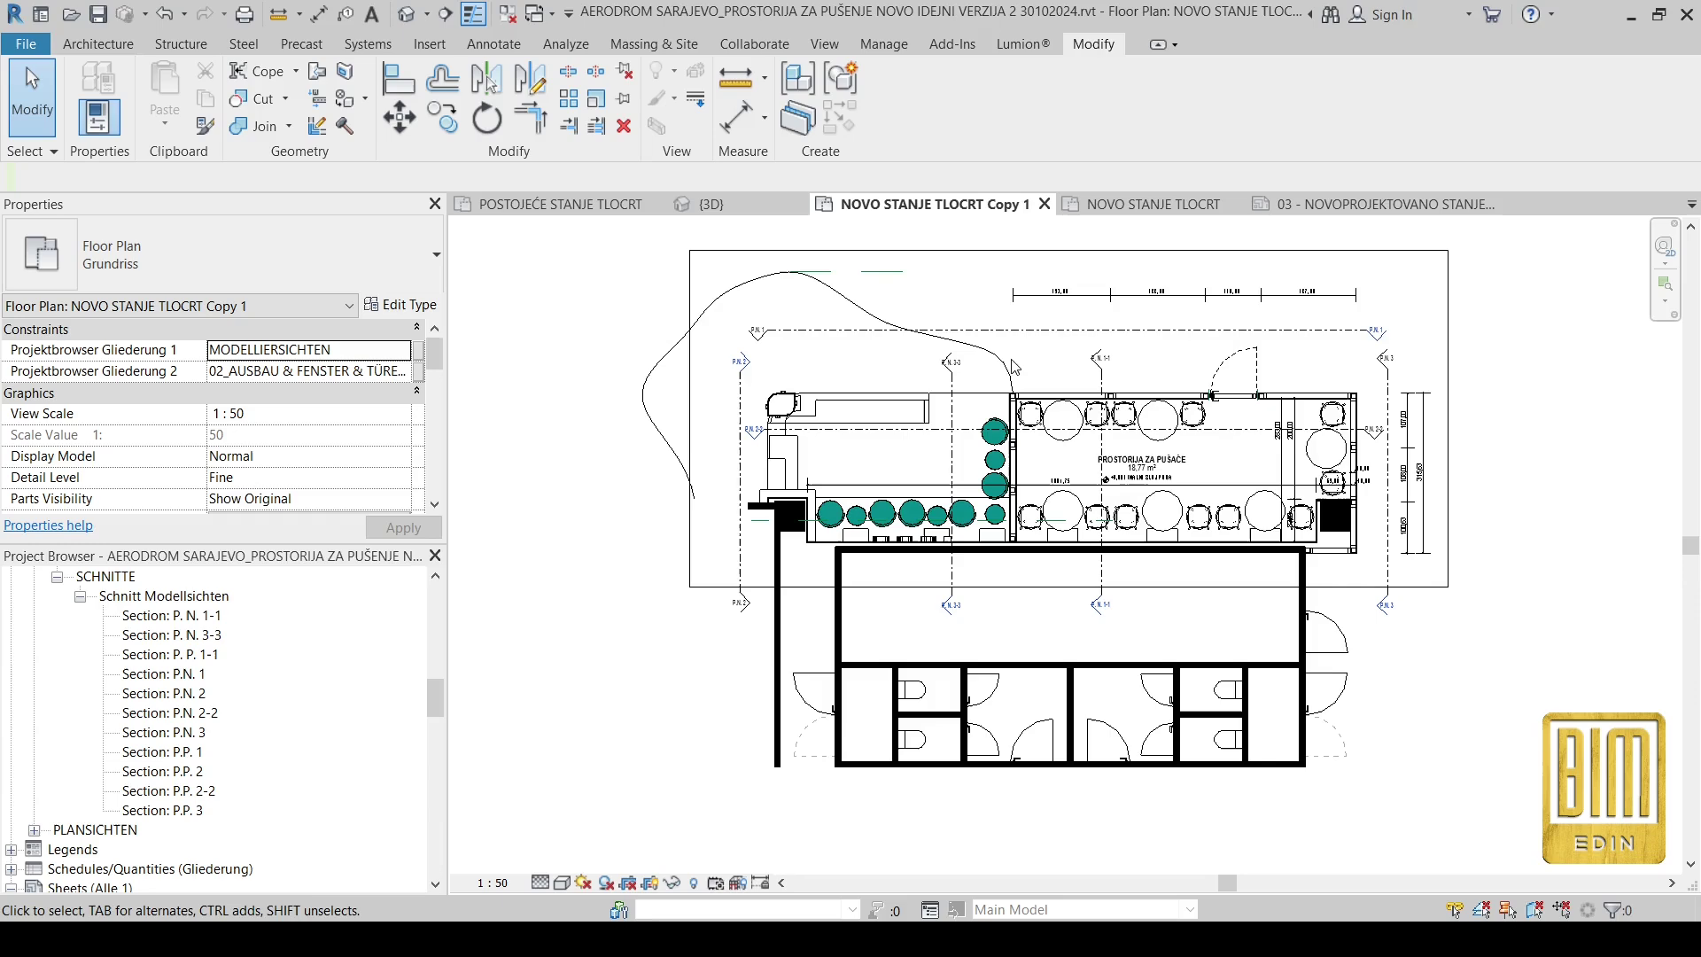
pyautogui.scroll(4, 1462, 564)
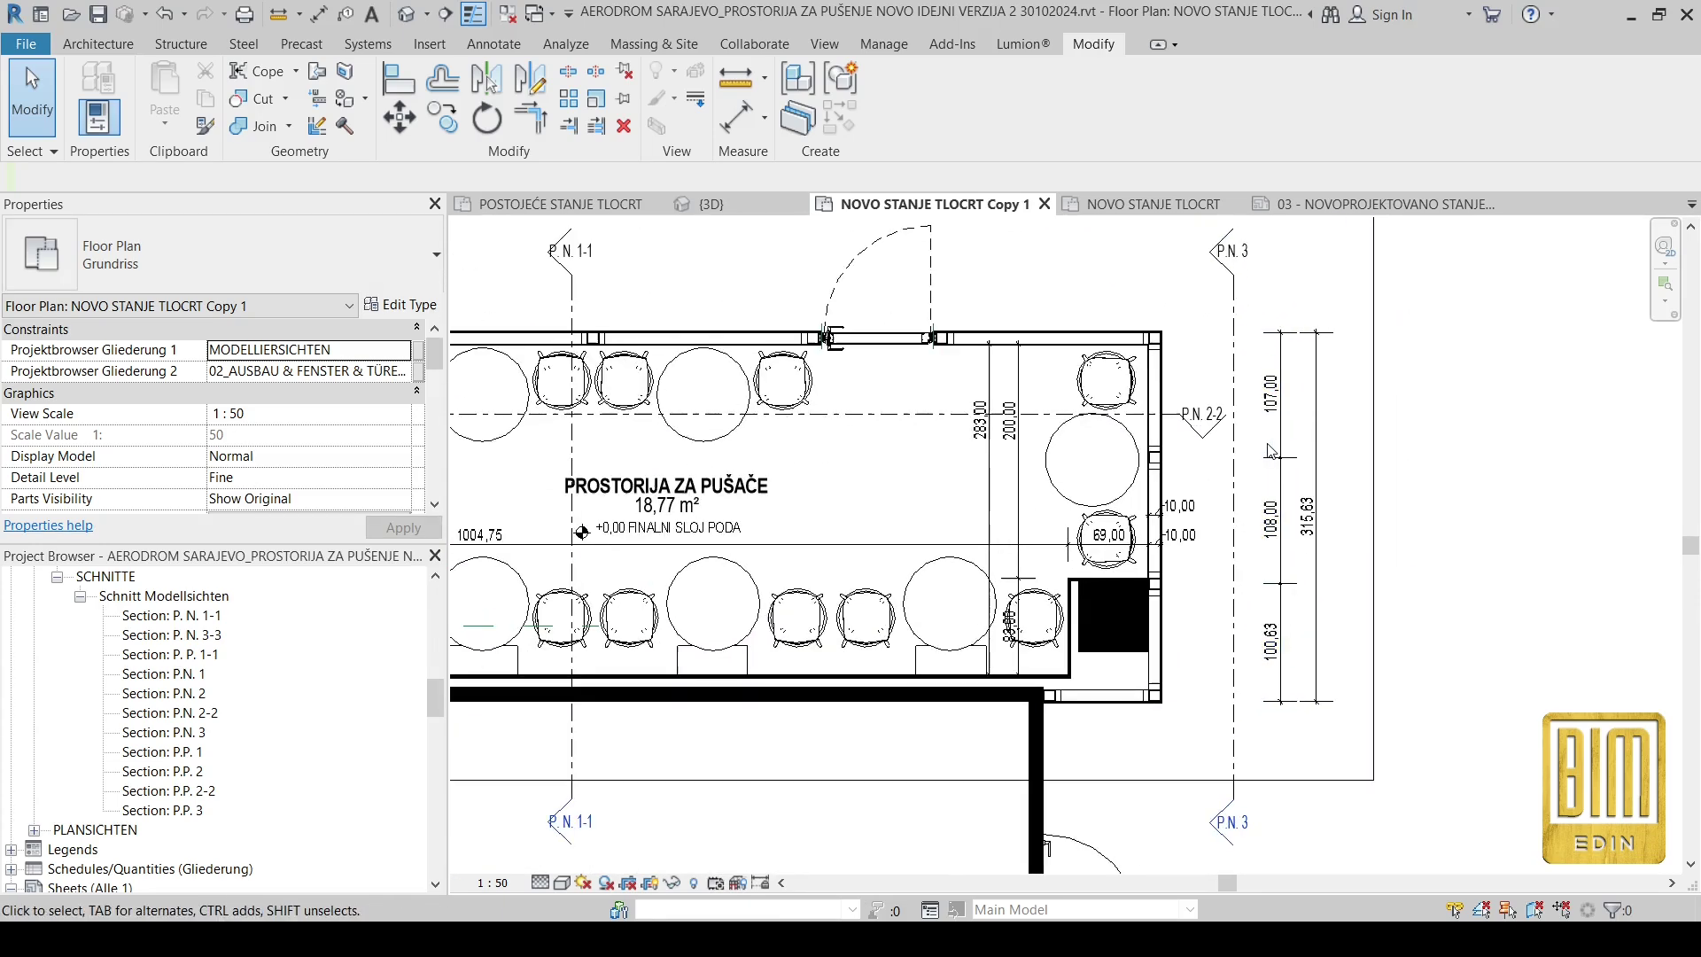
pyautogui.scroll(-2, 1282, 399)
pyautogui.click(108, 47)
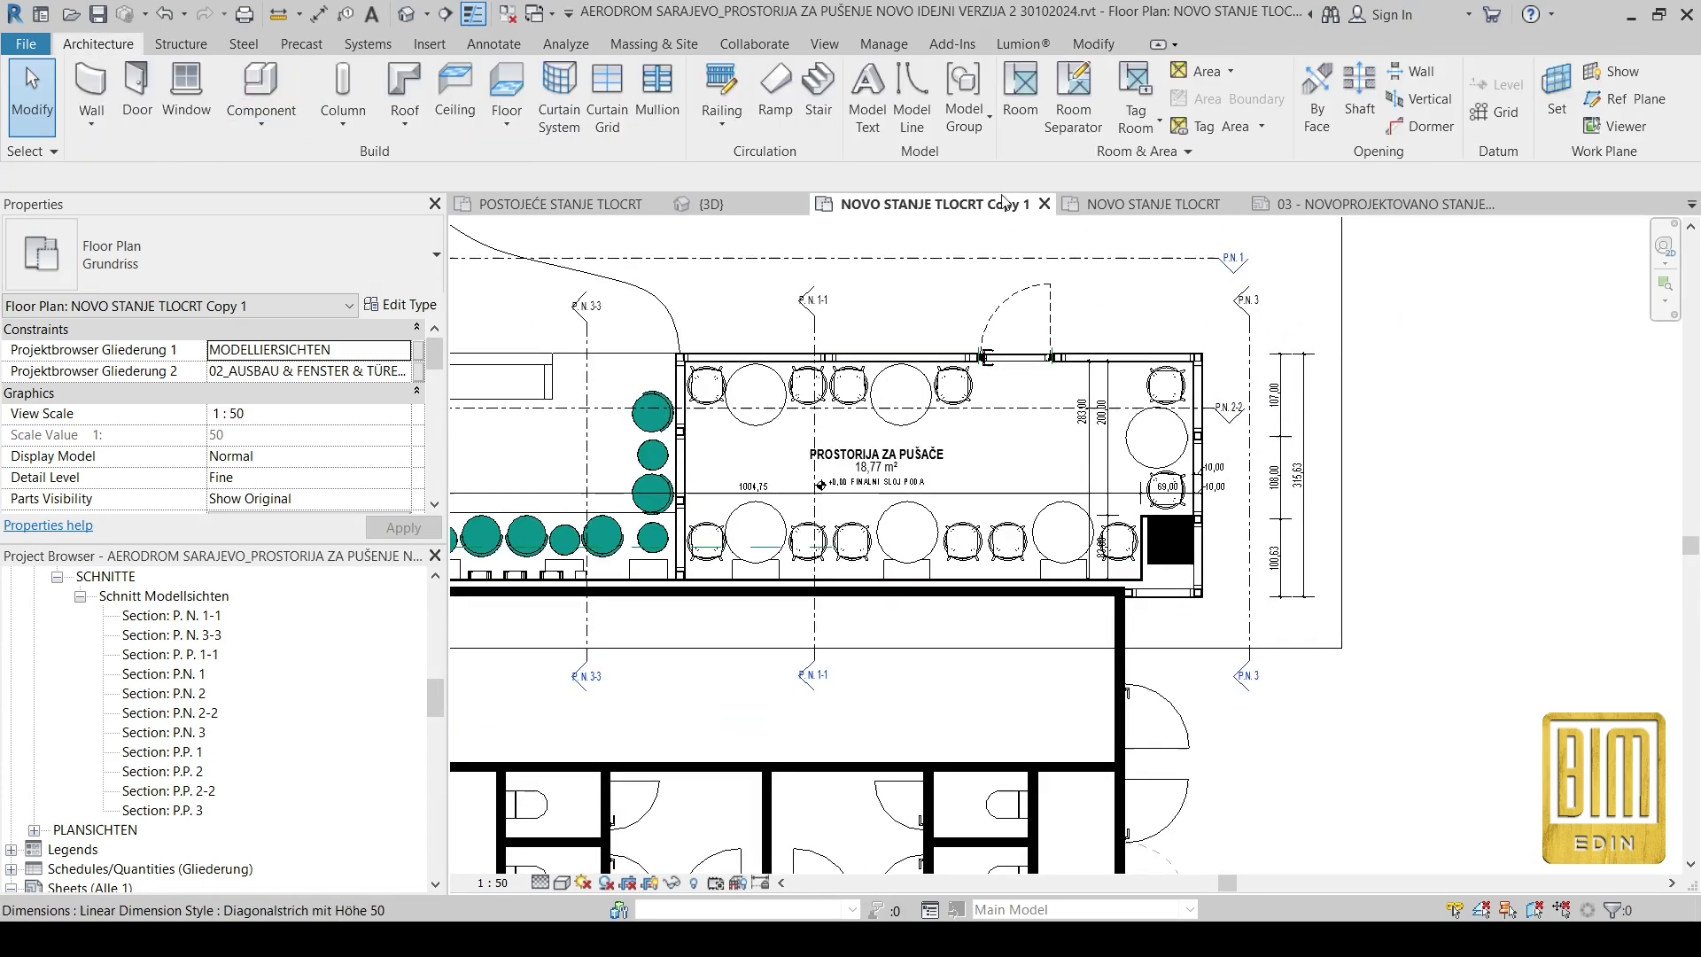
pyautogui.click(1285, 706)
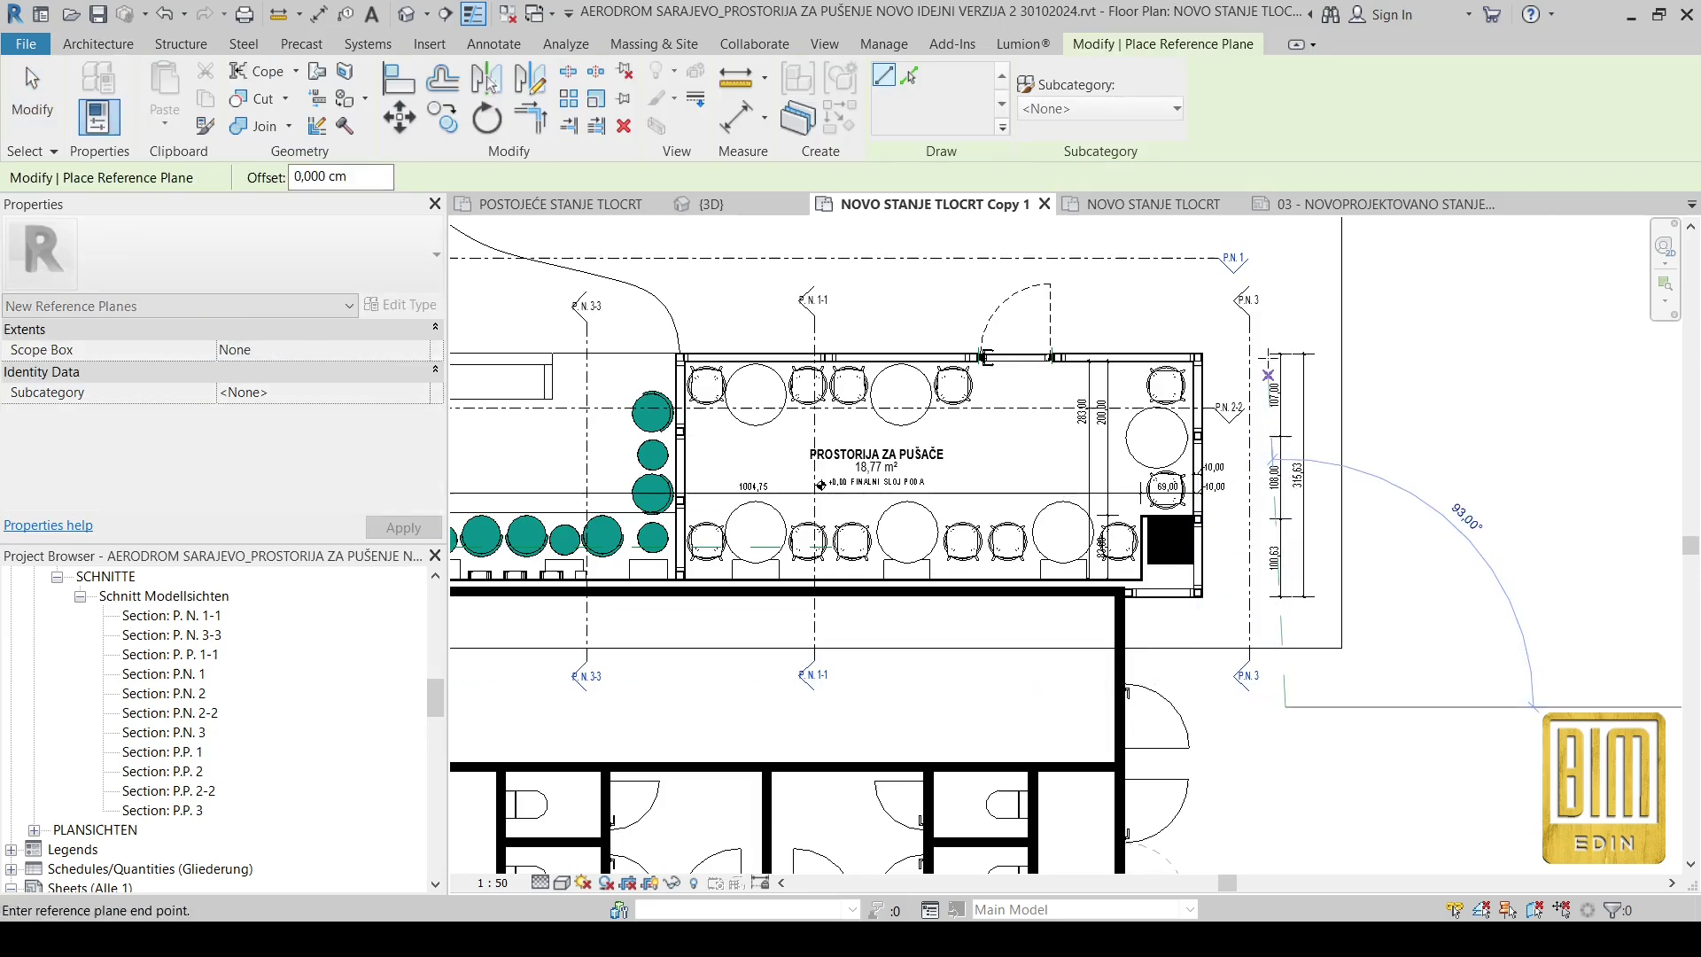
pyautogui.moveTo(1304, 275); pyautogui.dragTo(1296, 376, button='middle')
pyautogui.scroll(-1, 1296, 377)
pyautogui.click(1278, 285)
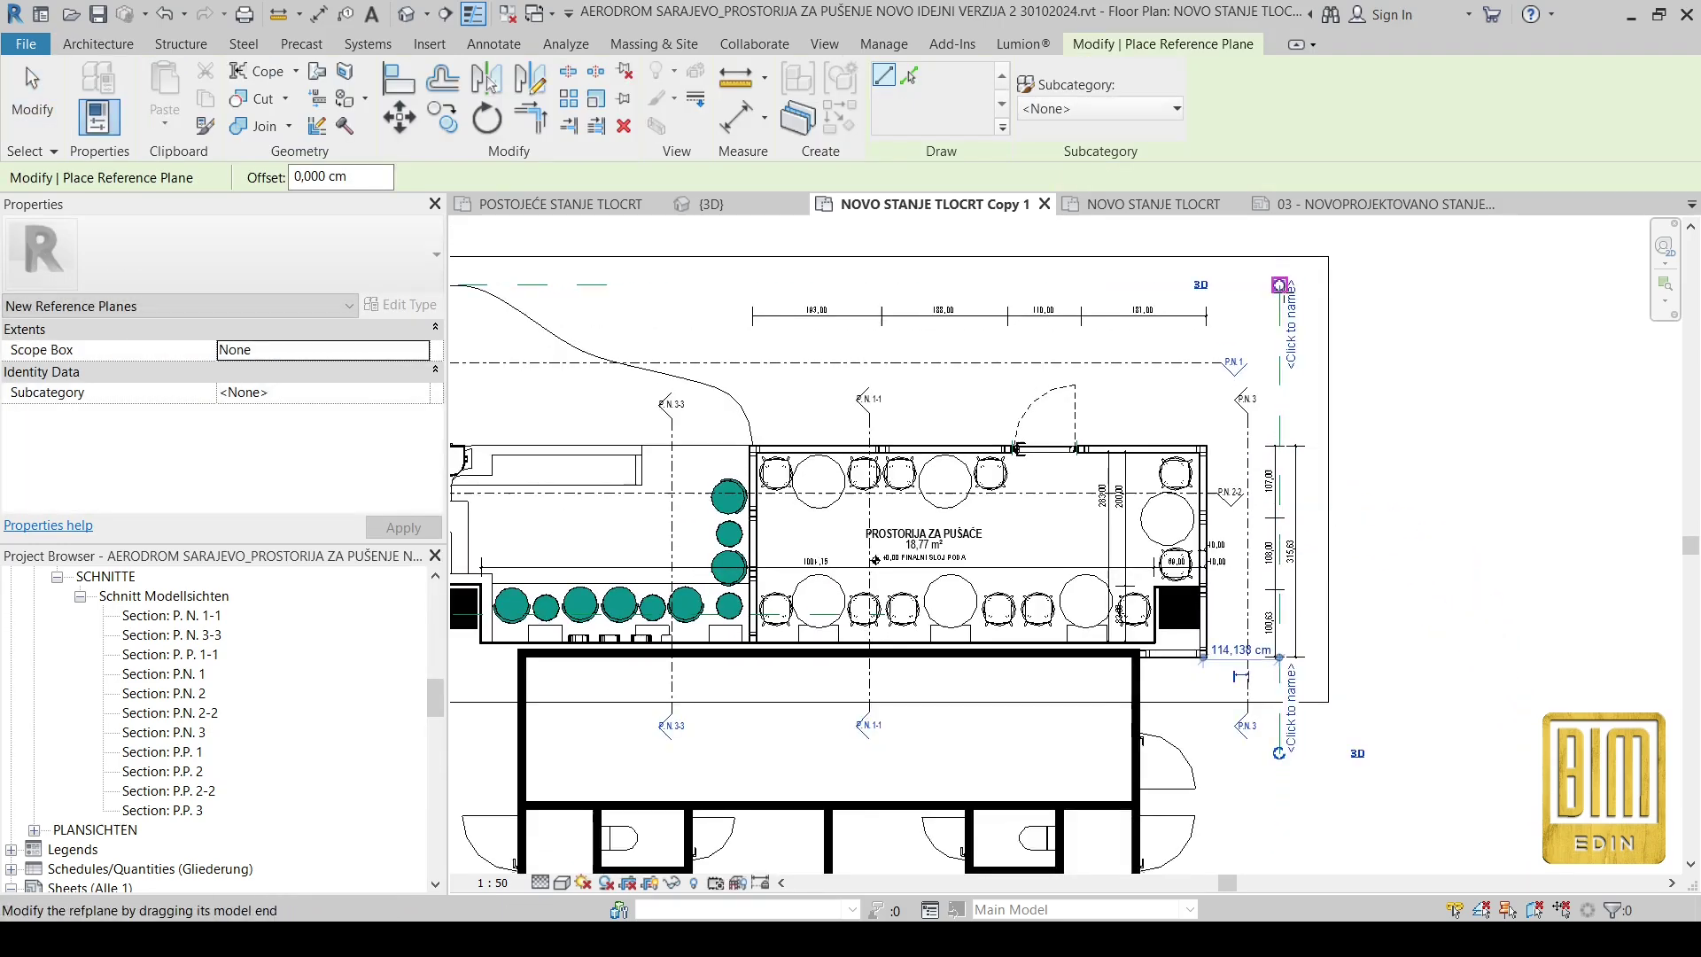
pyautogui.click(32, 89)
# Step: Name the new reference plane 1, then copy it to the left as plane 2
pyautogui.click(1299, 319)
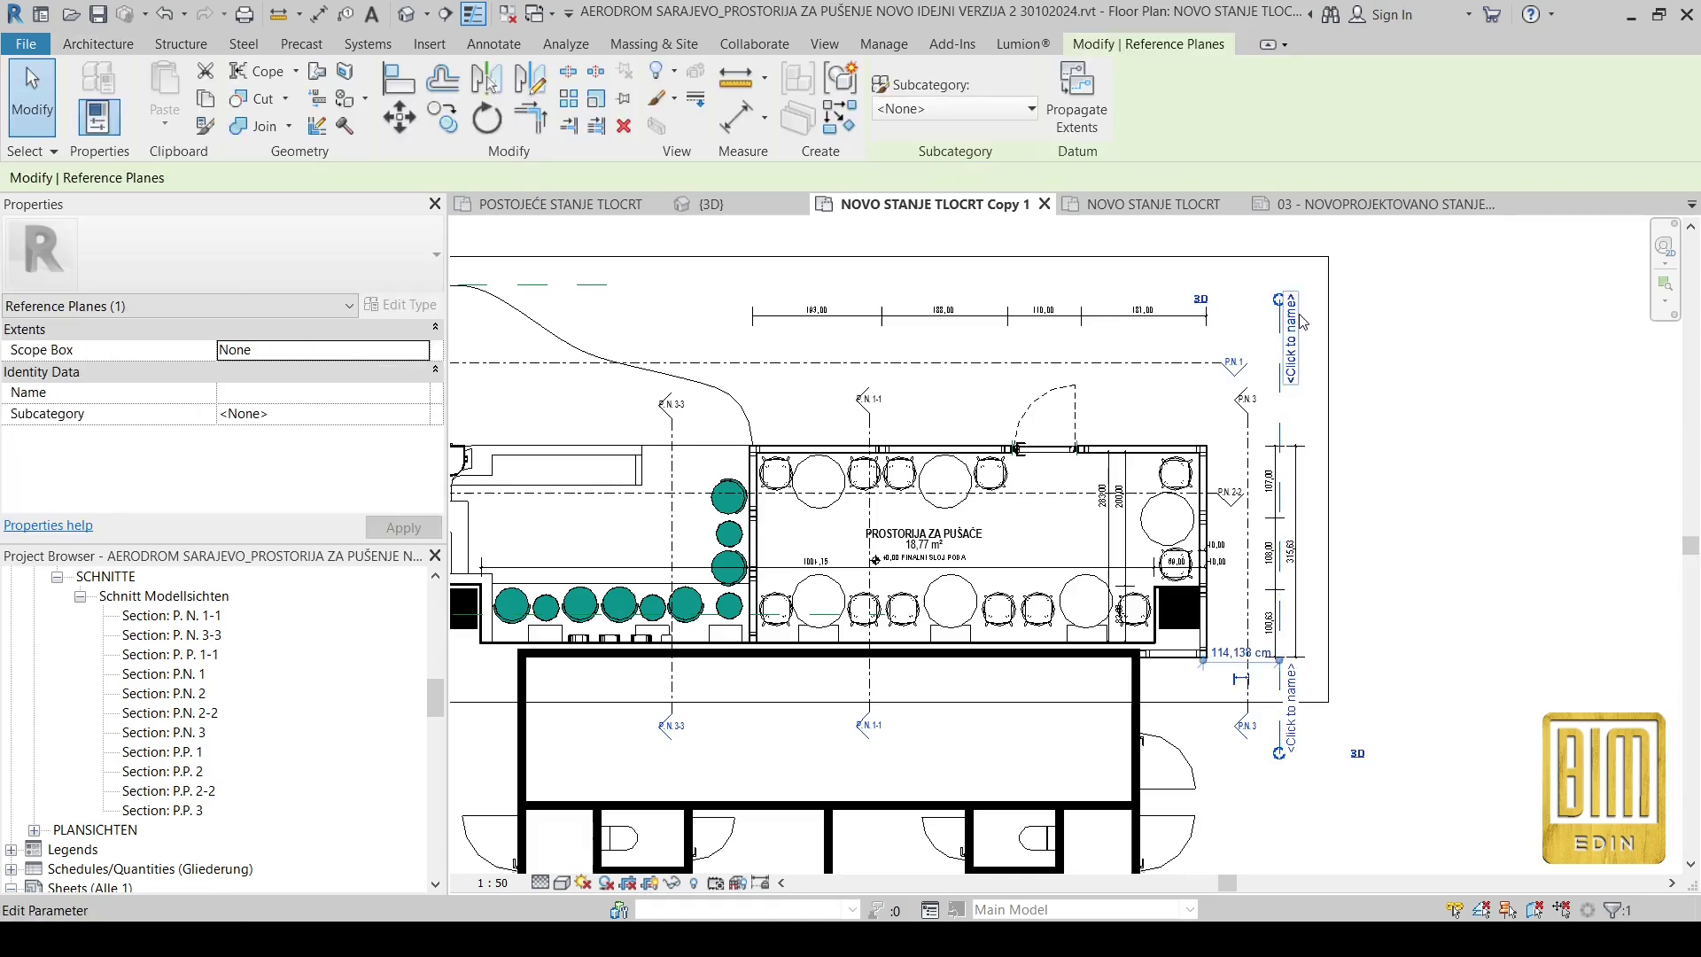
pyautogui.click(1291, 332)
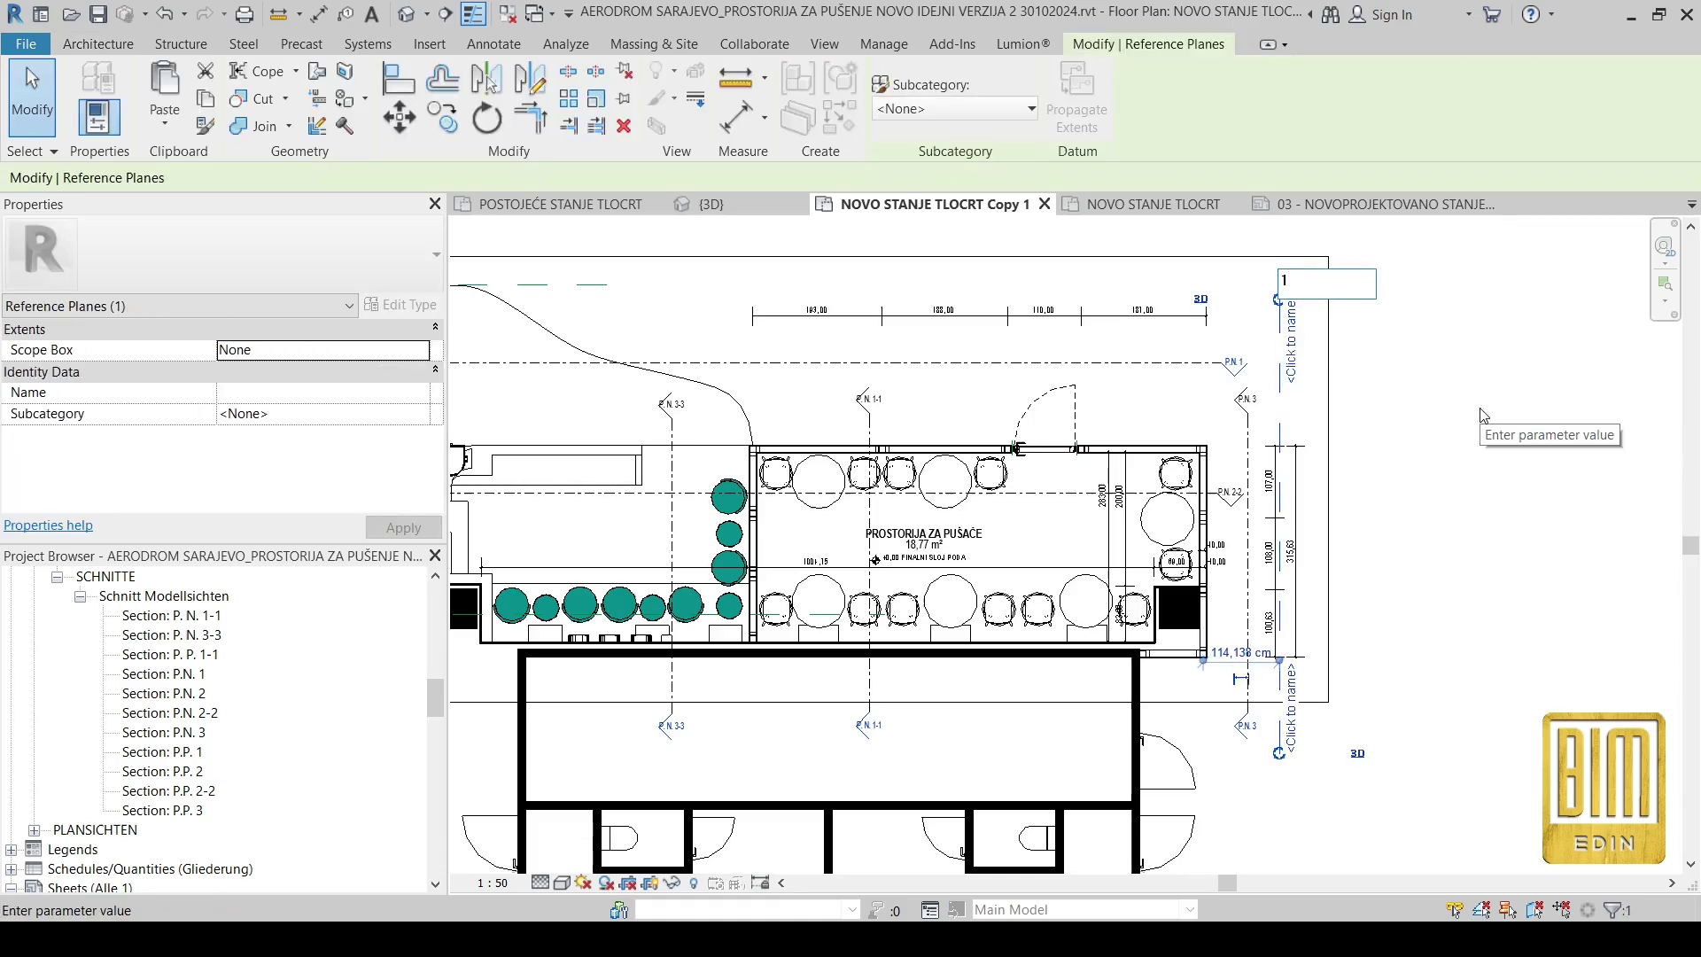
pyautogui.write('1')
pyautogui.press('Return')
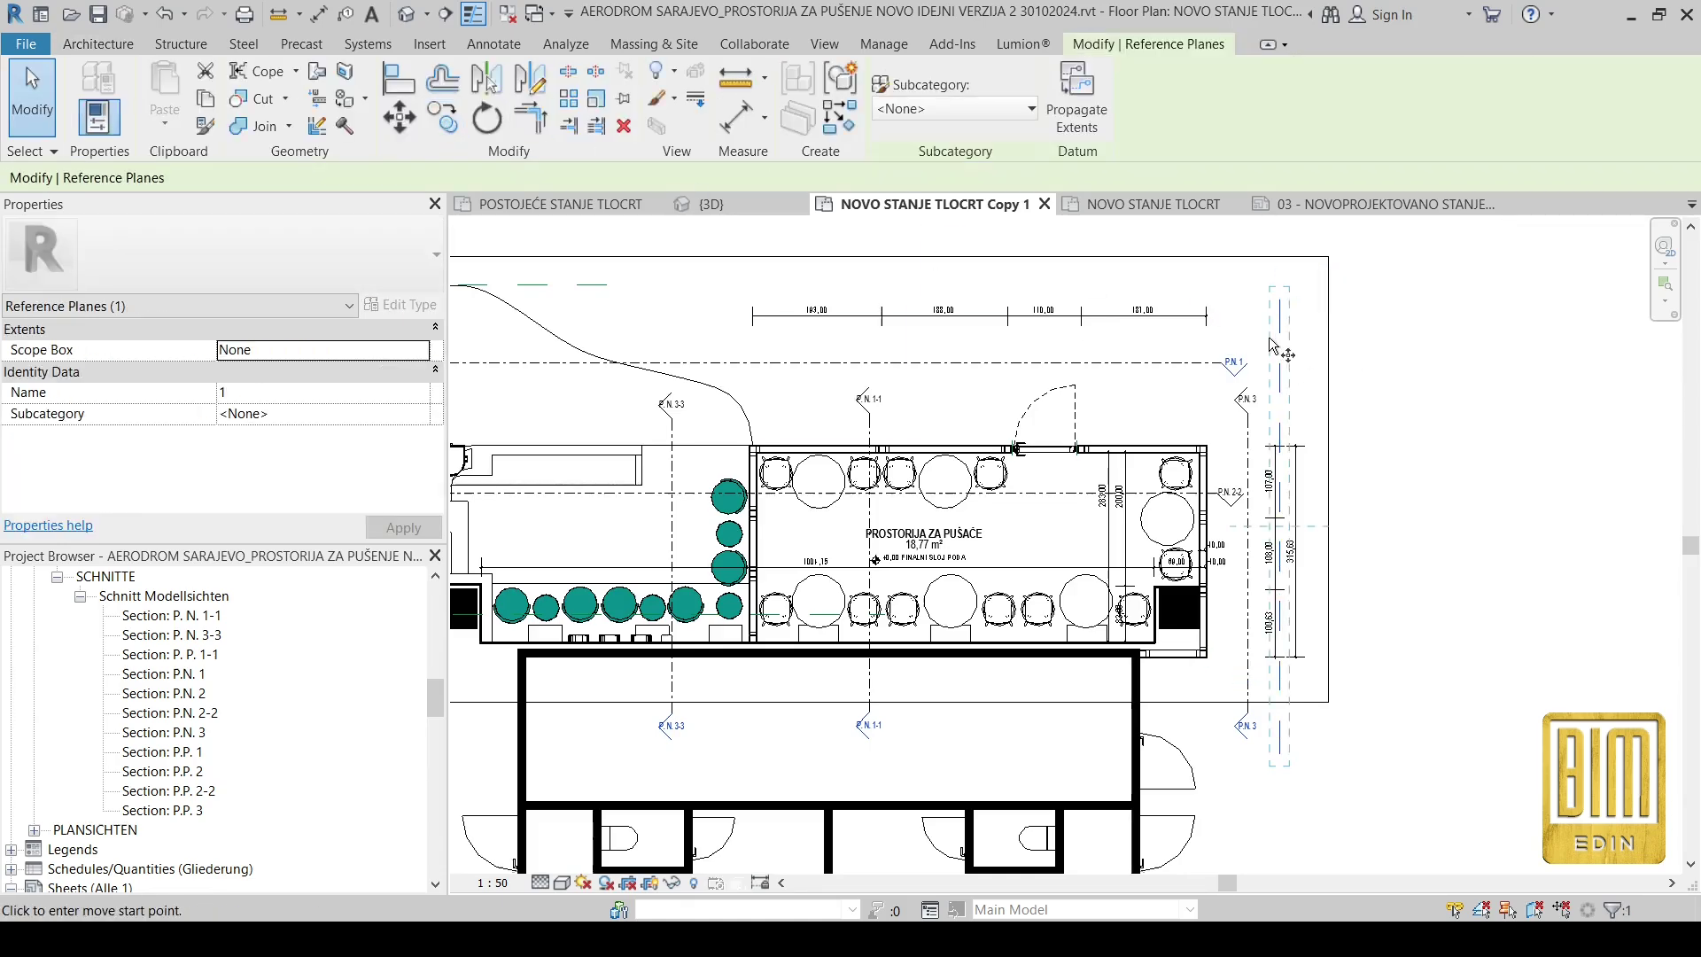
pyautogui.click(1276, 350)
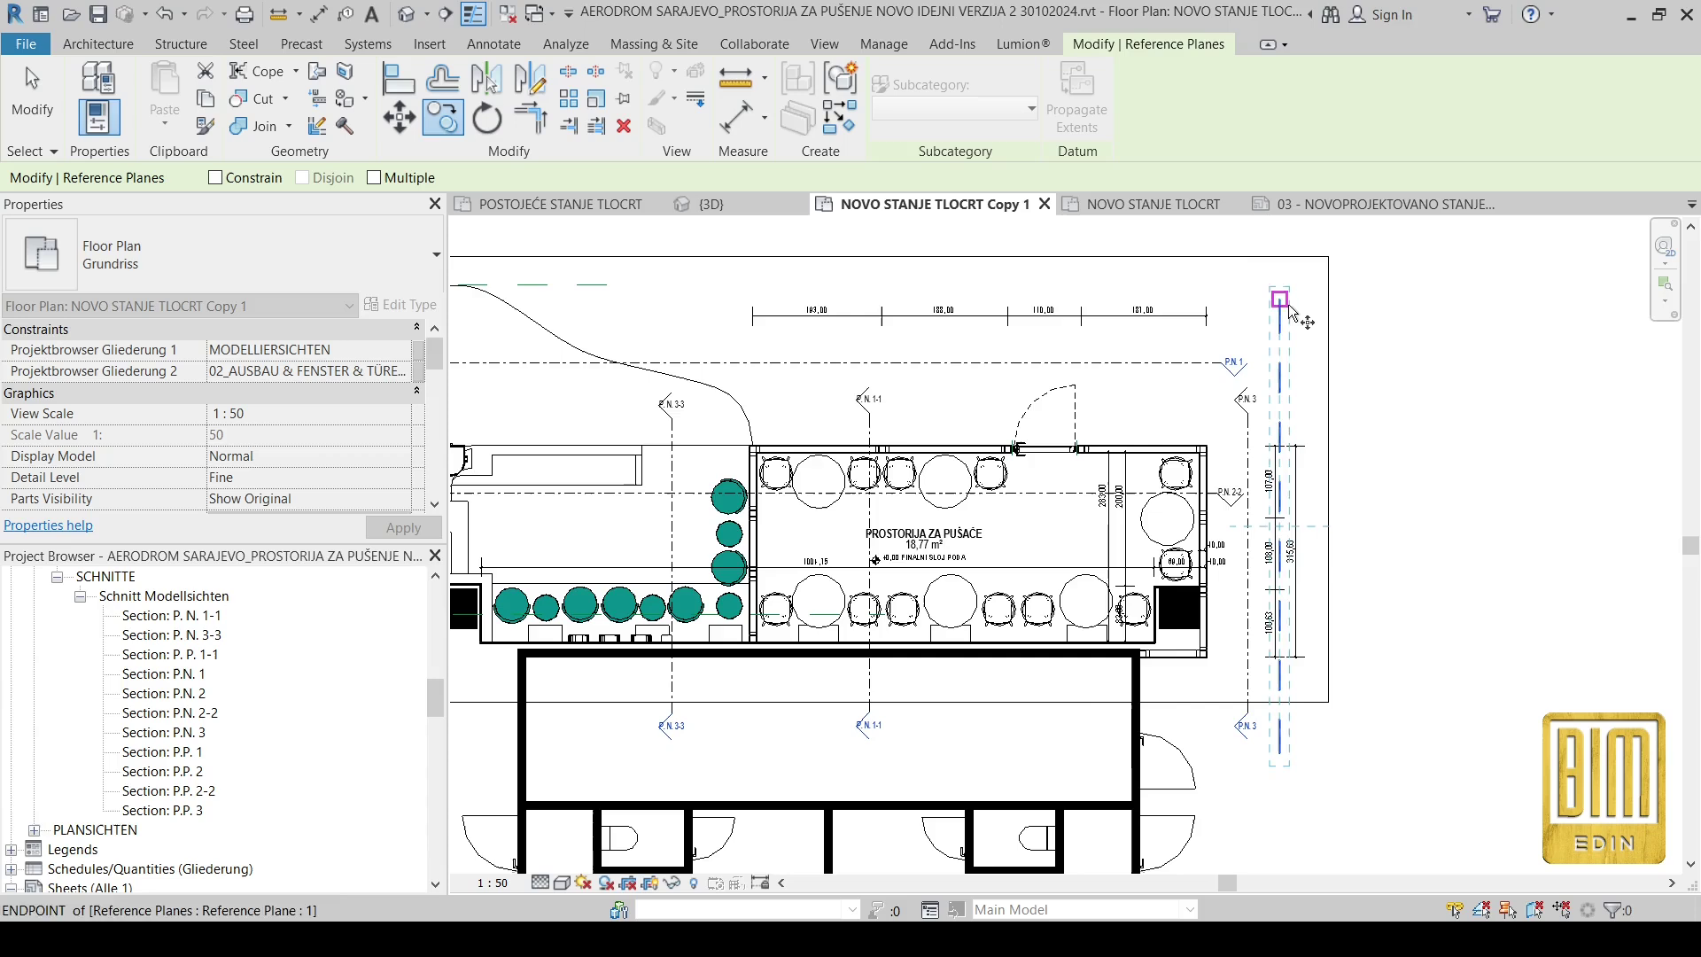
pyautogui.click(1112, 304)
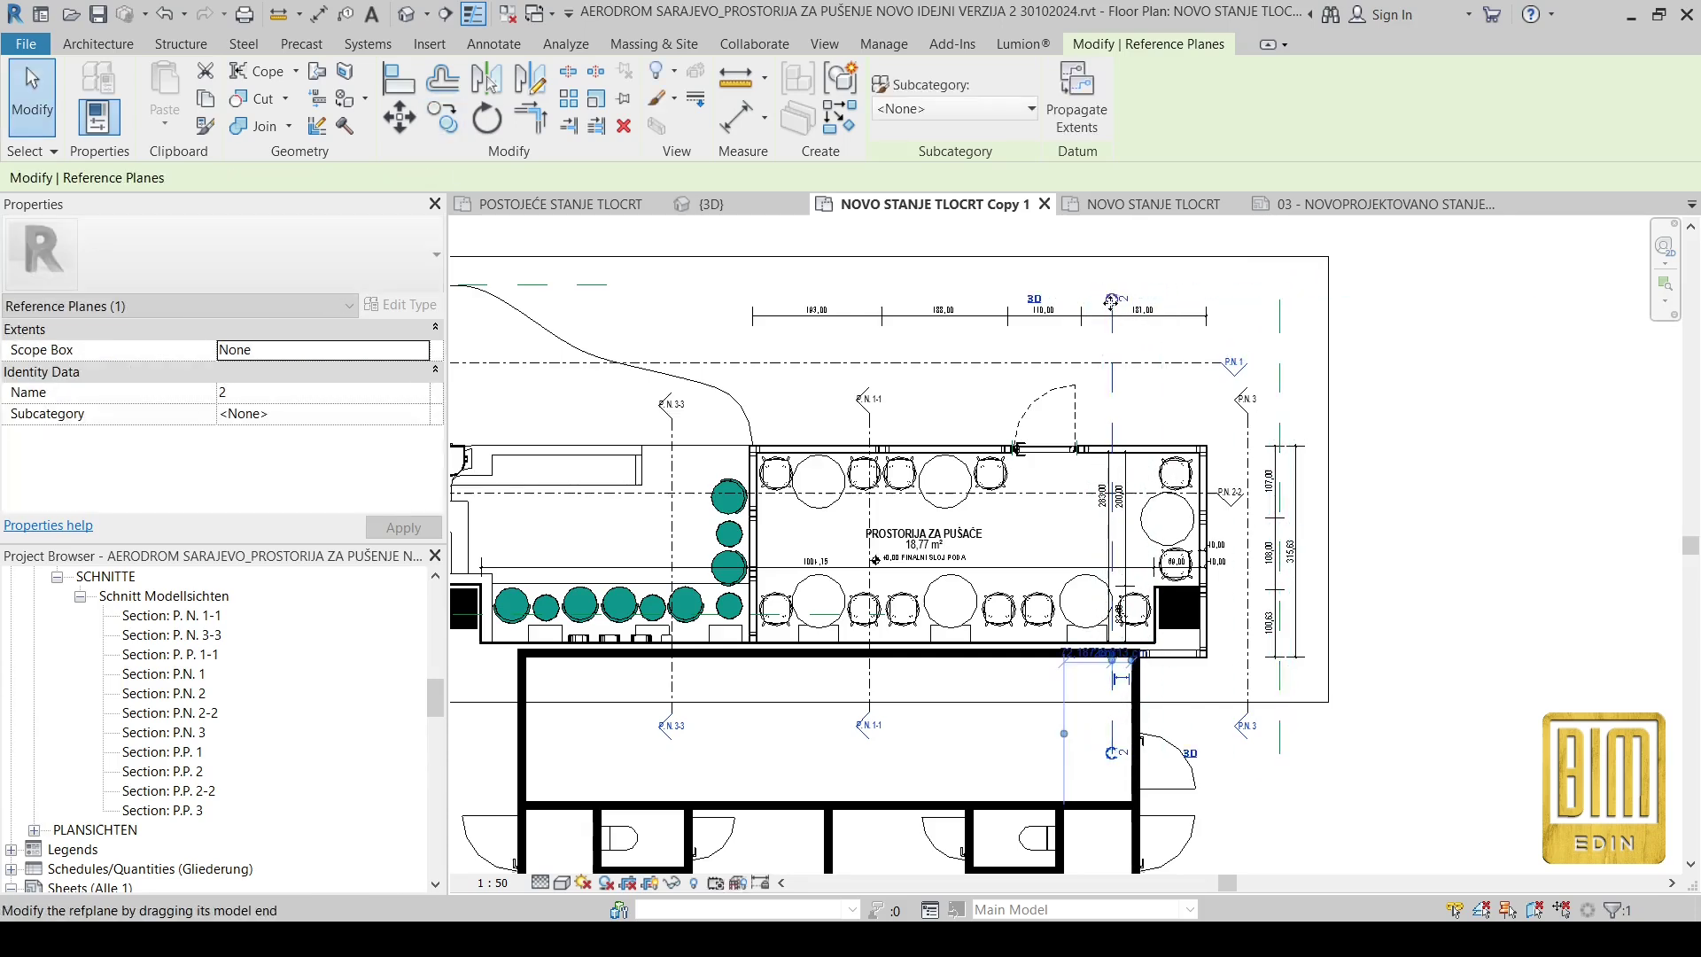
pyautogui.click(446, 124)
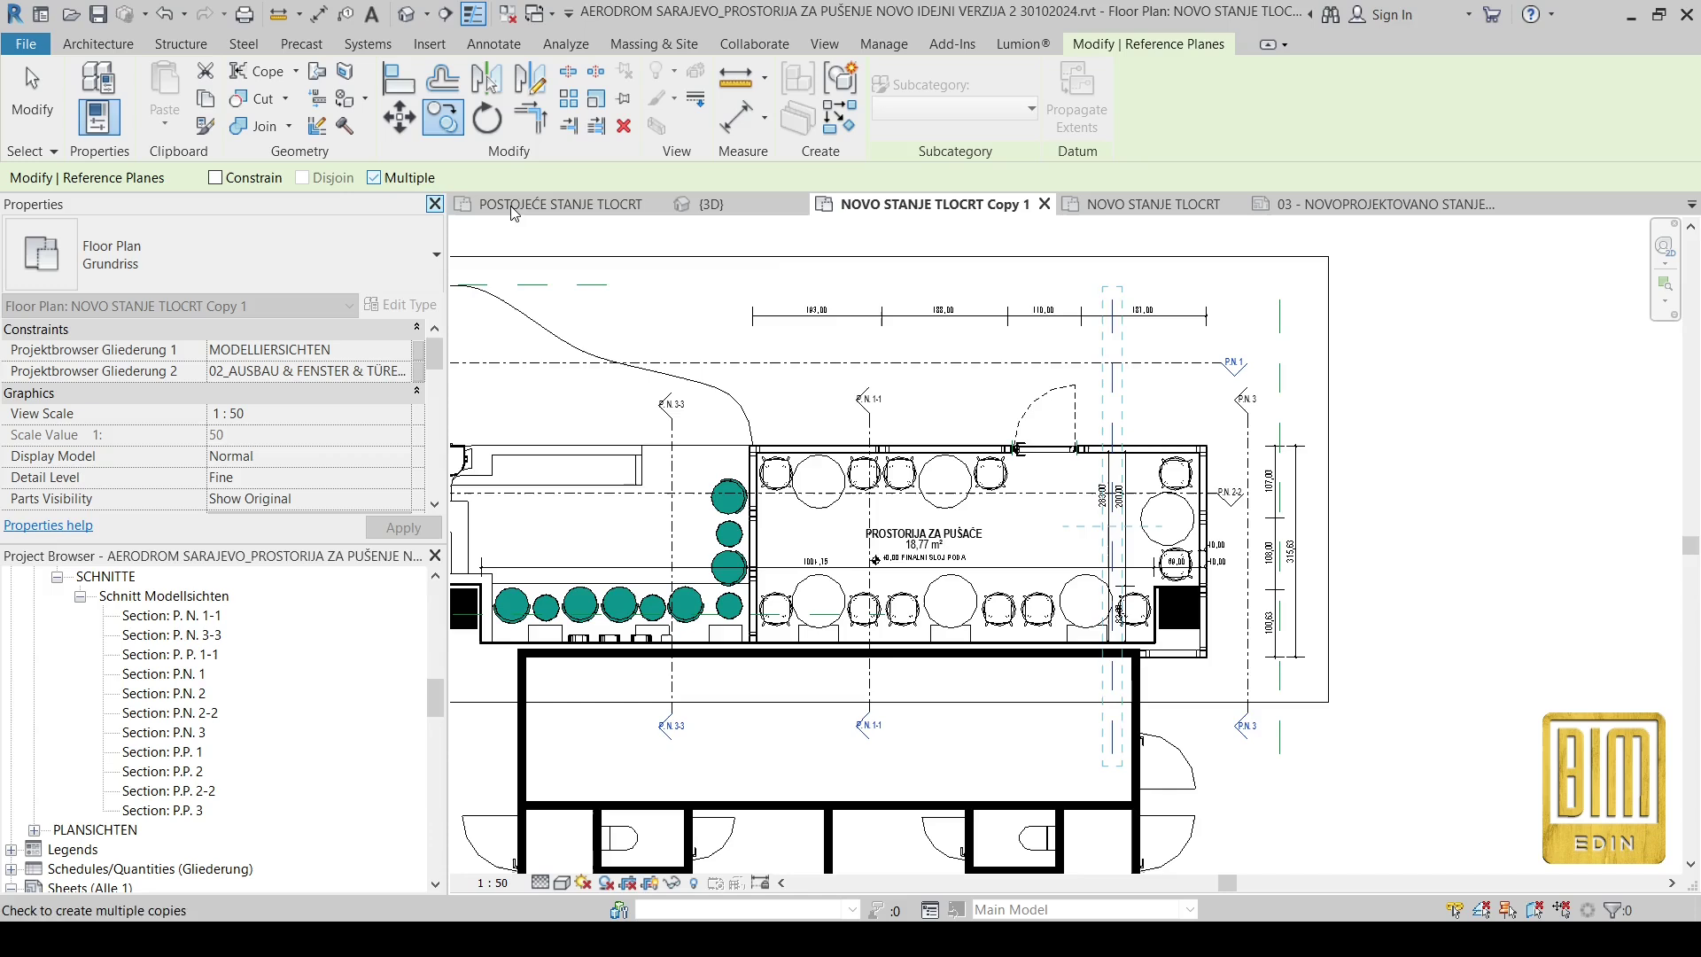
# Step: Place several more reference-plane copies further left at the entered offset distances
pyautogui.click(1112, 301)
pyautogui.click(944, 304)
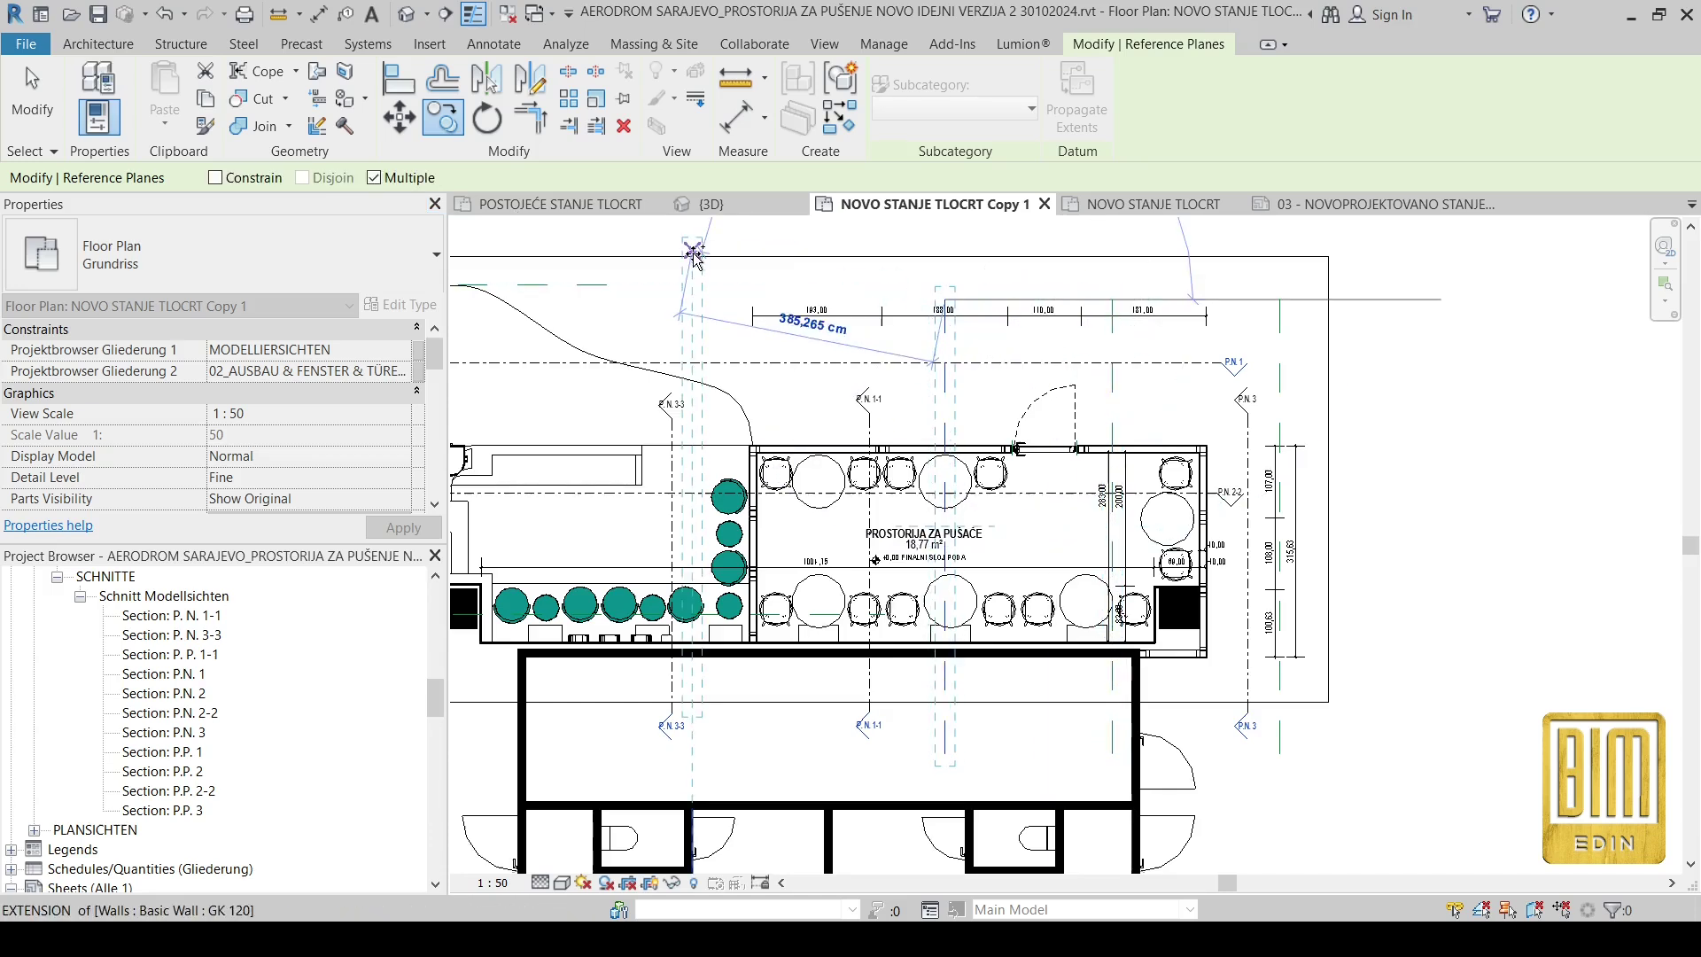
pyautogui.click(781, 297)
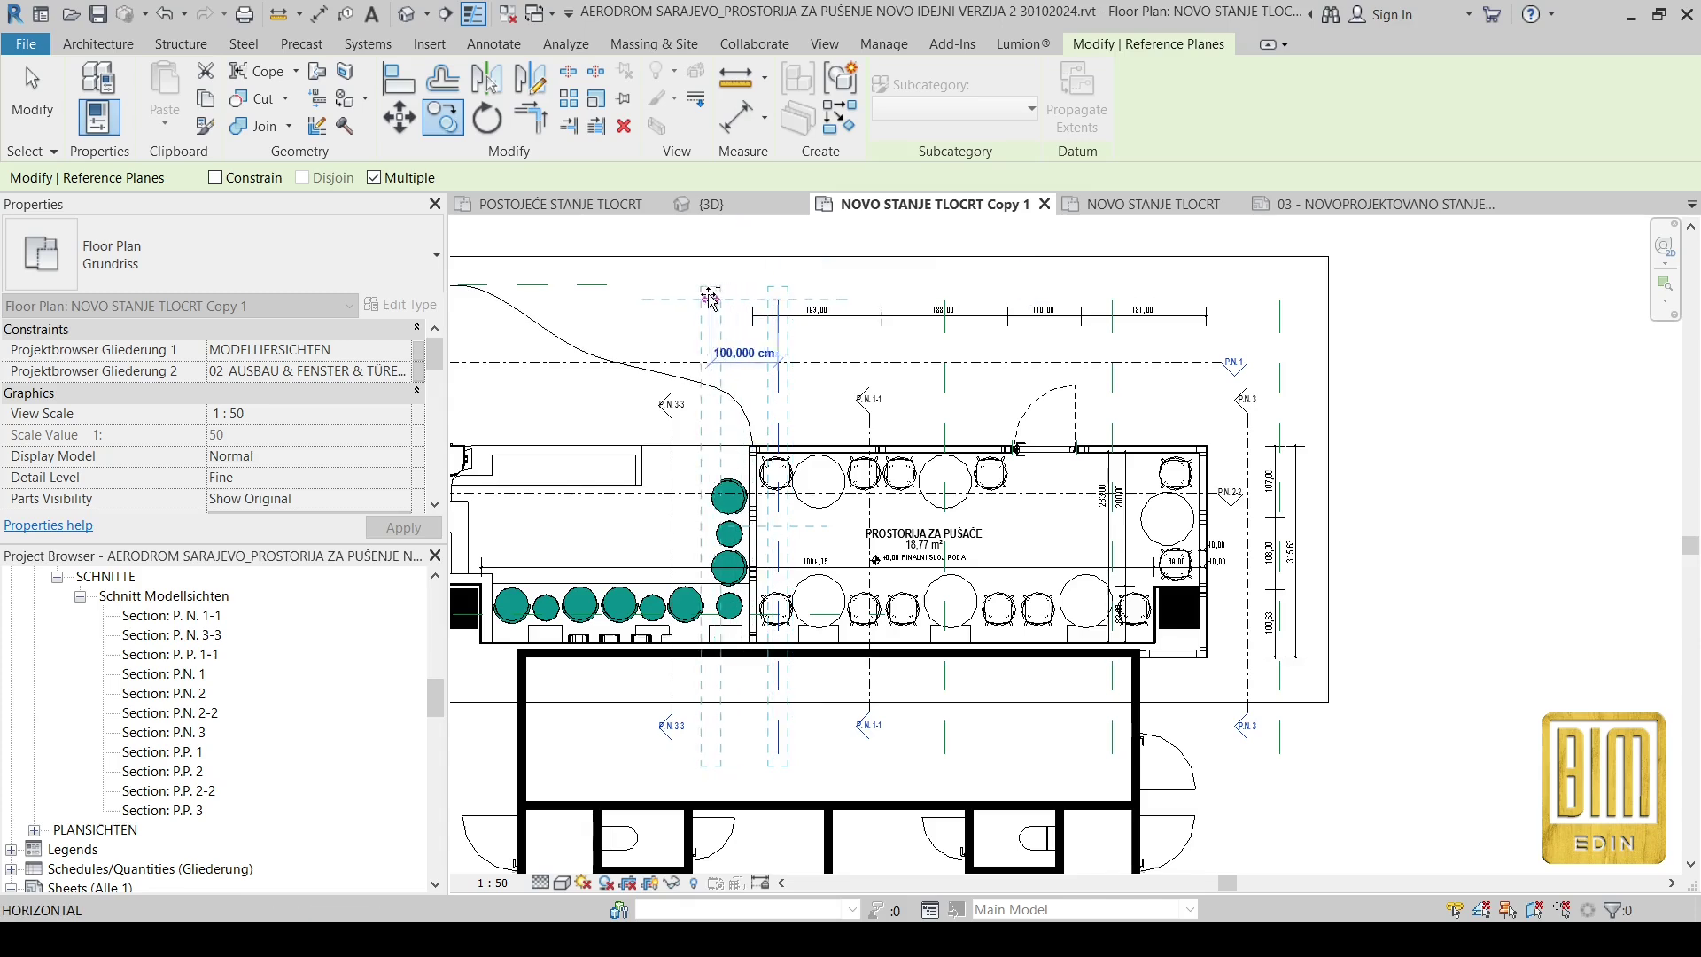
pyautogui.moveTo(679, 299); pyautogui.dragTo(877, 299, button='middle')
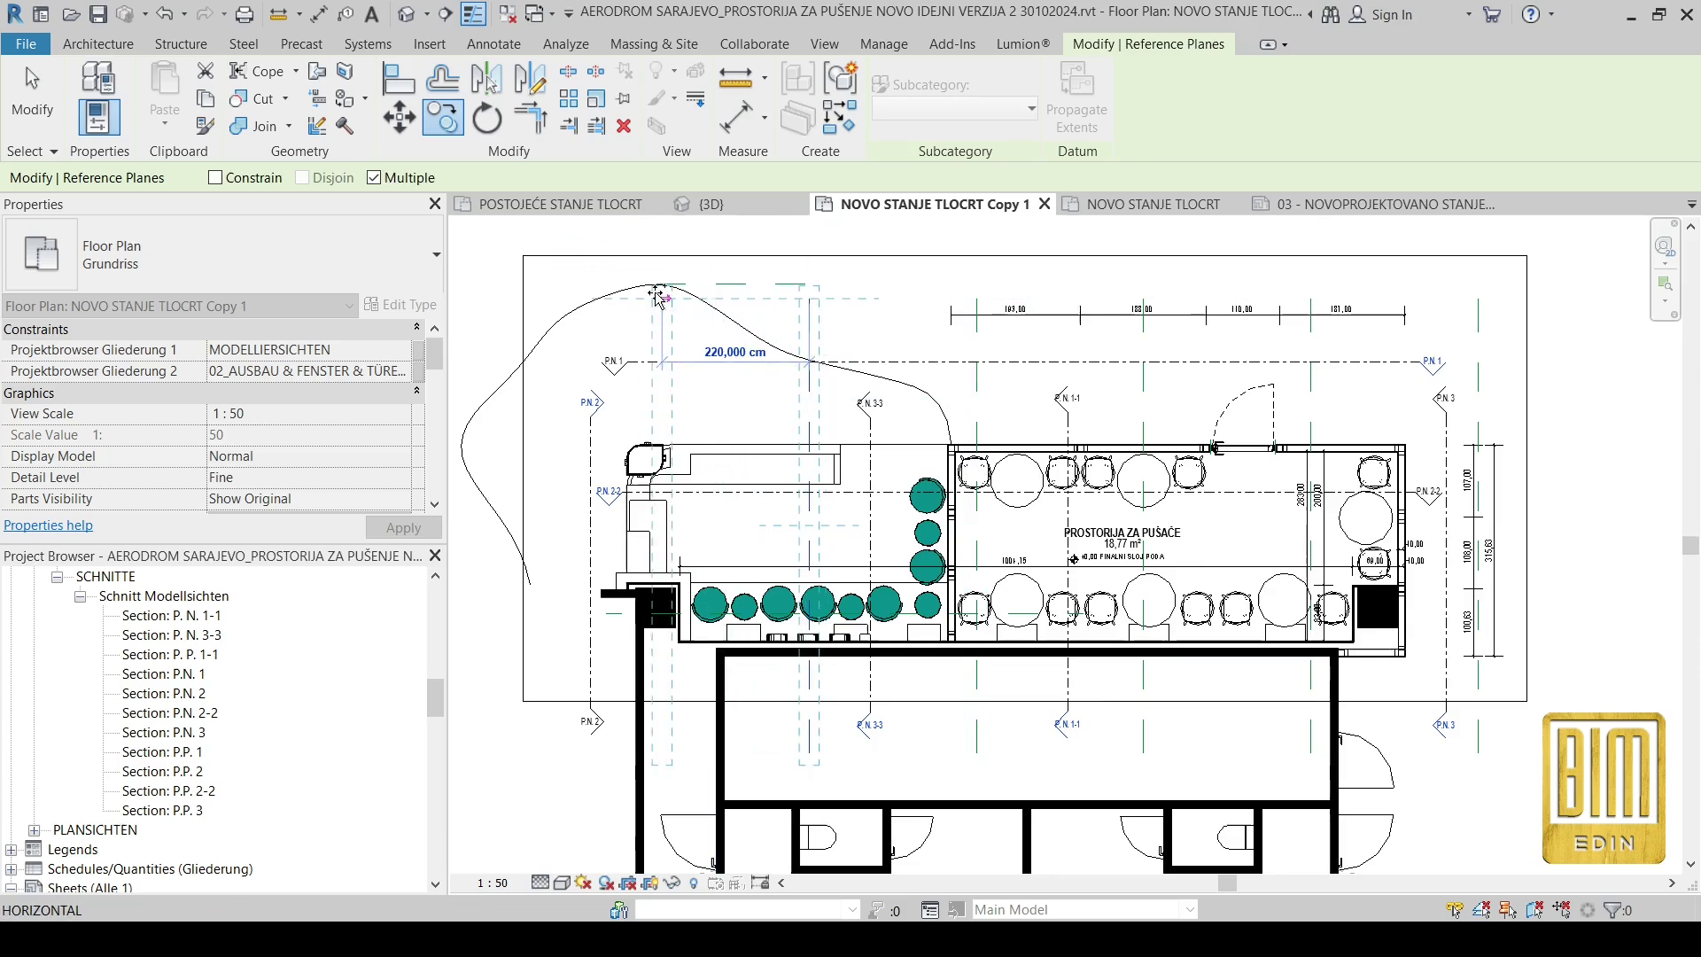
pyautogui.press('Return')
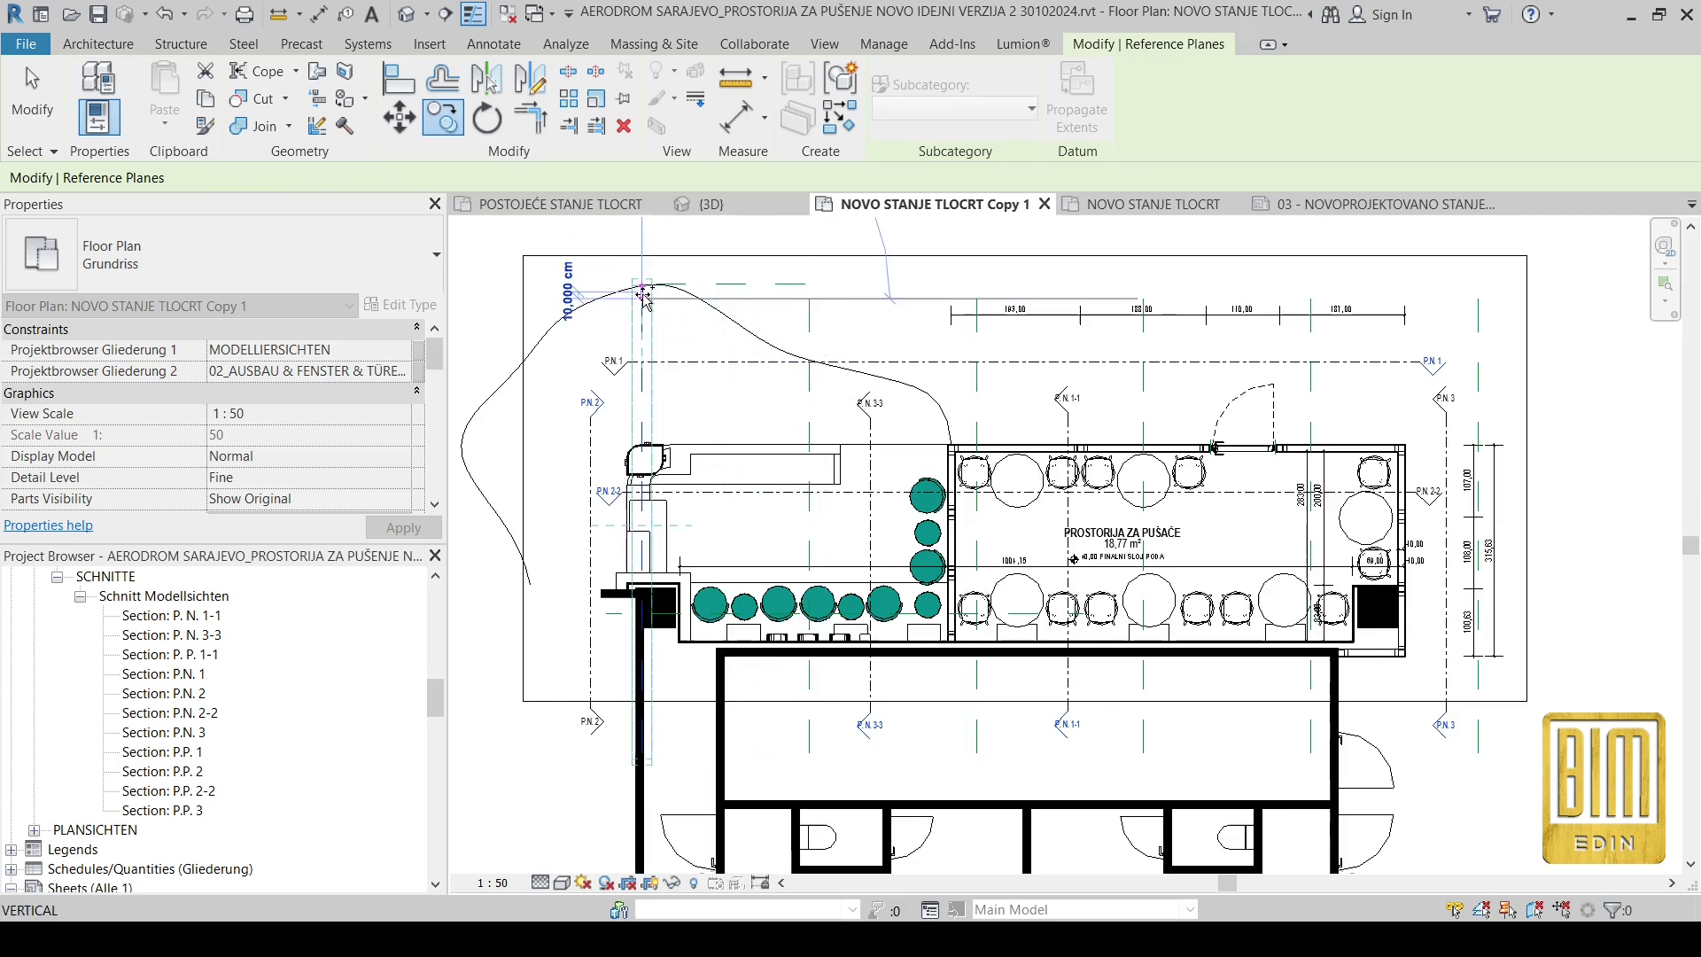
pyautogui.moveTo(560, 308); pyautogui.dragTo(769, 309, button='middle')
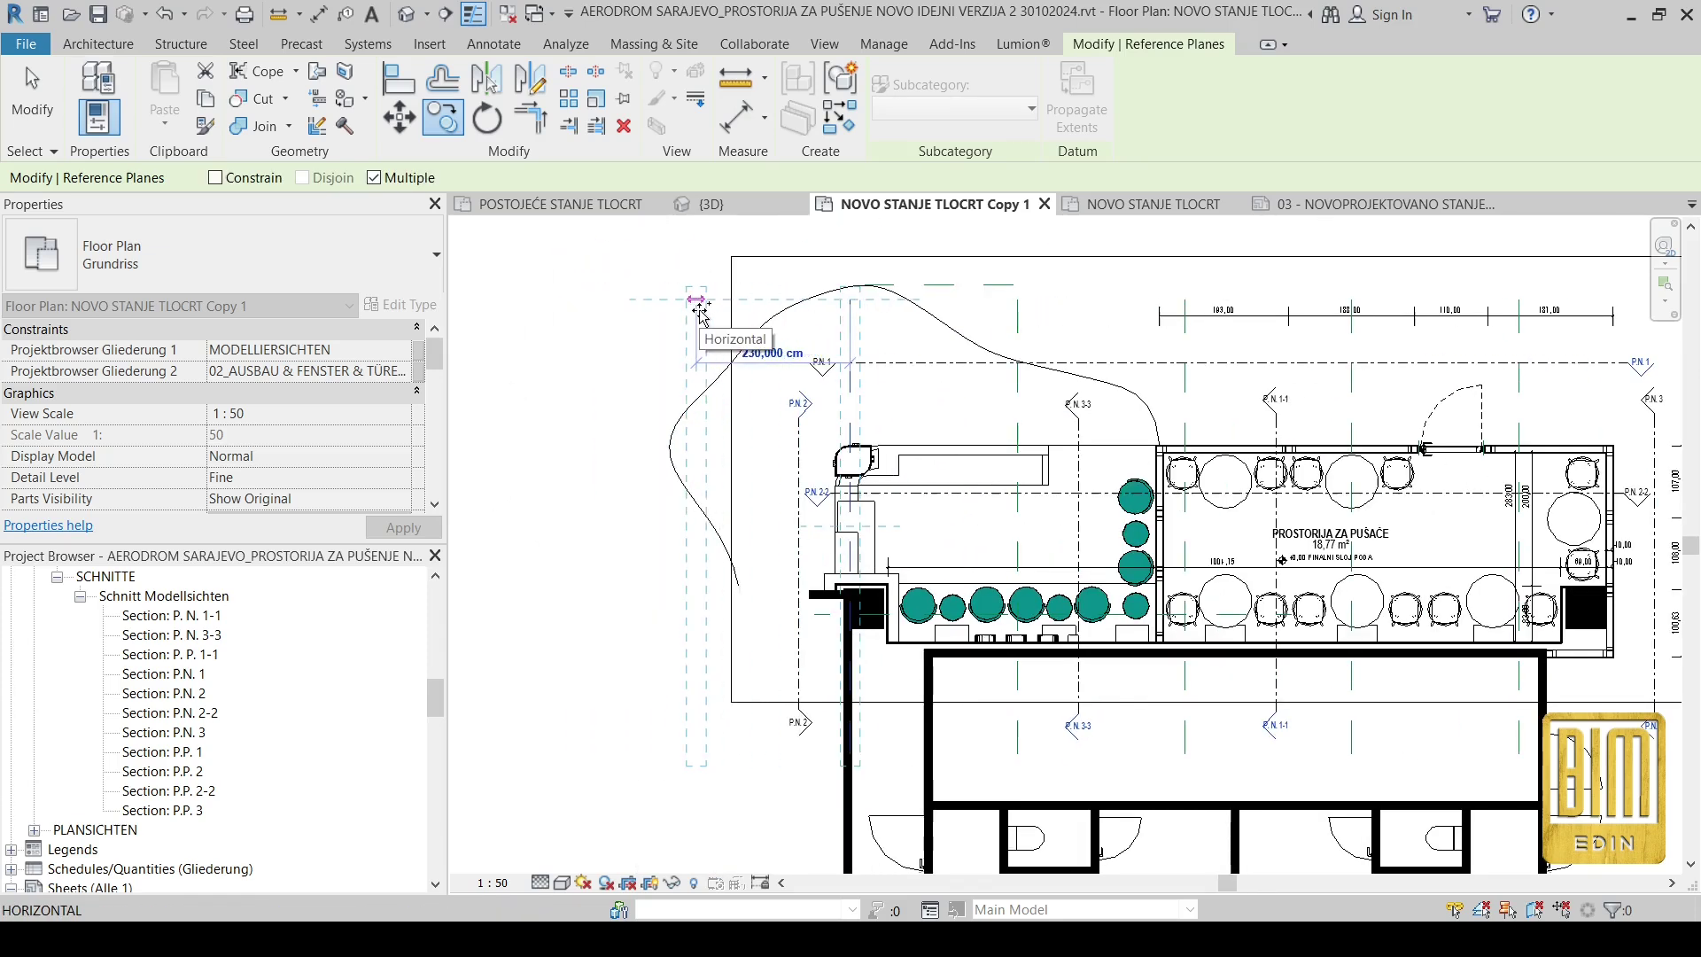
pyautogui.press('Return')
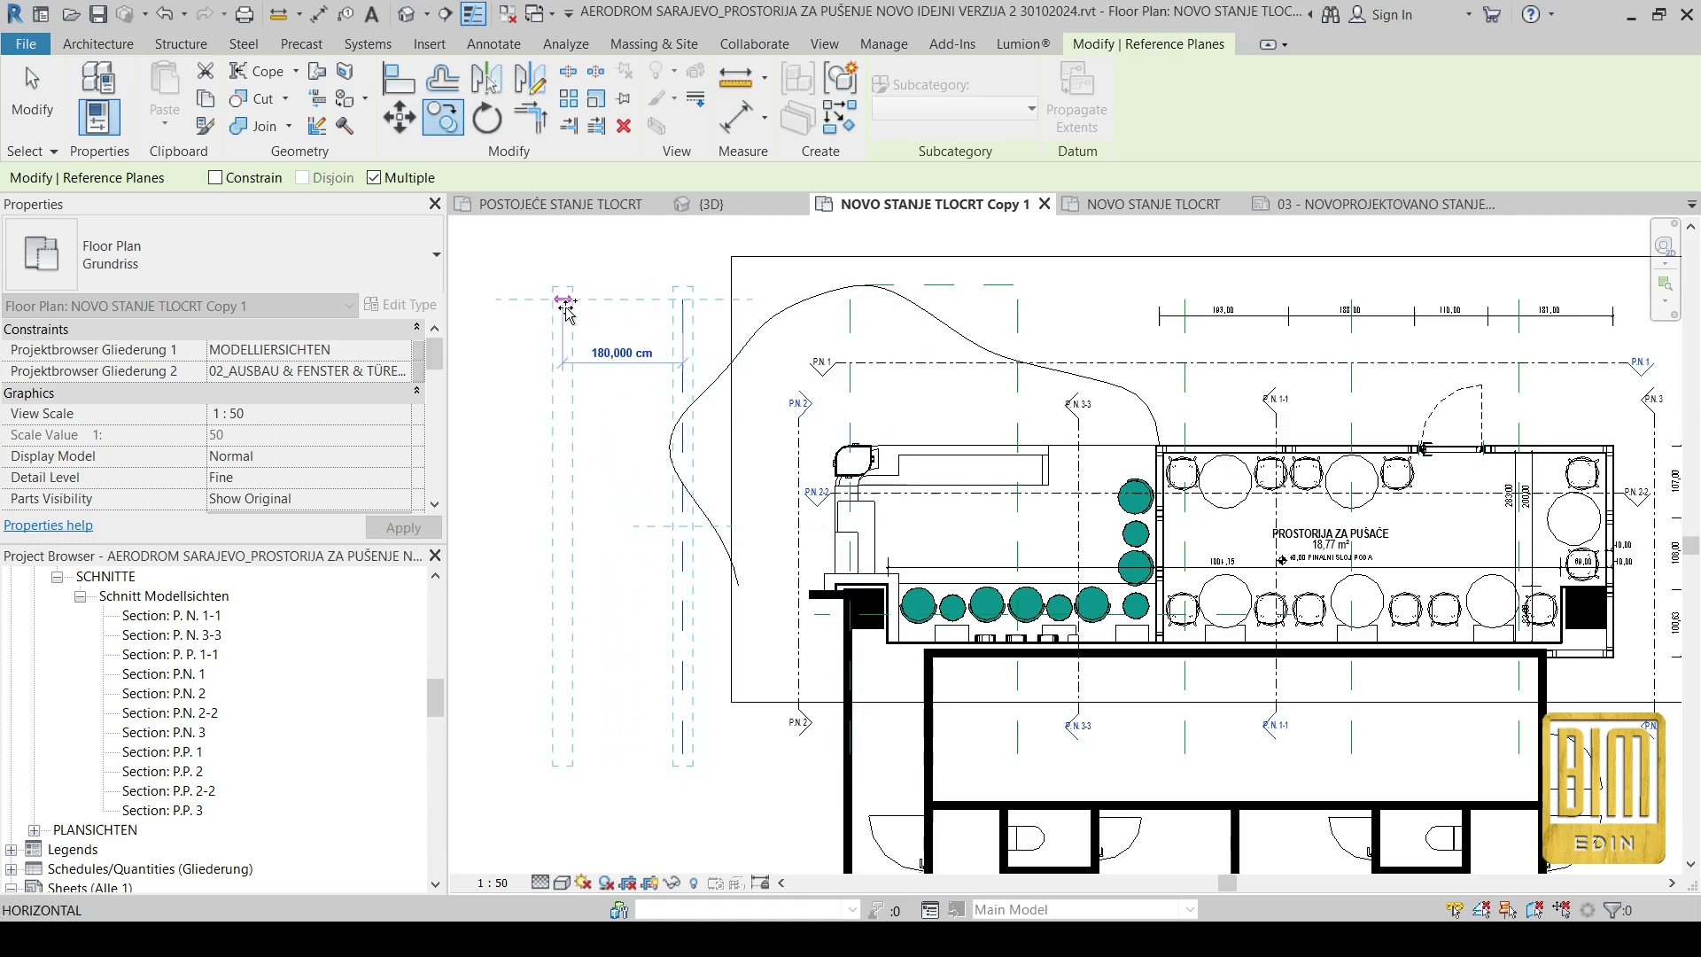
pyautogui.press('Escape')
pyautogui.press('Escape')
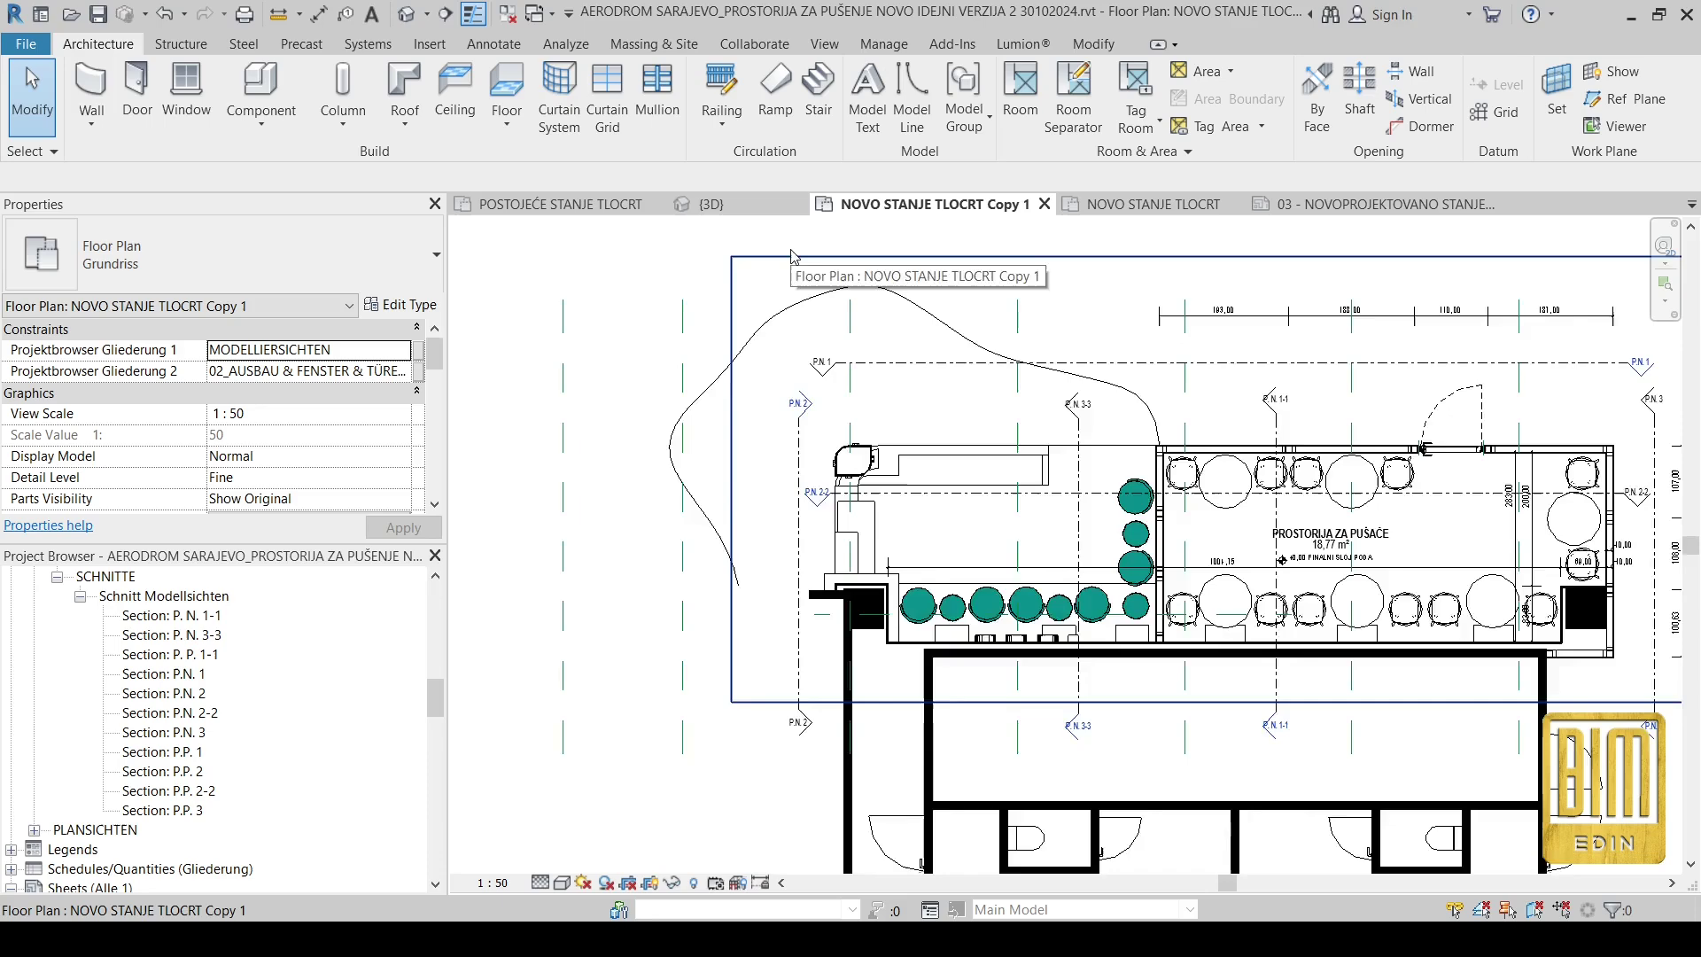
# Step: Check the copies by selecting plane 1 and the leftmost plane, numbered up to 9
pyautogui.scroll(-1, 791, 256)
pyautogui.scroll(1, 1474, 305)
pyautogui.click(1468, 310)
pyautogui.scroll(-3, 1467, 310)
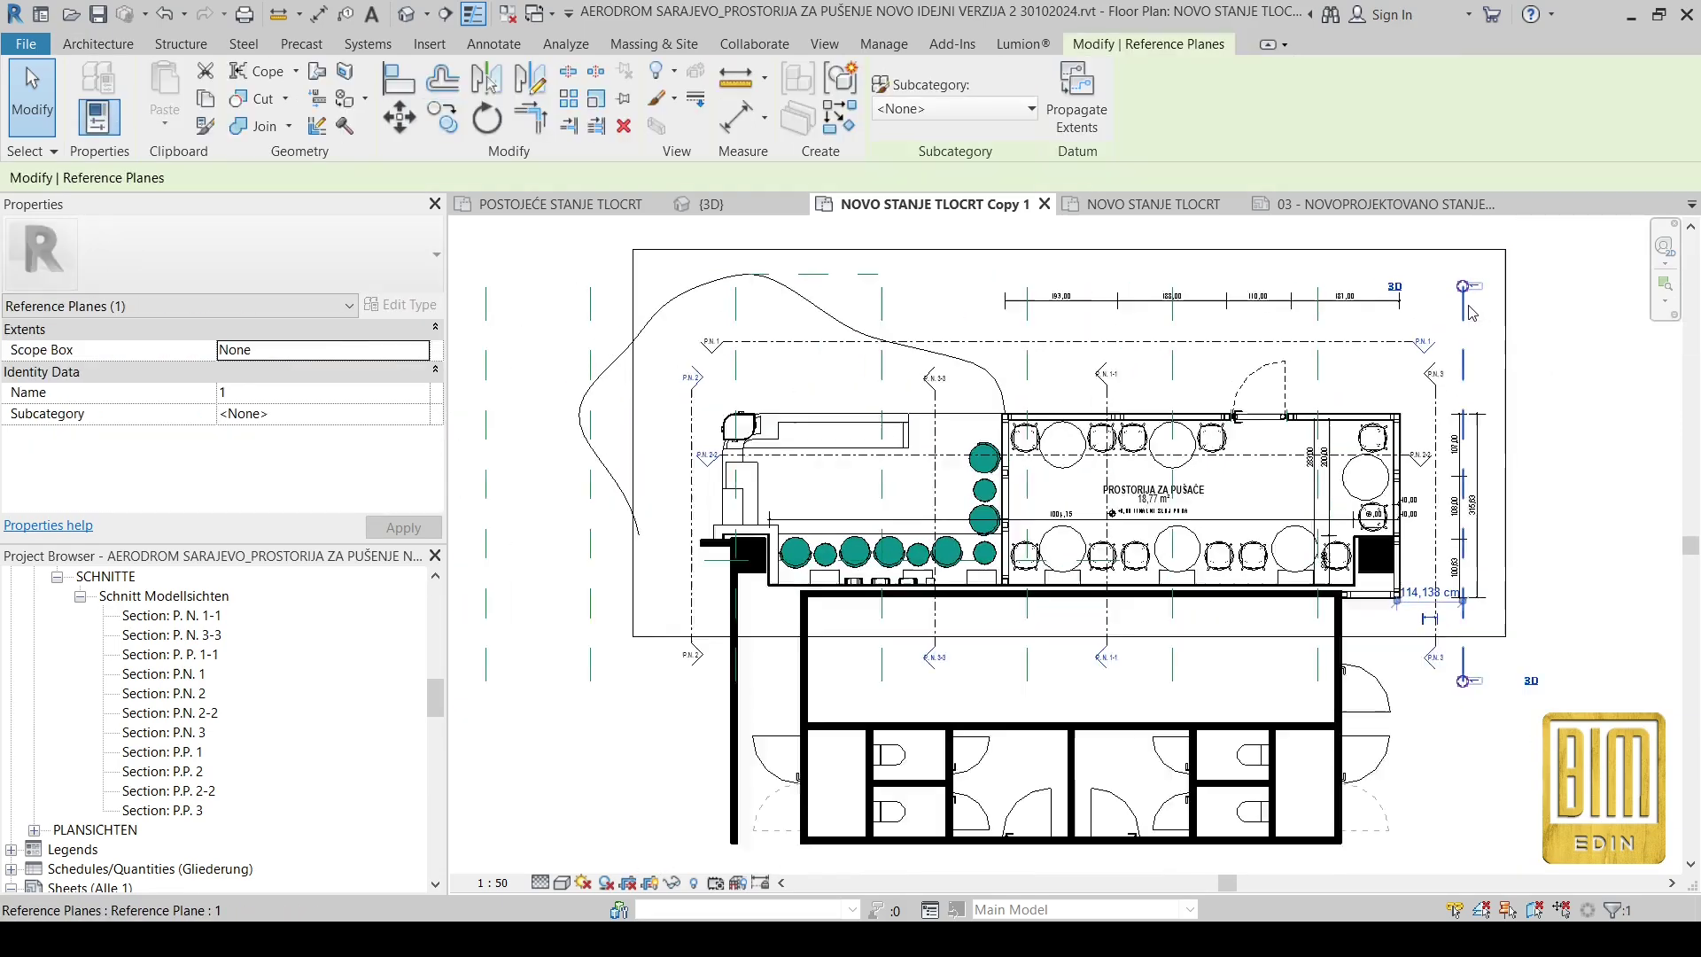
pyautogui.click(726, 310)
pyautogui.scroll(7, 726, 290)
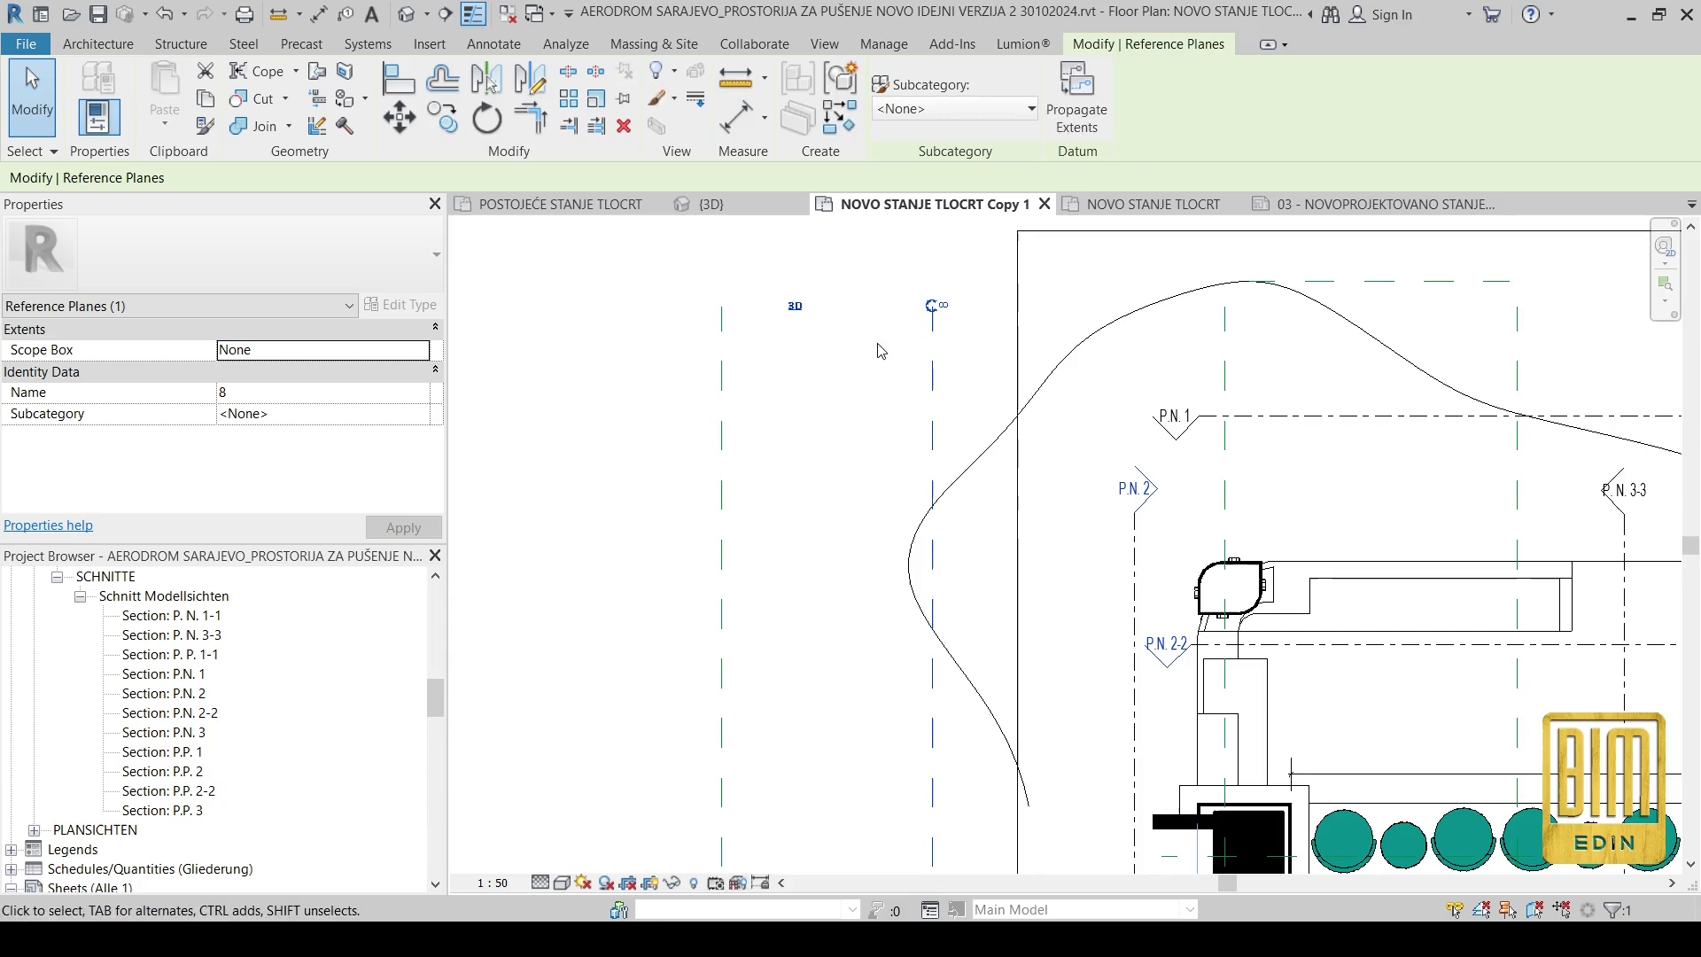
pyautogui.scroll(-5, 876, 342)
pyautogui.scroll(2, 1491, 407)
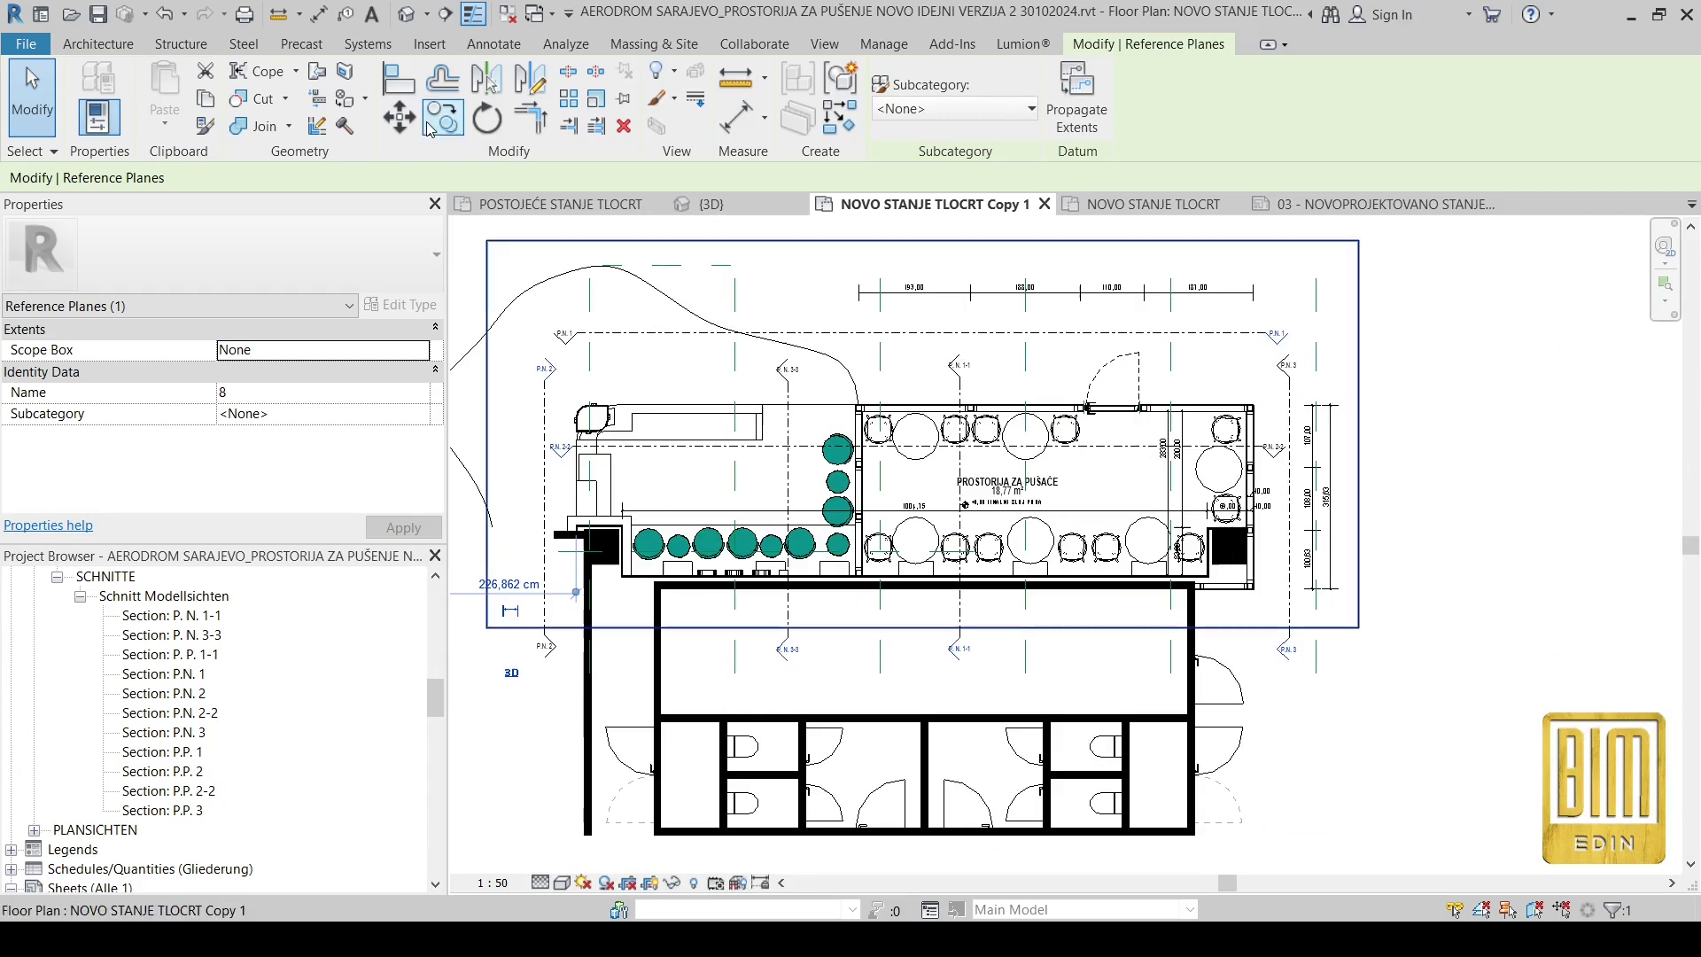
# Step: Draw a vertical section through the smoking room and open the Schnitt 0 view
pyautogui.click(445, 15)
pyautogui.click(1339, 691)
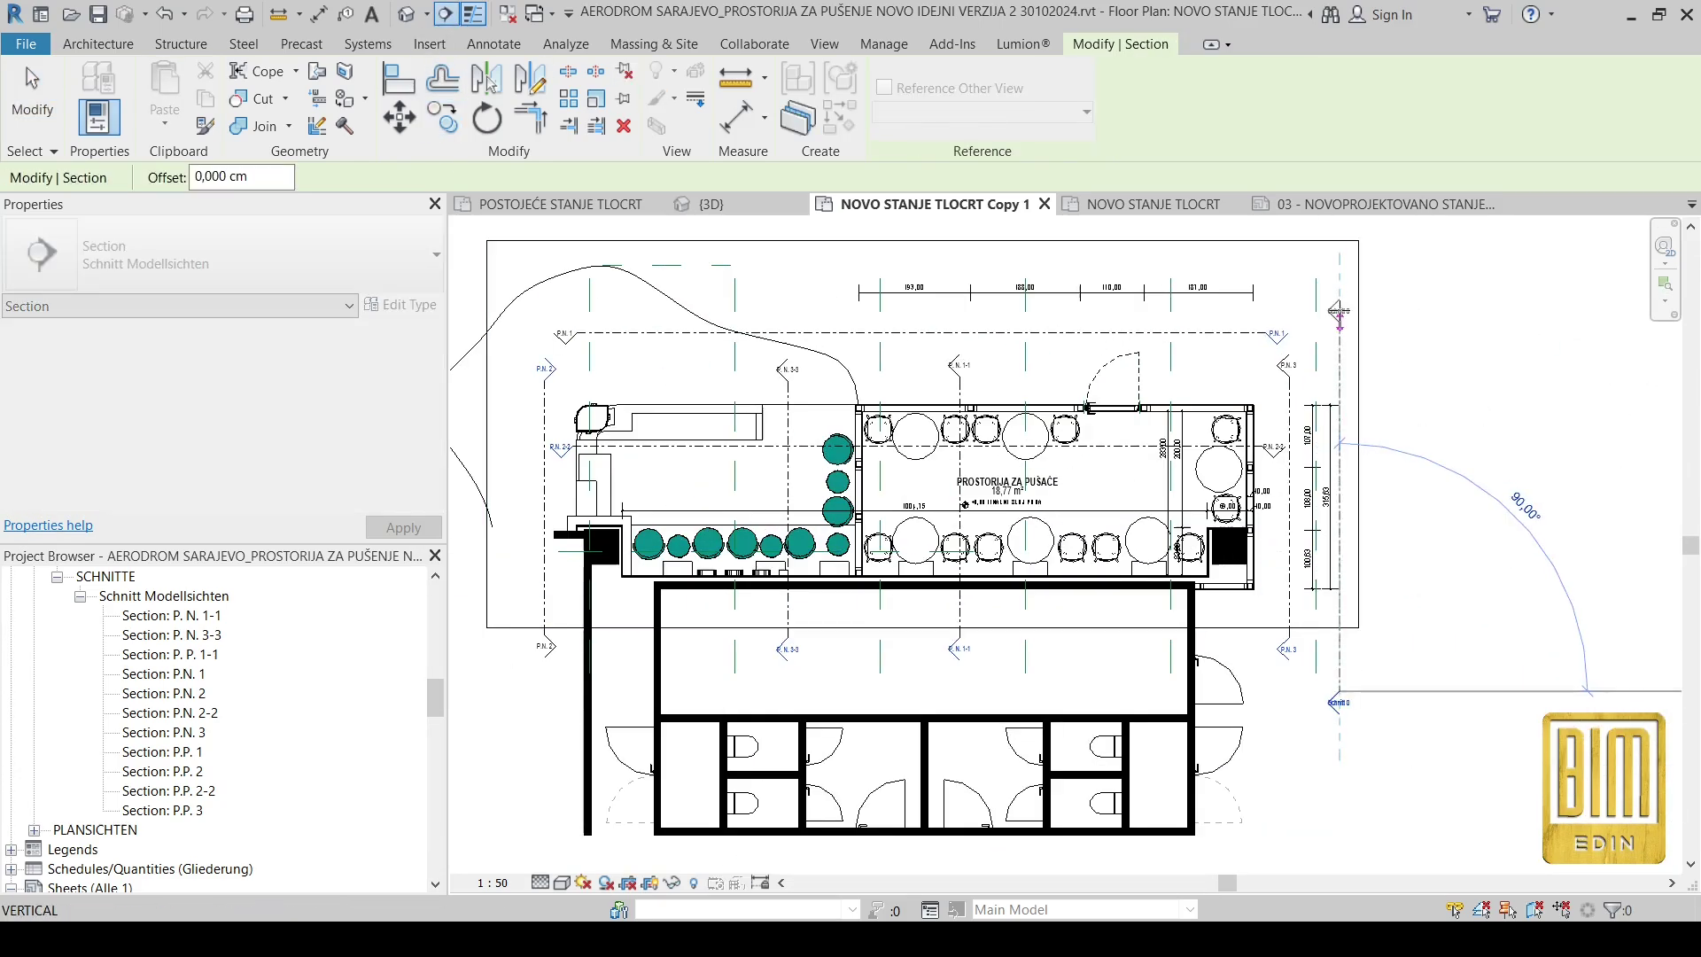
pyautogui.click(1339, 264)
pyautogui.rightClick(1345, 314)
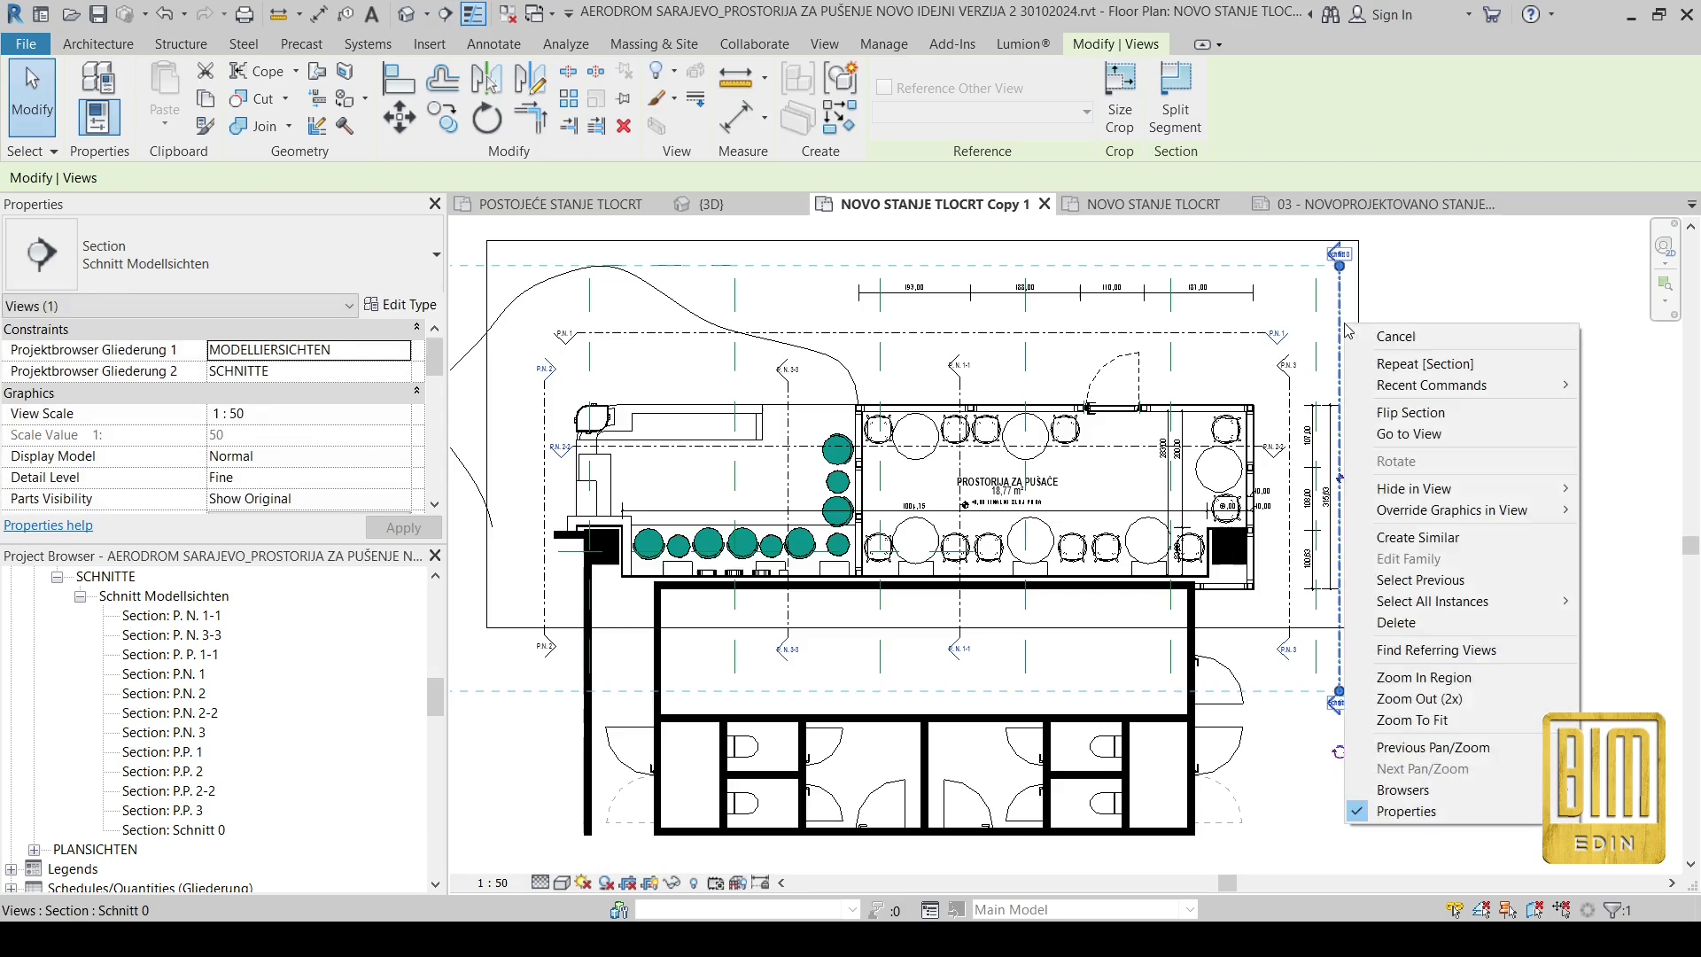
pyautogui.click(1412, 434)
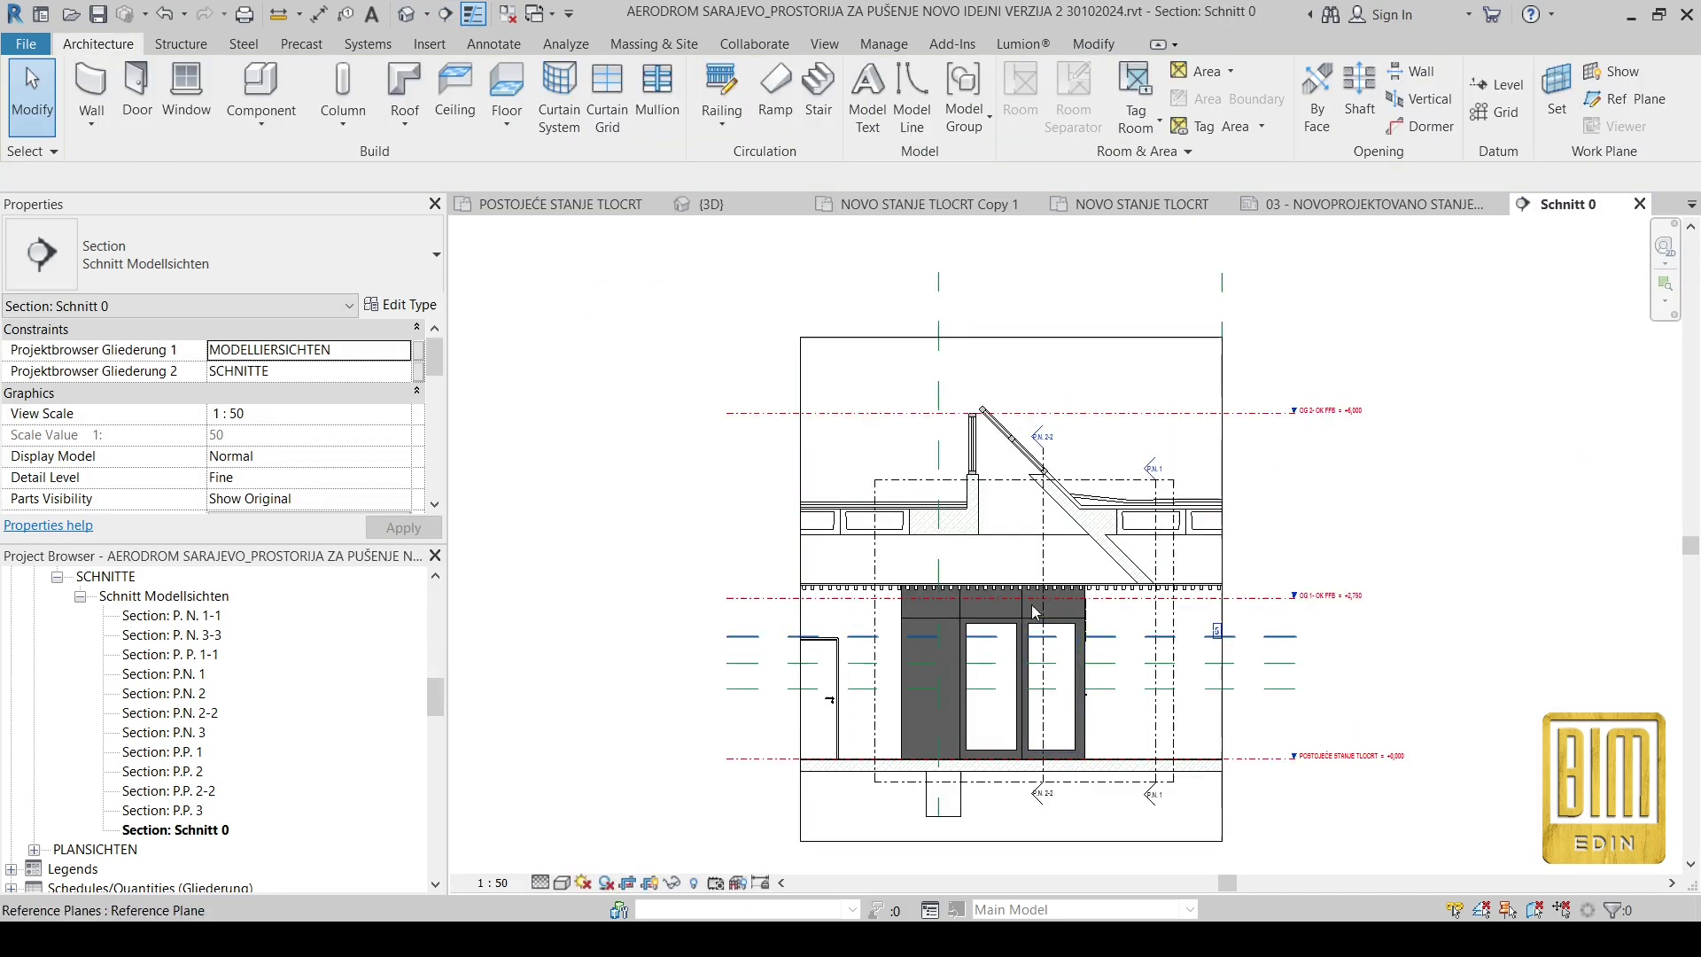
# Step: Lower the section crop's top edge to hide the upper part, then return to the floor plan
pyautogui.click(1008, 340)
pyautogui.moveTo(1011, 337); pyautogui.dragTo(1012, 474)
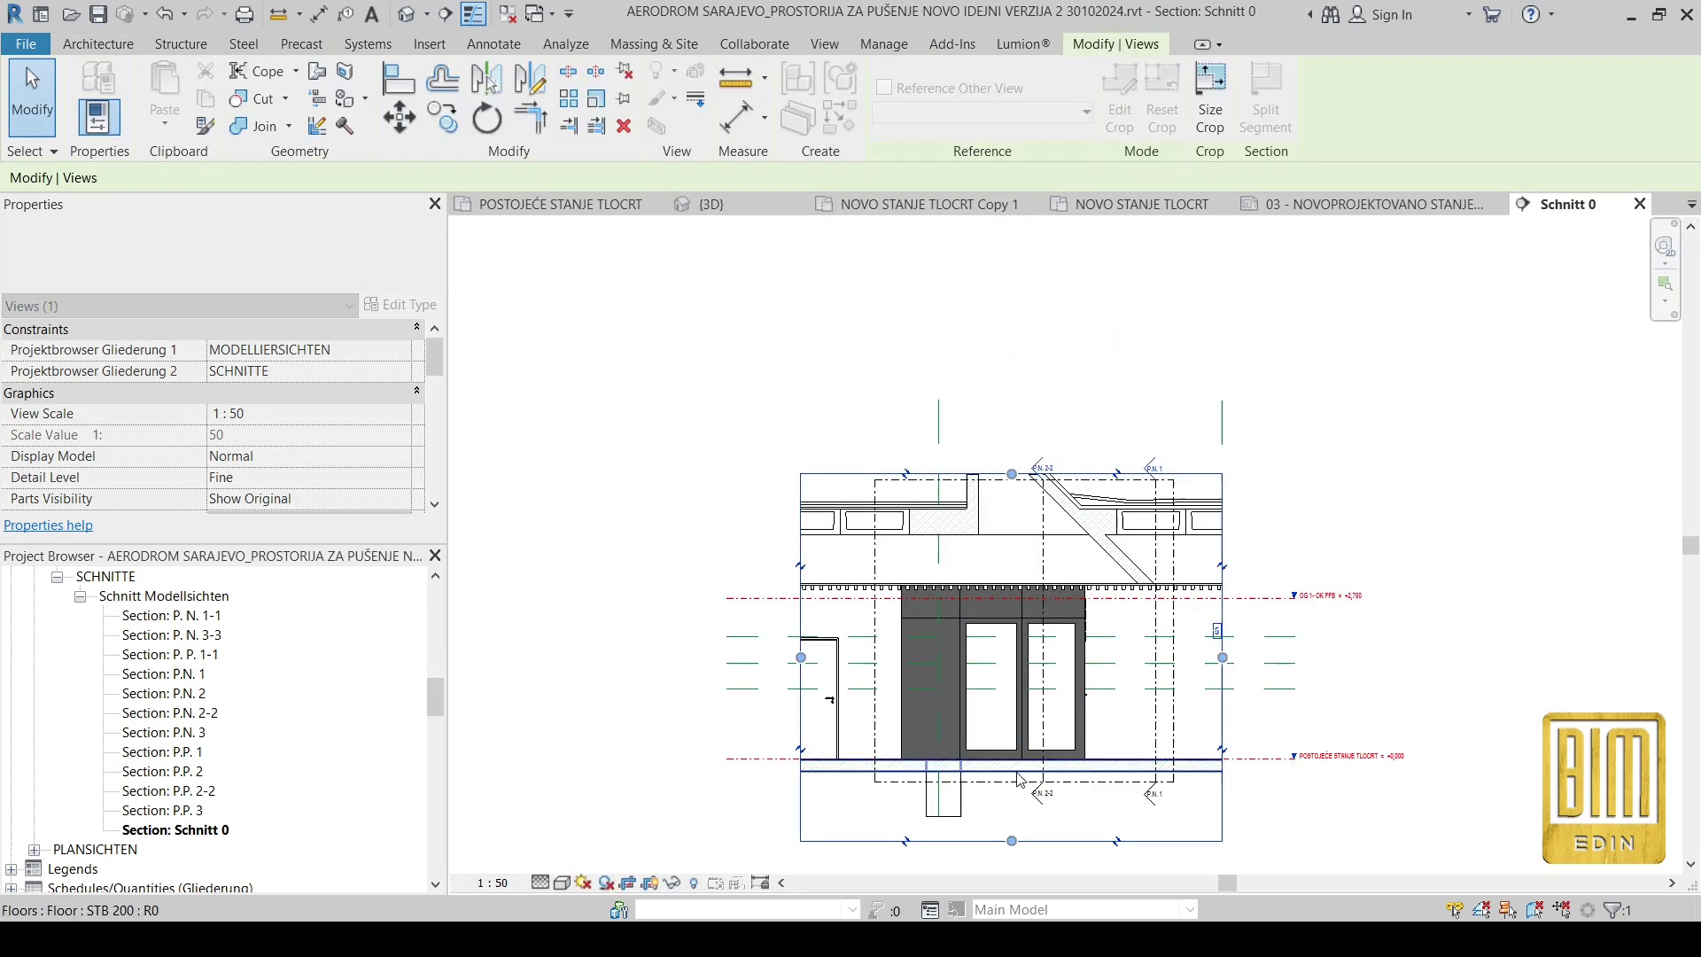
pyautogui.moveTo(1392, 747); pyautogui.dragTo(1393, 656, button='middle')
pyautogui.click(1418, 368)
pyautogui.scroll(2, 997, 654)
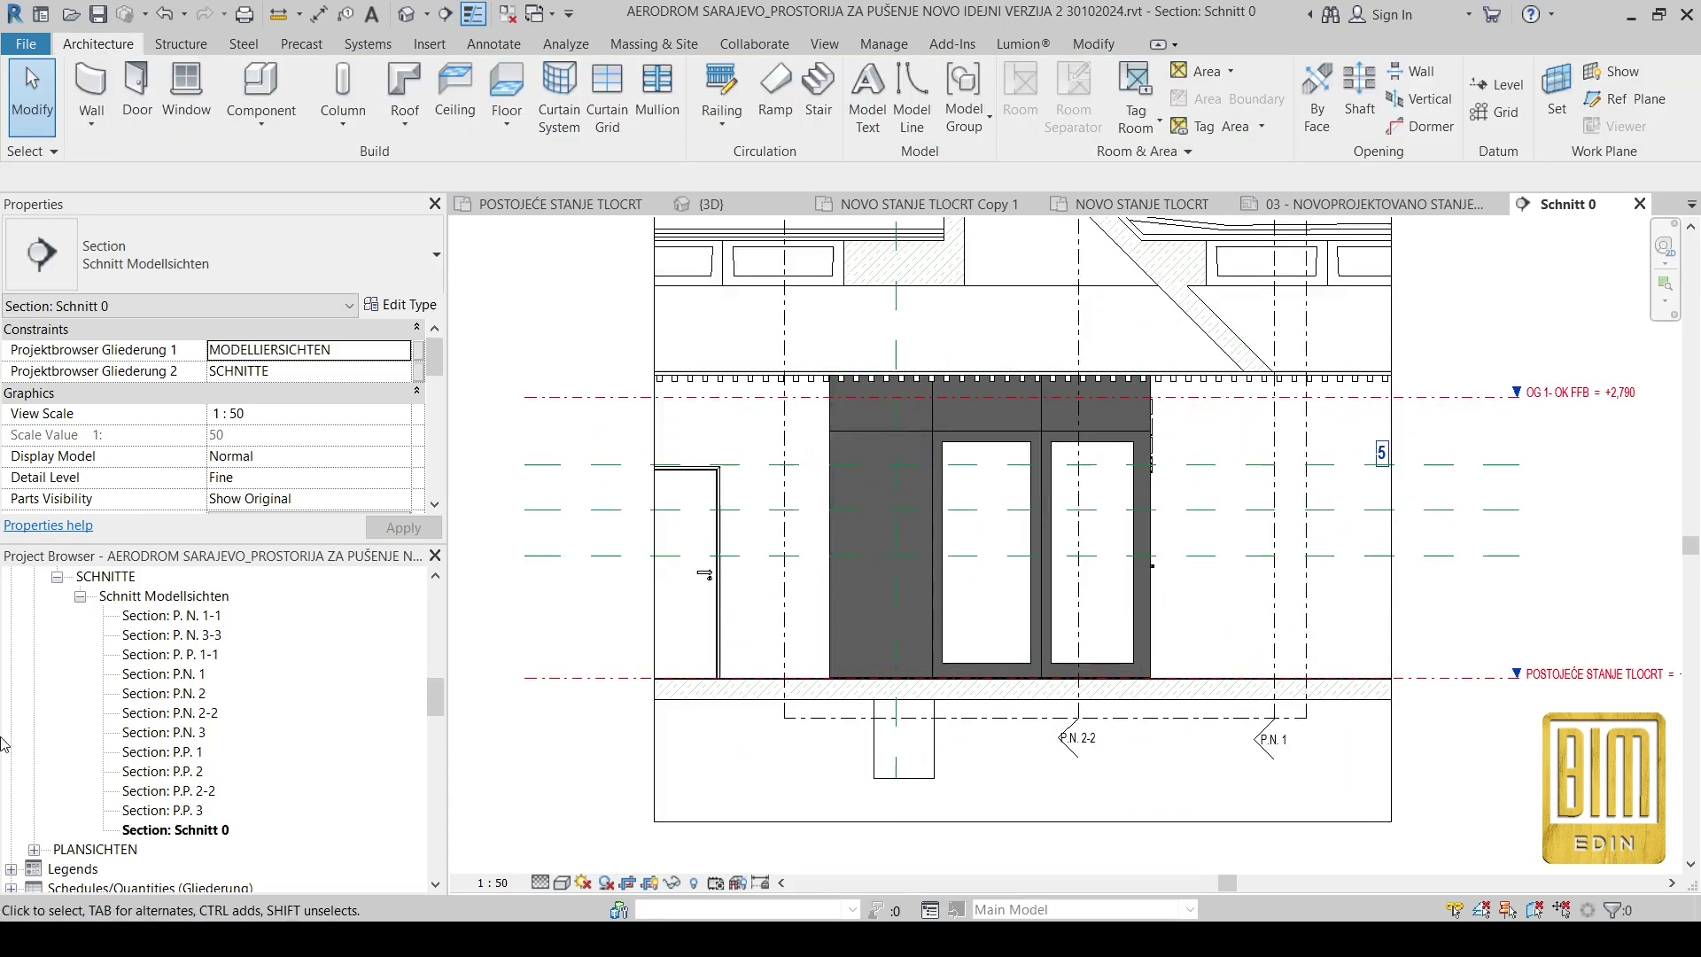
pyautogui.click(930, 204)
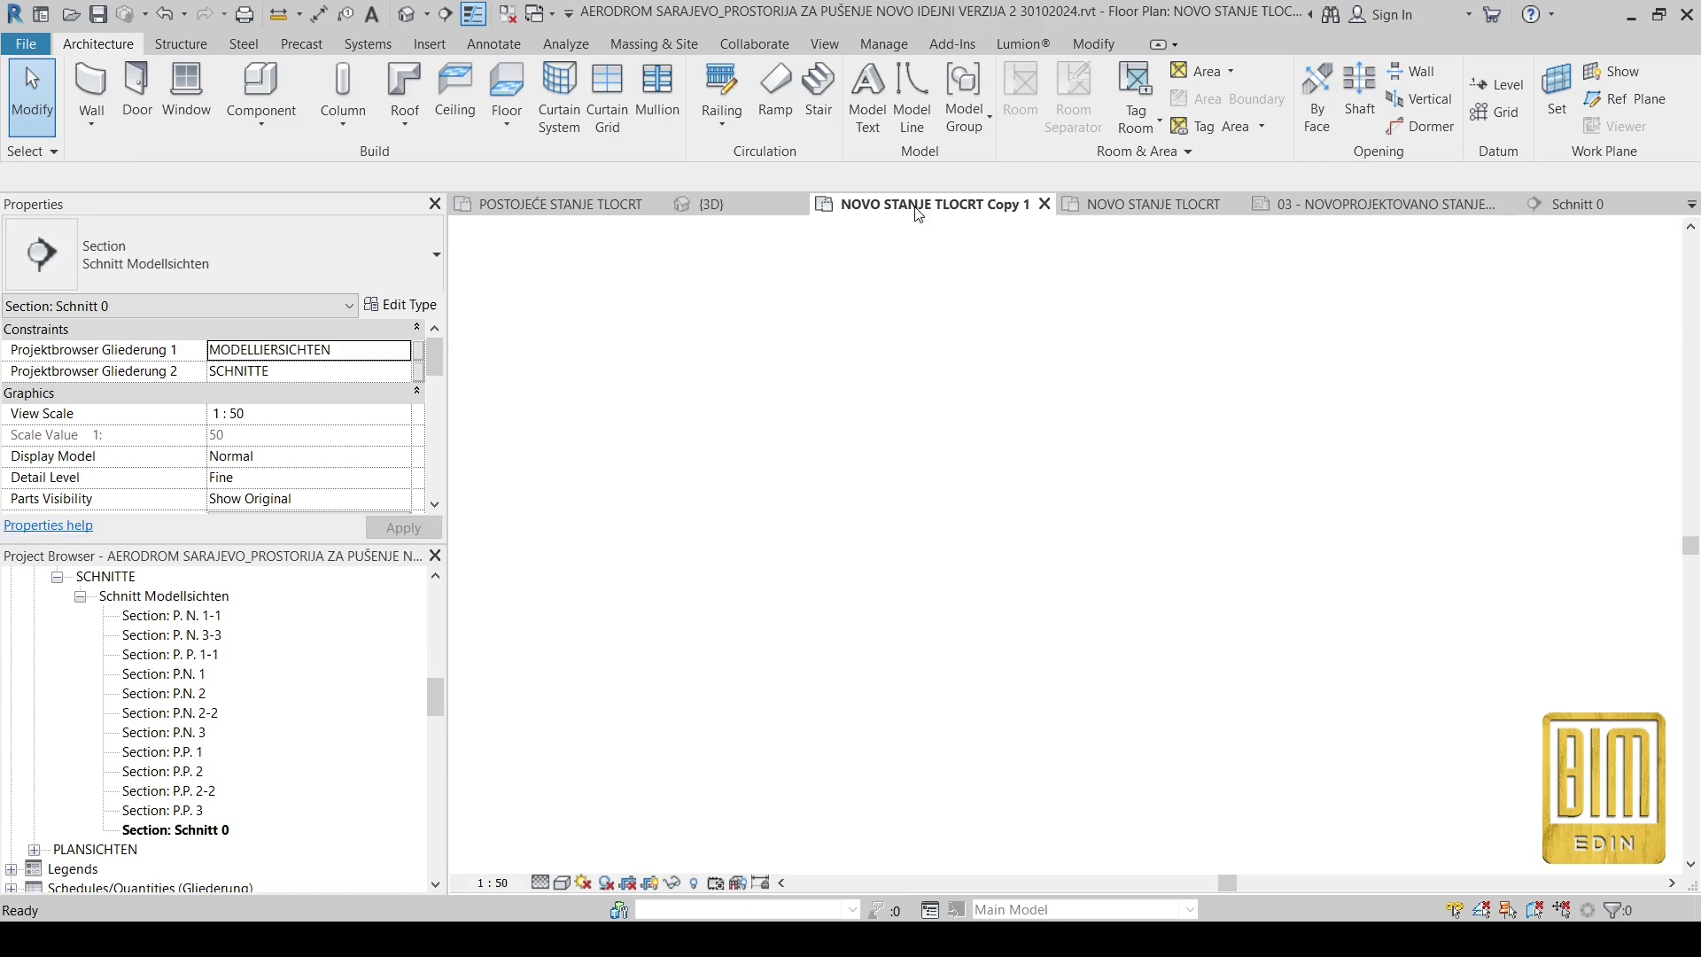
pyautogui.scroll(4, 1185, 574)
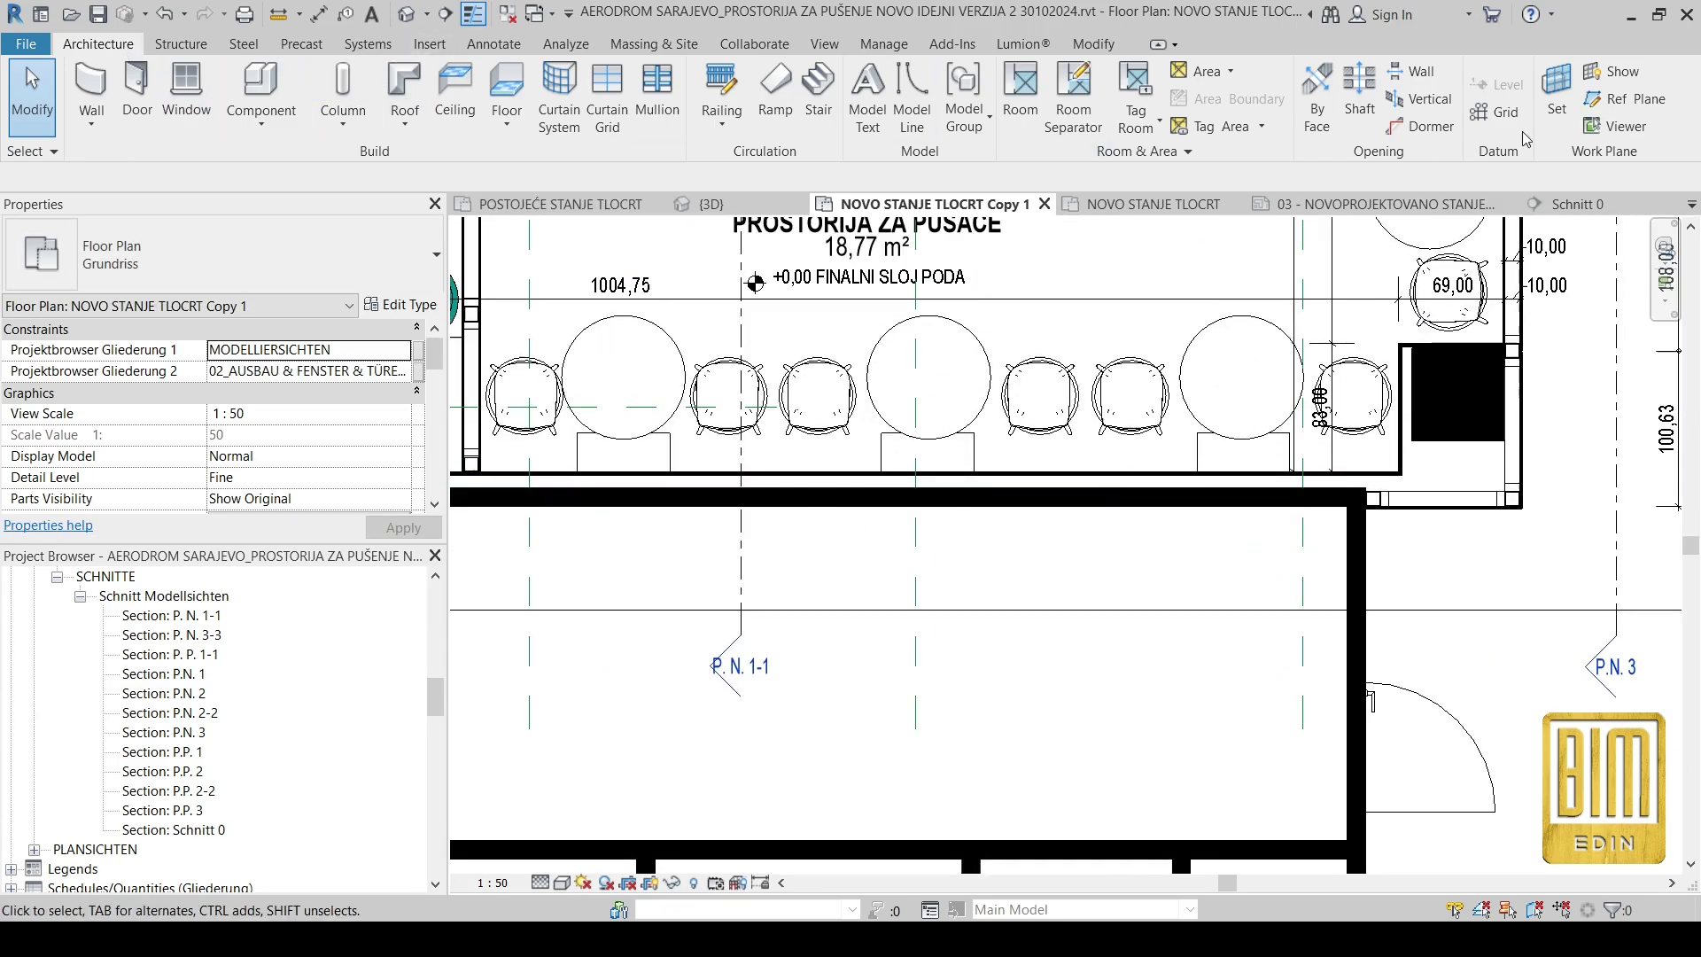
# Step: Draw a horizontal reference plane along the smoking room's lower wall
pyautogui.scroll(3, 1094, 478)
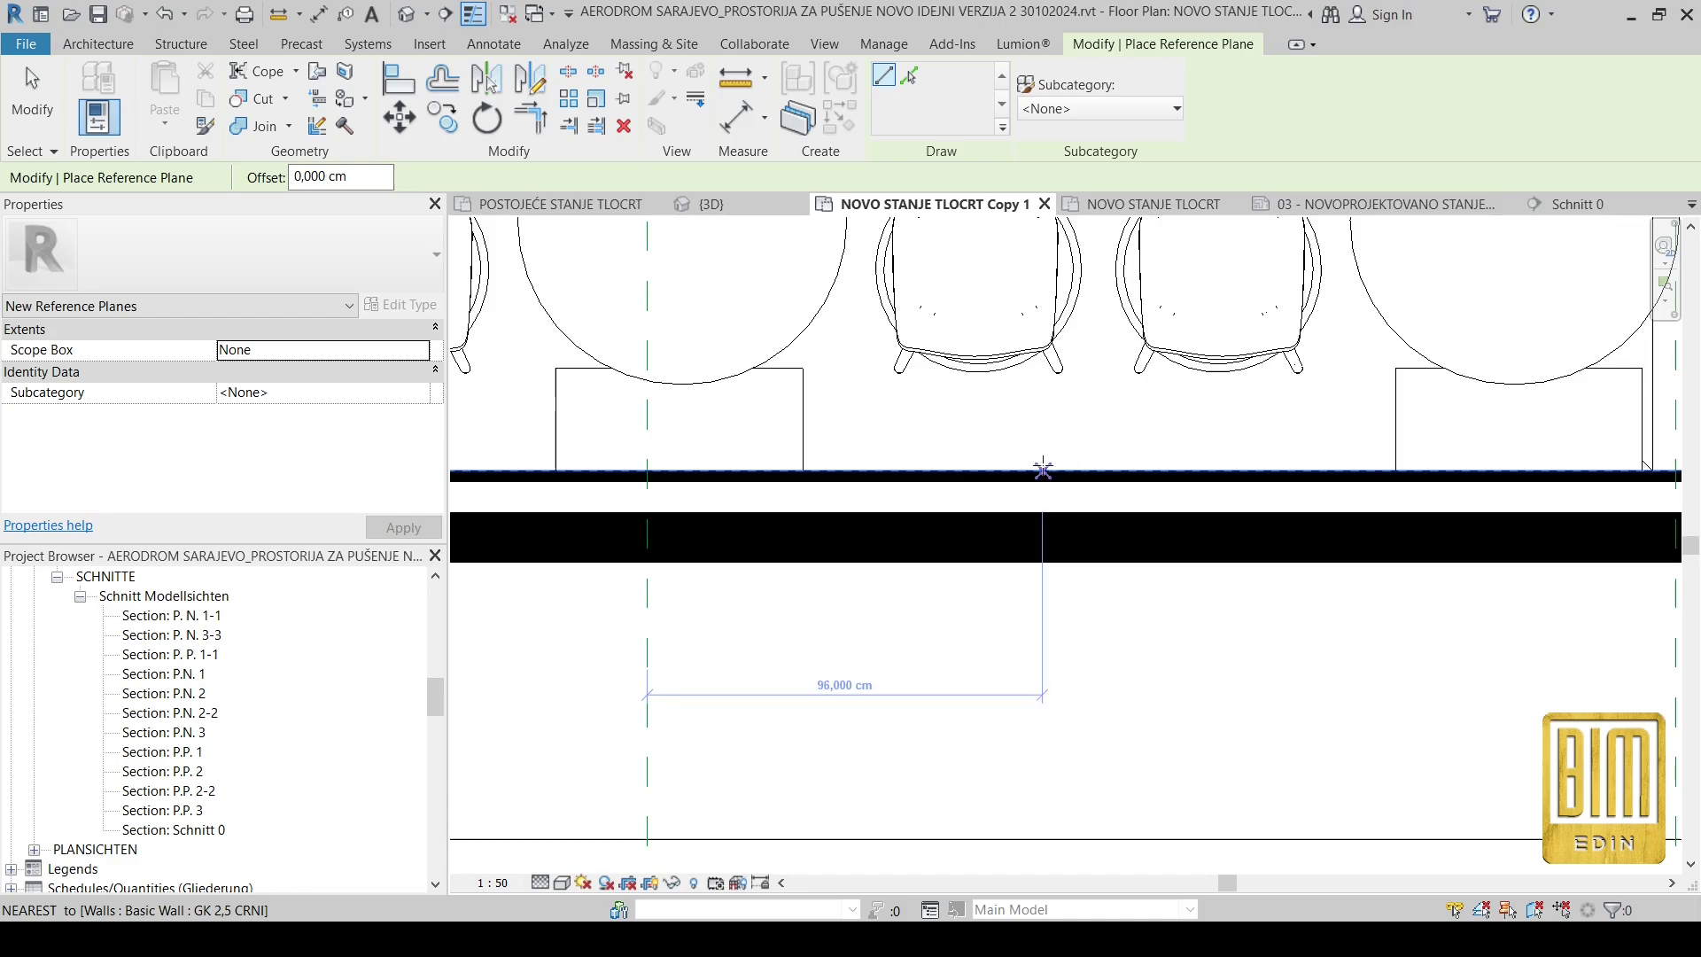
pyautogui.scroll(-4, 850, 469)
pyautogui.click(1446, 468)
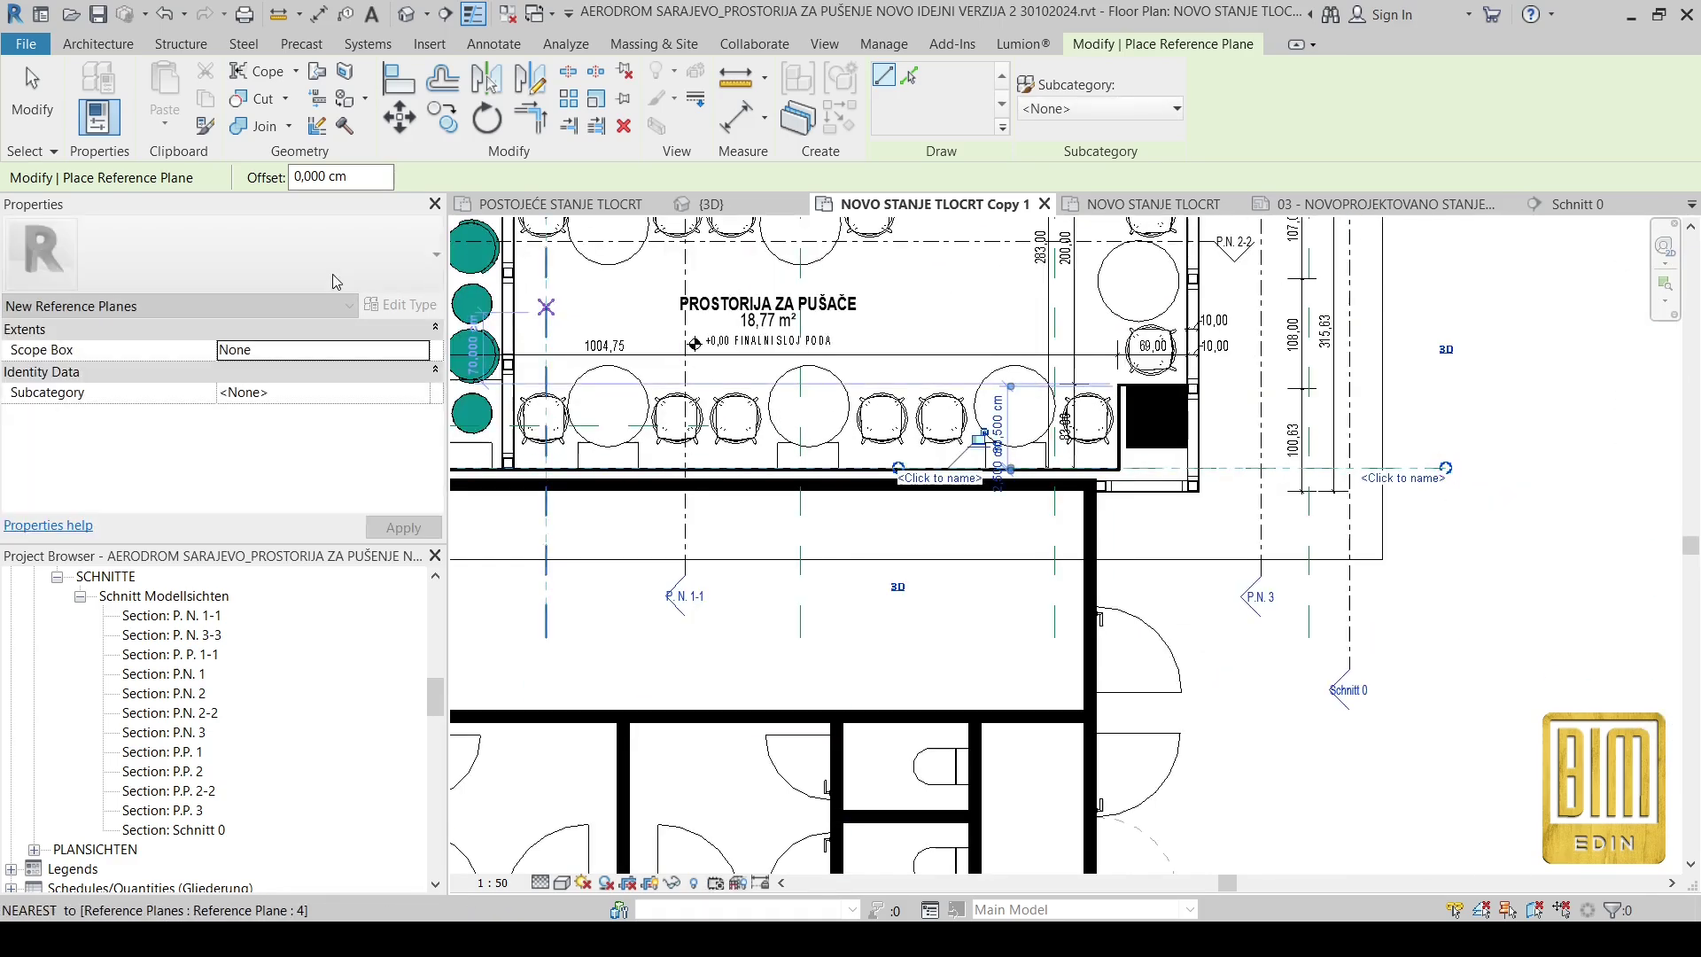
pyautogui.click(25, 111)
# Step: Rename the horizontal plane from 10 to wall and open the Schnitt 0 section
pyautogui.click(1409, 468)
pyautogui.click(1408, 477)
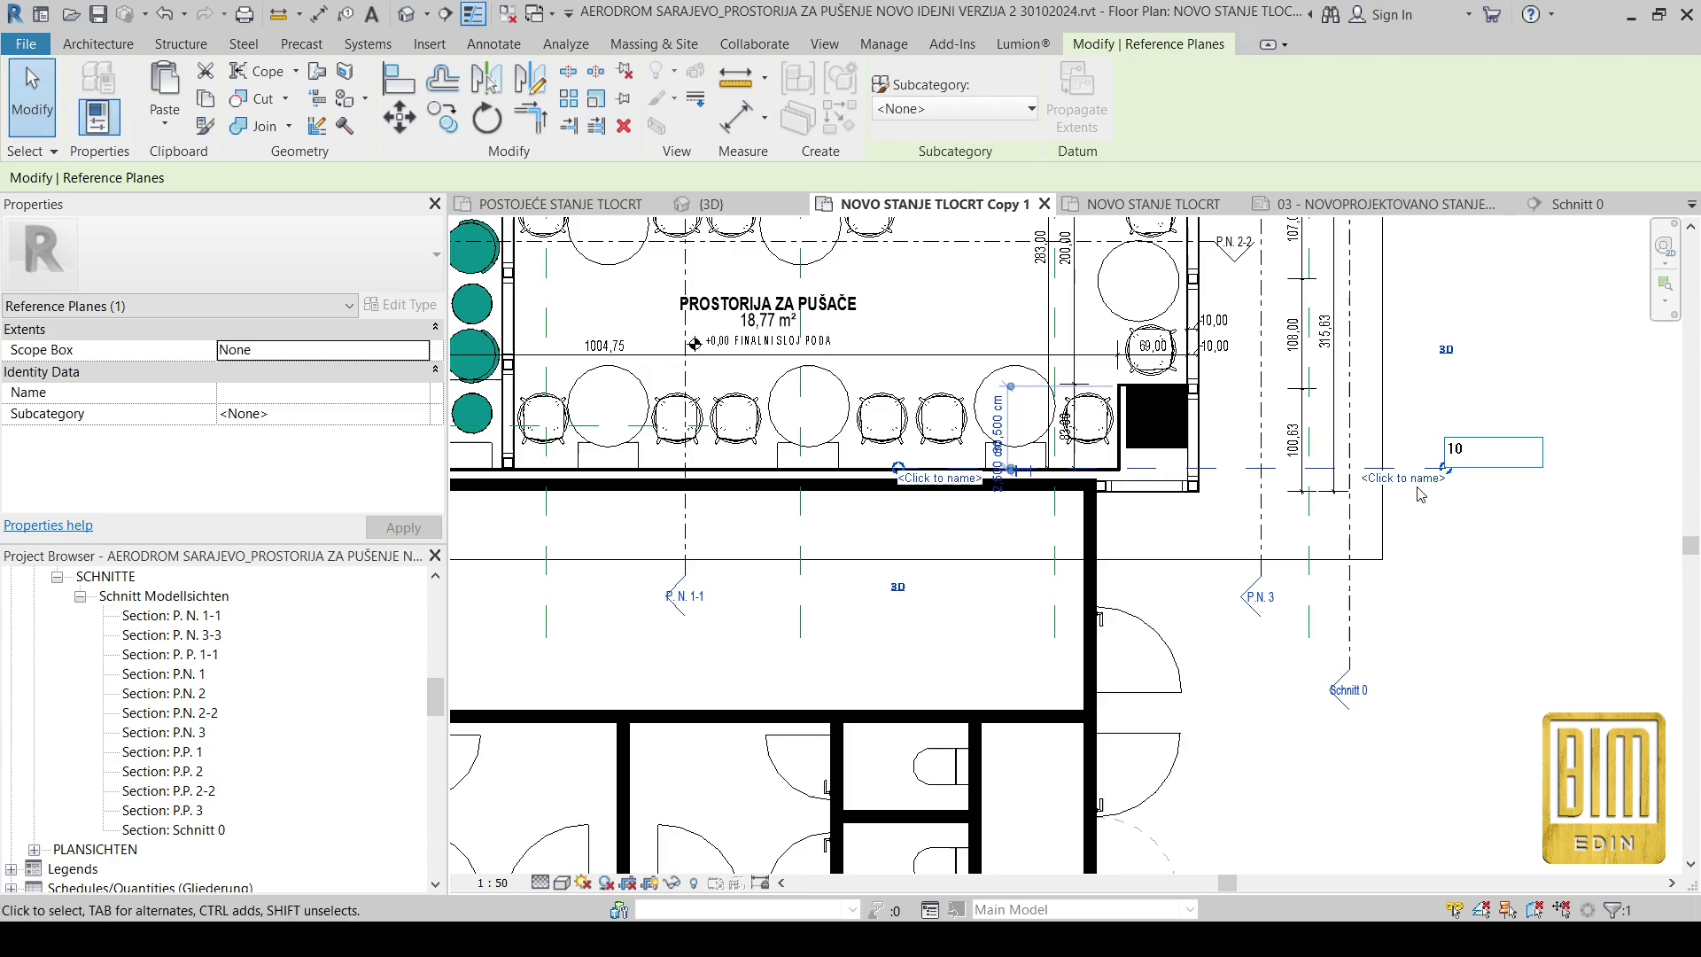
pyautogui.press('Return')
pyautogui.scroll(-2, 1440, 540)
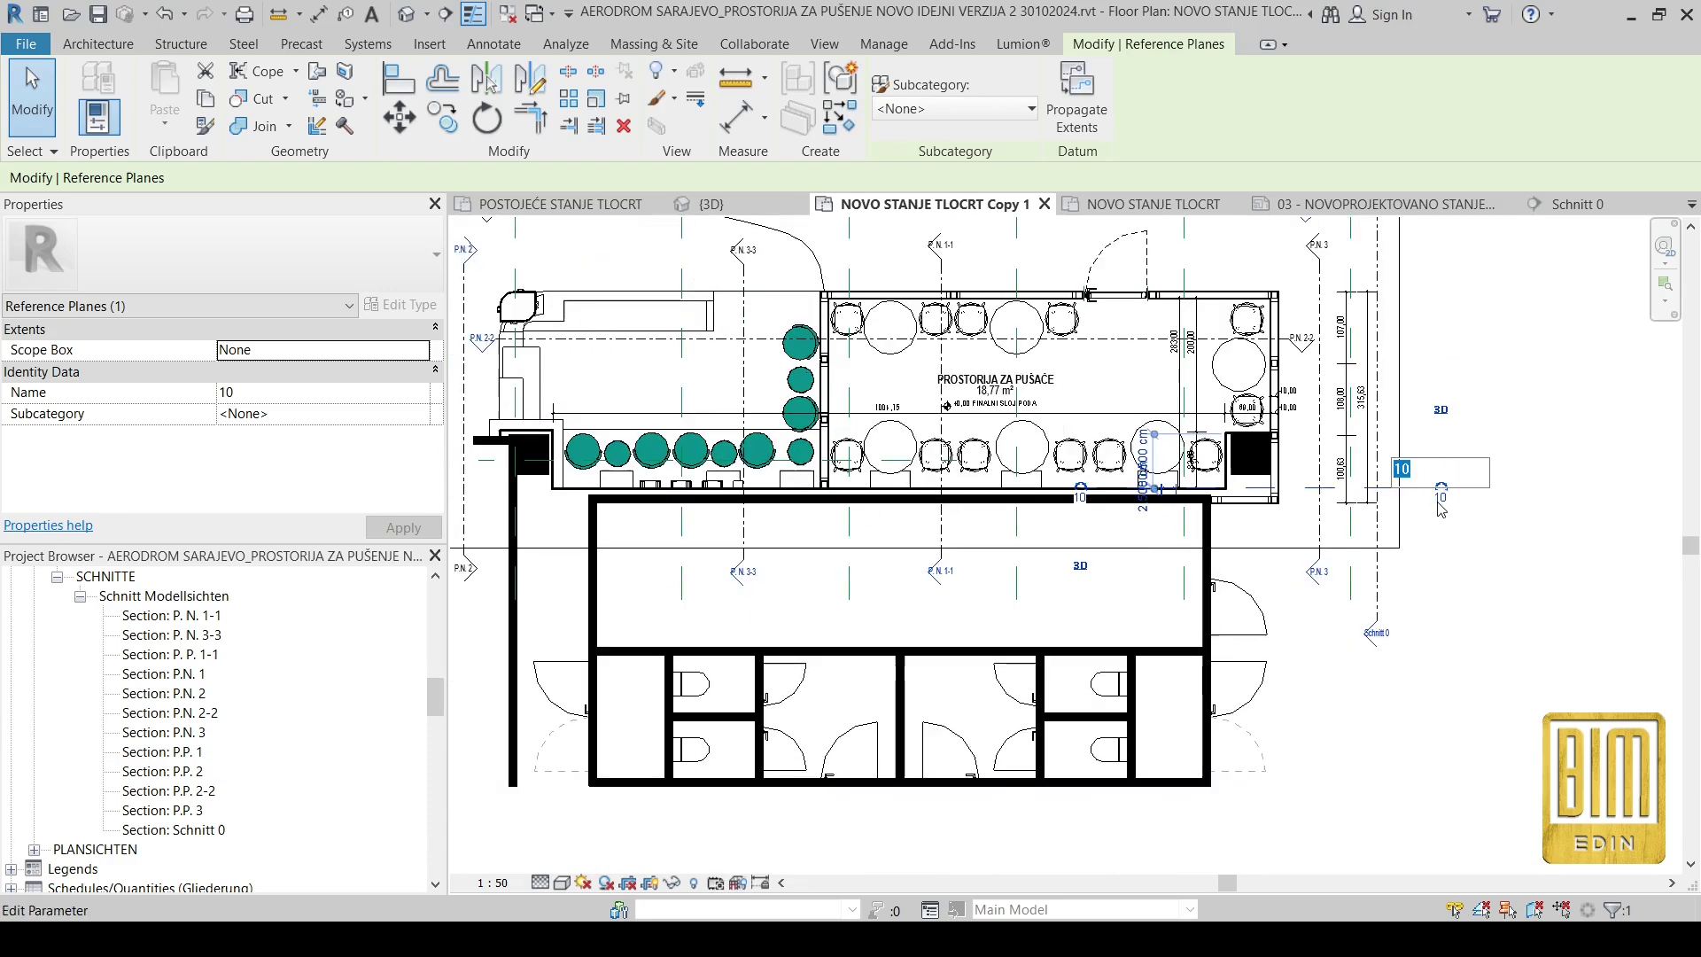
pyautogui.click(1441, 507)
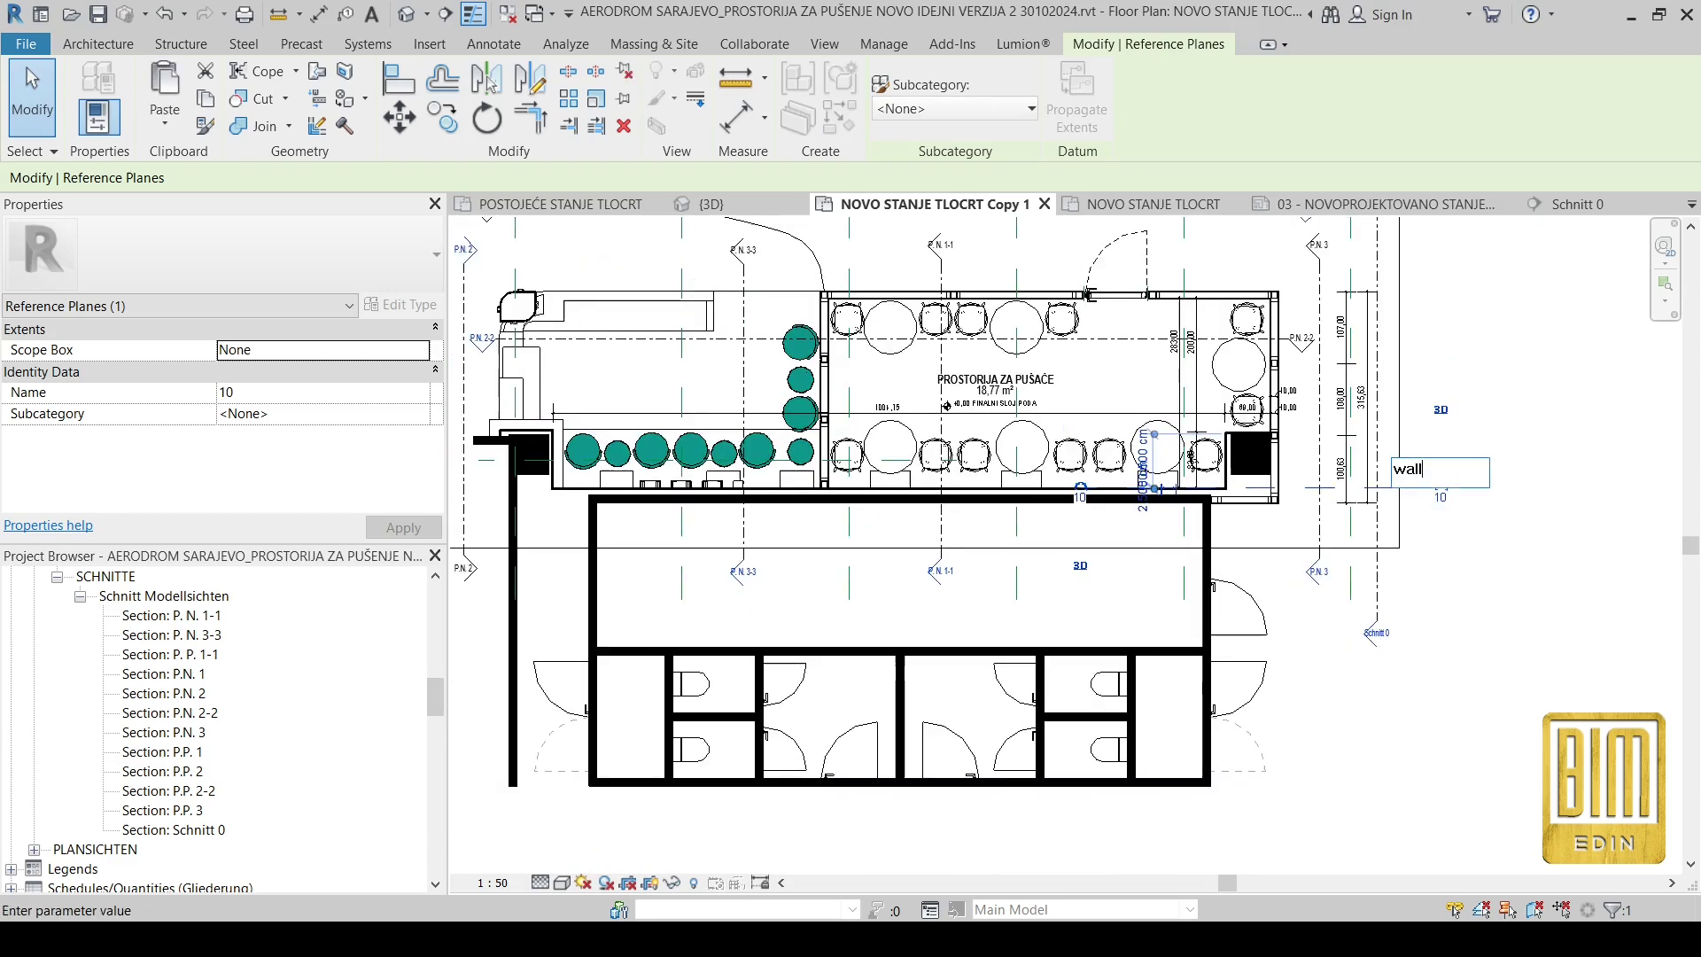
pyautogui.press('Return')
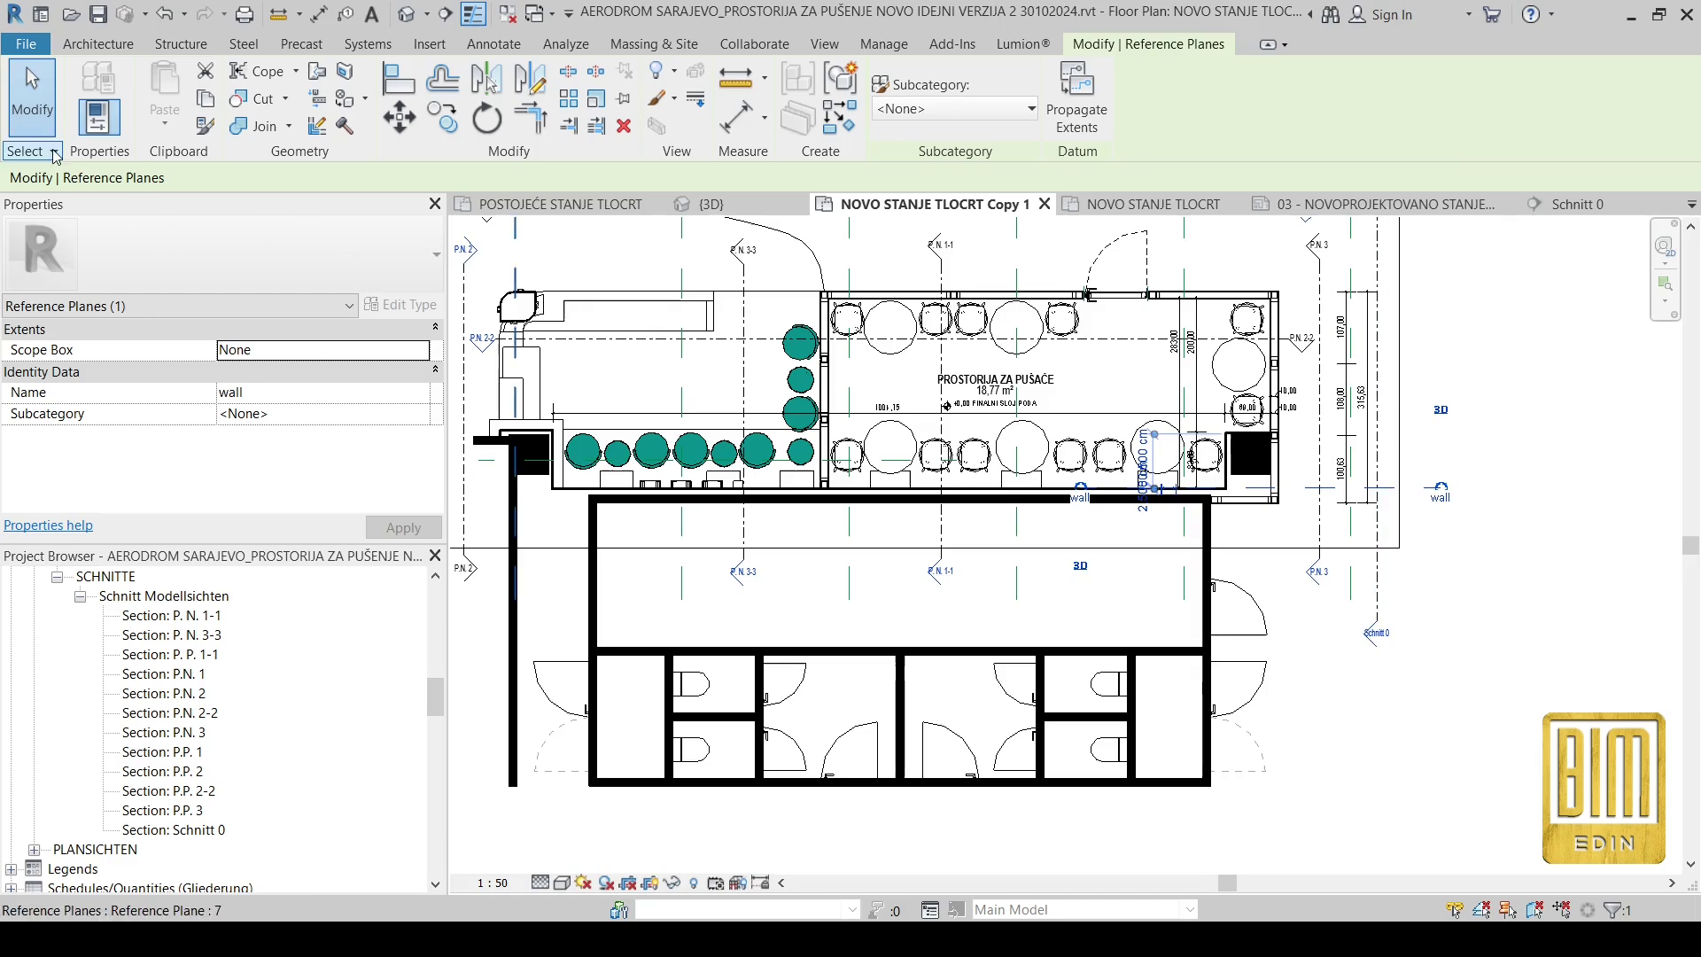
pyautogui.click(1243, 227)
pyautogui.rightClick(1376, 261)
pyautogui.click(1426, 364)
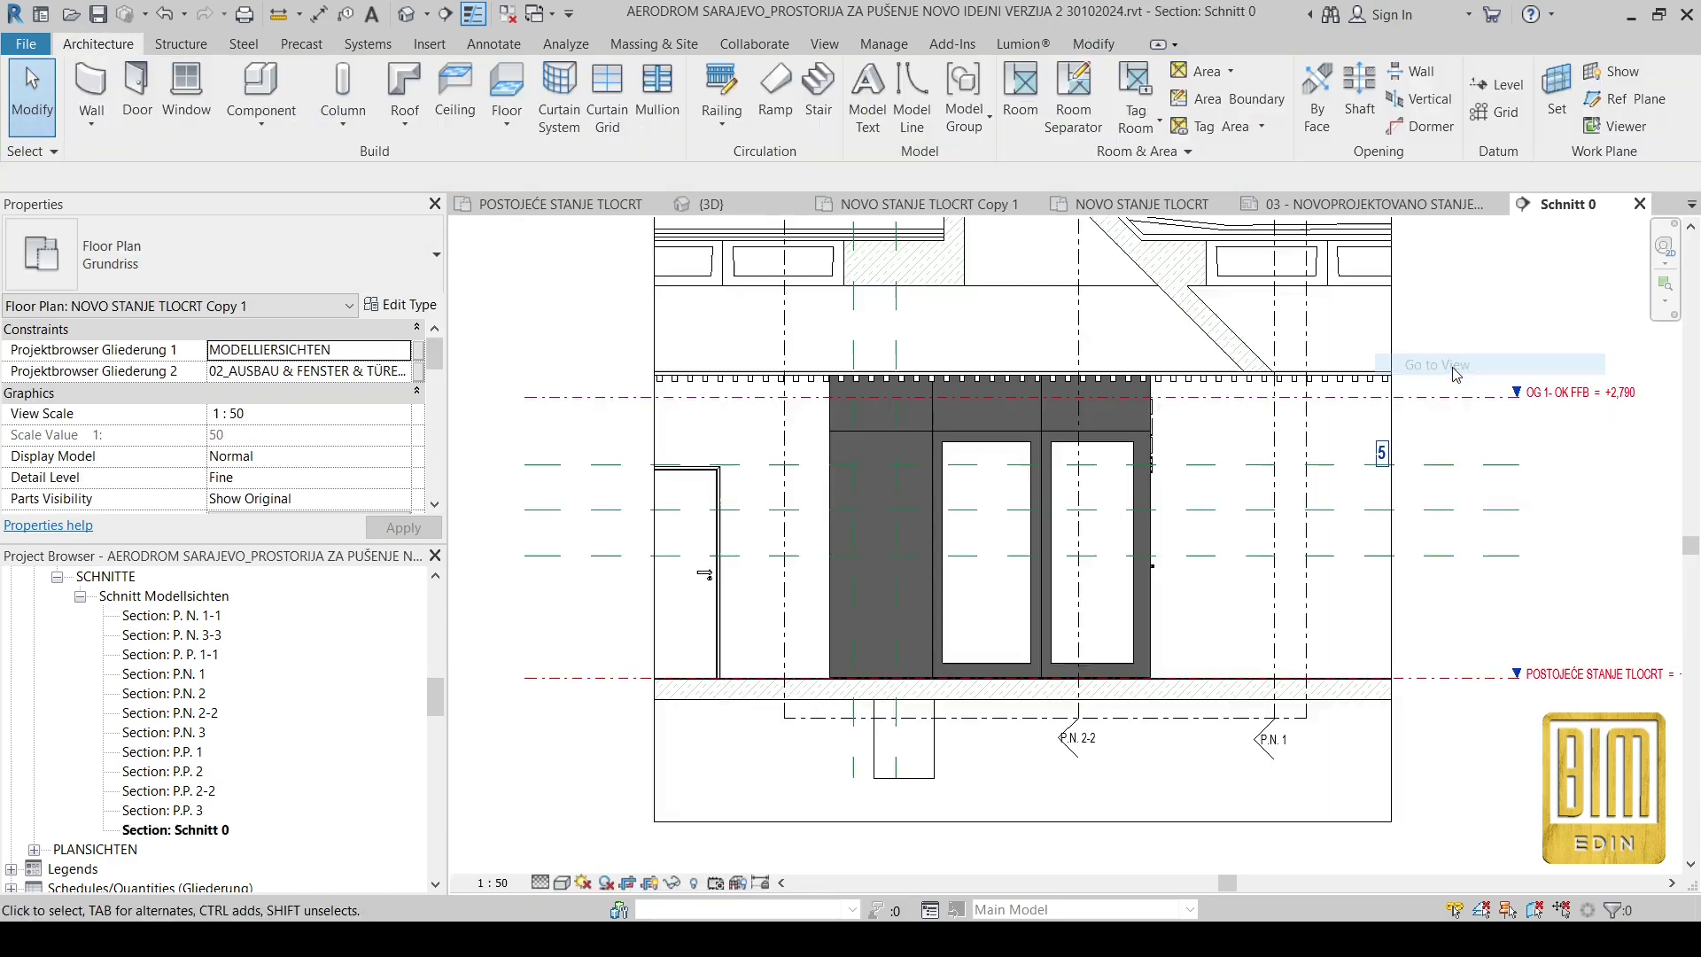
# Step: Delete the eklipsa reference plane from the section
pyautogui.click(897, 383)
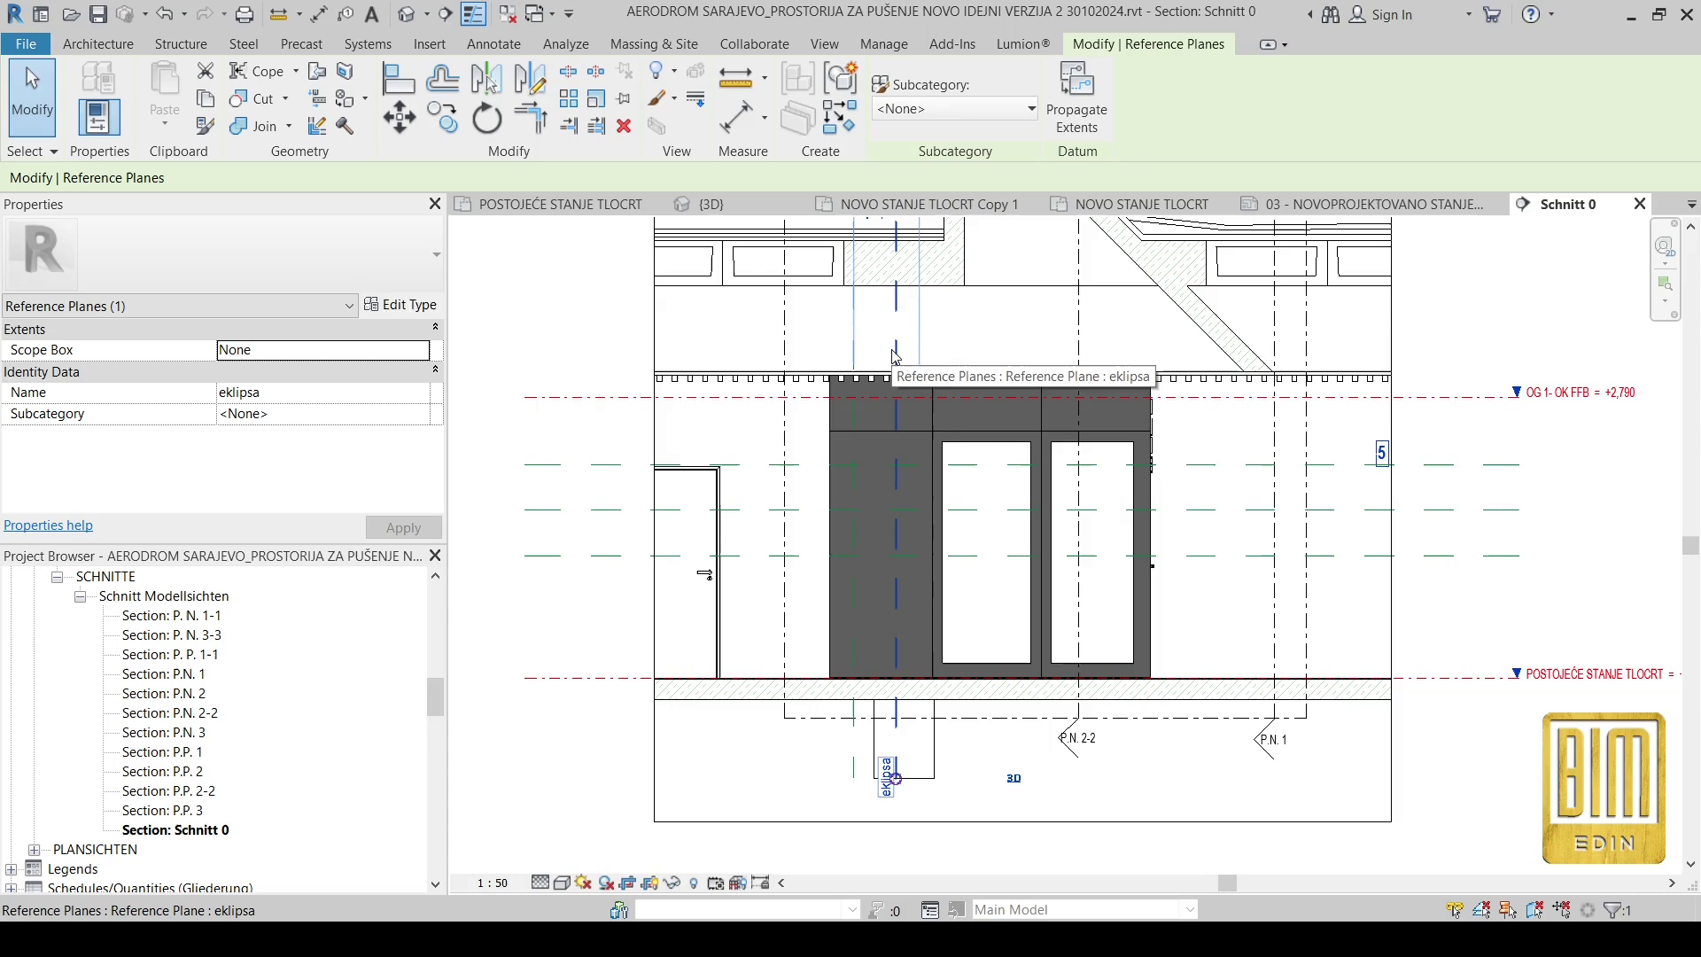
pyautogui.scroll(1, 897, 810)
pyautogui.rightClick(886, 738)
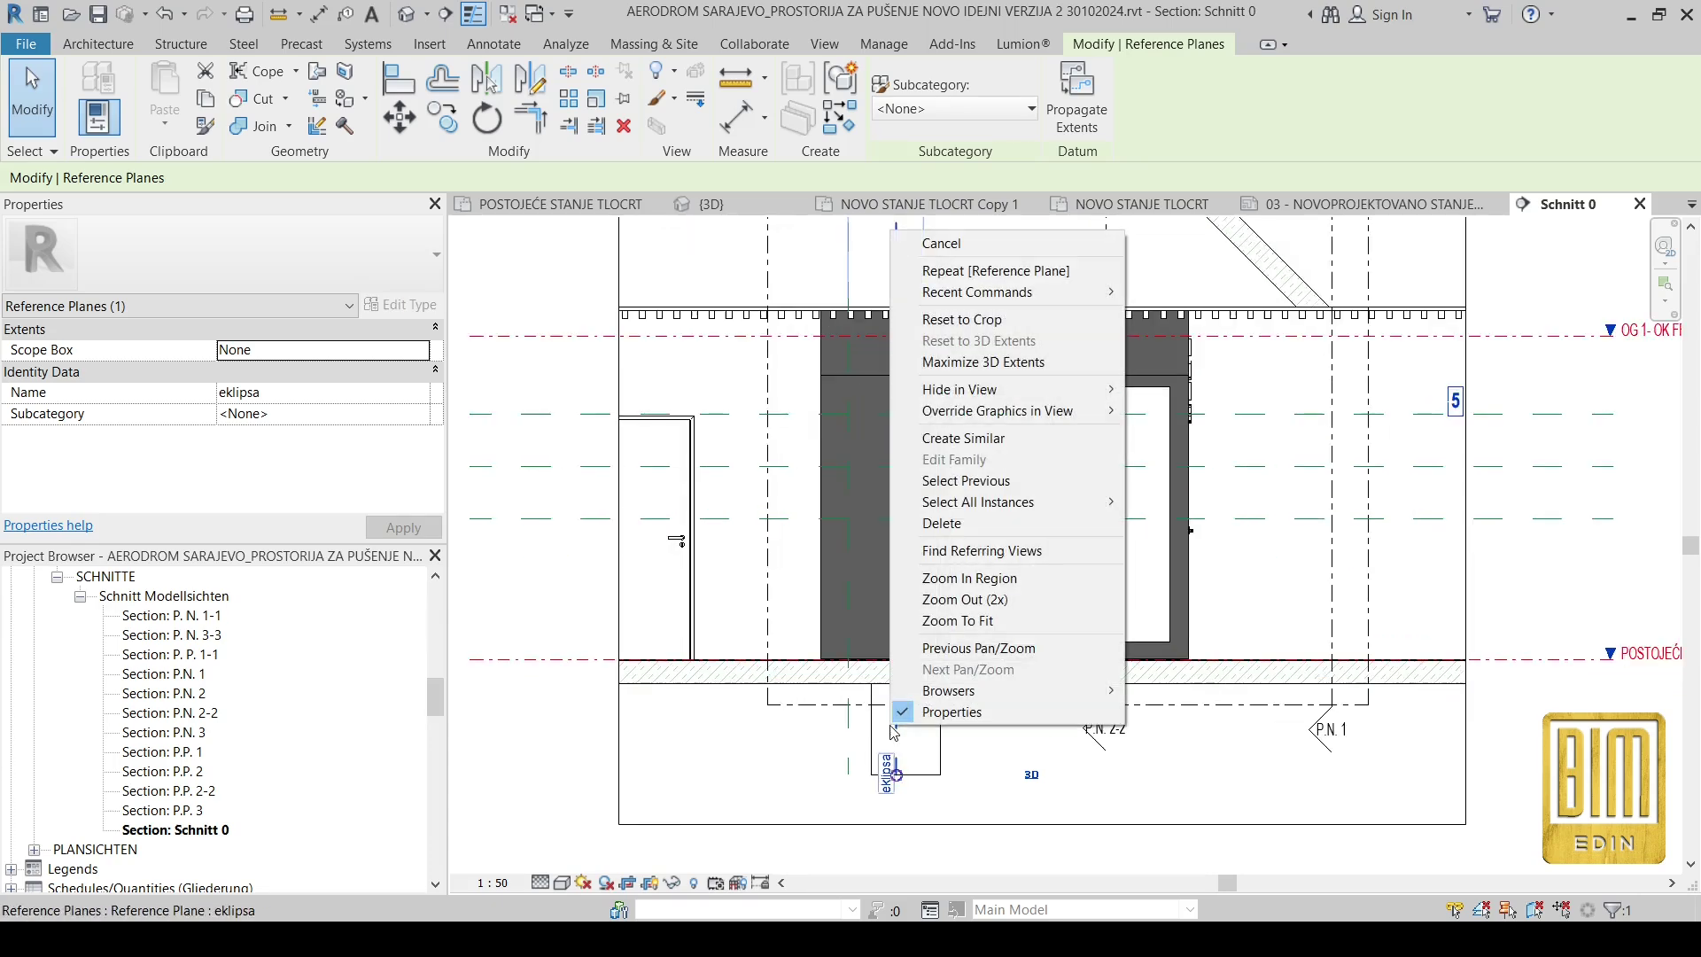
pyautogui.click(953, 523)
# Step: Select the wall plane and start a new In-Place Mass, dismissing the mass display notice
pyautogui.click(847, 549)
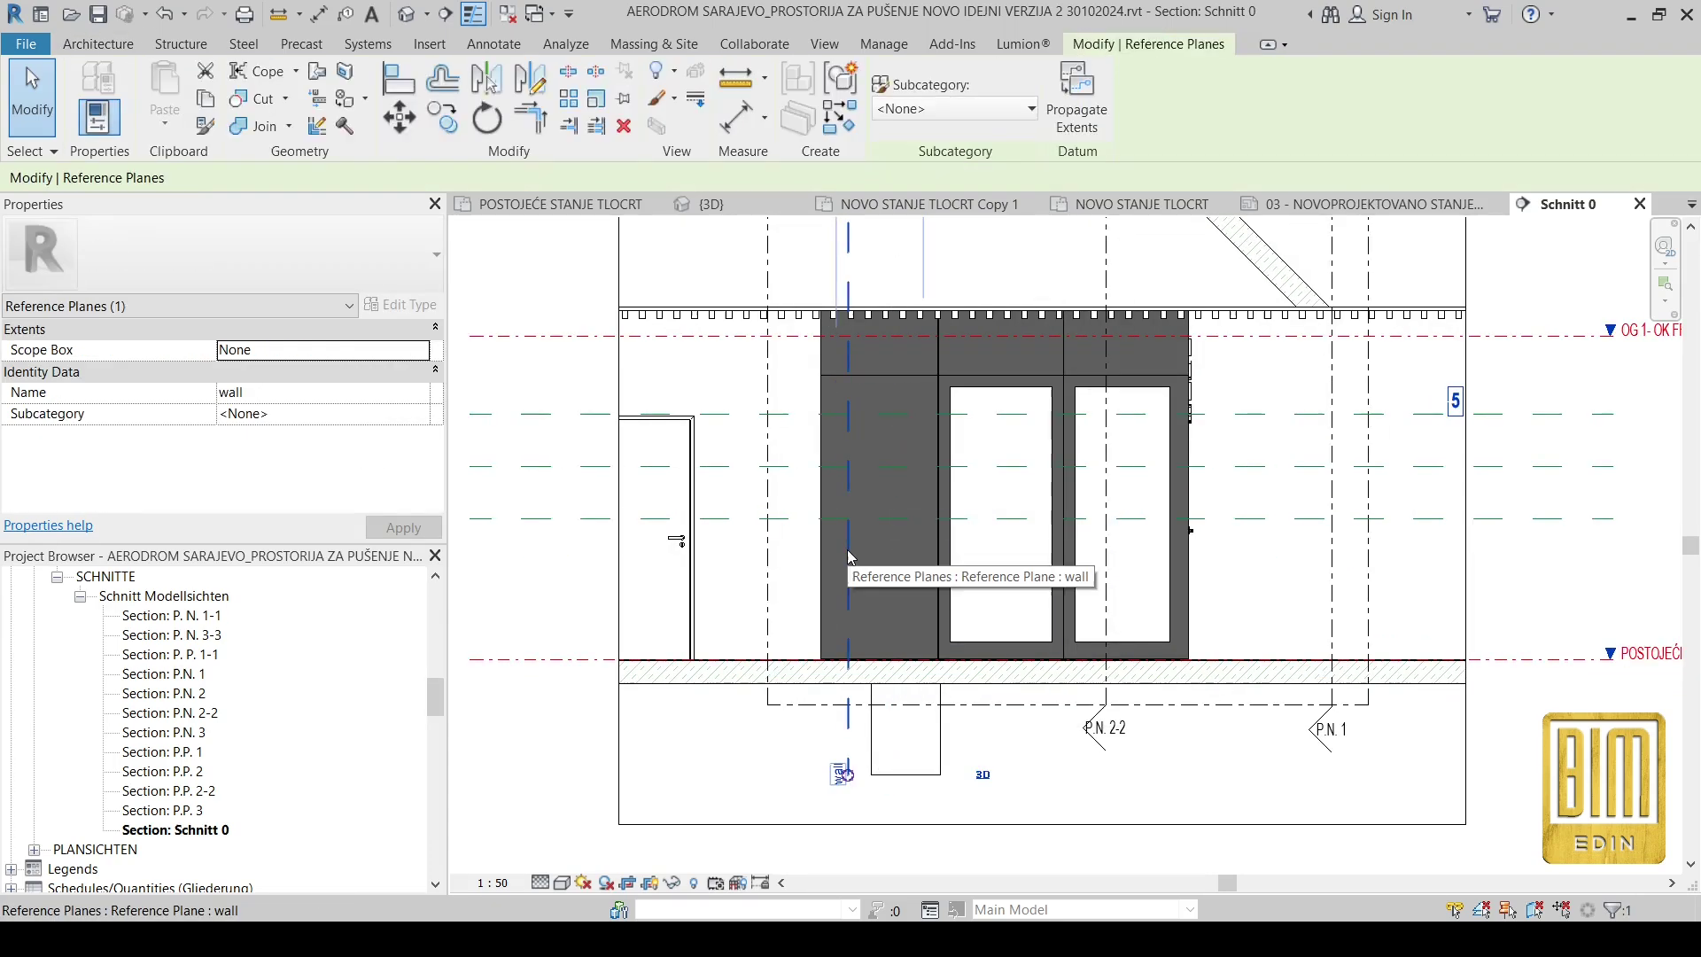
pyautogui.scroll(-2, 1006, 700)
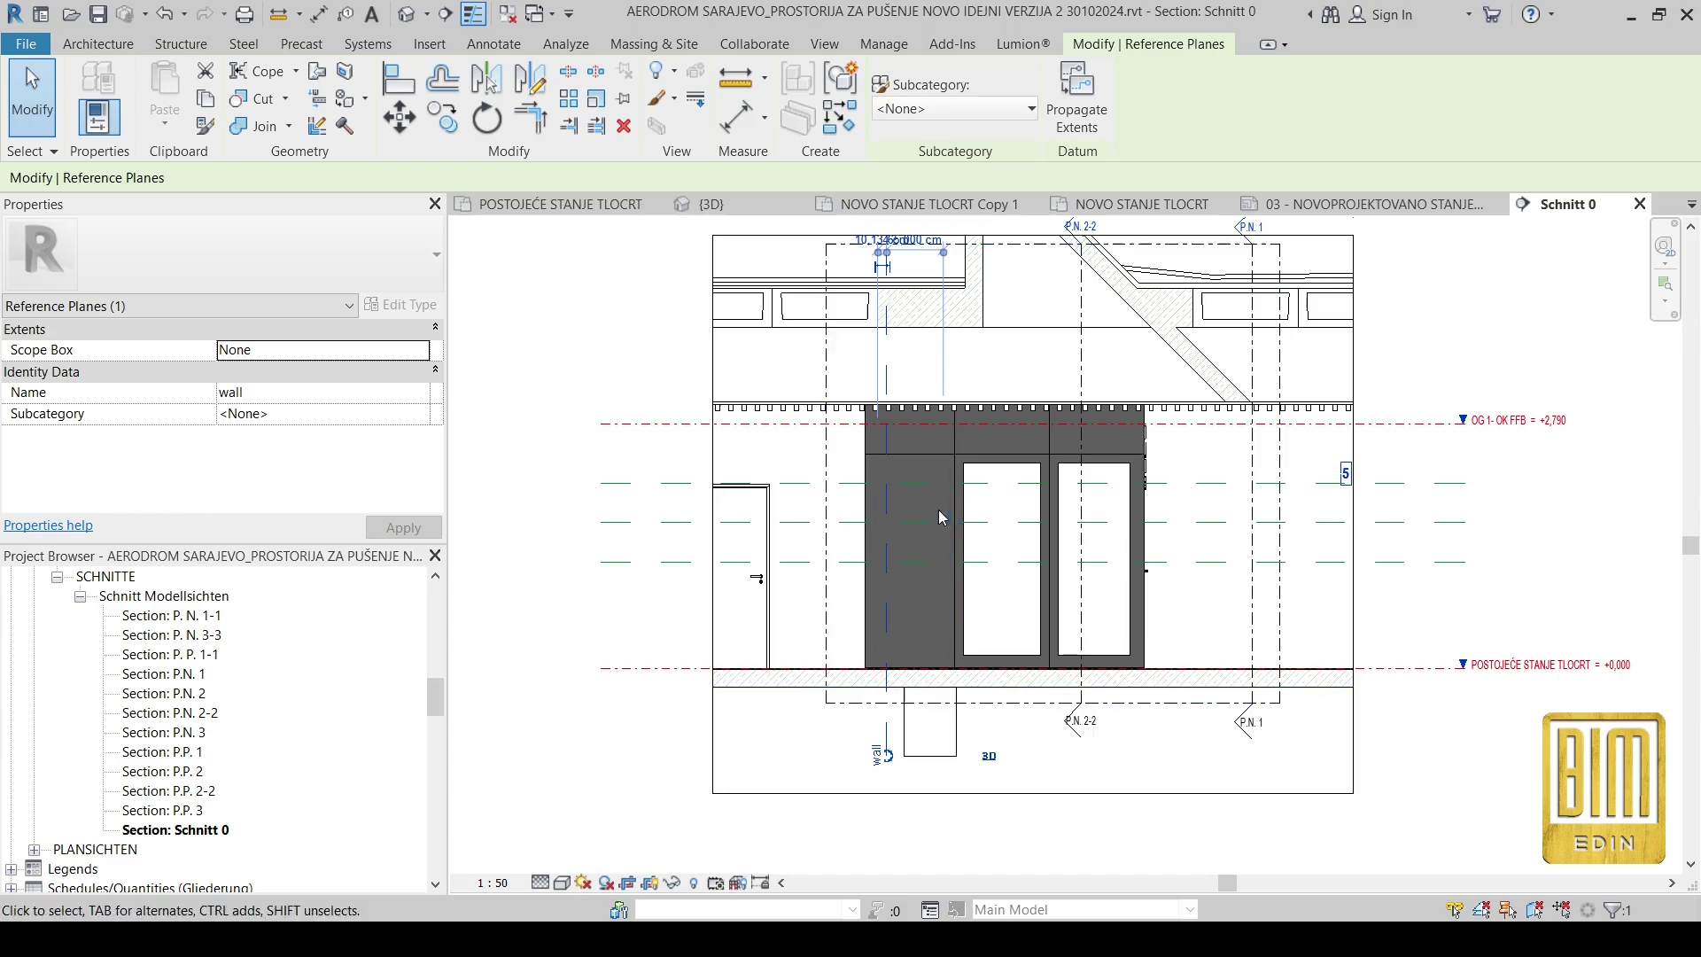
pyautogui.click(679, 46)
pyautogui.click(222, 110)
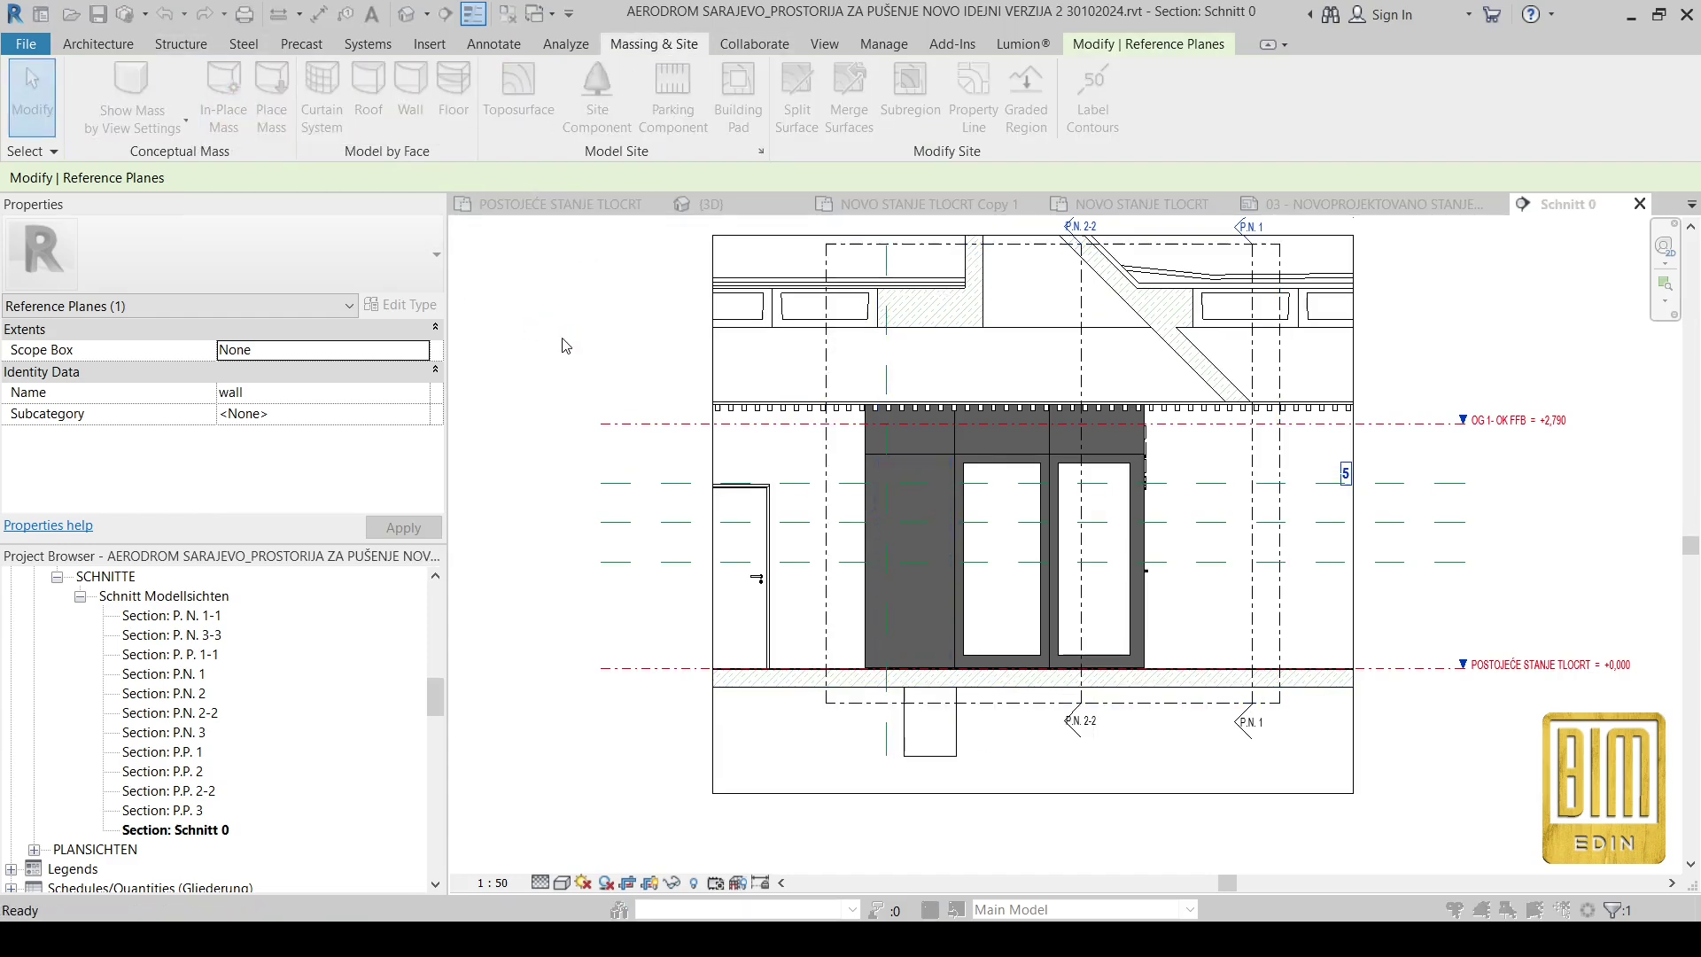
pyautogui.click(1016, 567)
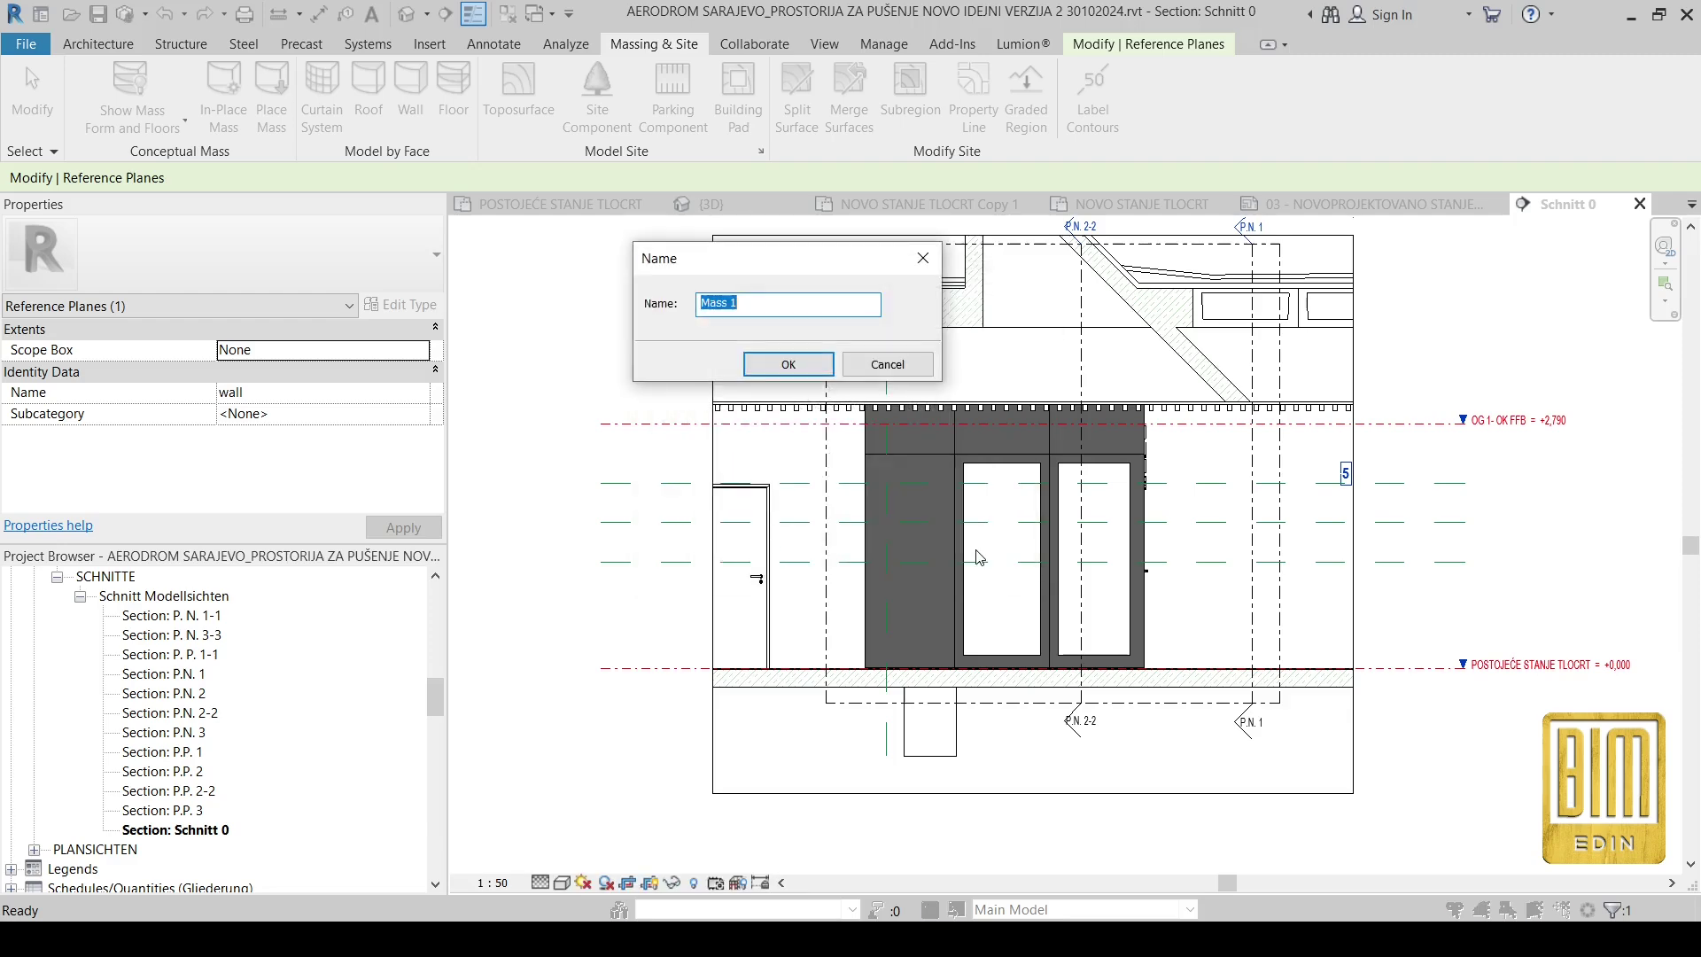
# Step: Keep the name Mass 1 and set the sketch work plane to Reference Plane : 1
pyautogui.click(791, 364)
pyautogui.scroll(1, 928, 486)
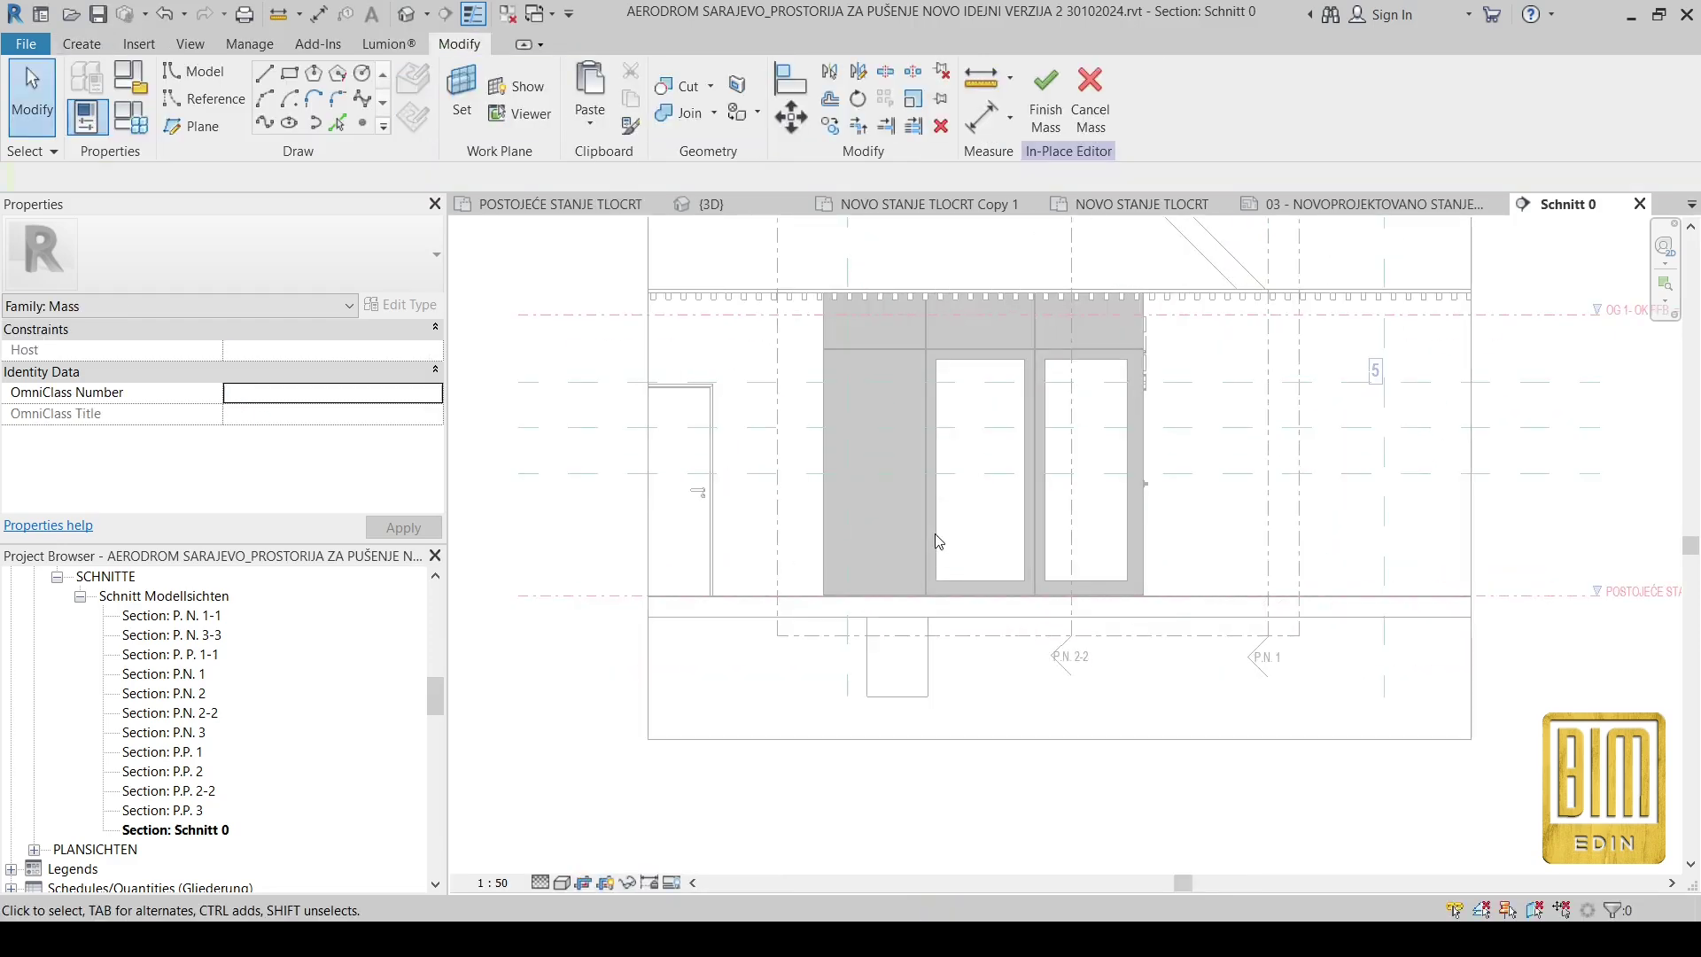
pyautogui.click(264, 78)
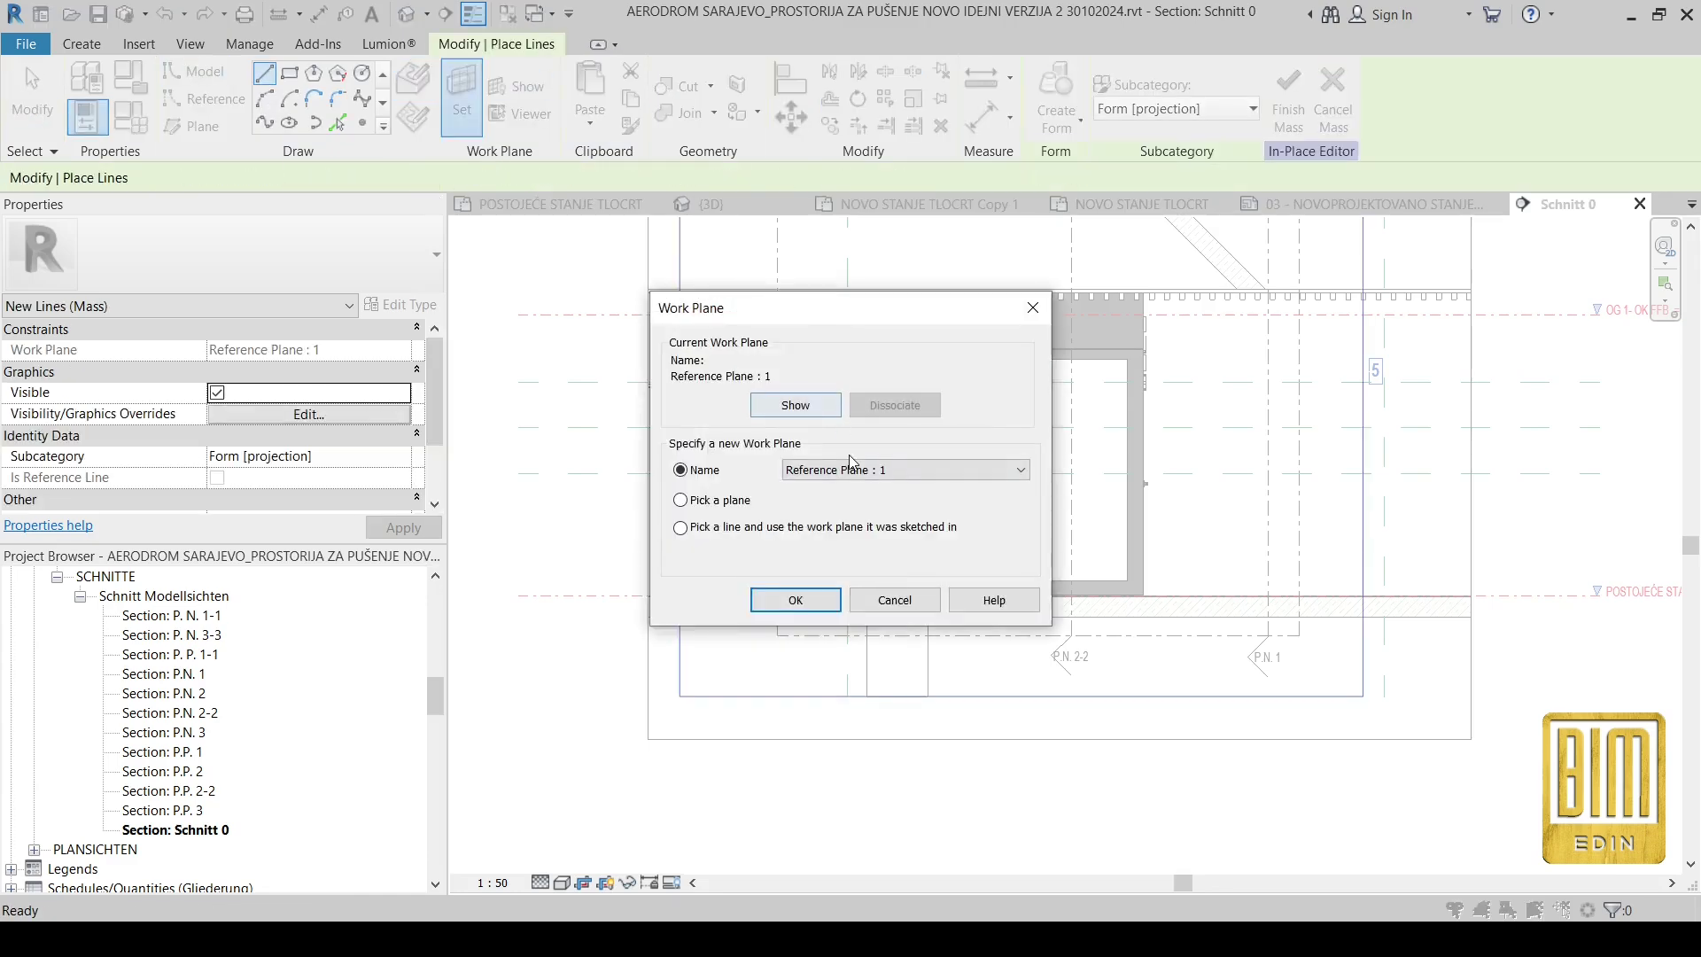
pyautogui.click(855, 469)
pyautogui.click(872, 564)
pyautogui.click(794, 599)
# Step: Draw a vertical model line up the wall from the floor to ceiling height
pyautogui.scroll(2, 847, 607)
pyautogui.scroll(4, 847, 607)
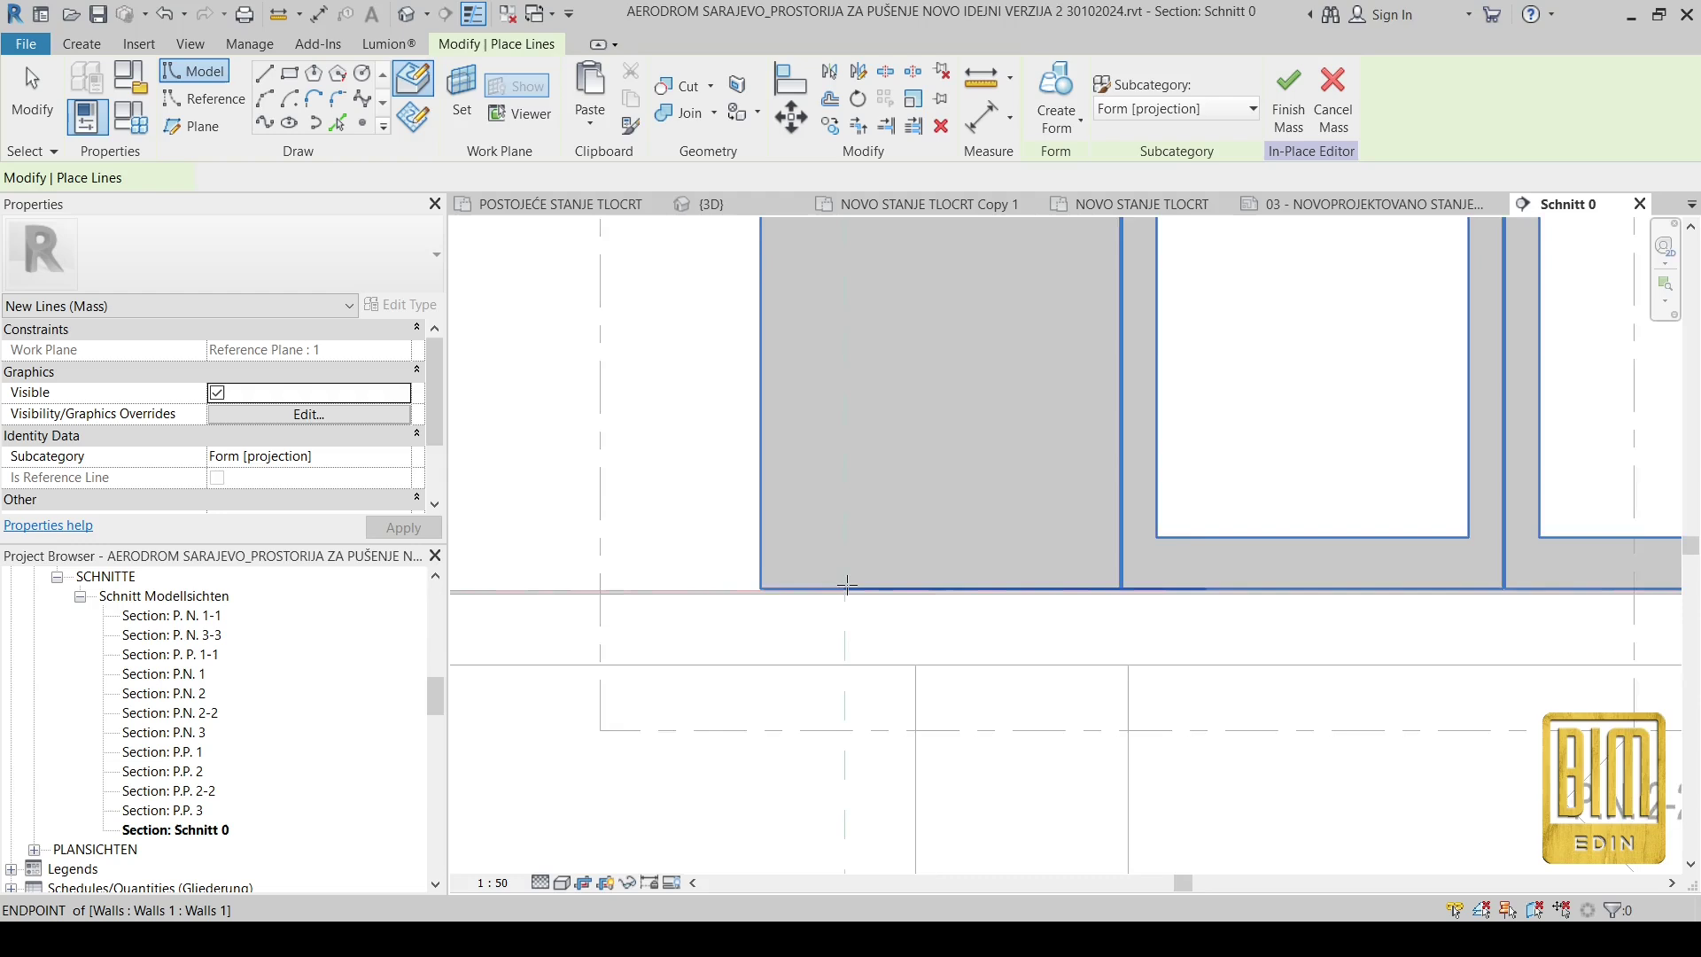
pyautogui.scroll(2, 846, 595)
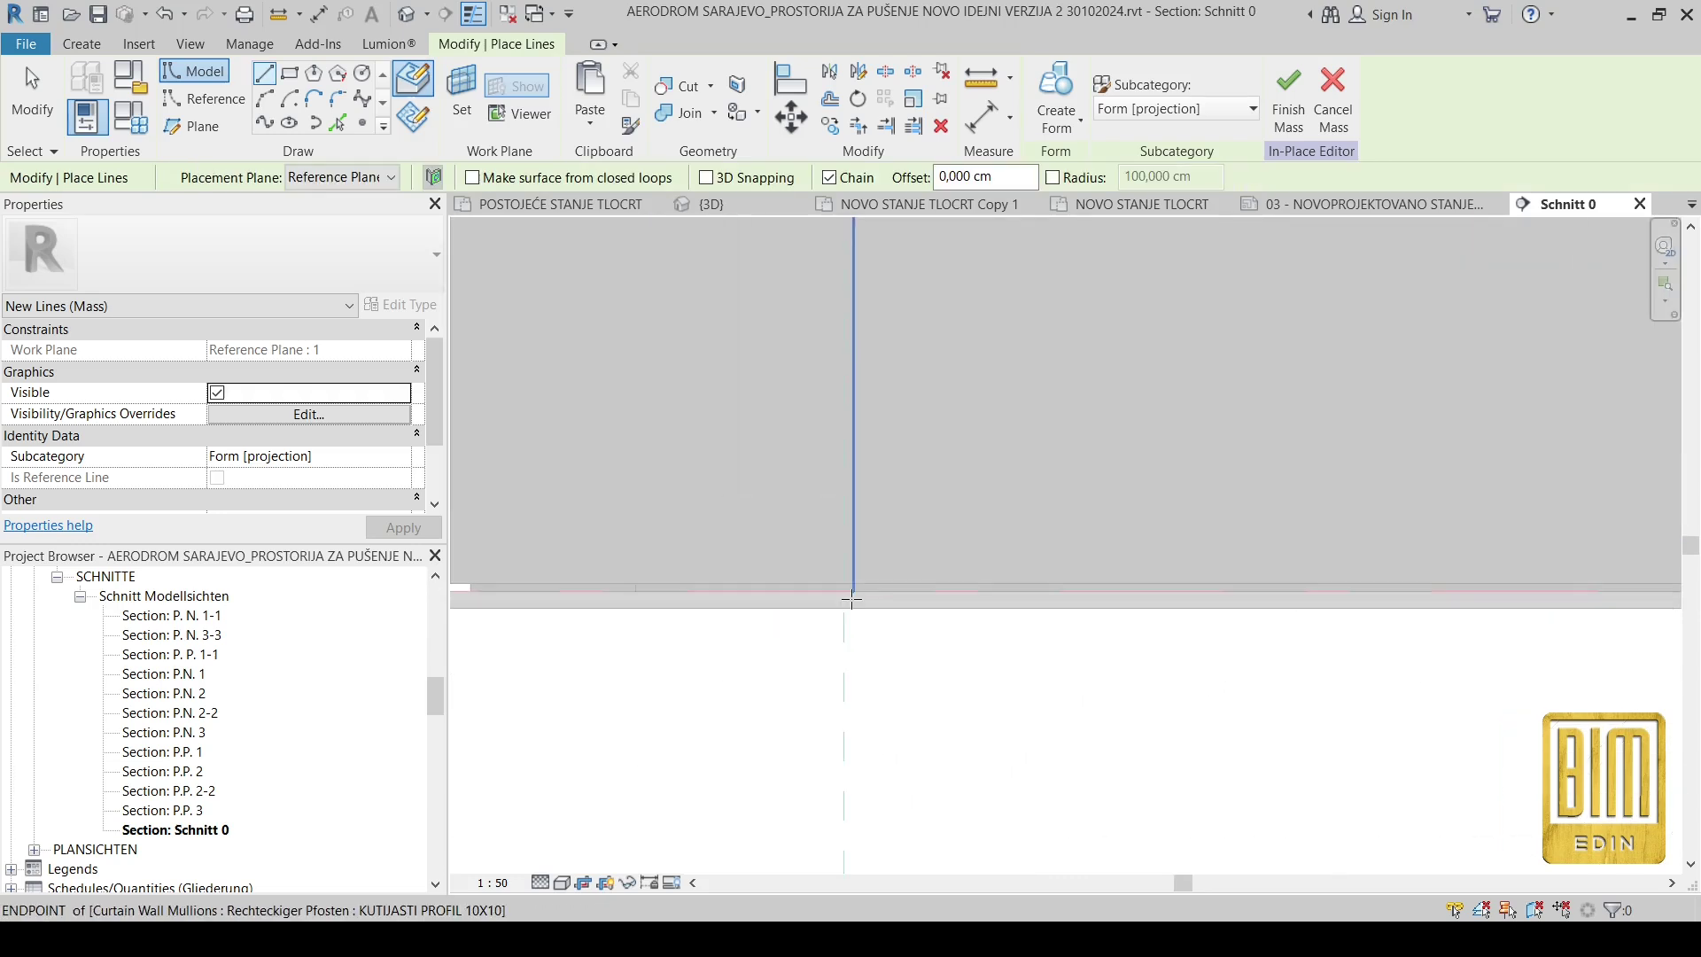
pyautogui.click(842, 590)
pyautogui.scroll(-5, 841, 589)
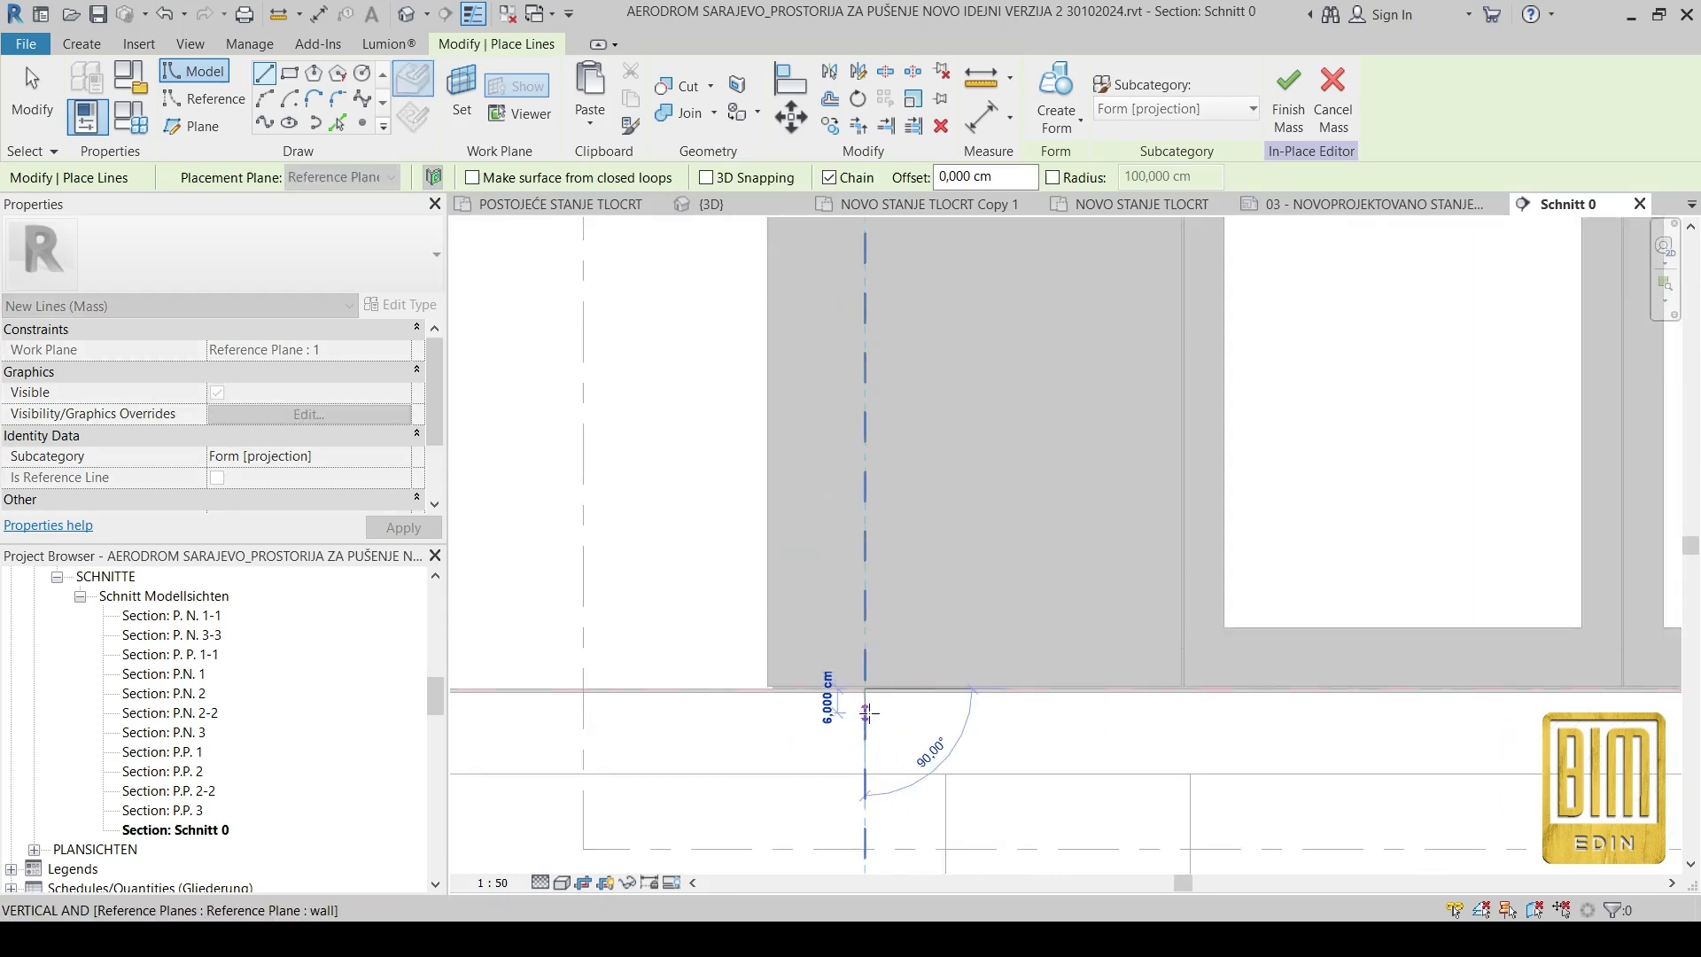
pyautogui.rightClick(868, 421)
pyautogui.click(922, 437)
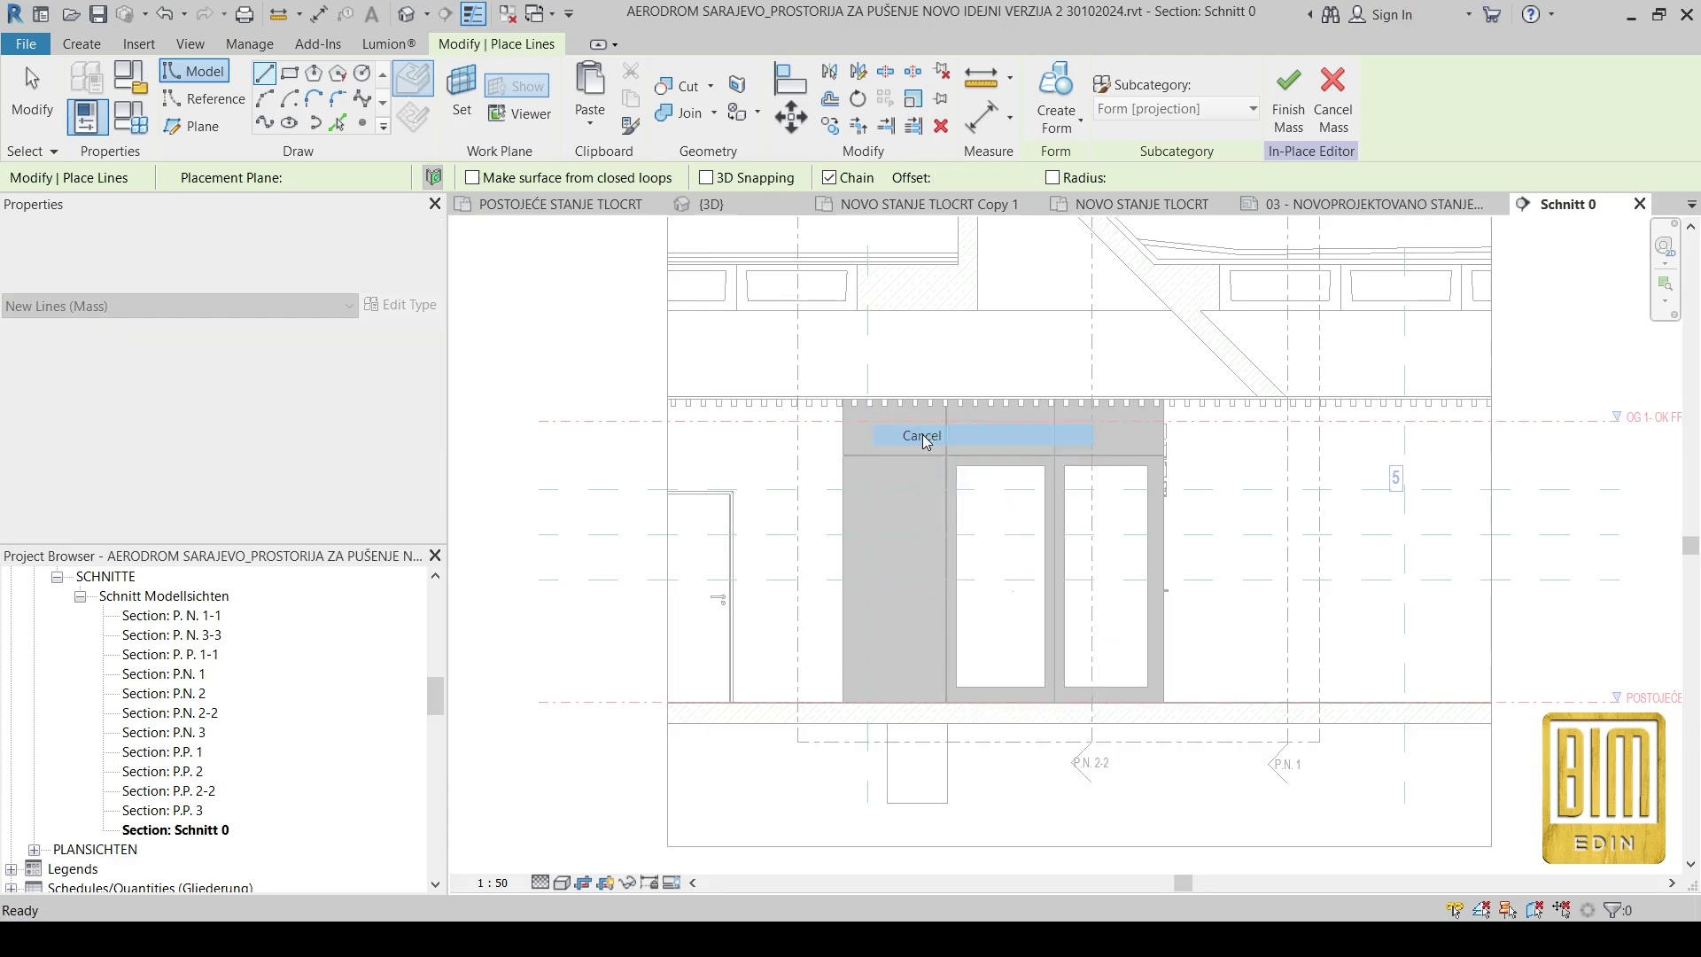
pyautogui.scroll(7, 880, 706)
pyautogui.scroll(3, 877, 673)
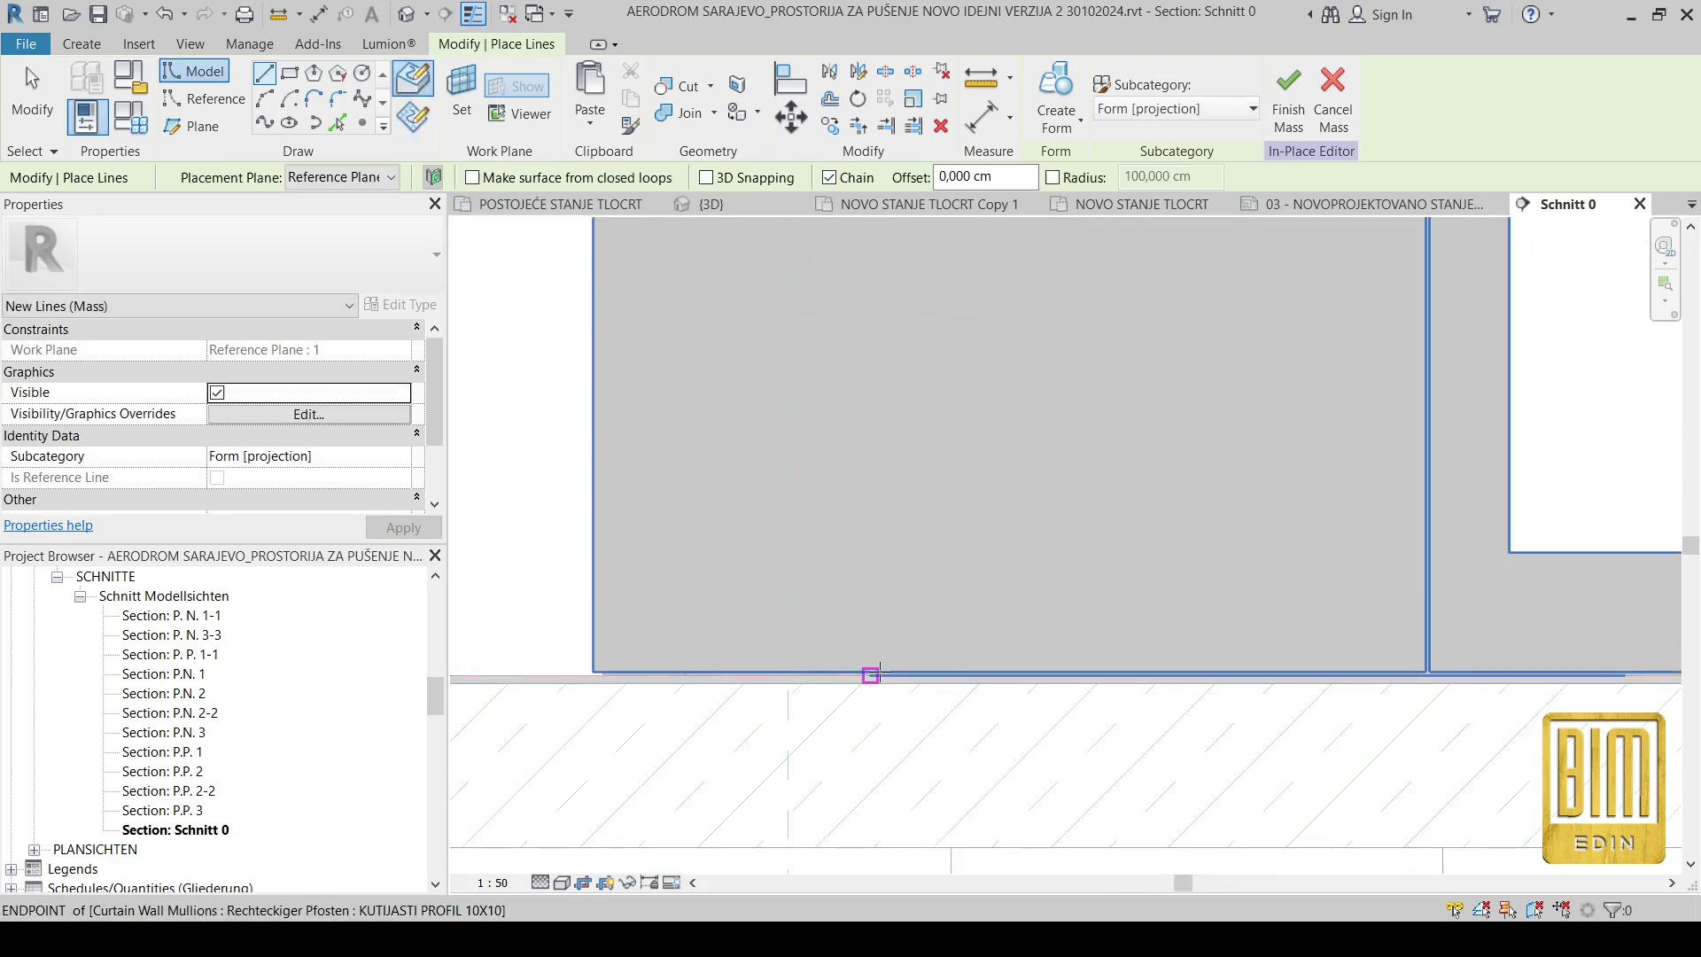
pyautogui.click(868, 677)
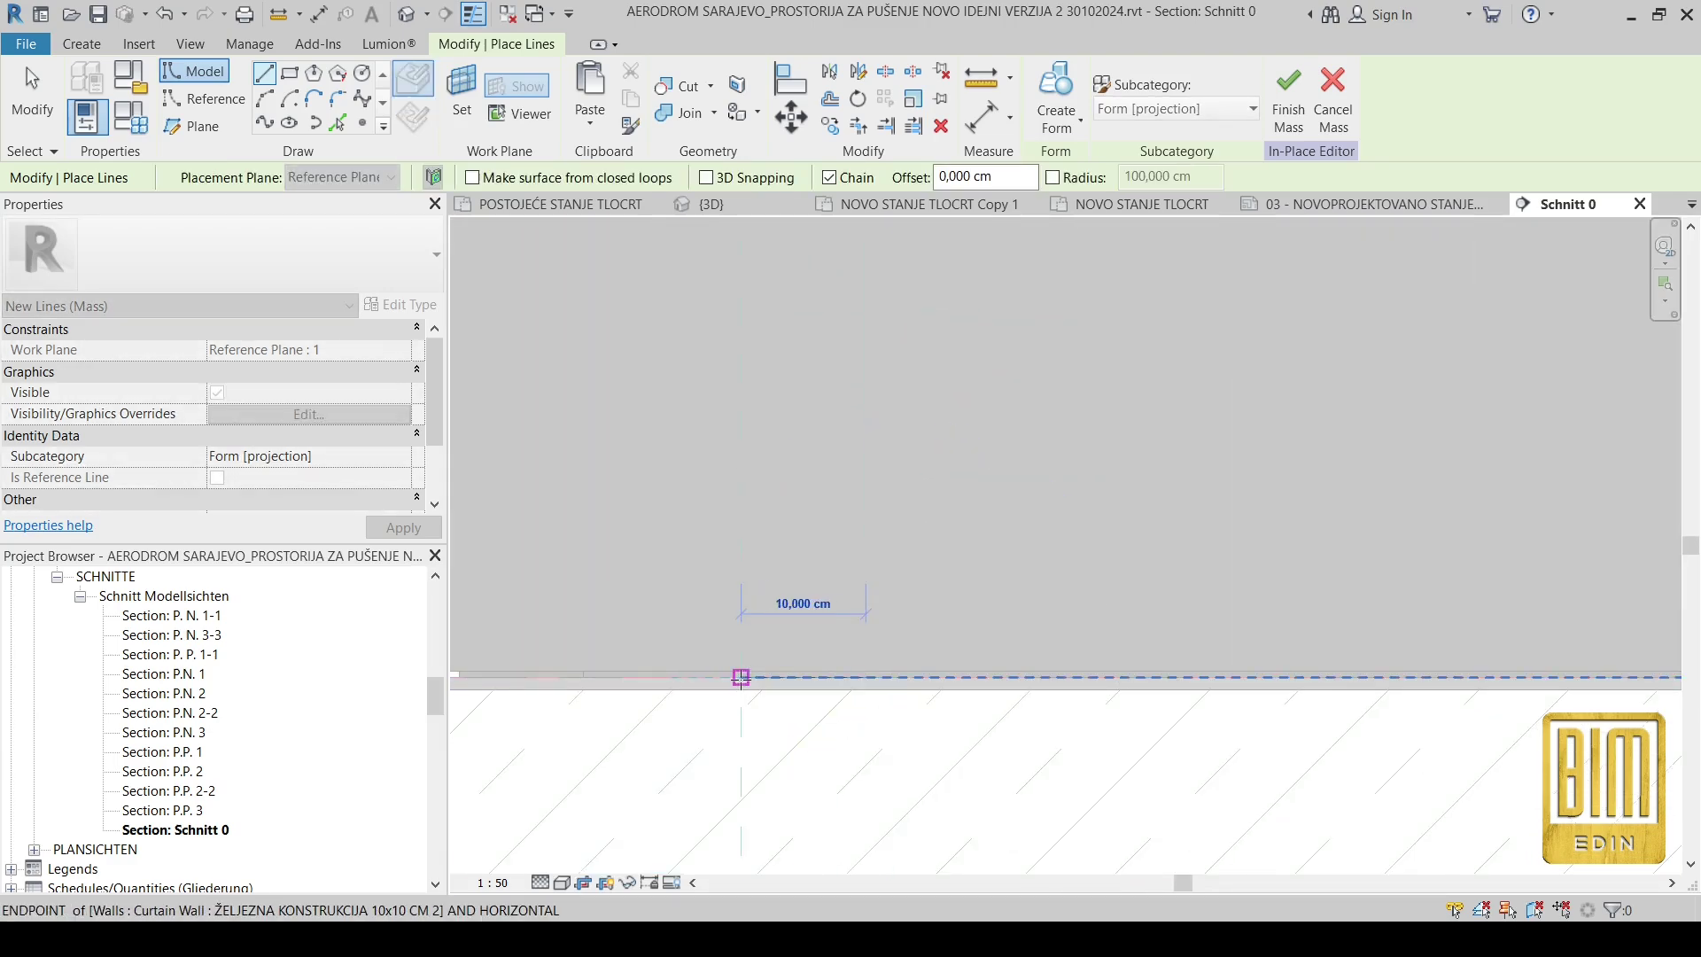
pyautogui.scroll(-5, 741, 676)
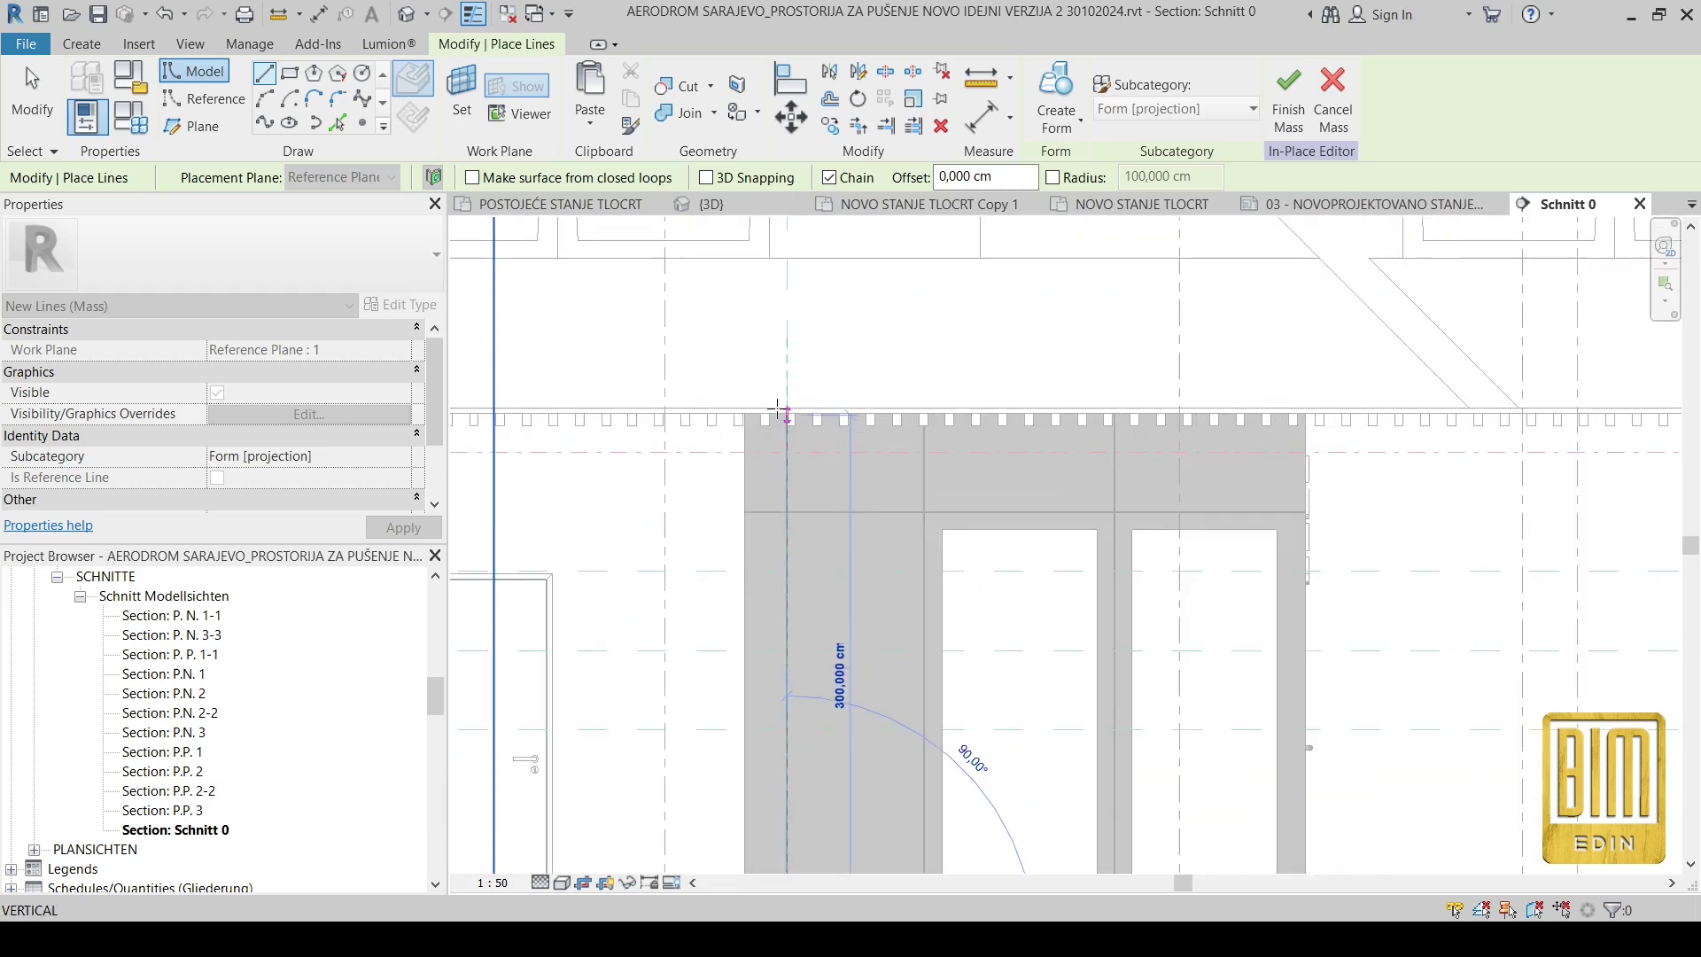
pyautogui.scroll(3, 779, 411)
pyautogui.click(787, 415)
# Step: Continue the line along the ceiling to the reference plane, then 10 cm down
pyautogui.scroll(-5, 753, 425)
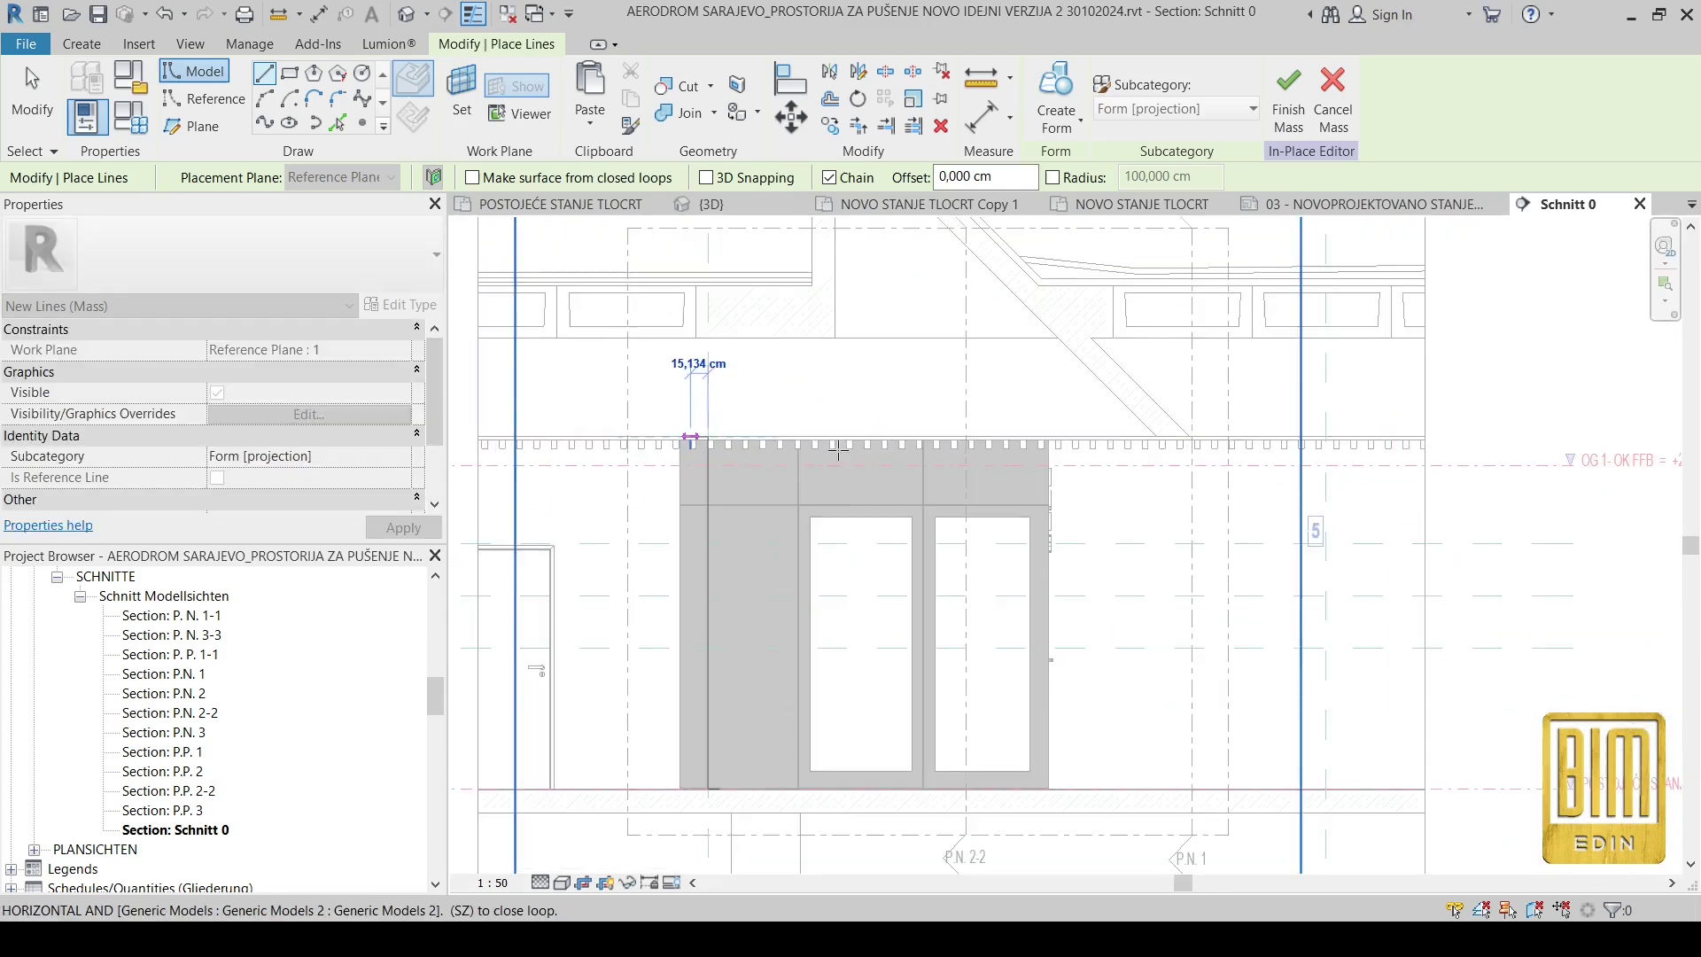
pyautogui.scroll(5, 1324, 430)
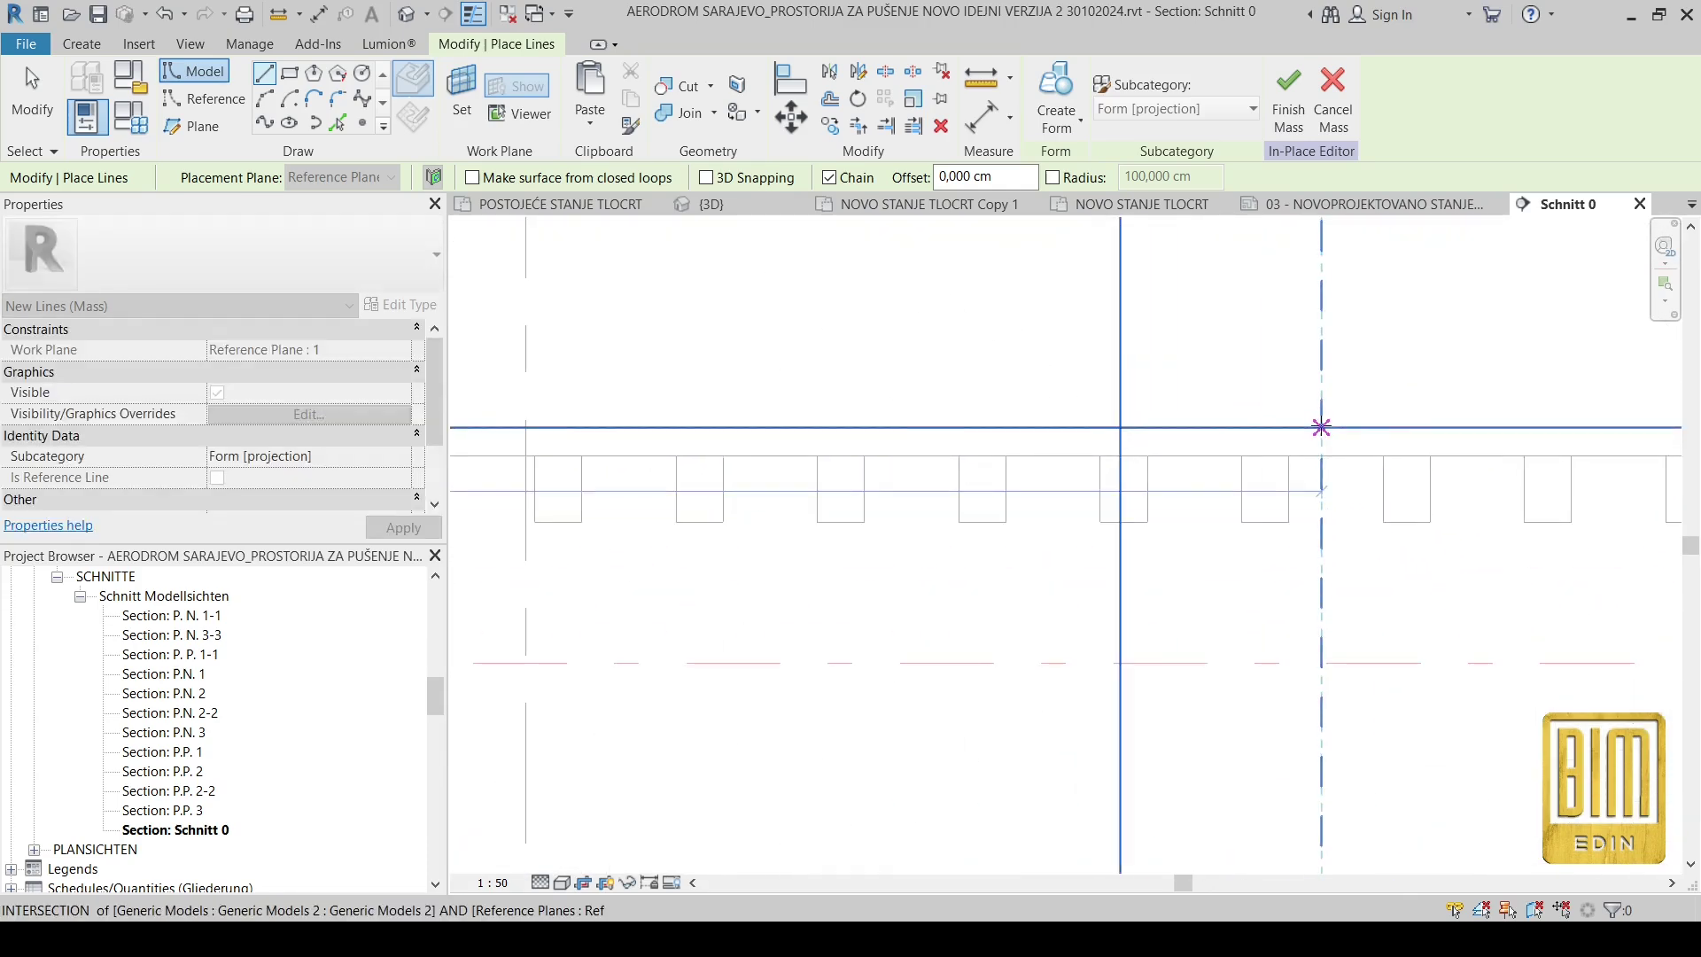
pyautogui.click(1321, 427)
pyautogui.click(1322, 519)
pyautogui.scroll(-5, 1347, 467)
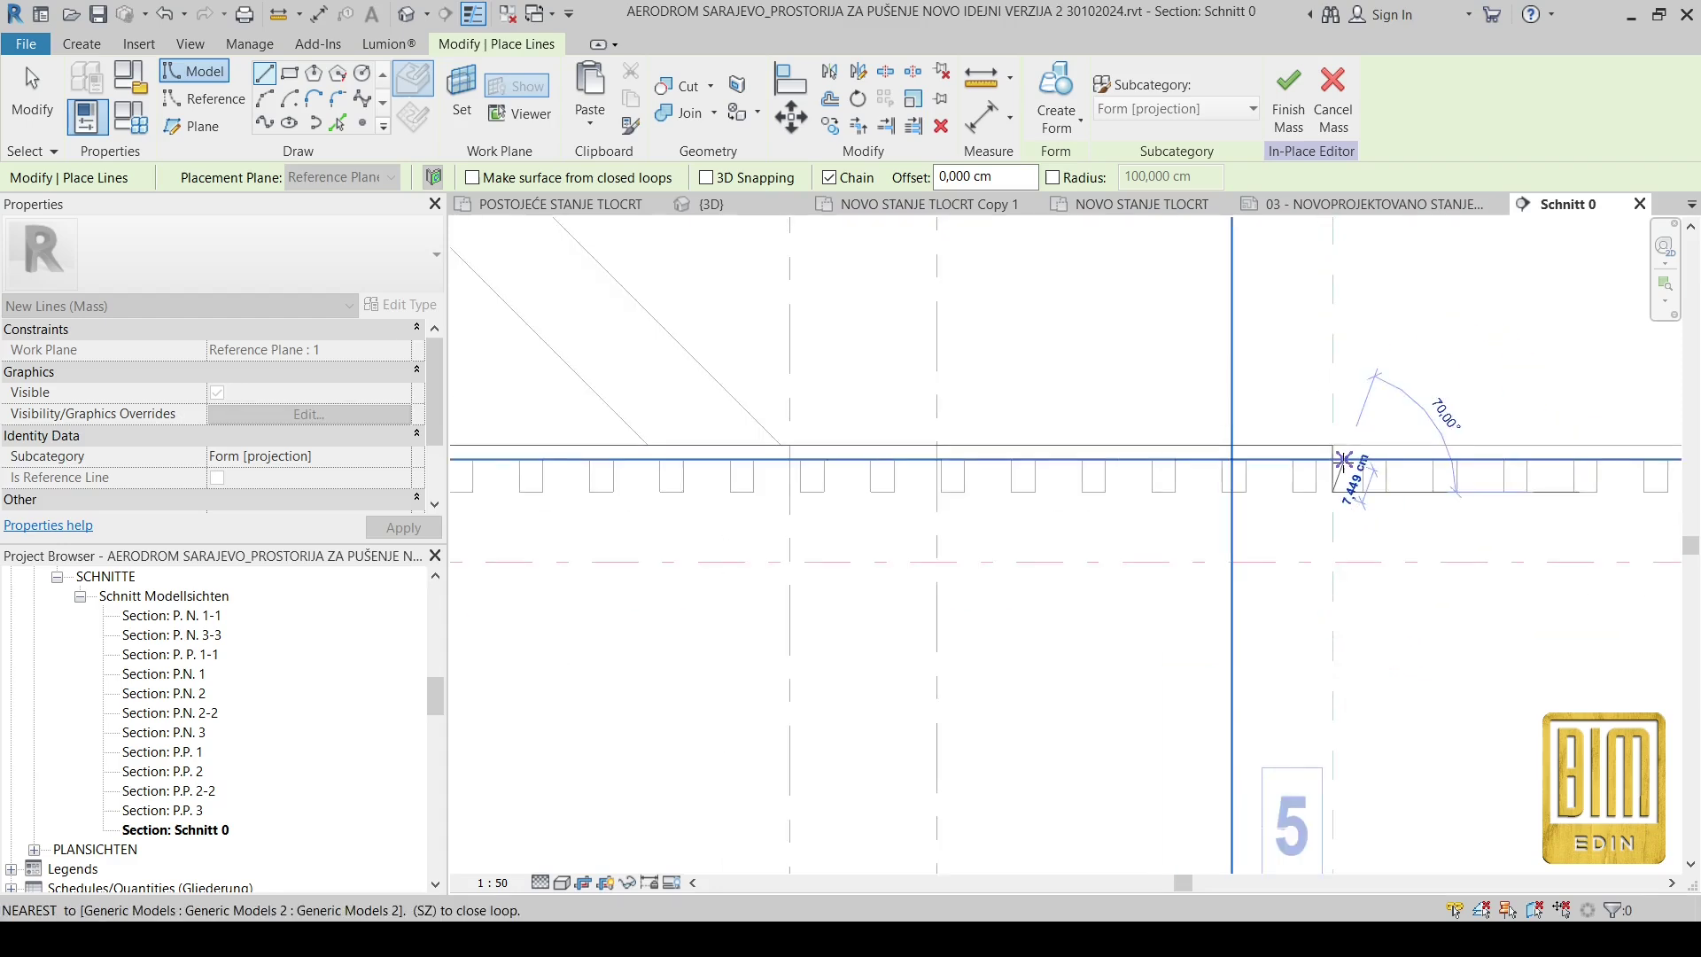
# Step: Start a spline at the ceiling line's end and place wavy points along the ceiling
pyautogui.click(365, 100)
pyautogui.scroll(3, 1222, 496)
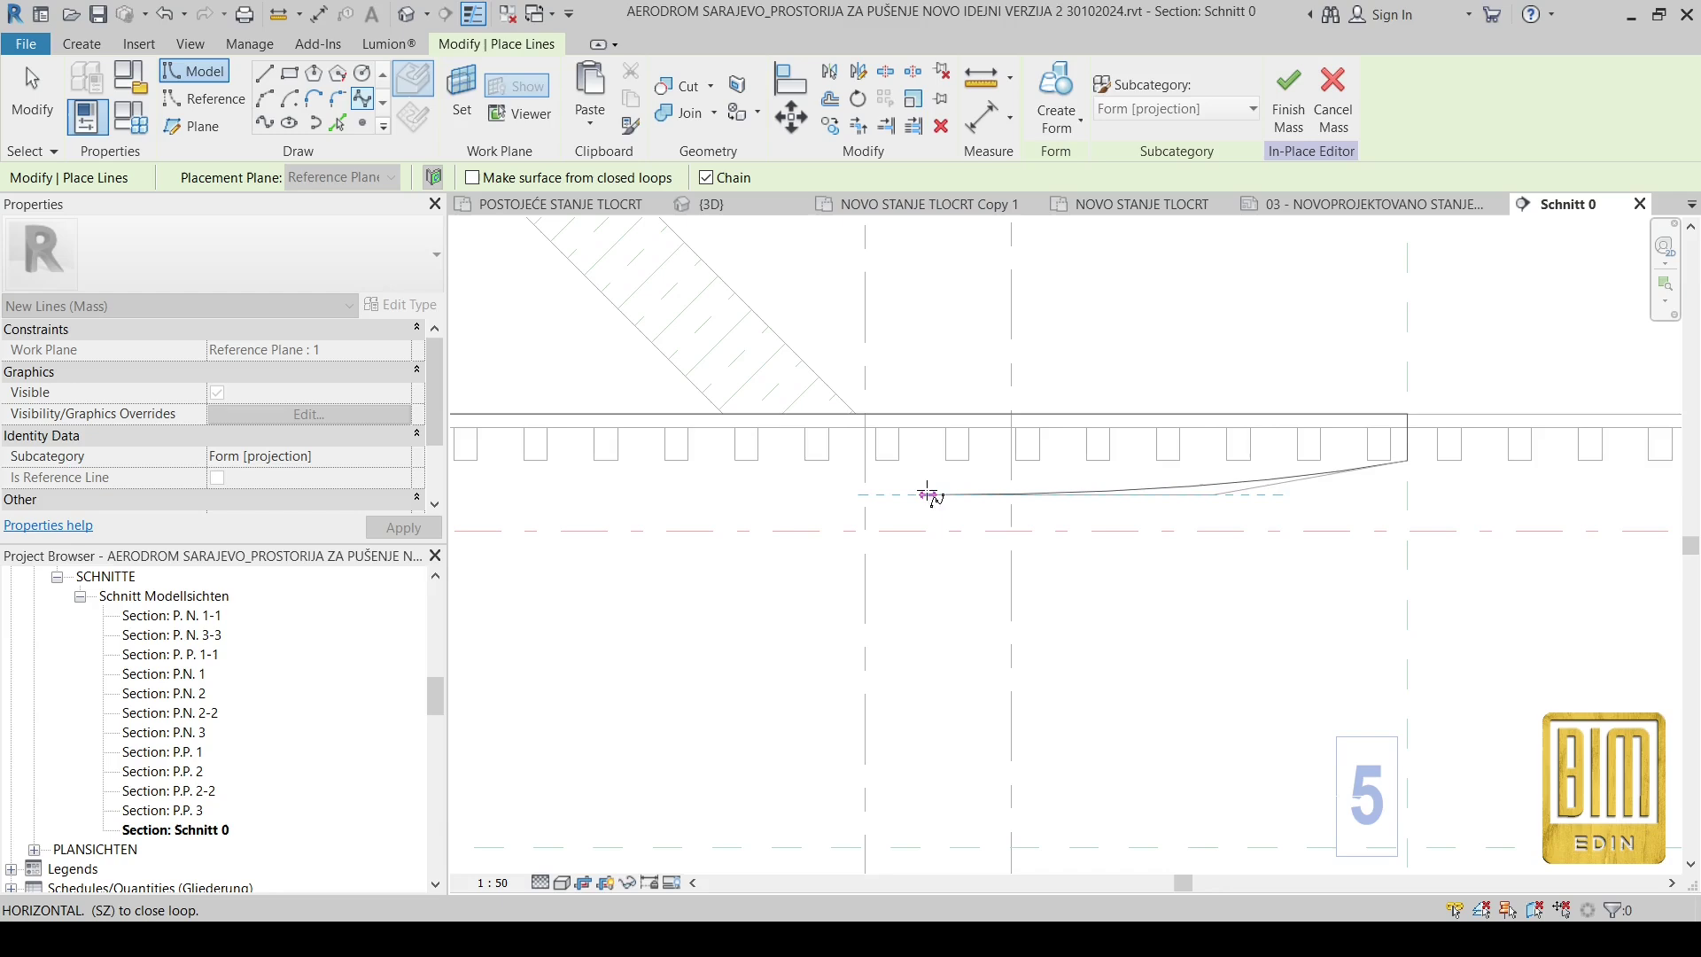
pyautogui.scroll(2, 932, 512)
pyautogui.click(933, 513)
pyautogui.click(647, 481)
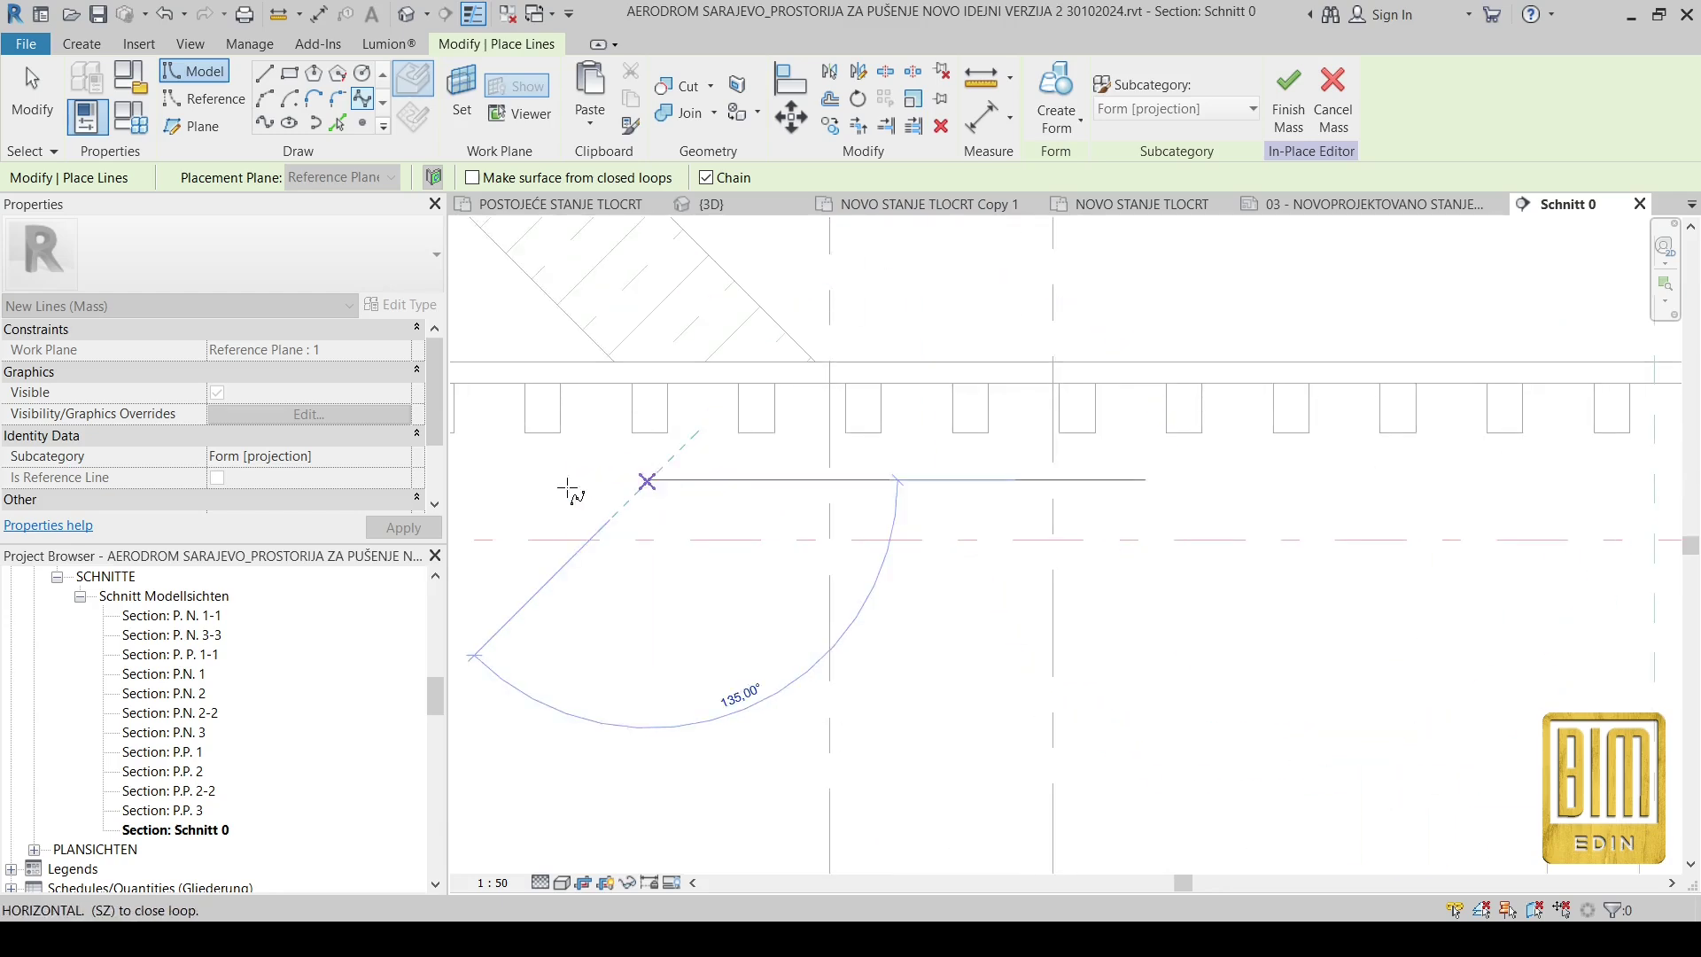
pyautogui.moveTo(567, 490); pyautogui.dragTo(1143, 440, button='middle')
pyautogui.click(1044, 421)
pyautogui.click(619, 449)
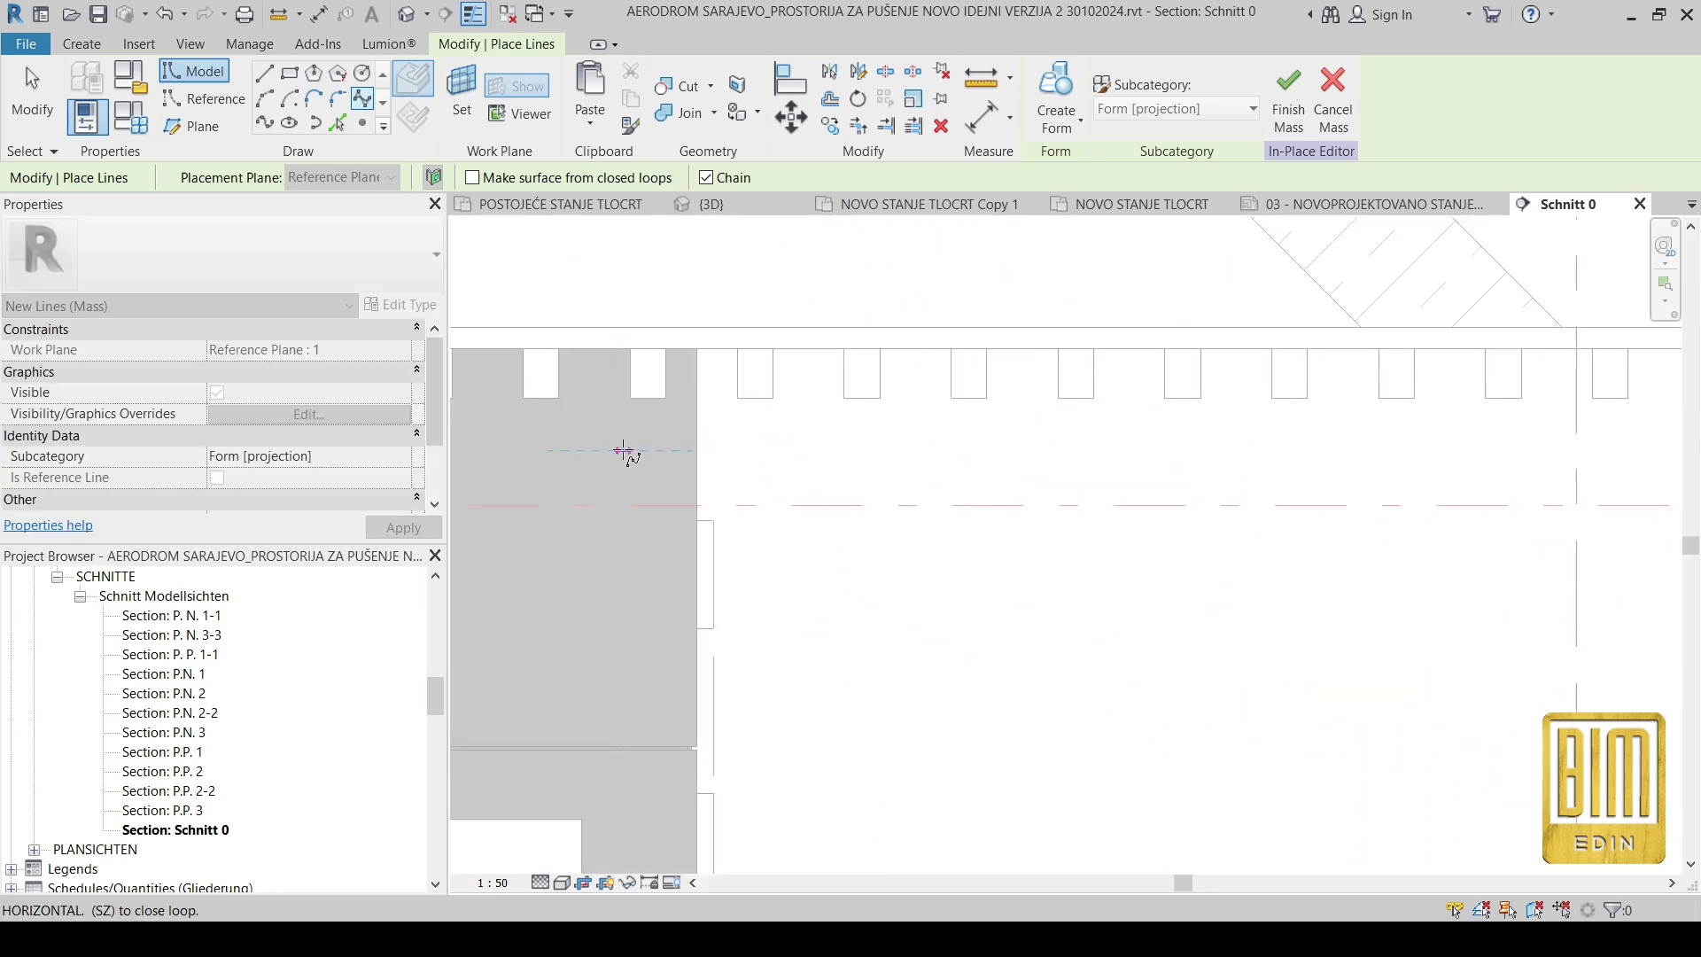
pyautogui.moveTo(620, 450); pyautogui.dragTo(1269, 401, button='middle')
pyautogui.scroll(-1, 1270, 401)
pyautogui.moveTo(662, 451); pyautogui.dragTo(1075, 459, button='middle')
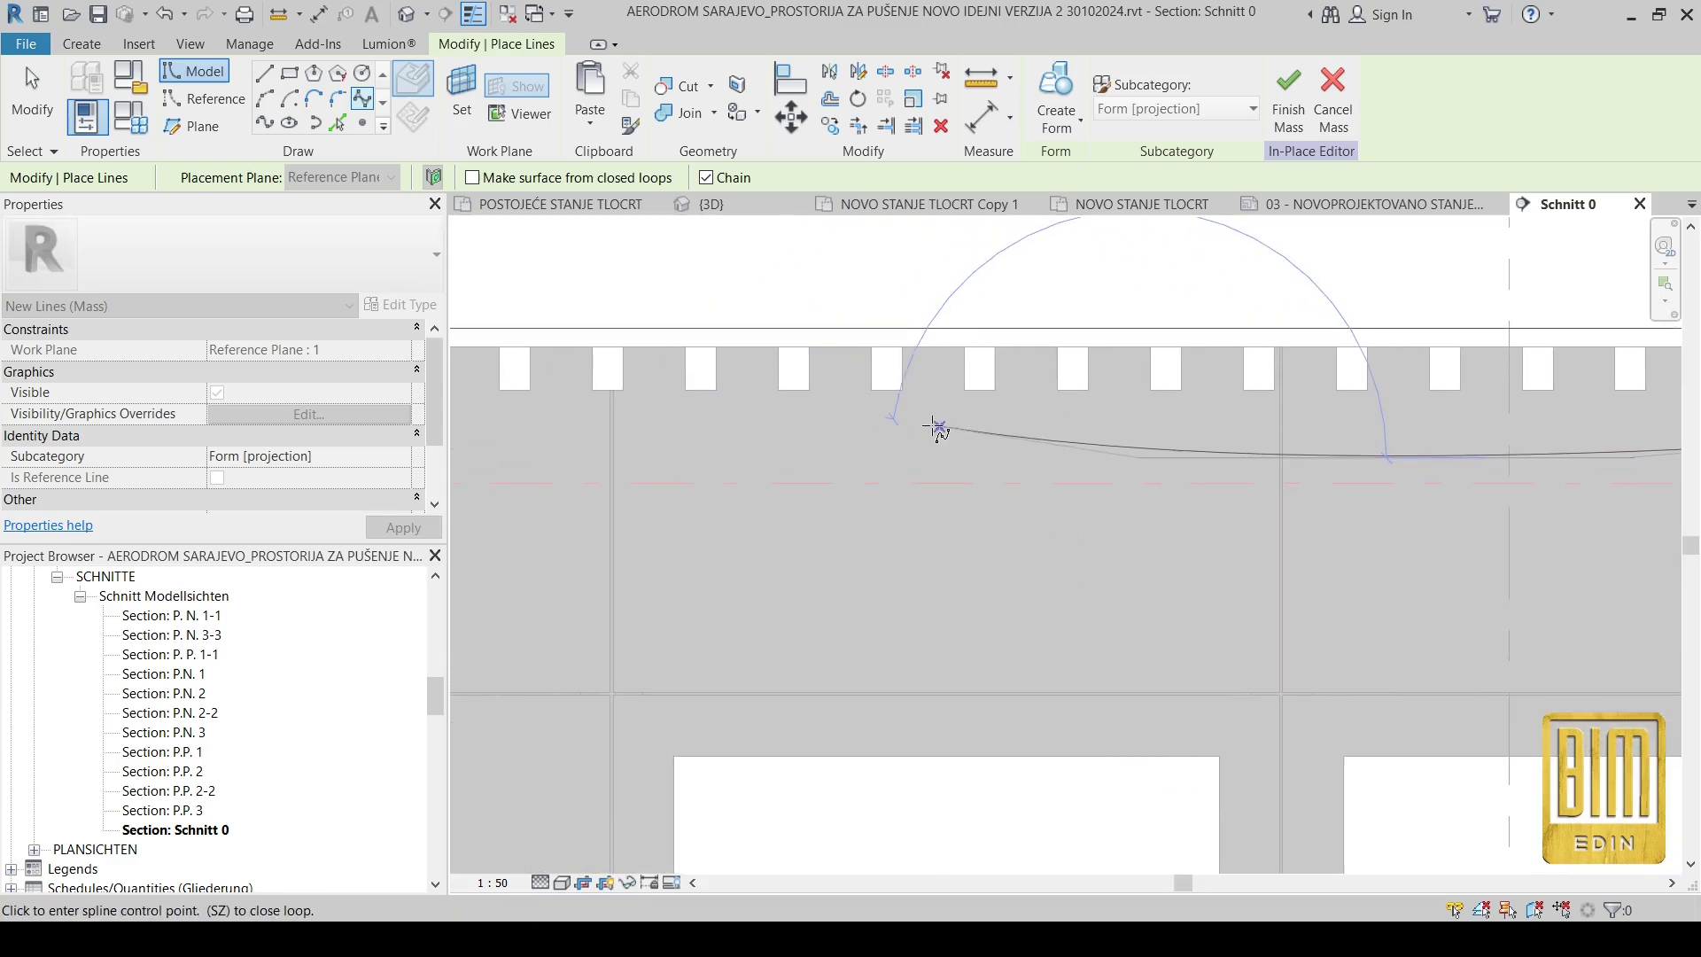
# Step: Curve the spline down the wall to the floor line's endpoint and finish the sketch
pyautogui.scroll(-3, 911, 437)
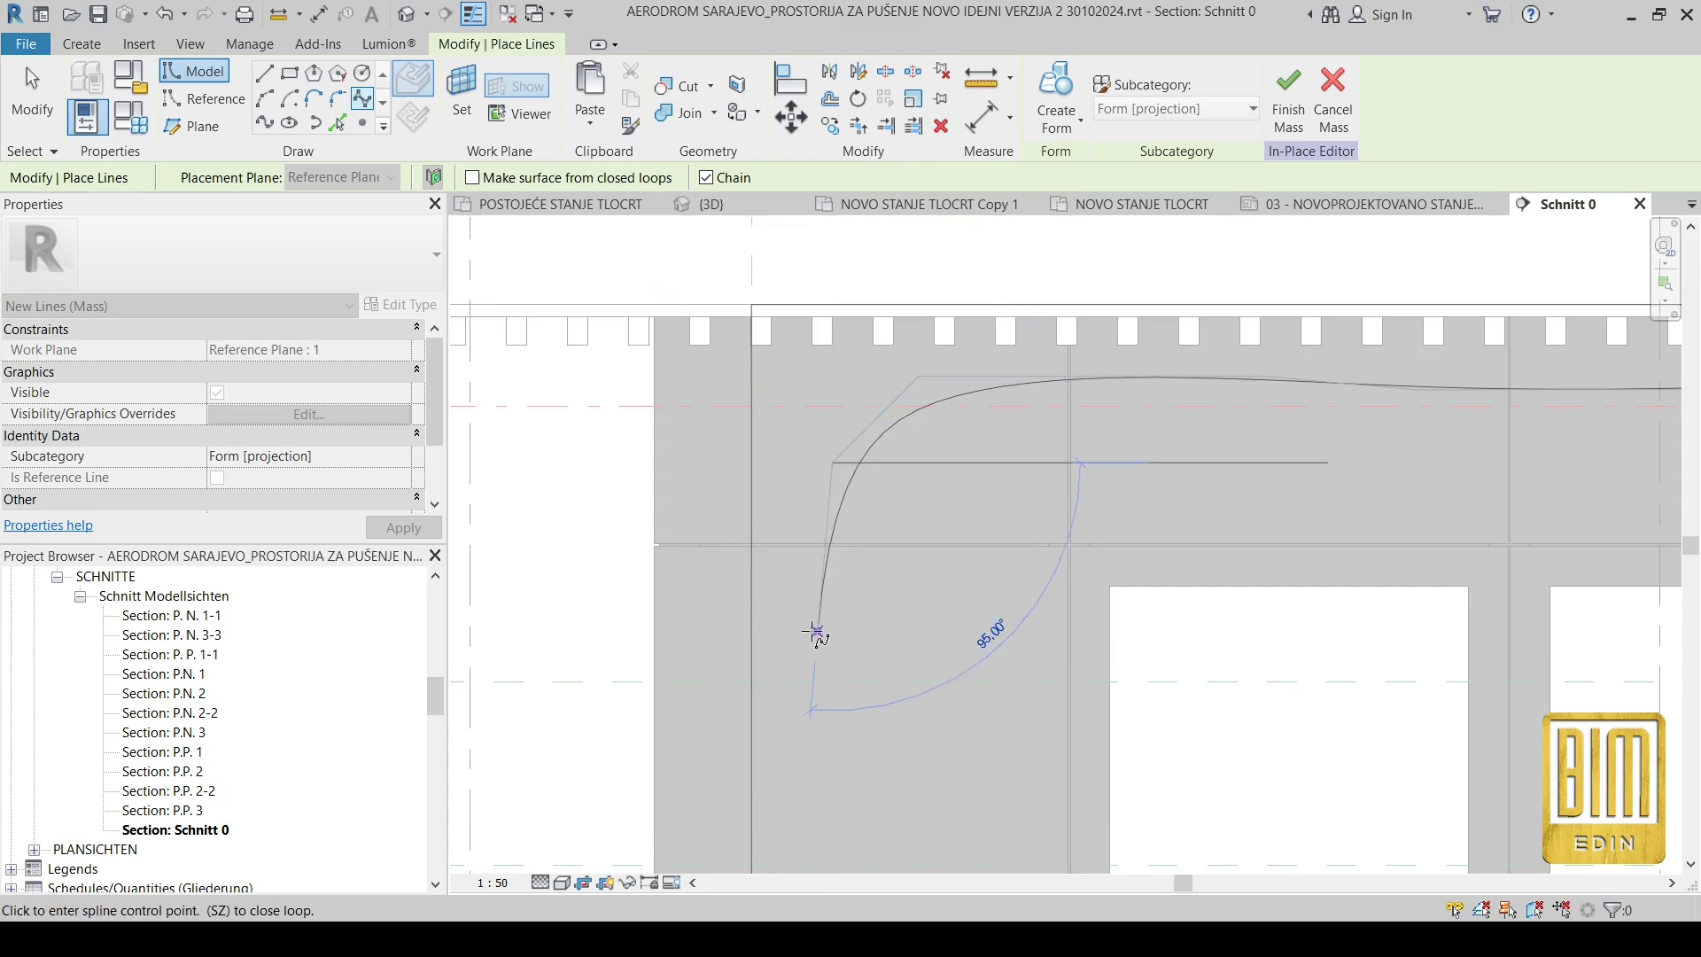
pyautogui.moveTo(818, 632); pyautogui.dragTo(774, 372, button='middle')
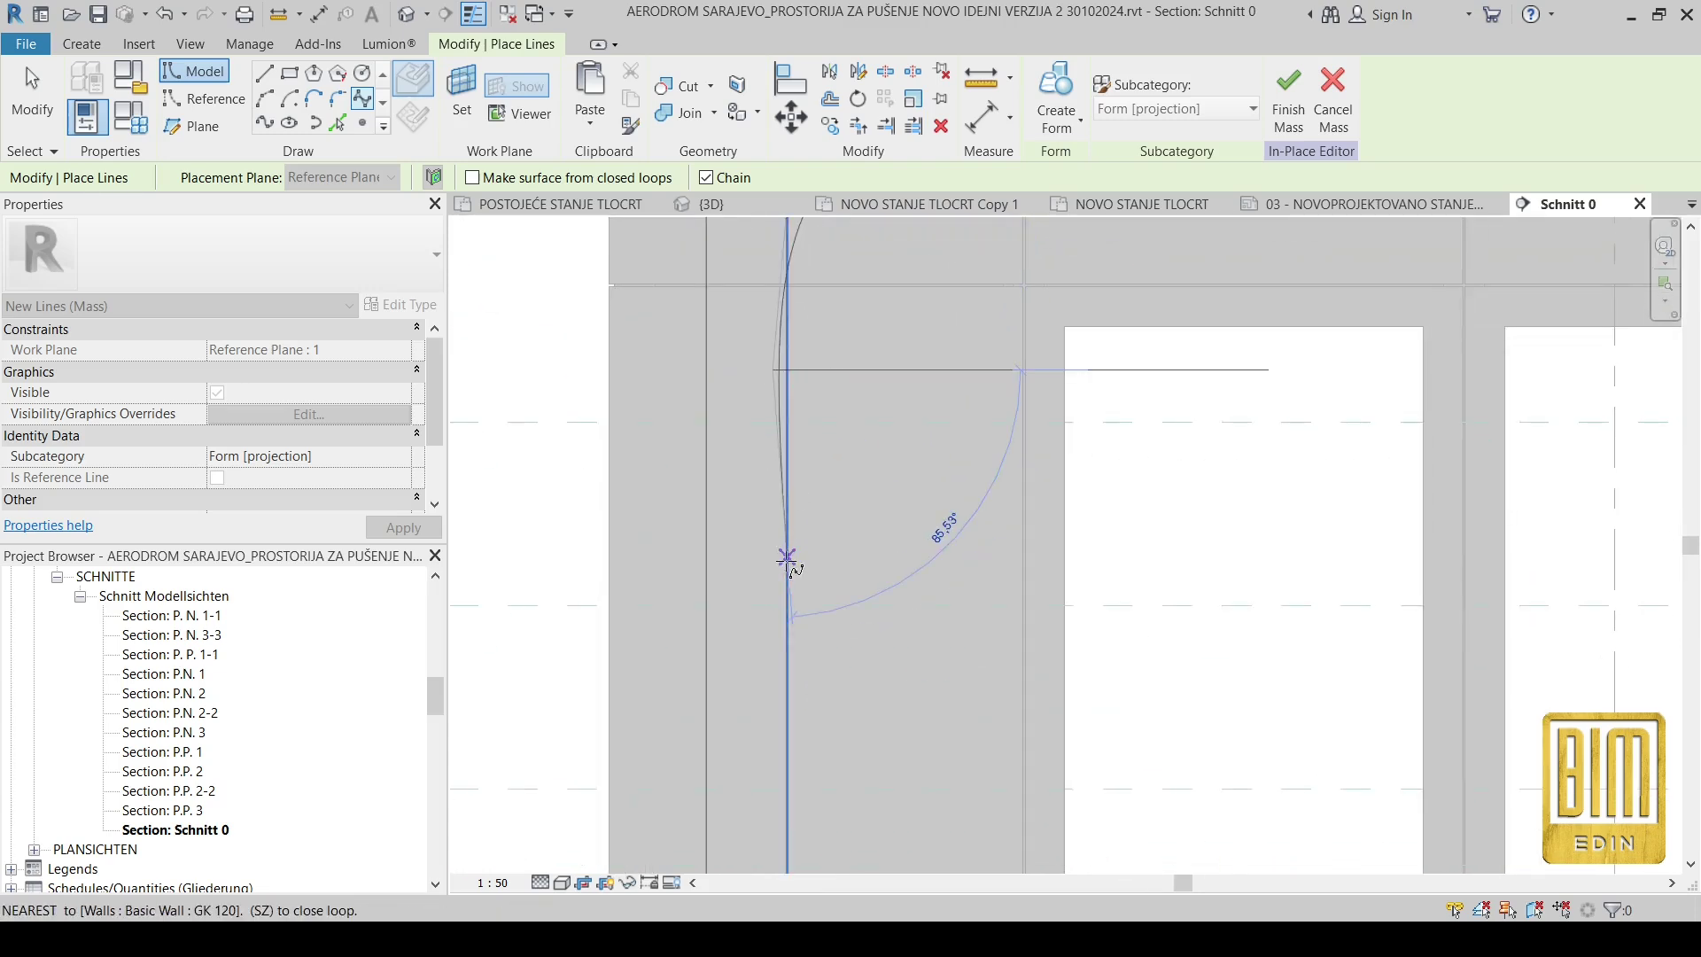
pyautogui.click(805, 640)
pyautogui.moveTo(806, 680); pyautogui.dragTo(808, 358, button='middle')
pyautogui.moveTo(768, 532); pyautogui.dragTo(757, 468, button='middle')
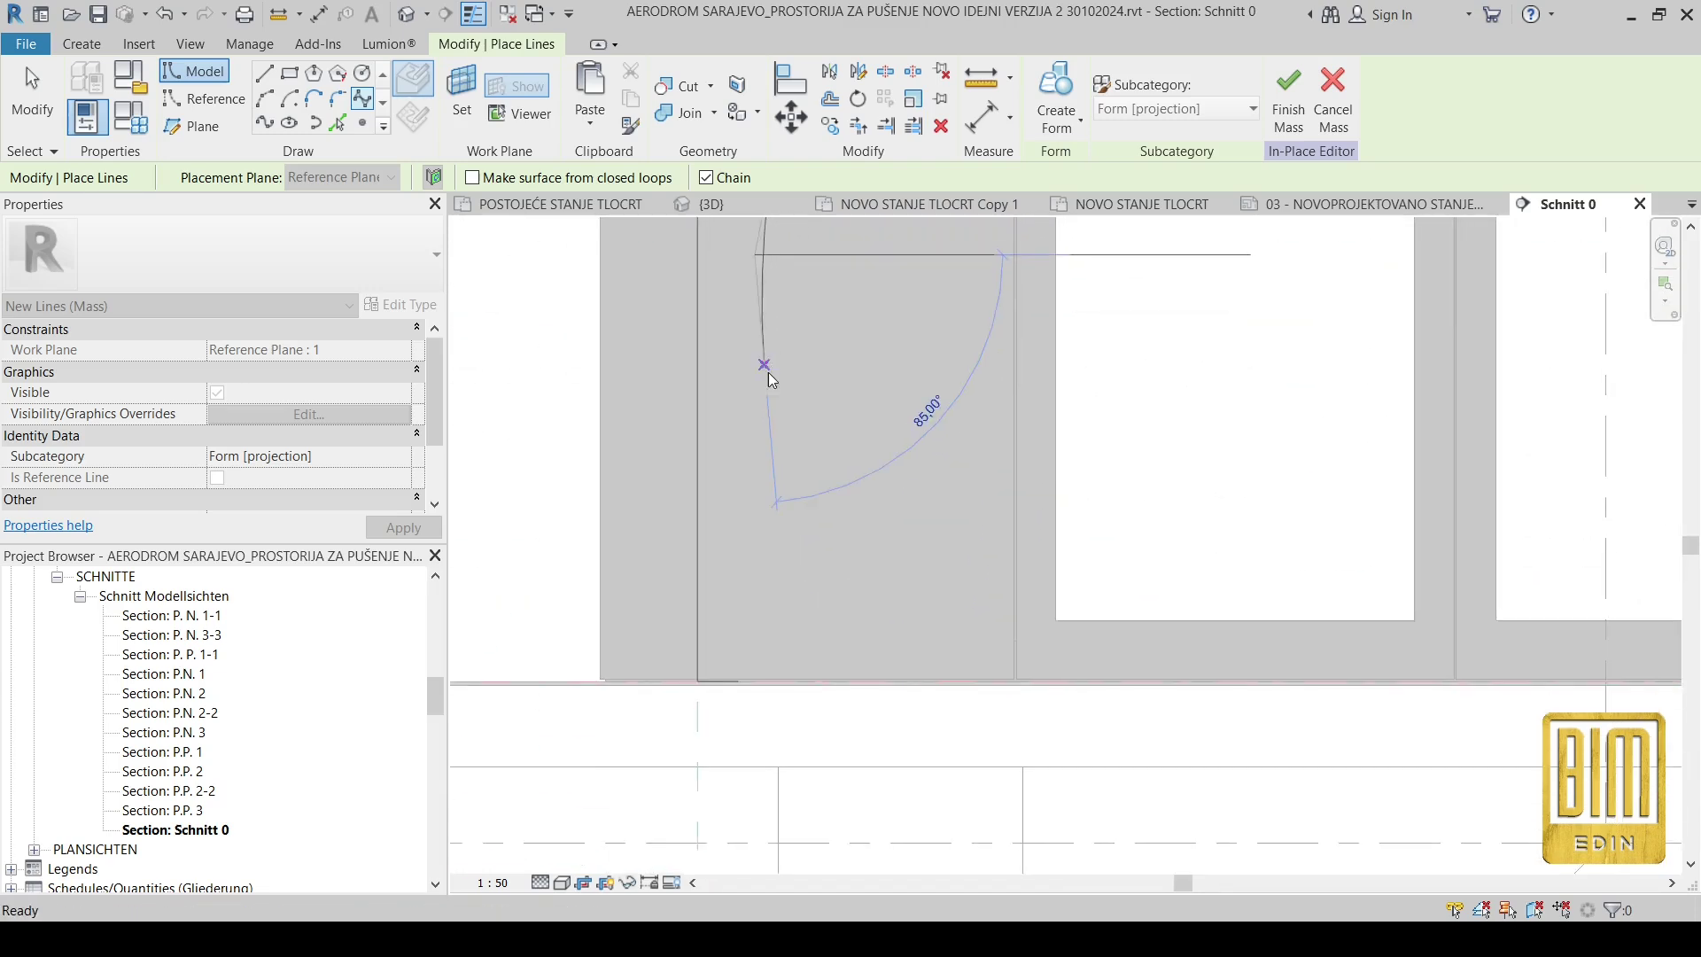
pyautogui.click(778, 547)
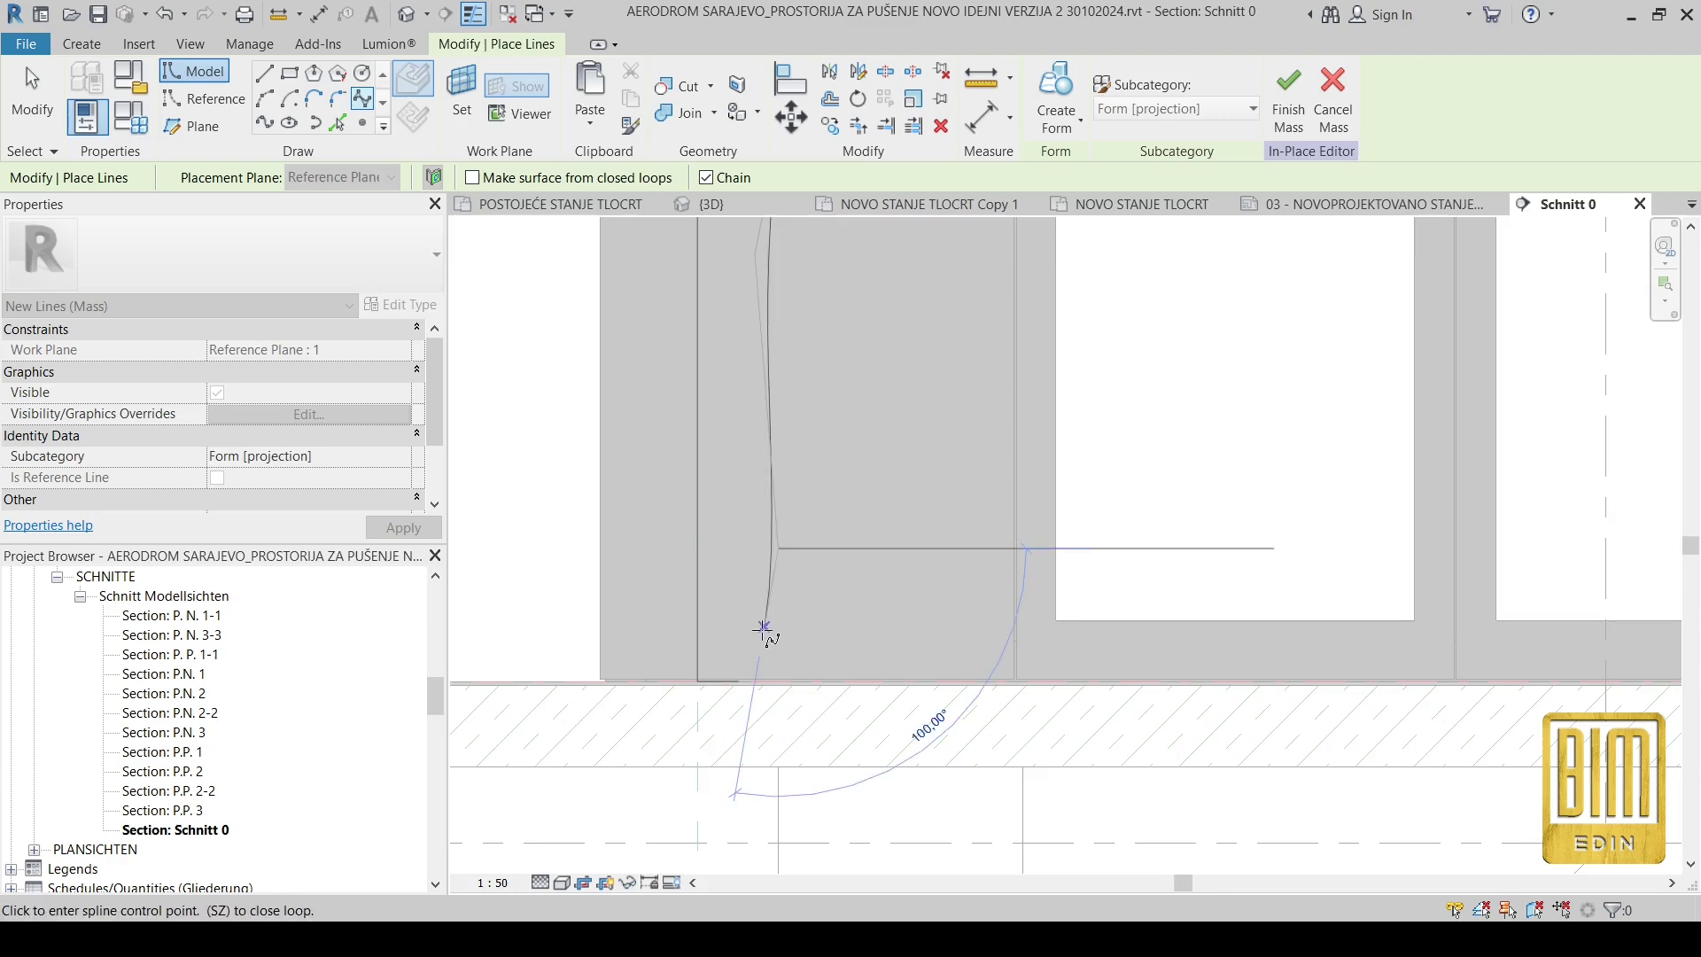
pyautogui.click(744, 682)
pyautogui.press('Escape')
pyautogui.scroll(-4, 806, 567)
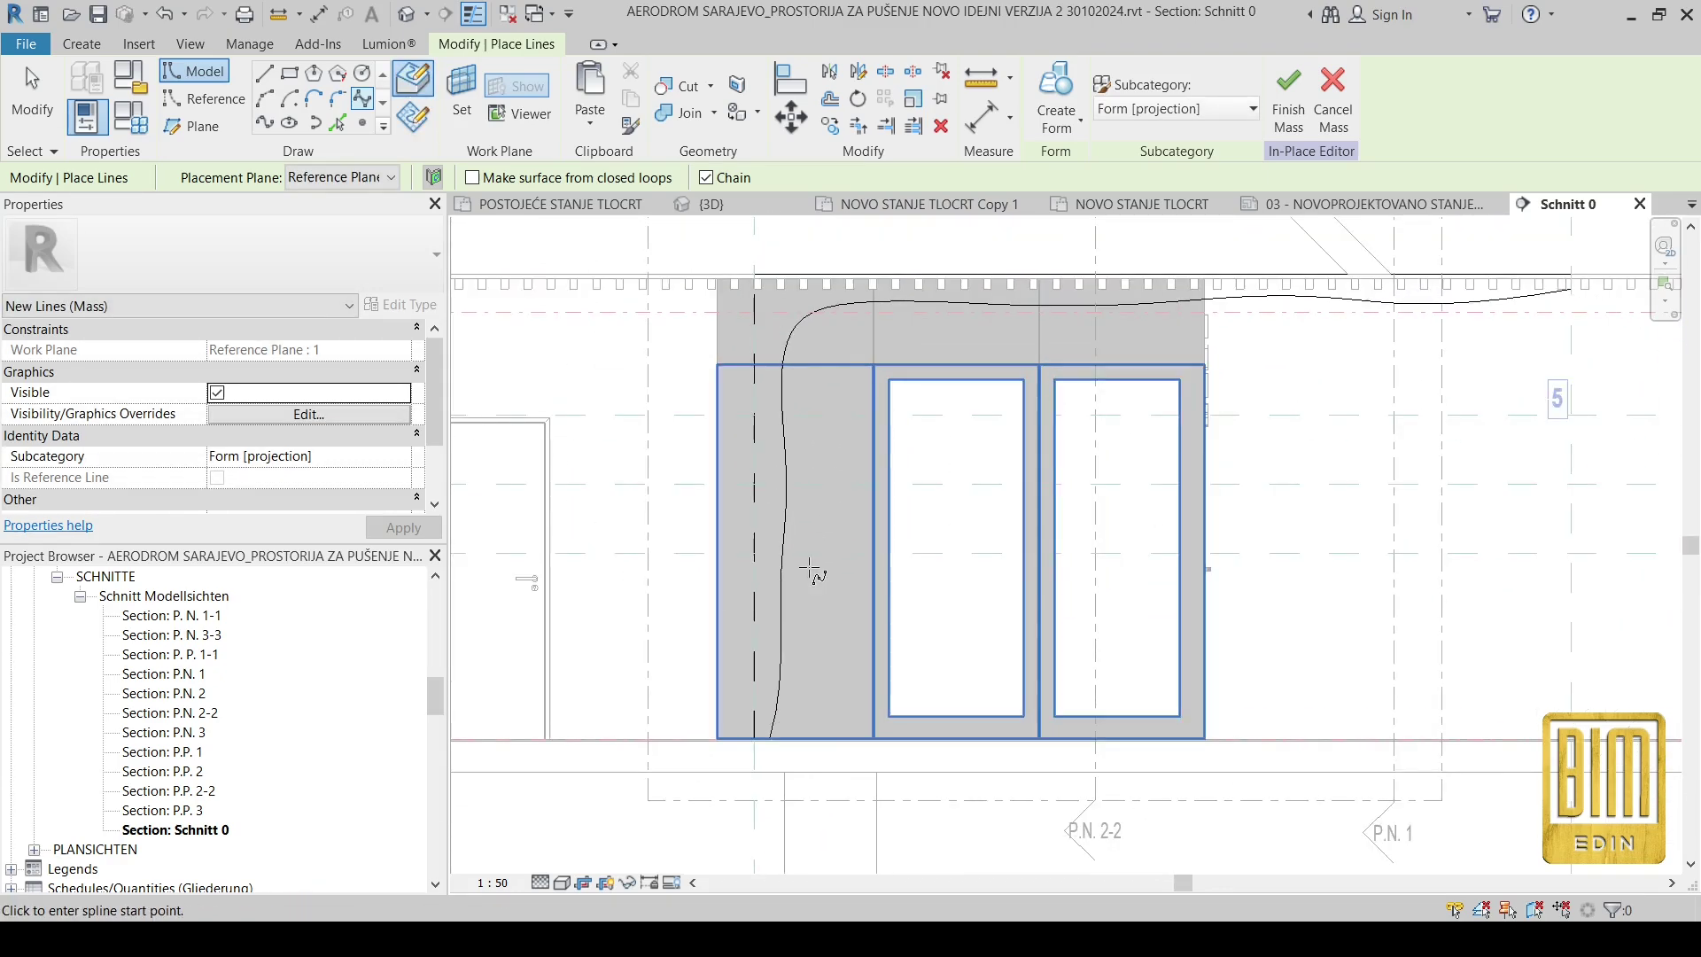
pyautogui.press('Escape')
pyautogui.press('Tab')
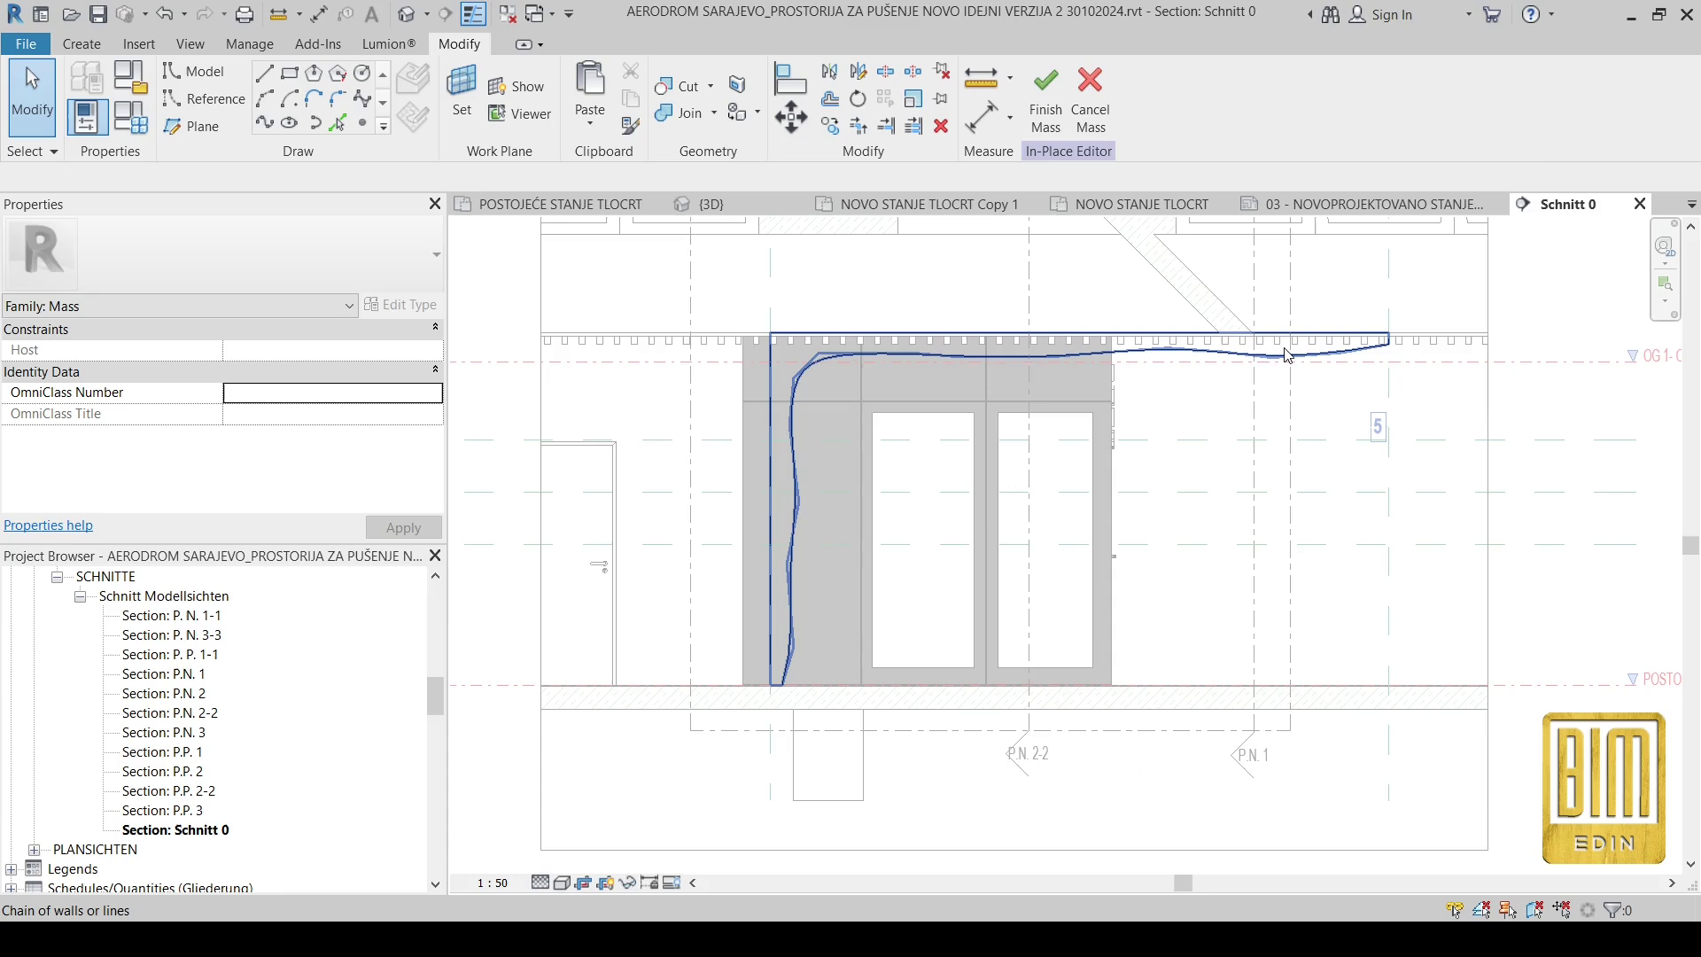
# Step: Isolate the closed wavy L-shaped profile chain in Schnitt 0 and start the Model Line tool
pyautogui.click(1287, 355)
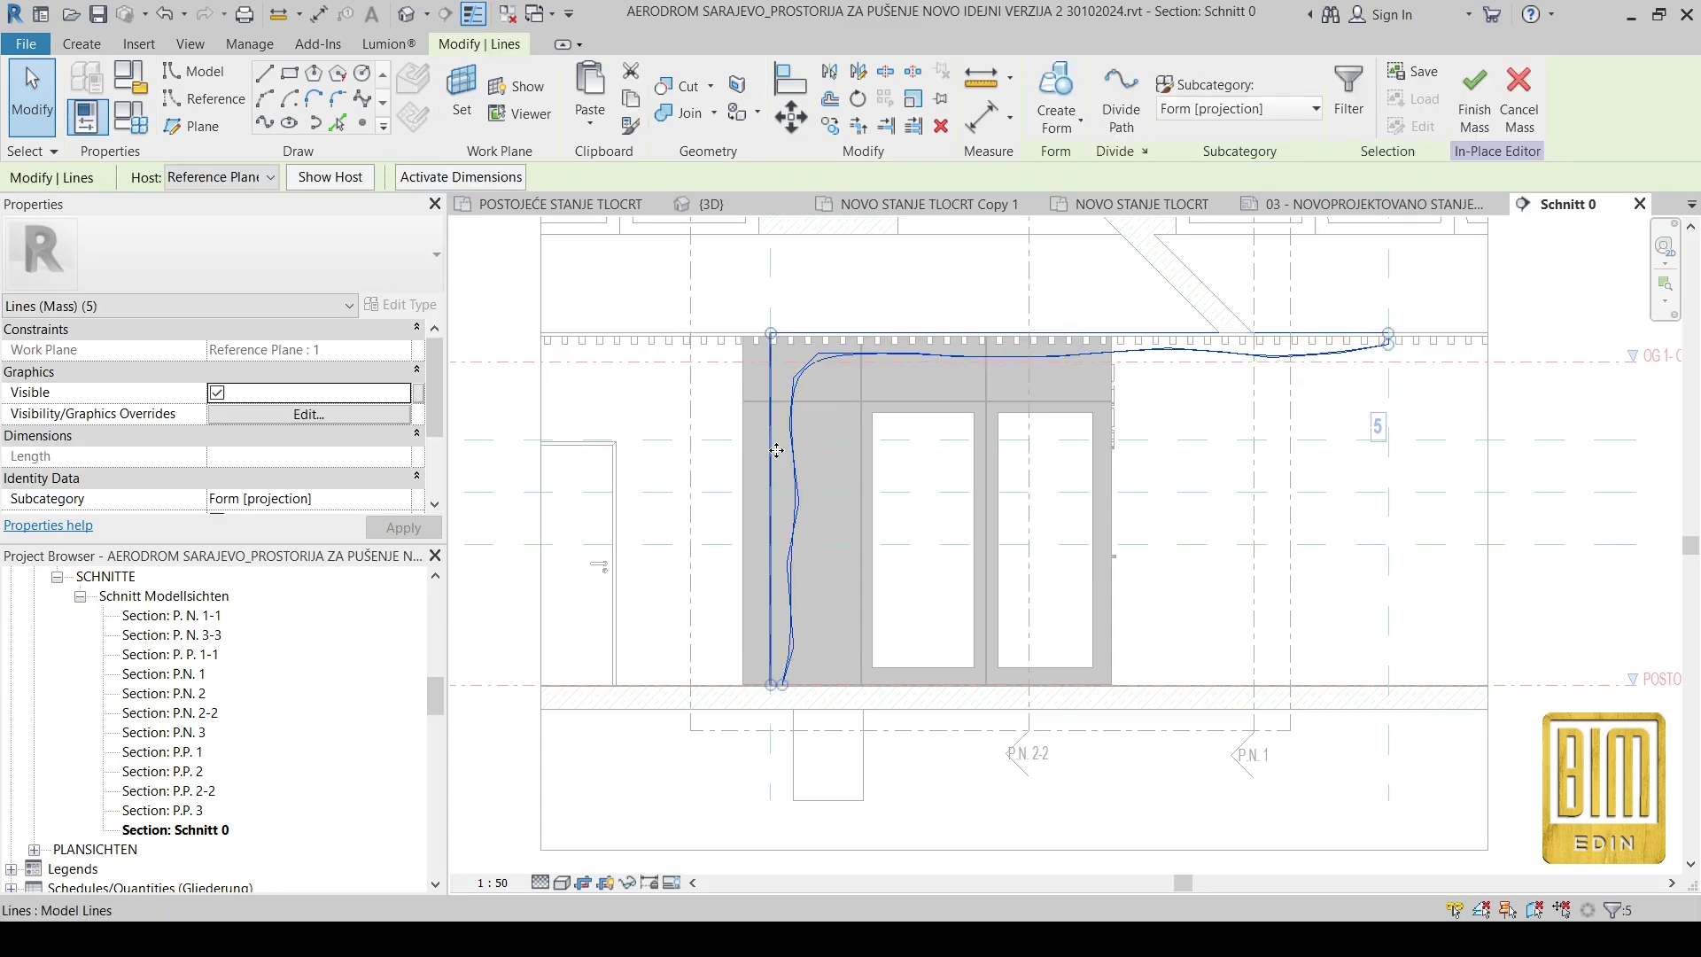
pyautogui.click(627, 883)
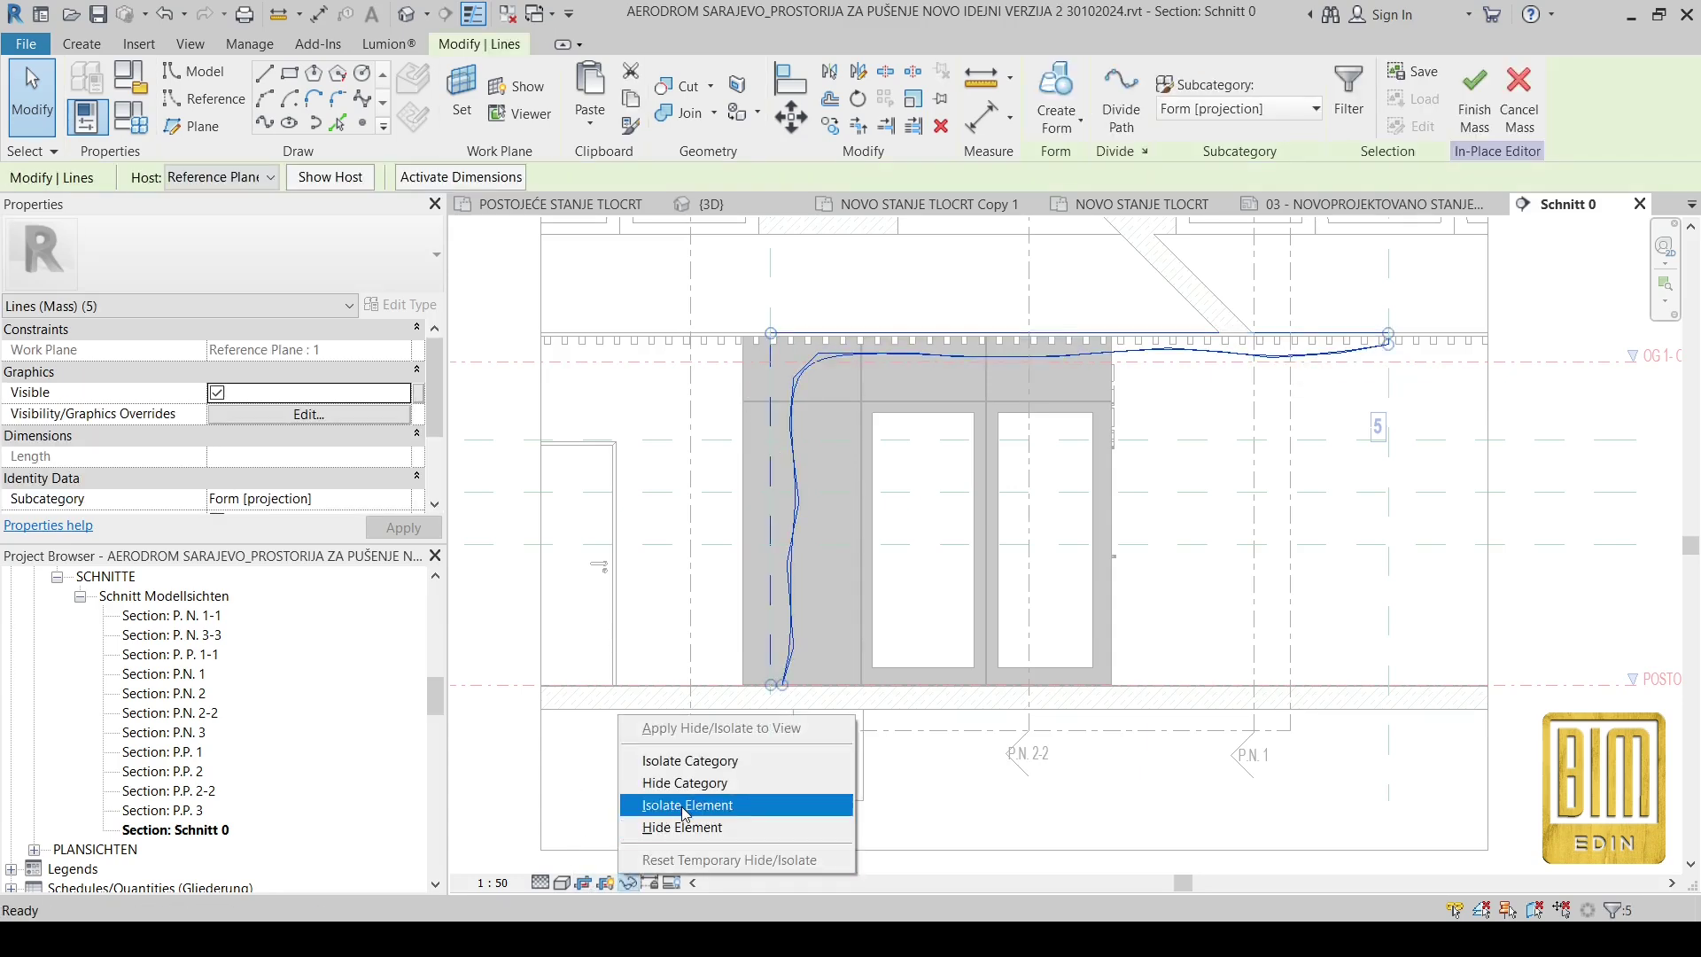
pyautogui.click(682, 806)
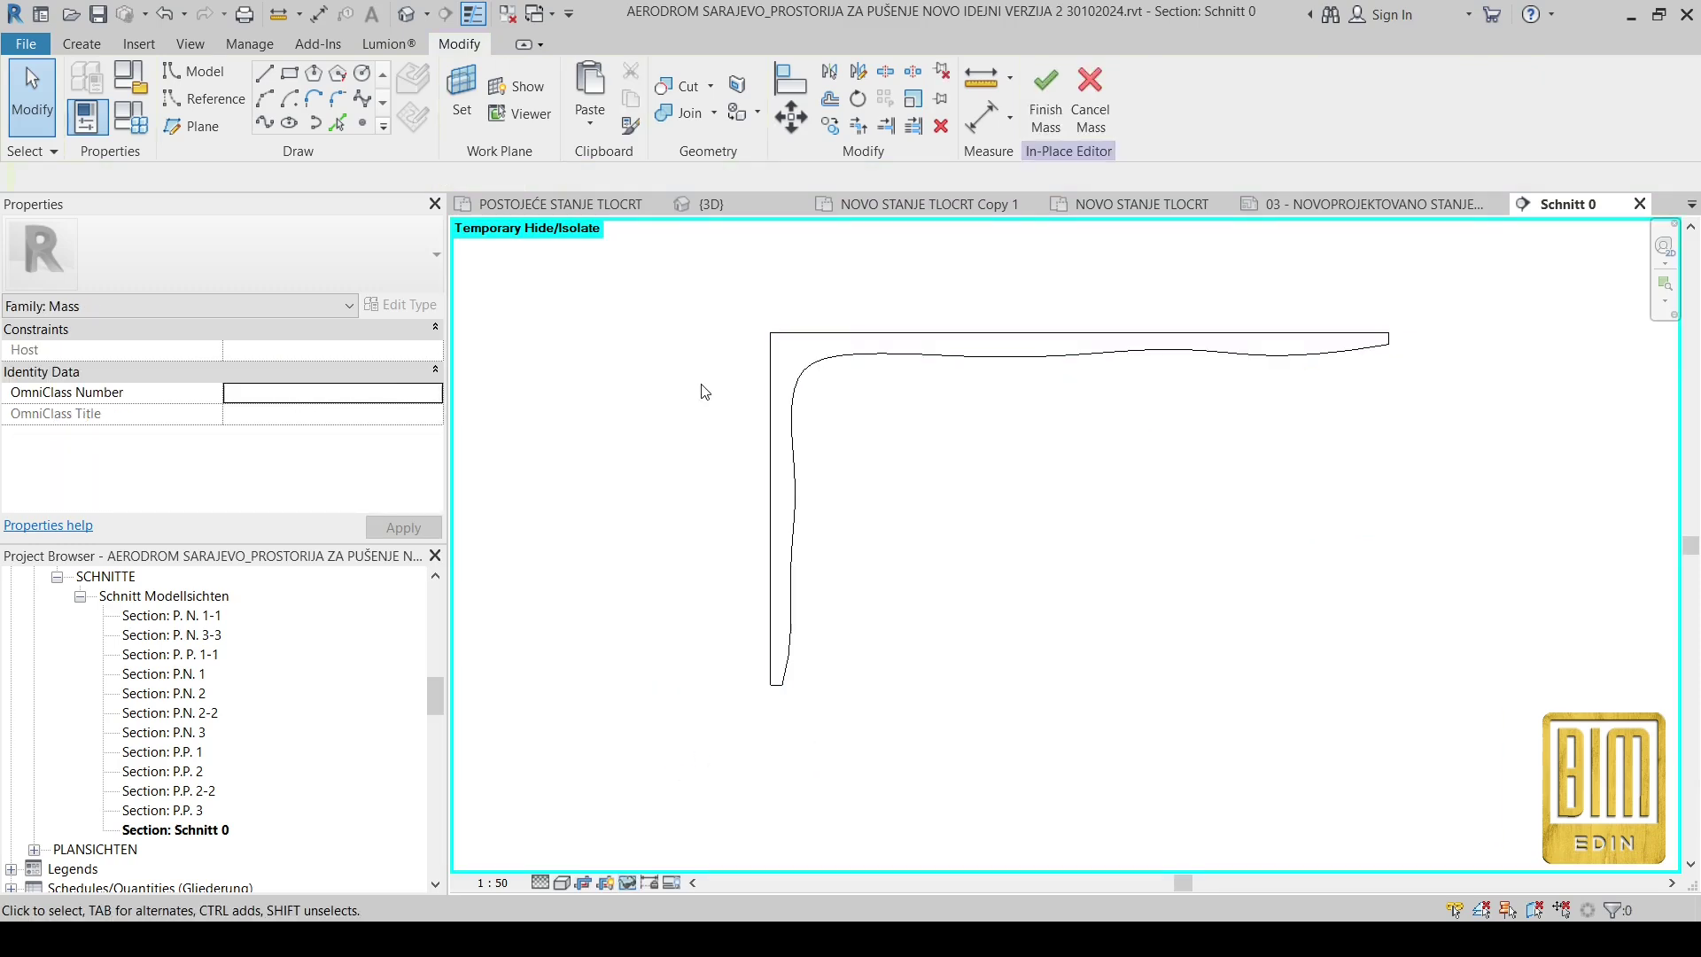
pyautogui.click(267, 80)
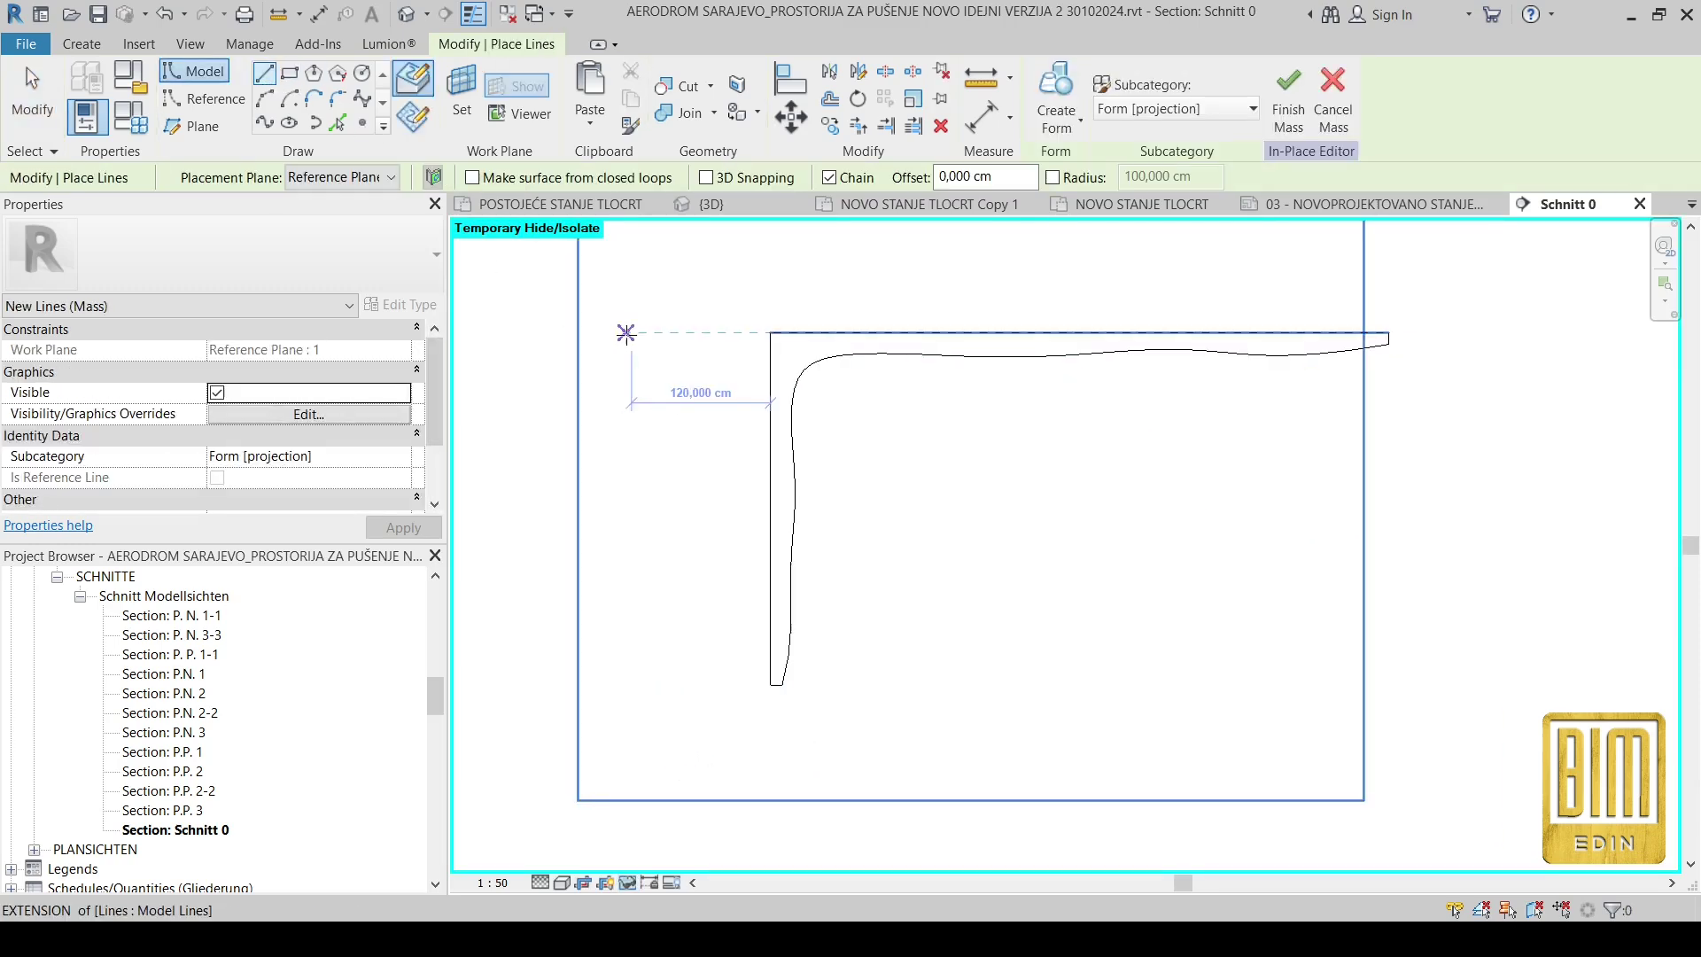
# Step: Set Reference Plane : 2 as the placement and work plane, then resume model lines with LI
pyautogui.click(368, 180)
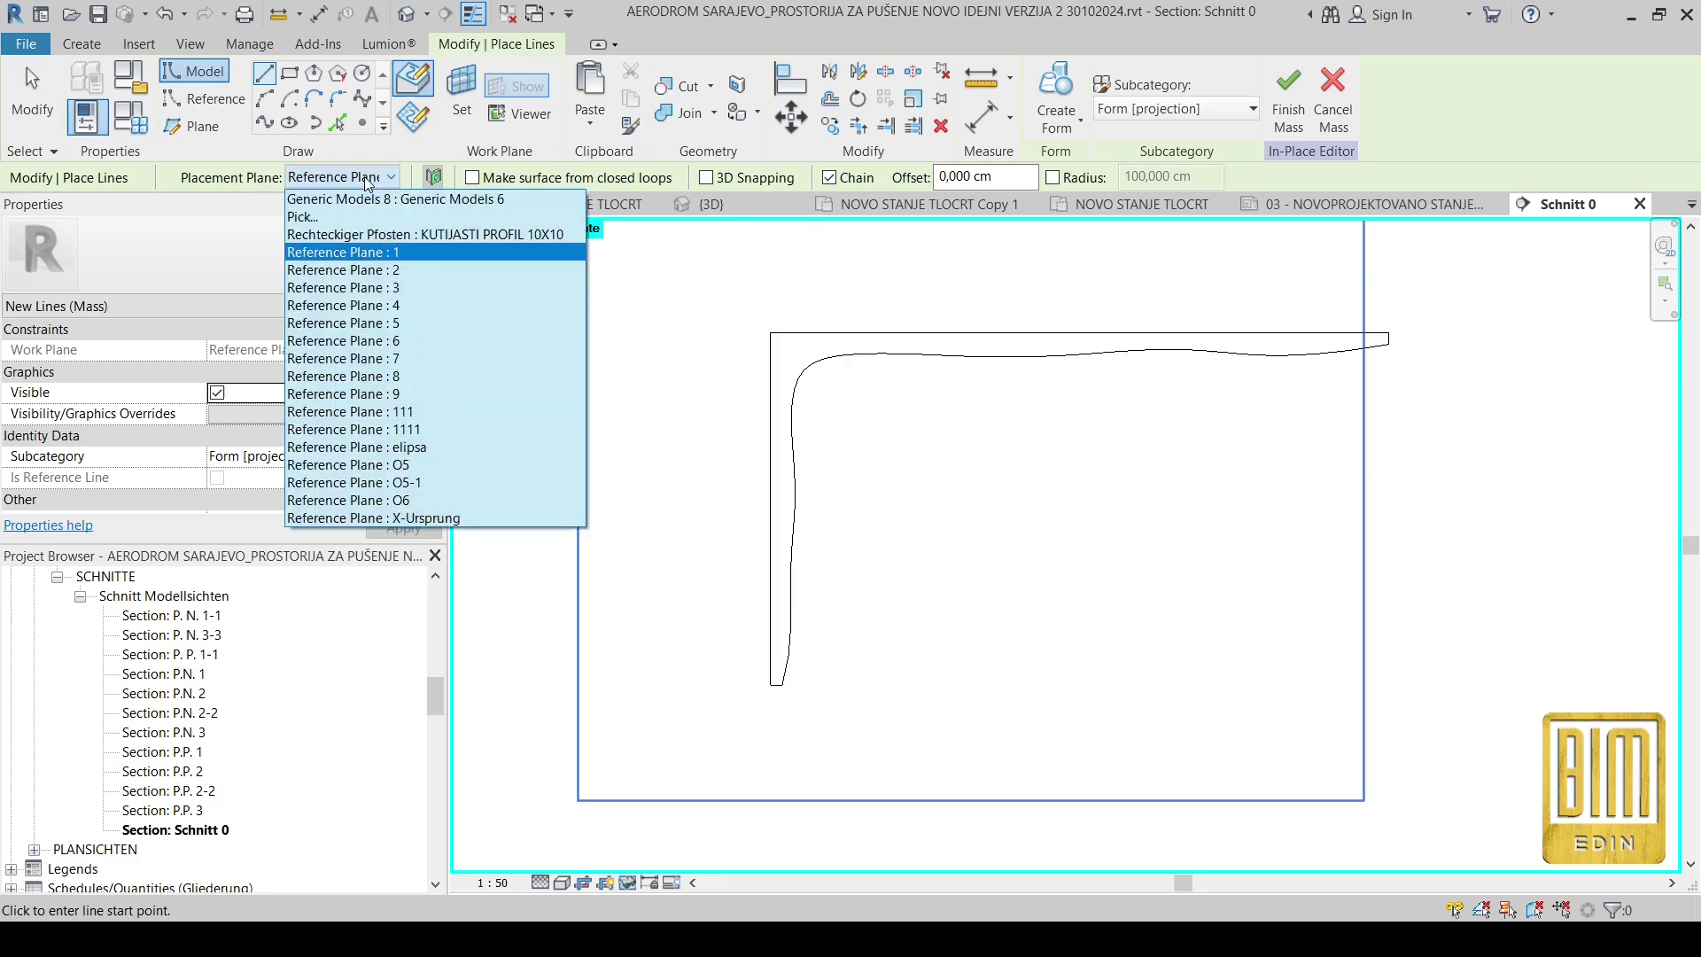
pyautogui.click(379, 271)
pyautogui.click(454, 94)
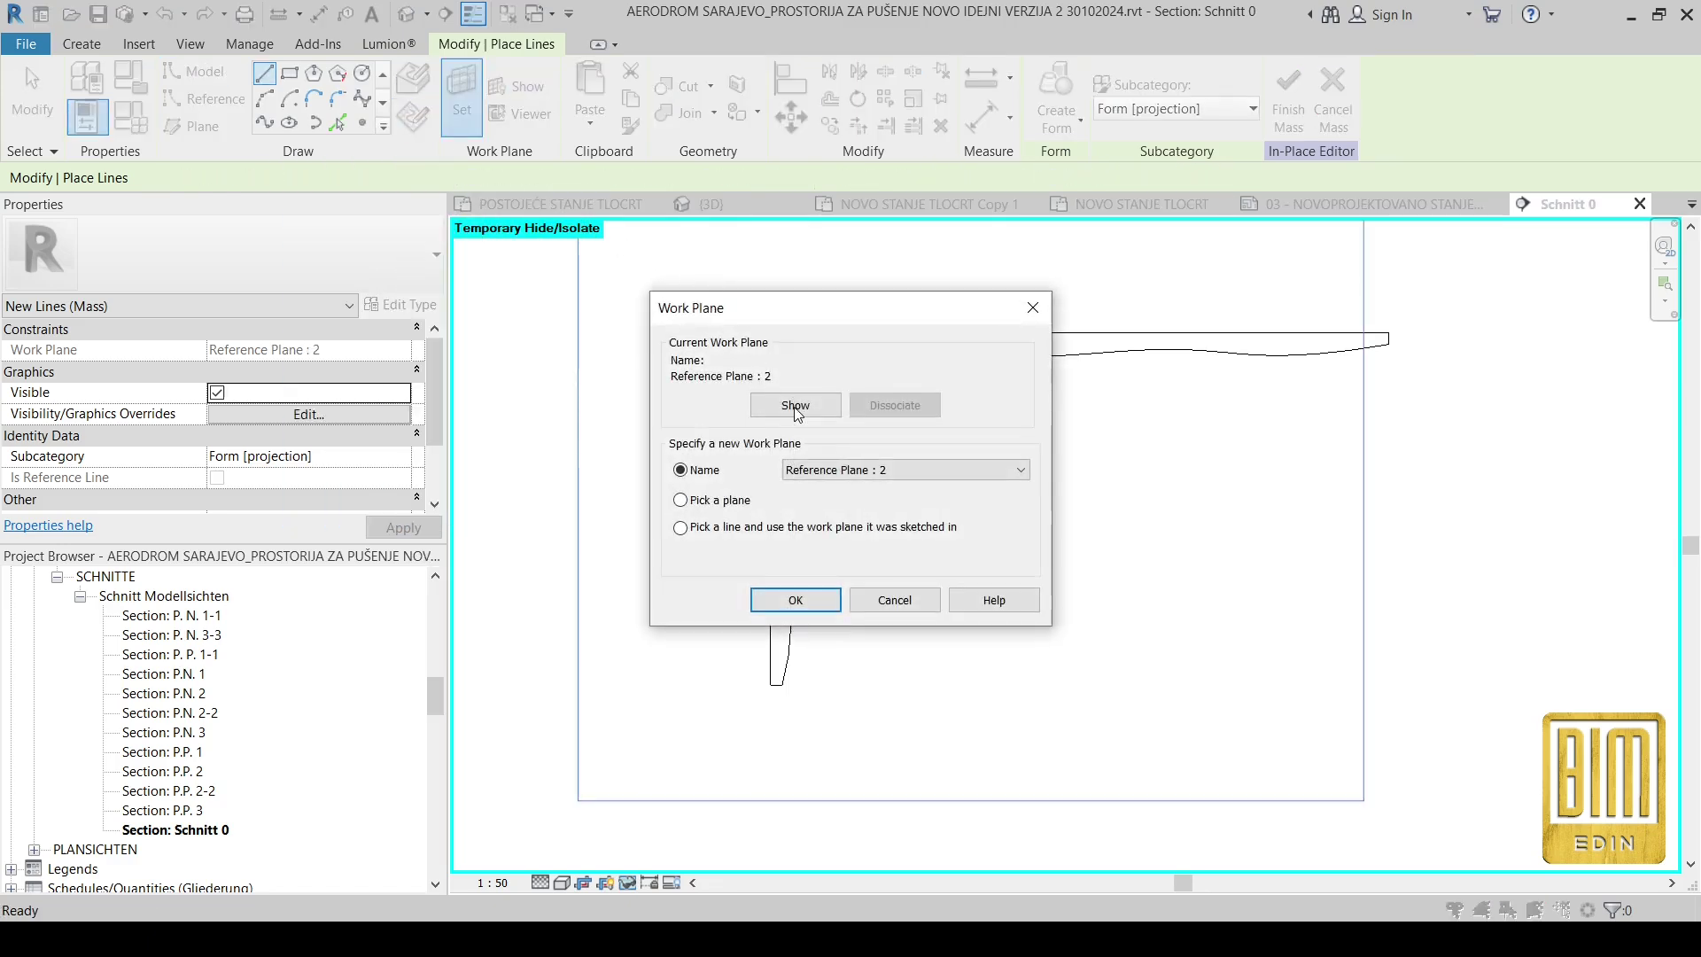
pyautogui.click(946, 479)
pyautogui.scroll(2, 885, 620)
pyautogui.click(877, 555)
pyautogui.click(795, 600)
pyautogui.press('l')
pyautogui.press('i')
pyautogui.scroll(10, 793, 673)
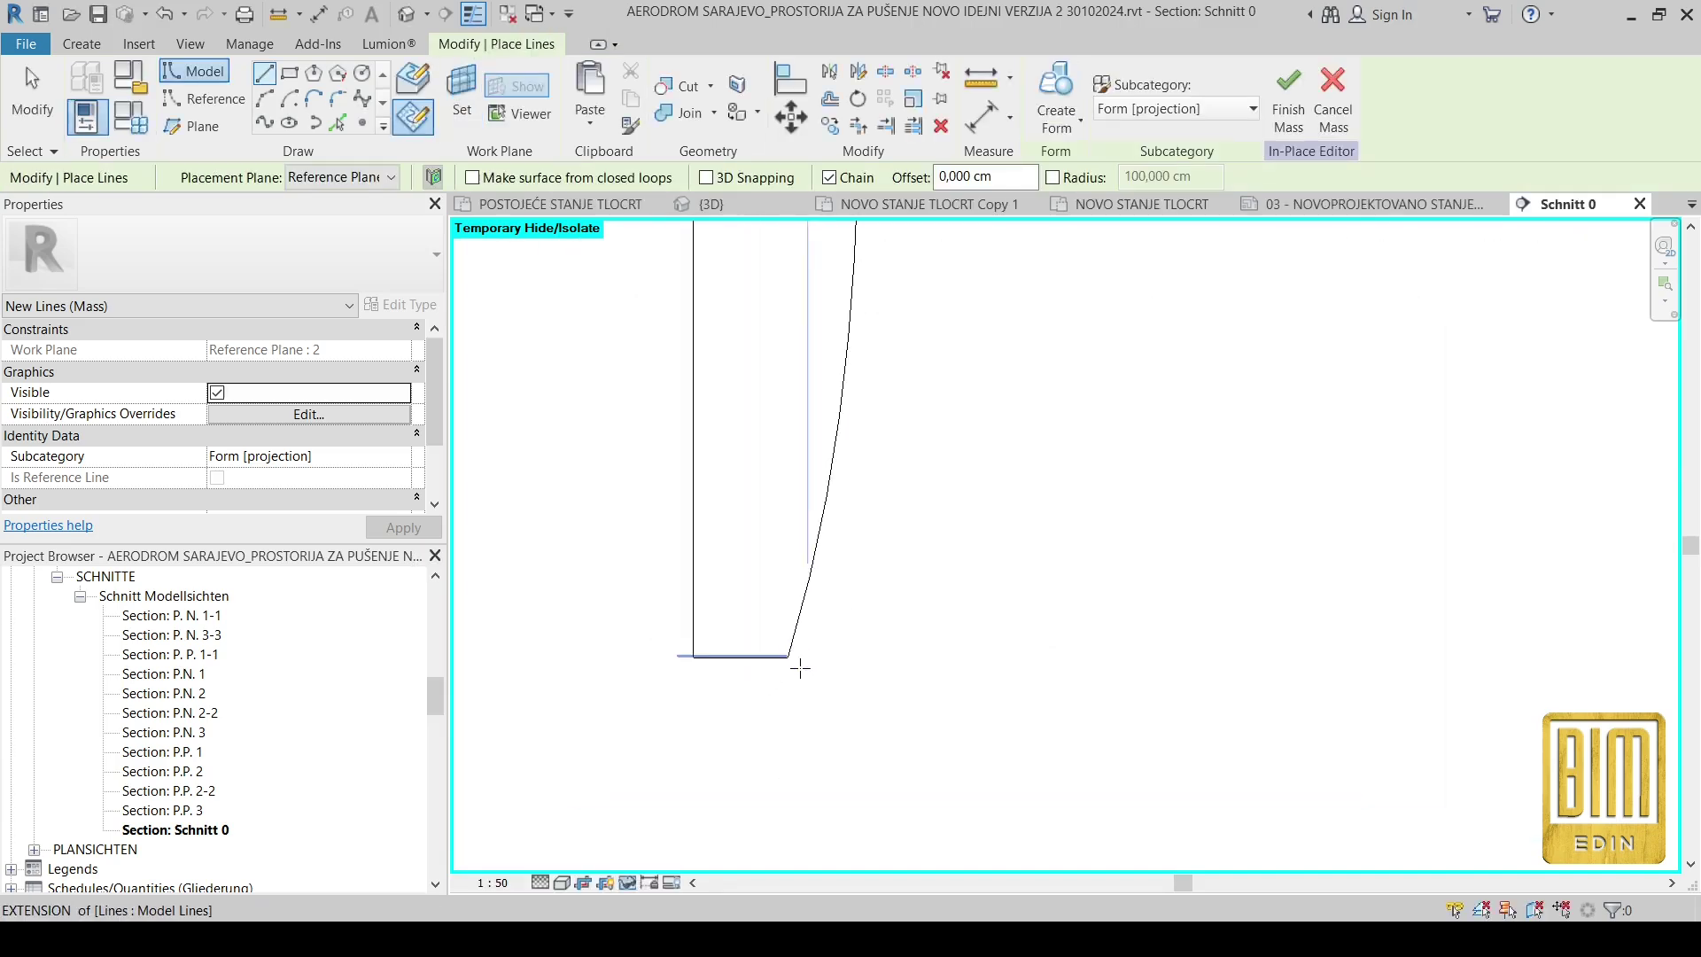
# Step: Draw the straight outer edges: bottom endpoint, top-left corner, top-right corner, and notch below
pyautogui.click(781, 652)
pyautogui.scroll(-10, 740, 684)
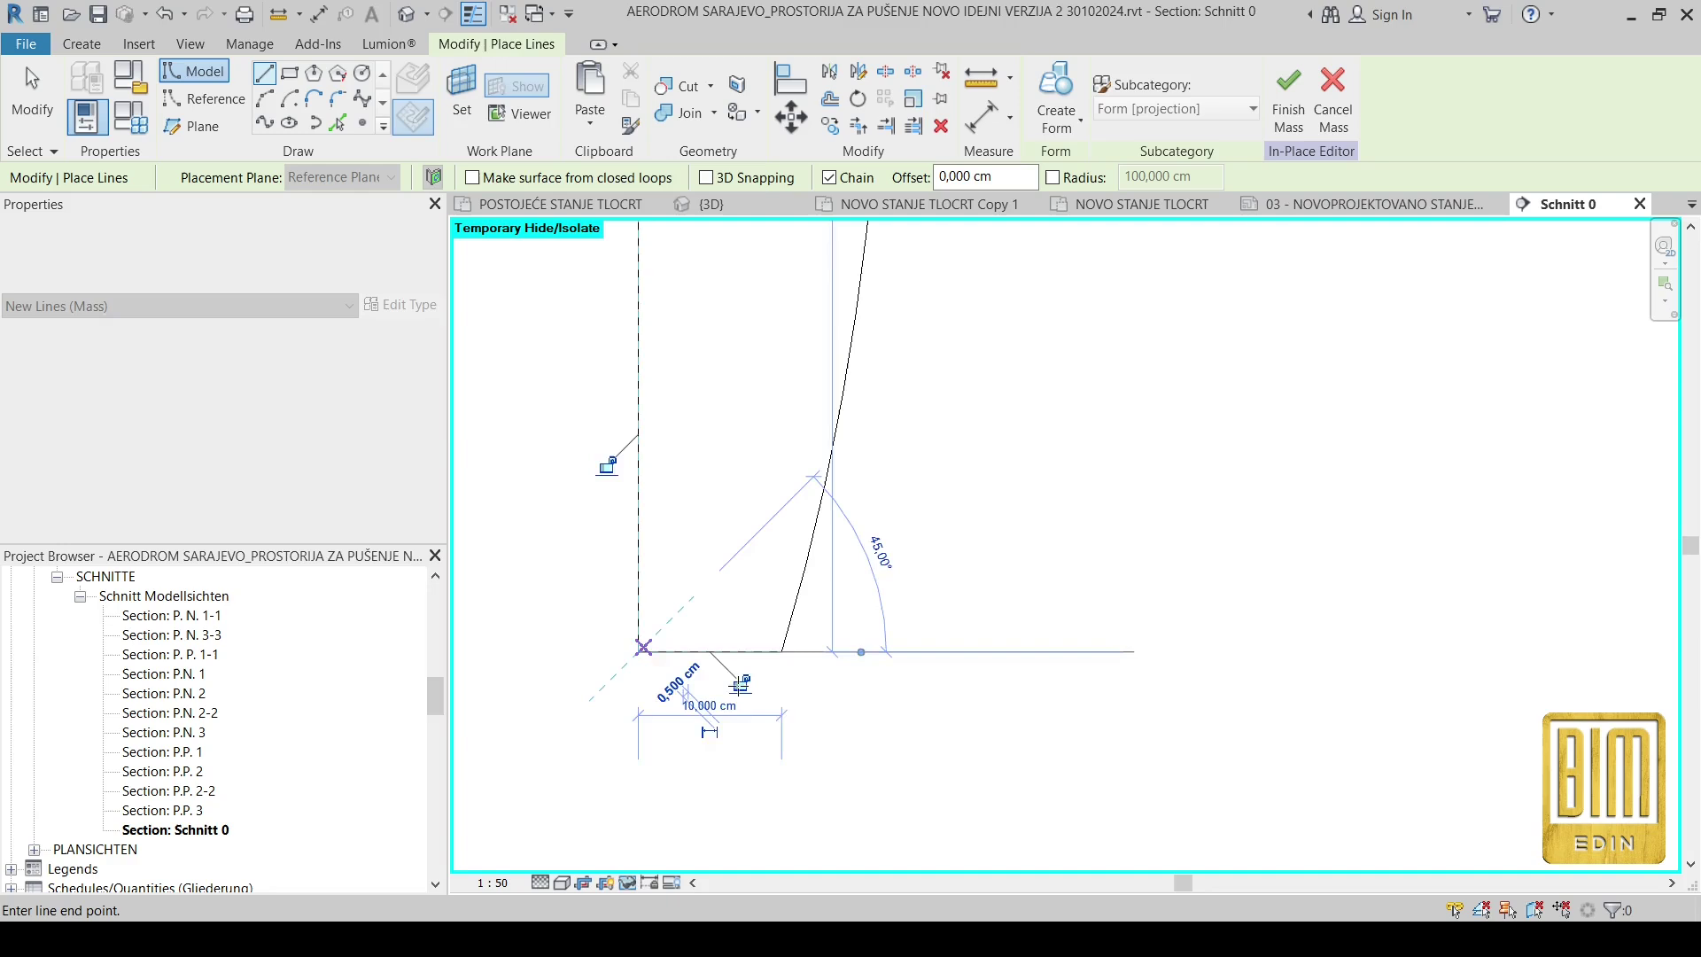
pyautogui.scroll(3, 740, 279)
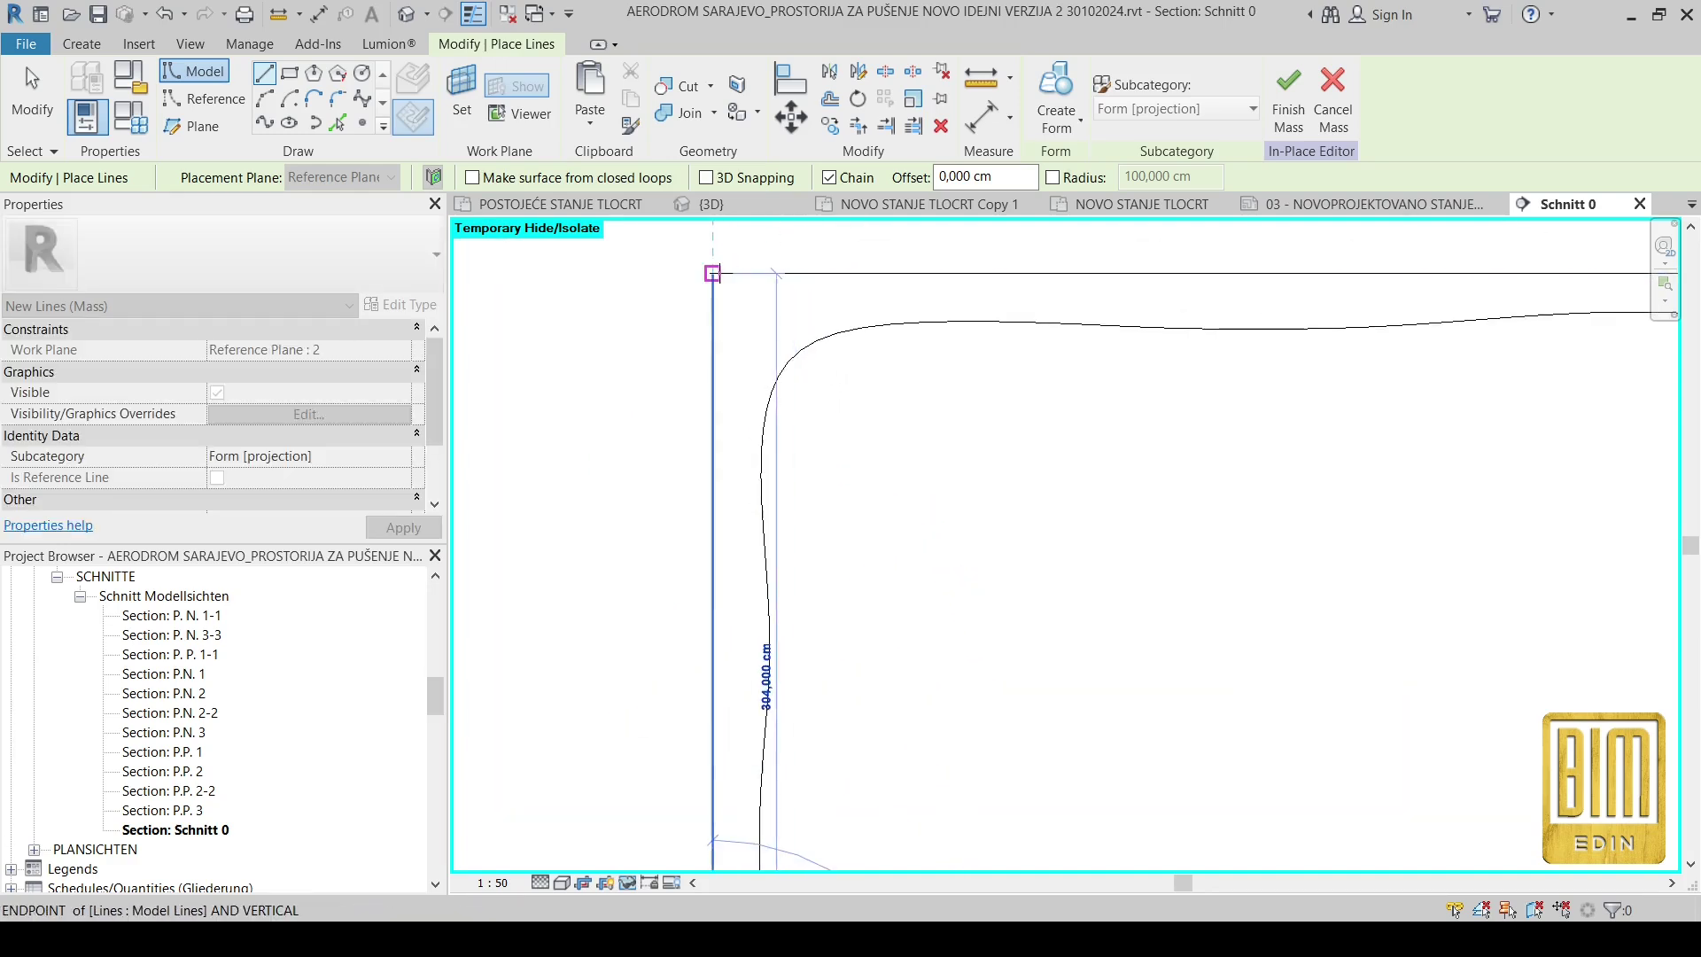
pyautogui.click(714, 274)
pyautogui.scroll(-3, 732, 292)
pyautogui.moveTo(1334, 299); pyautogui.dragTo(1152, 300, button='middle')
pyautogui.scroll(5, 1153, 300)
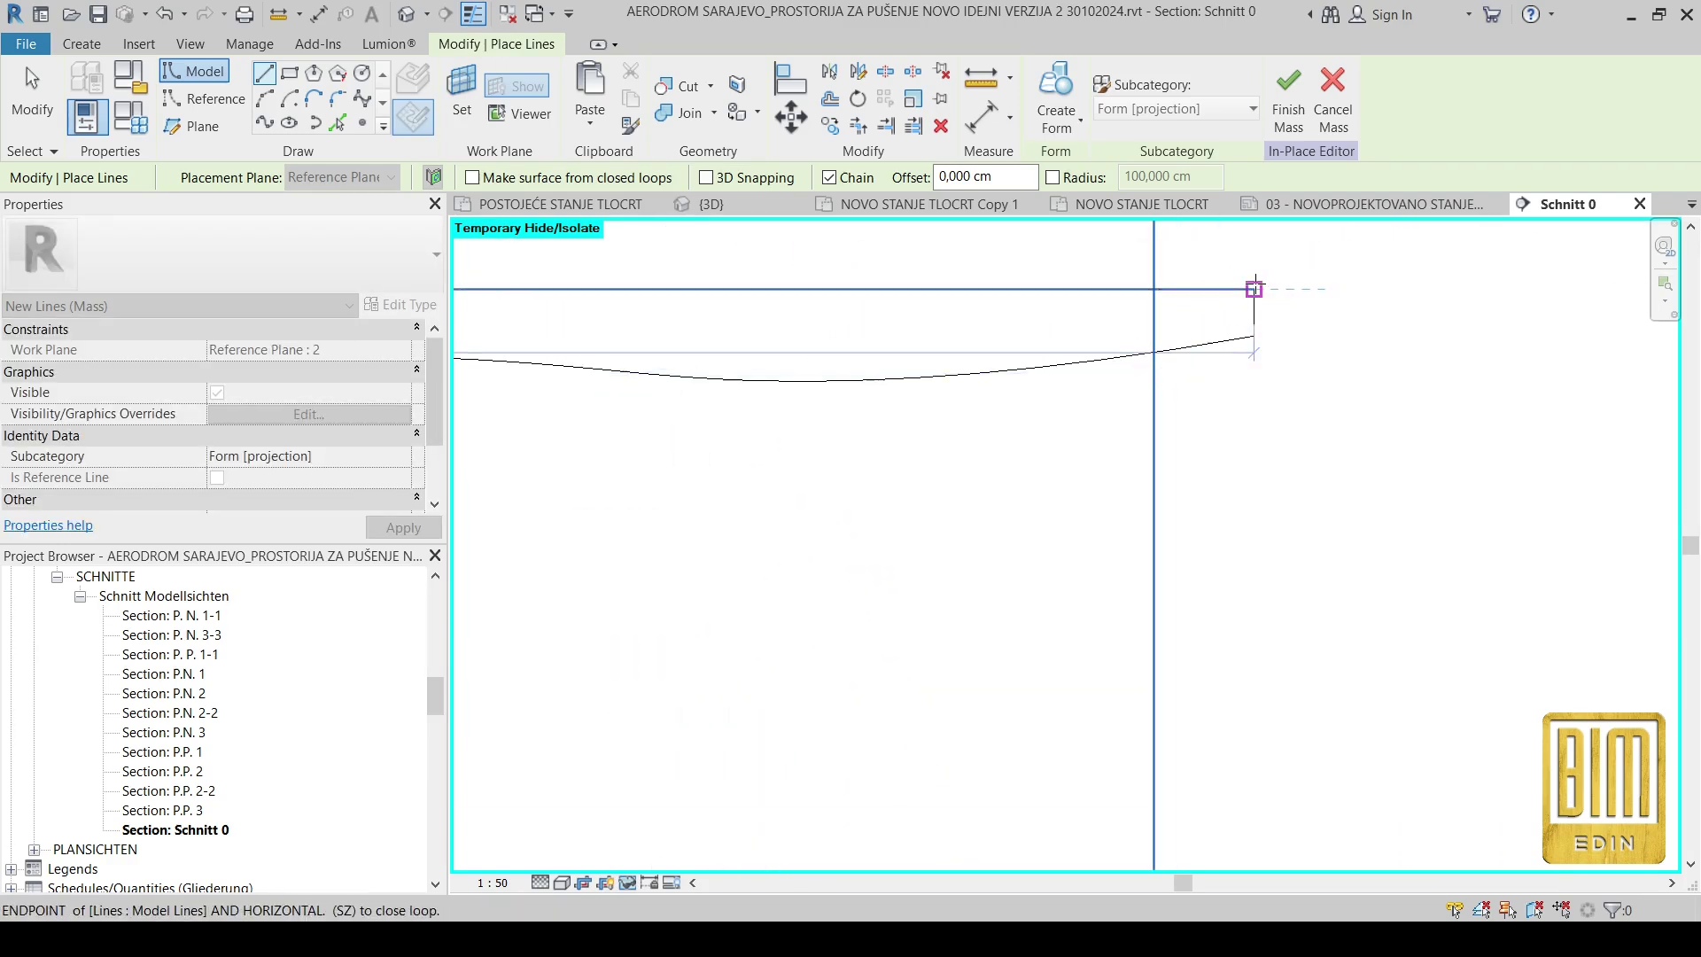
pyautogui.click(1252, 285)
pyautogui.click(1253, 335)
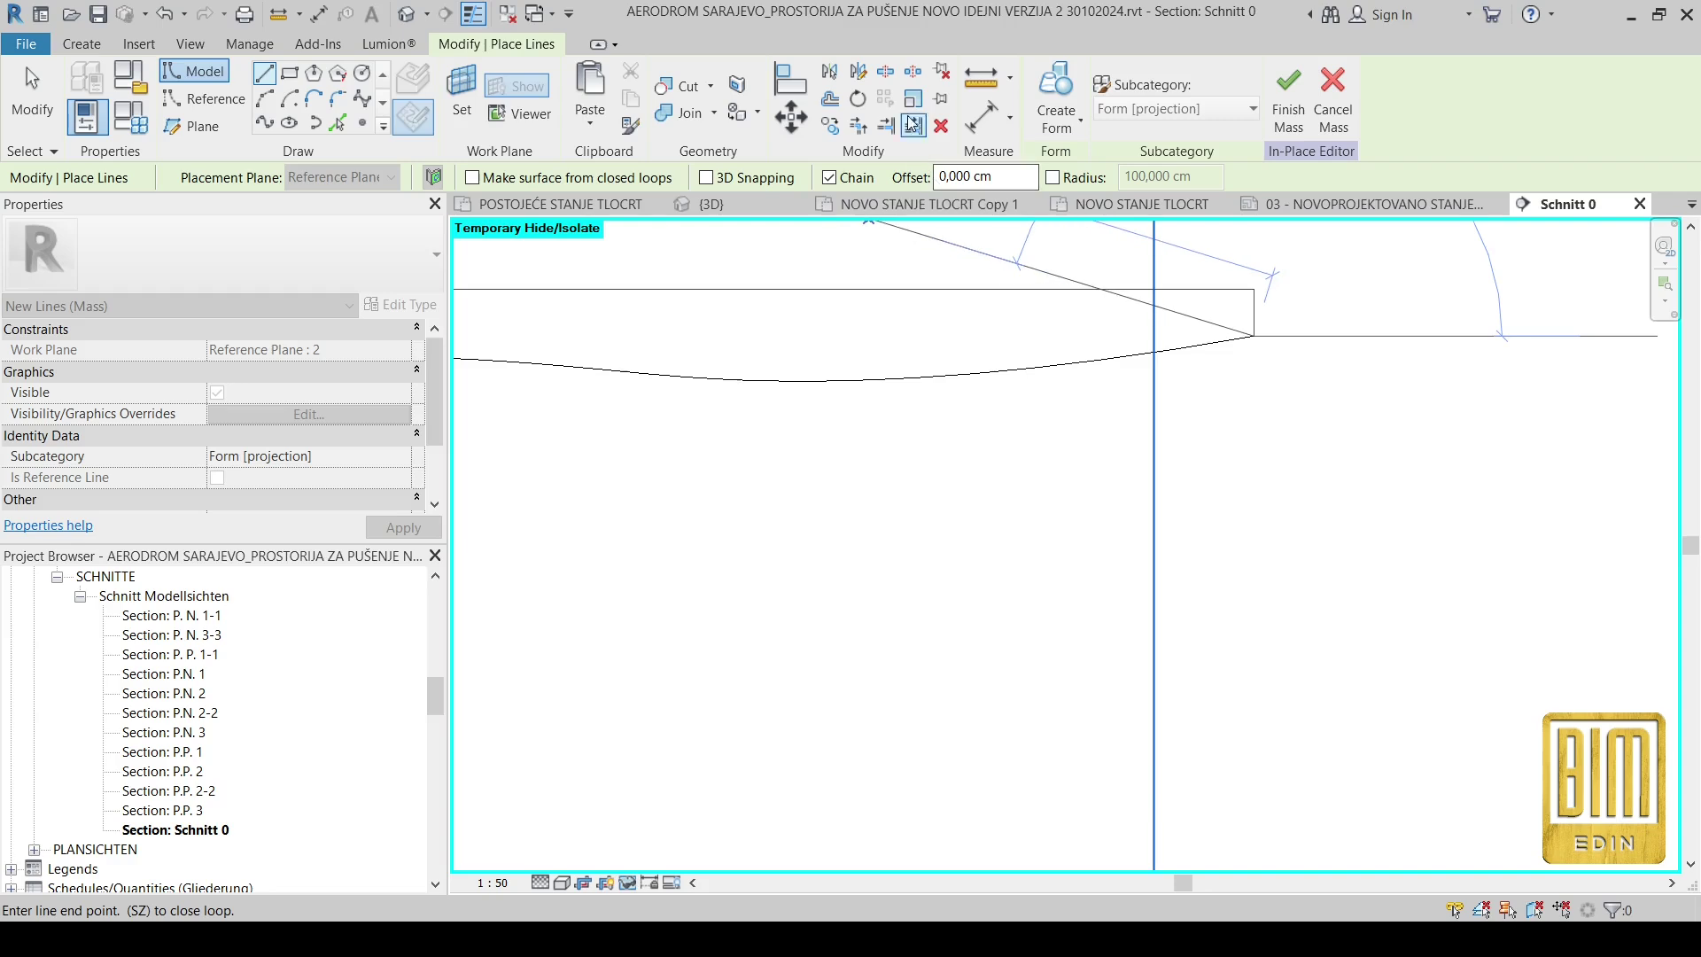
# Step: Start a spline and place wave points along the ceiling's inner edge
pyautogui.click(363, 98)
pyautogui.scroll(2, 1121, 345)
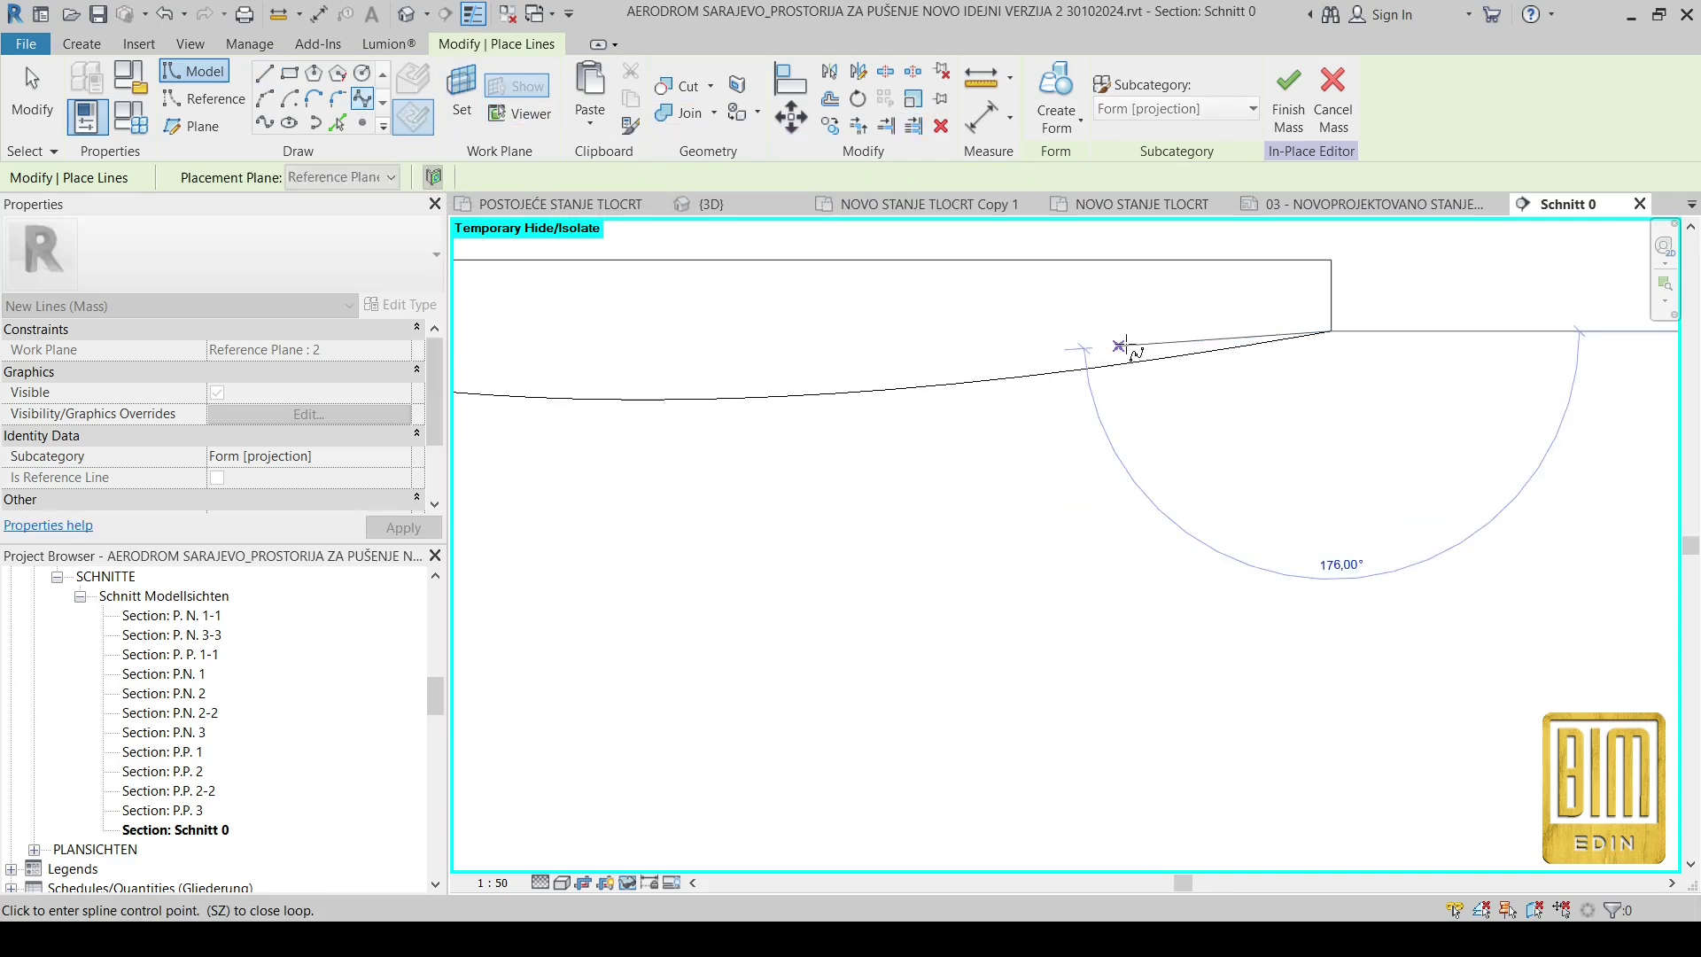
pyautogui.scroll(2, 1123, 347)
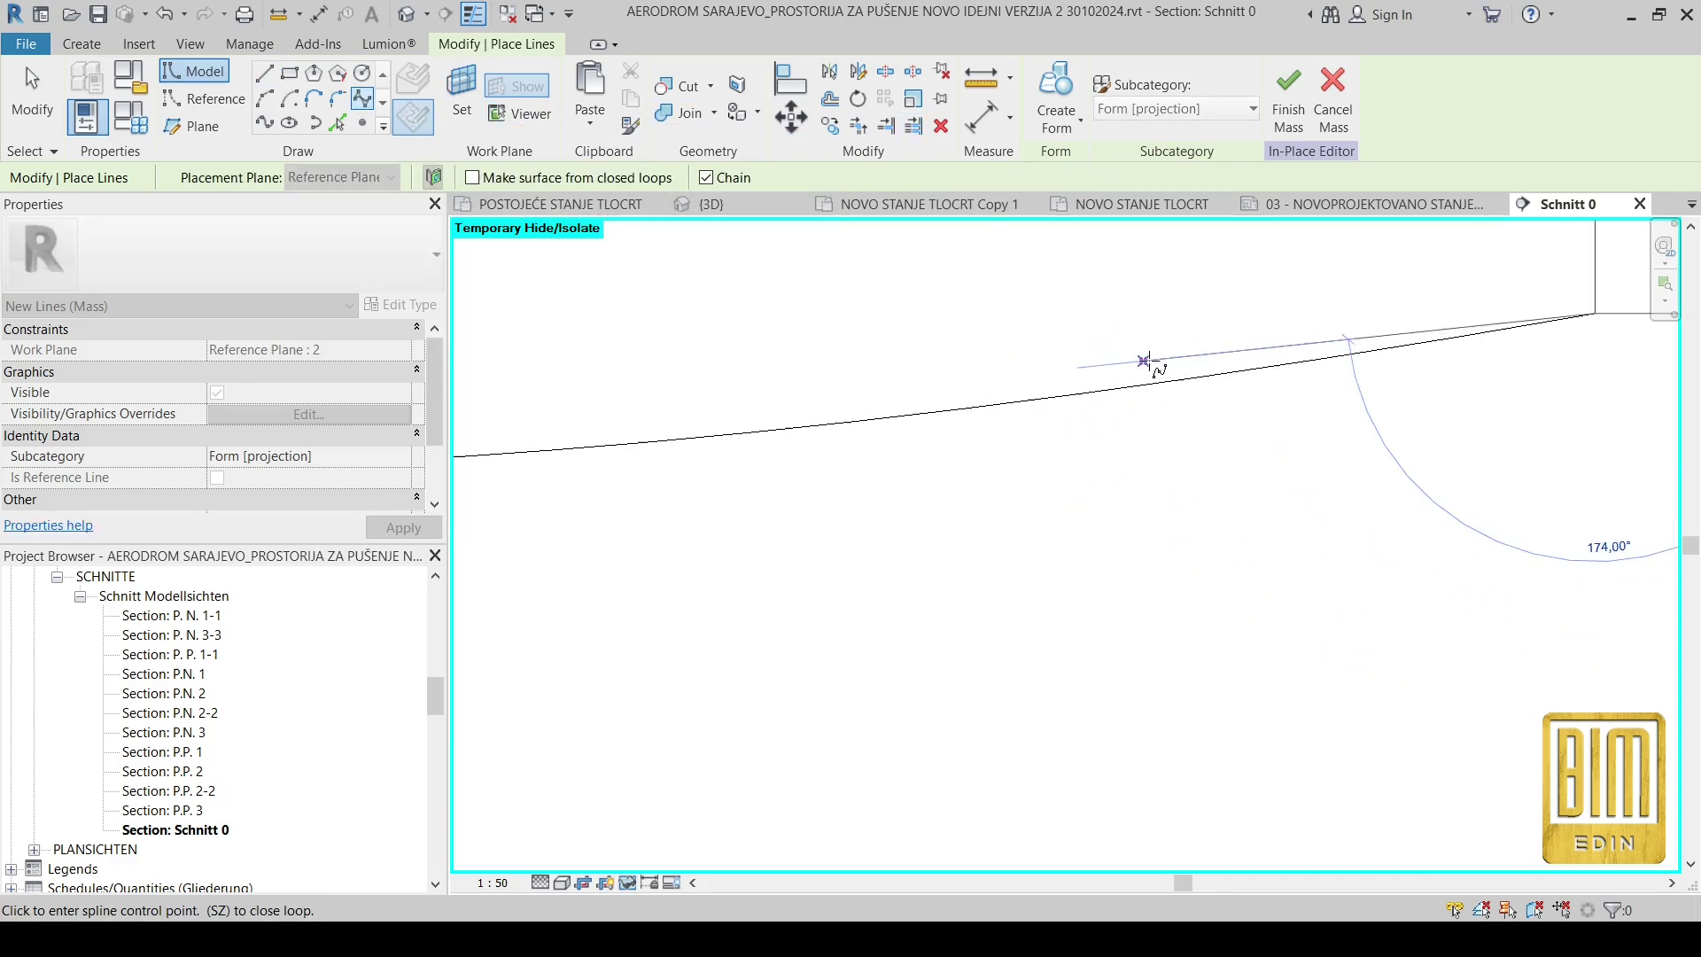
pyautogui.click(859, 378)
pyautogui.moveTo(846, 379); pyautogui.dragTo(1511, 398, button='middle')
pyautogui.scroll(-3, 1417, 396)
pyautogui.scroll(2, 1223, 391)
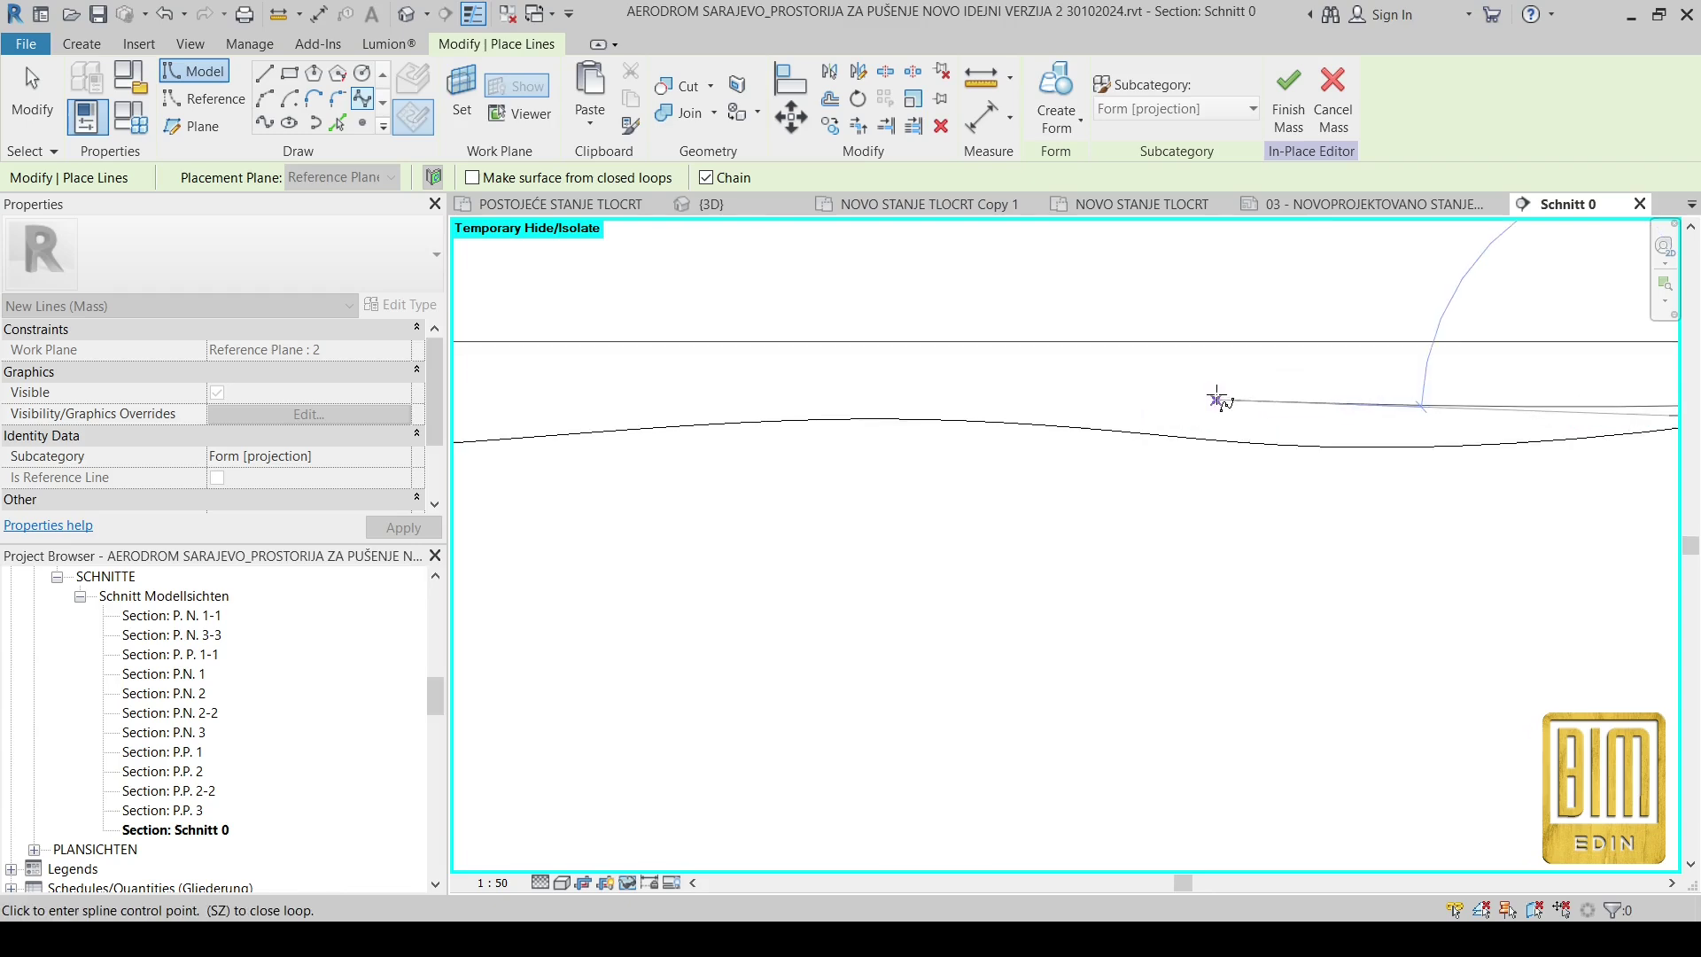
pyautogui.click(1213, 391)
pyautogui.click(900, 470)
pyautogui.moveTo(858, 473); pyautogui.dragTo(1172, 474, button='middle')
pyautogui.scroll(-2, 1150, 472)
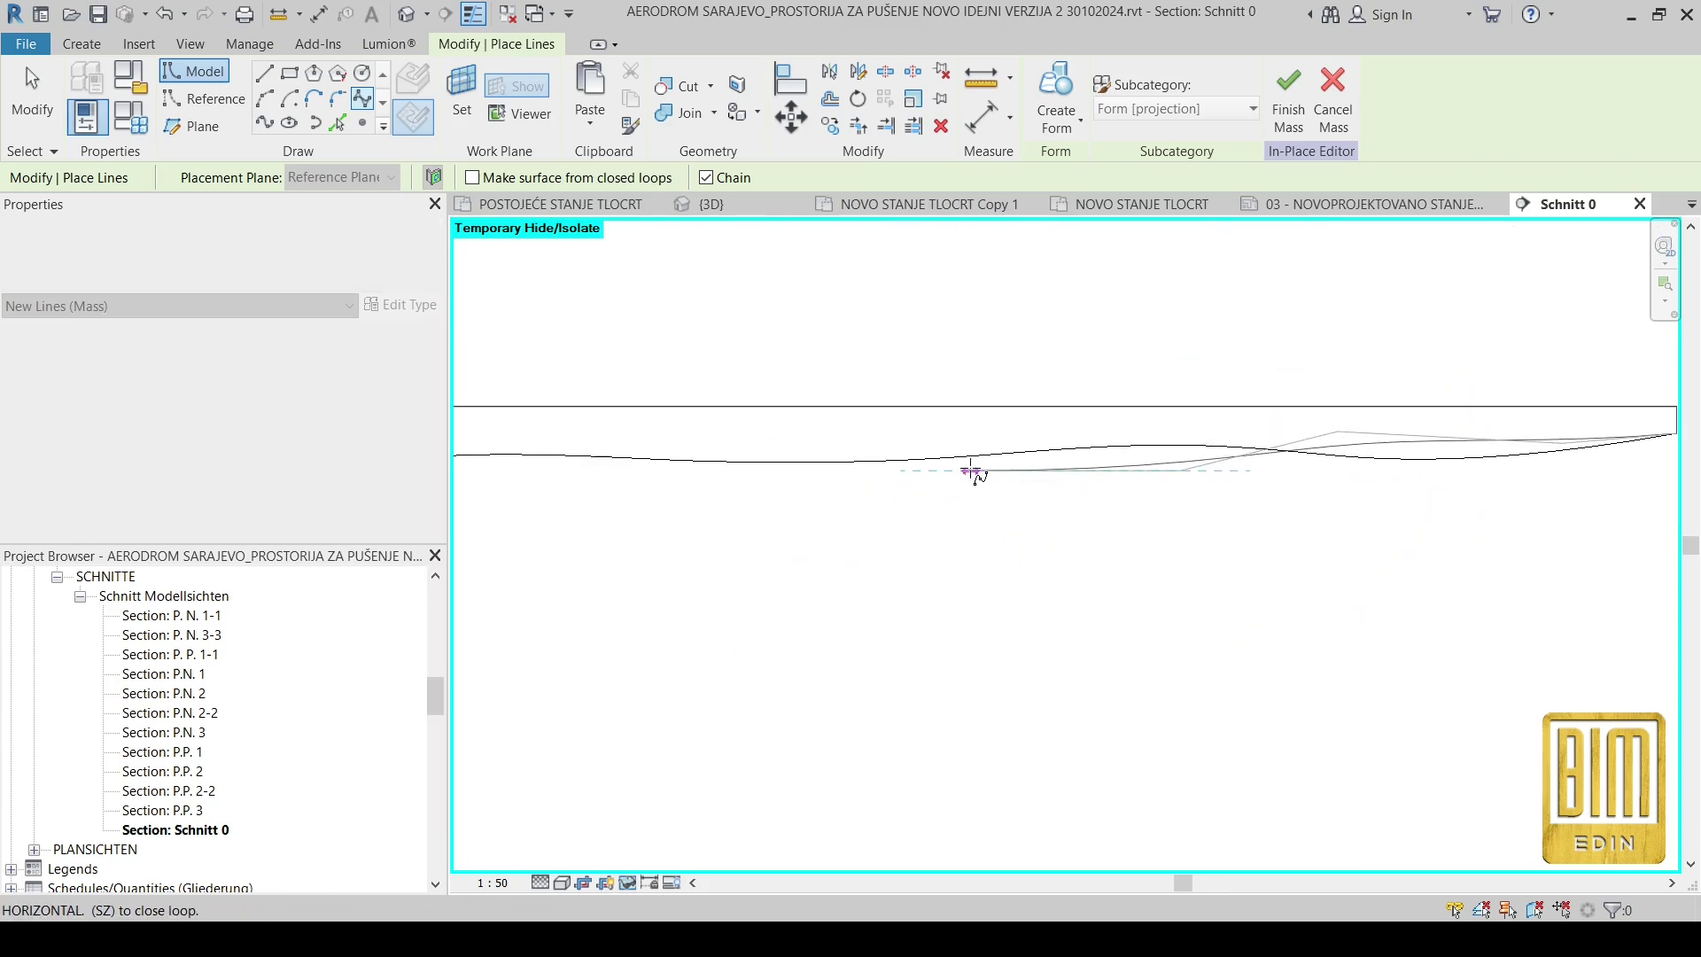
pyautogui.click(970, 470)
pyautogui.scroll(2, 953, 470)
pyautogui.moveTo(762, 429); pyautogui.dragTo(1367, 443, button='middle')
pyautogui.click(1298, 441)
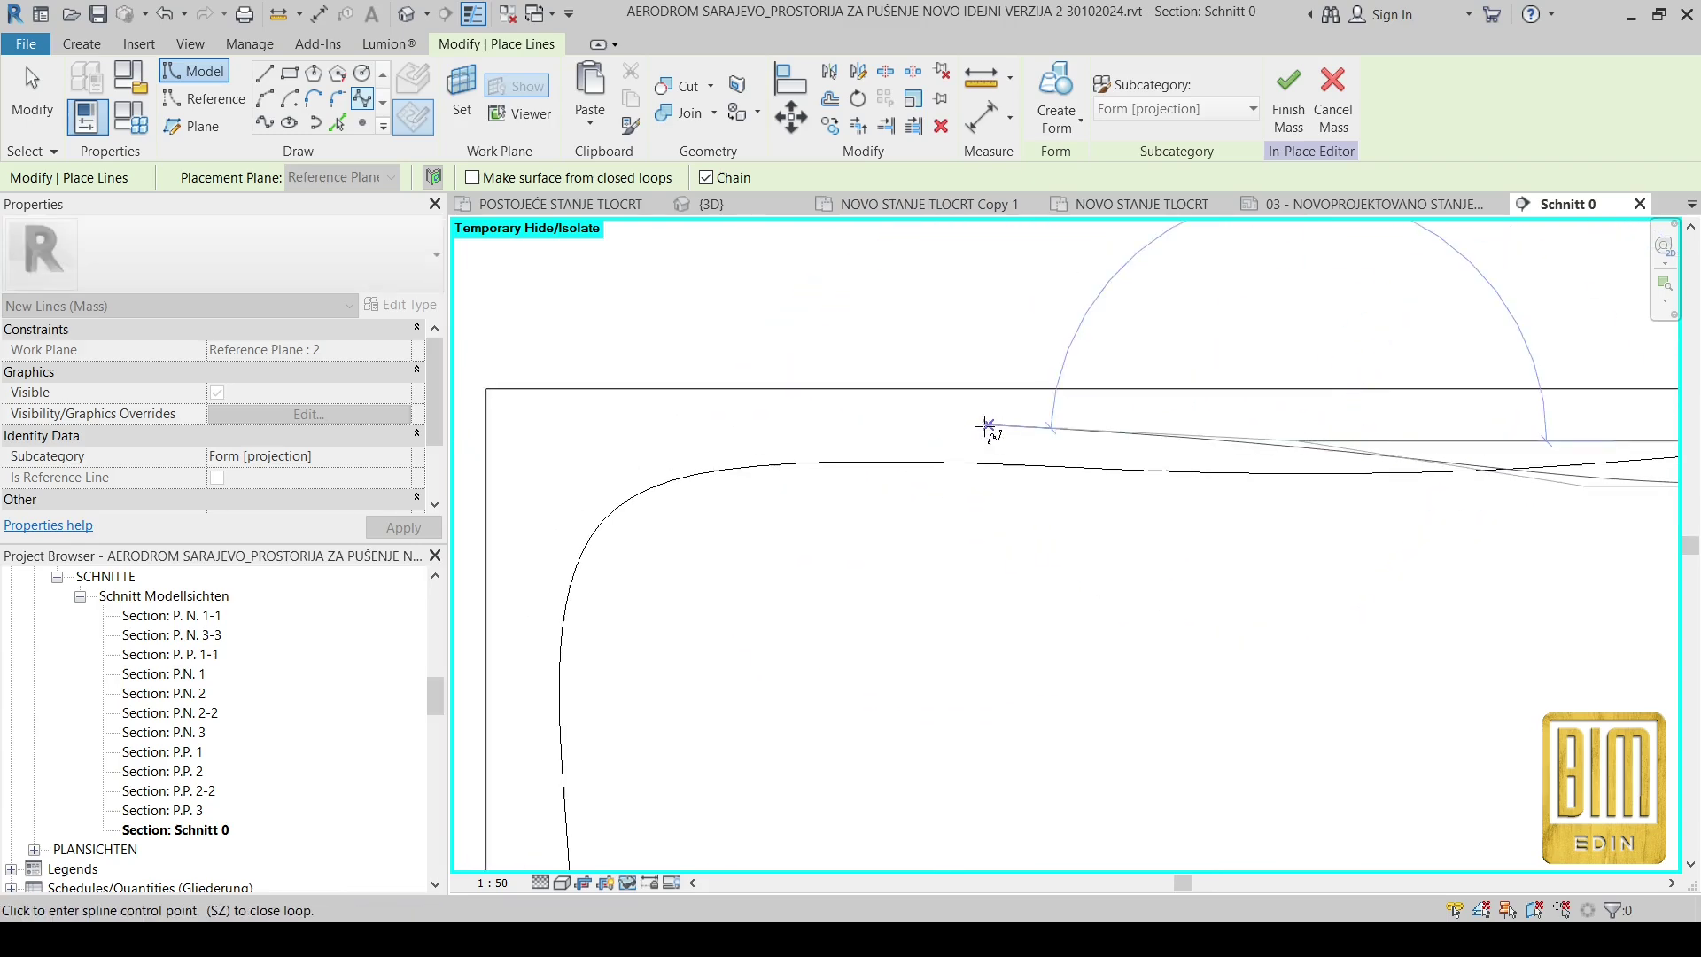
# Step: Continue the wavy spline around the inner corner and down the wall to the bottom corner
pyautogui.scroll(2, 673, 498)
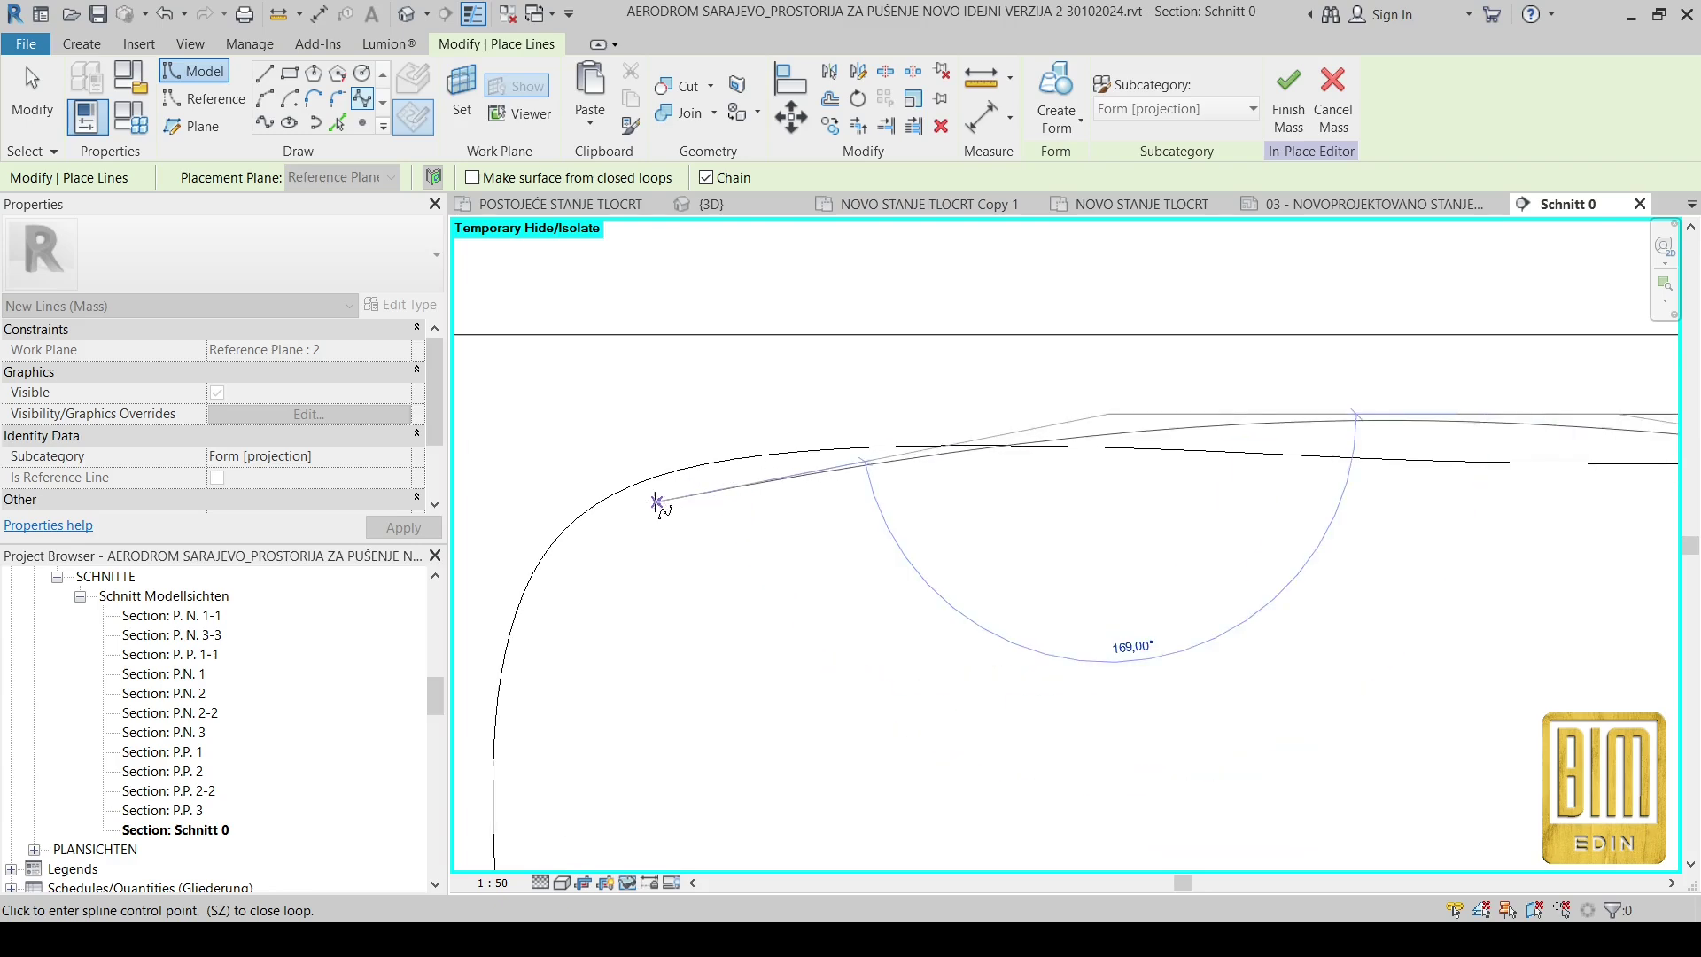
pyautogui.scroll(2, 628, 346)
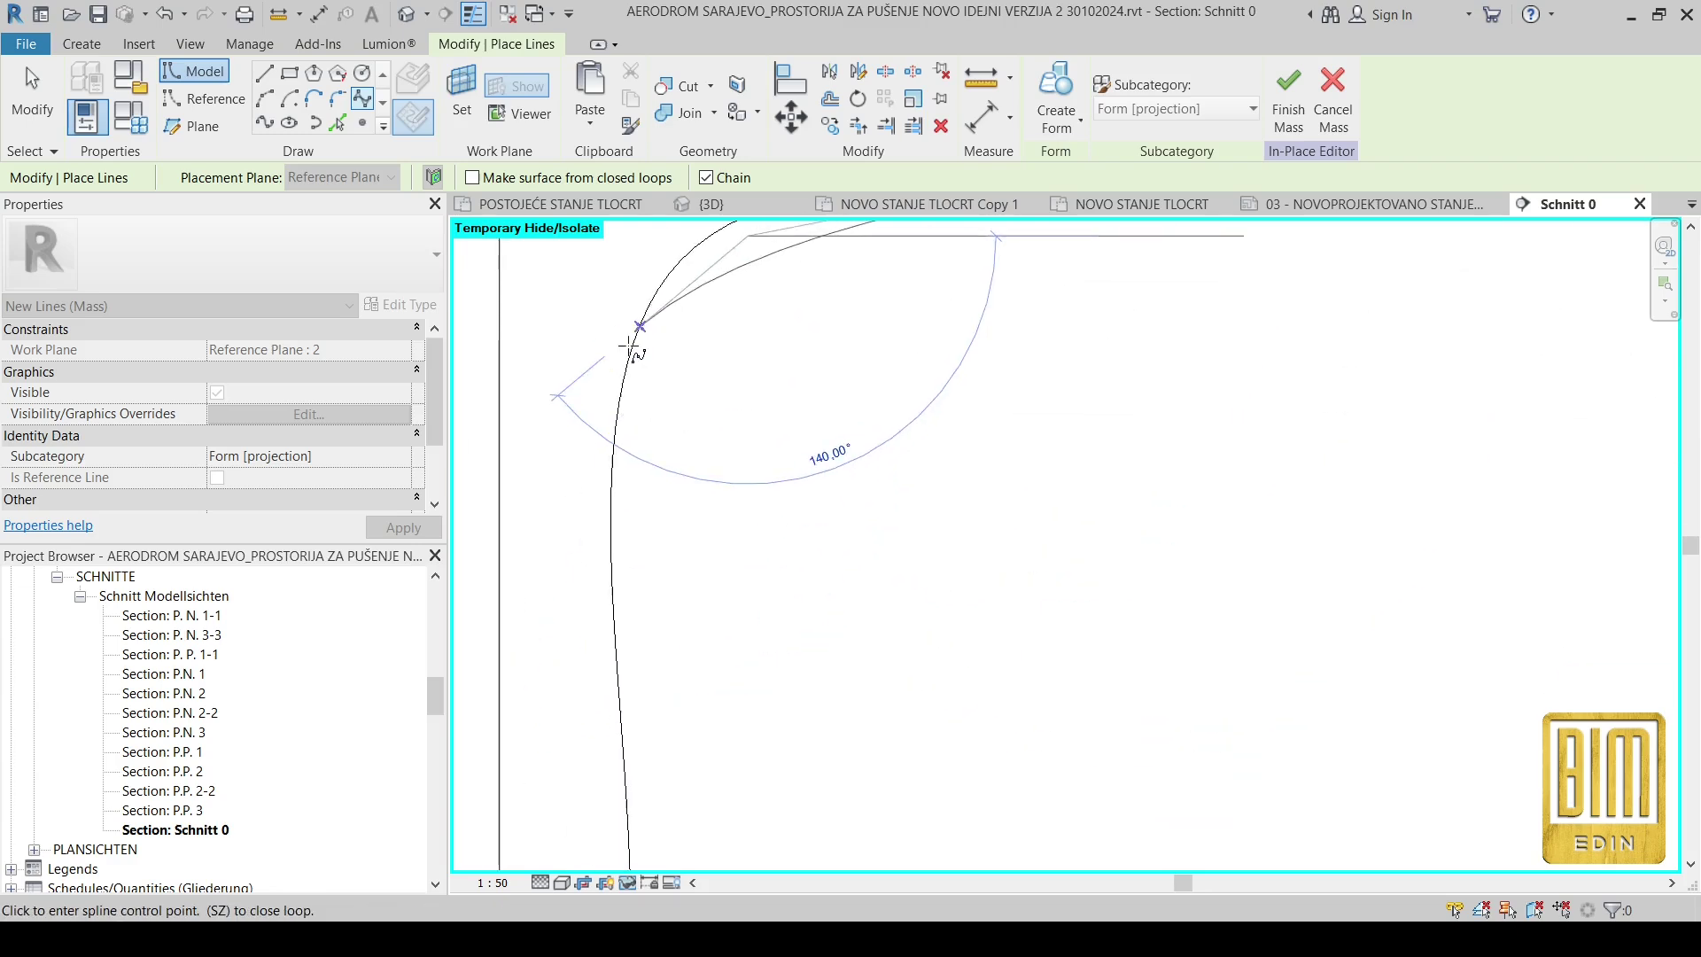
pyautogui.click(667, 304)
pyautogui.click(594, 530)
pyautogui.moveTo(621, 666); pyautogui.dragTo(642, 228, button='middle')
pyautogui.scroll(-2, 629, 248)
pyautogui.click(623, 377)
pyautogui.click(653, 571)
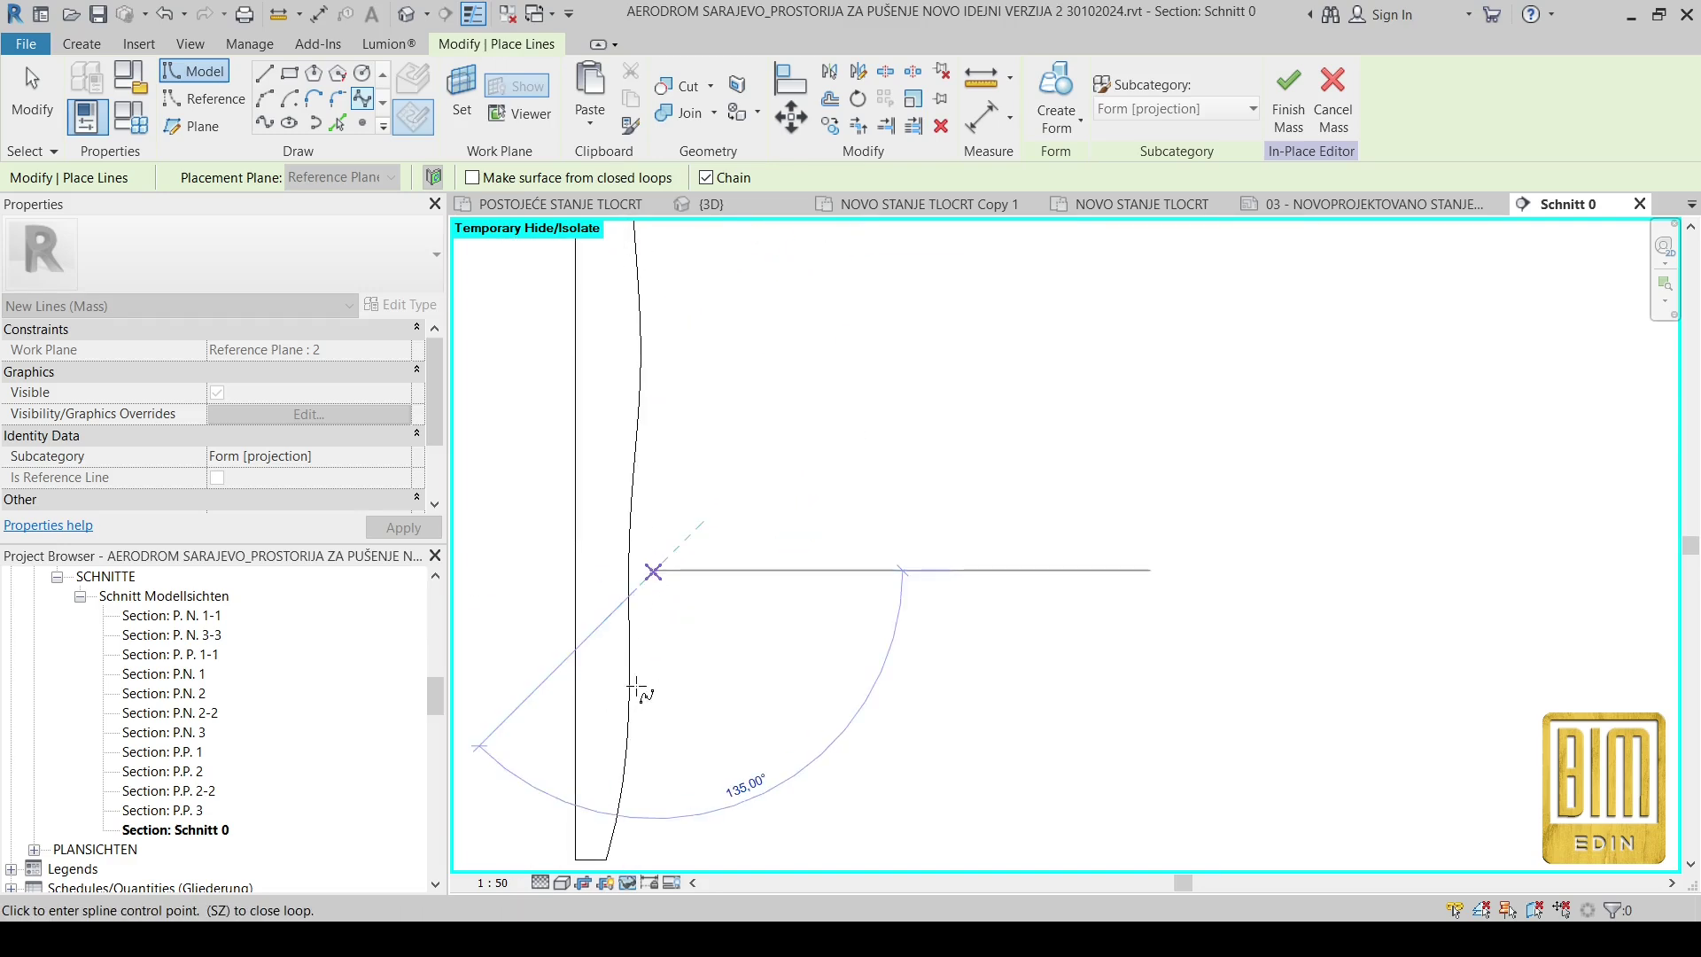
pyautogui.click(607, 749)
pyautogui.moveTo(610, 815); pyautogui.dragTo(656, 568, button='middle')
pyautogui.scroll(3, 637, 638)
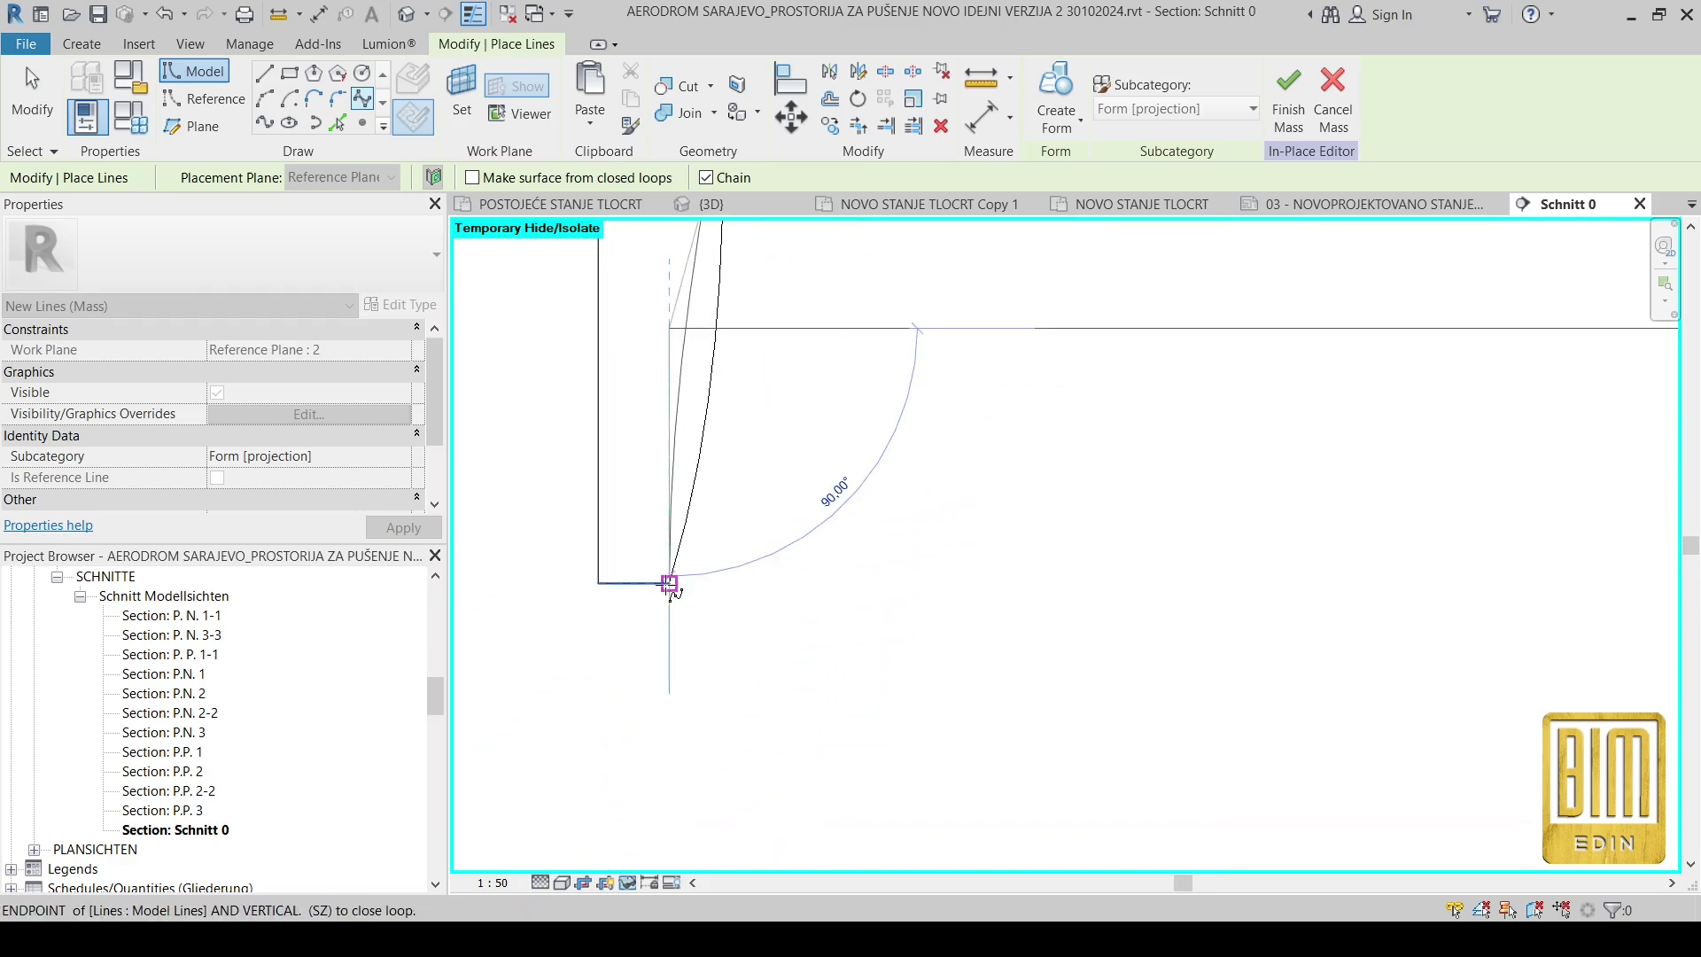
pyautogui.click(672, 581)
pyautogui.press('Escape')
pyautogui.scroll(-2, 727, 621)
pyautogui.scroll(-4, 727, 624)
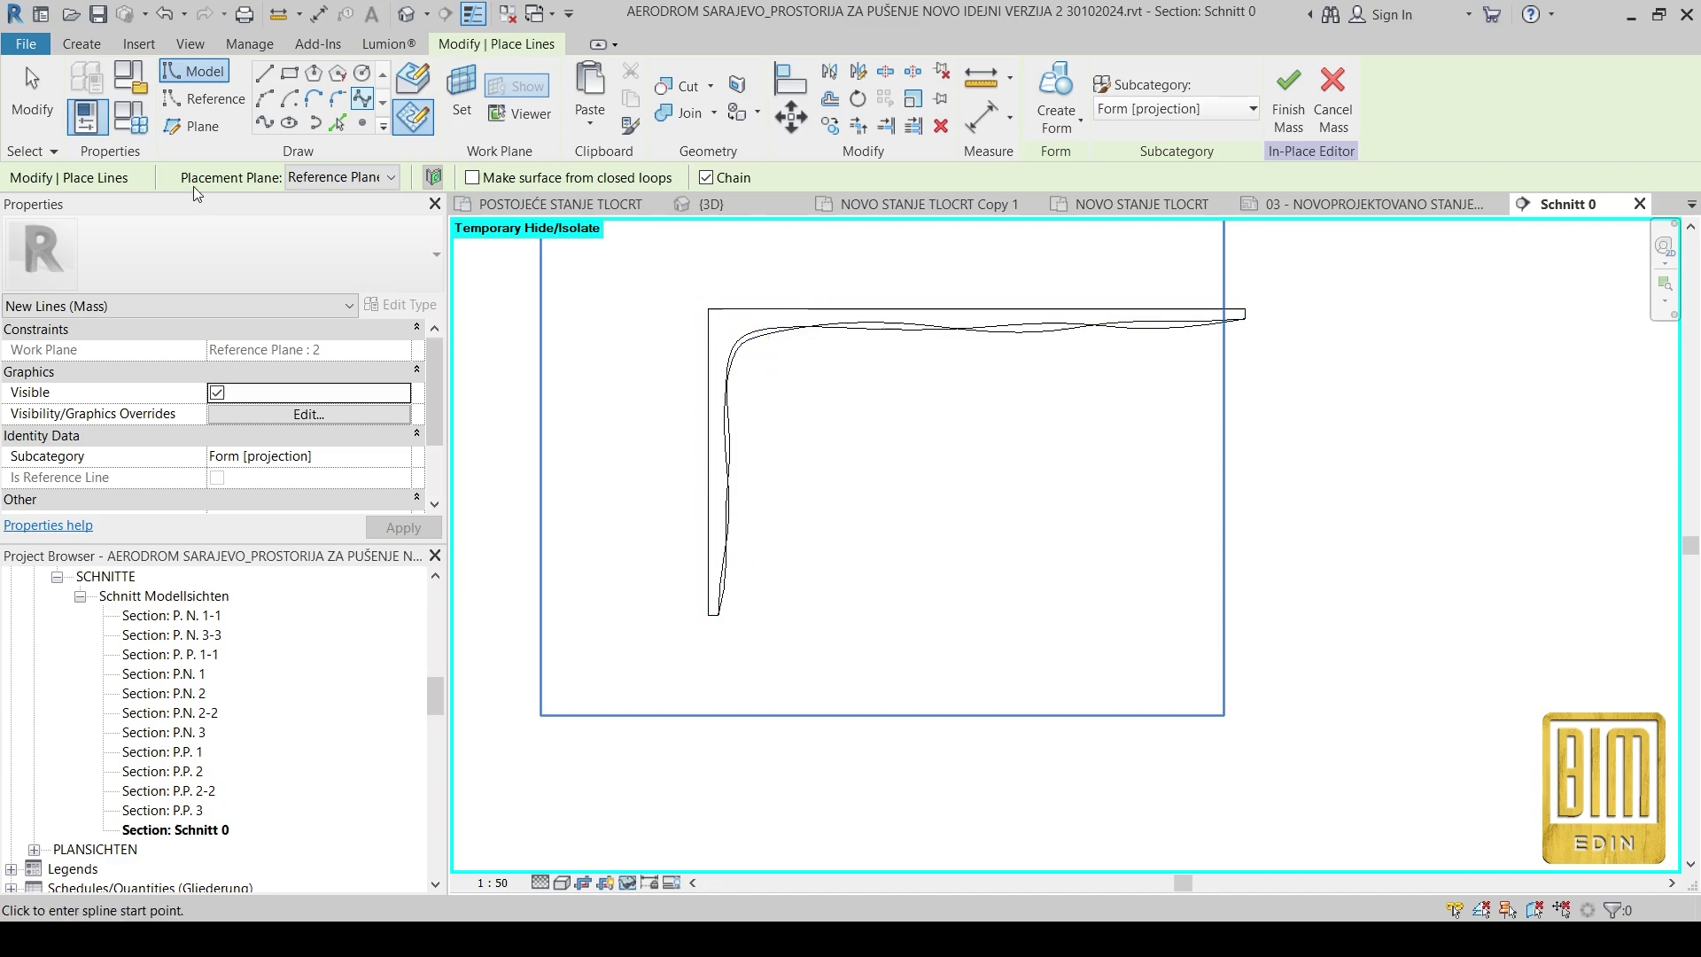
# Step: On Reference Plane : 3, draw the outer lines: 10 cm up, 40 cm across, 10 cm down
pyautogui.click(348, 177)
pyautogui.click(336, 293)
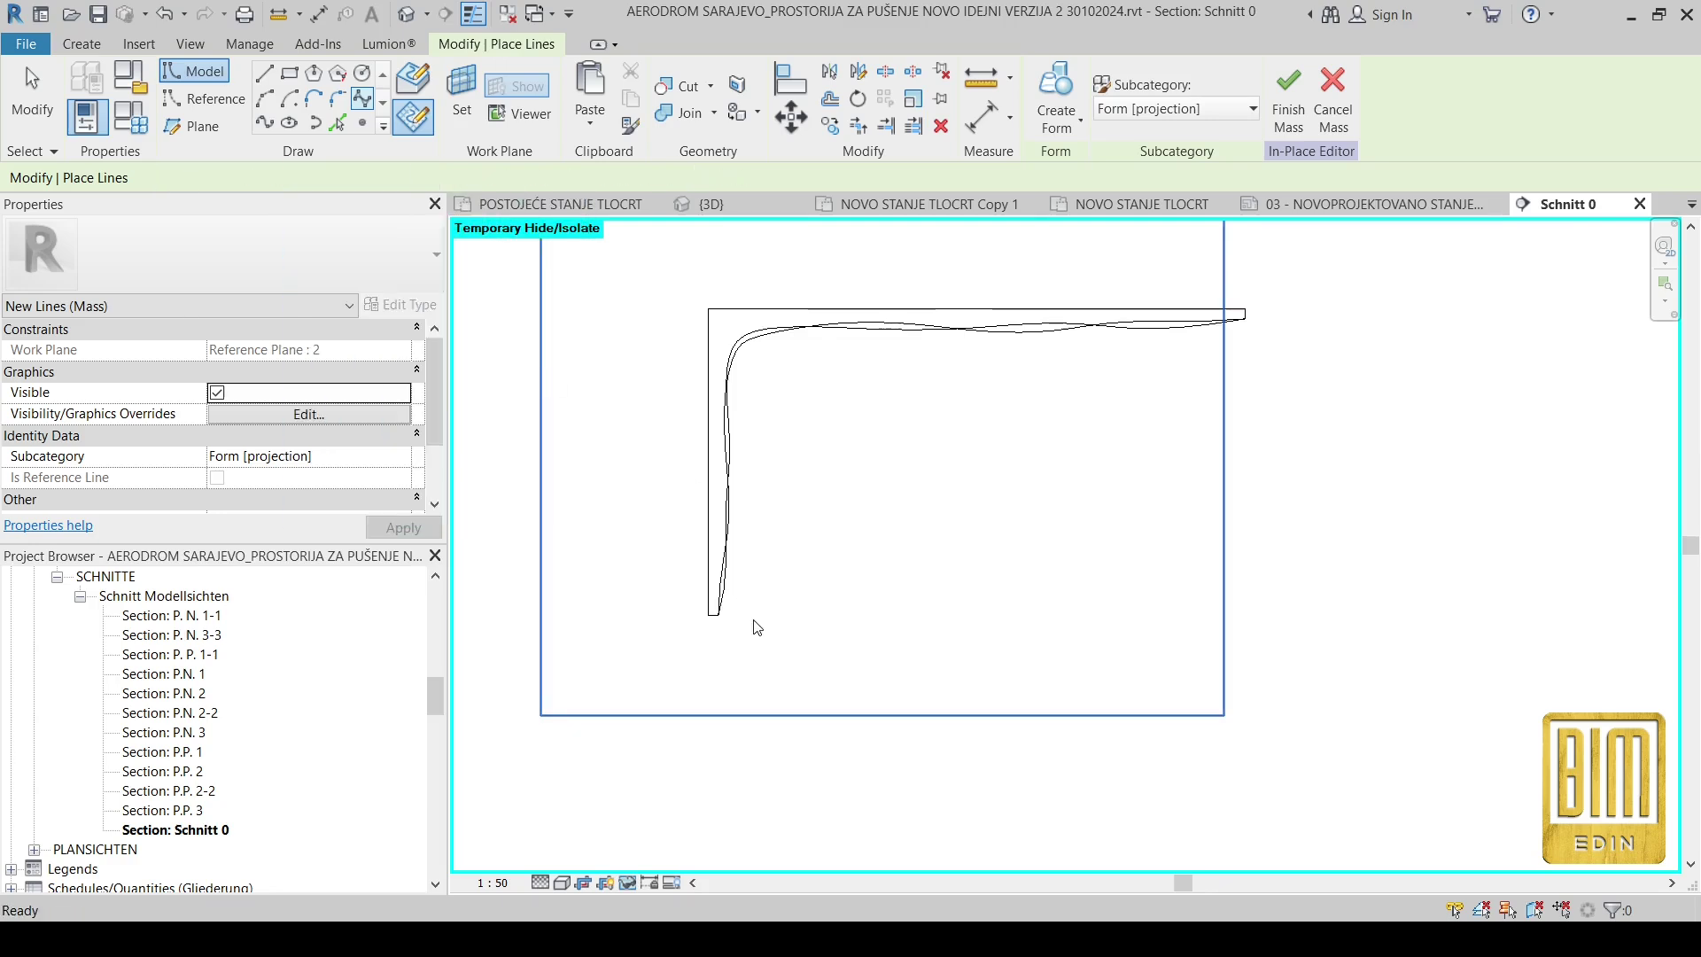
pyautogui.scroll(6, 709, 607)
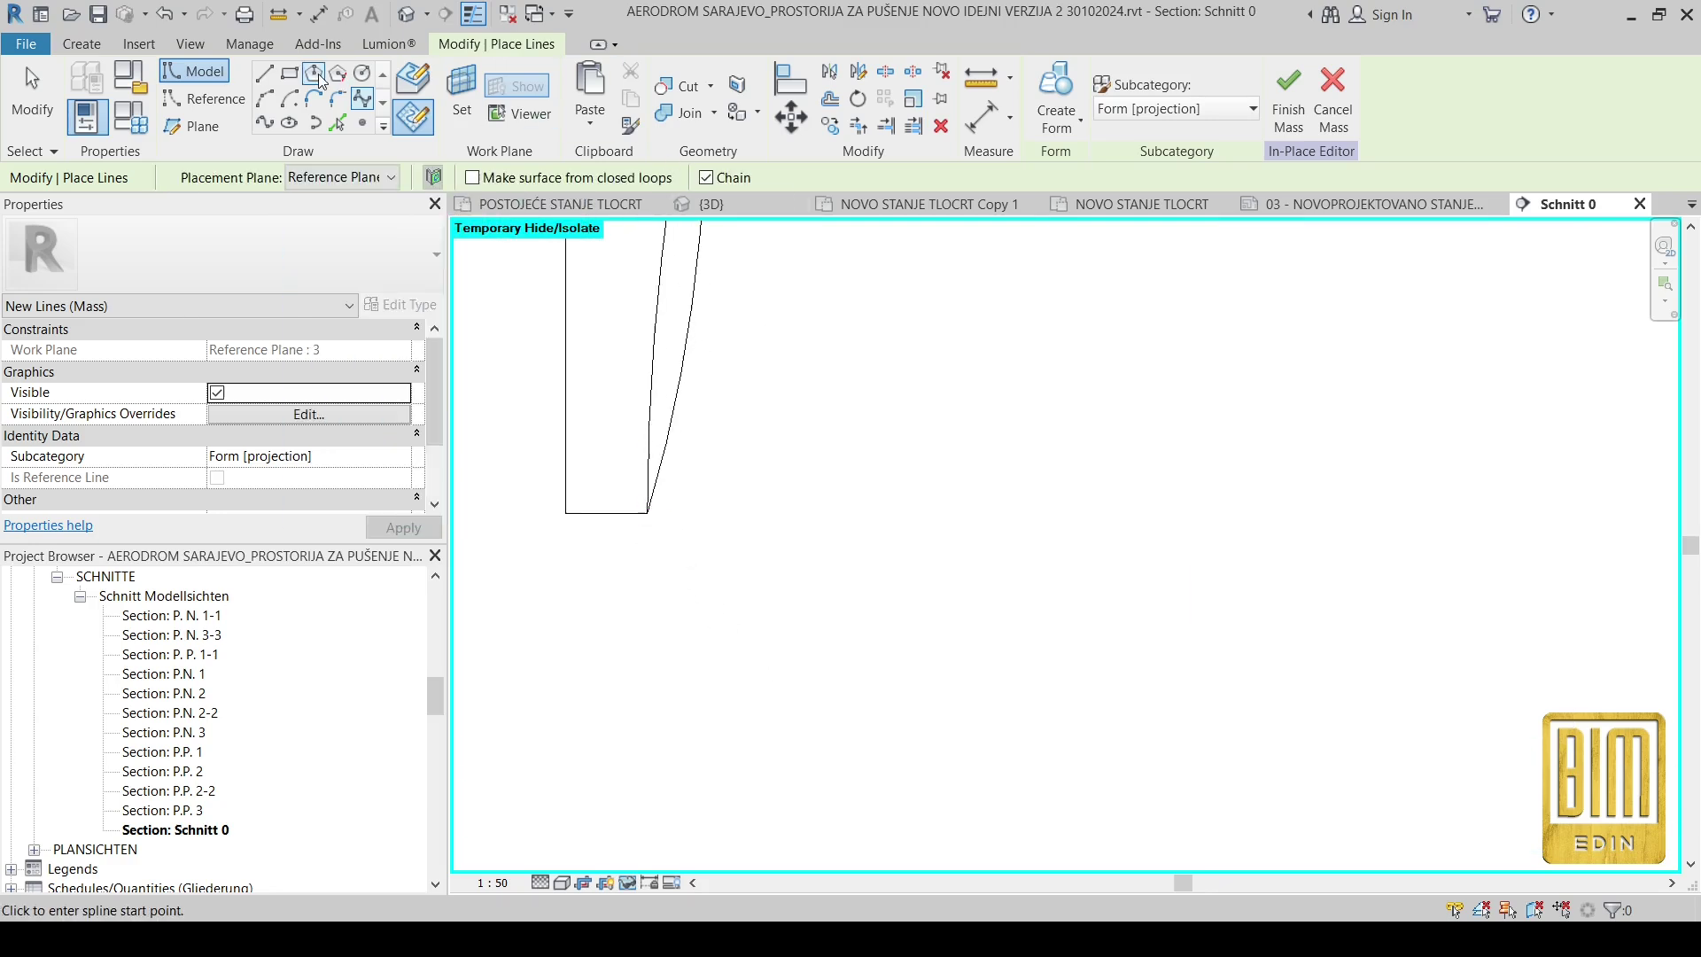
pyautogui.click(268, 75)
pyautogui.click(646, 514)
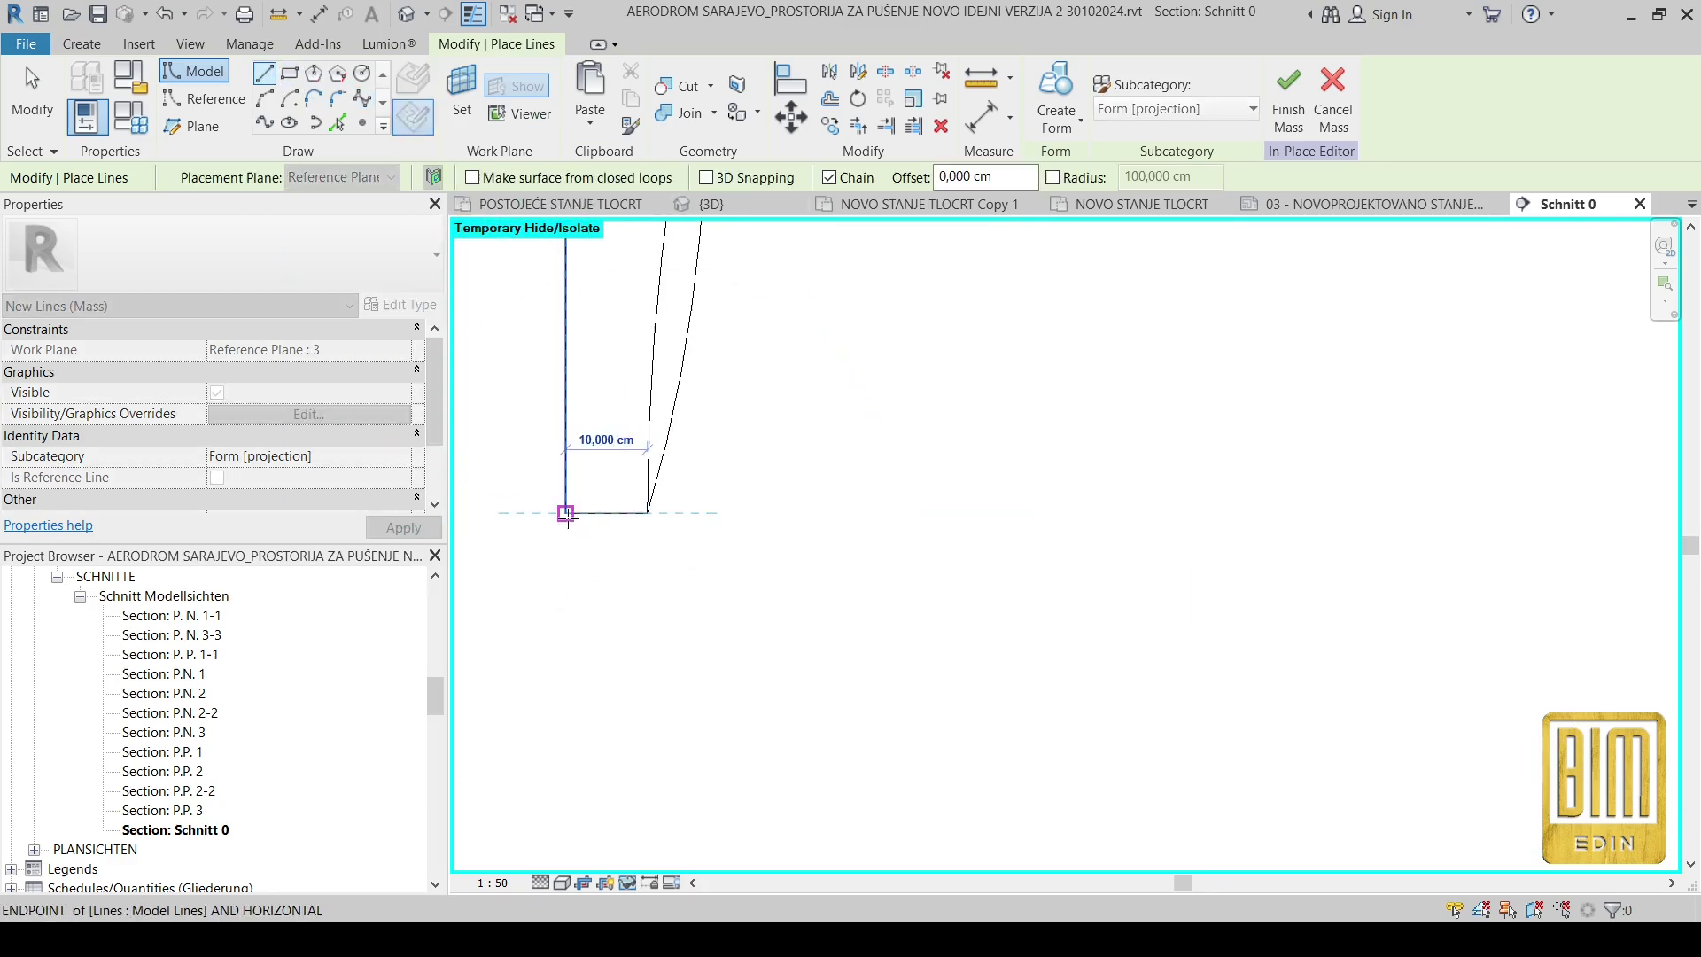
pyautogui.scroll(5, 651, 608)
pyautogui.click(628, 440)
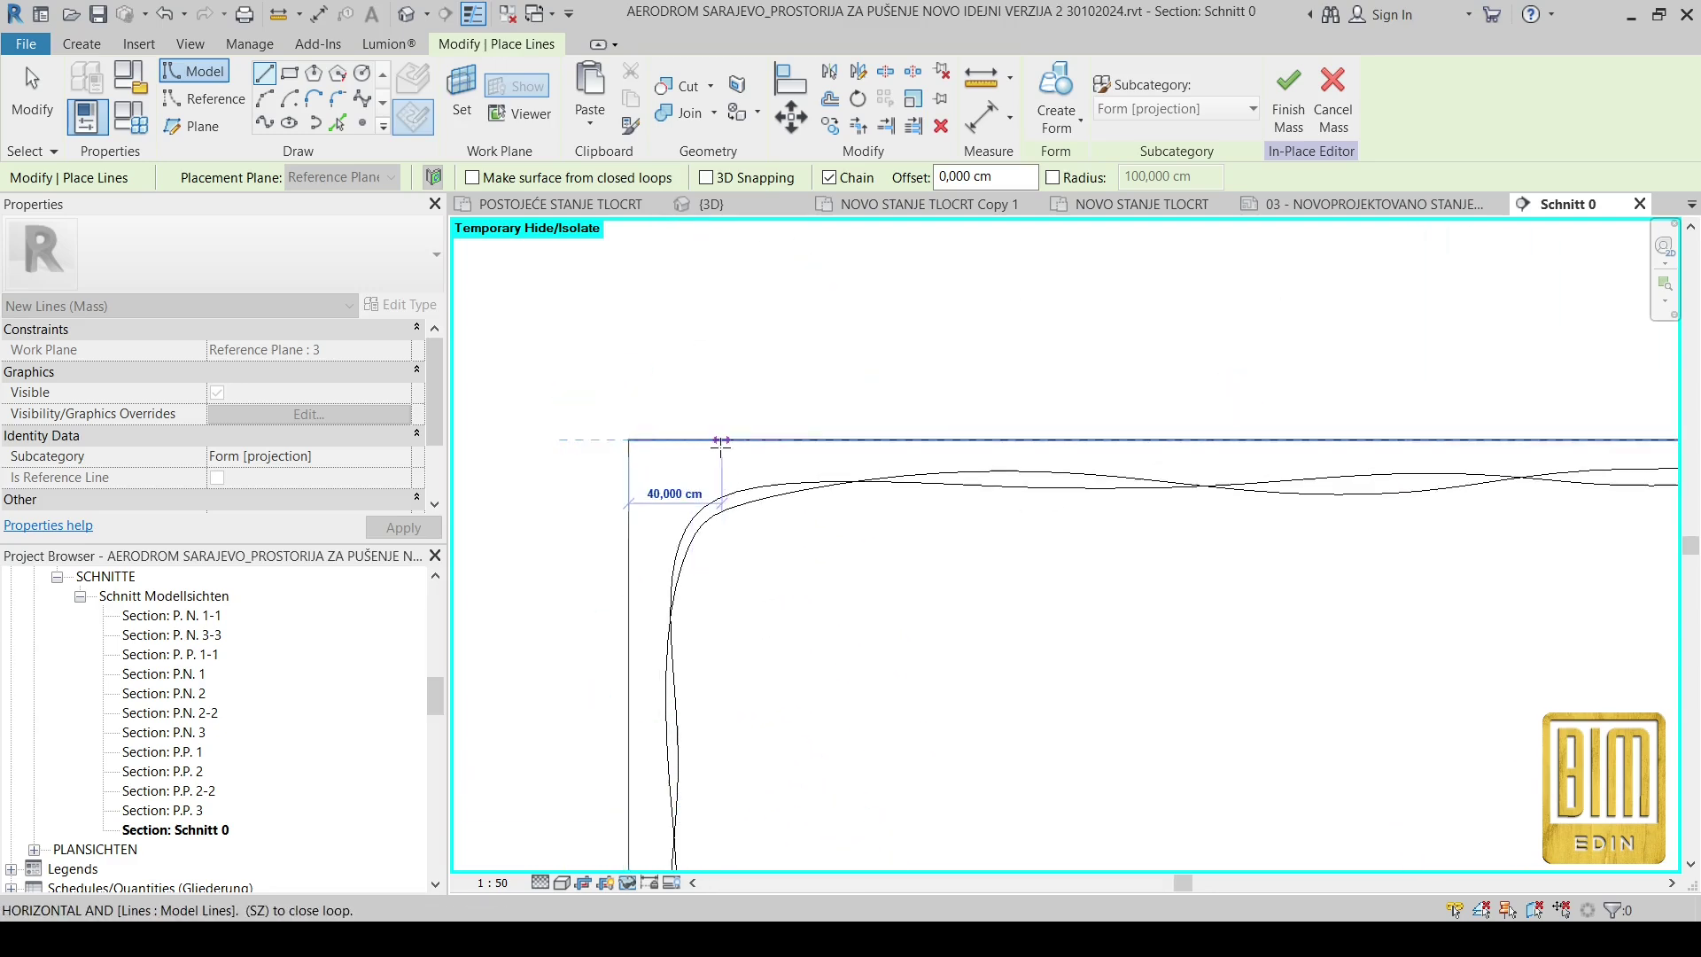
pyautogui.click(1290, 445)
pyautogui.click(1292, 472)
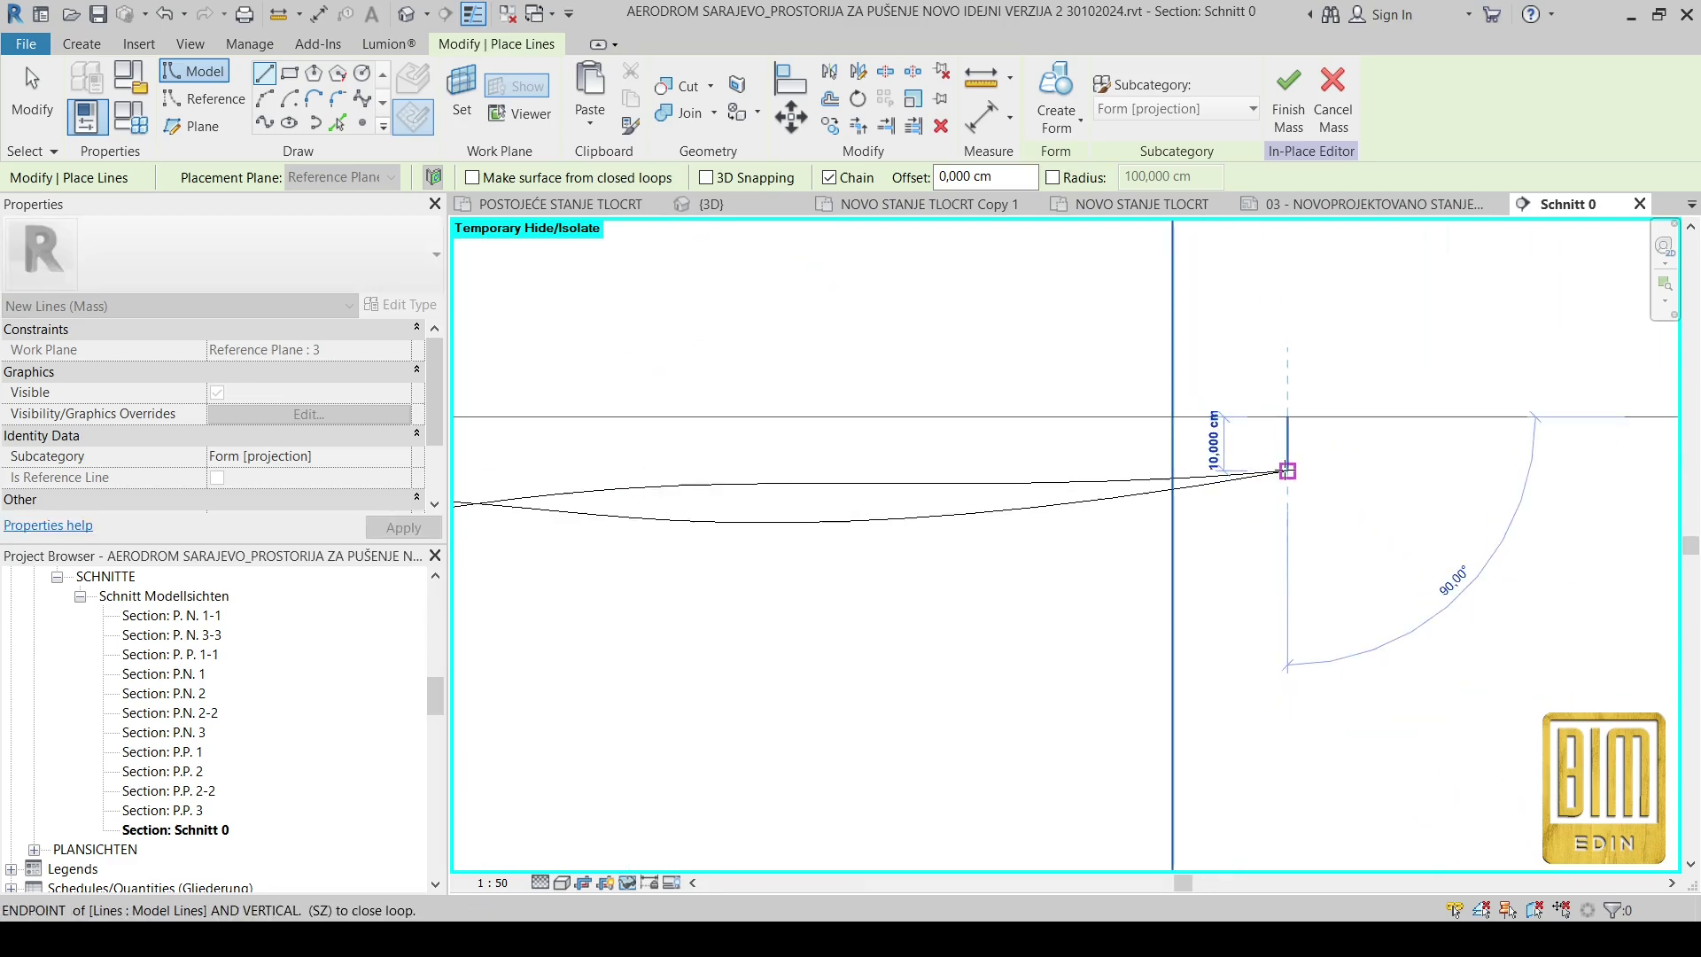
# Step: Place spline wave points along the ceiling edge, crossing the first curve, to the inner corner
pyautogui.scroll(3, 1290, 470)
pyautogui.scroll(5, 1161, 505)
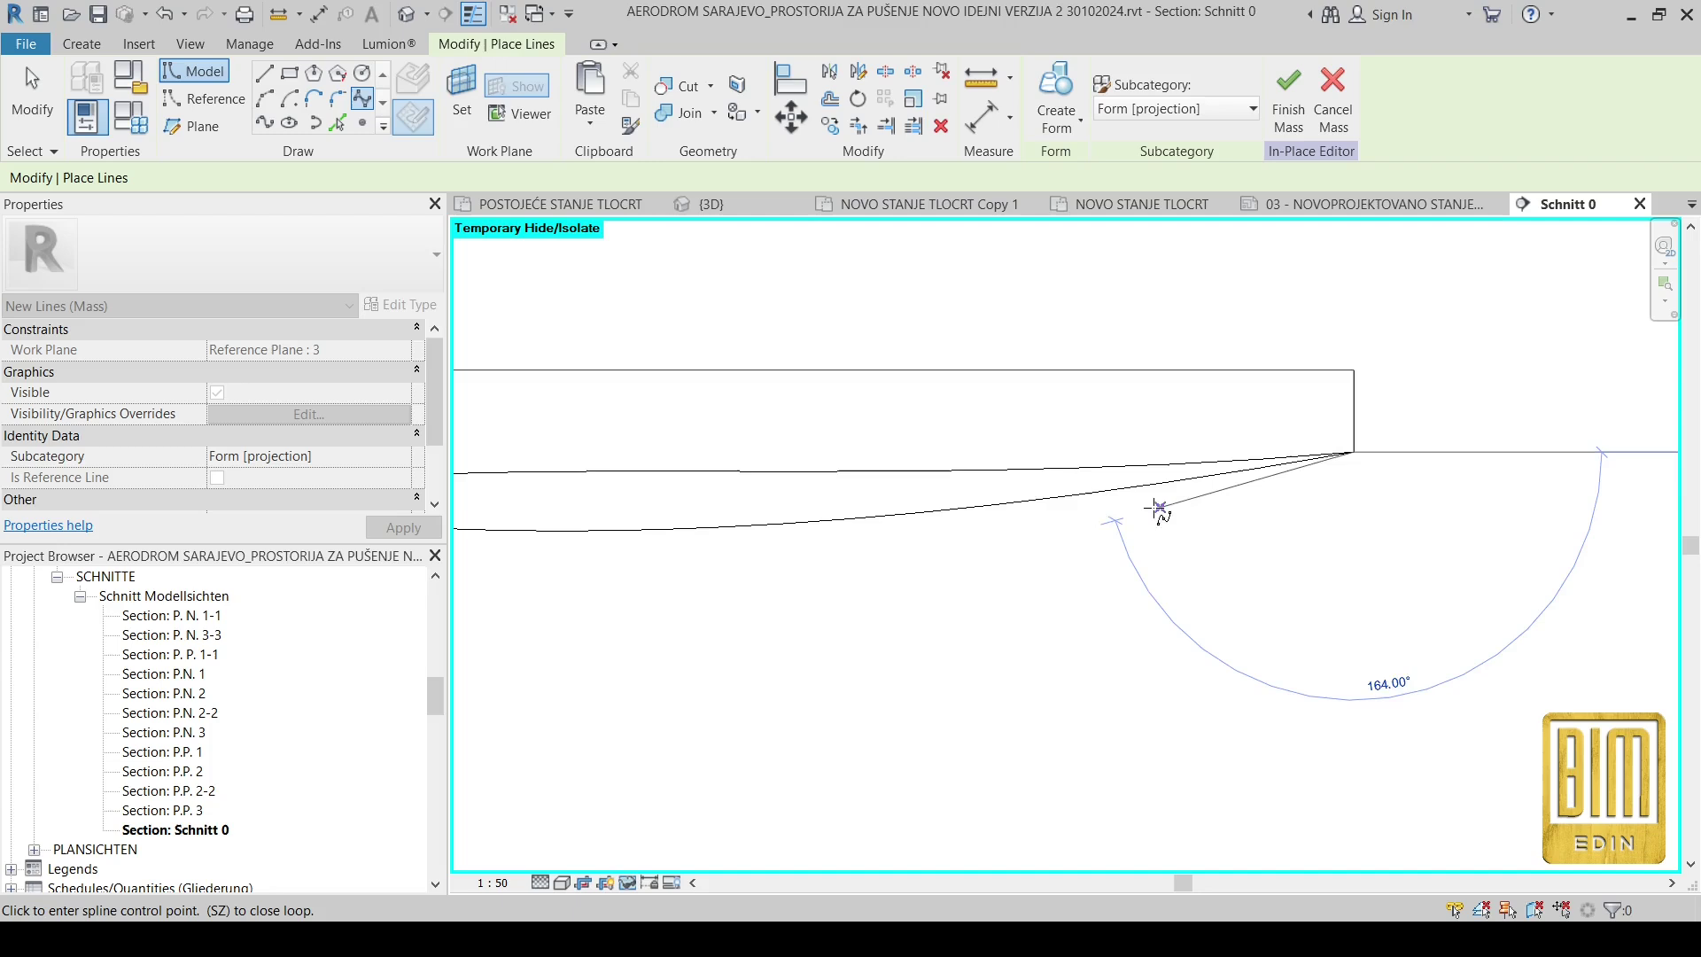
pyautogui.click(1018, 504)
pyautogui.moveTo(743, 485); pyautogui.dragTo(1474, 434, button='middle')
pyautogui.scroll(-2, 1474, 435)
pyautogui.click(1060, 434)
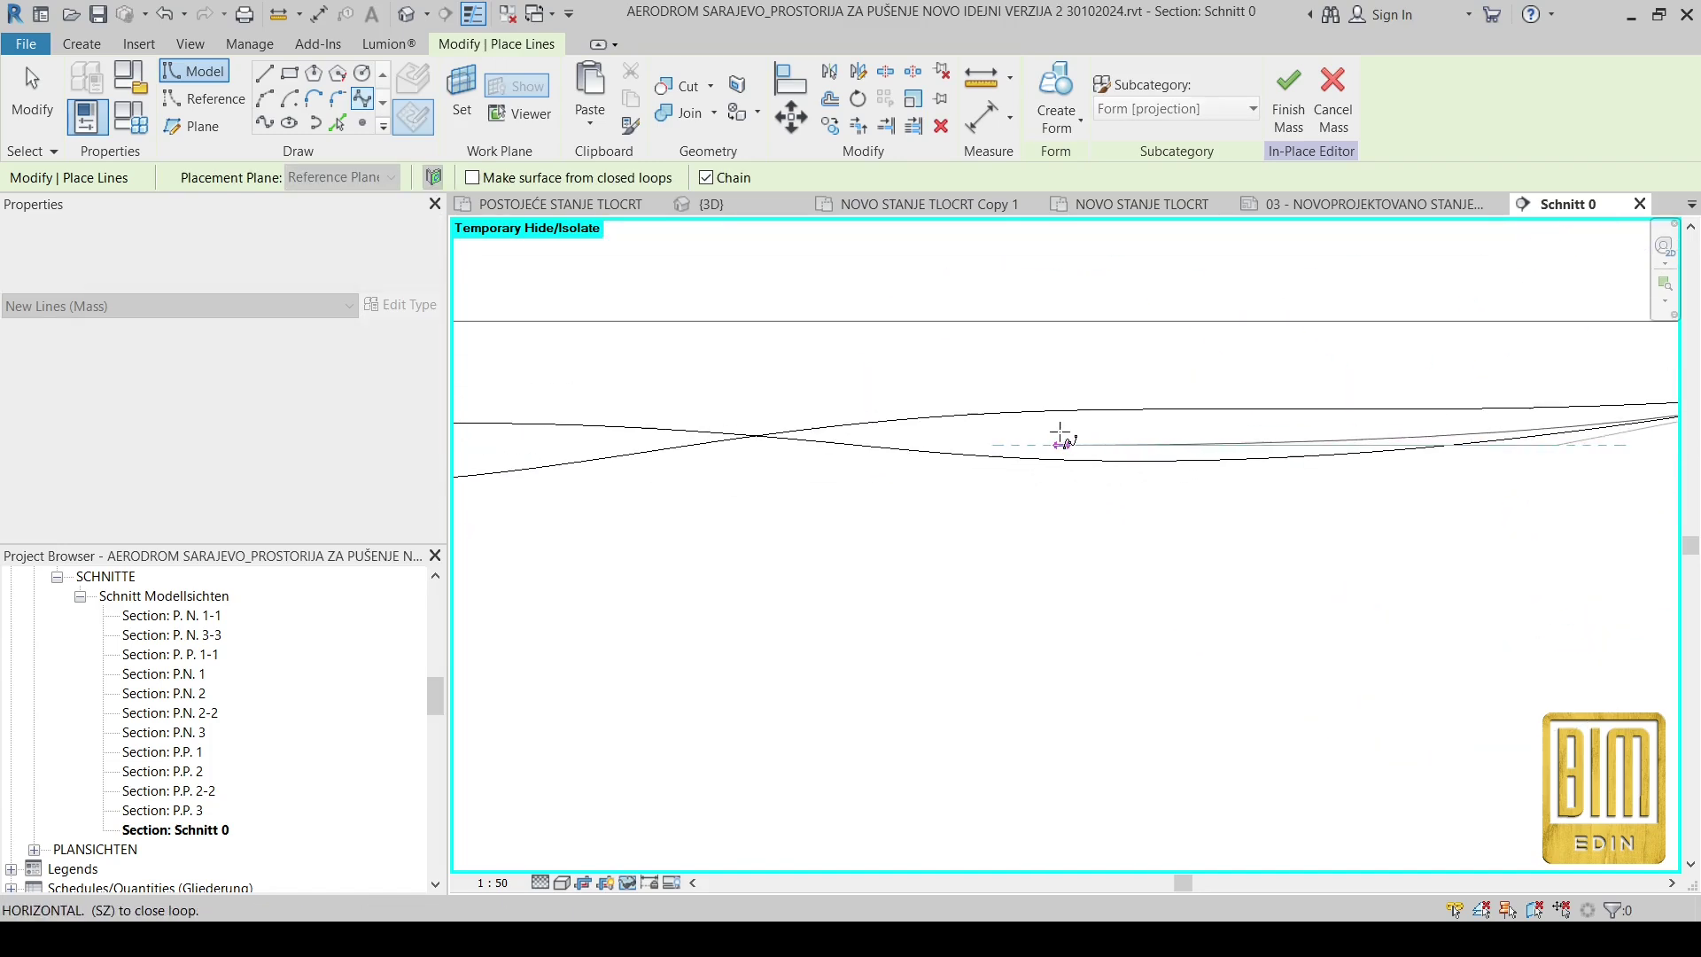
pyautogui.moveTo(763, 448); pyautogui.dragTo(1196, 438, button='middle')
pyautogui.click(1151, 461)
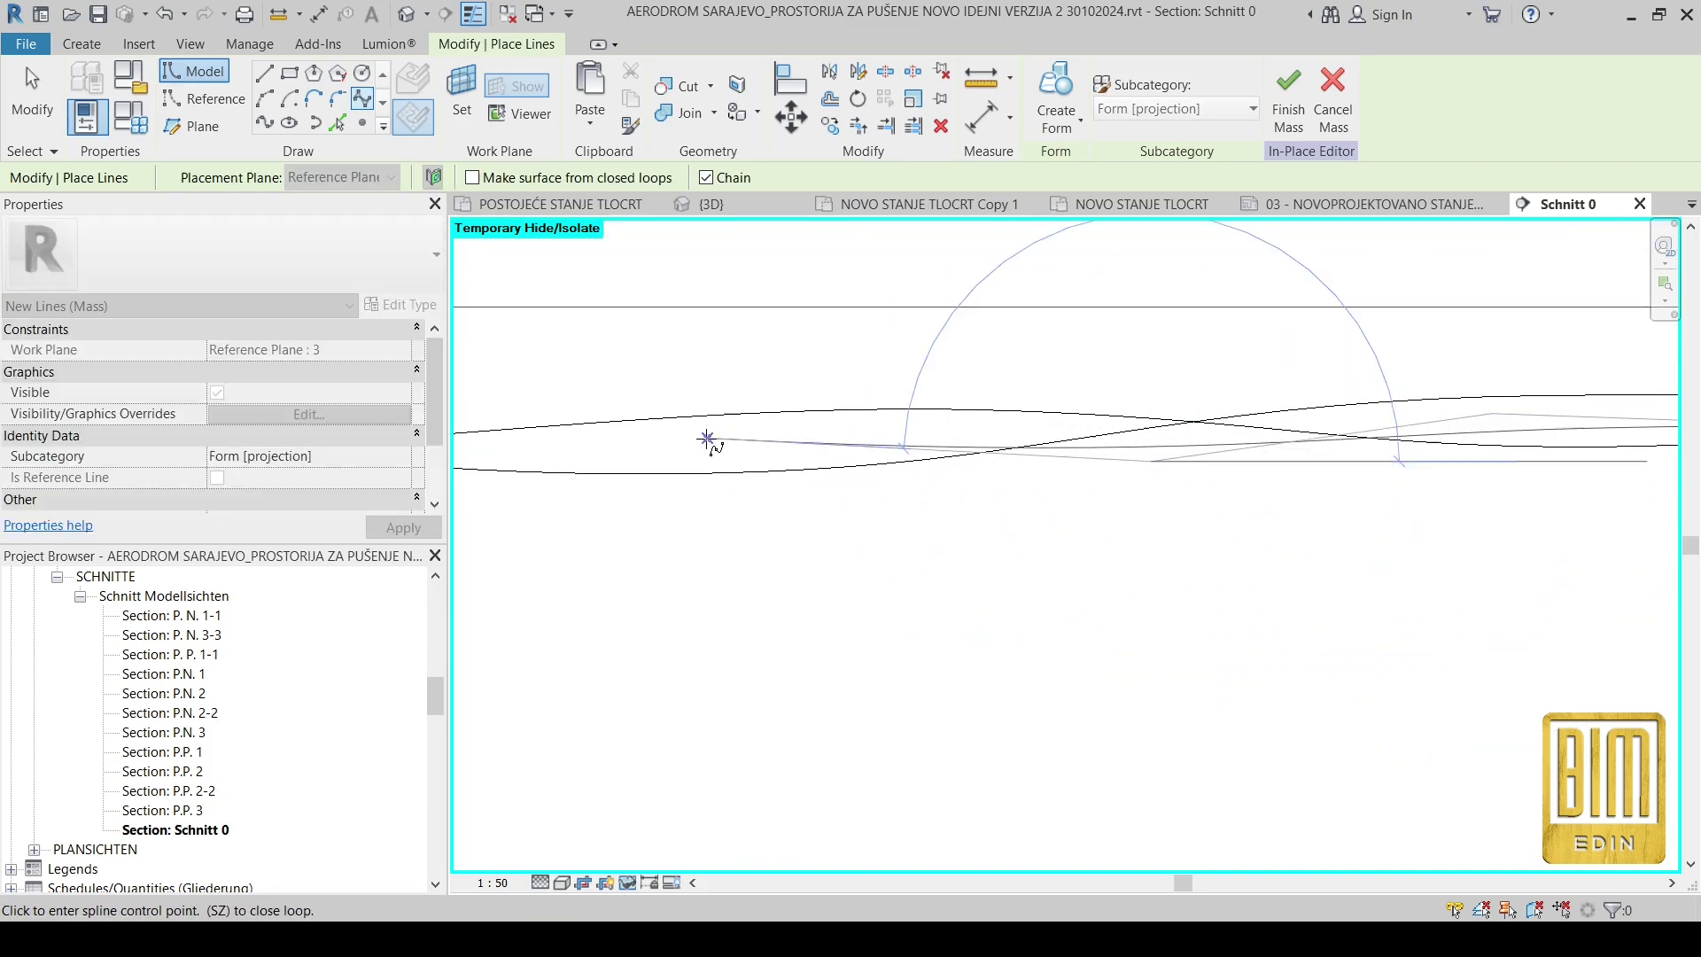
pyautogui.moveTo(706, 439); pyautogui.dragTo(1059, 476, button='middle')
pyautogui.click(1034, 473)
pyautogui.click(698, 438)
pyautogui.moveTo(623, 454); pyautogui.dragTo(1256, 474, button='middle')
pyautogui.click(833, 492)
pyautogui.moveTo(634, 514); pyautogui.dragTo(1340, 447, button='middle')
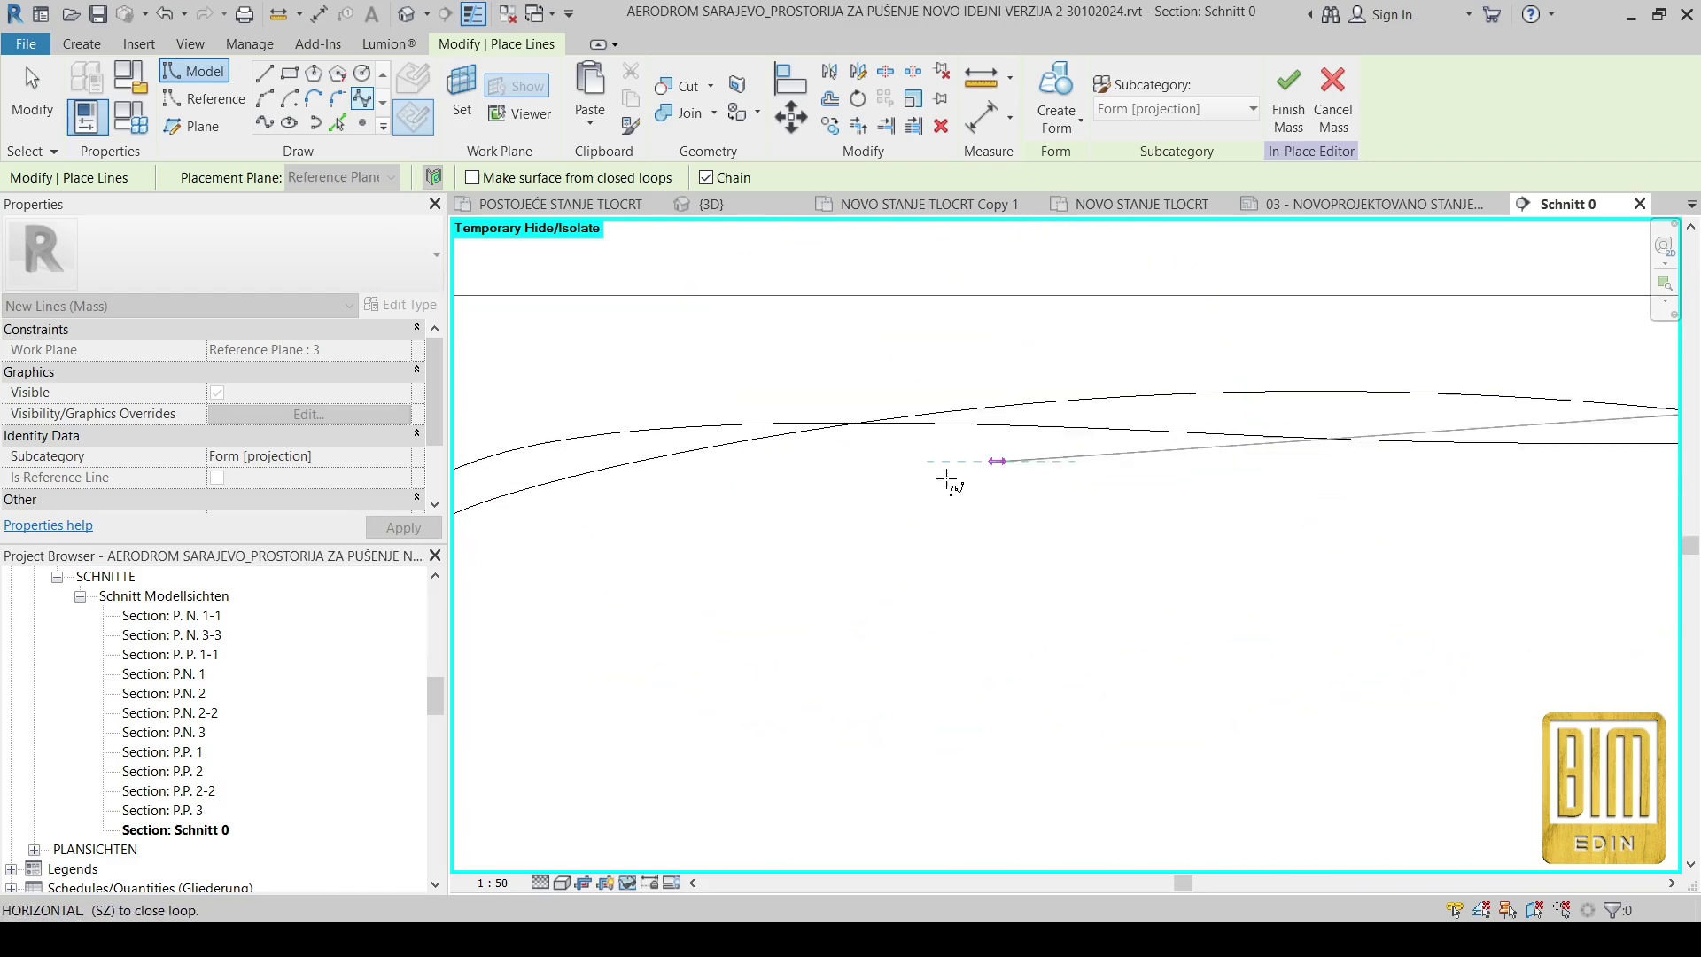
pyautogui.scroll(3, 1028, 379)
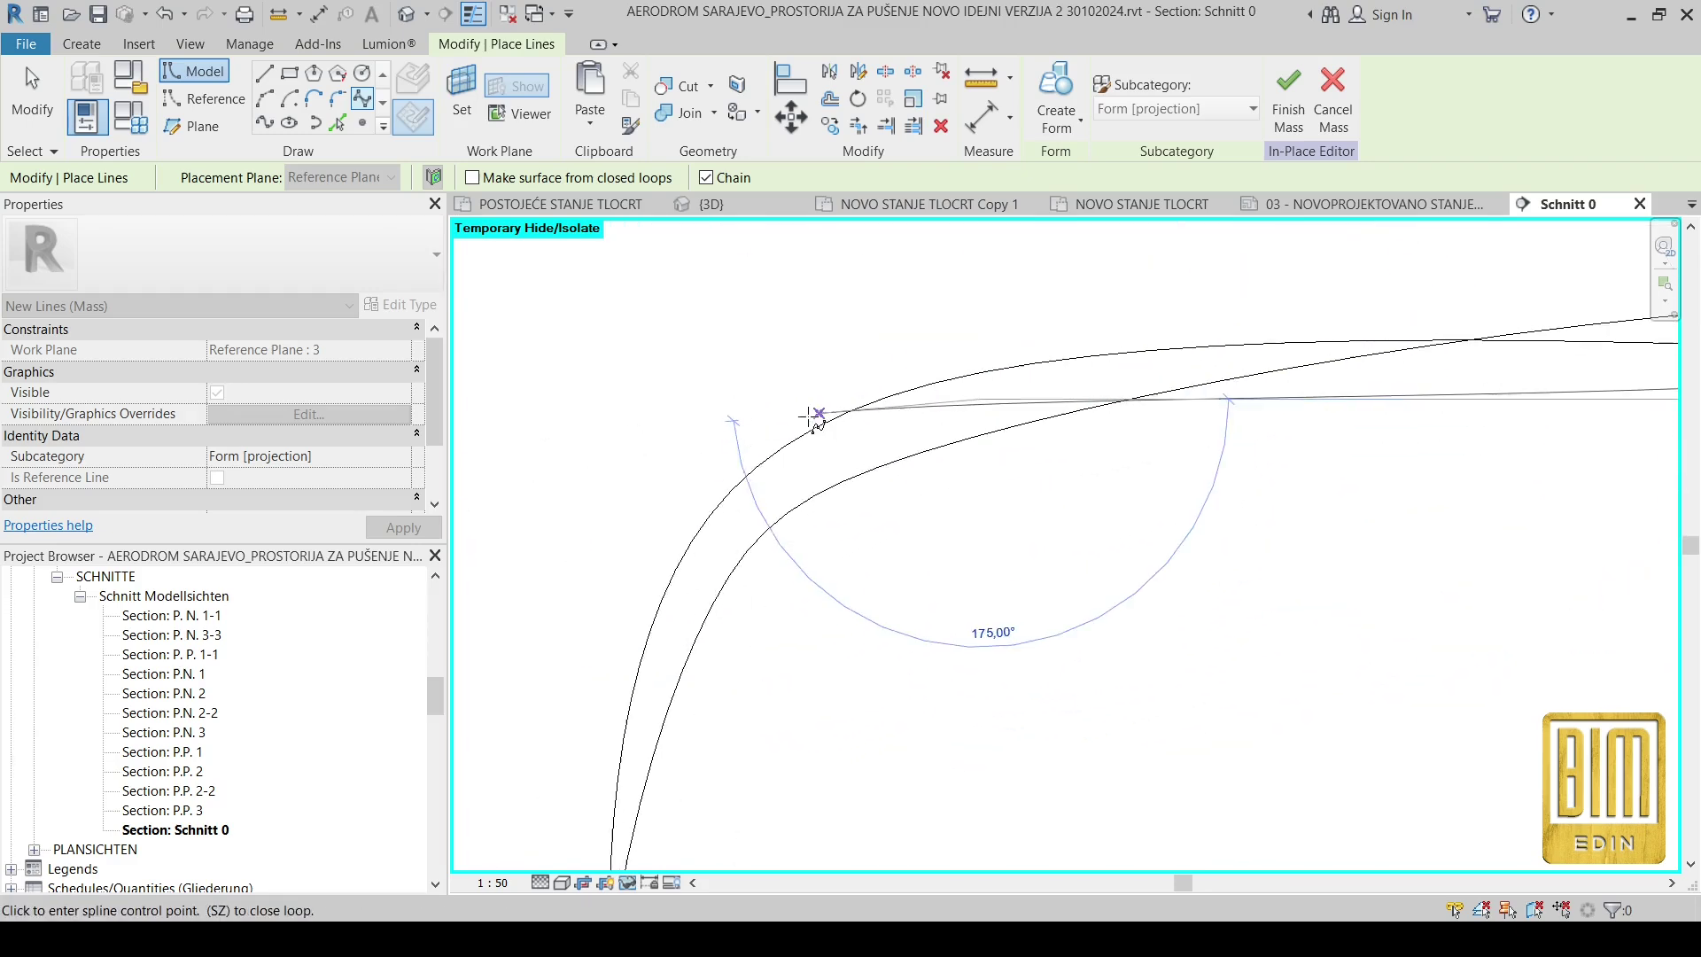
pyautogui.click(666, 438)
# Step: Carry the wavy spline down the wall edge to the bottom endpoint
pyautogui.moveTo(590, 685); pyautogui.dragTo(652, 333, button='middle')
pyautogui.scroll(-3, 640, 367)
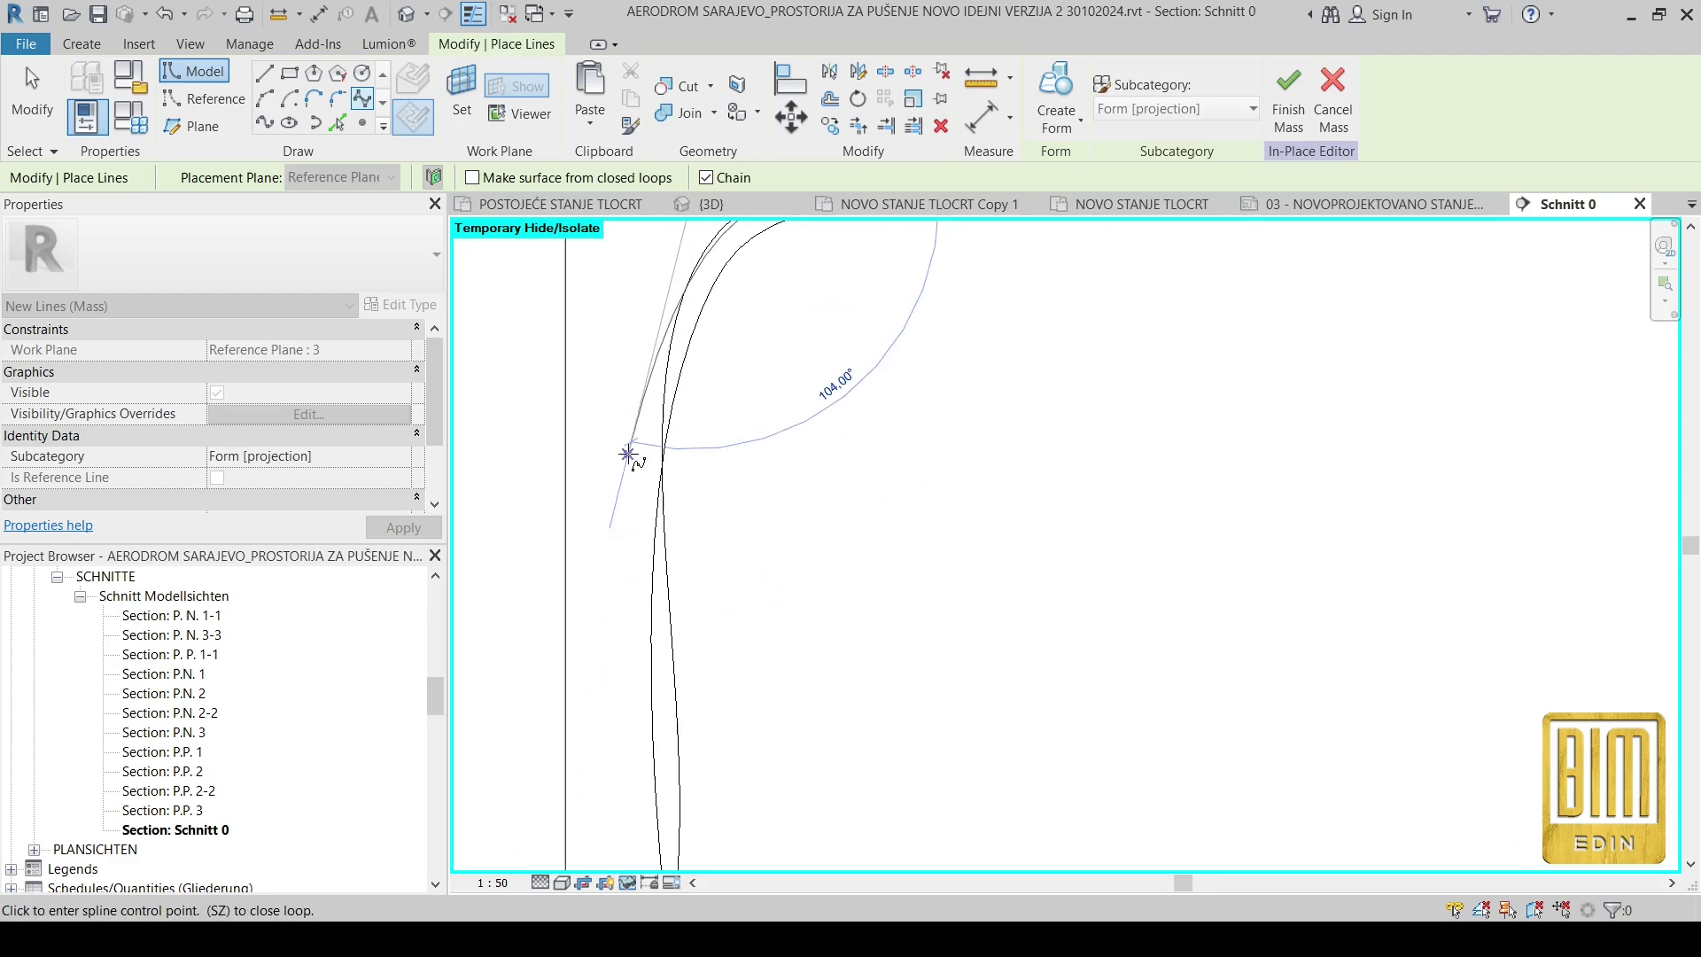
pyautogui.click(643, 449)
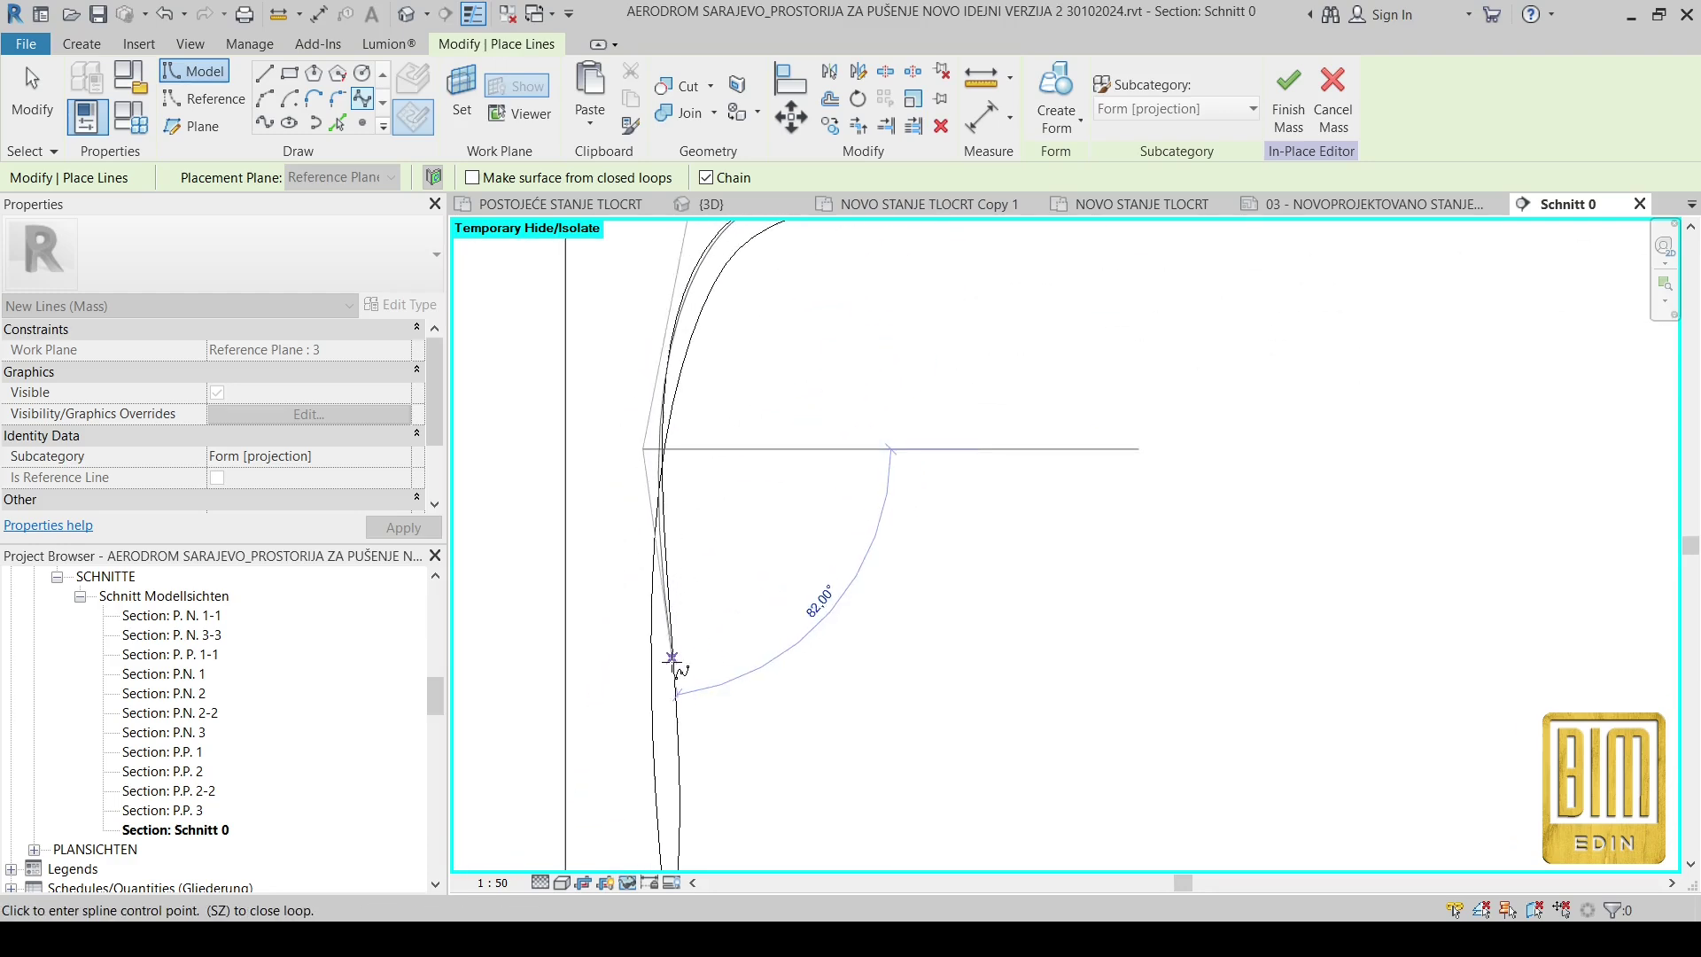
pyautogui.click(670, 691)
pyautogui.moveTo(680, 765); pyautogui.dragTo(722, 312, button='middle')
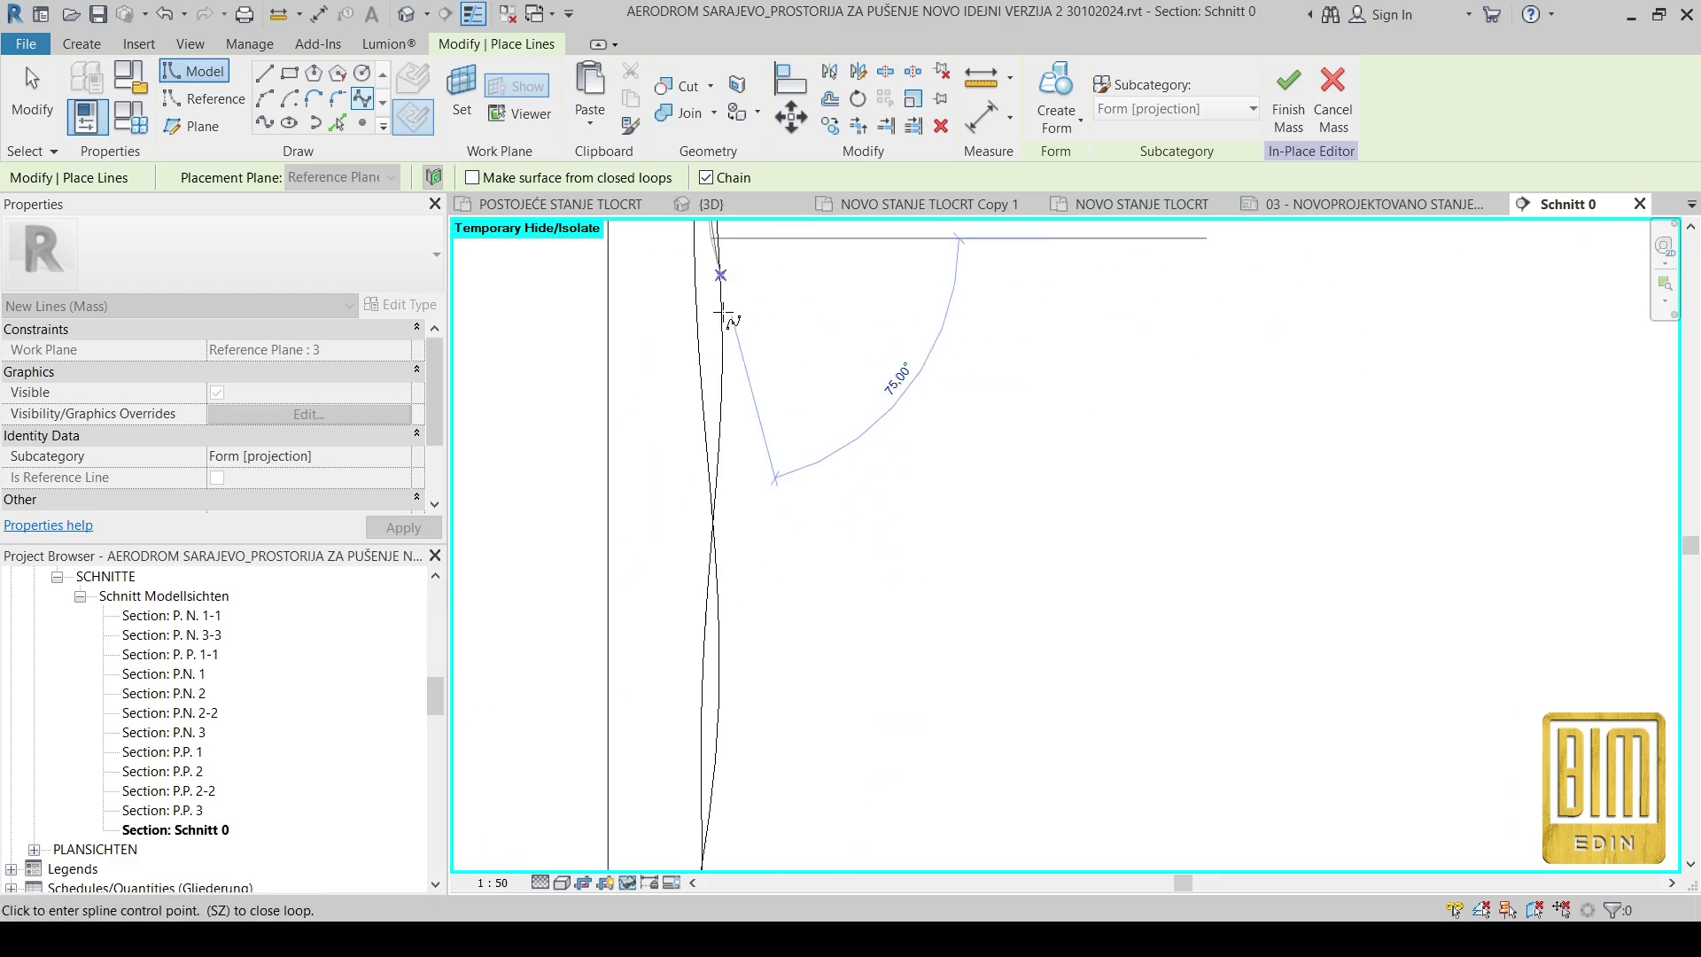
pyautogui.click(679, 536)
pyautogui.moveTo(689, 658); pyautogui.dragTo(680, 338, button='middle')
pyautogui.scroll(-1, 682, 345)
pyautogui.click(705, 521)
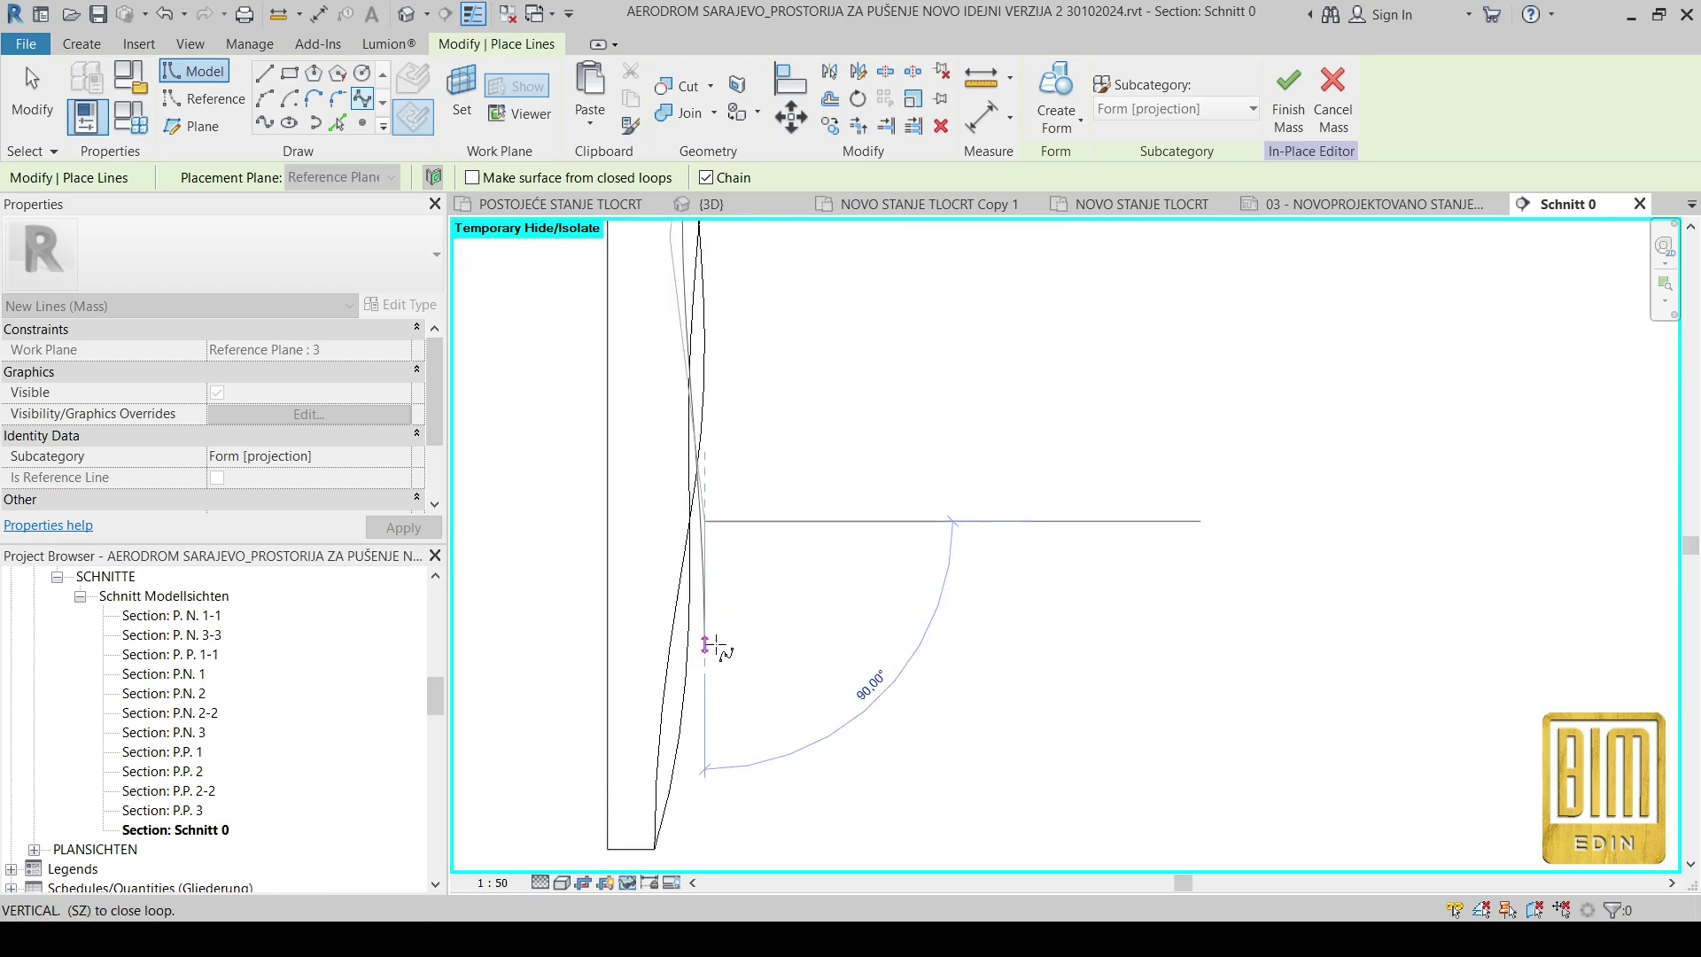
pyautogui.click(706, 645)
pyautogui.click(657, 851)
pyautogui.scroll(-3, 752, 595)
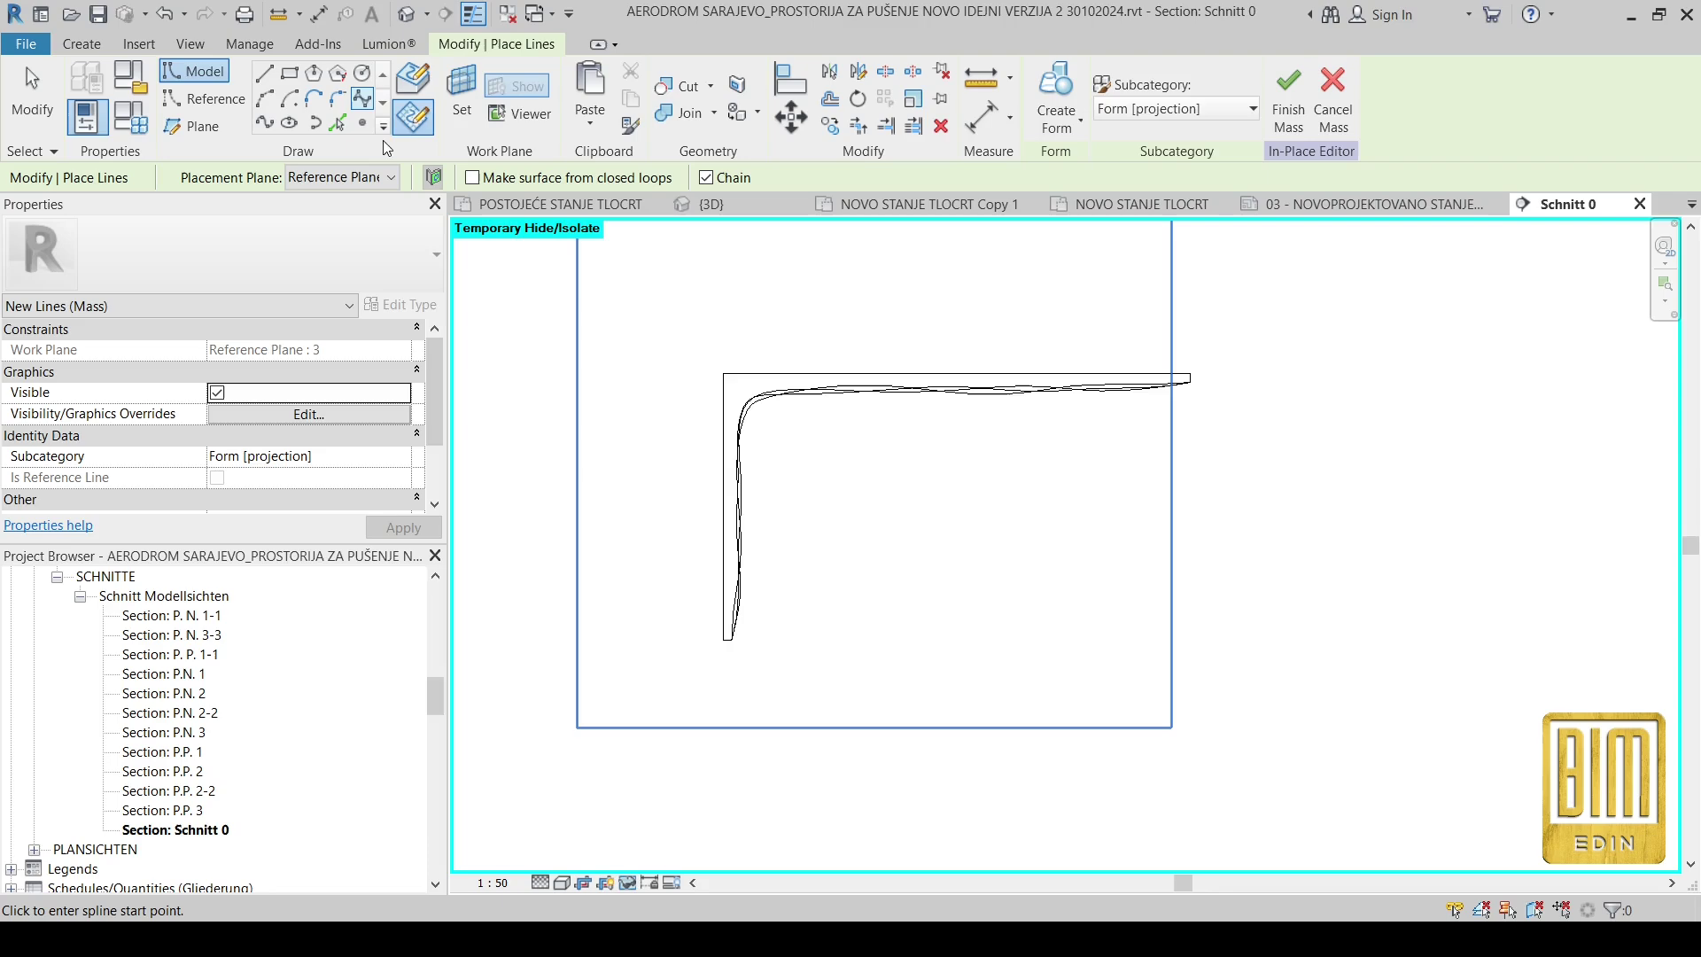
# Step: Pick another reference plane for lines, then inspect the curved mass in the Default 3D View
pyautogui.click(264, 75)
pyautogui.click(352, 180)
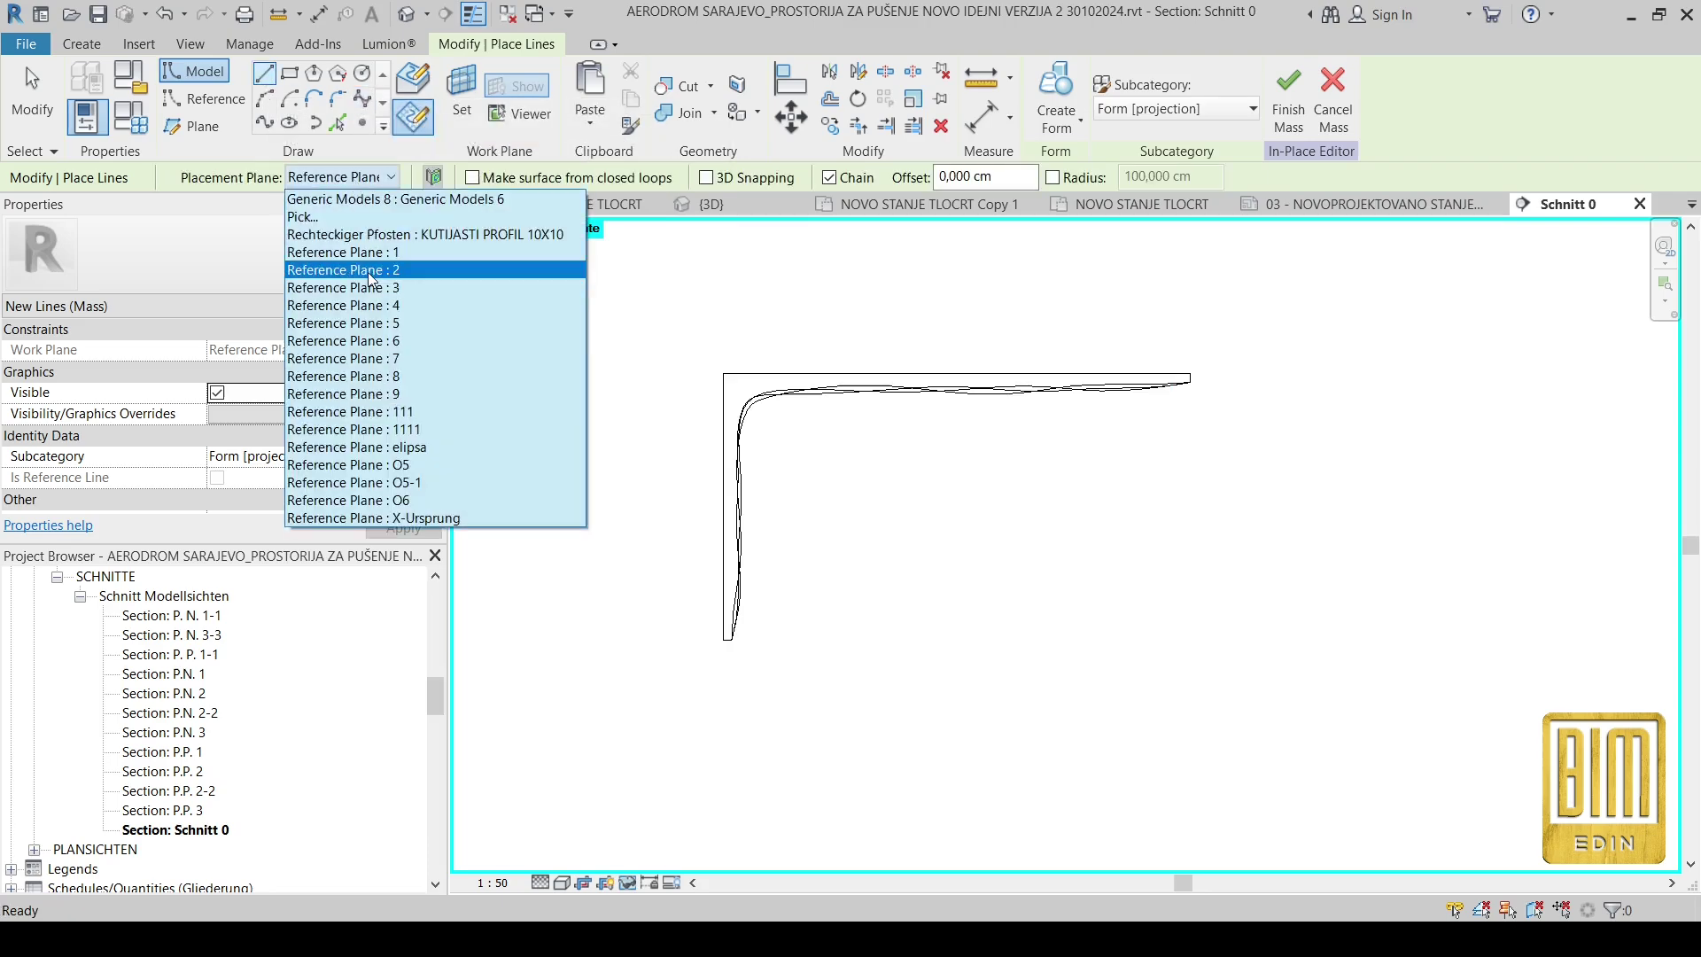
pyautogui.click(353, 307)
pyautogui.scroll(4, 695, 625)
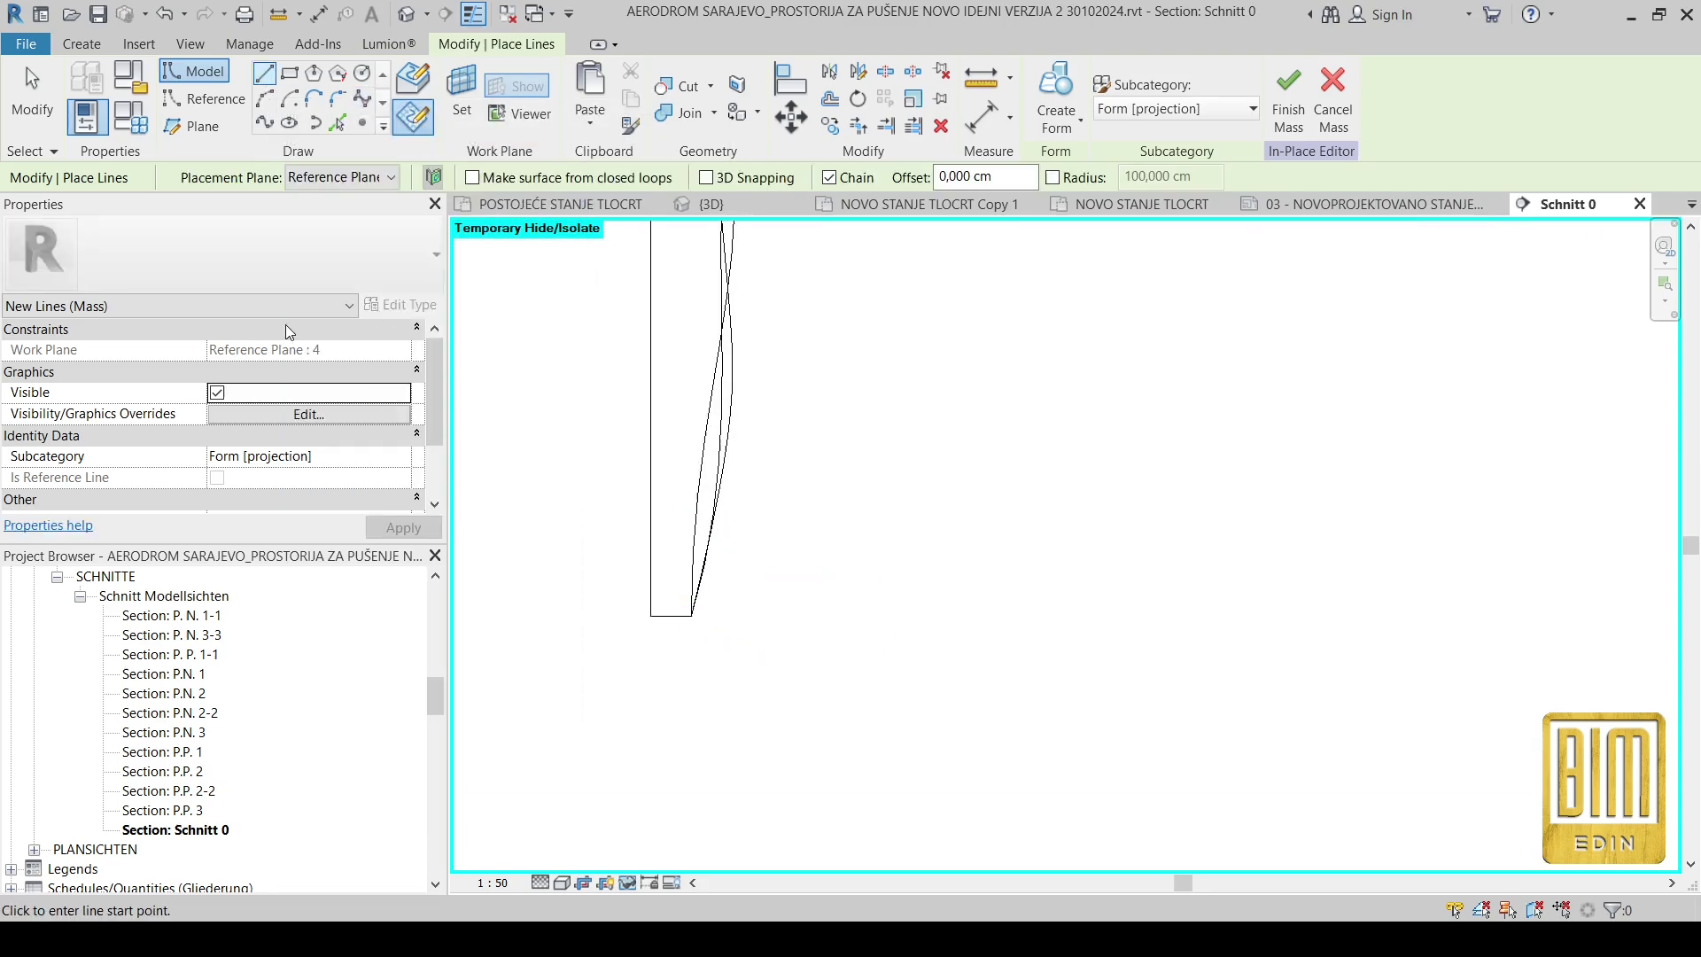
pyautogui.click(406, 13)
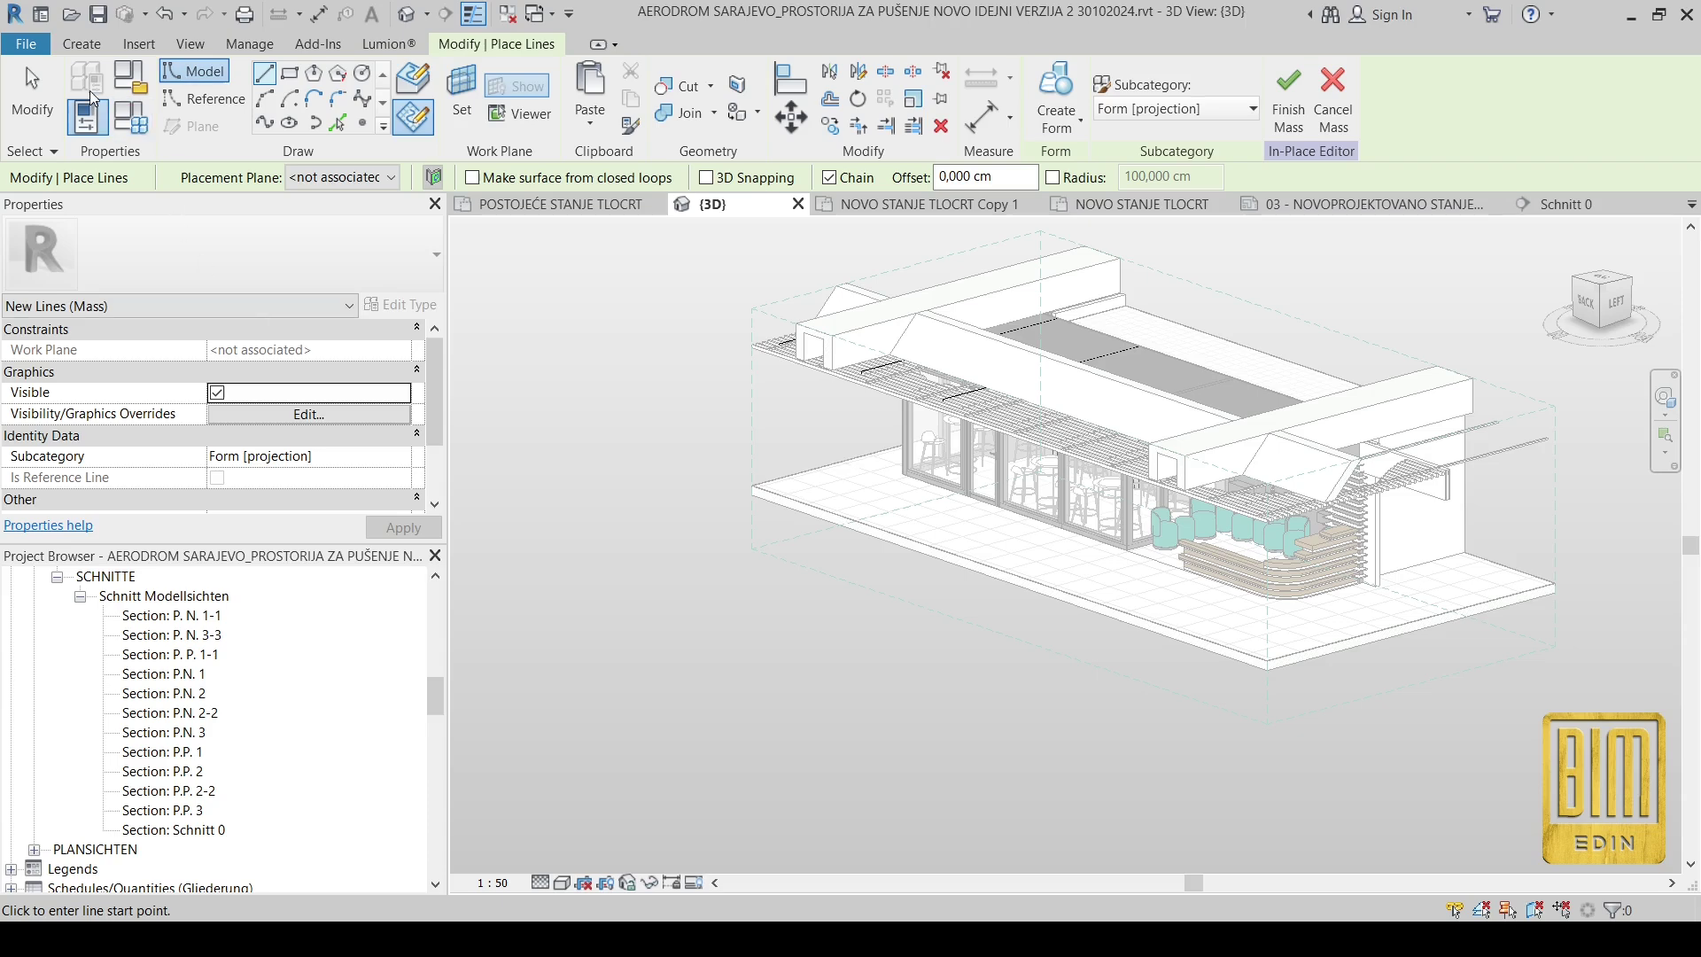
pyautogui.click(33, 98)
pyautogui.scroll(3, 992, 337)
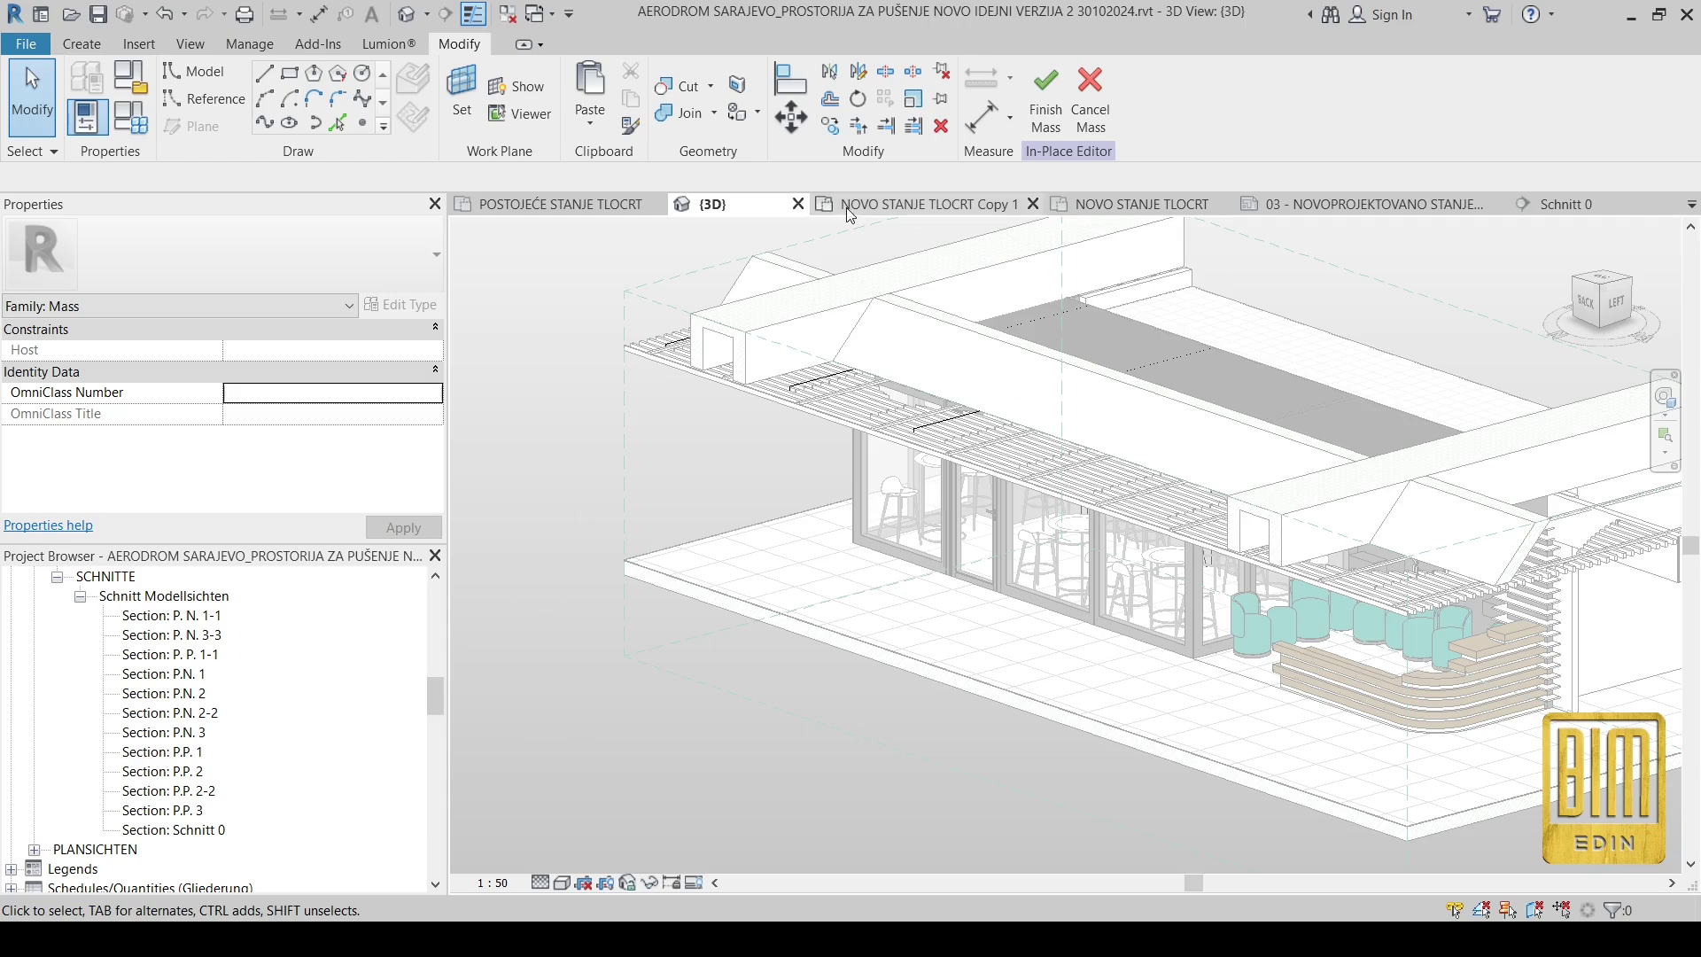
# Step: In Schnitt 0, start a model line at the curve's lower end and cancel it
pyautogui.click(1560, 202)
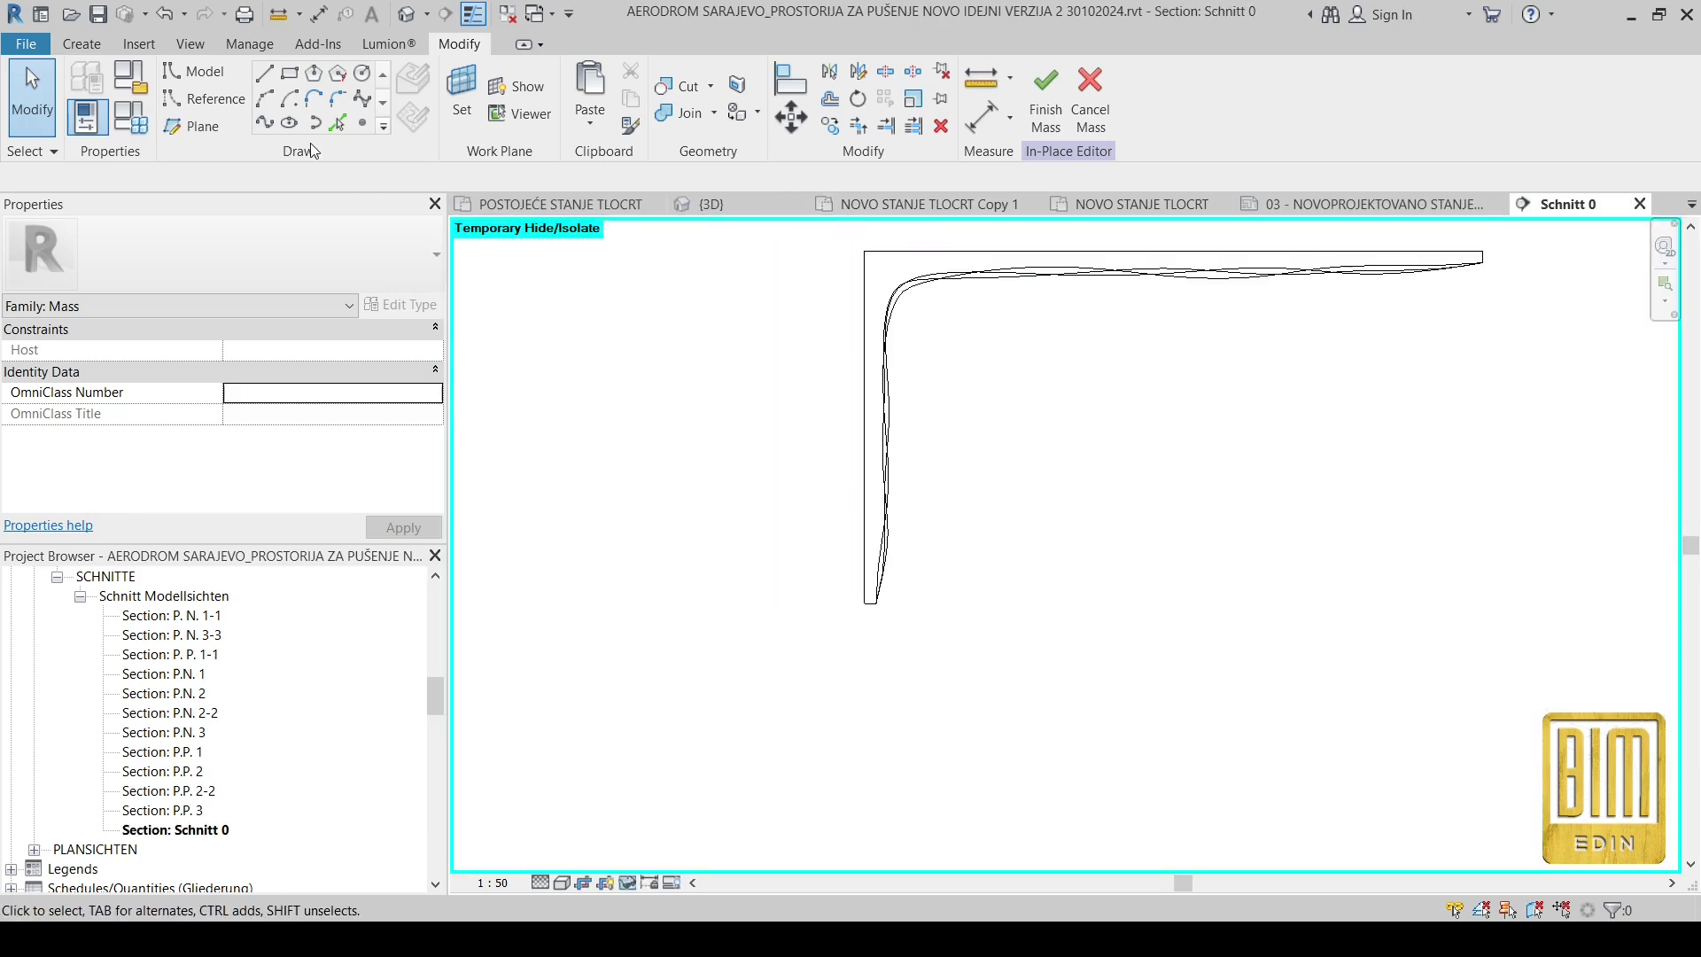
pyautogui.press('l')
pyautogui.press('i')
pyautogui.scroll(6, 886, 611)
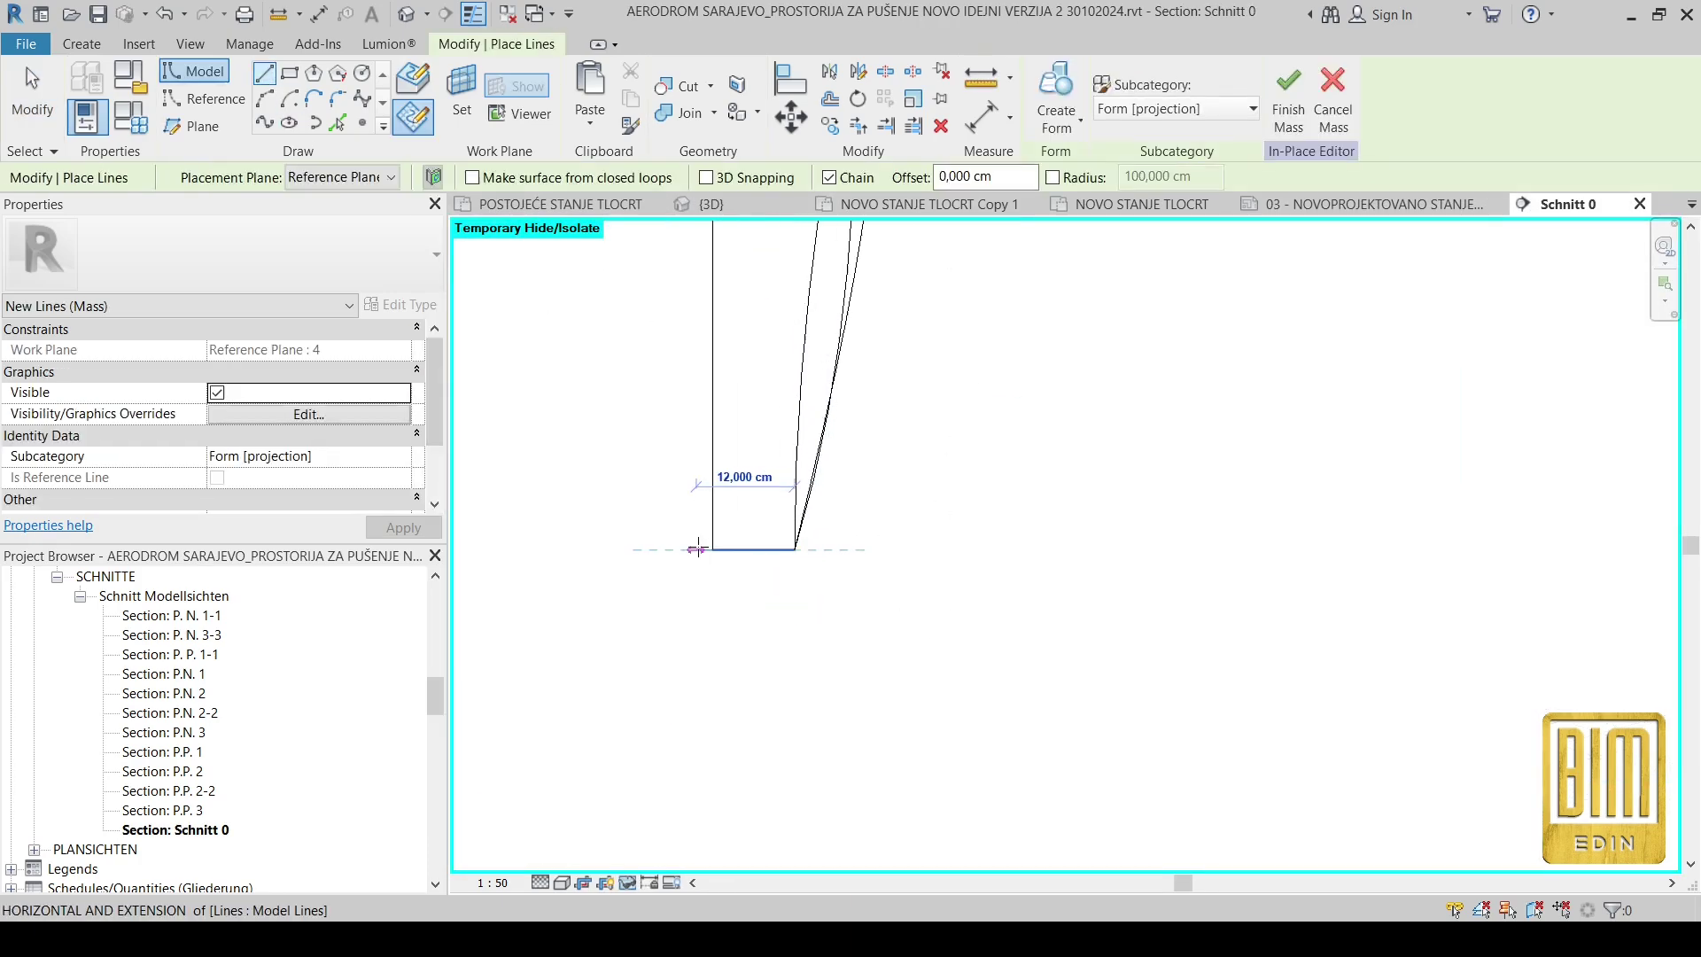
pyautogui.click(710, 549)
pyautogui.moveTo(711, 550); pyautogui.dragTo(714, 688, button='middle')
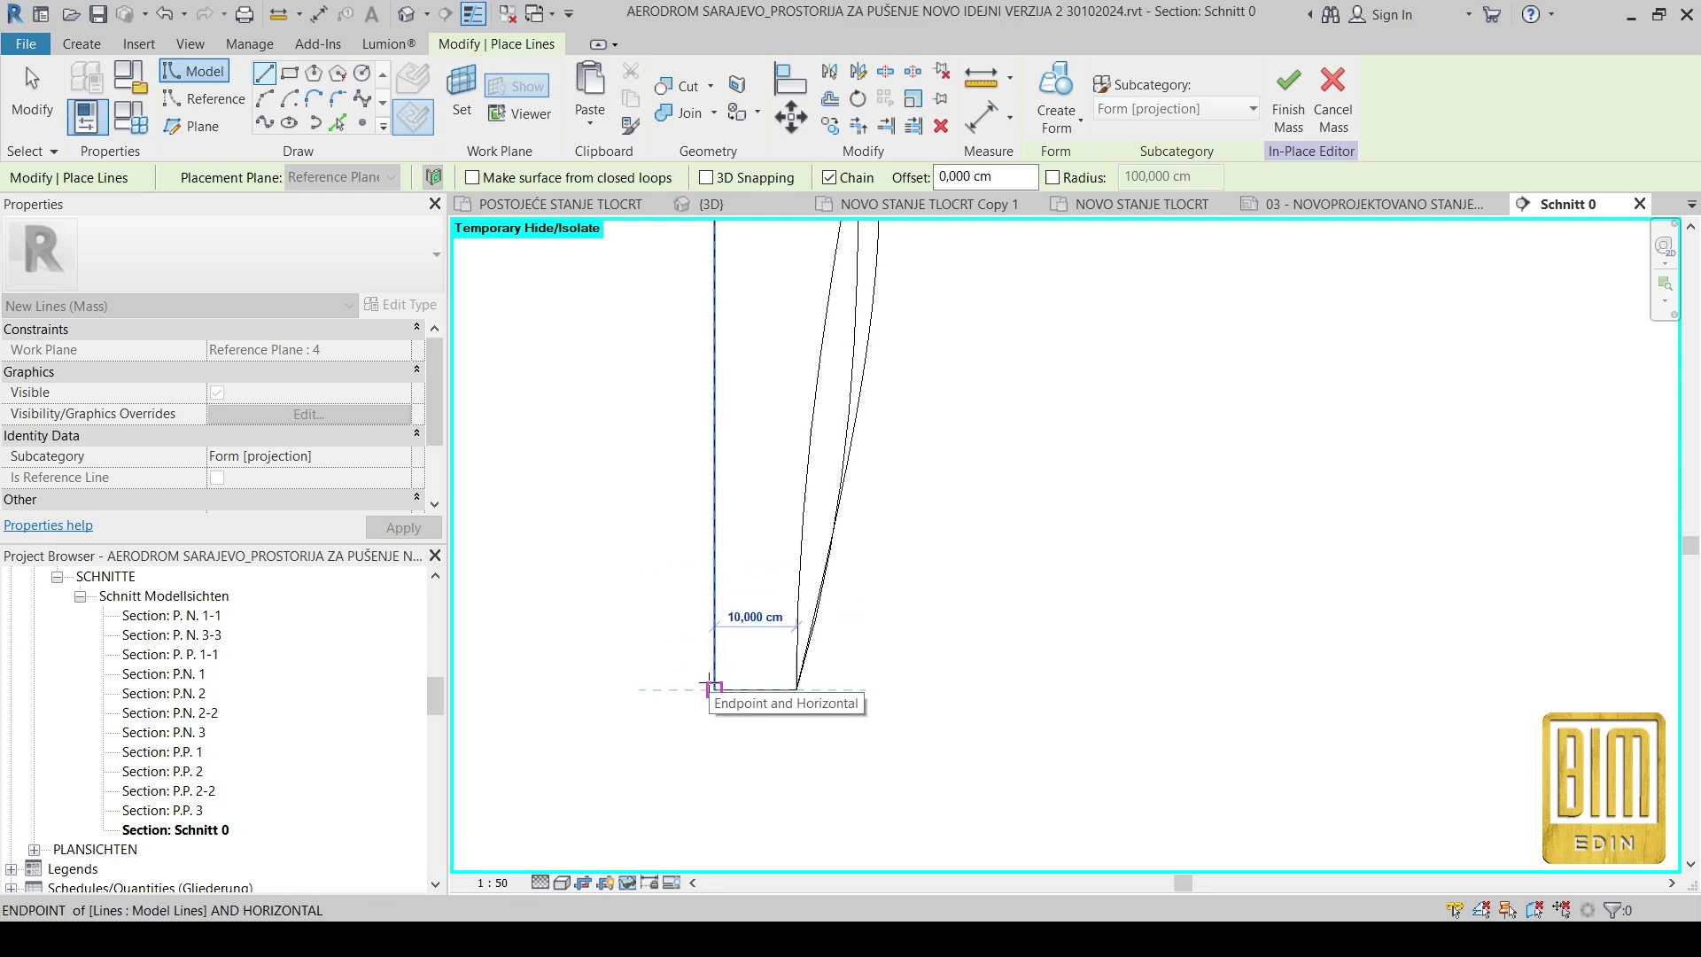
pyautogui.rightClick(676, 576)
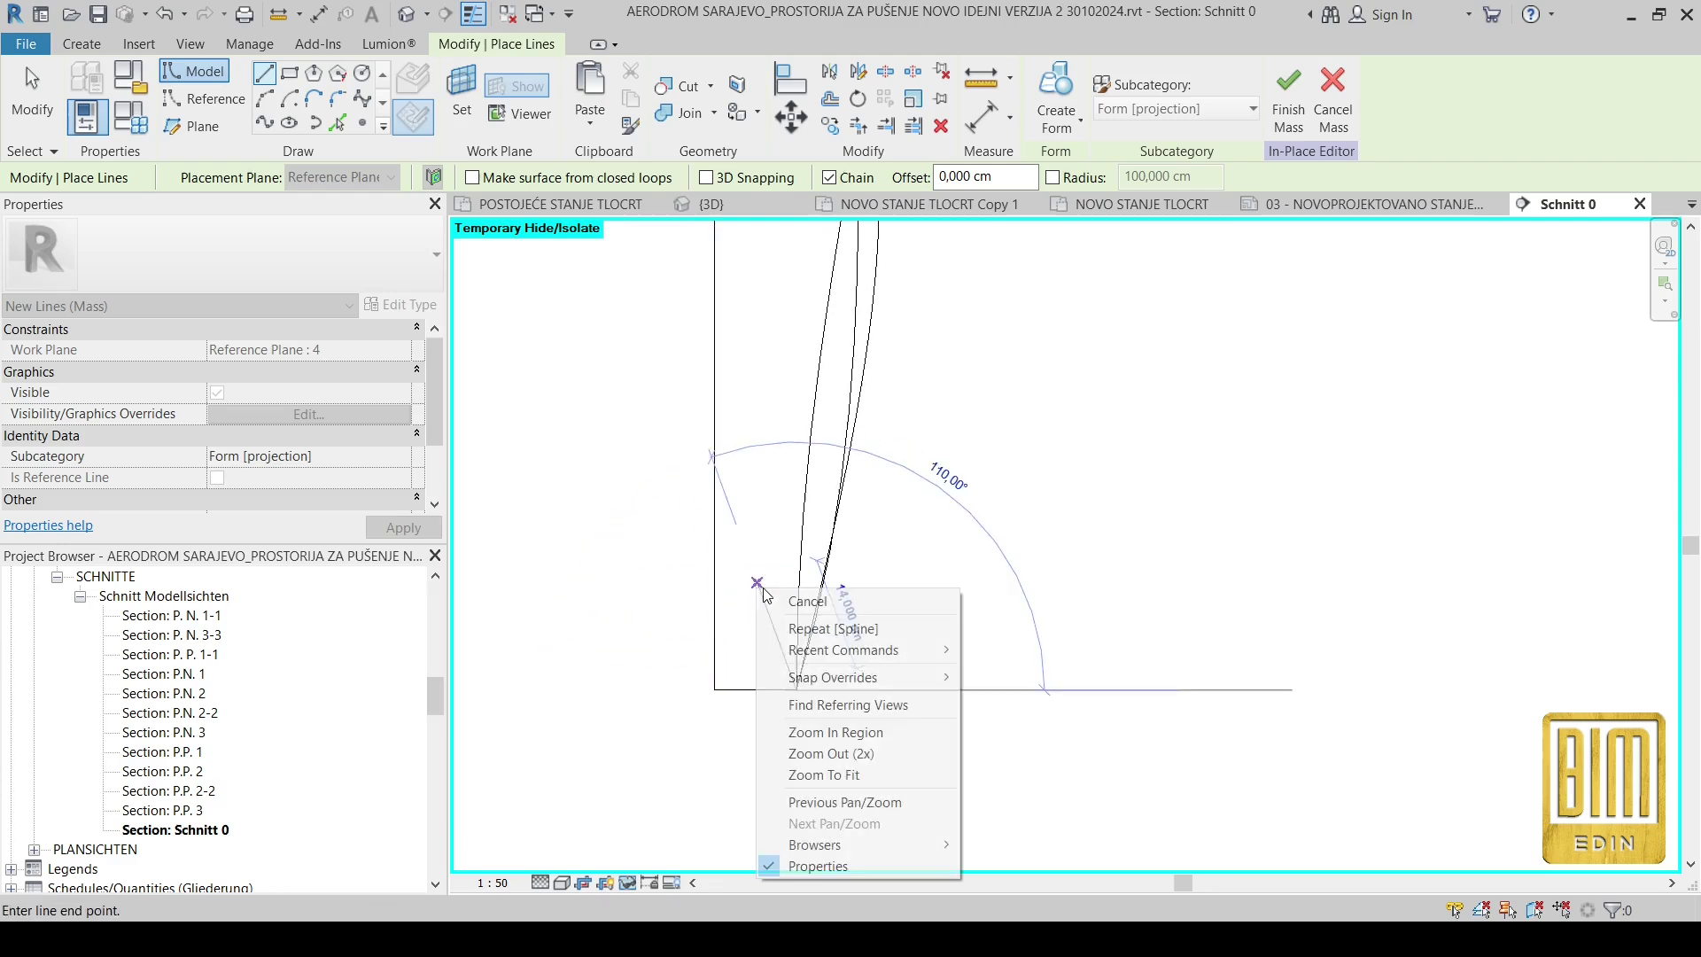
pyautogui.click(762, 596)
pyautogui.click(935, 206)
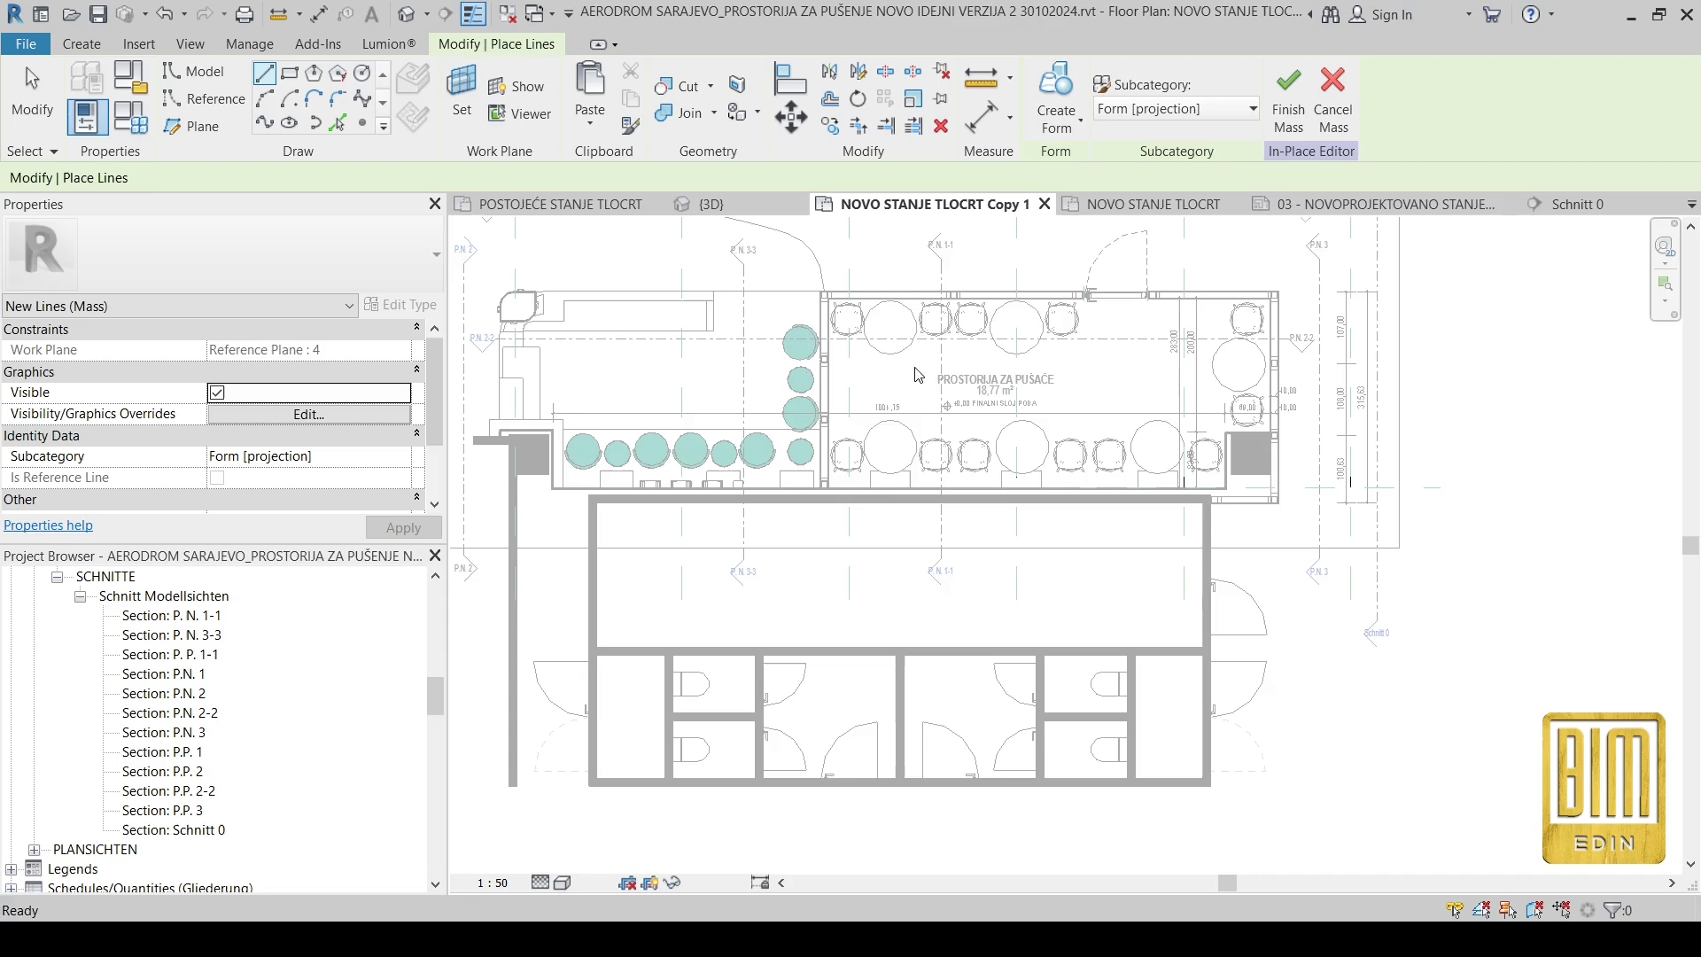
# Step: Select the three-line mass chain in plan, then window-select all five mass lines in 3D
pyautogui.press('Escape')
pyautogui.scroll(3, 1185, 486)
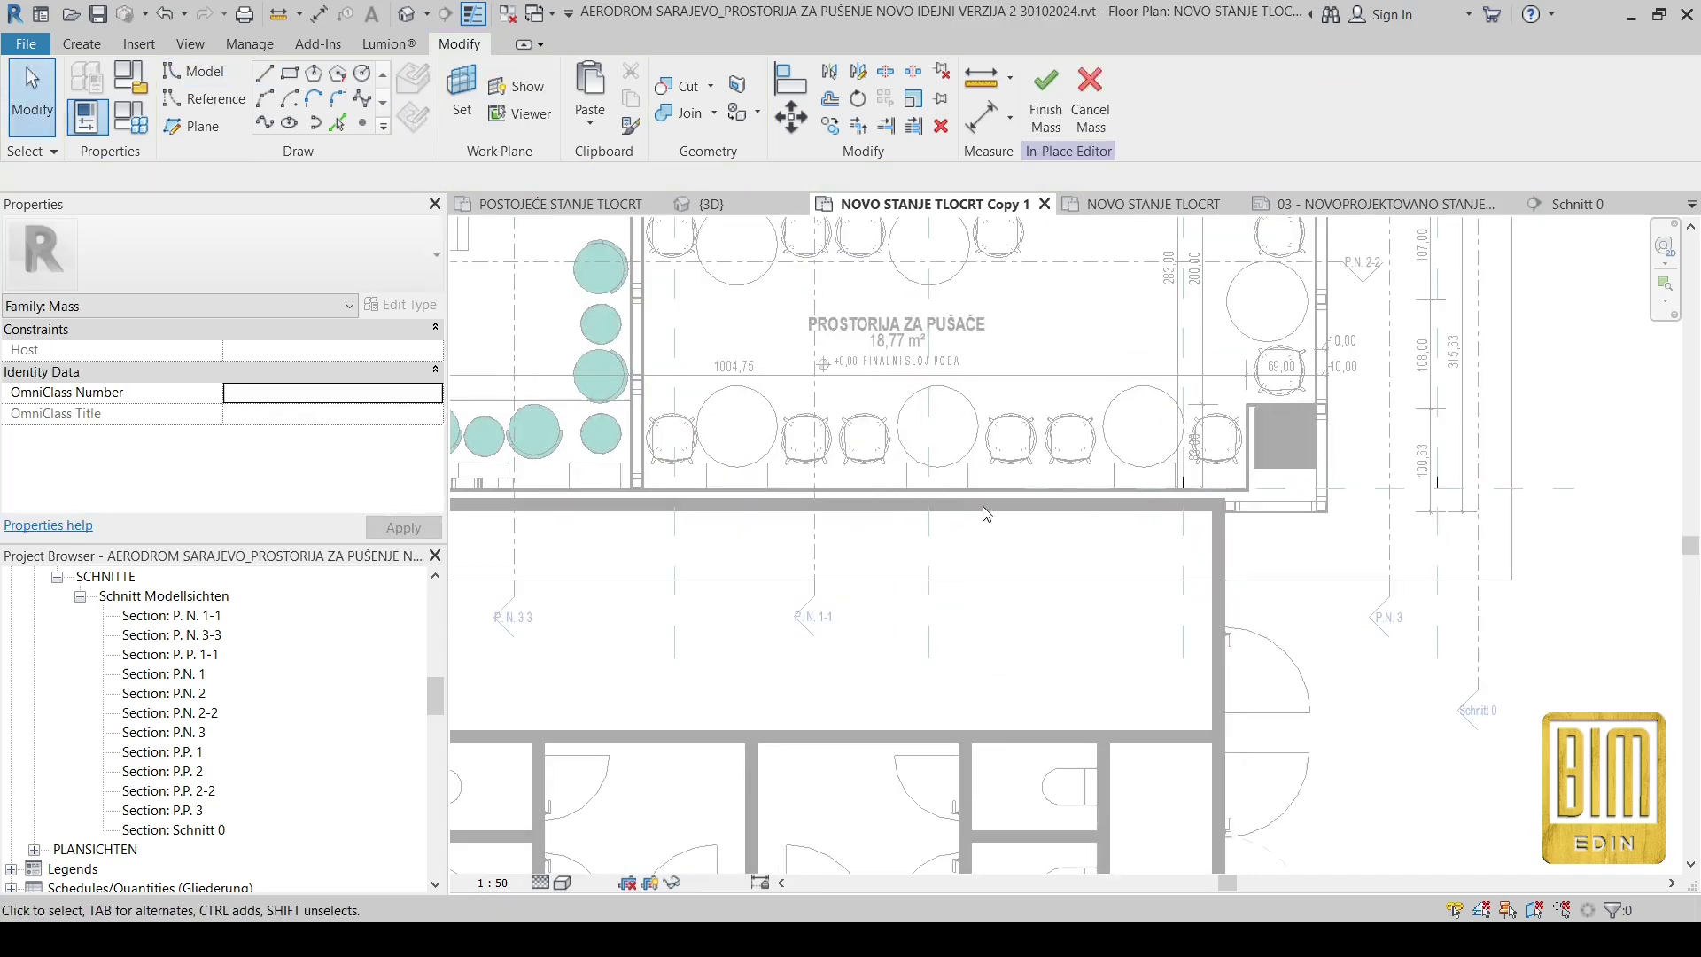
pyautogui.moveTo(816, 495); pyautogui.dragTo(971, 546, button='middle')
pyautogui.scroll(-2, 971, 546)
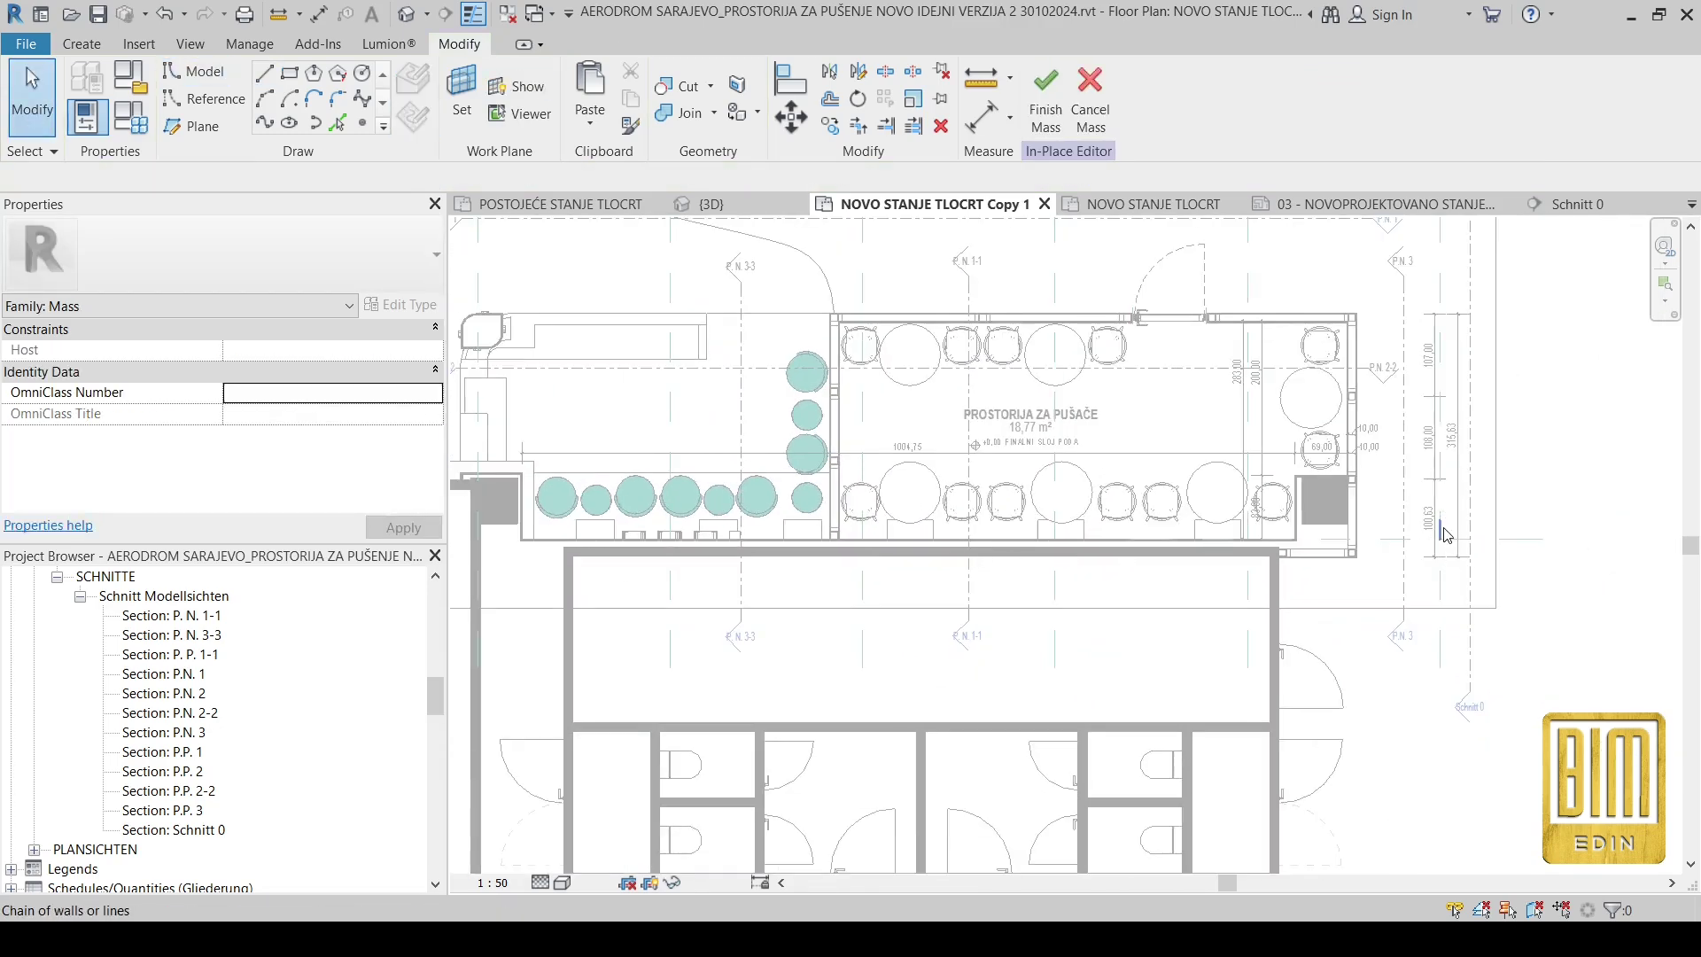
pyautogui.click(1442, 534)
pyautogui.scroll(4, 1440, 533)
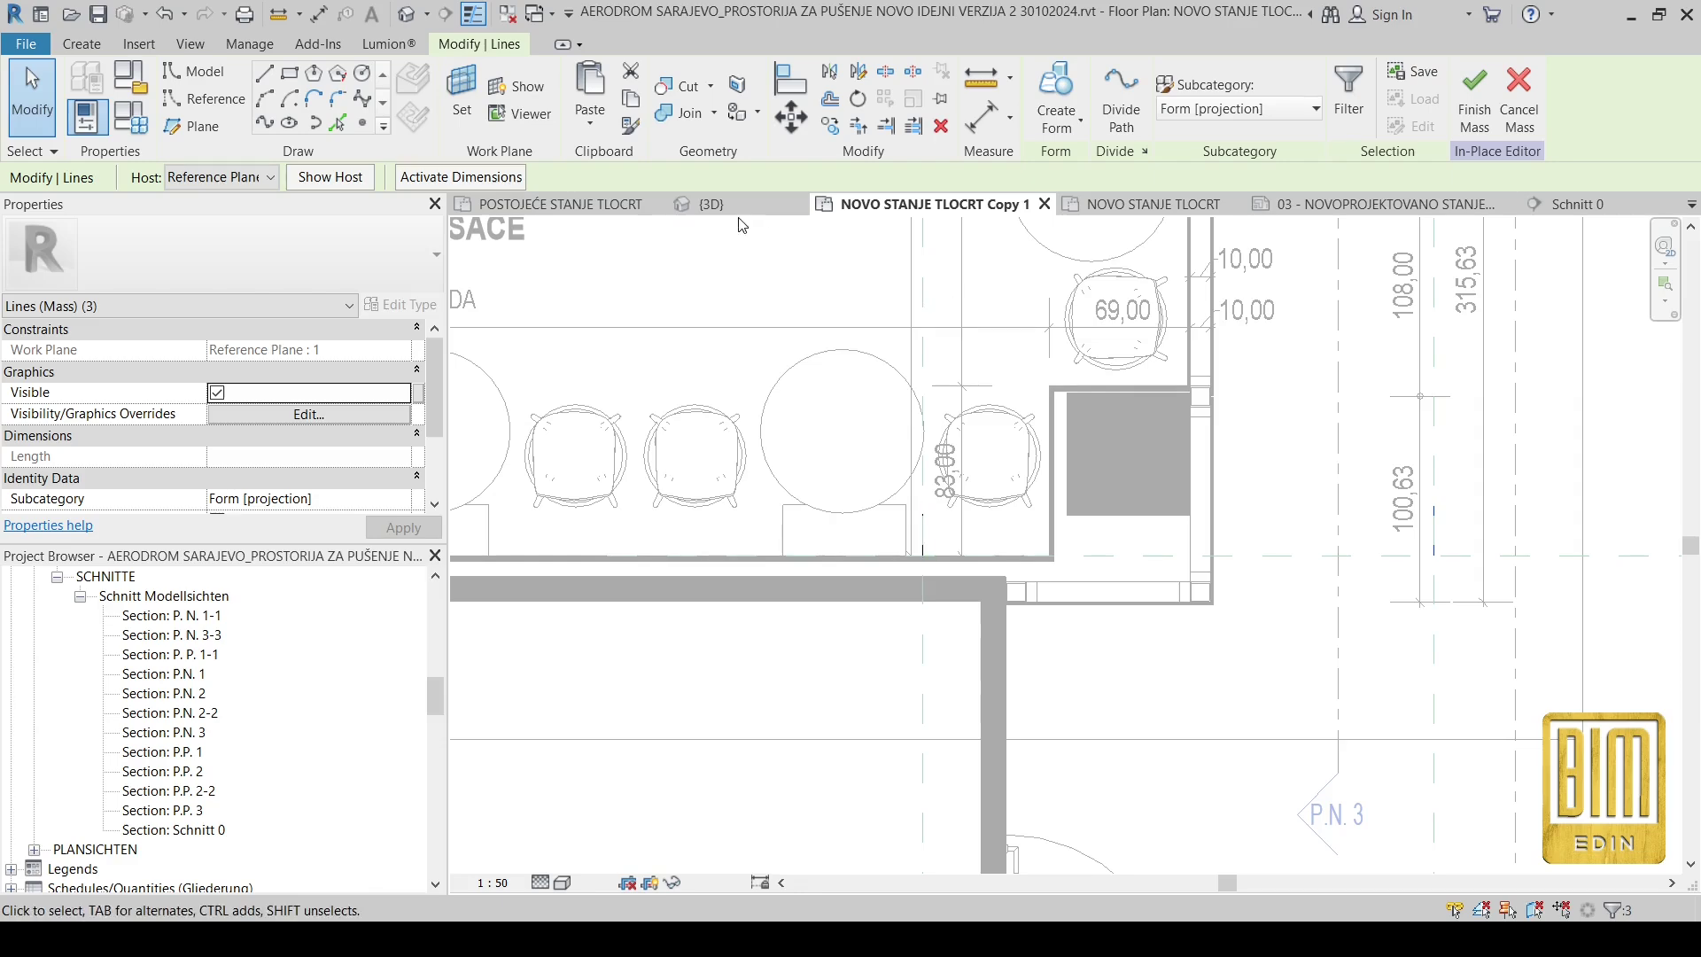
pyautogui.click(713, 205)
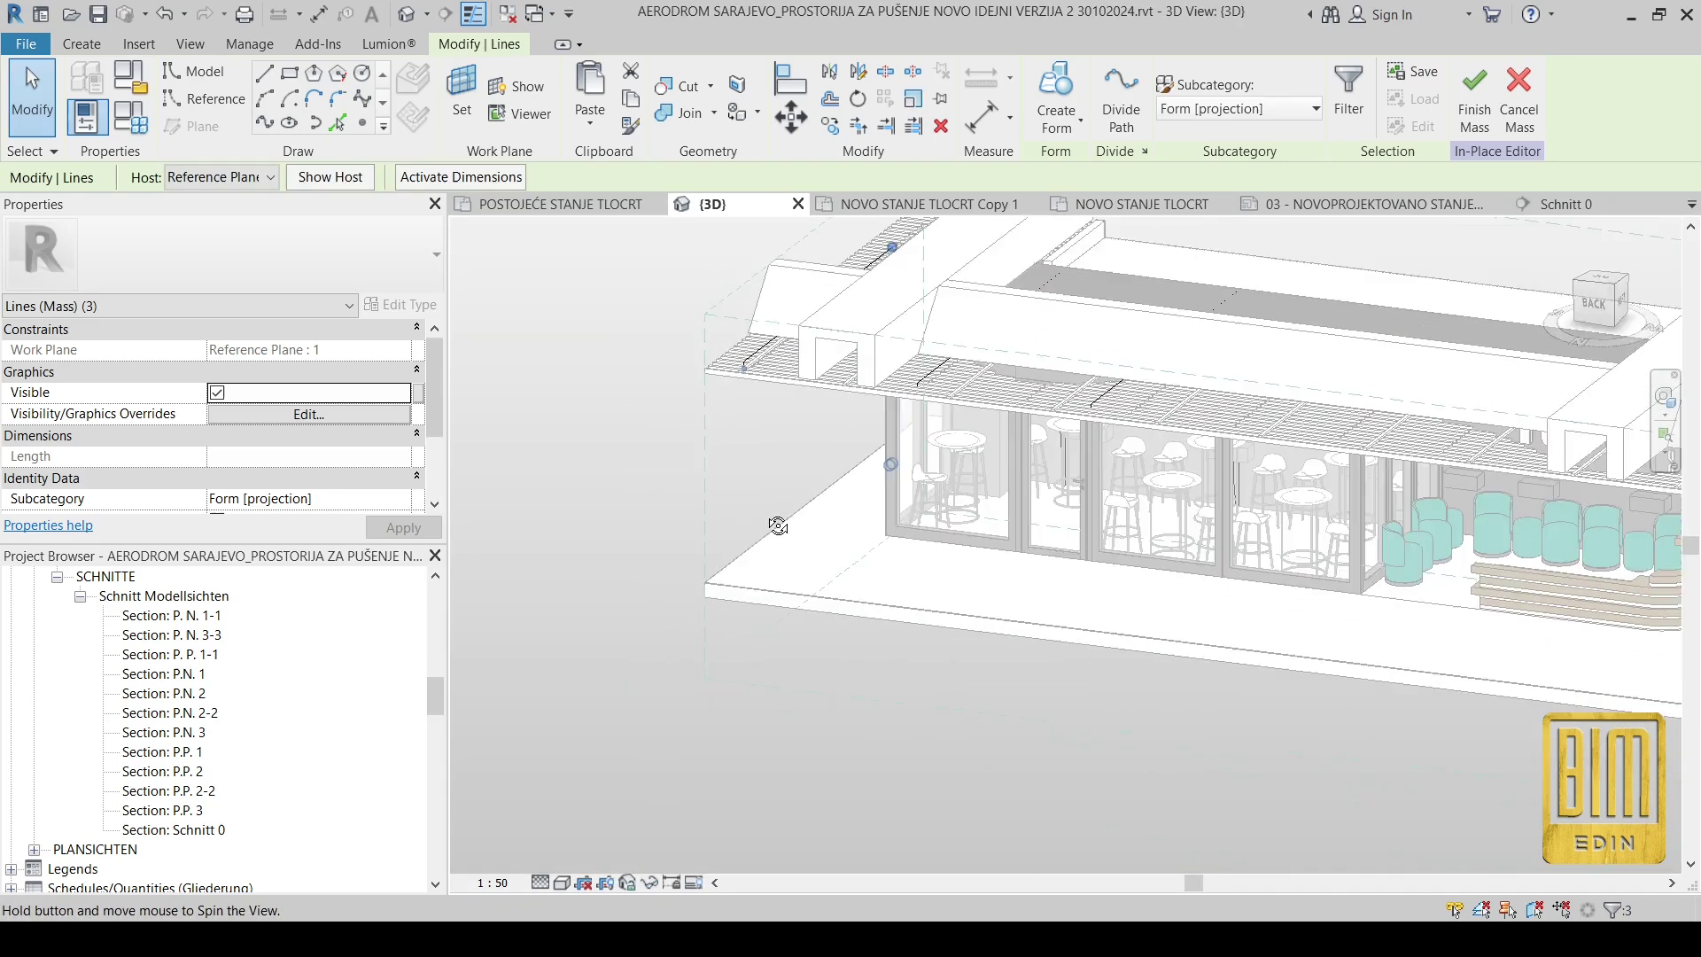
pyautogui.keyDown('shift'); pyautogui.moveTo(778, 526); pyautogui.dragTo(947, 319, button='middle'); pyautogui.keyUp('shift')
pyautogui.moveTo(788, 579); pyautogui.dragTo(768, 687)
pyautogui.keyDown('shift'); pyautogui.moveTo(770, 685); pyautogui.dragTo(797, 589, button='middle'); pyautogui.keyUp('shift')
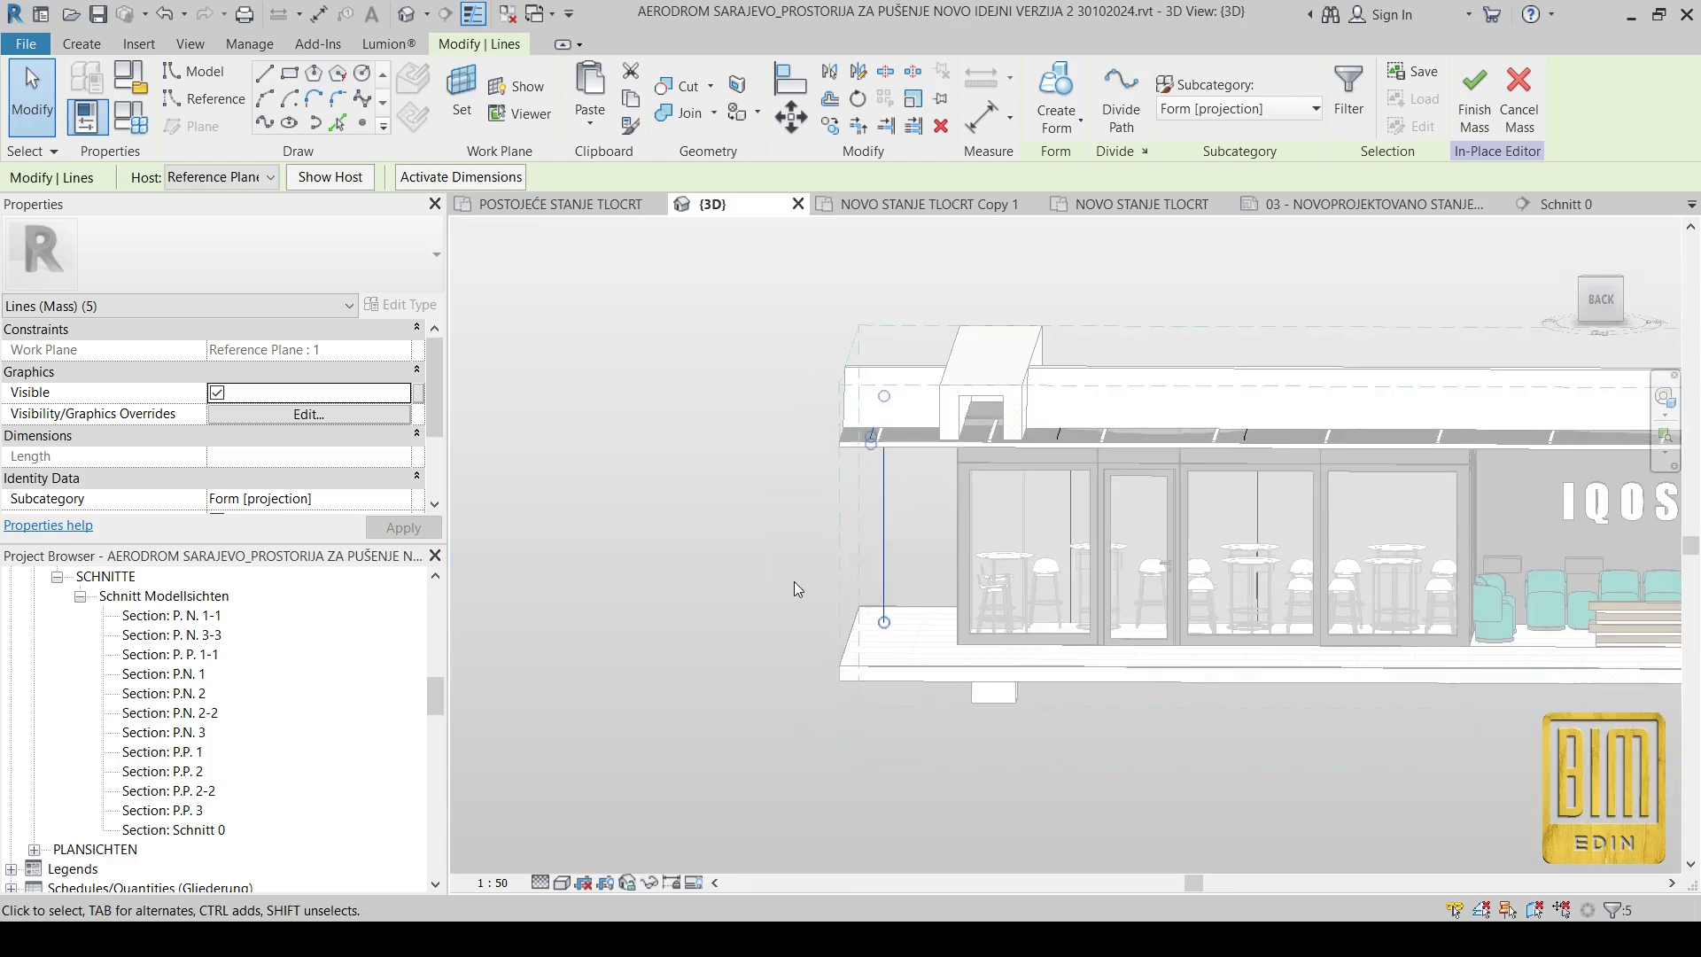
pyautogui.click(921, 206)
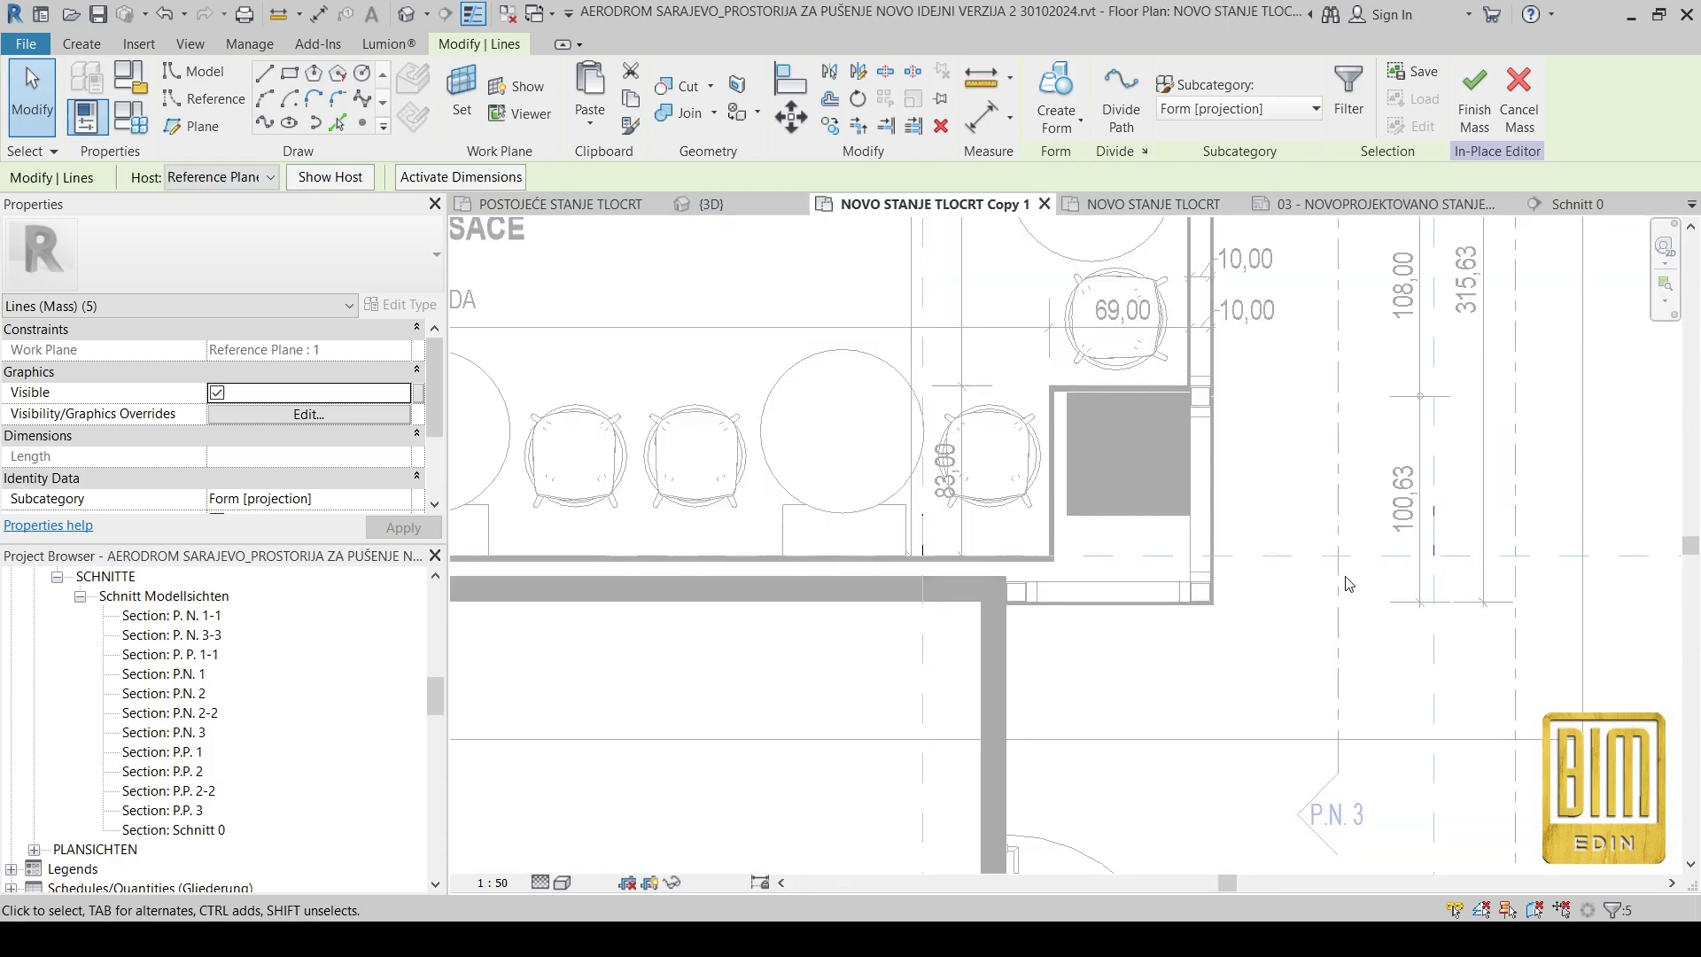
# Step: Copy the selected mass profile lines further along the smoking-room wall with Constrain off
pyautogui.click(834, 135)
pyautogui.scroll(5, 1444, 580)
pyautogui.click(1416, 520)
pyautogui.scroll(-5, 1531, 529)
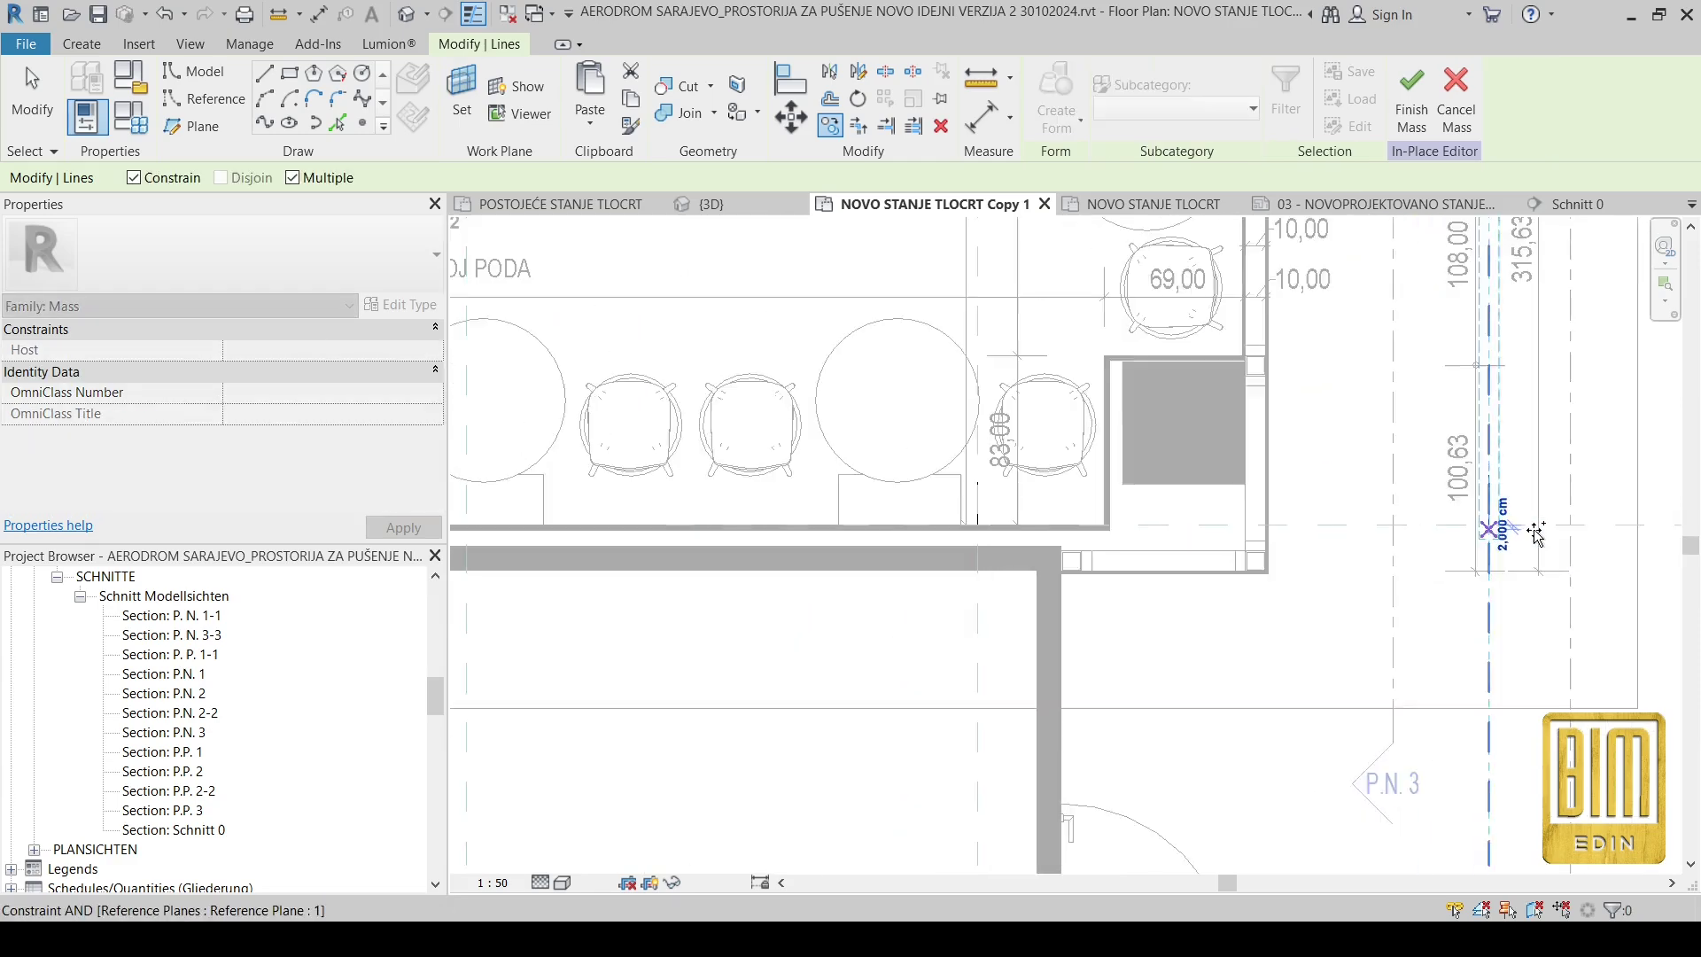
pyautogui.scroll(-2, 1535, 532)
pyautogui.moveTo(874, 562); pyautogui.dragTo(1051, 547, button='middle')
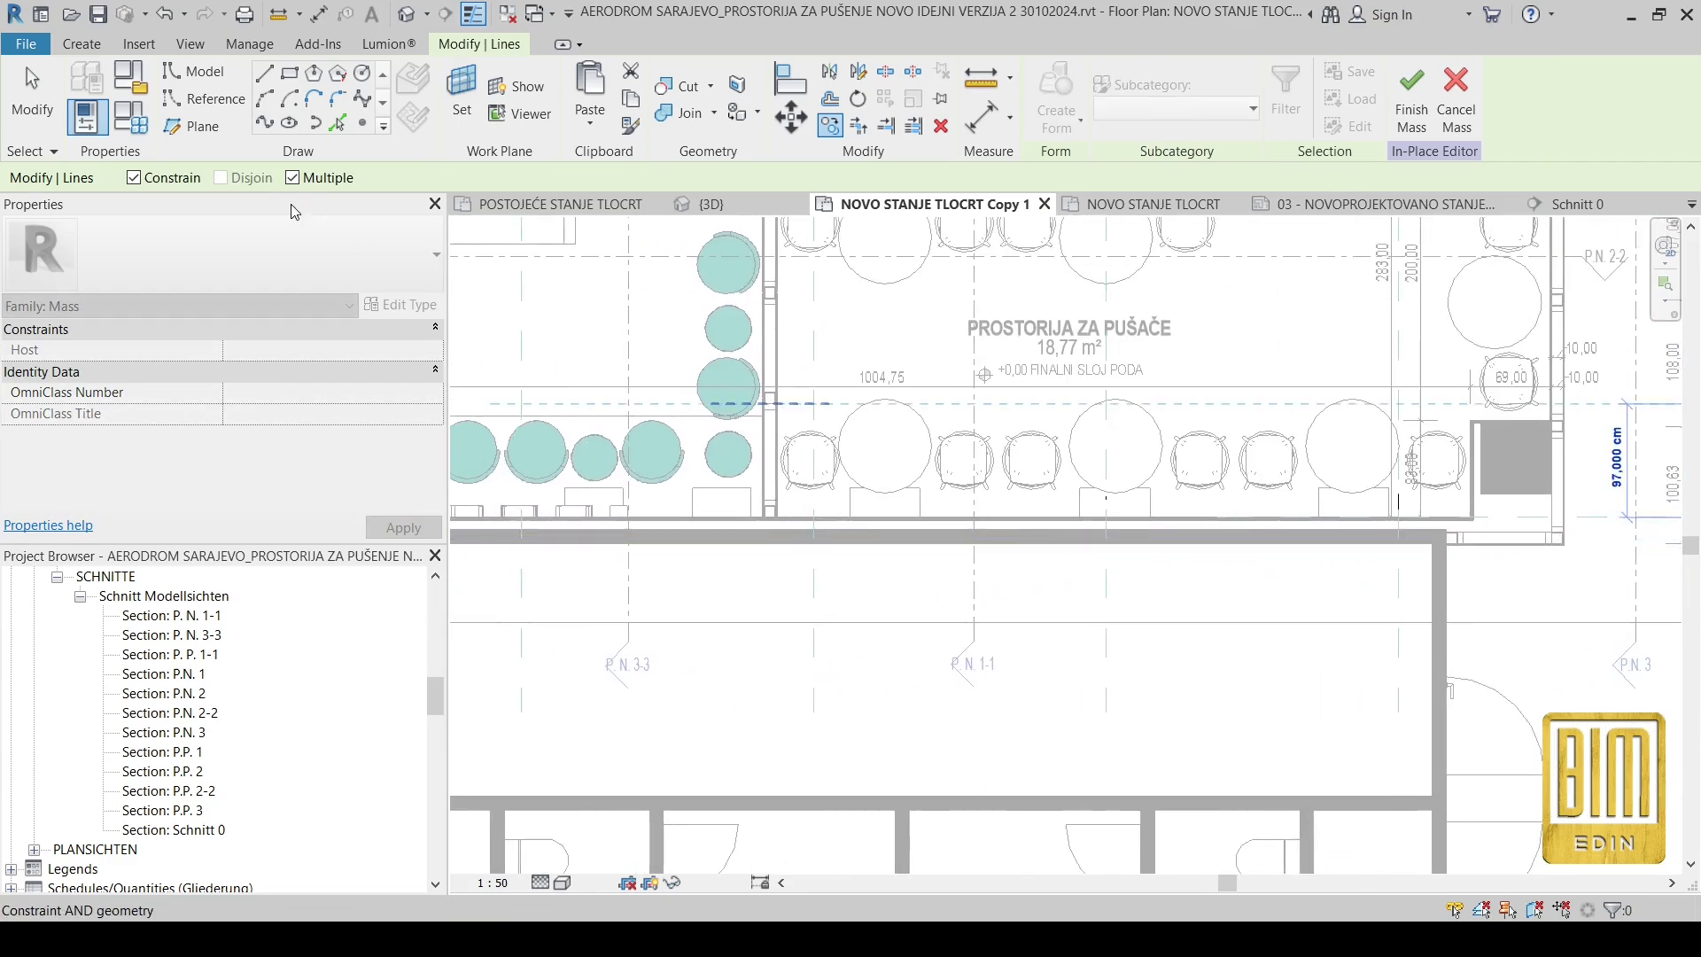
pyautogui.click(133, 178)
pyautogui.scroll(5, 801, 532)
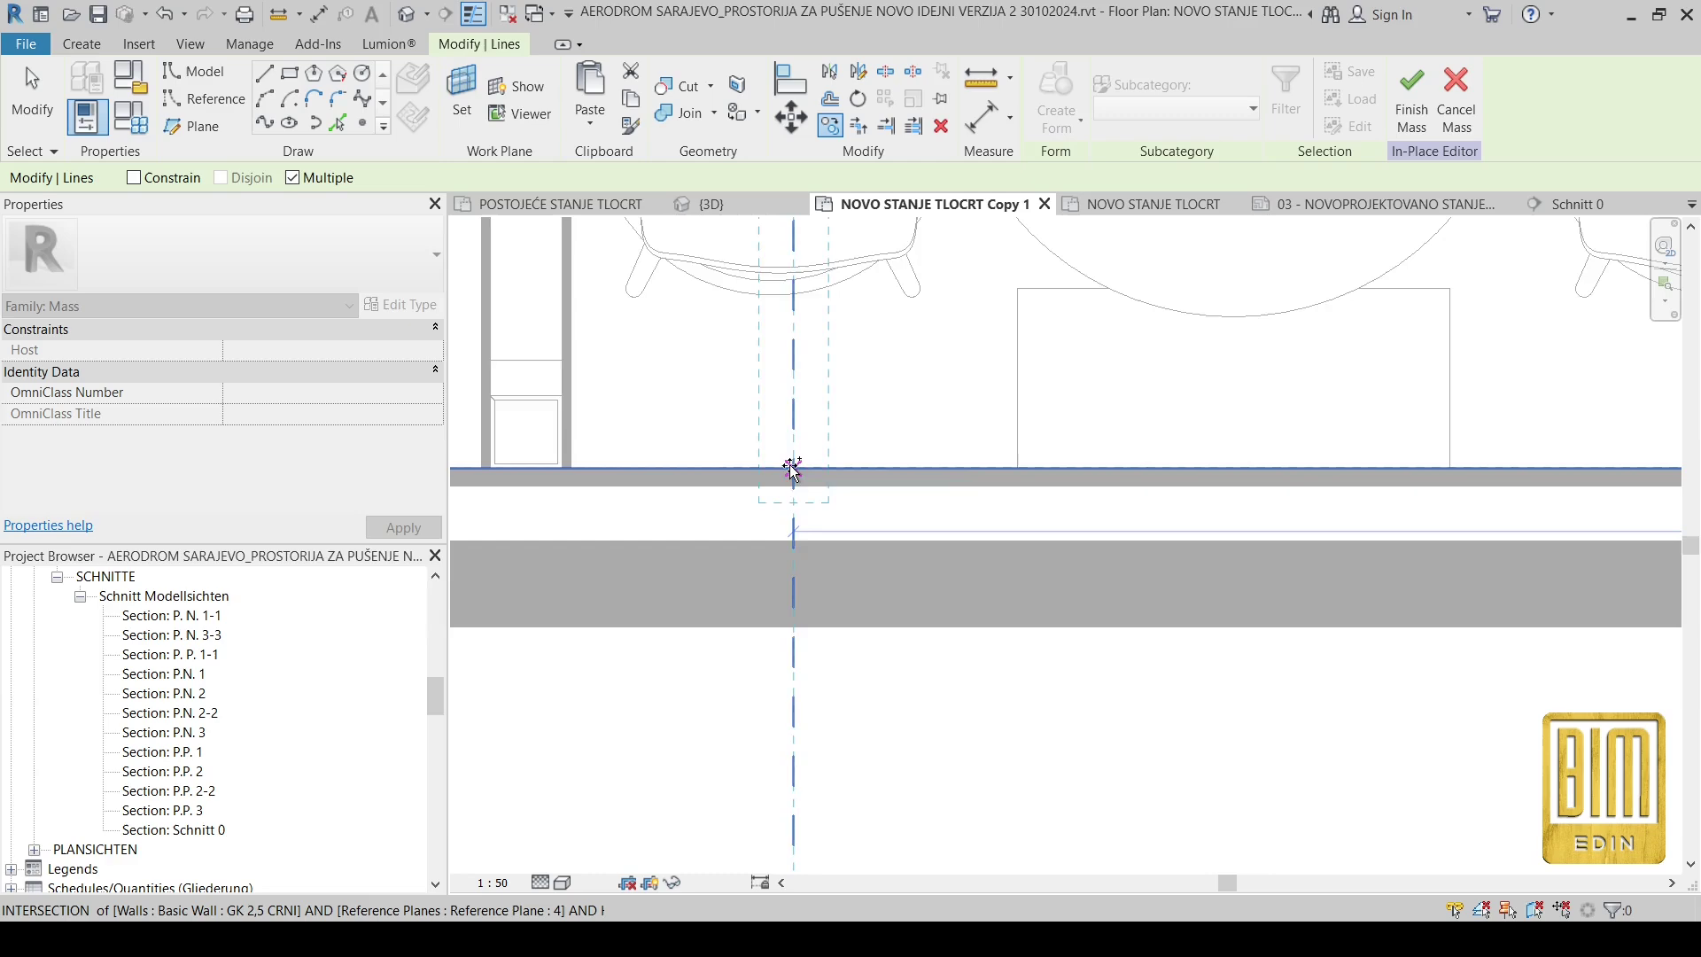
pyautogui.scroll(-4, 792, 470)
pyautogui.scroll(3, 1422, 478)
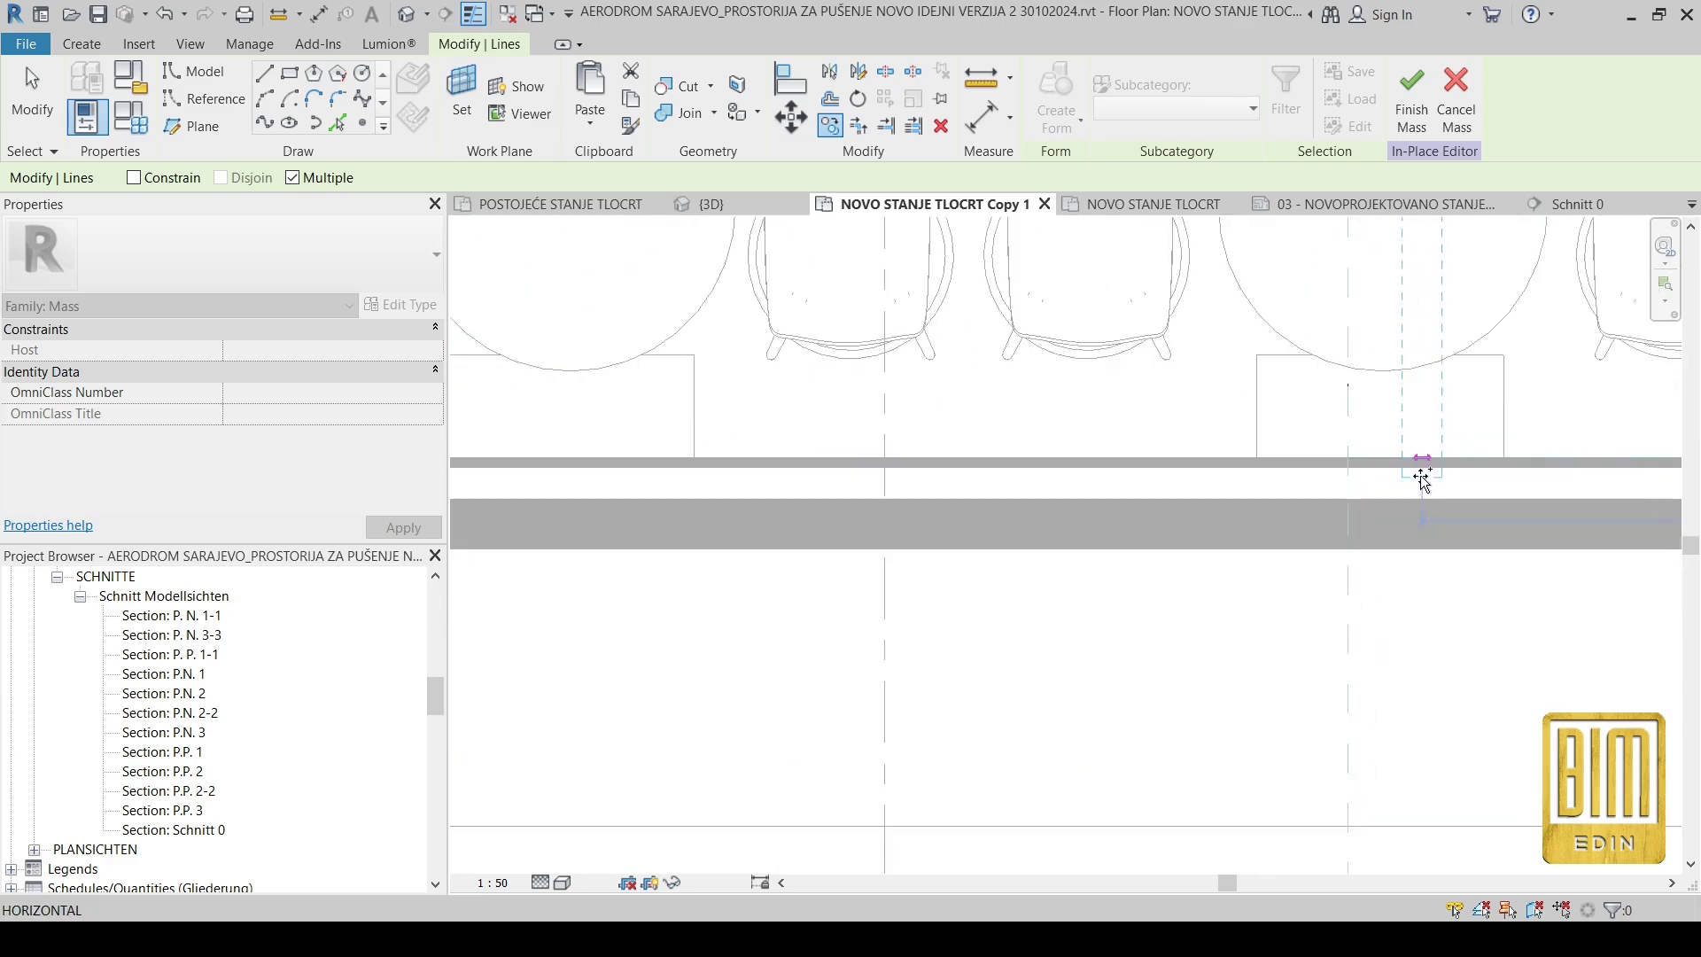
pyautogui.moveTo(1422, 479); pyautogui.dragTo(1243, 497, button='middle')
pyautogui.scroll(5, 1243, 497)
pyautogui.scroll(-10, 1245, 497)
pyautogui.scroll(4, 830, 489)
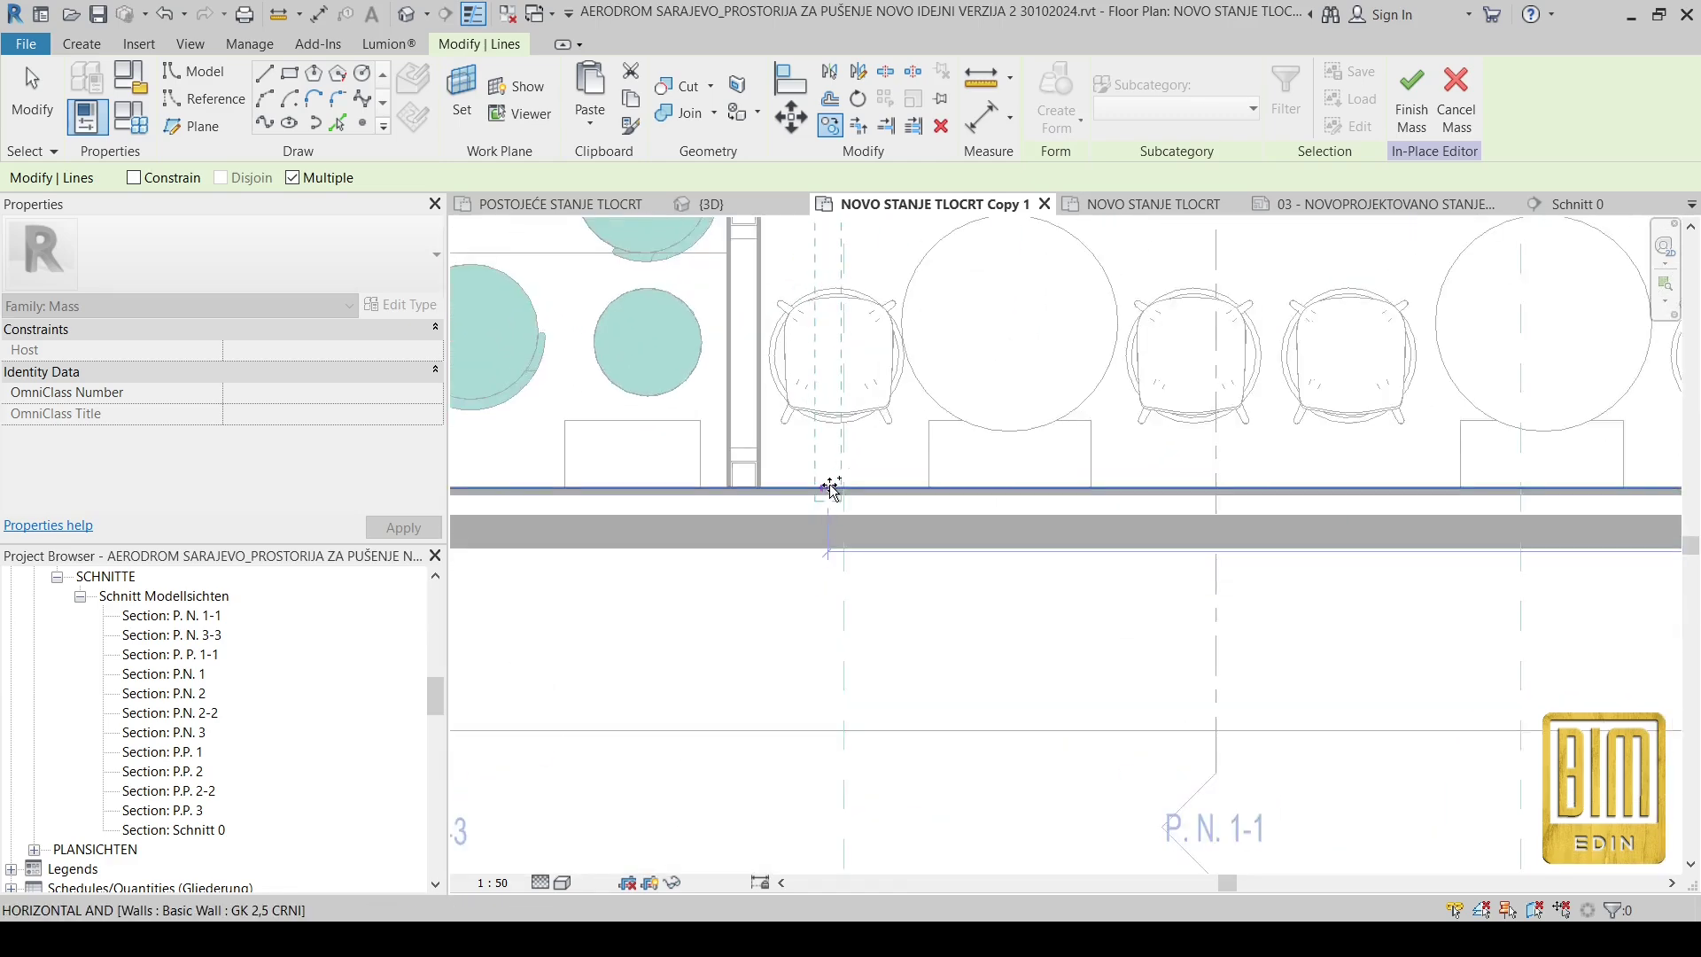
pyautogui.scroll(-2, 837, 488)
pyautogui.press('shift')
pyautogui.scroll(-2, 848, 490)
pyautogui.scroll(-2, 852, 492)
pyautogui.rightClick(853, 493)
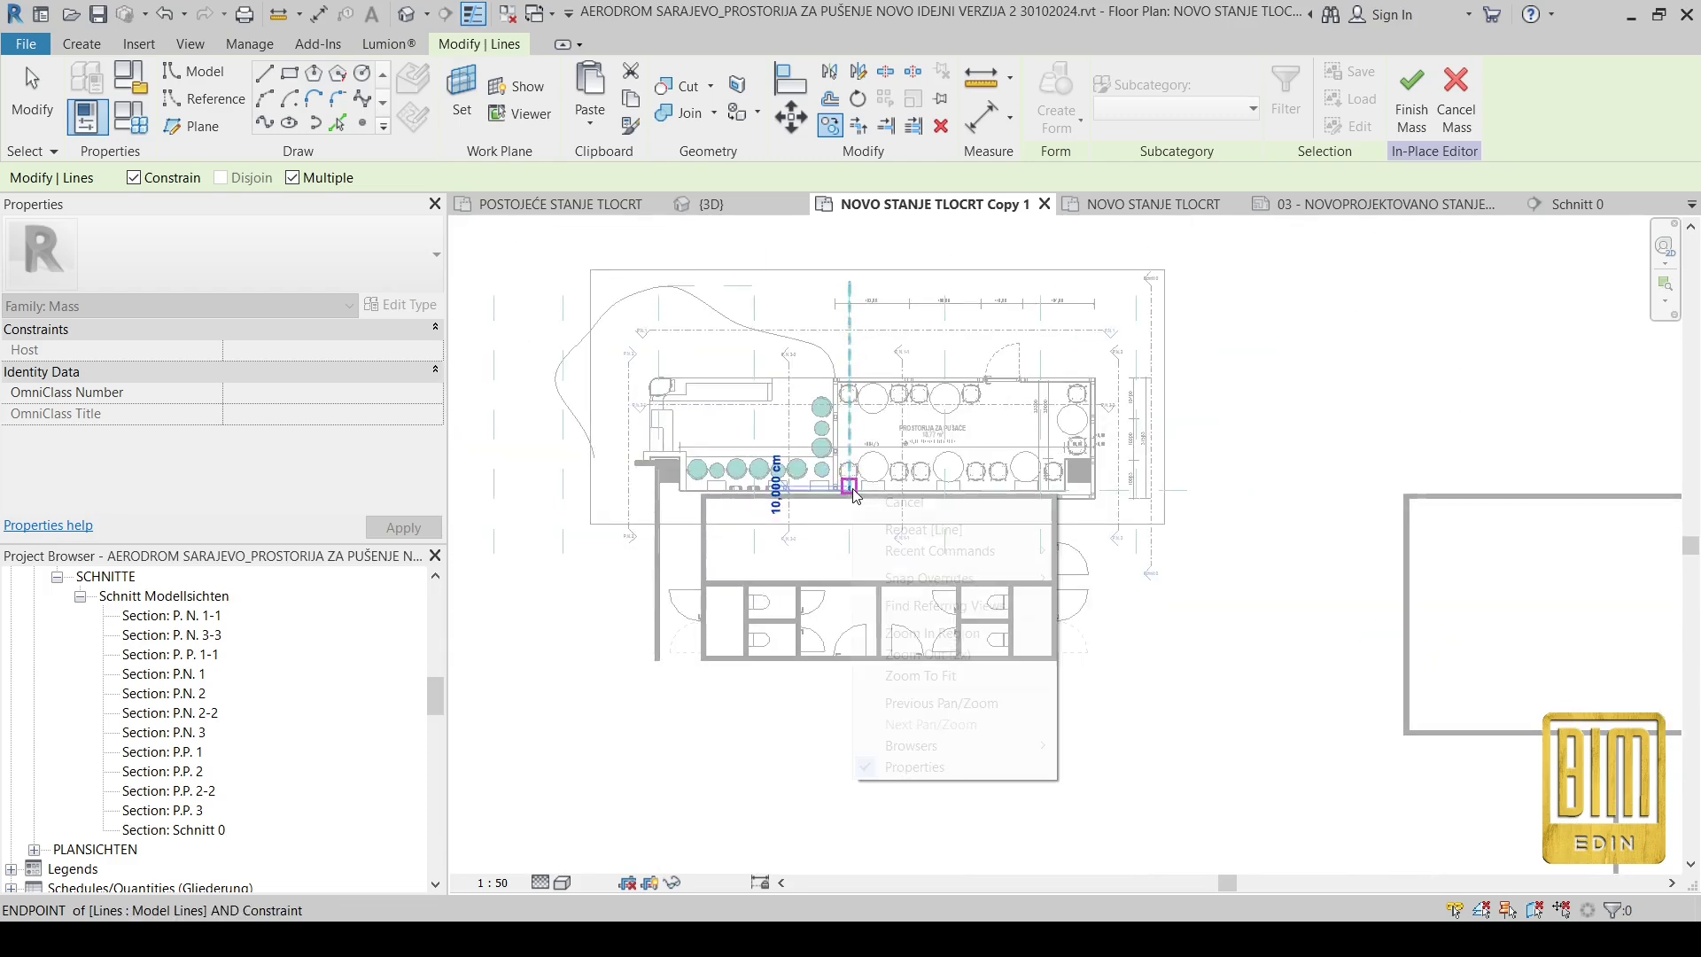
pyautogui.click(902, 503)
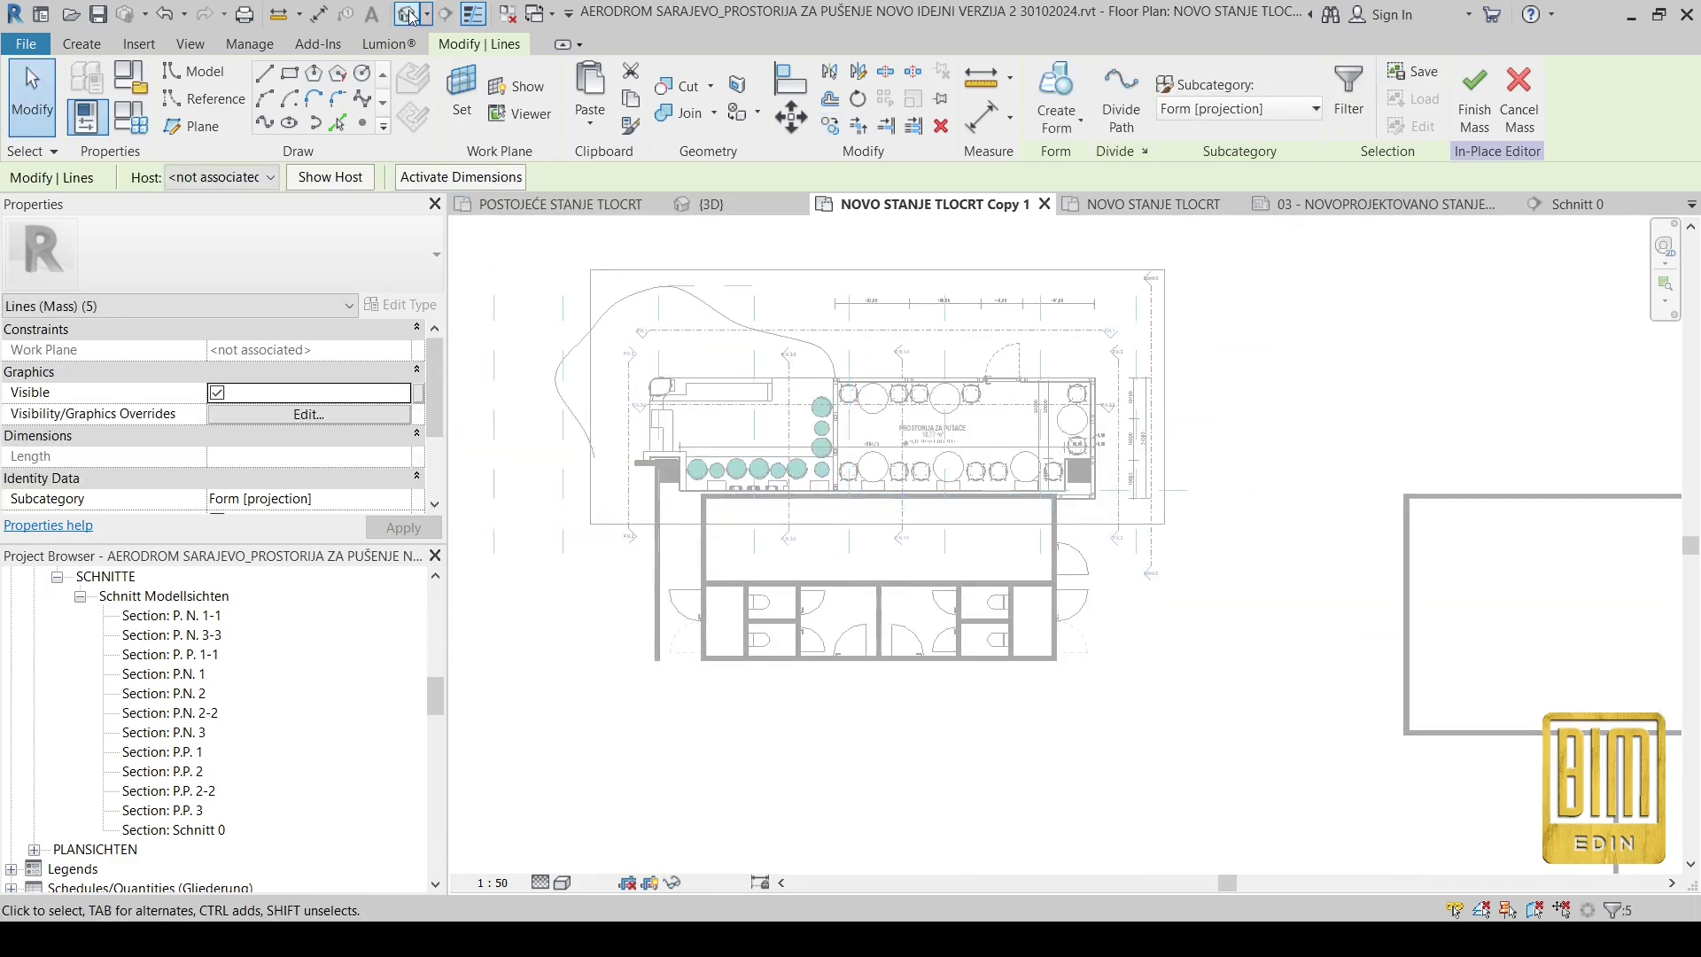
# Step: Select the vertical mass lines in 3D and start copying them in the plan from a line endpoint
pyautogui.click(409, 14)
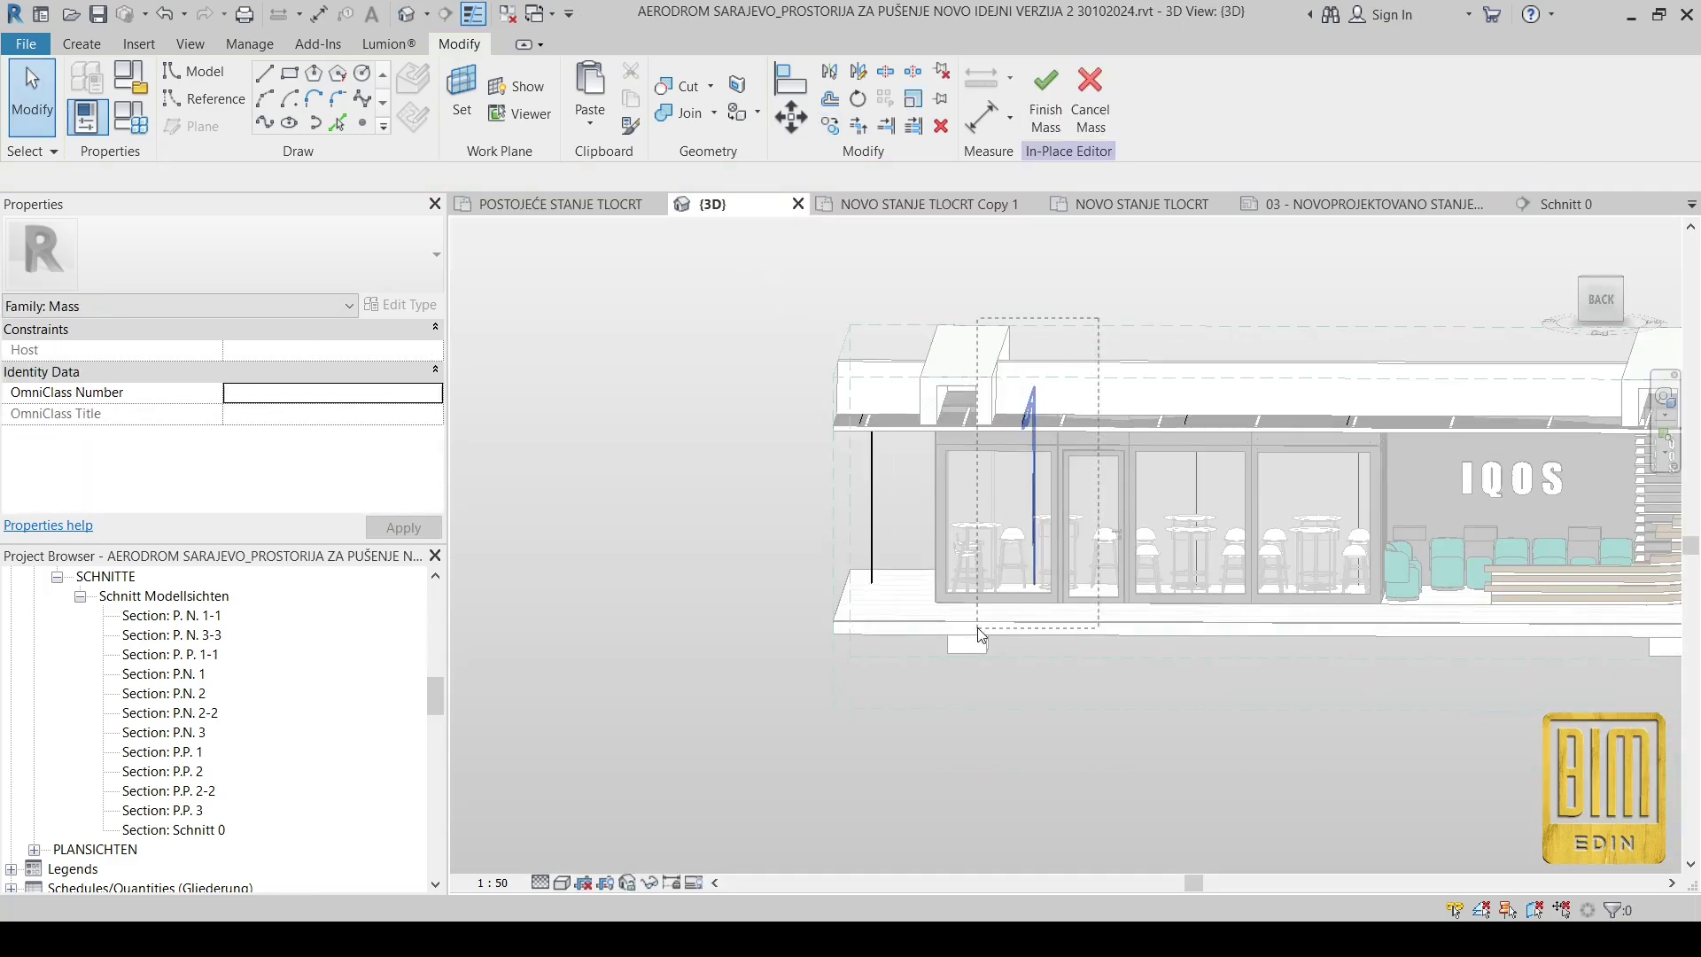
pyautogui.moveTo(980, 635); pyautogui.dragTo(979, 635)
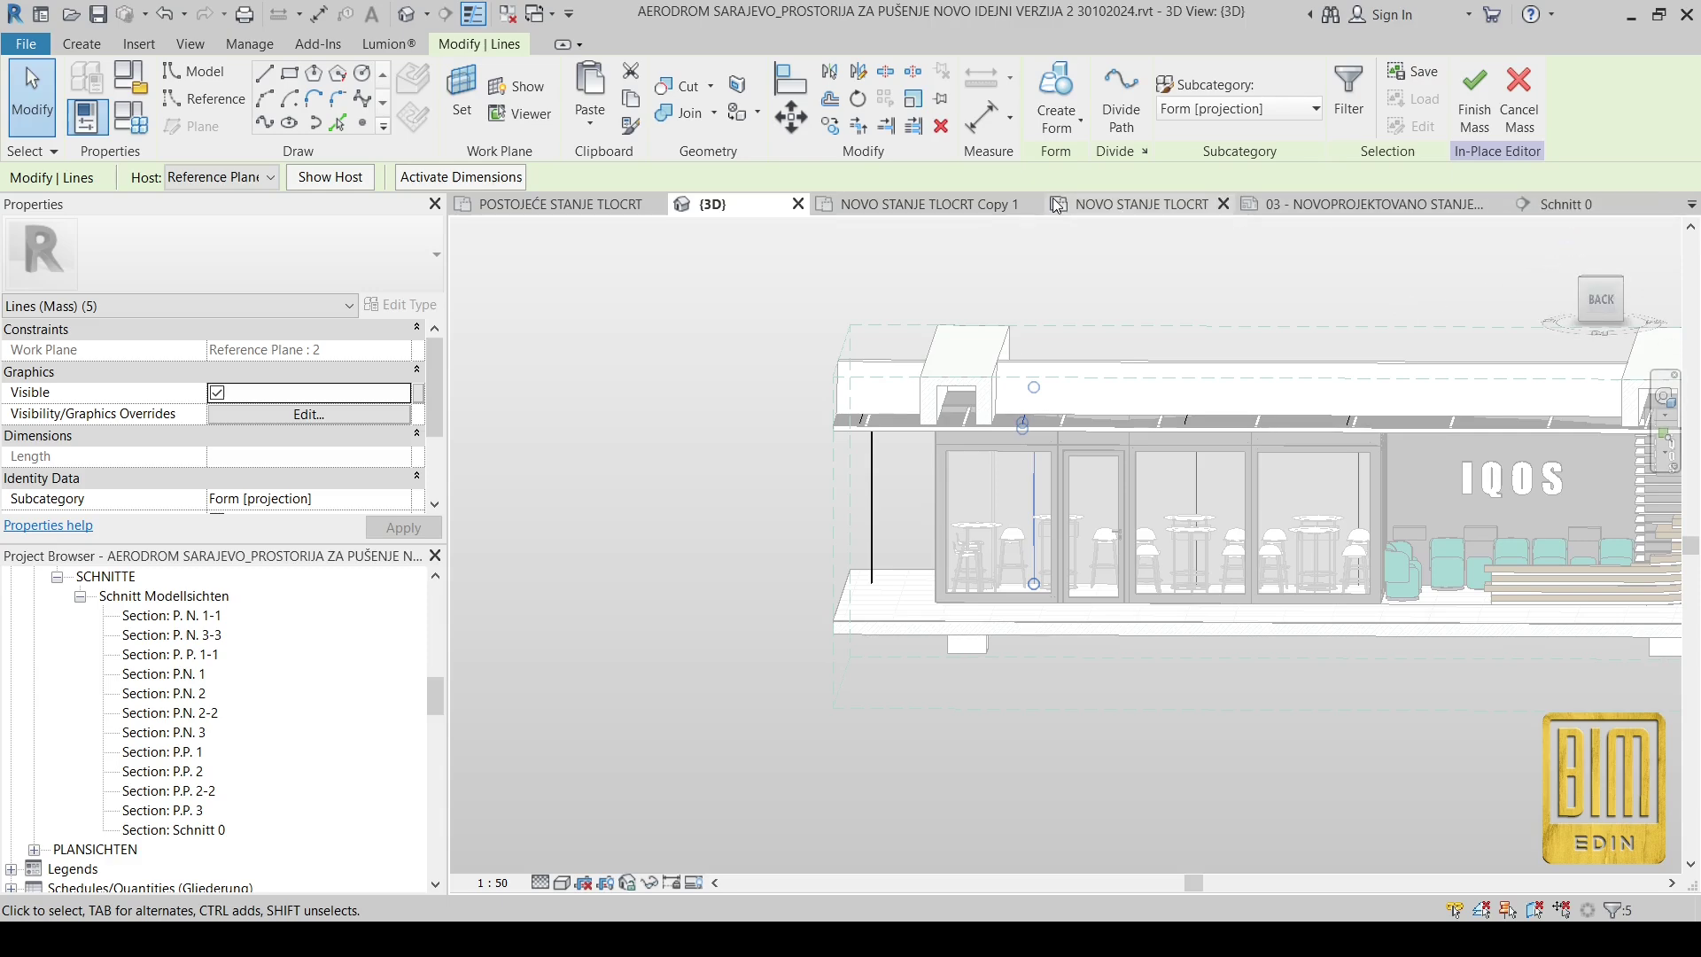
pyautogui.click(921, 203)
pyautogui.scroll(2, 776, 496)
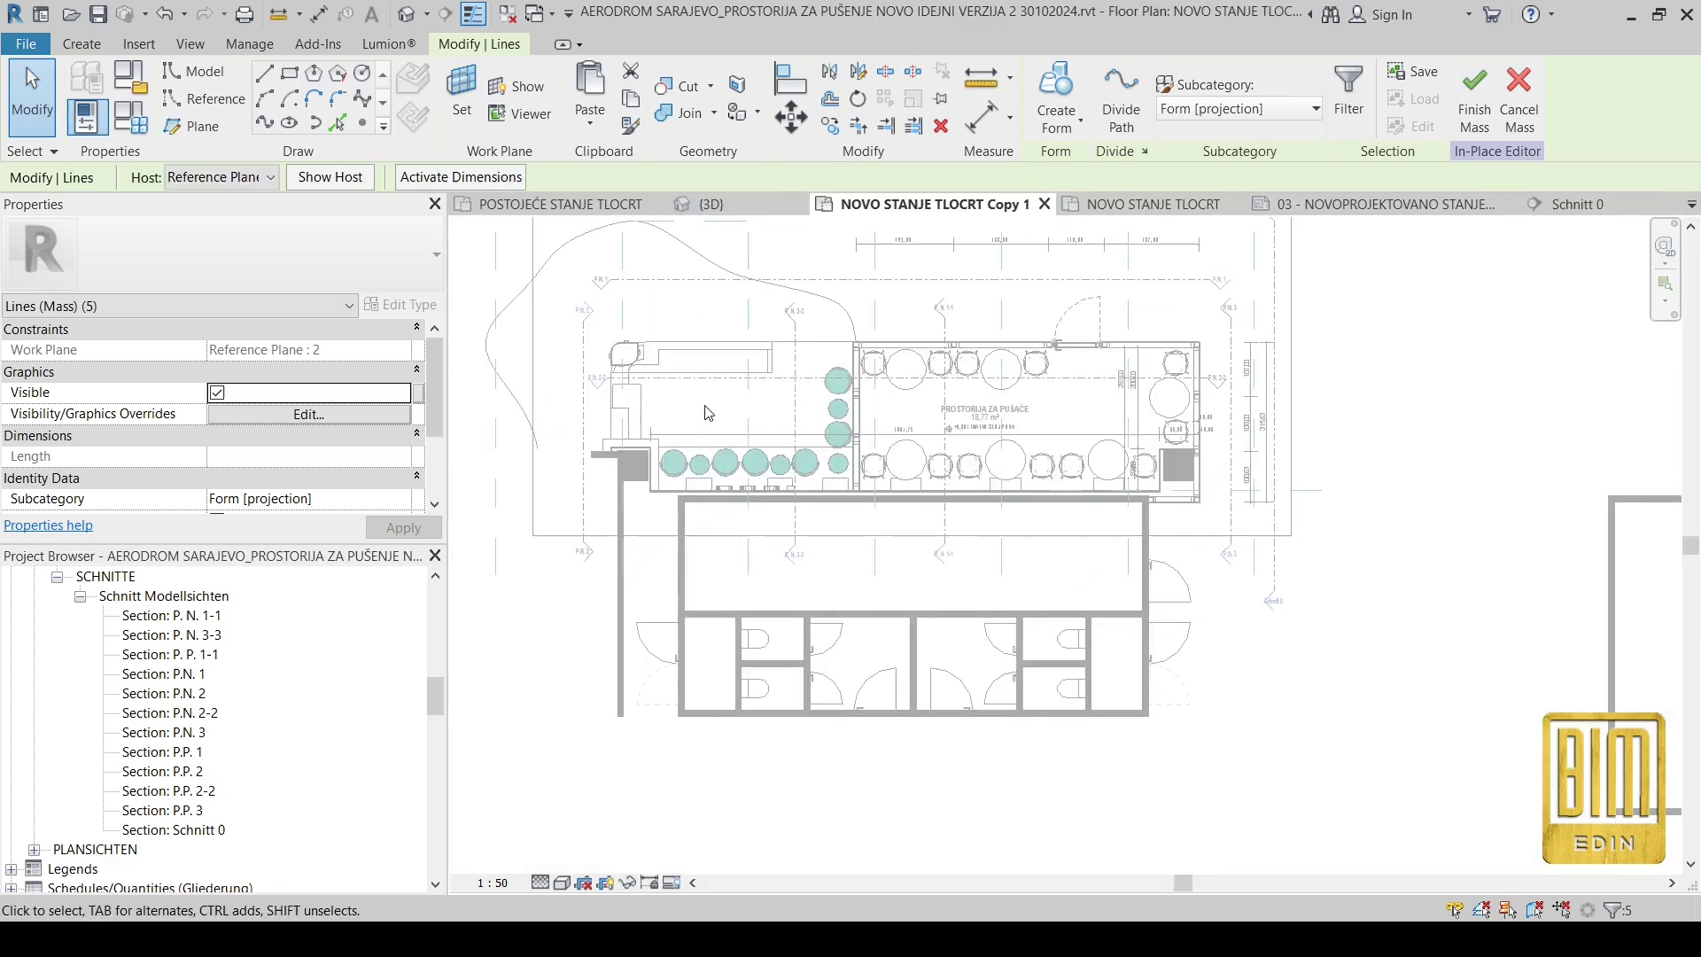
pyautogui.click(830, 125)
pyautogui.scroll(8, 1128, 493)
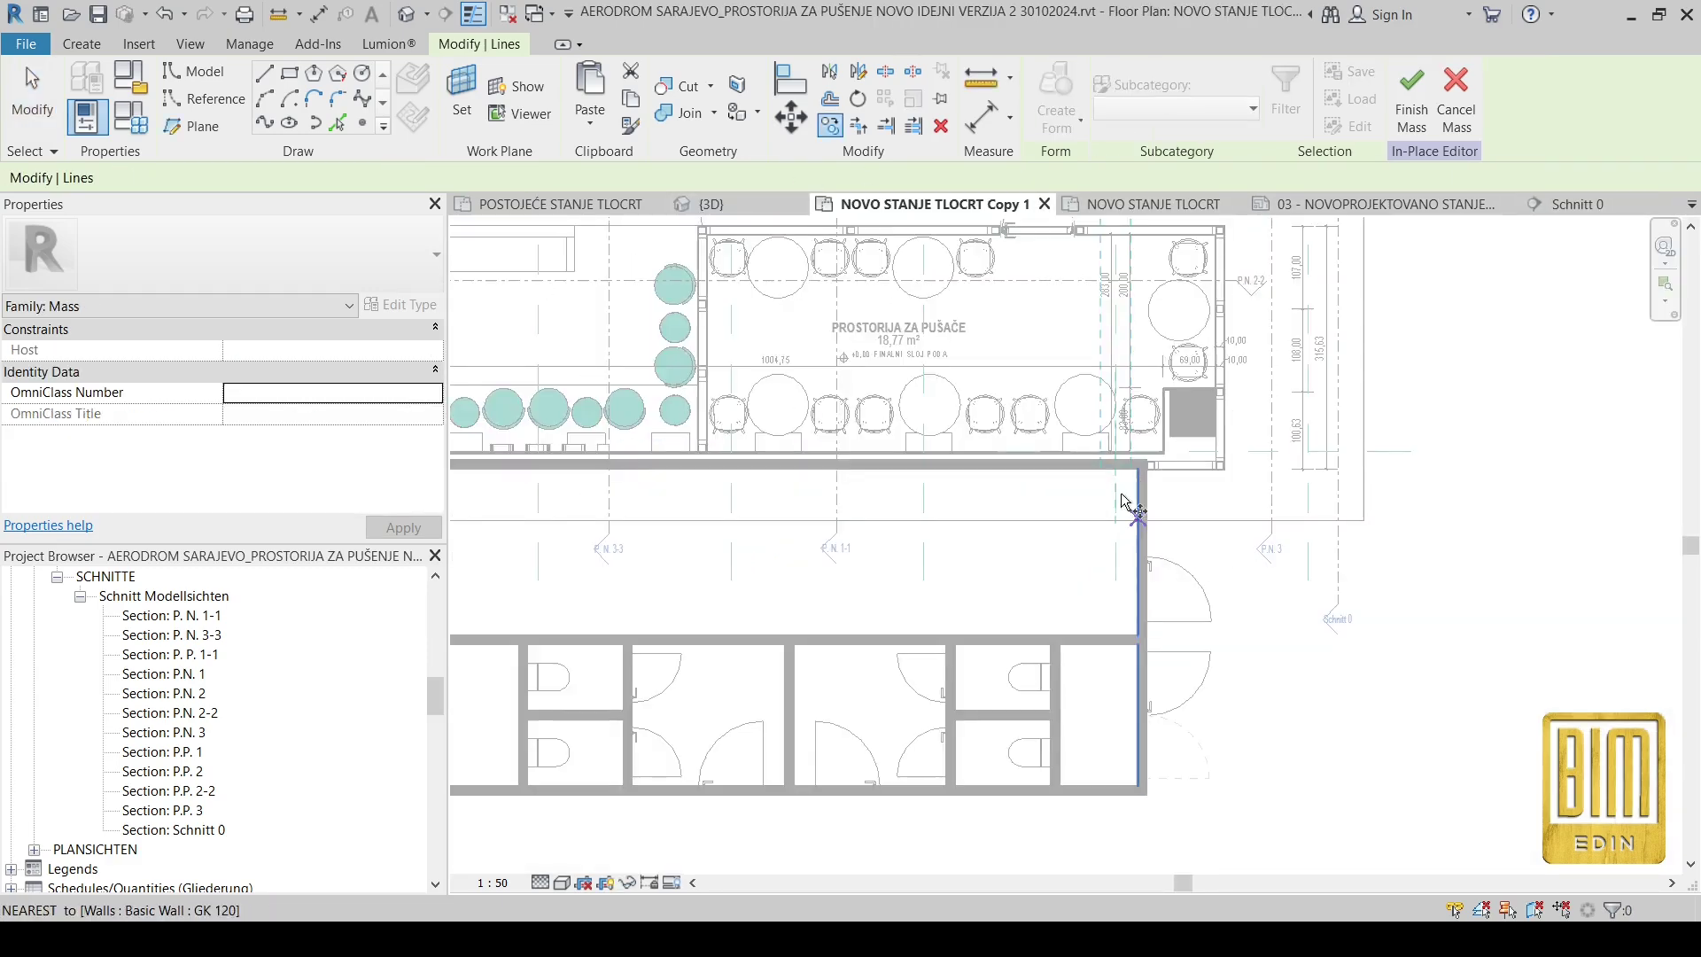
pyautogui.click(1130, 427)
# Step: Back in the 3D view, window-select the five lines of the slat profile
pyautogui.scroll(-8, 1276, 448)
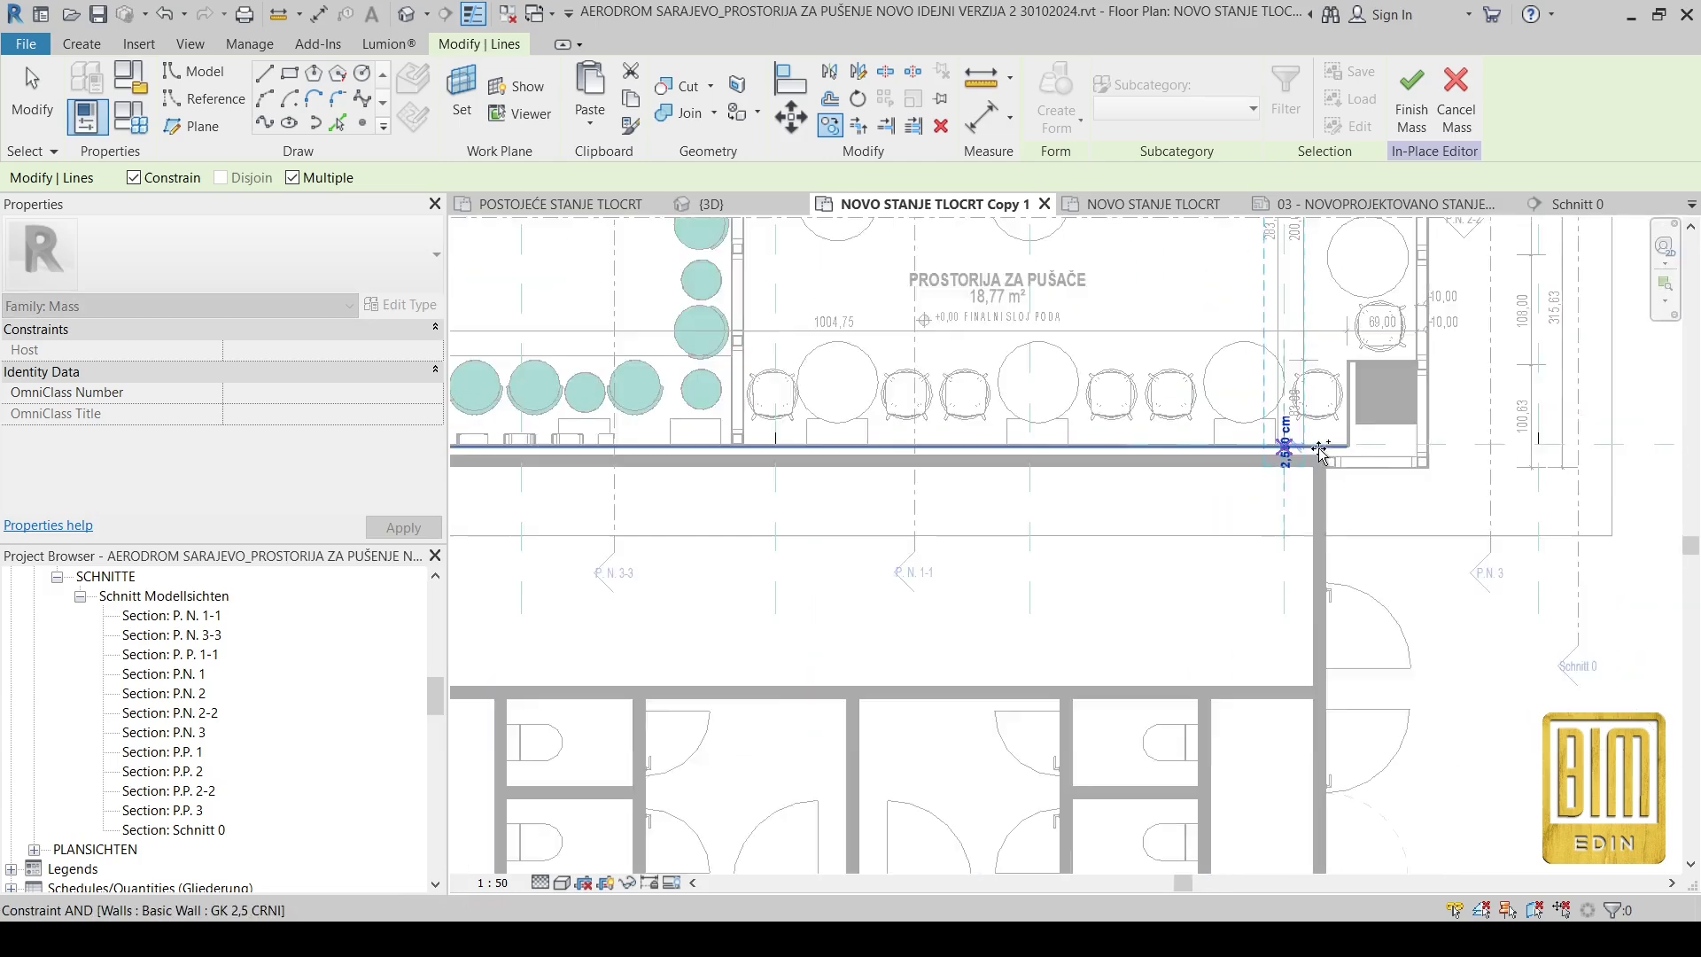
pyautogui.moveTo(622, 374); pyautogui.dragTo(991, 369, button='middle')
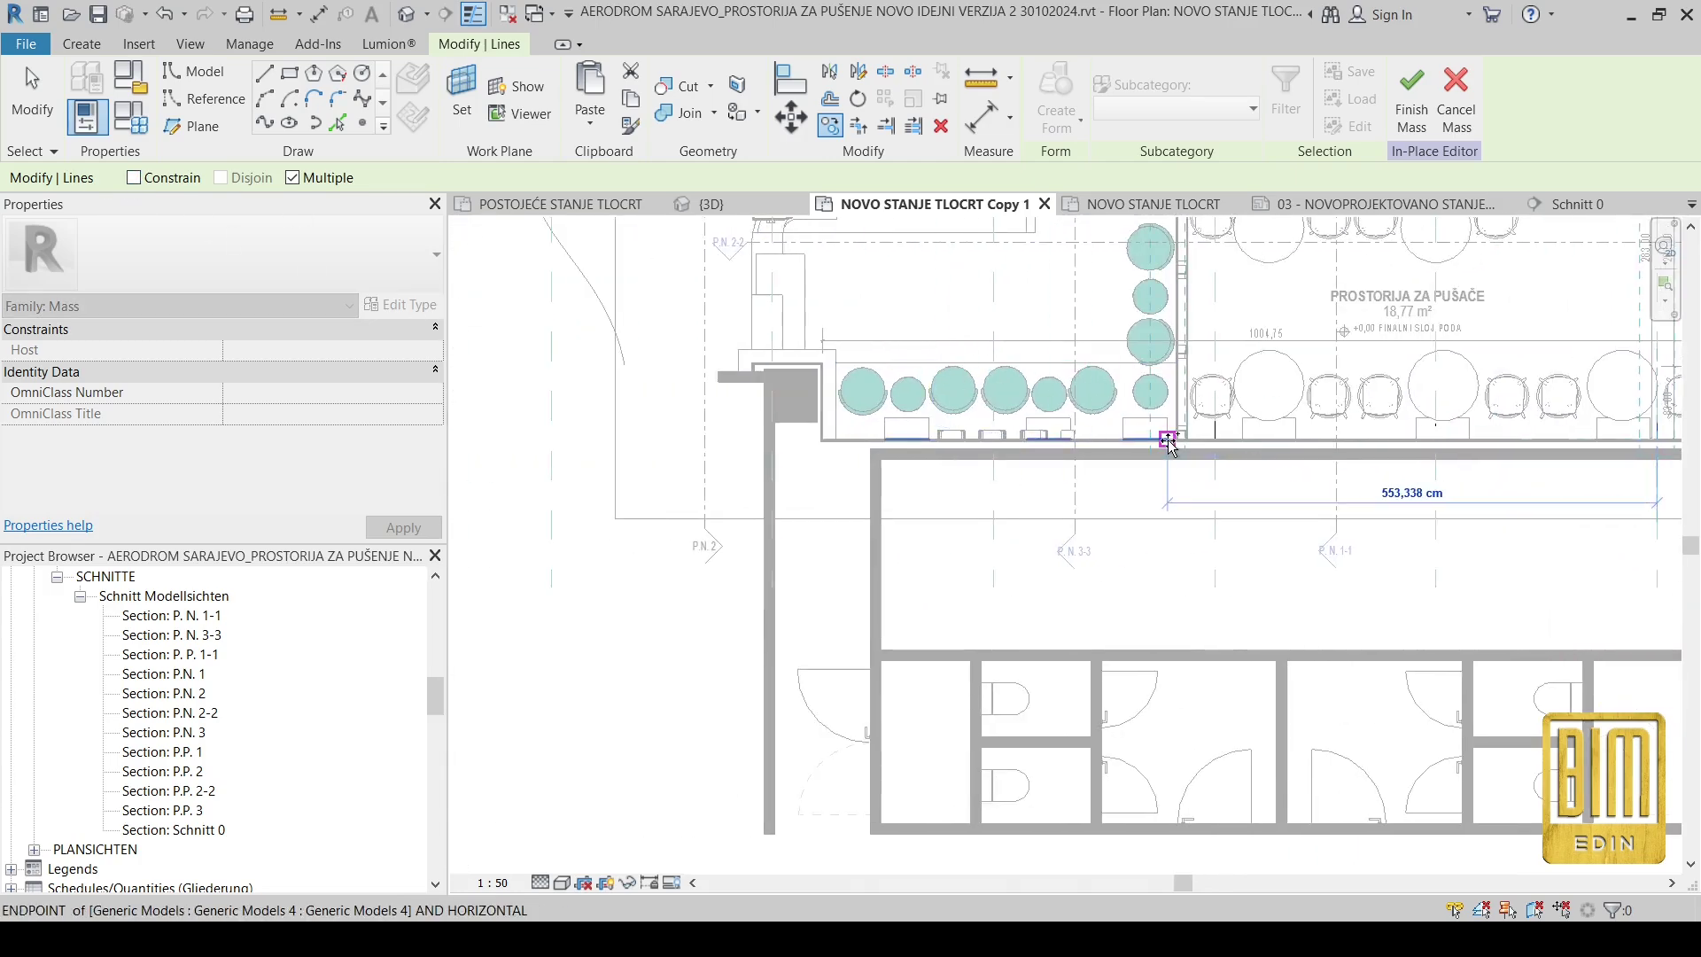
pyautogui.scroll(2, 1172, 457)
pyautogui.scroll(5, 853, 427)
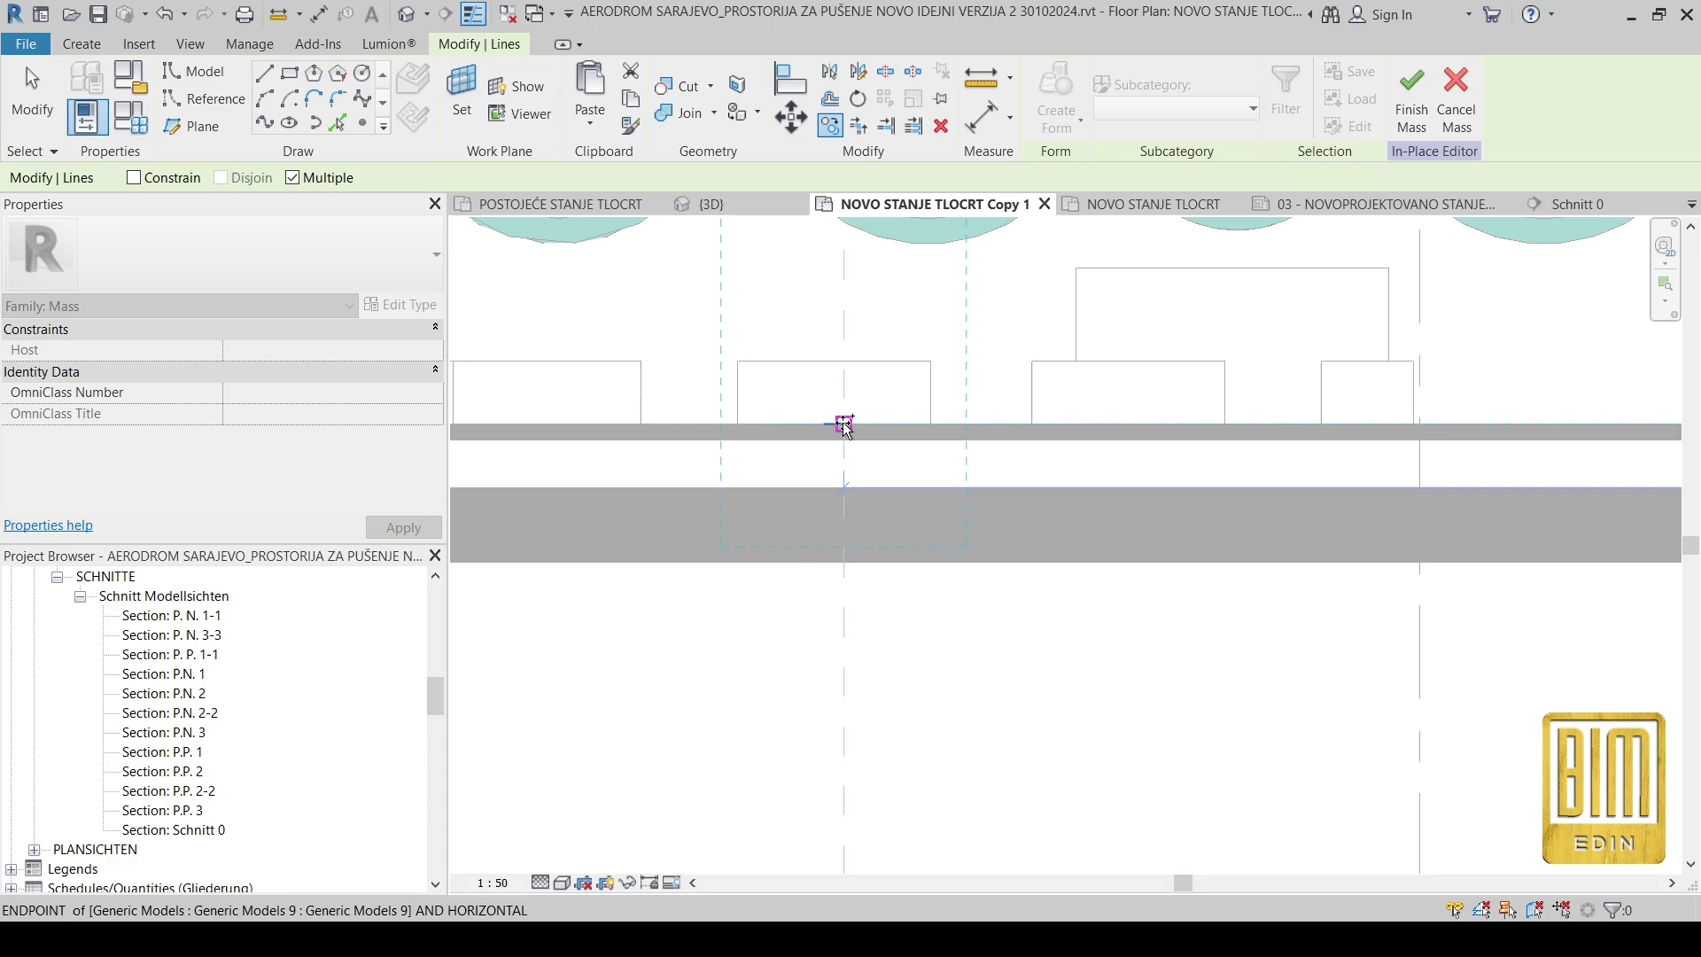
pyautogui.scroll(-6, 846, 430)
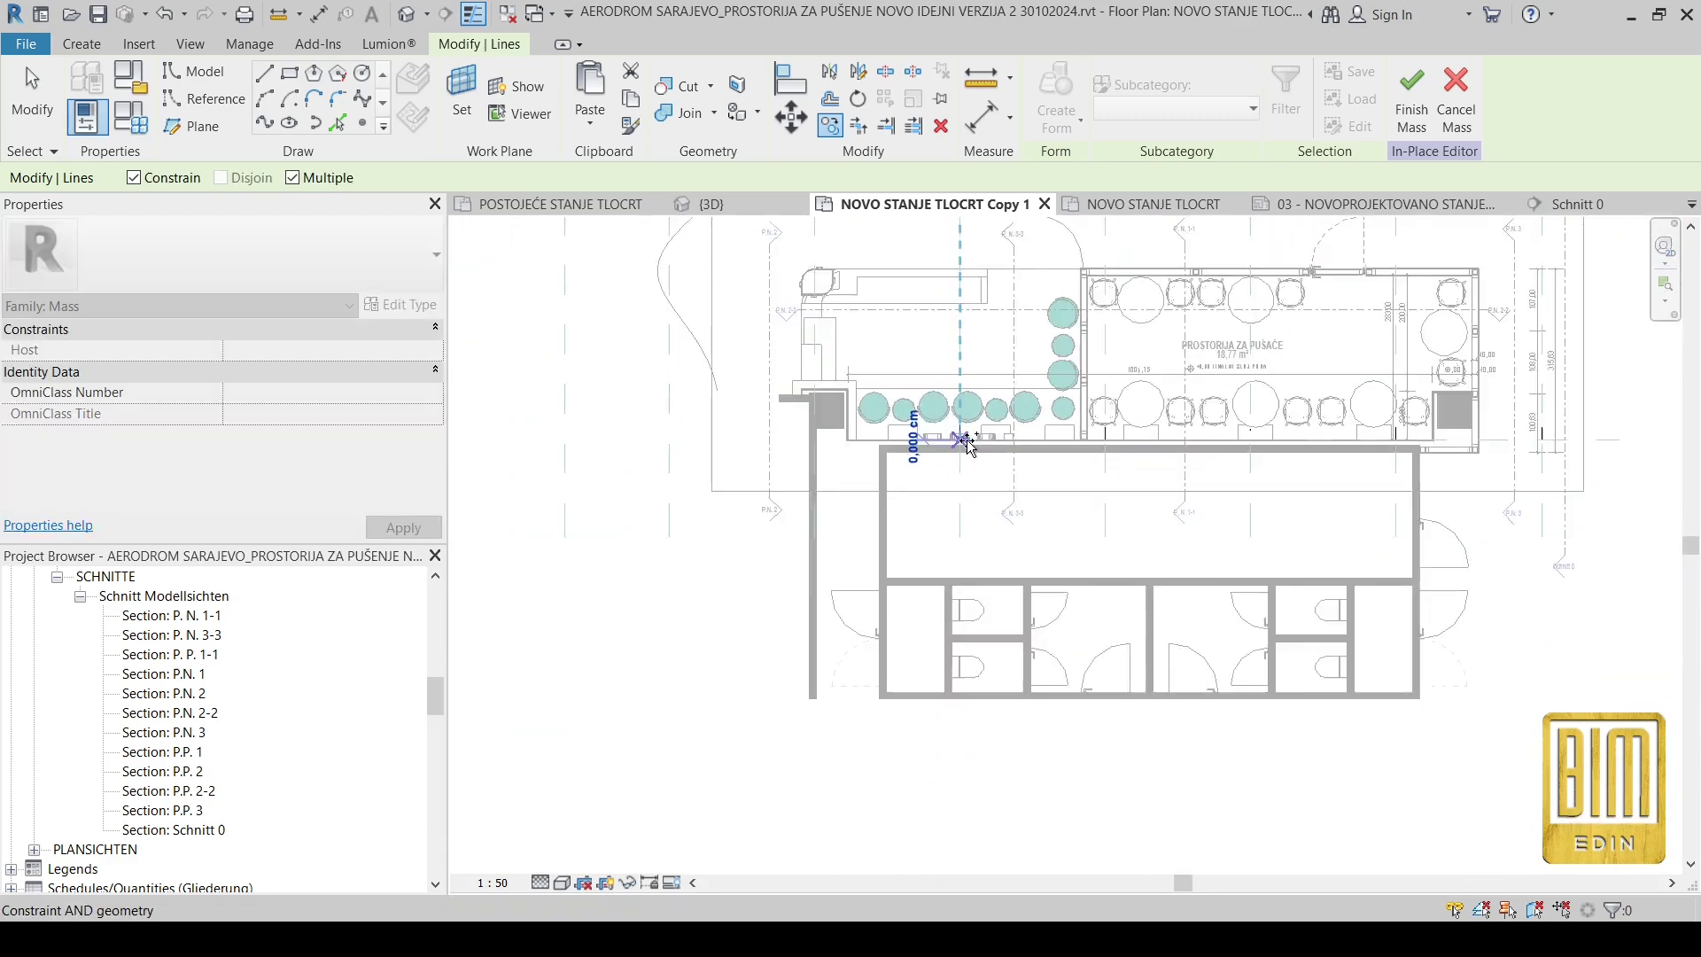
pyautogui.click(699, 203)
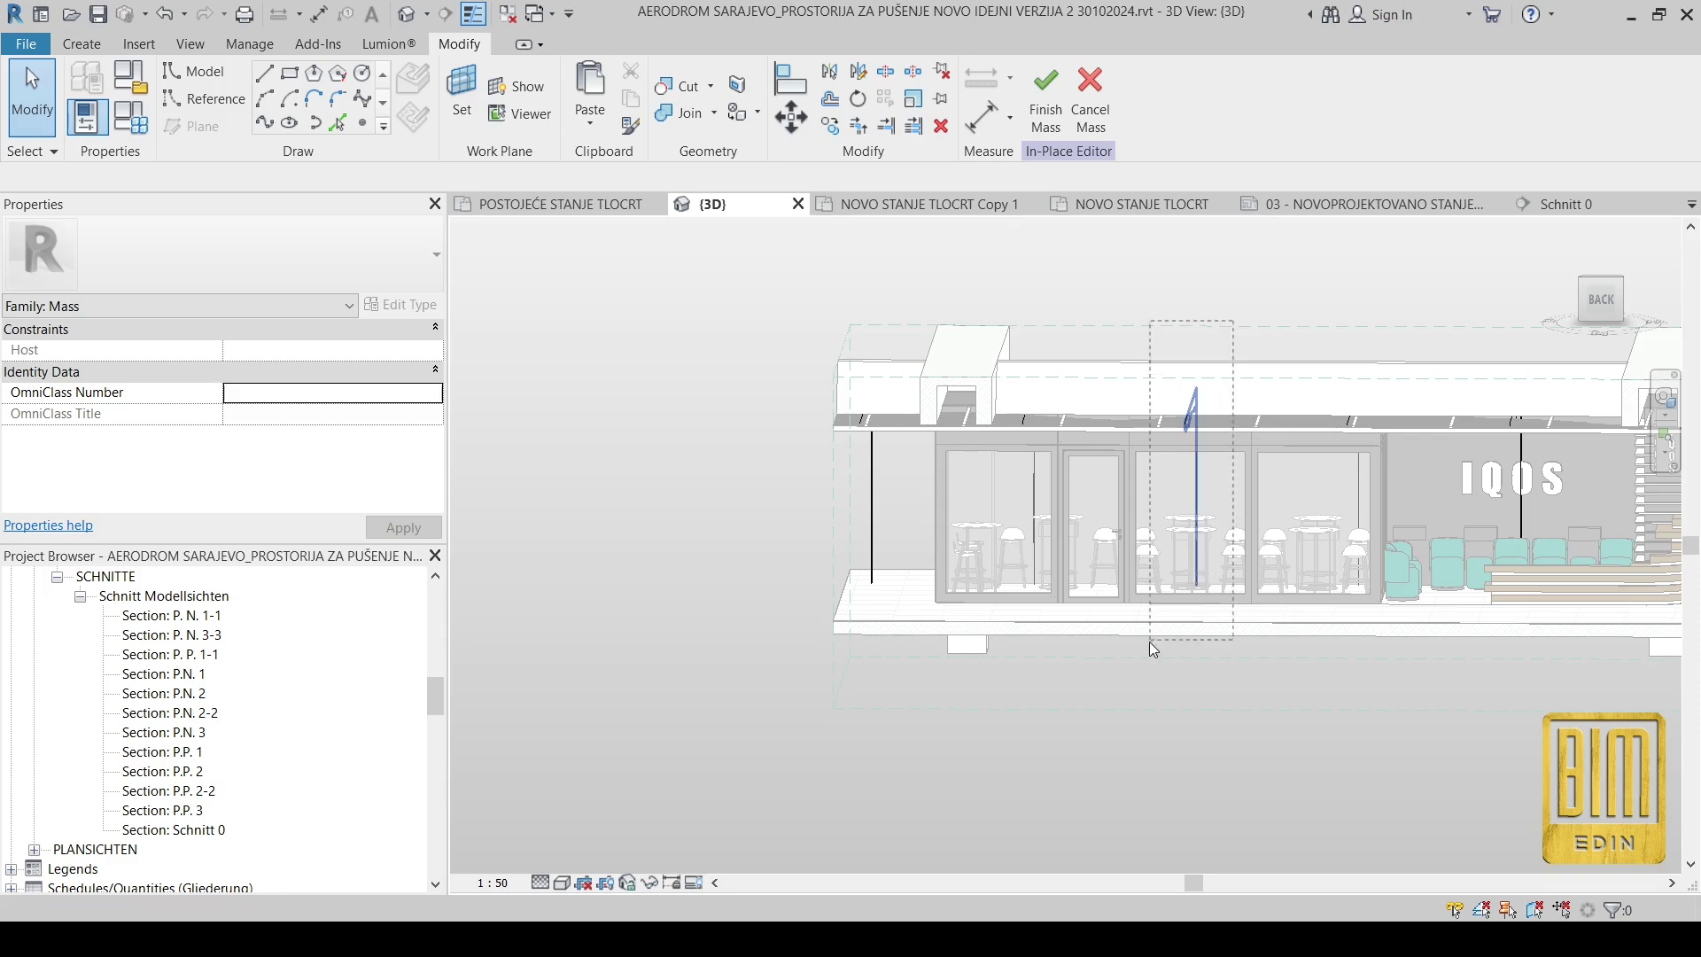
pyautogui.moveTo(1150, 643); pyautogui.dragTo(1150, 647)
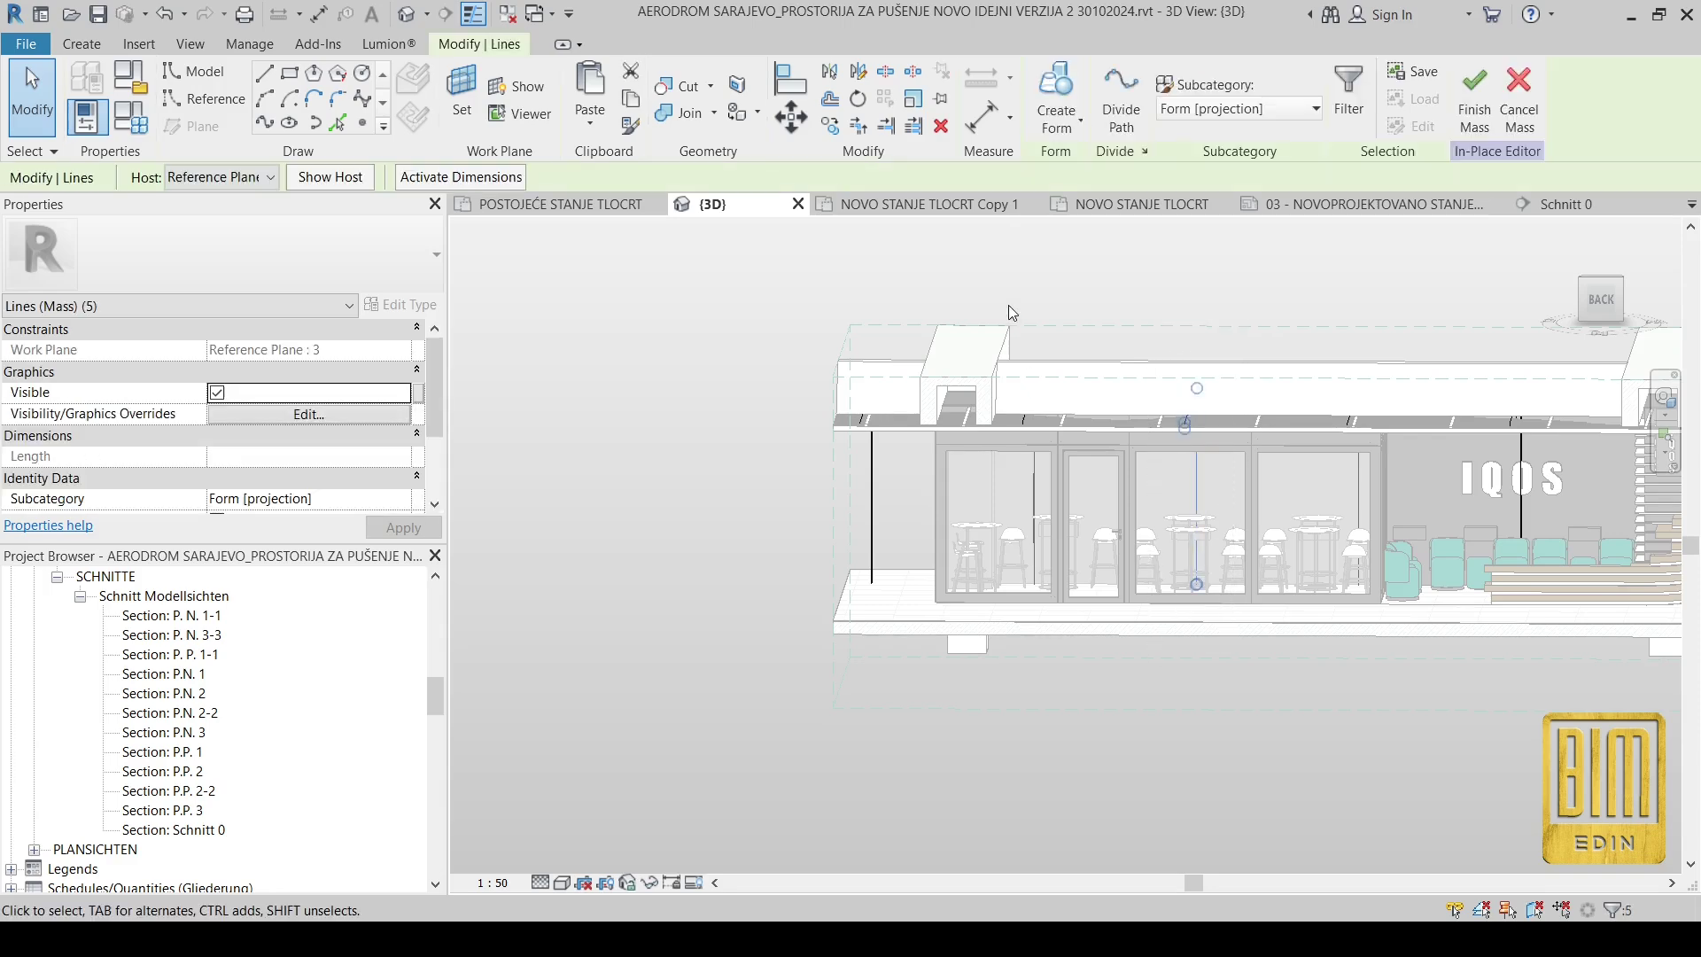
# Step: In the NOVO STANJE TLOCRT Copy 1 plan, start copying the profile lines from a line end
pyautogui.click(951, 206)
pyautogui.scroll(3, 965, 456)
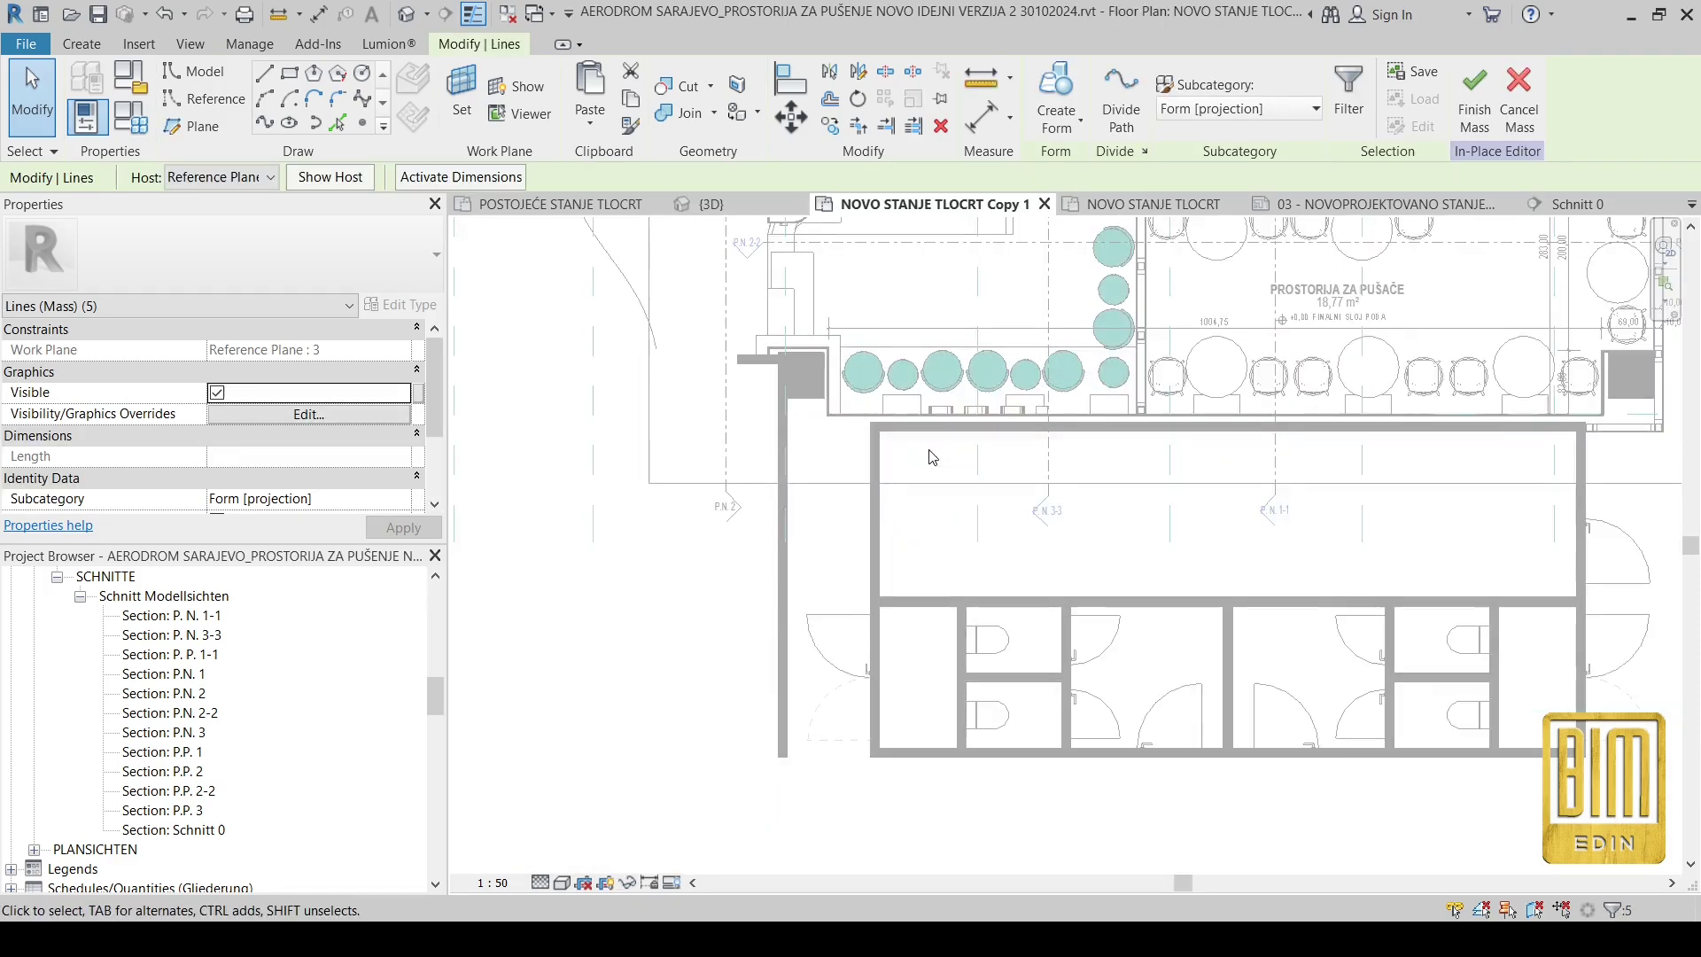
pyautogui.scroll(5, 933, 457)
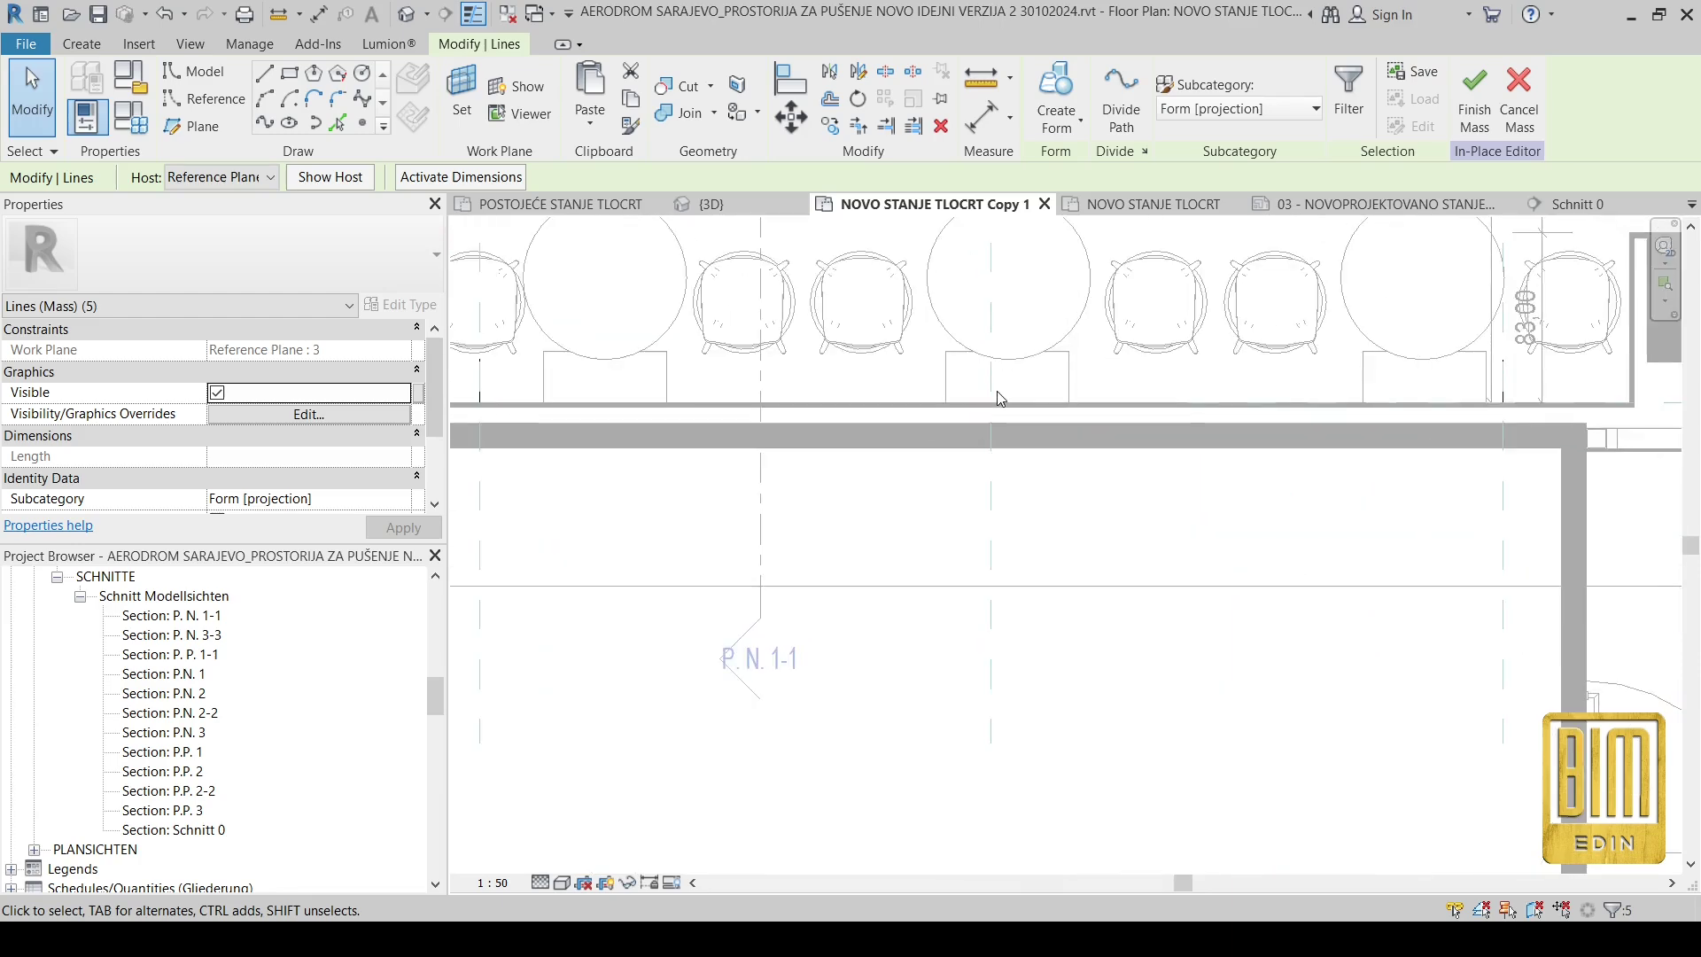
pyautogui.scroll(2, 1000, 398)
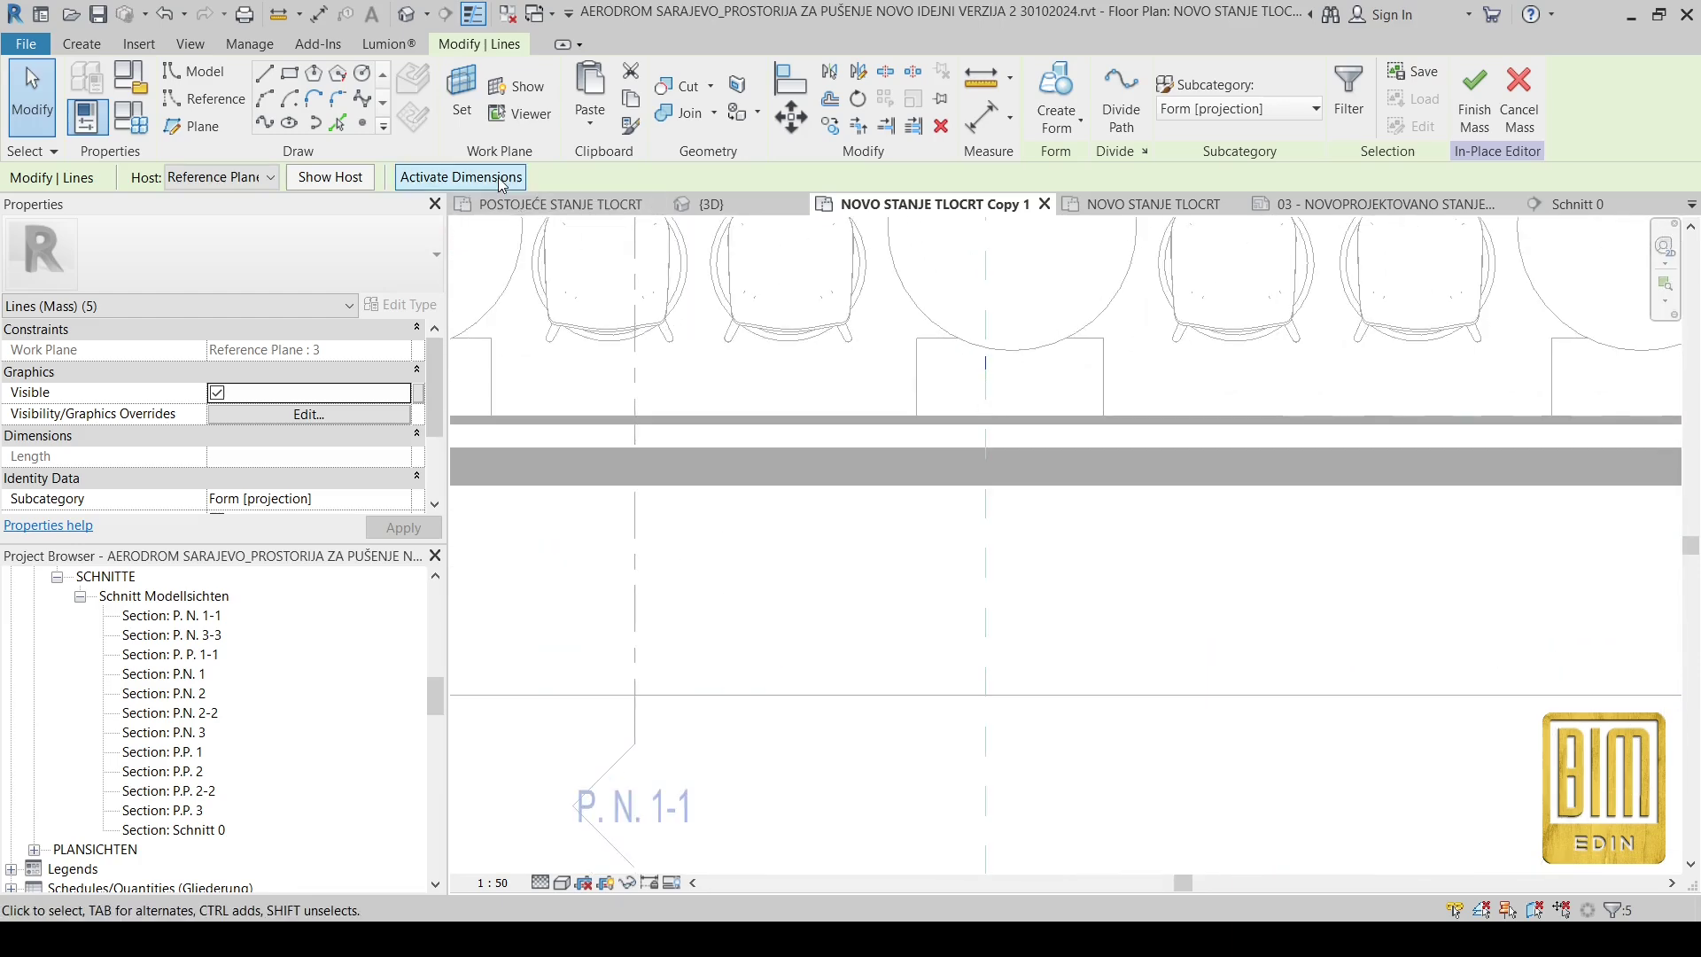
pyautogui.click(830, 127)
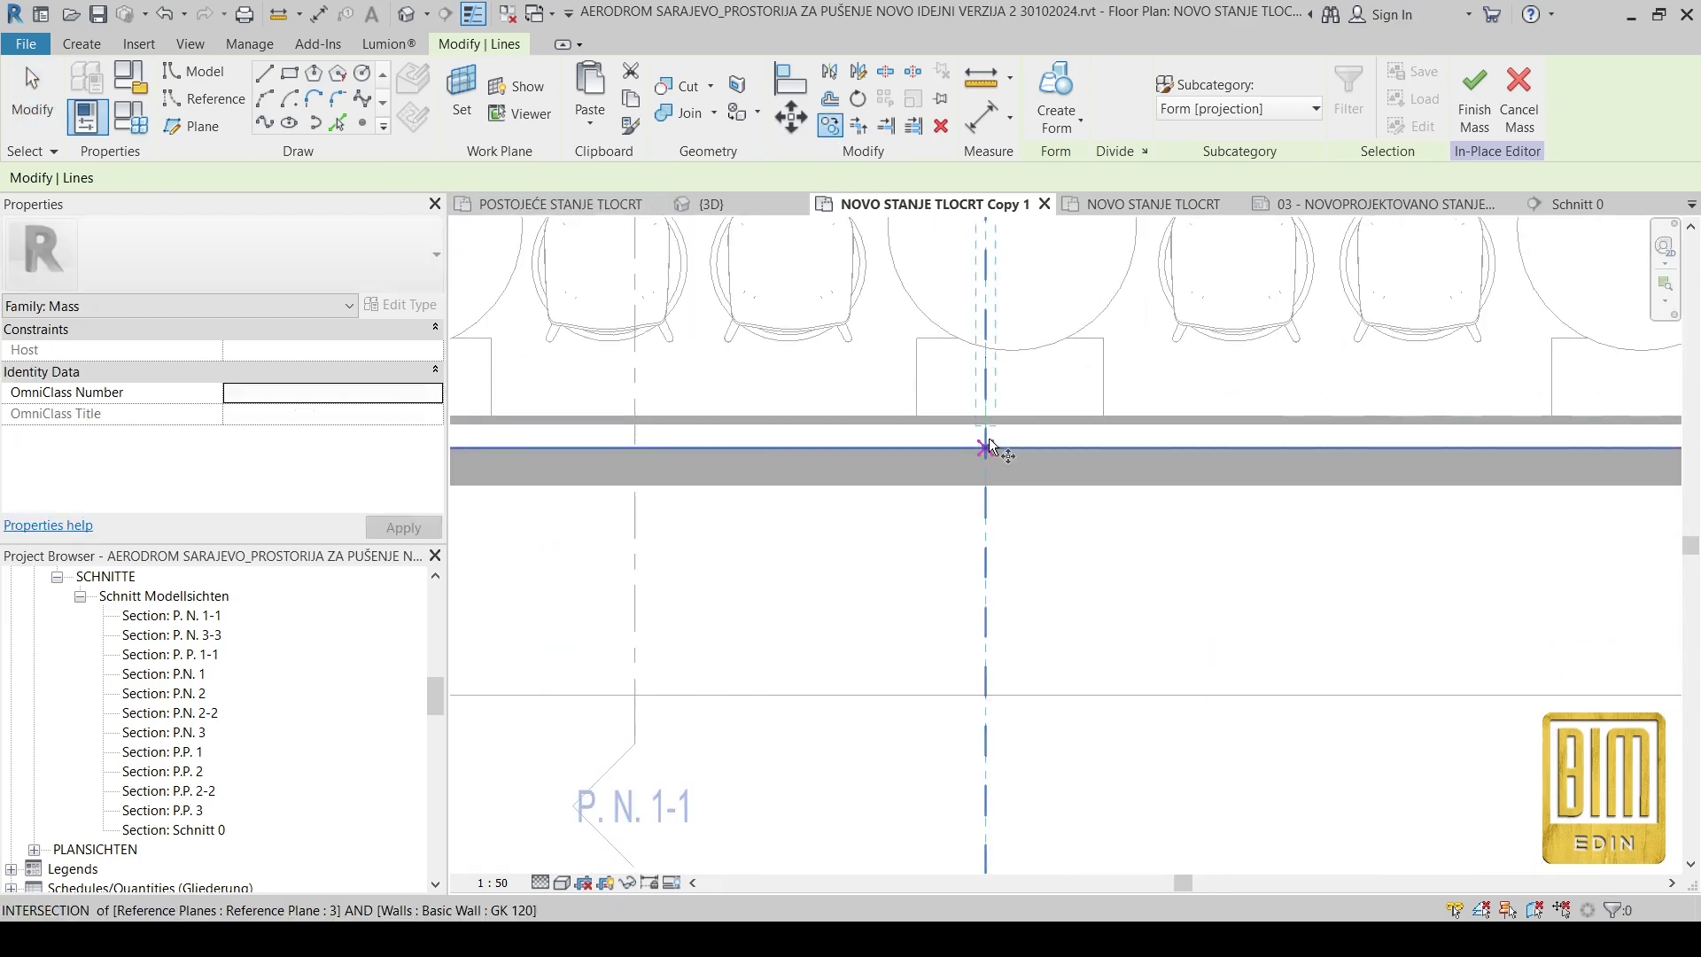
pyautogui.scroll(3, 989, 416)
pyautogui.click(981, 407)
# Step: With Constrain off, place the copy at the room's left wall corner, about 760 cm away
pyautogui.scroll(-3, 981, 407)
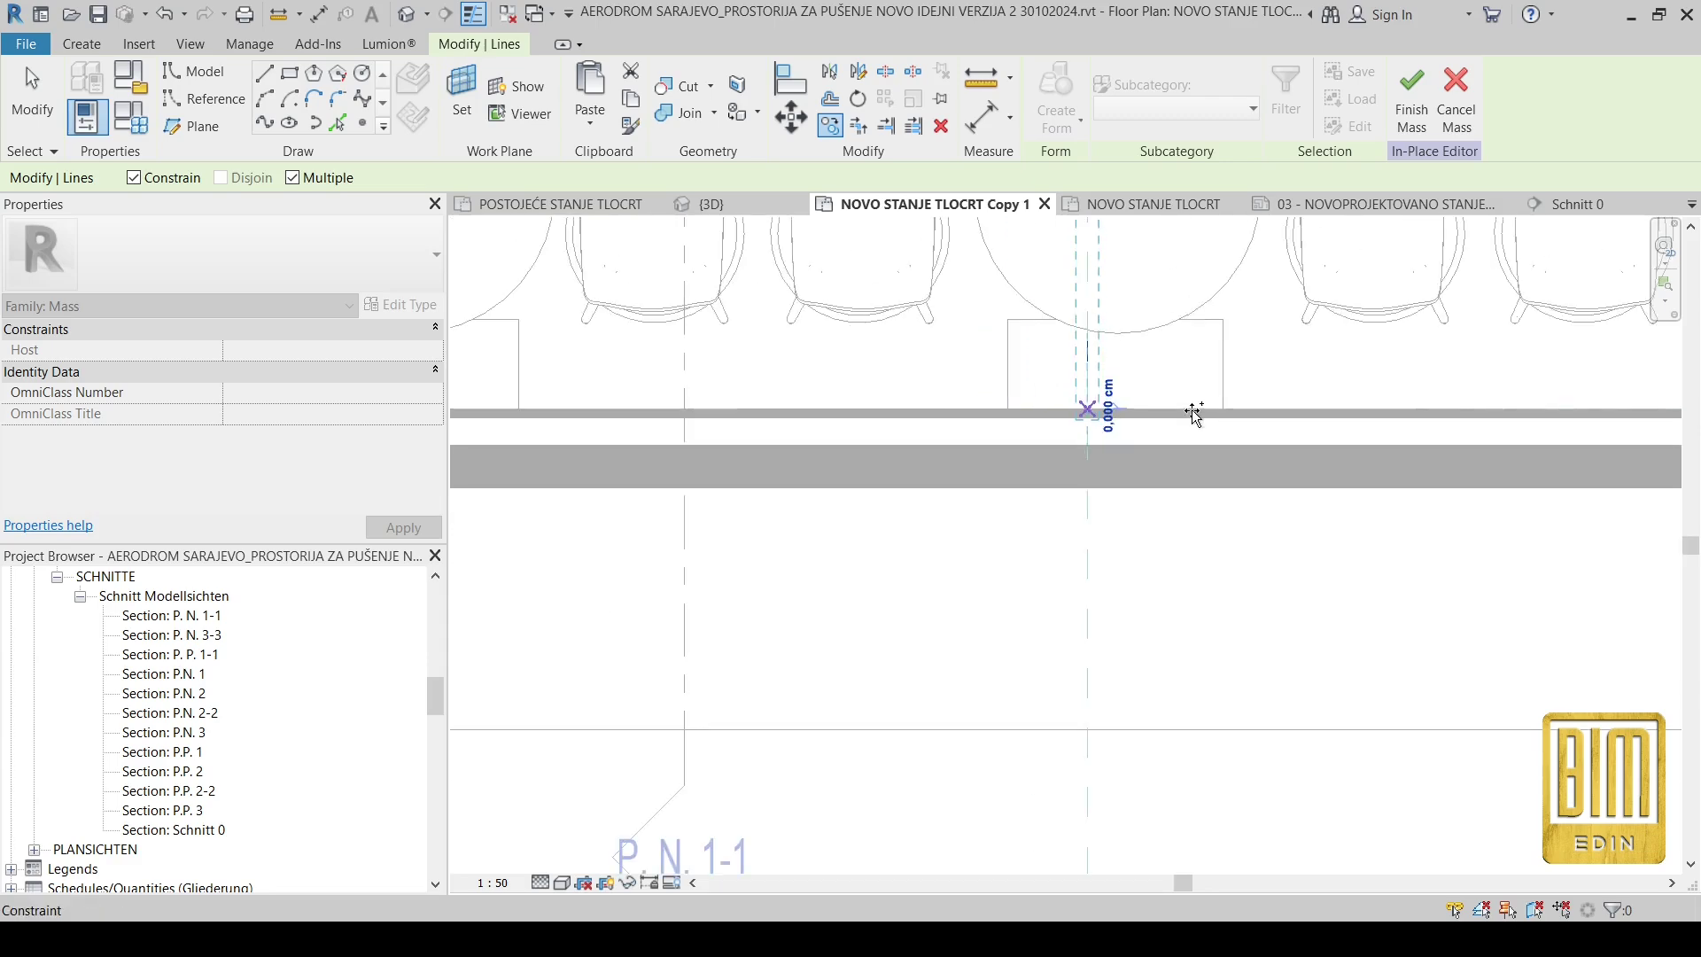
pyautogui.scroll(3, 1188, 410)
pyautogui.click(135, 179)
pyautogui.scroll(-5, 762, 381)
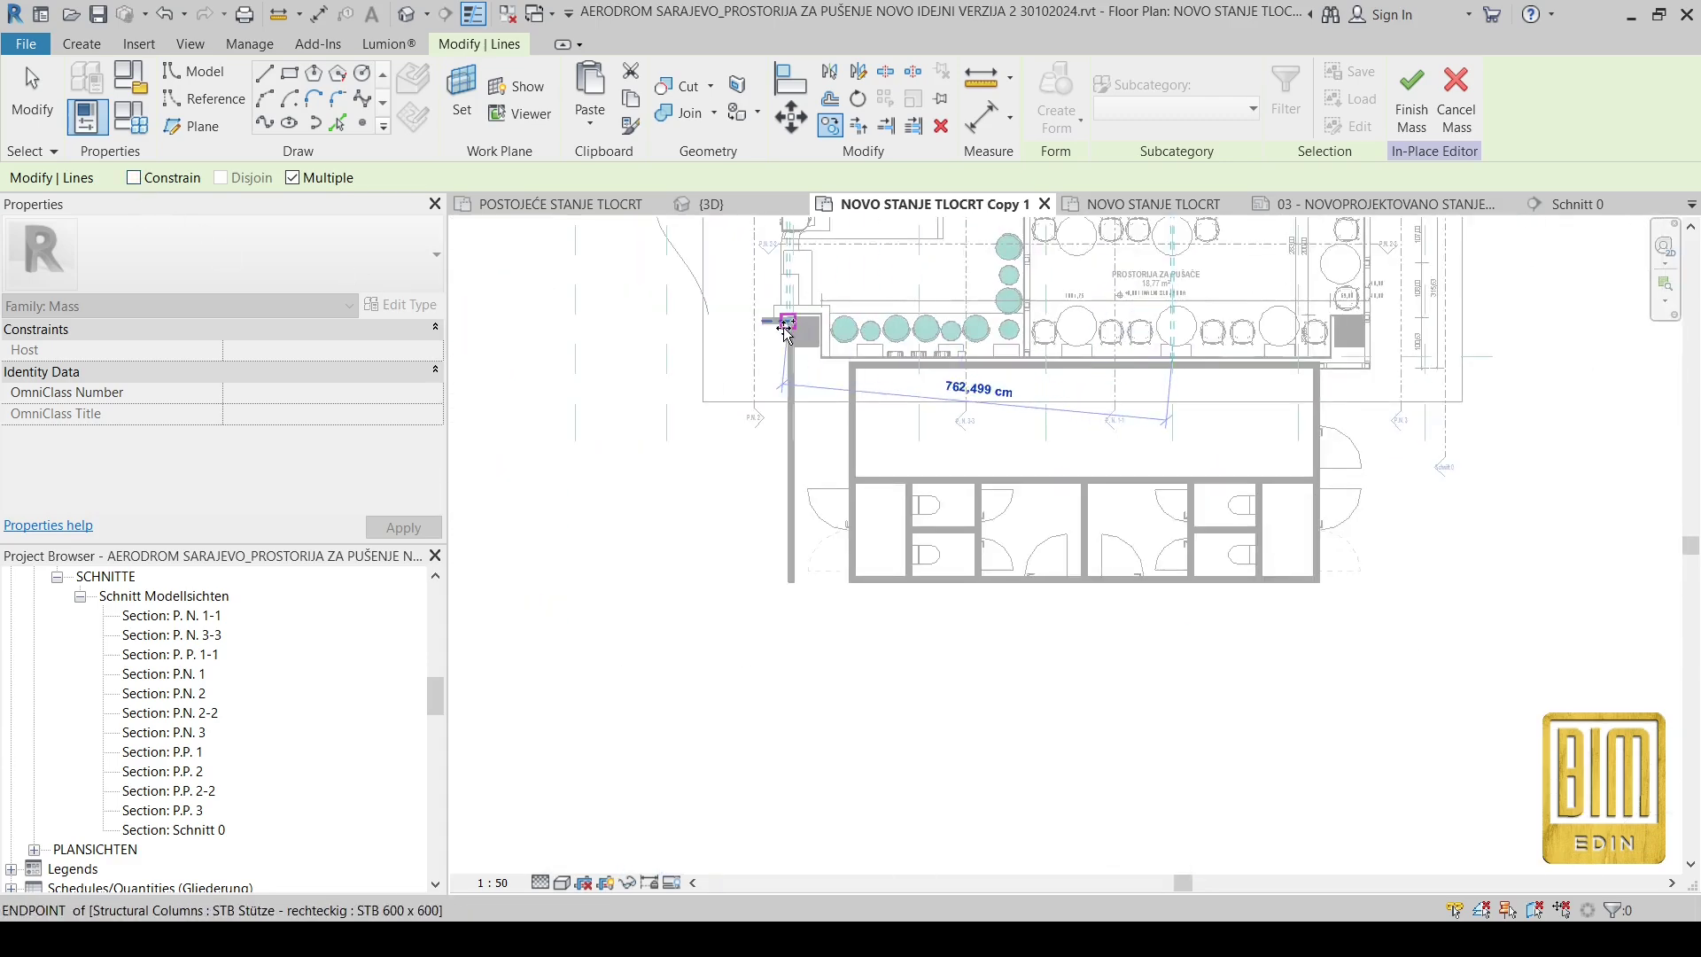
pyautogui.moveTo(744, 369); pyautogui.dragTo(798, 494, button='middle')
pyautogui.scroll(6, 899, 547)
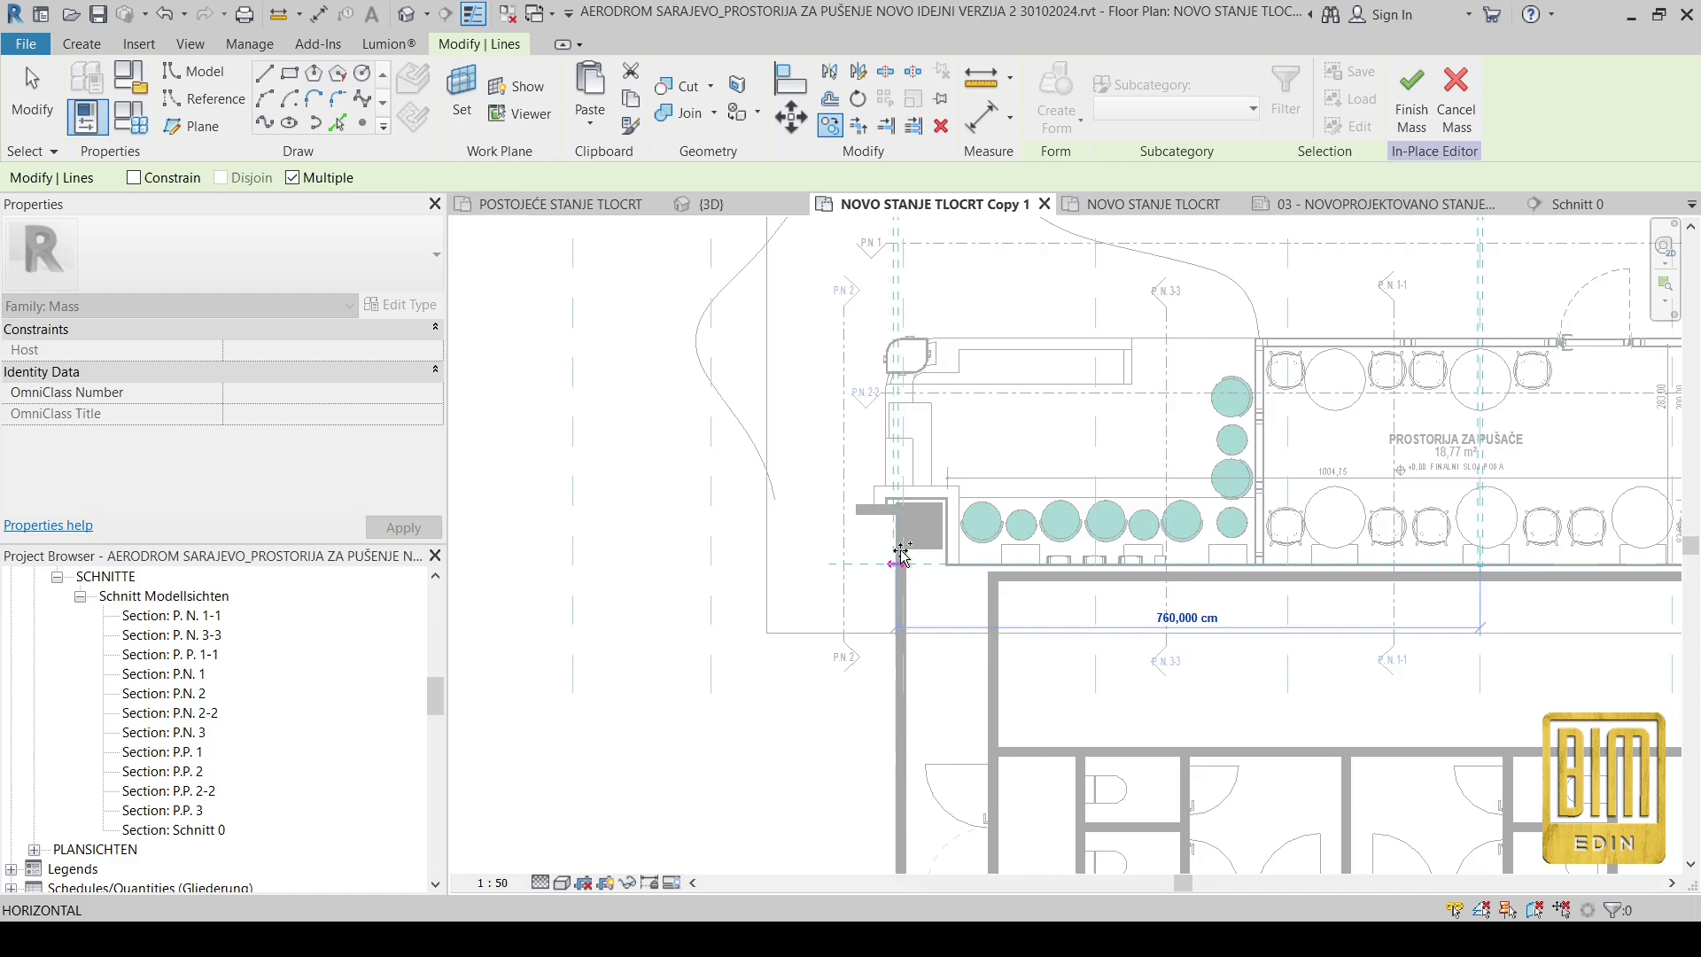
pyautogui.scroll(3, 909, 547)
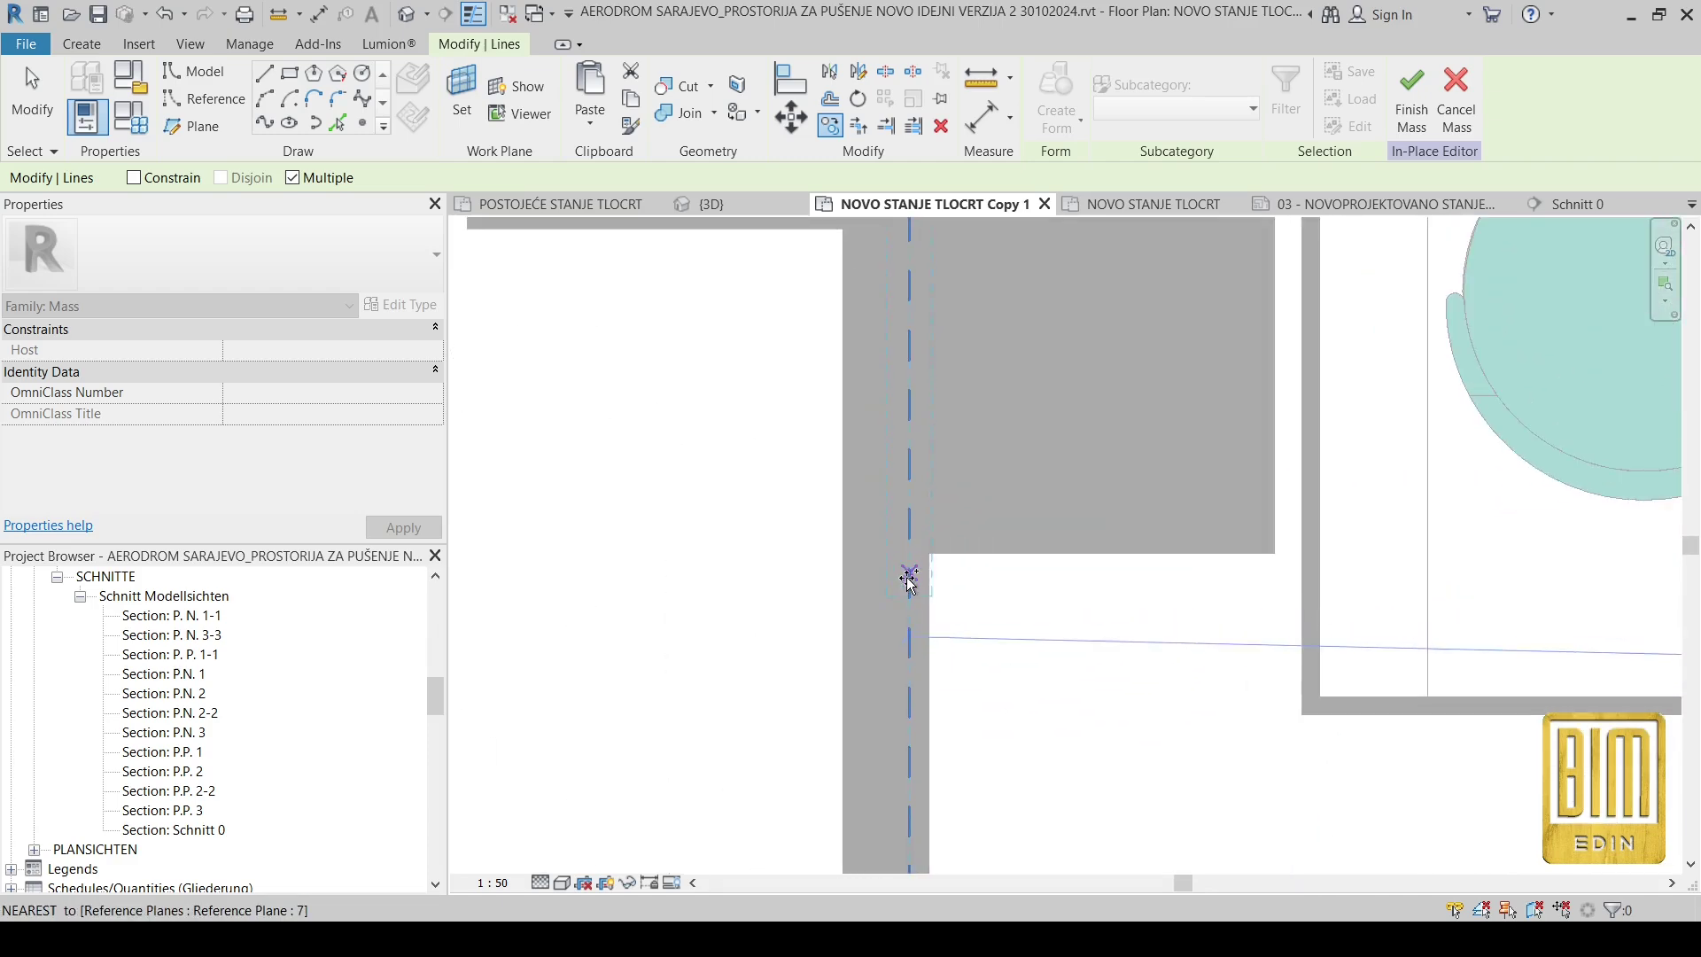
pyautogui.click(910, 688)
pyautogui.scroll(-8, 844, 440)
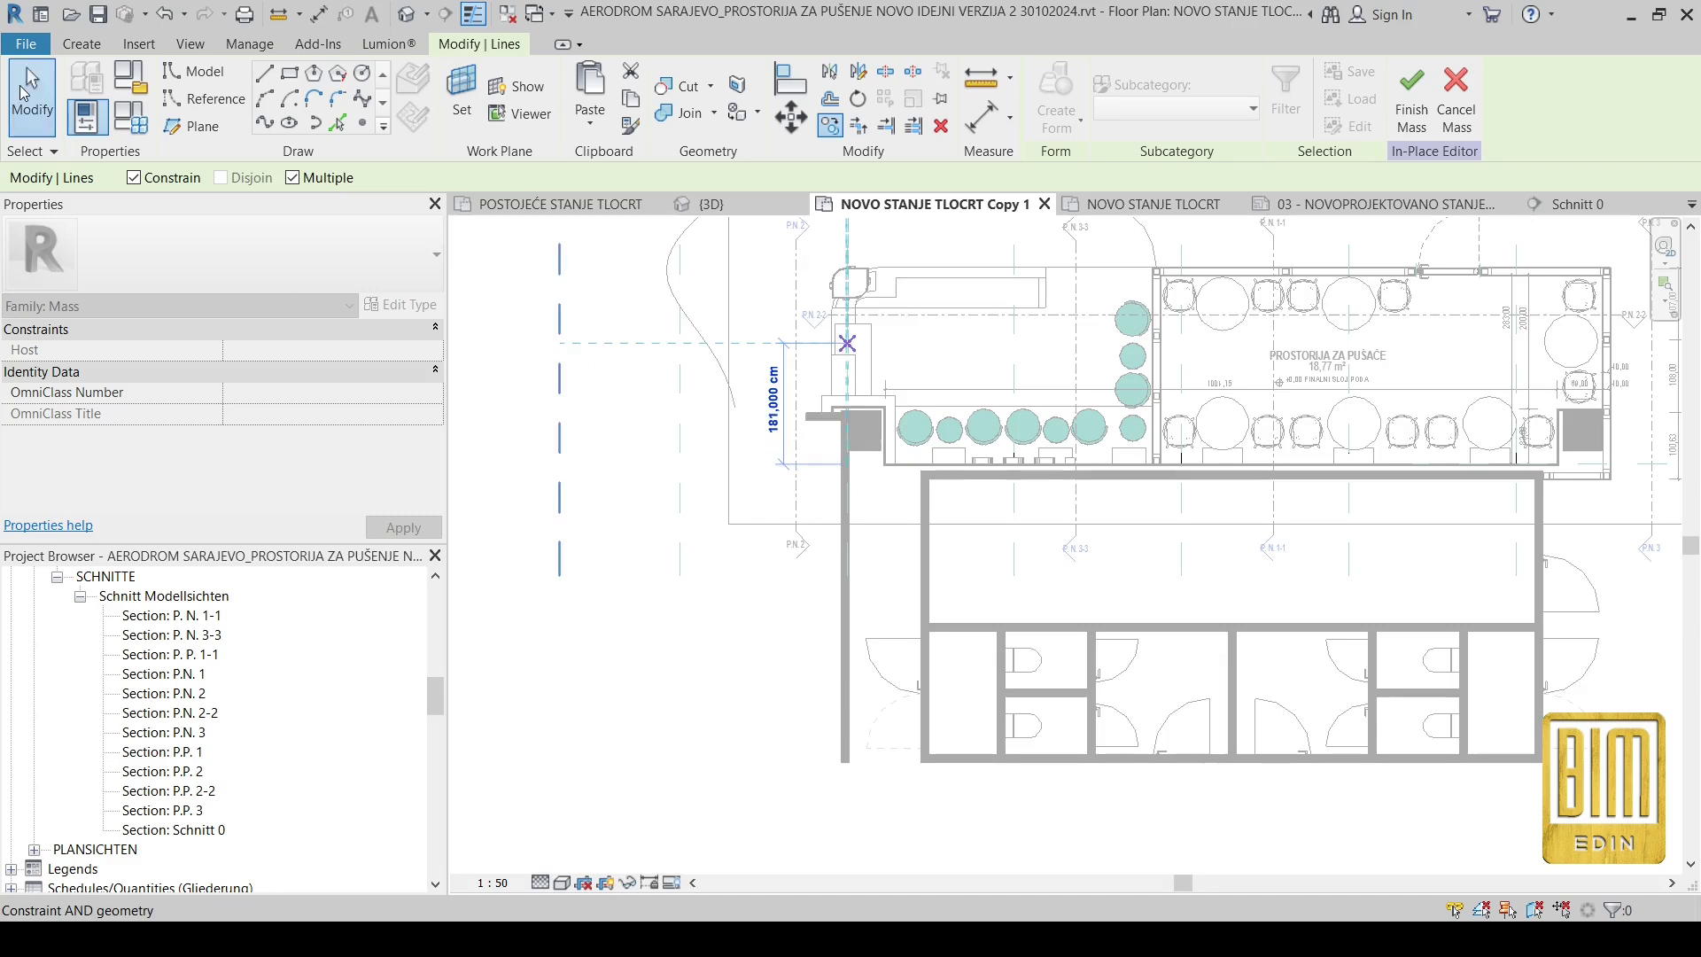
pyautogui.click(24, 92)
pyautogui.click(407, 13)
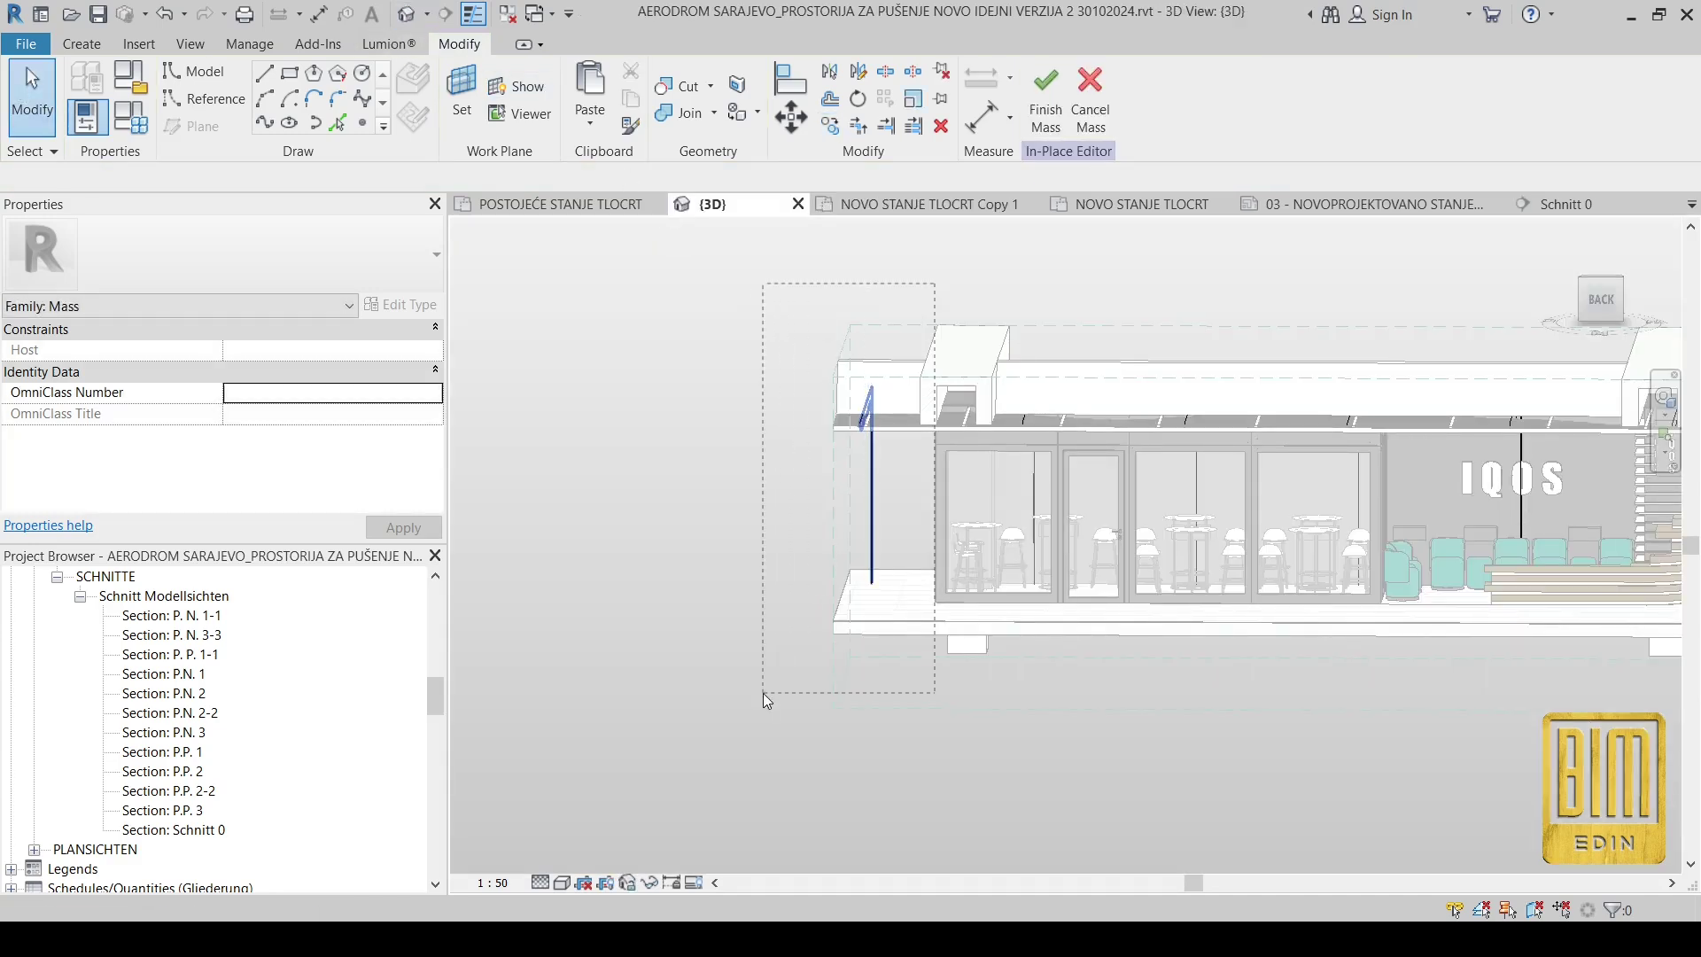
# Step: Copy the newly copied profile lines 1,500 cm left onto the reference plane
pyautogui.moveTo(764, 696); pyautogui.dragTo(764, 694)
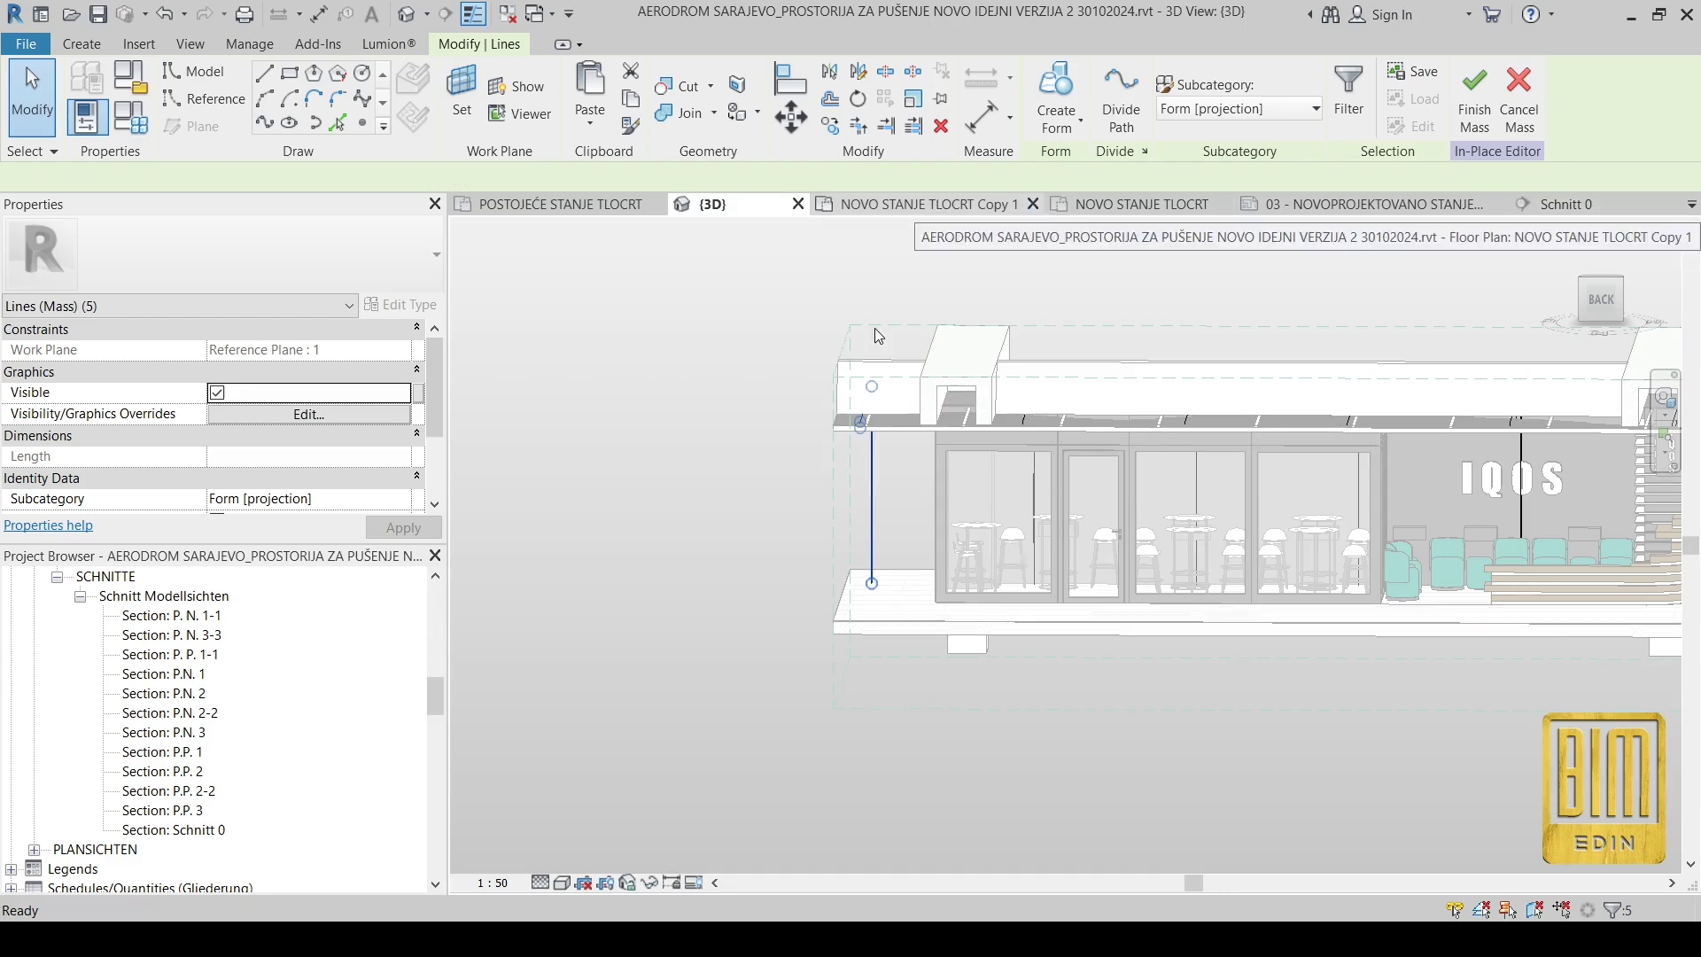
pyautogui.hotkey('ctrl', 'Tab')
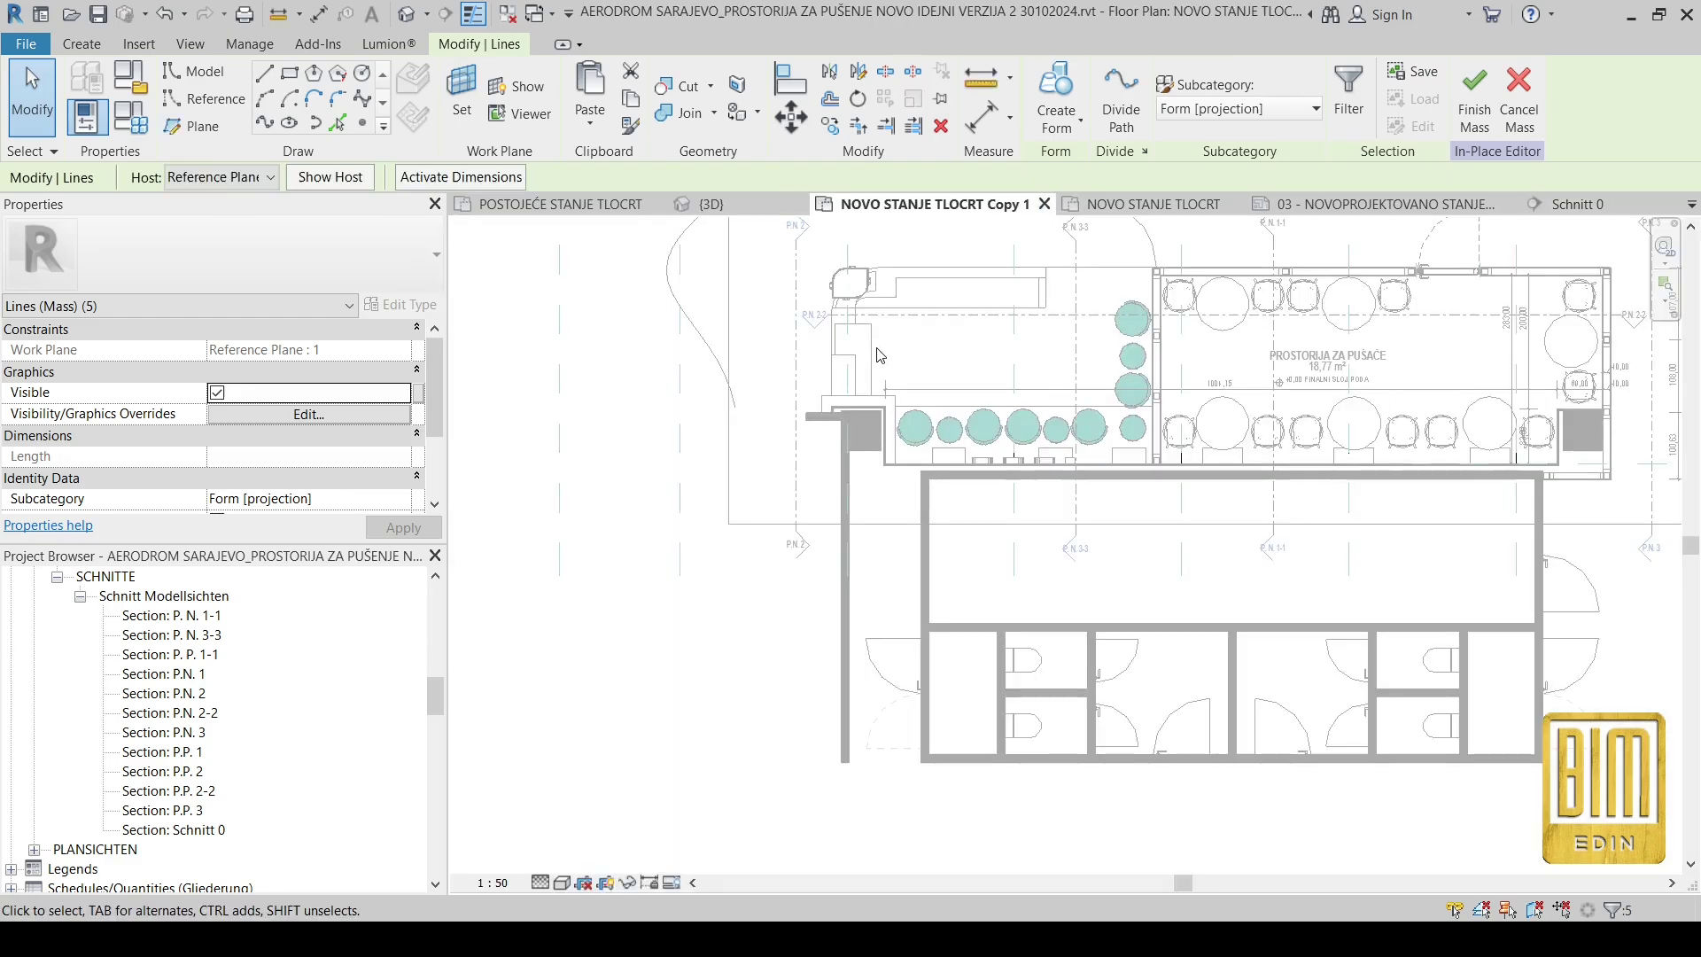
pyautogui.click(829, 126)
pyautogui.scroll(6, 1241, 369)
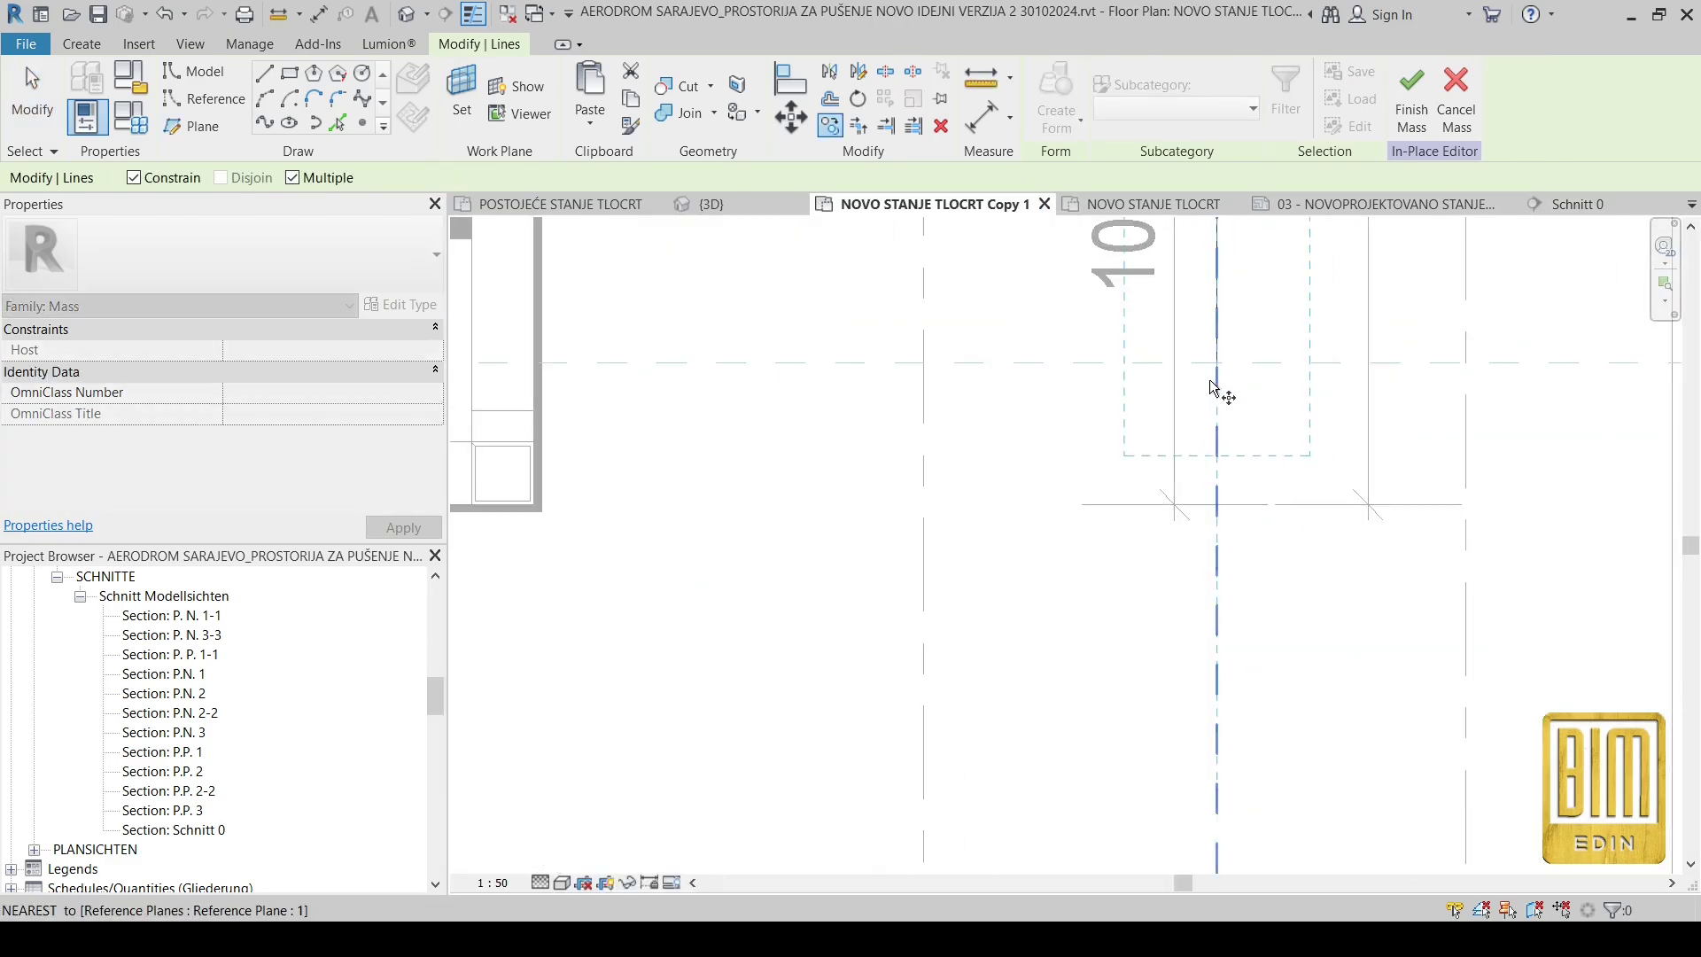
pyautogui.scroll(-5, 1221, 365)
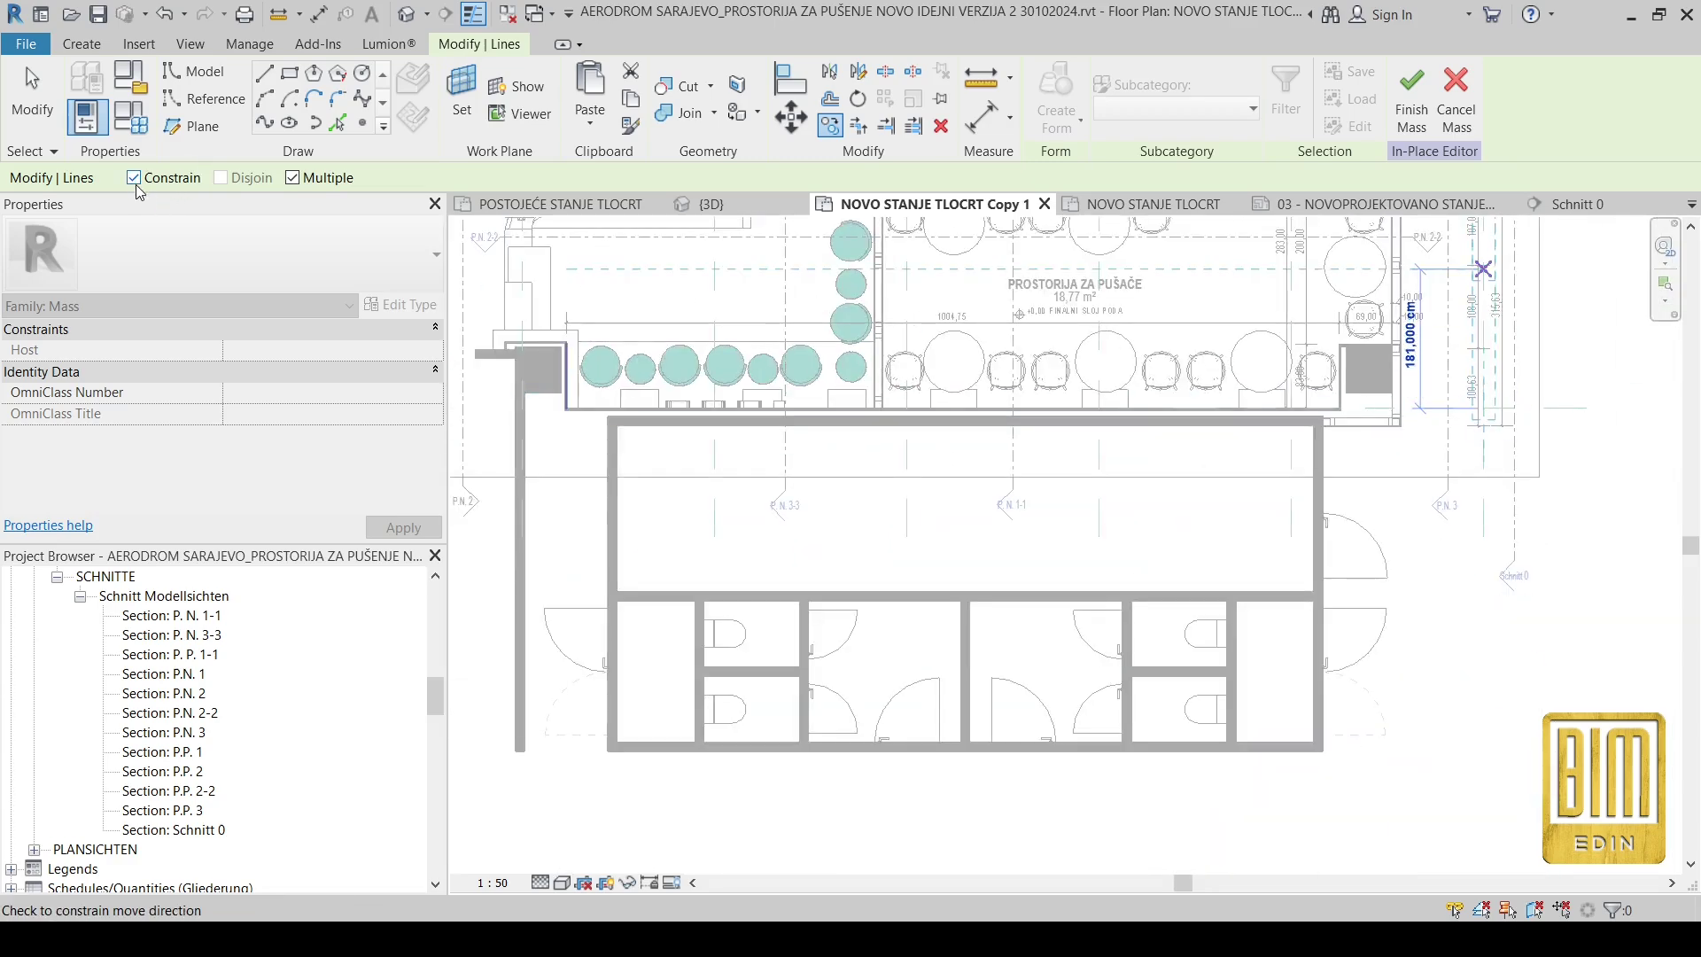
pyautogui.moveTo(513, 419); pyautogui.dragTo(918, 444, button='middle')
pyautogui.scroll(2, 736, 416)
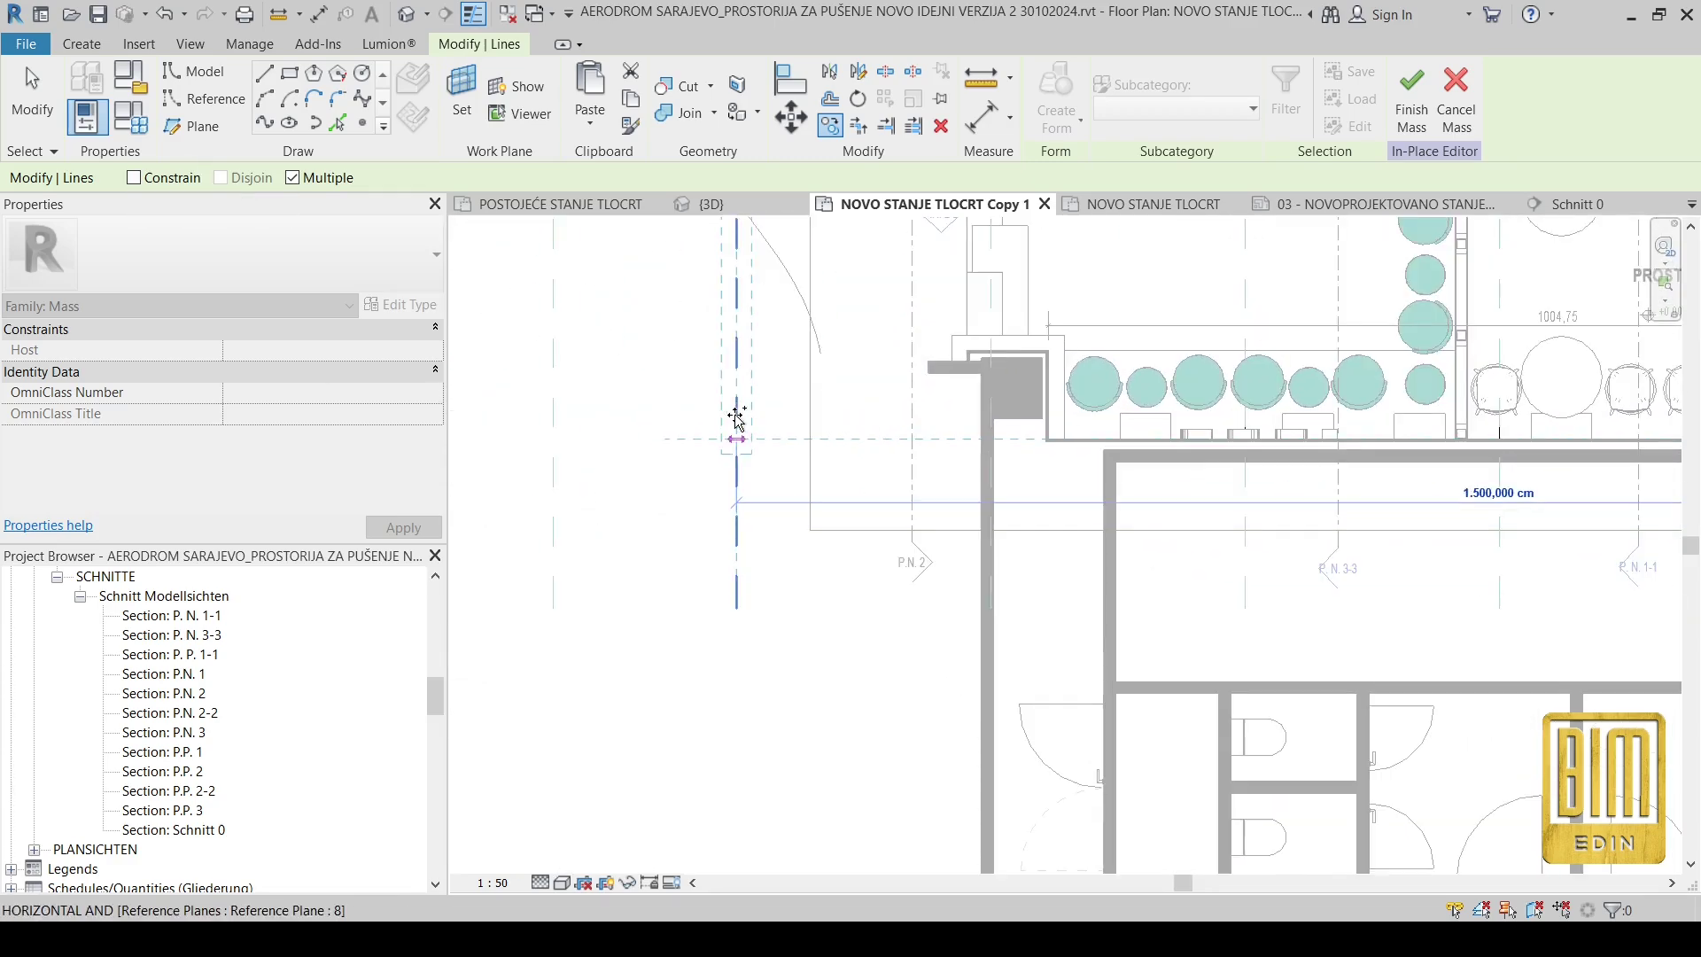
pyautogui.click(741, 438)
pyautogui.press('Escape')
pyautogui.press('Escape')
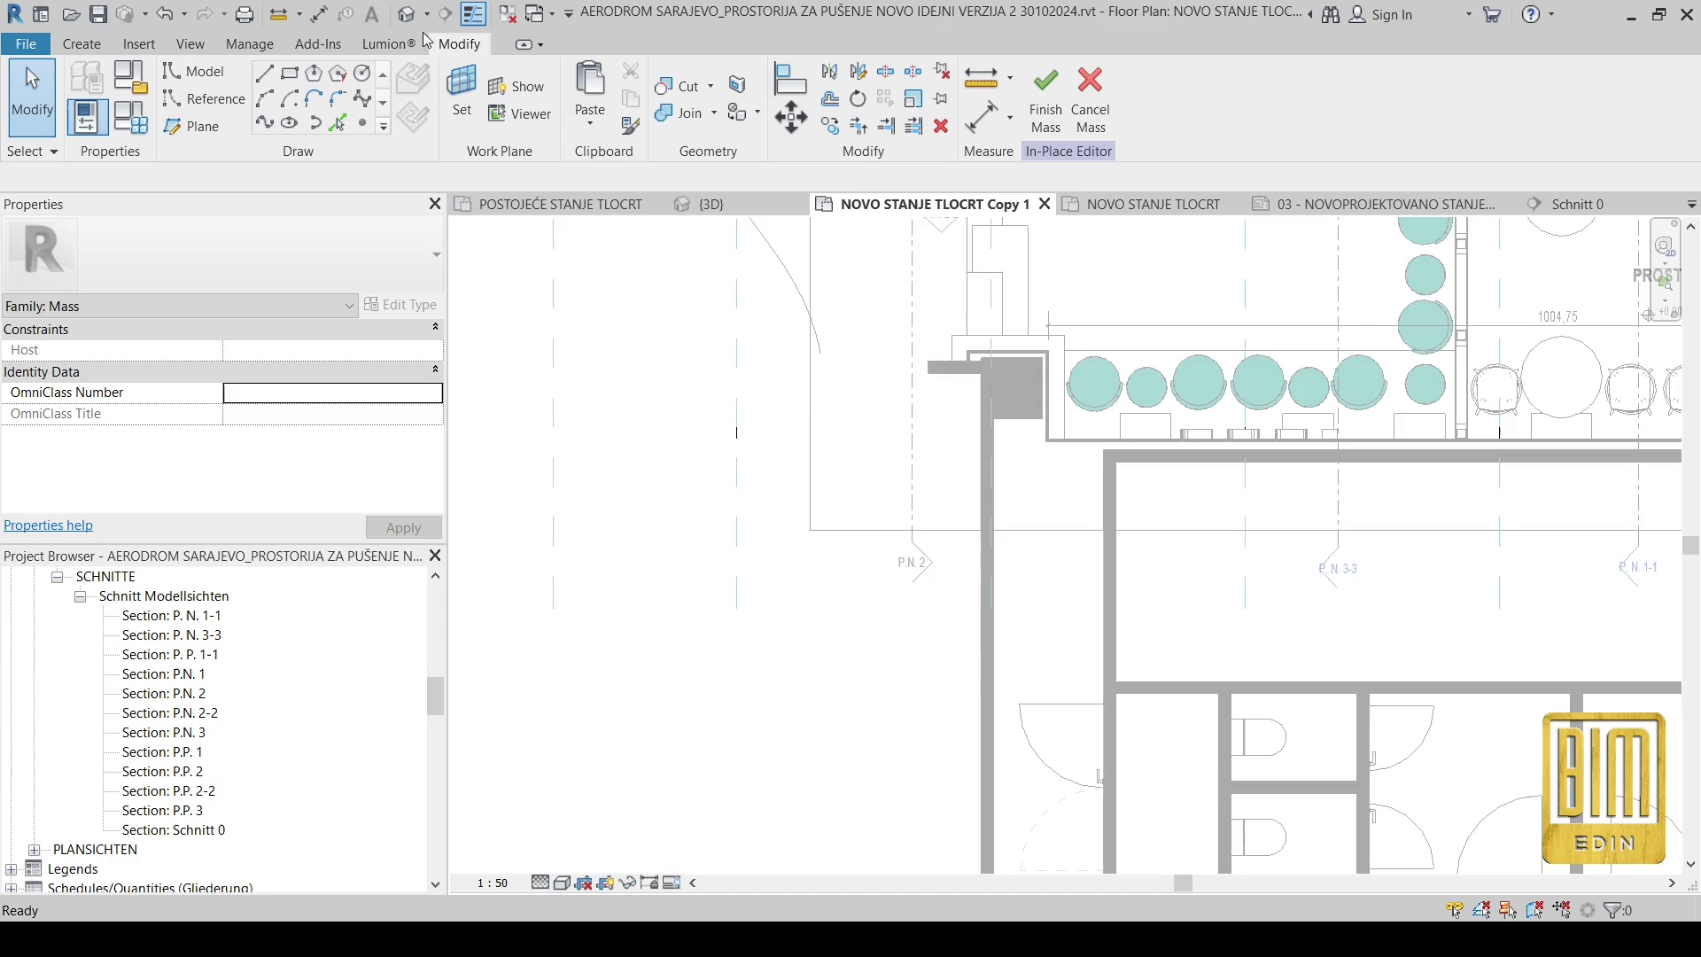
pyautogui.click(737, 205)
# Step: Select another five-line profile and start an unconstrained copy from the mullion end
pyautogui.moveTo(969, 655); pyautogui.dragTo(969, 656)
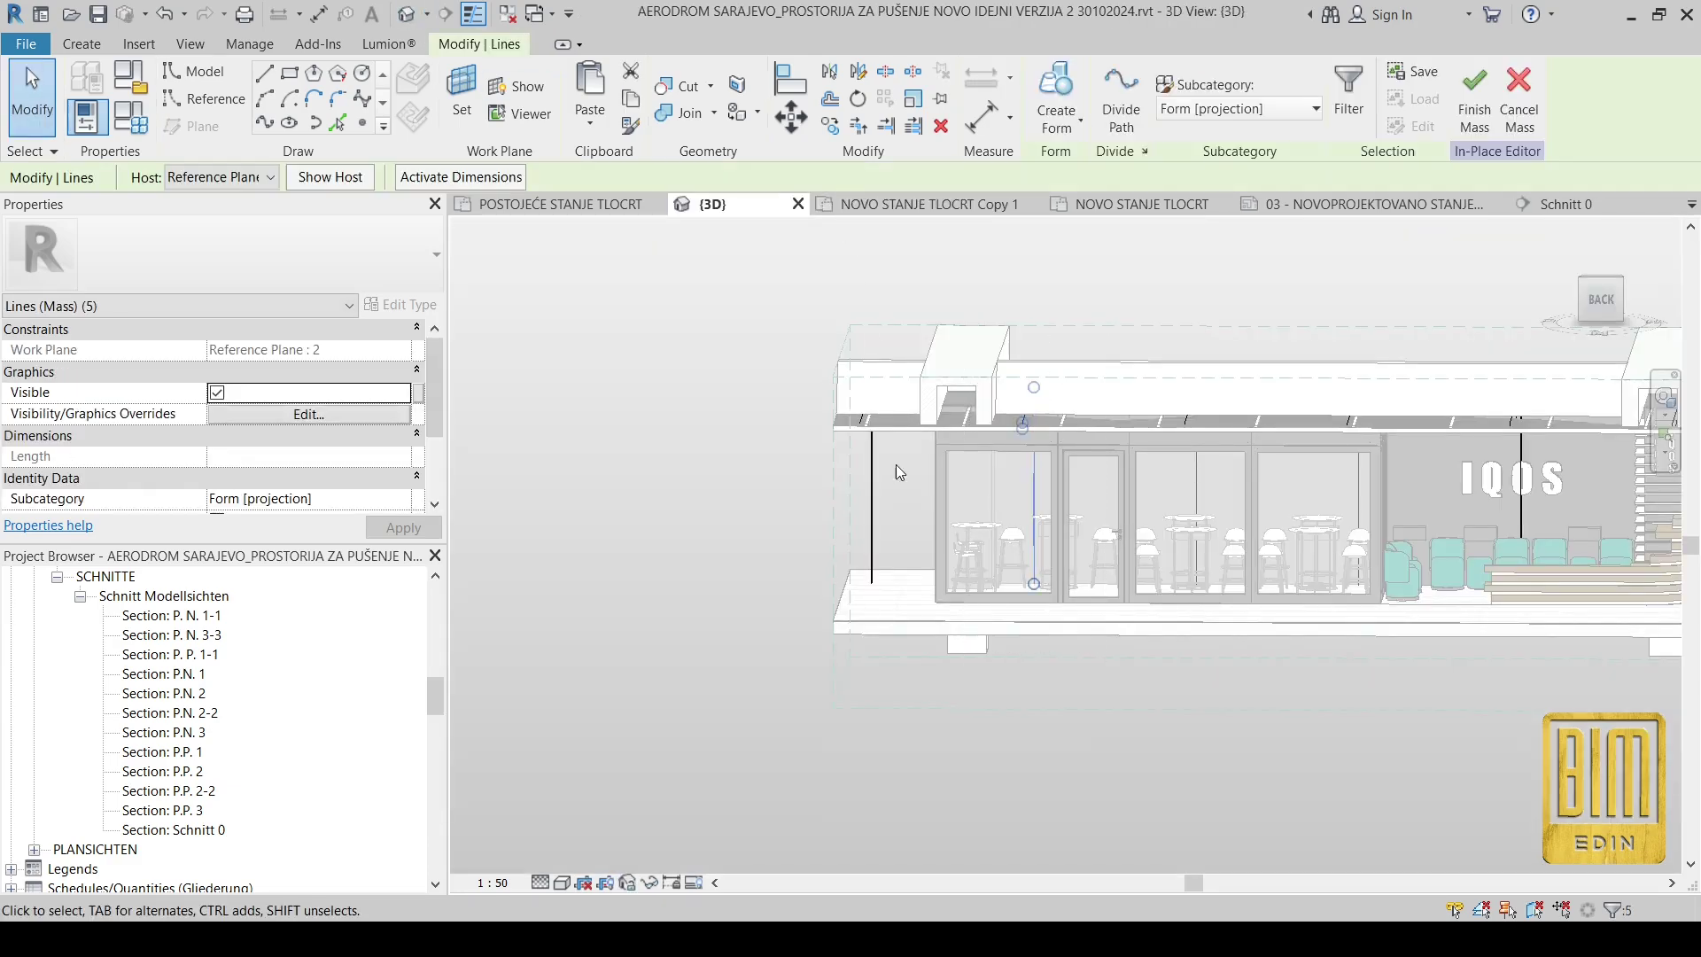
pyautogui.click(921, 204)
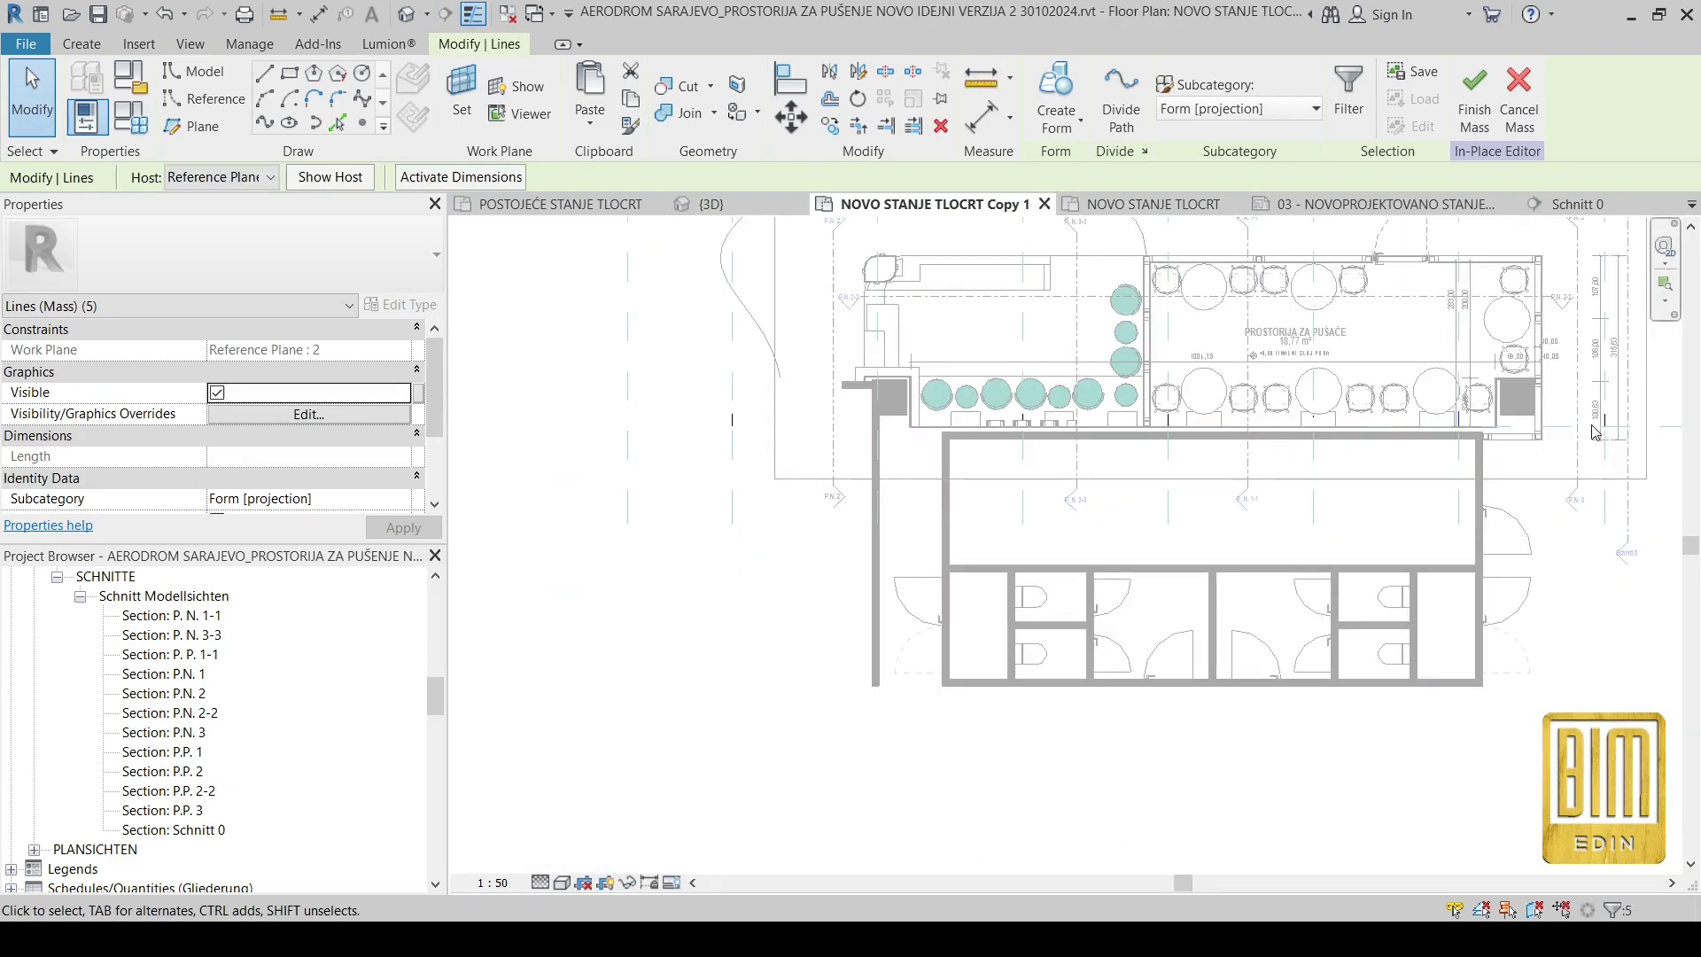
pyautogui.scroll(5, 1594, 432)
pyautogui.click(830, 125)
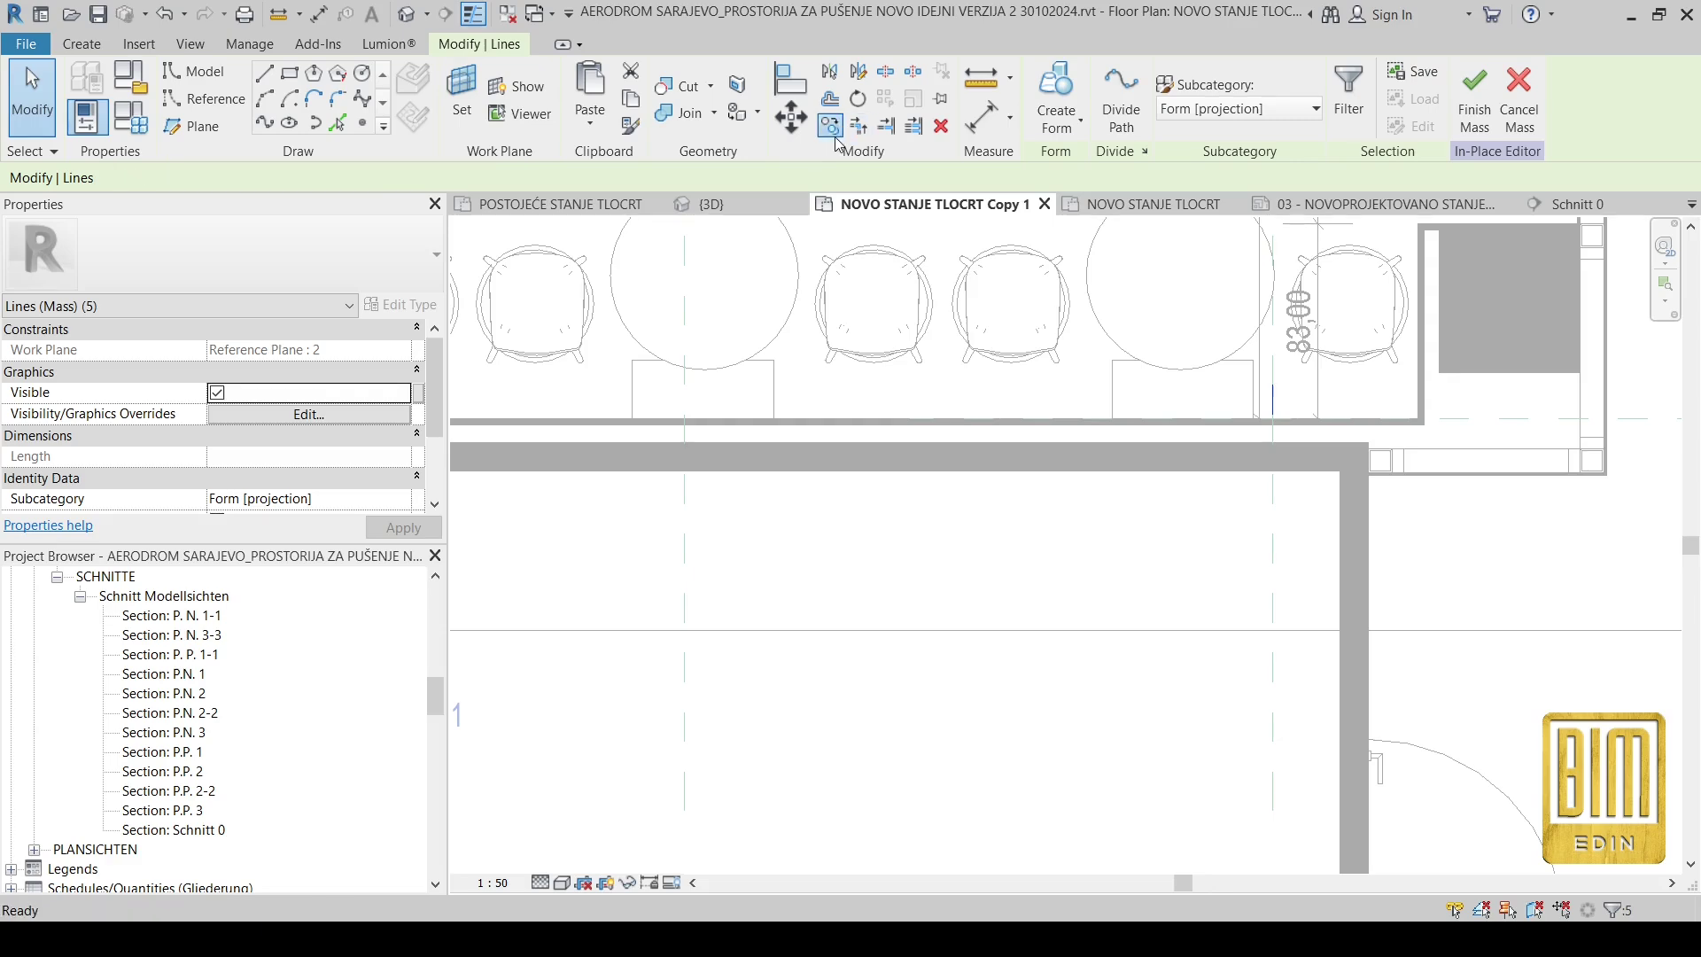
pyautogui.click(135, 180)
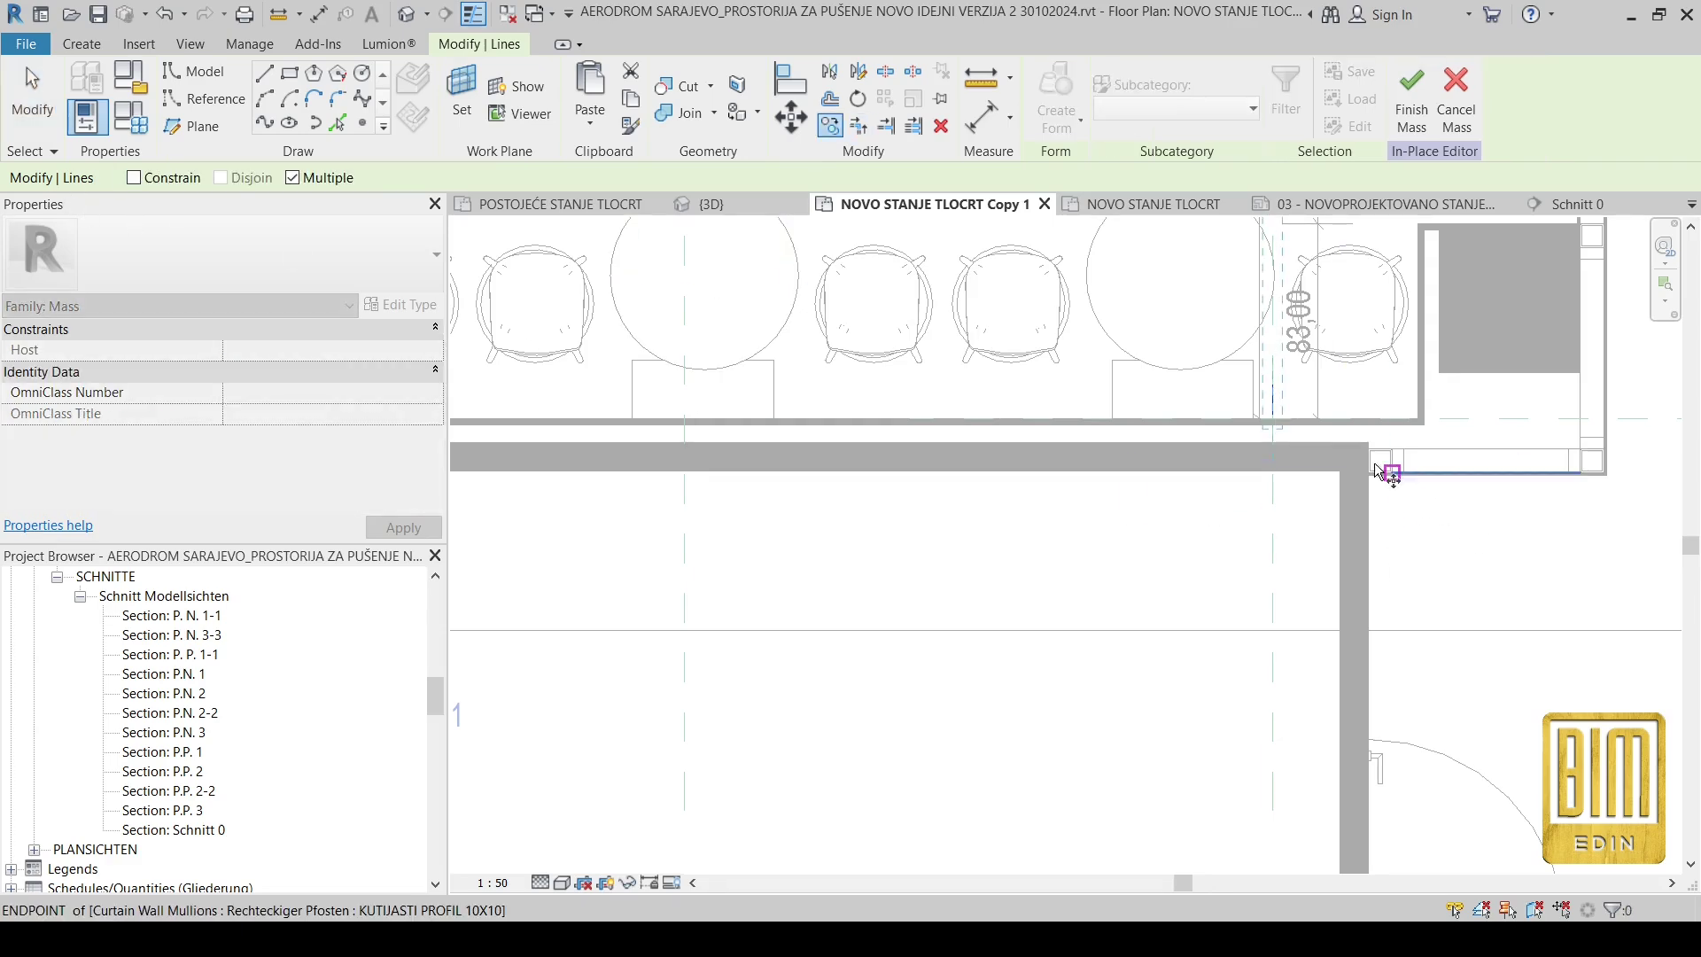
pyautogui.scroll(6, 1302, 425)
pyautogui.click(1222, 404)
pyautogui.scroll(-4, 1362, 431)
pyautogui.scroll(-4, 1379, 440)
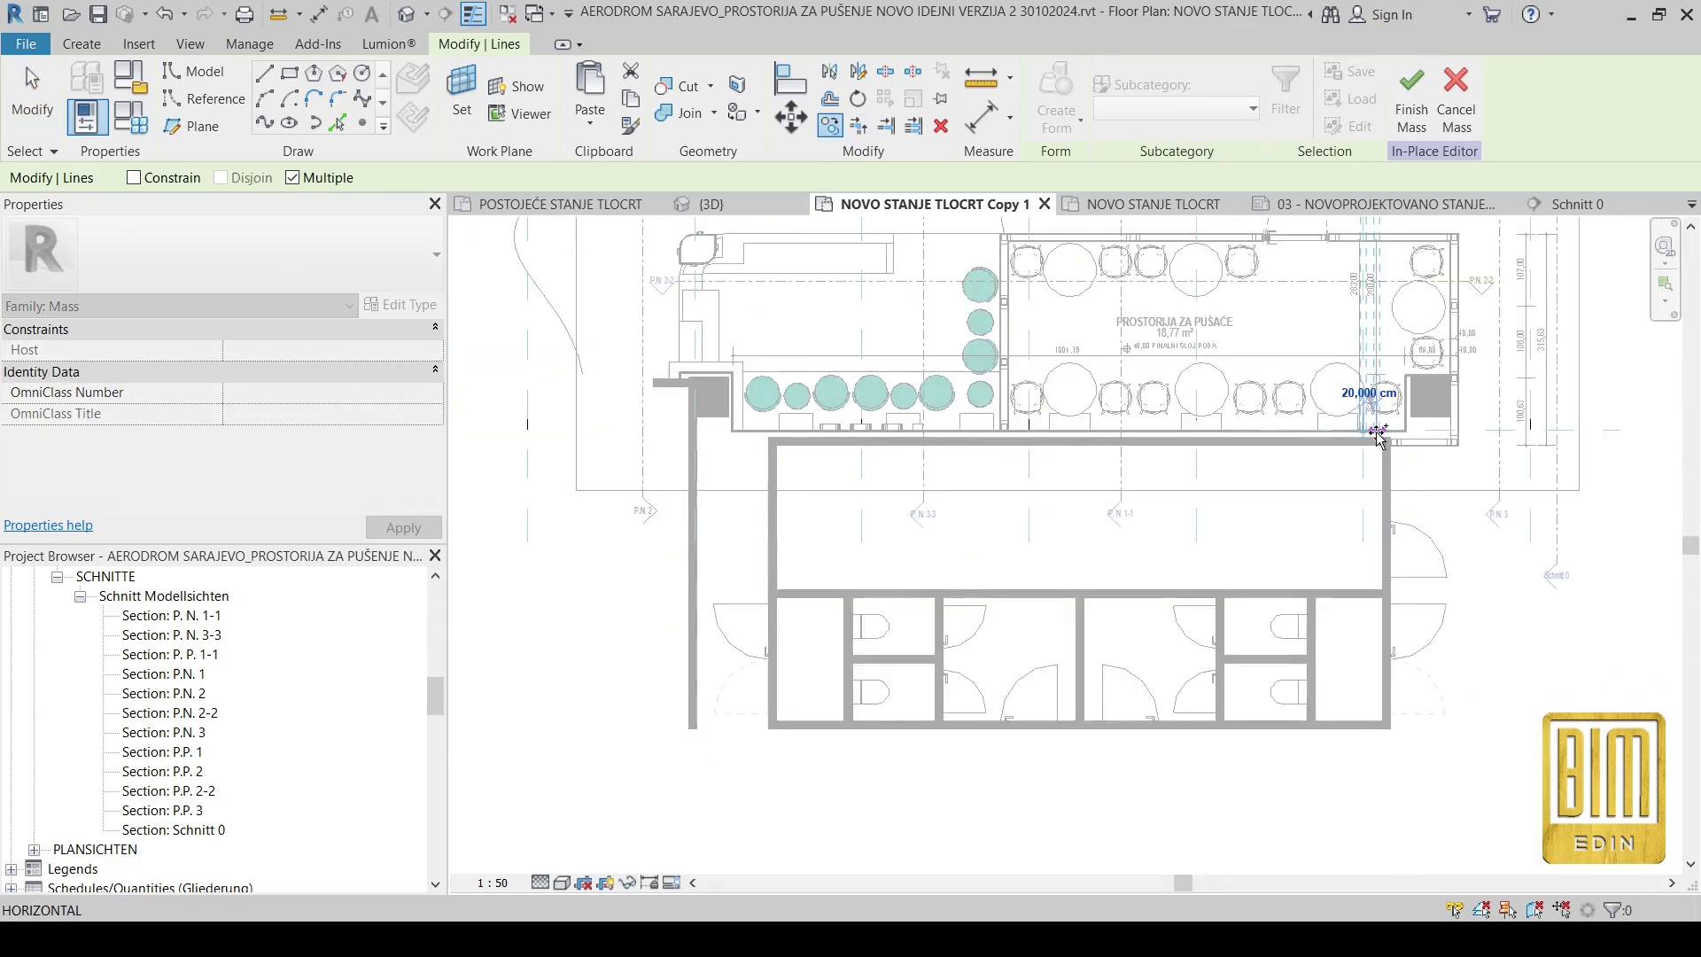
pyautogui.scroll(5, 779, 425)
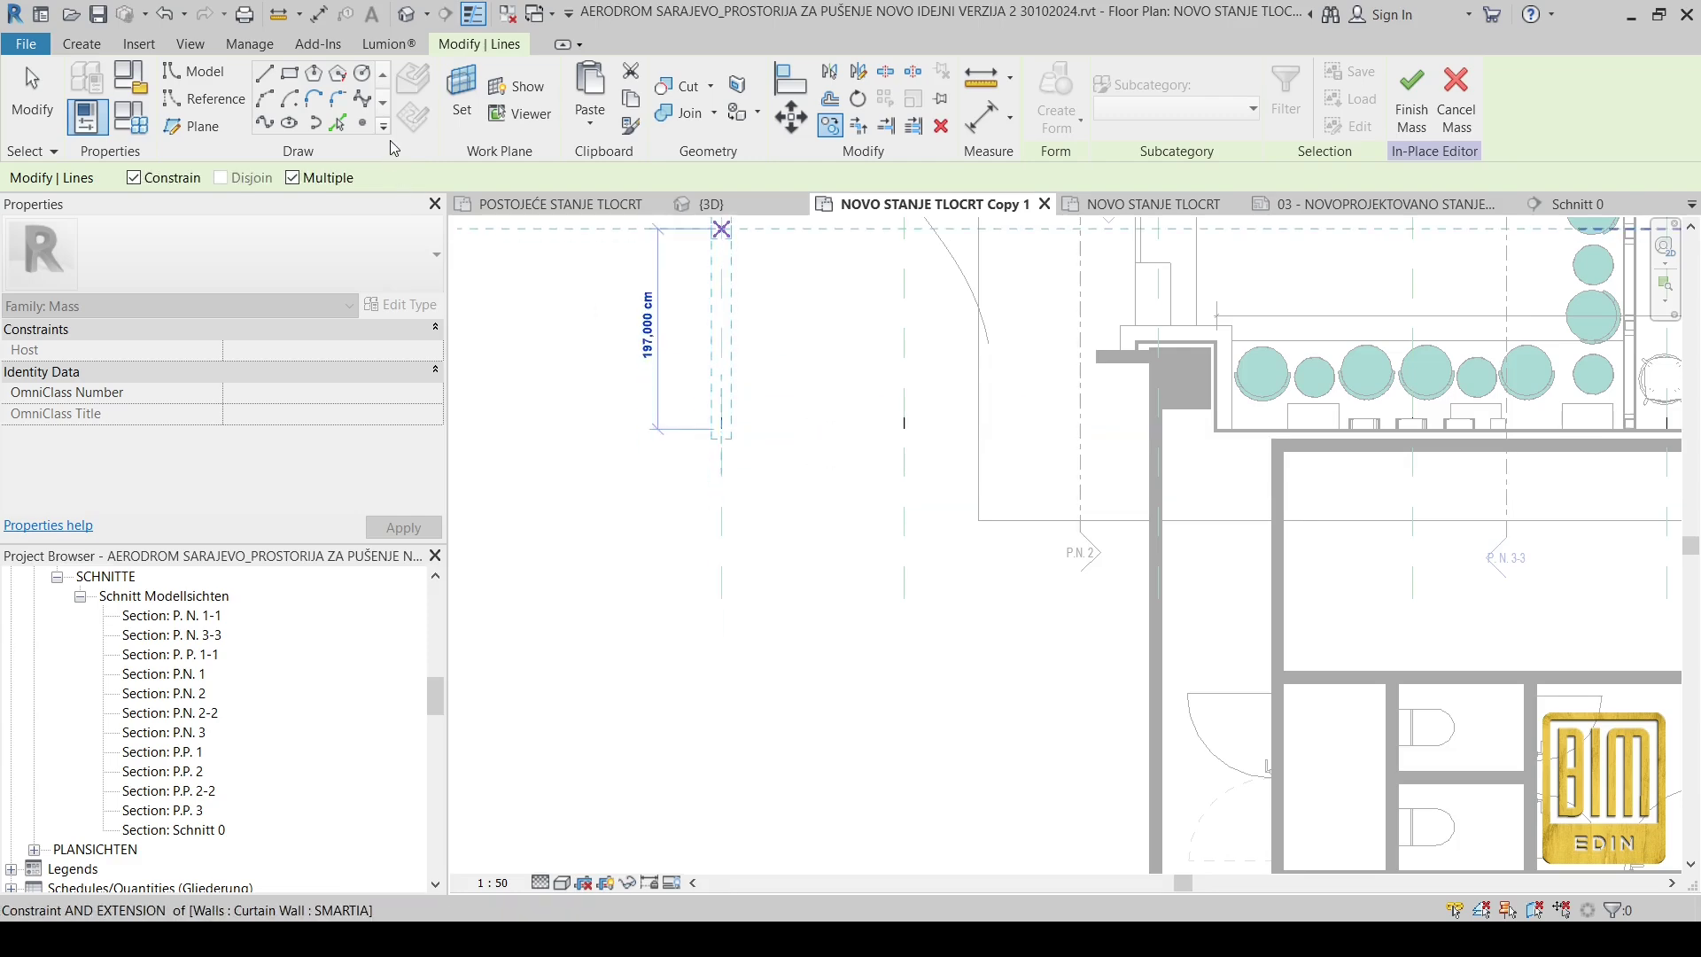
pyautogui.click(407, 16)
pyautogui.scroll(-2, 765, 299)
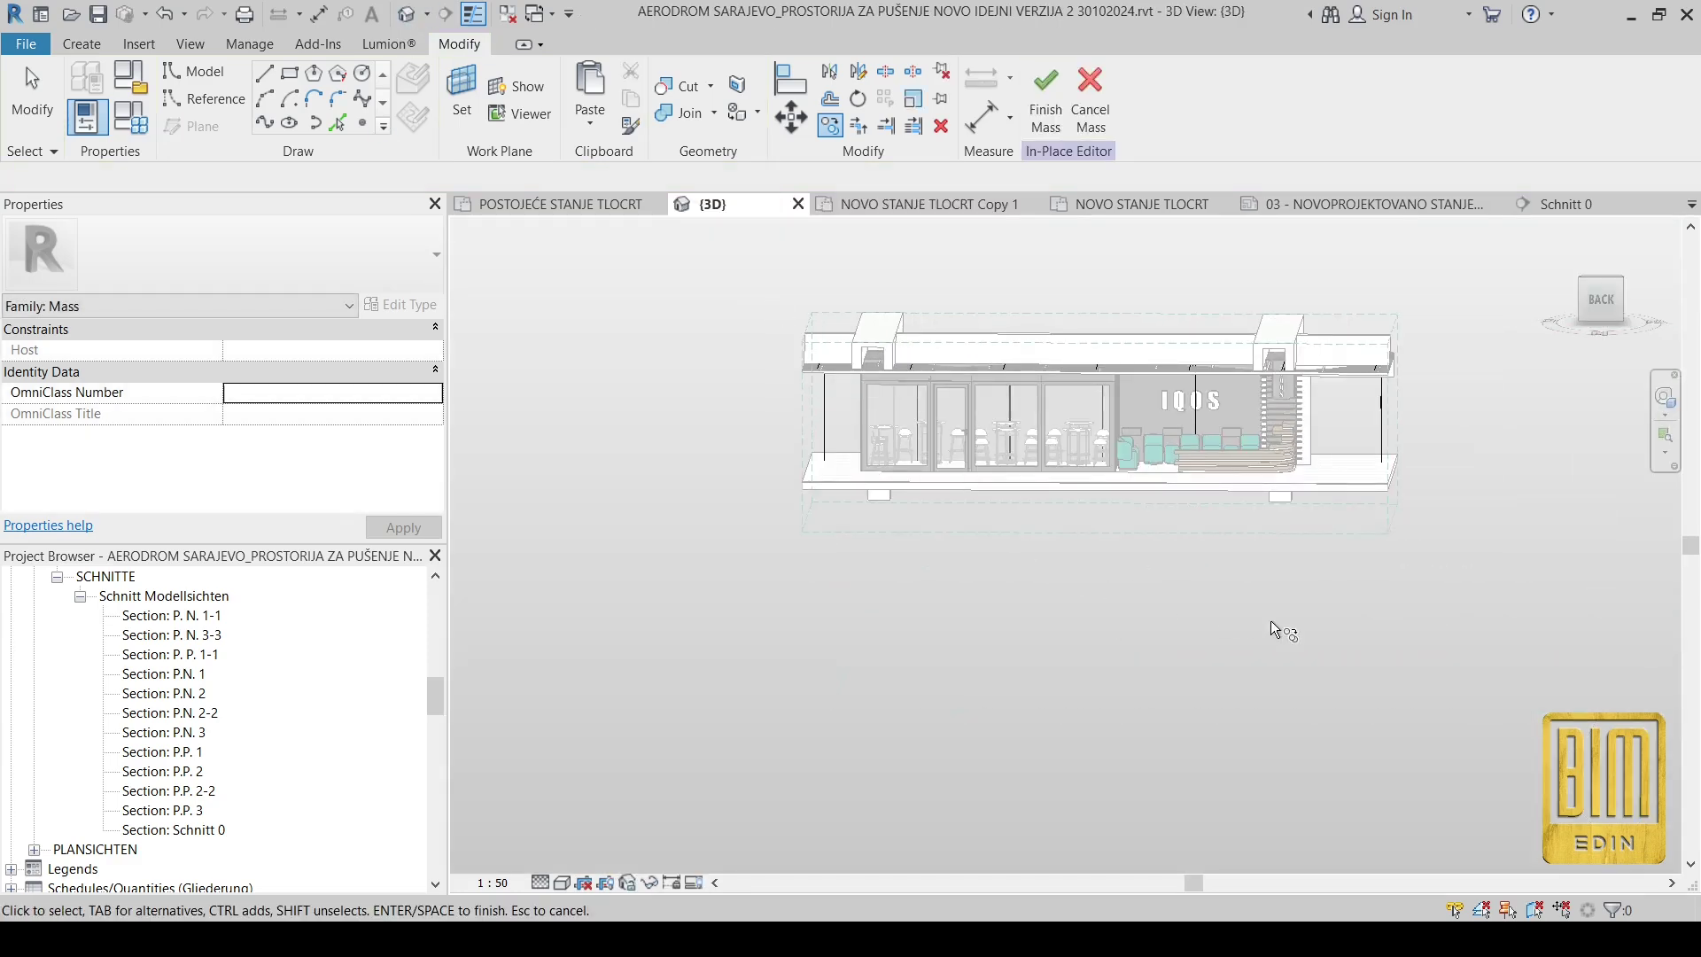
# Step: Orbit the 3D view from back to right and zoom in on the curved profile side
pyautogui.keyDown('shift'); pyautogui.moveTo(1271, 622); pyautogui.dragTo(948, 702, button='middle'); pyautogui.keyUp('shift')
pyautogui.scroll(3, 695, 384)
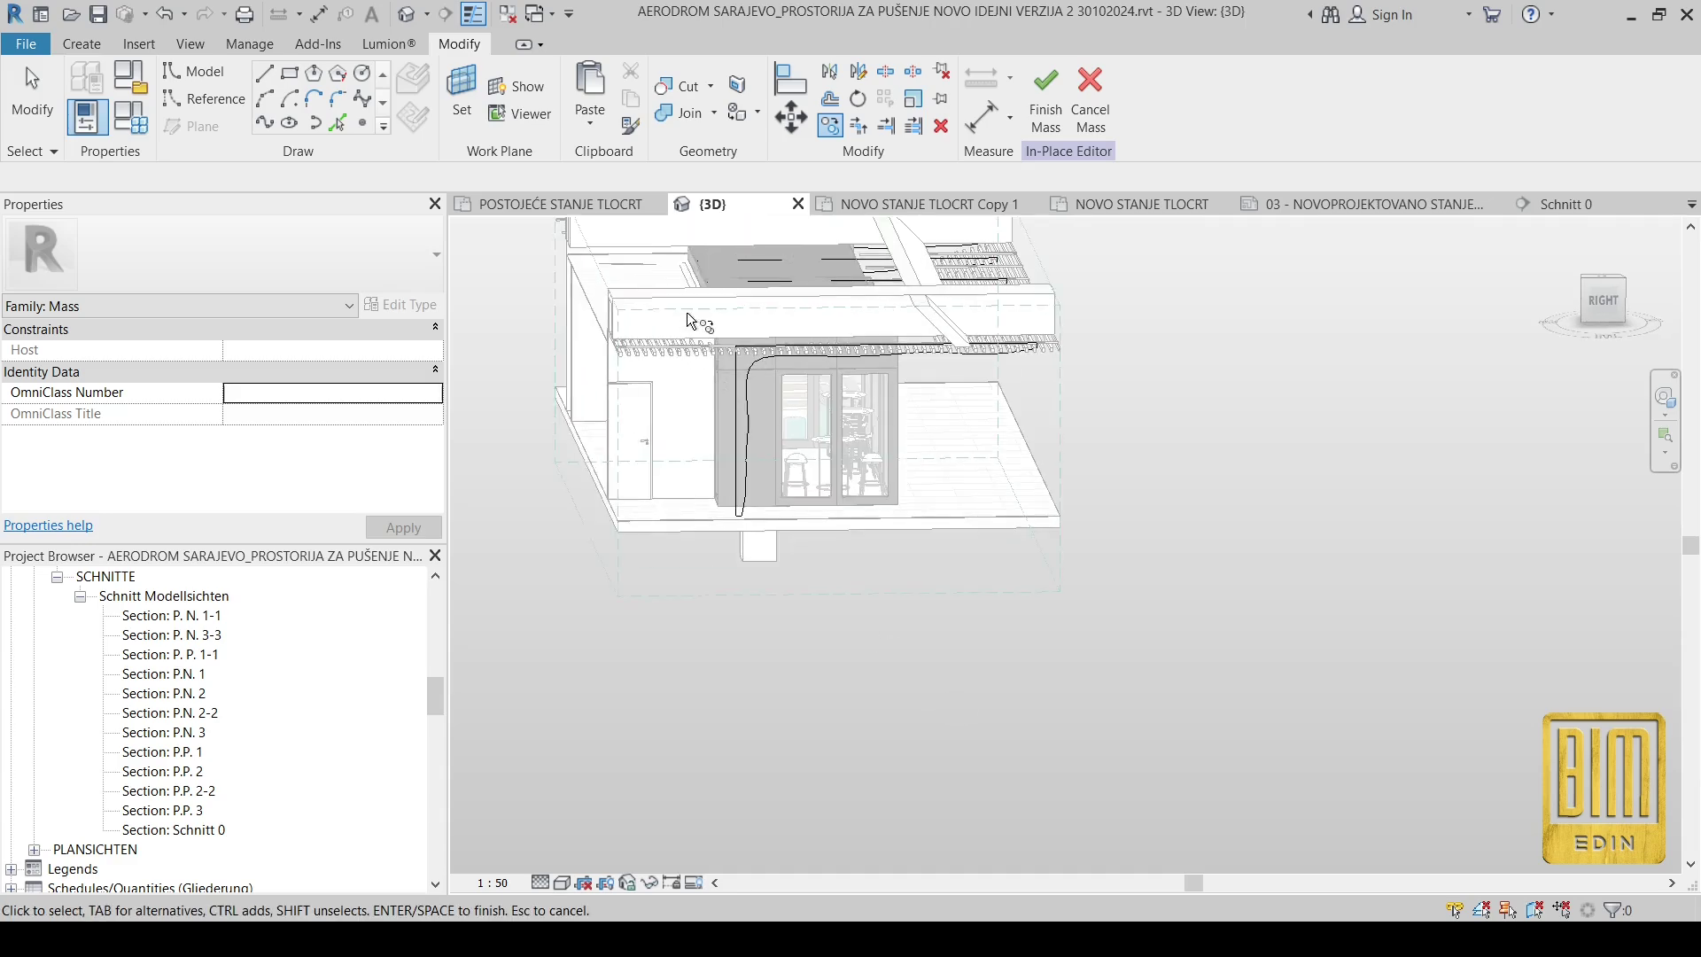
pyautogui.moveTo(1166, 623)
pyautogui.keyDown('shift'); pyautogui.mouseDown(button='middle')
pyautogui.moveTo(1065, 629)
pyautogui.moveTo(1140, 627)
pyautogui.mouseUp(button='middle'); pyautogui.keyUp('shift')
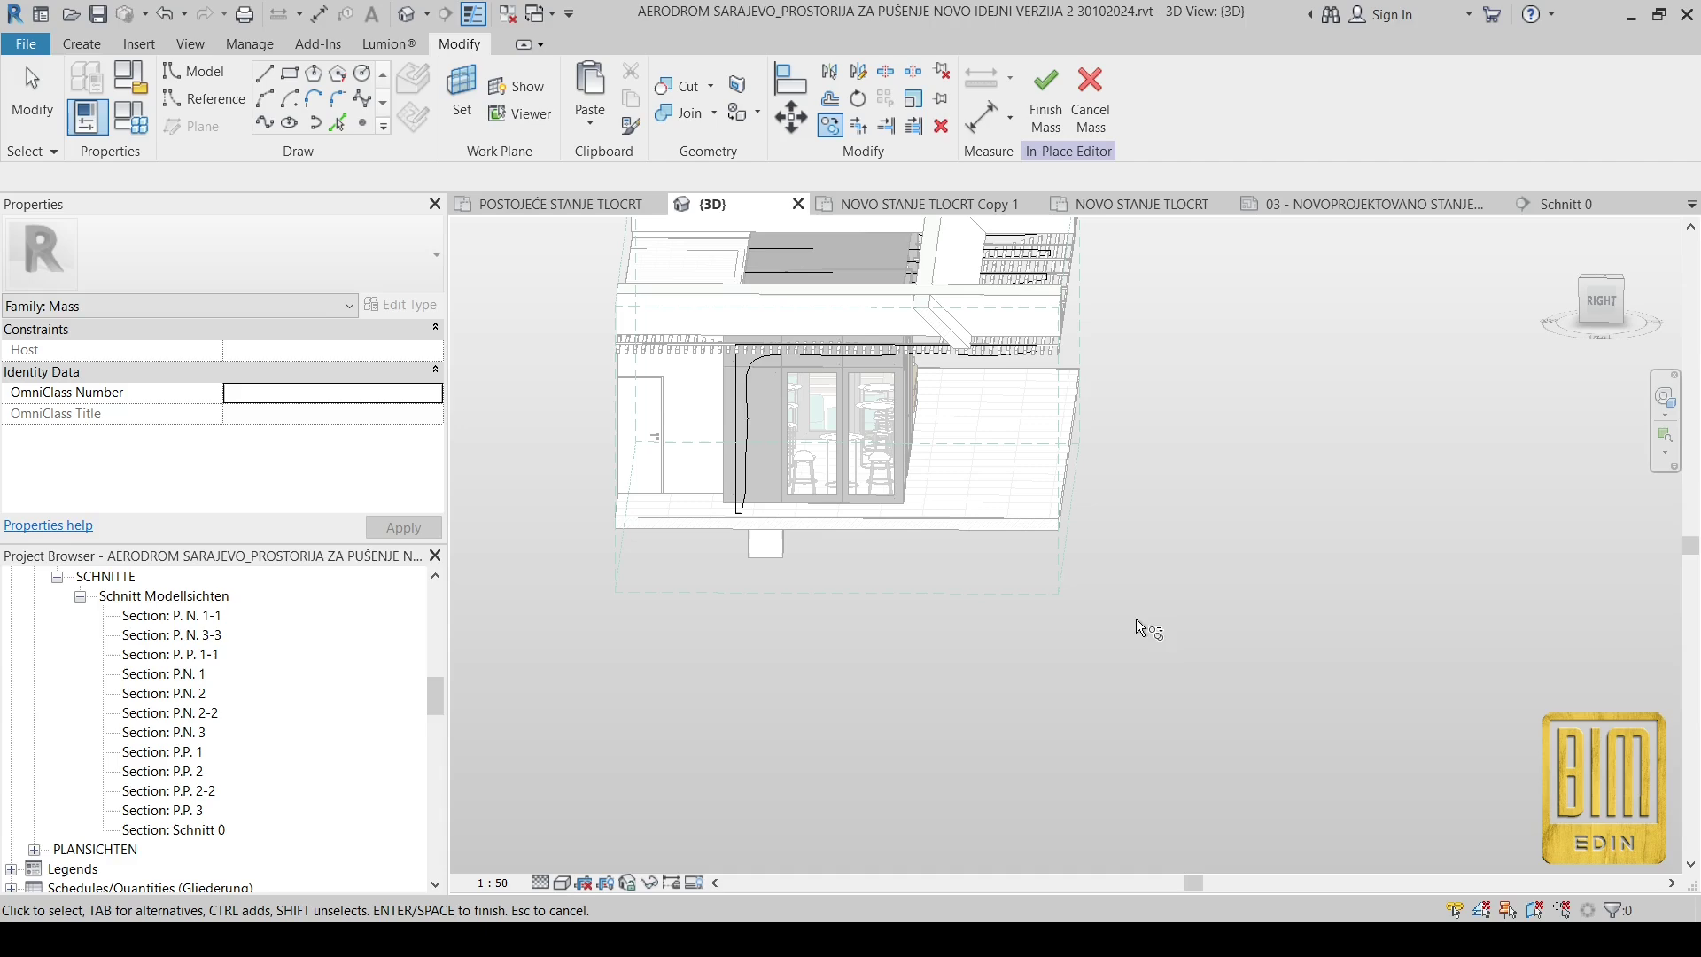
pyautogui.click(33, 106)
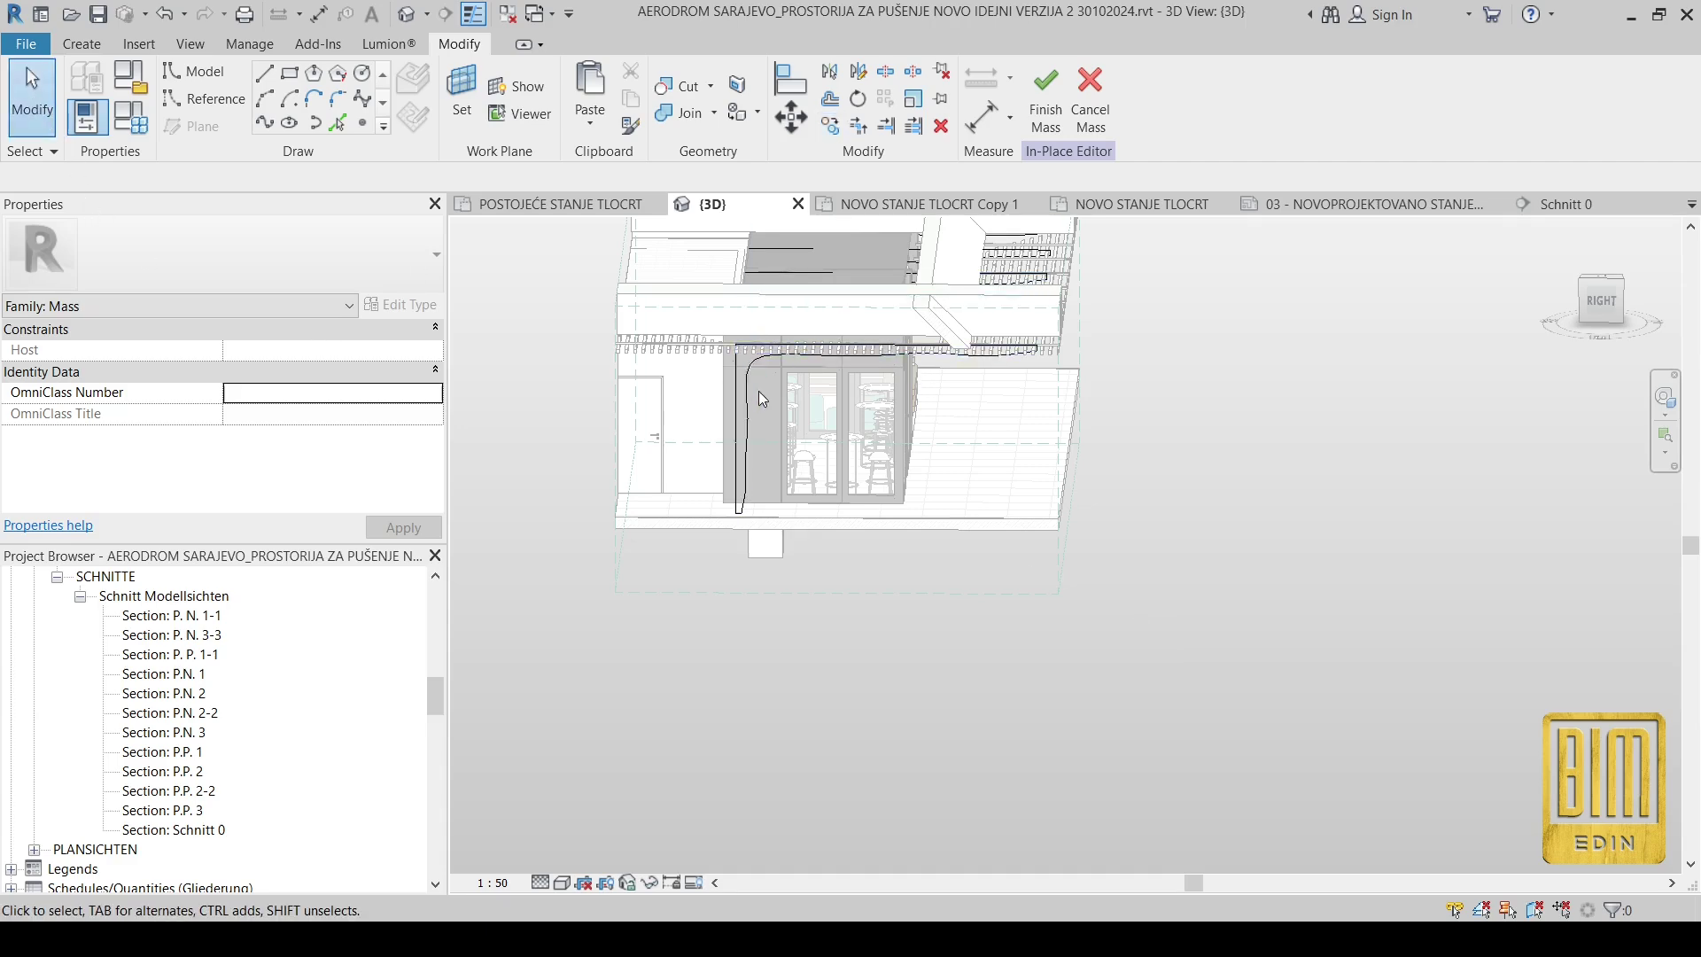
# Step: Window-select all 35 wavy profile line copies across the pavilion
pyautogui.press('Tab')
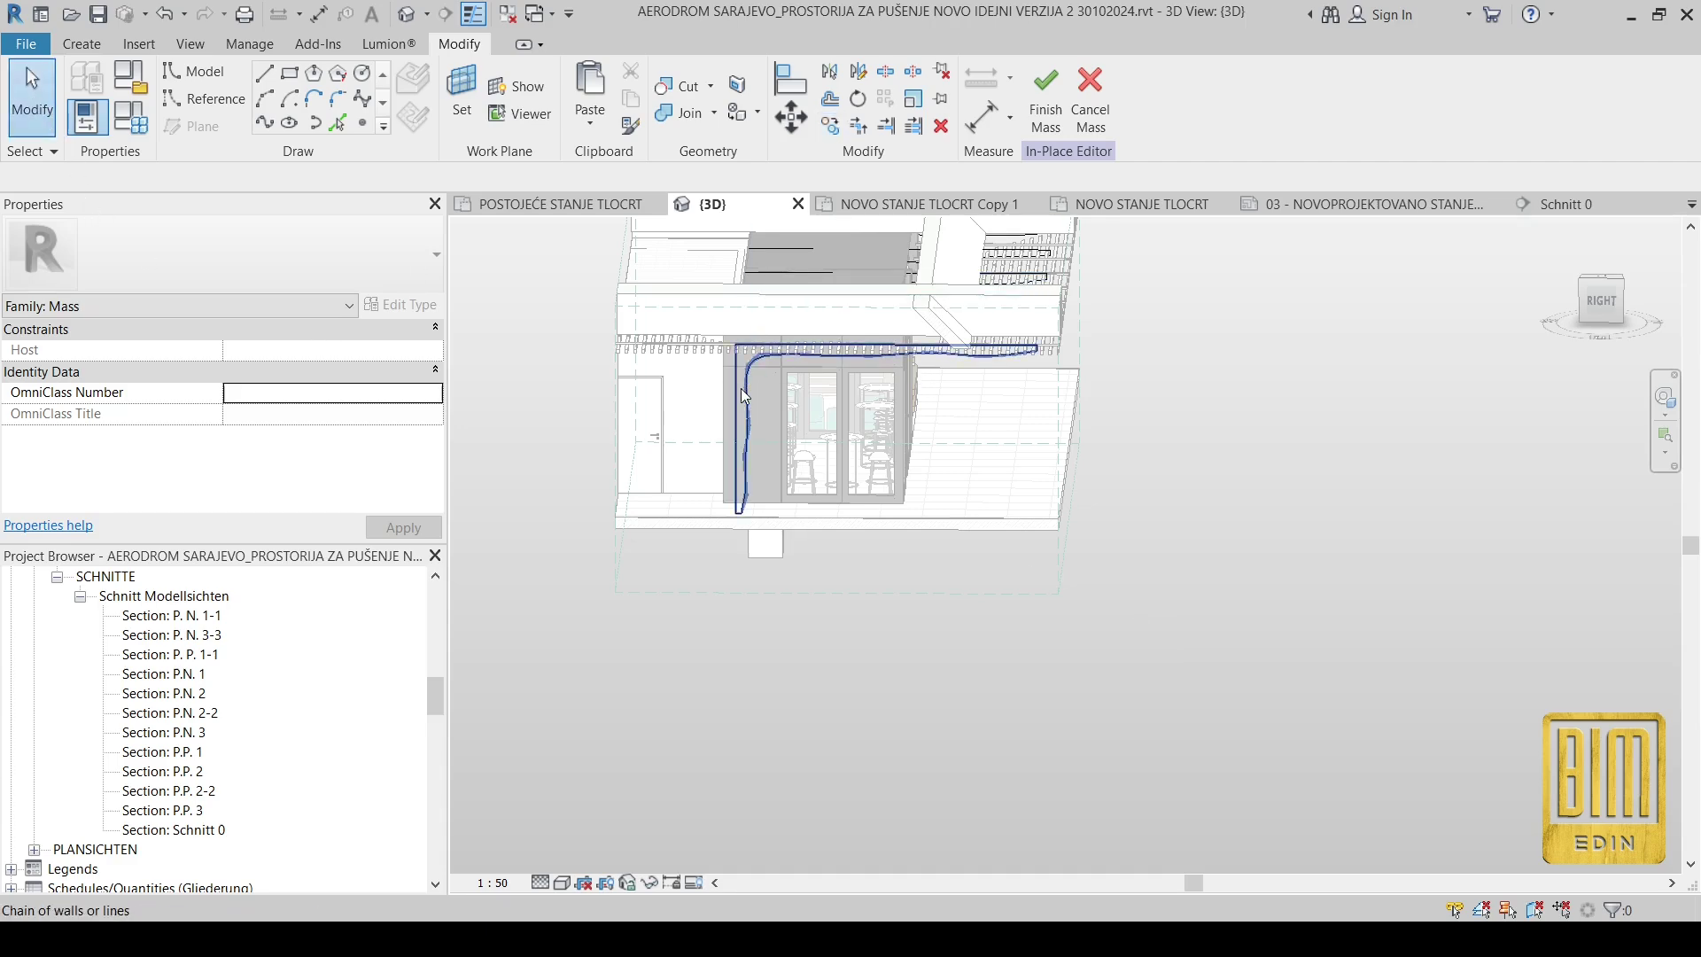
pyautogui.keyDown('shift'); pyautogui.moveTo(742, 393); pyautogui.dragTo(904, 580, button='middle'); pyautogui.keyUp('shift')
pyautogui.click(751, 441)
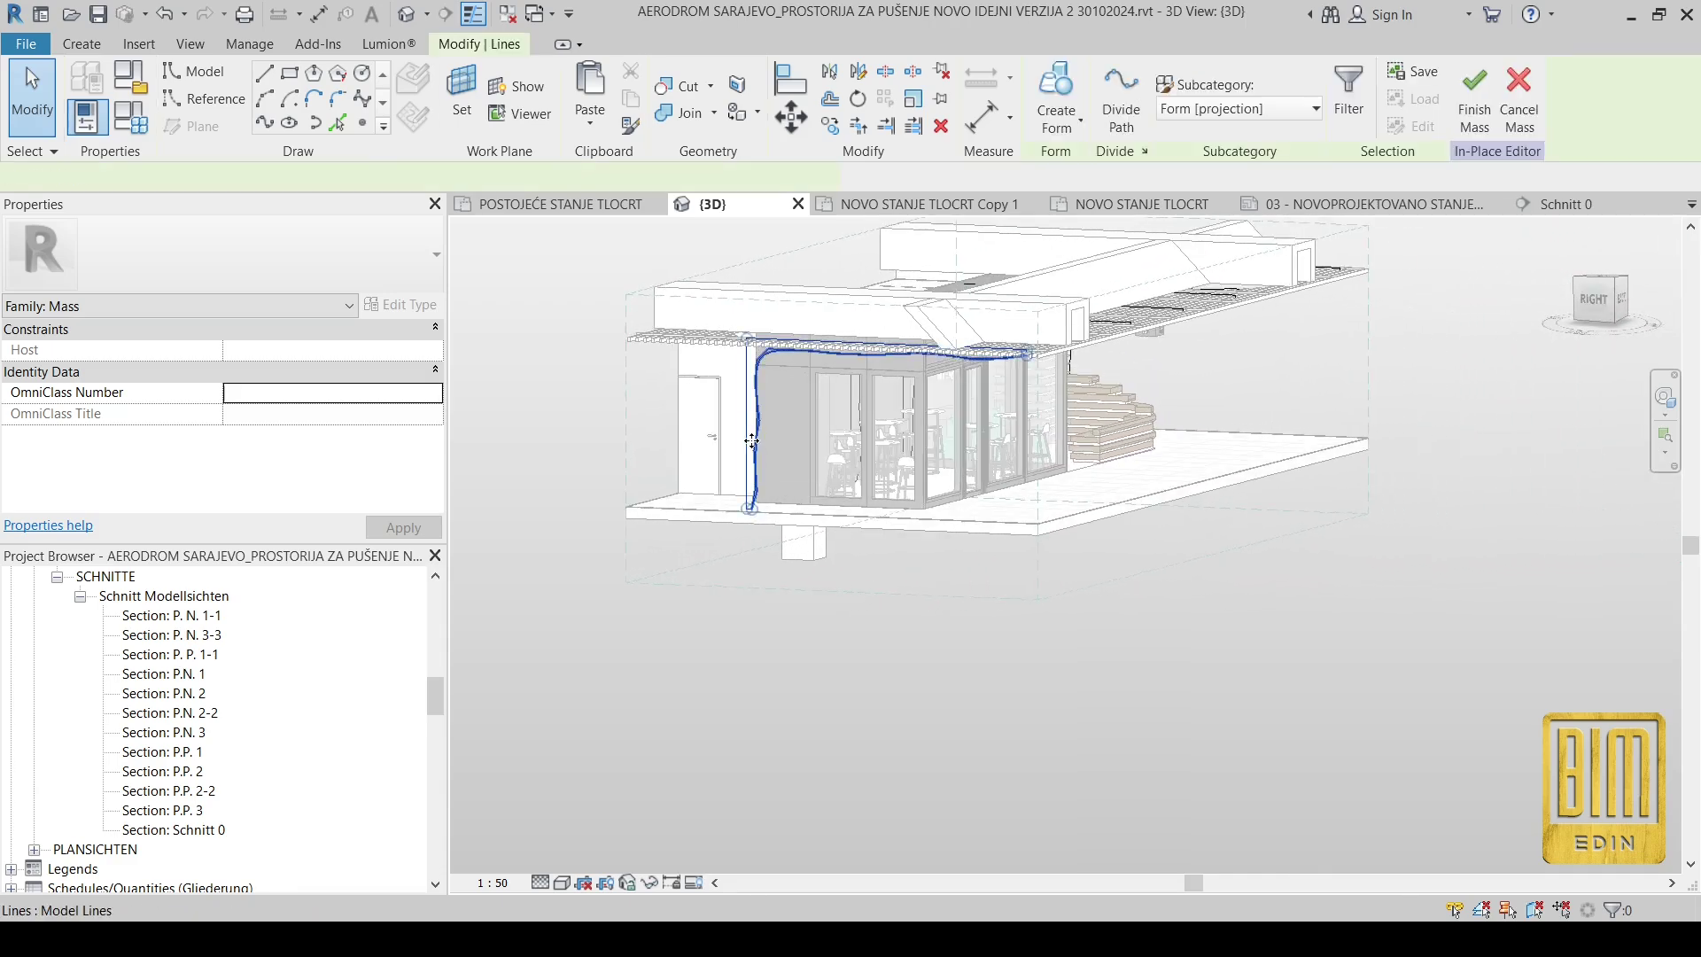
pyautogui.scroll(-5, 780, 453)
pyautogui.moveTo(1195, 251); pyautogui.dragTo(641, 593)
pyautogui.keyDown('shift'); pyautogui.moveTo(642, 592); pyautogui.dragTo(1158, 720, button='middle'); pyautogui.keyUp('shift')
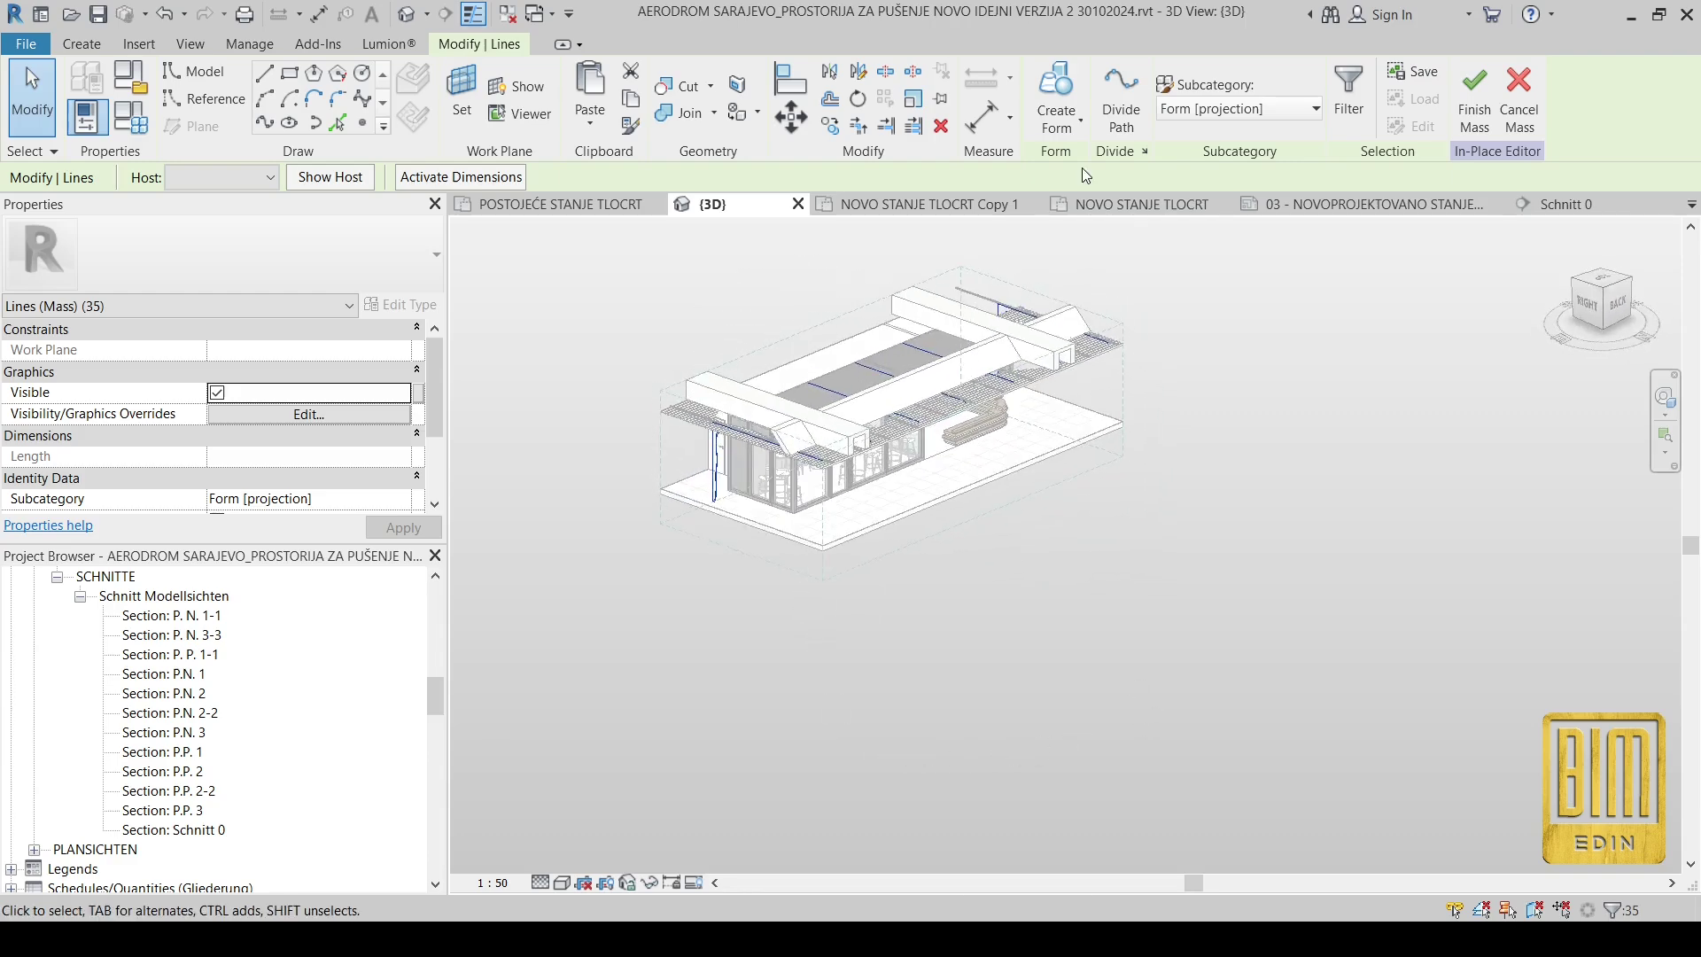
# Step: Turn the selected lines into a solid form and finish the mass
pyautogui.click(1057, 119)
pyautogui.click(1101, 159)
pyautogui.click(1207, 370)
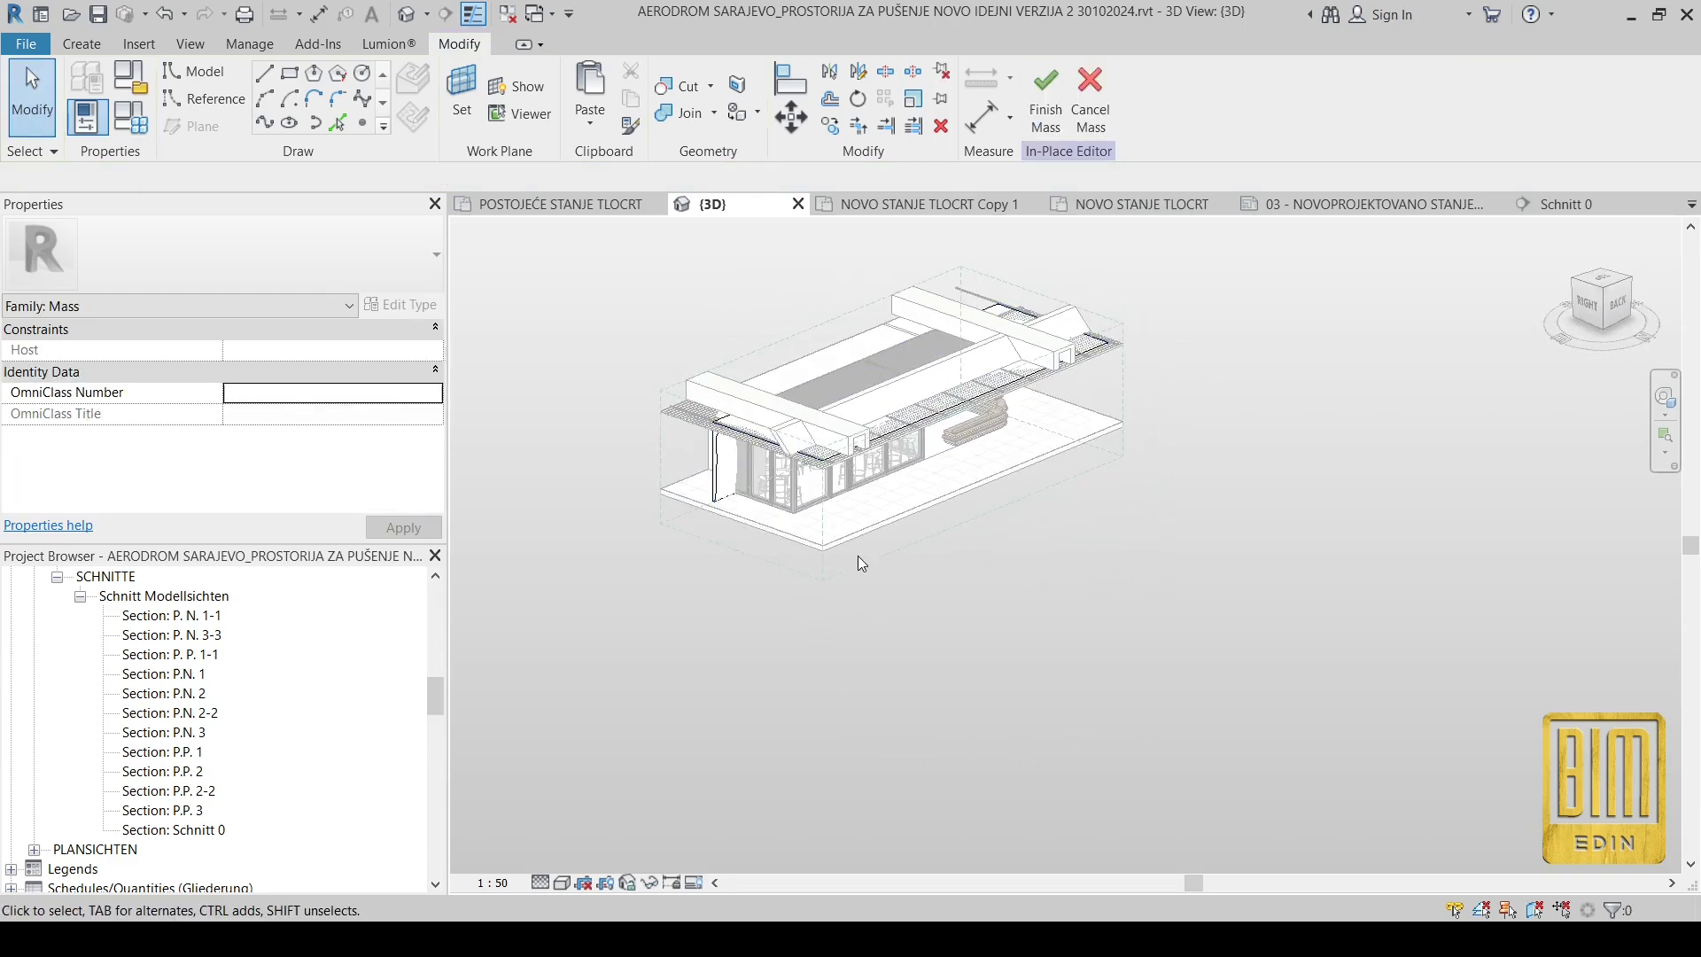
pyautogui.keyDown('shift'); pyautogui.moveTo(806, 686); pyautogui.dragTo(493, 545, button='middle'); pyautogui.keyUp('shift')
pyautogui.scroll(2, 1108, 459)
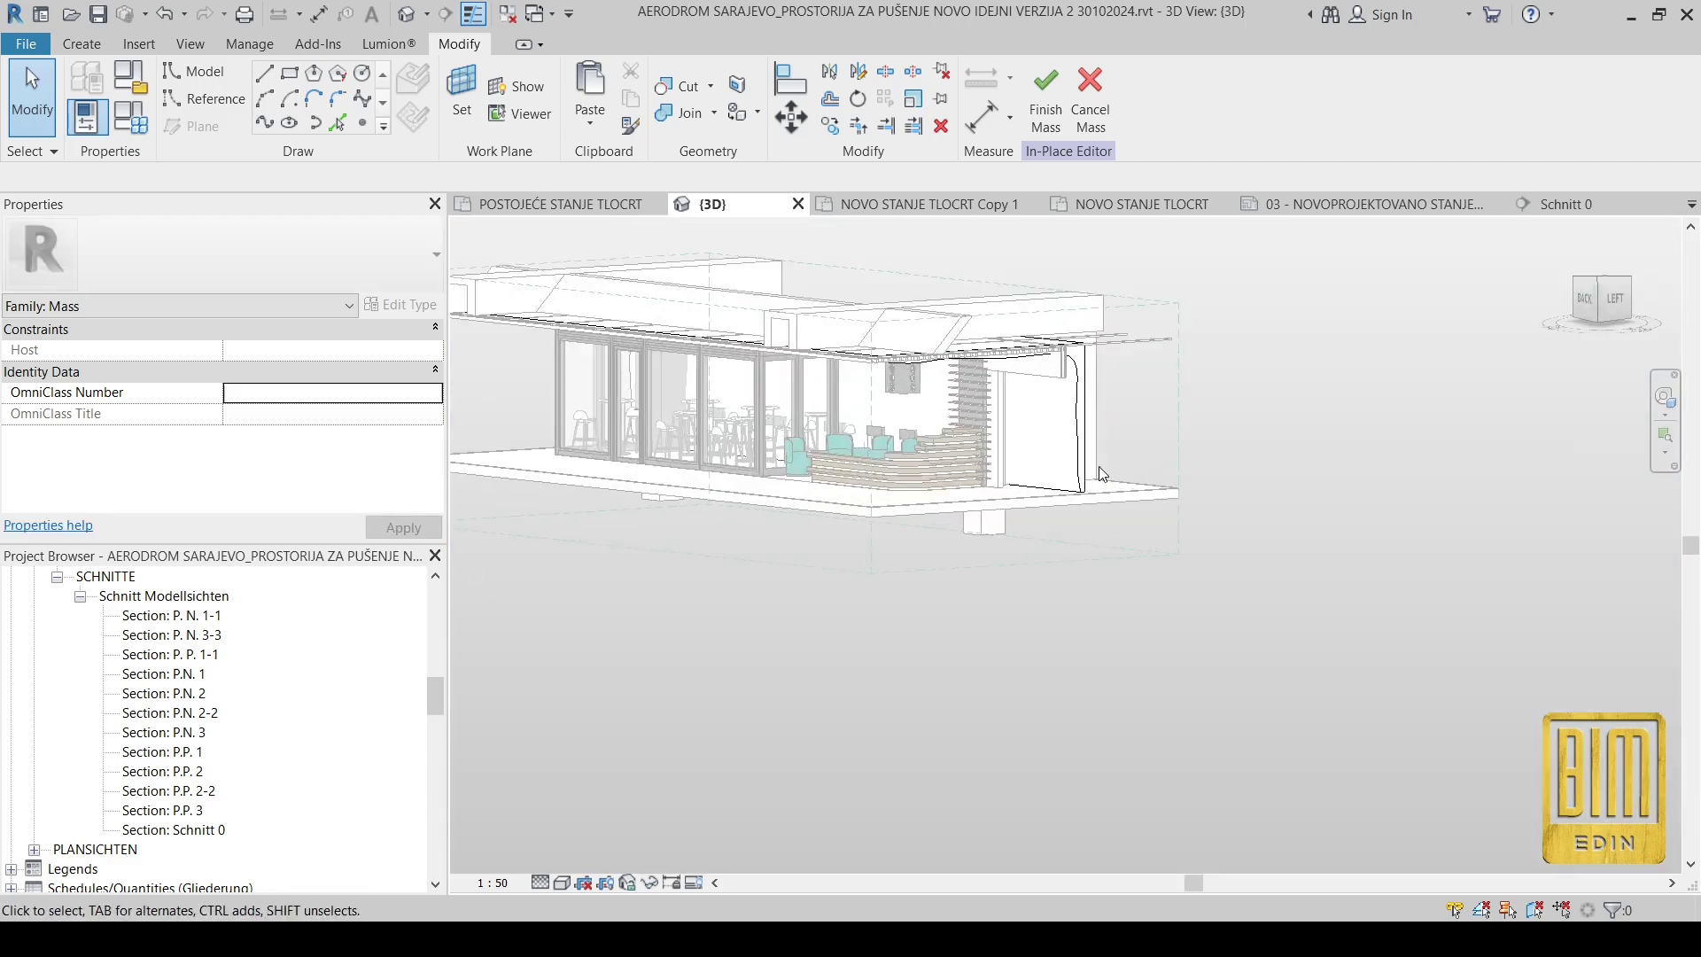
pyautogui.click(1046, 102)
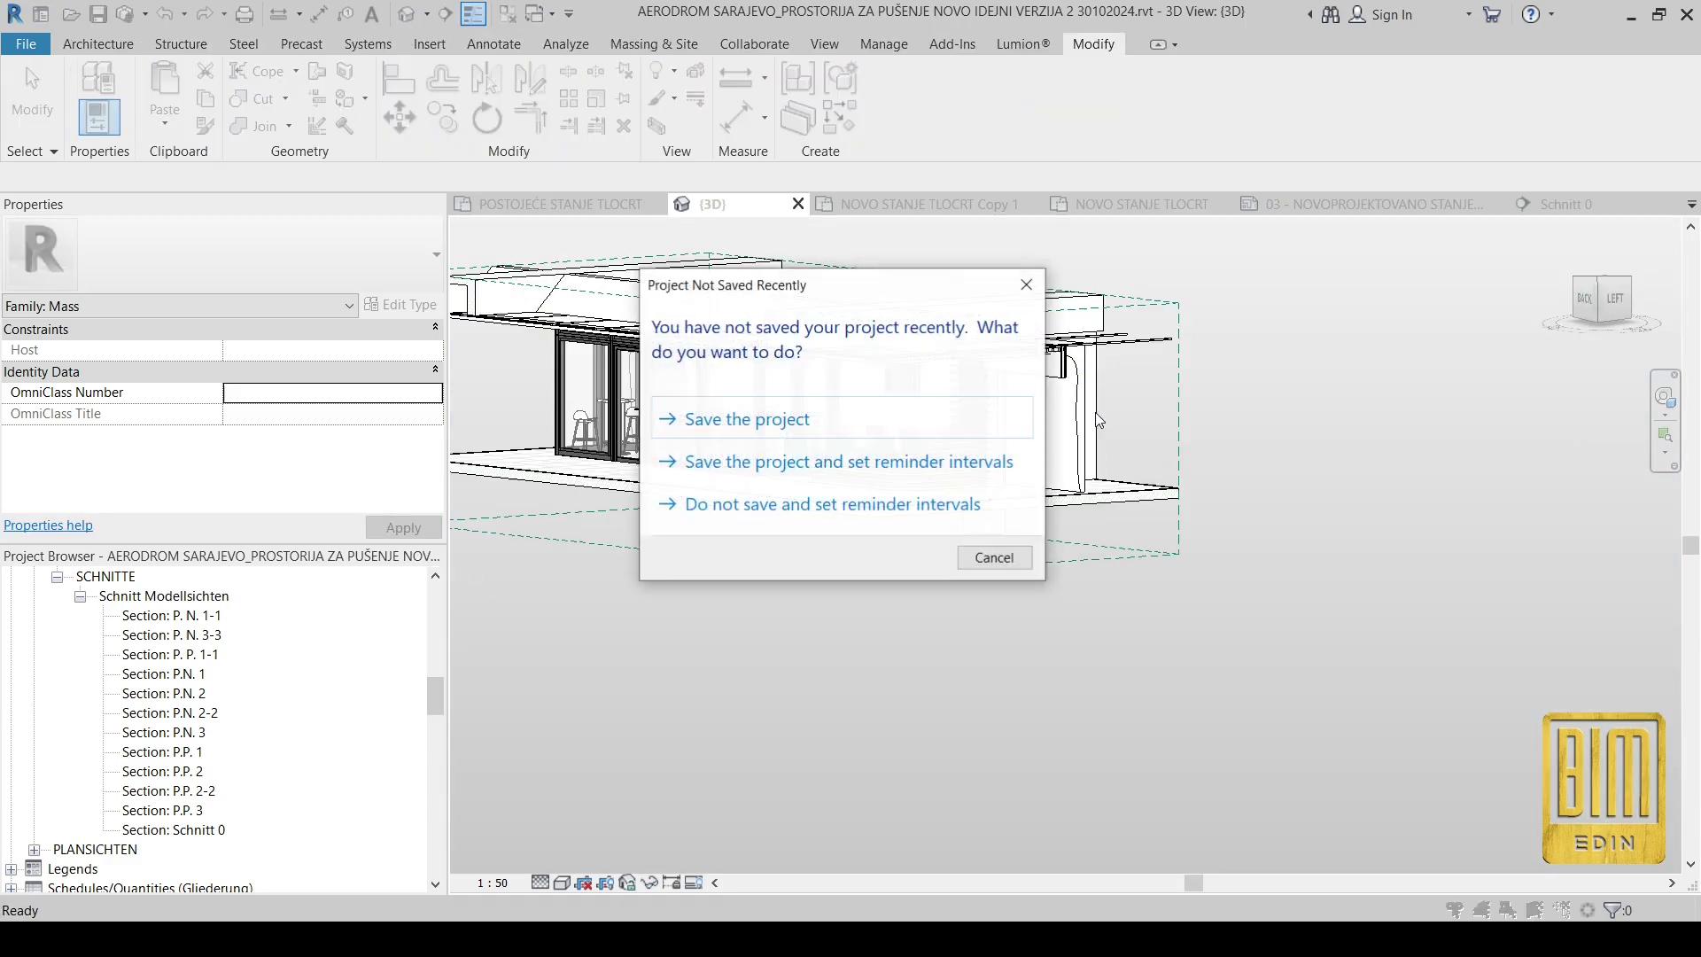
# Step: Dismiss the save reminder and isolate the wavy slat mass in the view
pyautogui.click(1025, 295)
pyautogui.scroll(-2, 1025, 295)
pyautogui.click(1071, 422)
pyautogui.scroll(-1, 1070, 422)
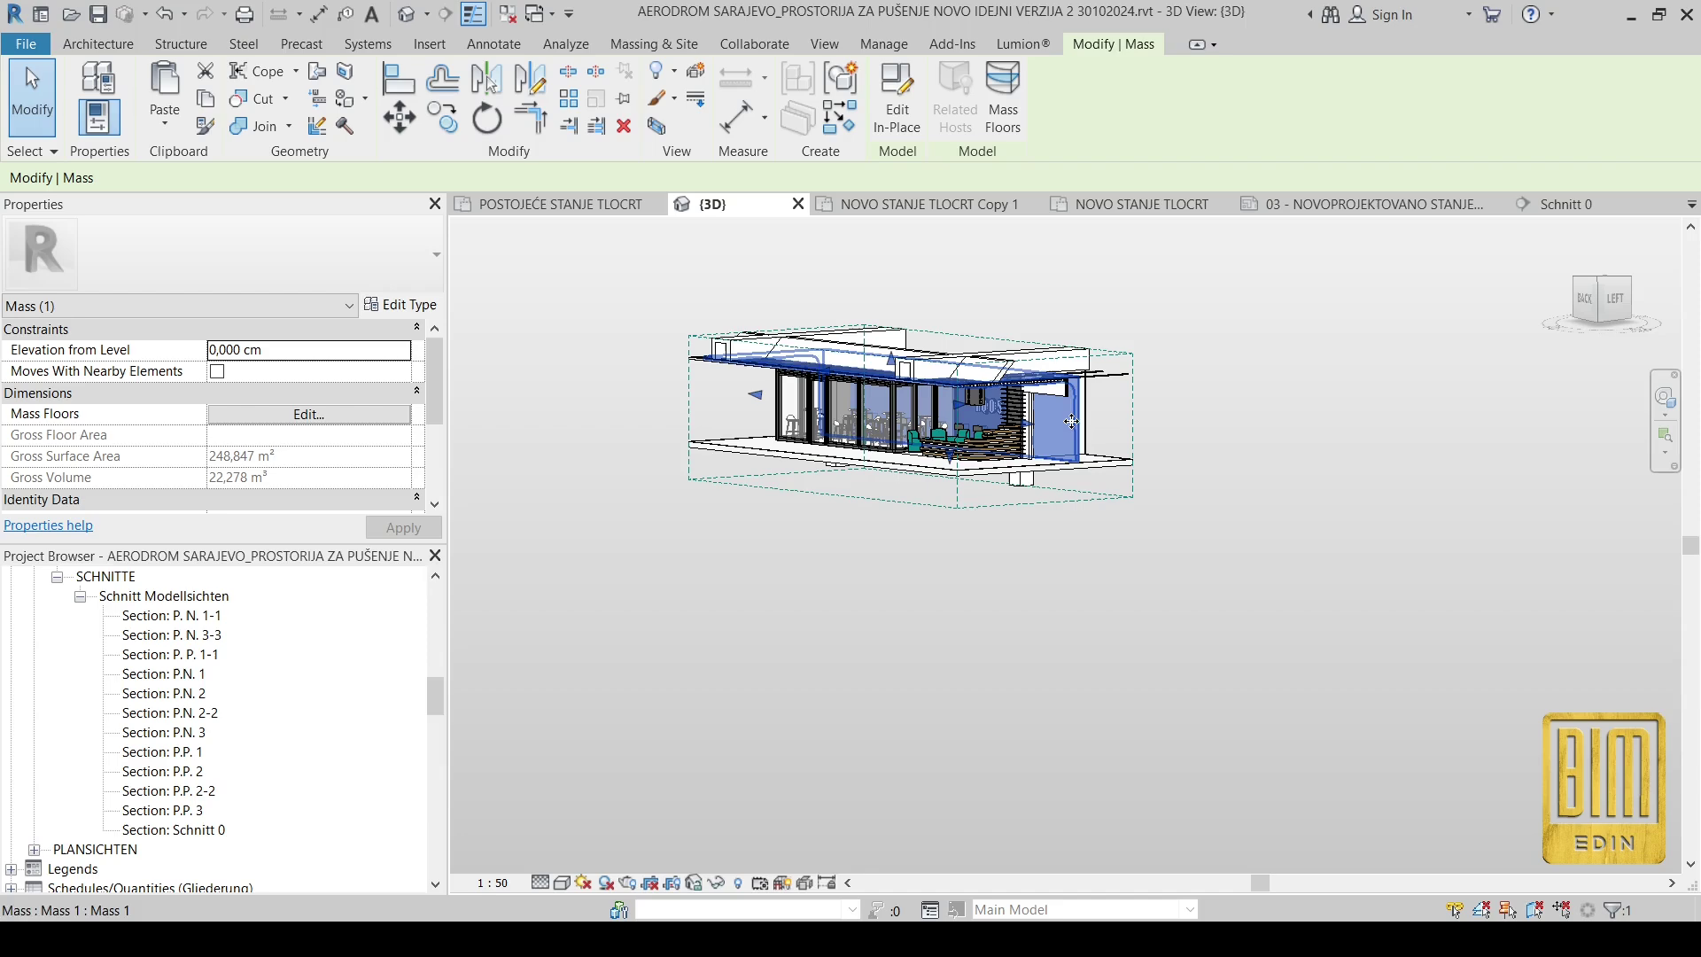
pyautogui.rightClick(707, 826)
pyautogui.click(748, 803)
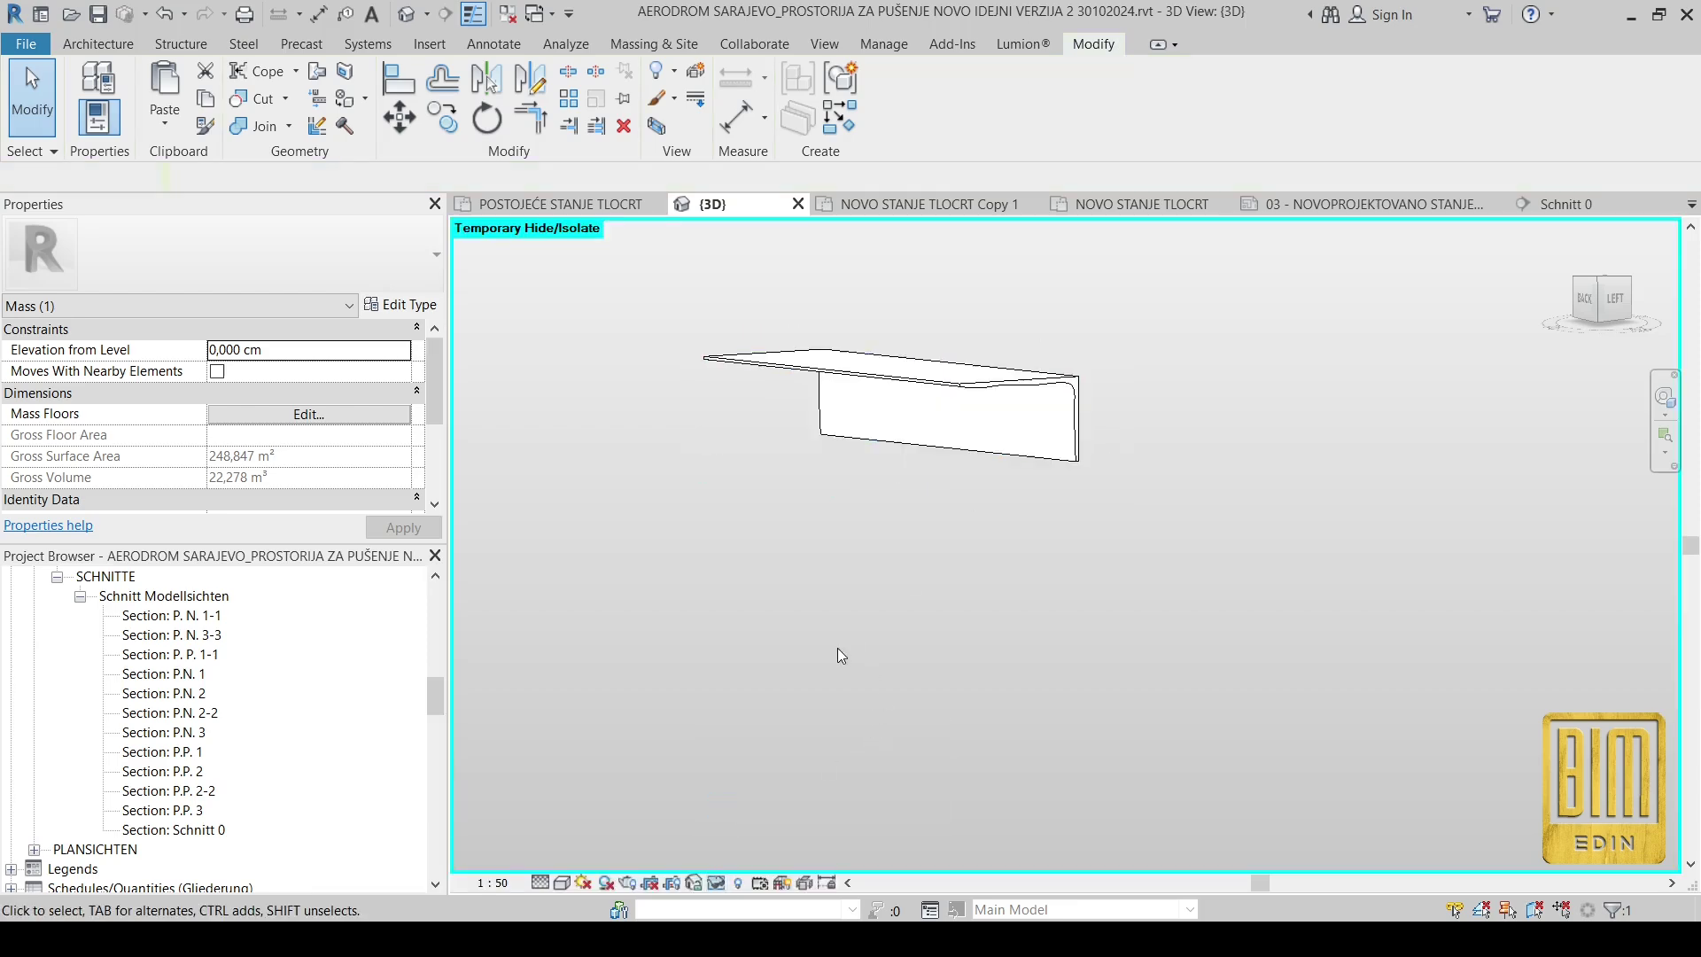
# Step: Reopen the mass for in-place editing and switch to the NOVO STANJE TLOCRT Copy 1 plan
pyautogui.keyDown('shift'); pyautogui.moveTo(837, 647); pyautogui.dragTo(875, 506, button='middle'); pyautogui.keyUp('shift')
pyautogui.scroll(3, 875, 506)
pyautogui.click(949, 381)
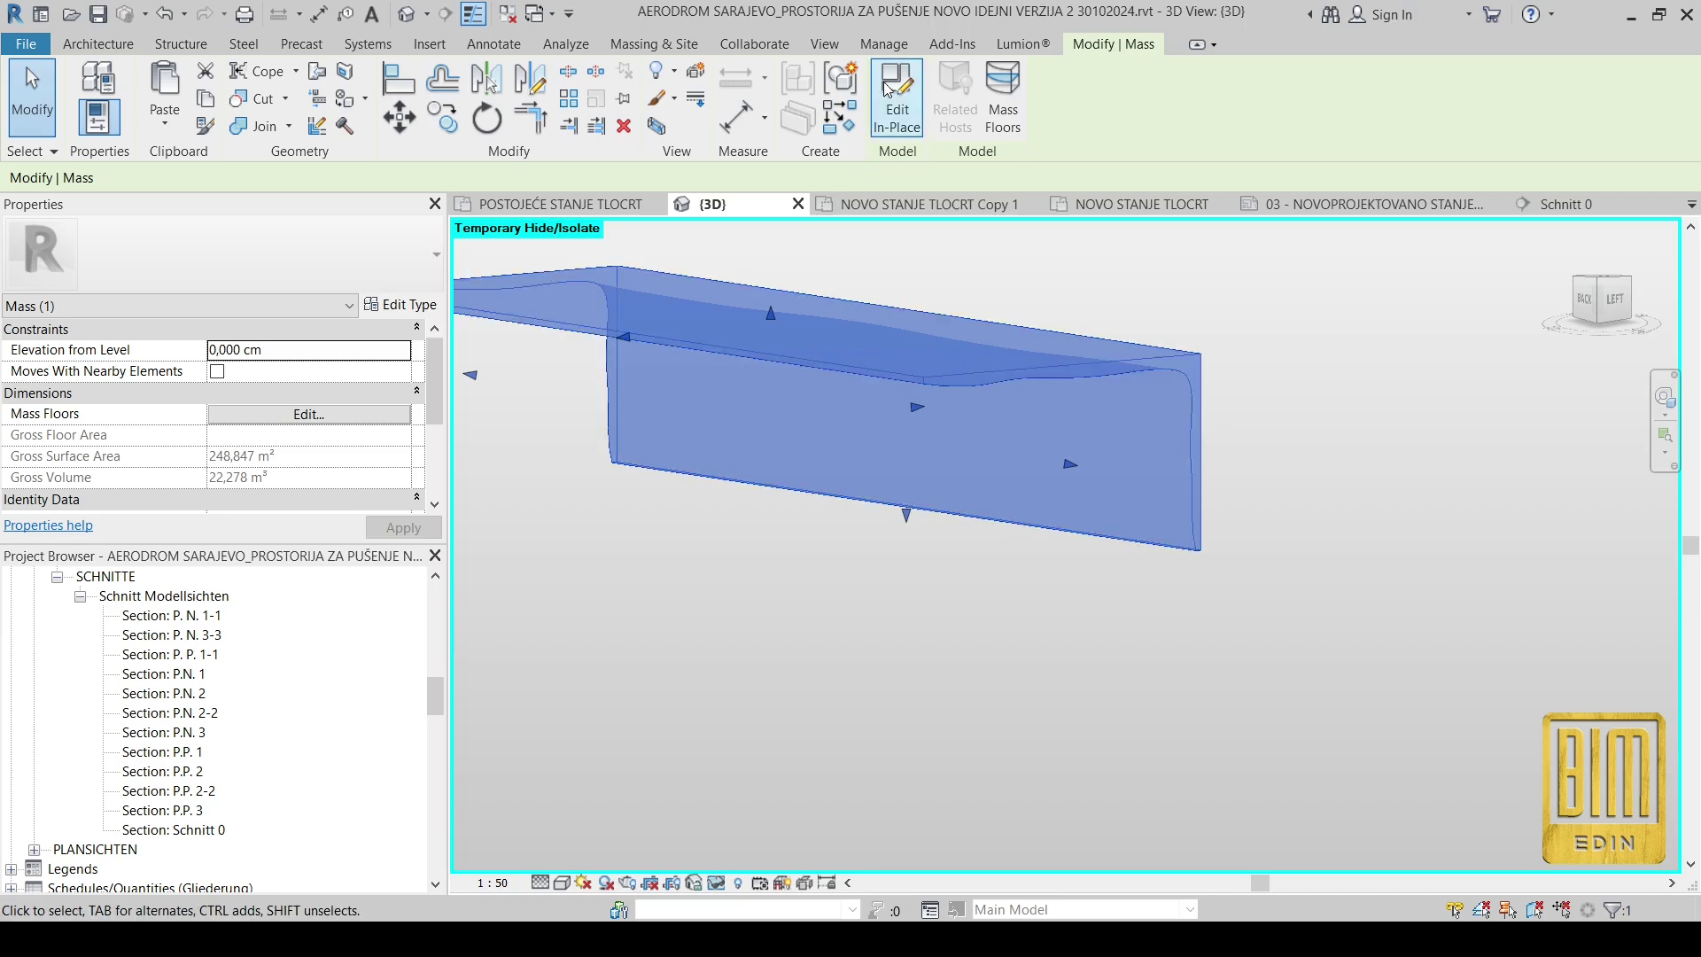
pyautogui.keyDown('shift'); pyautogui.moveTo(1085, 323); pyautogui.dragTo(1217, 495, button='middle'); pyautogui.keyUp('shift')
pyautogui.keyDown('shift'); pyautogui.moveTo(741, 555); pyautogui.dragTo(1346, 631, button='middle'); pyautogui.keyUp('shift')
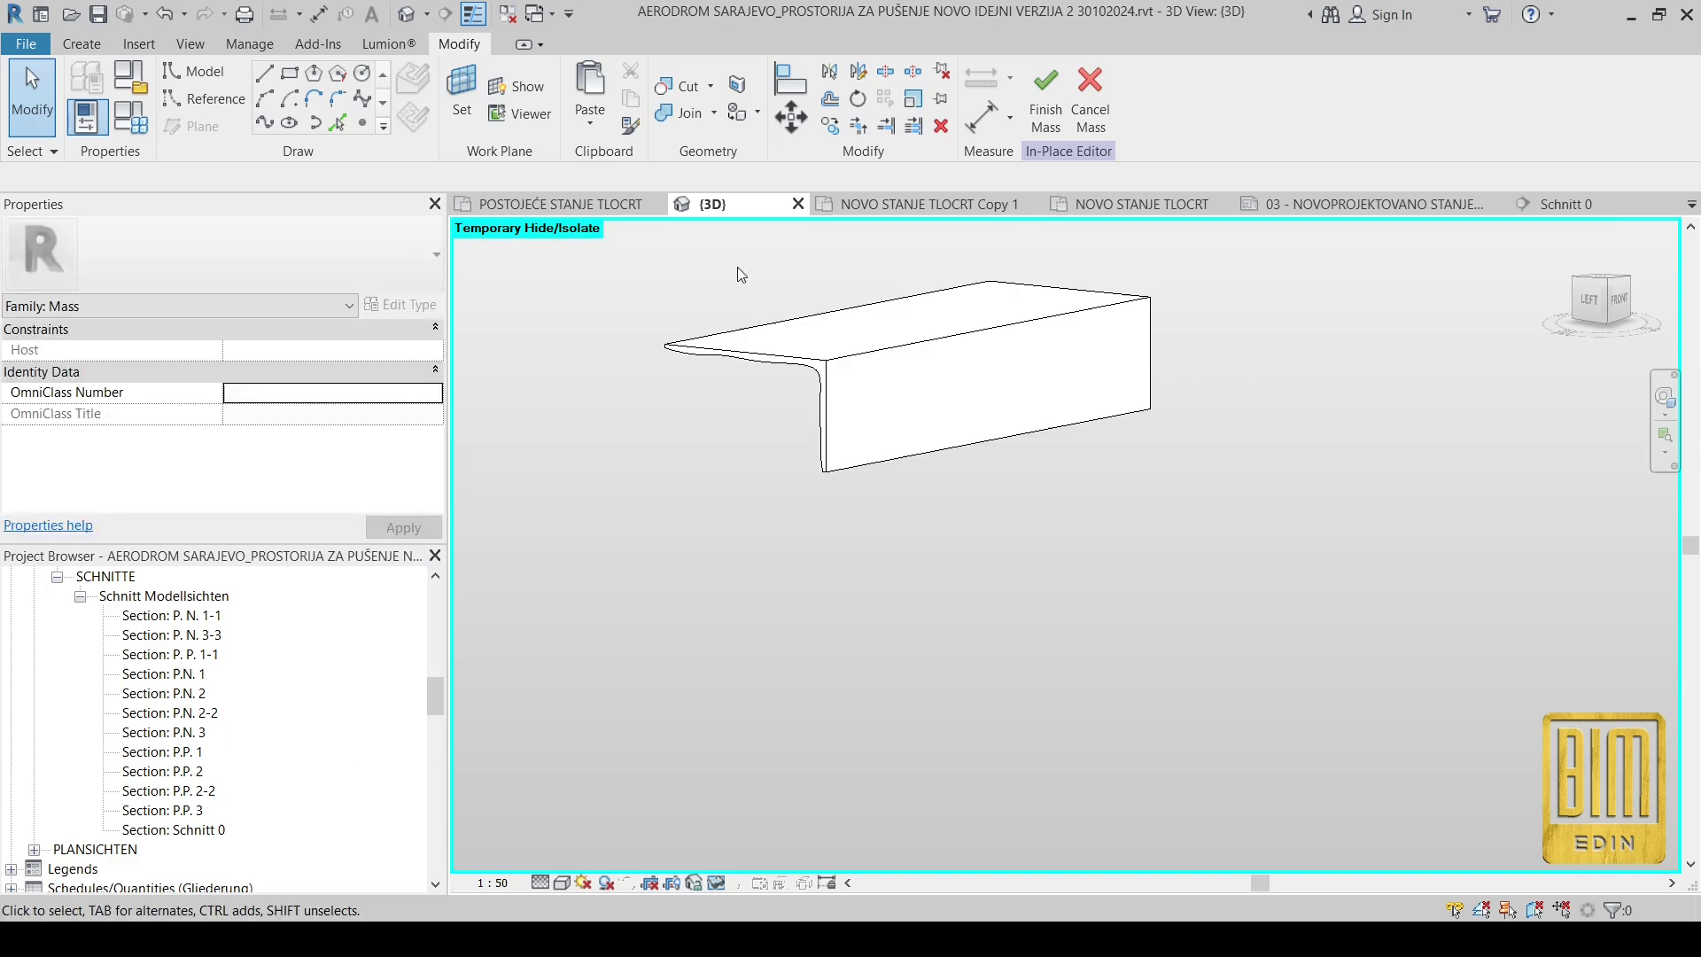
pyautogui.hotkey('ctrl', 'Tab')
pyautogui.scroll(-6, 835, 349)
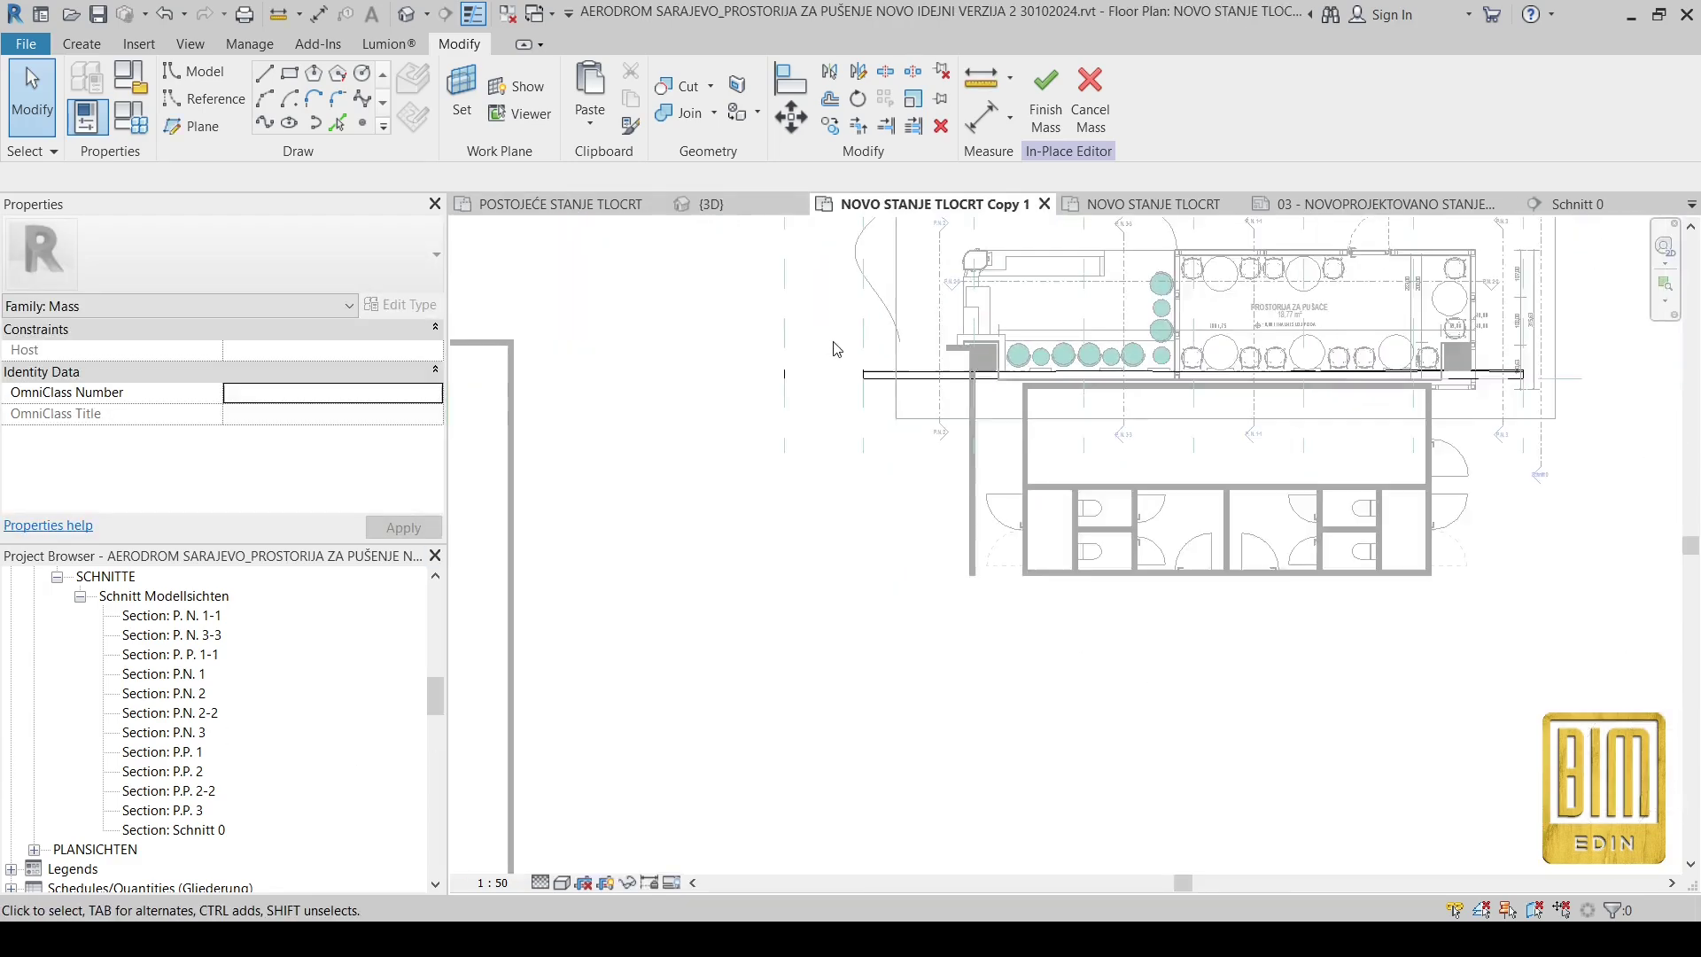
# Step: Draw a rectangle of mass lines at the right end of the smoking room
pyautogui.moveTo(1335, 454); pyautogui.dragTo(1279, 505, button='middle')
pyautogui.scroll(2, 845, 384)
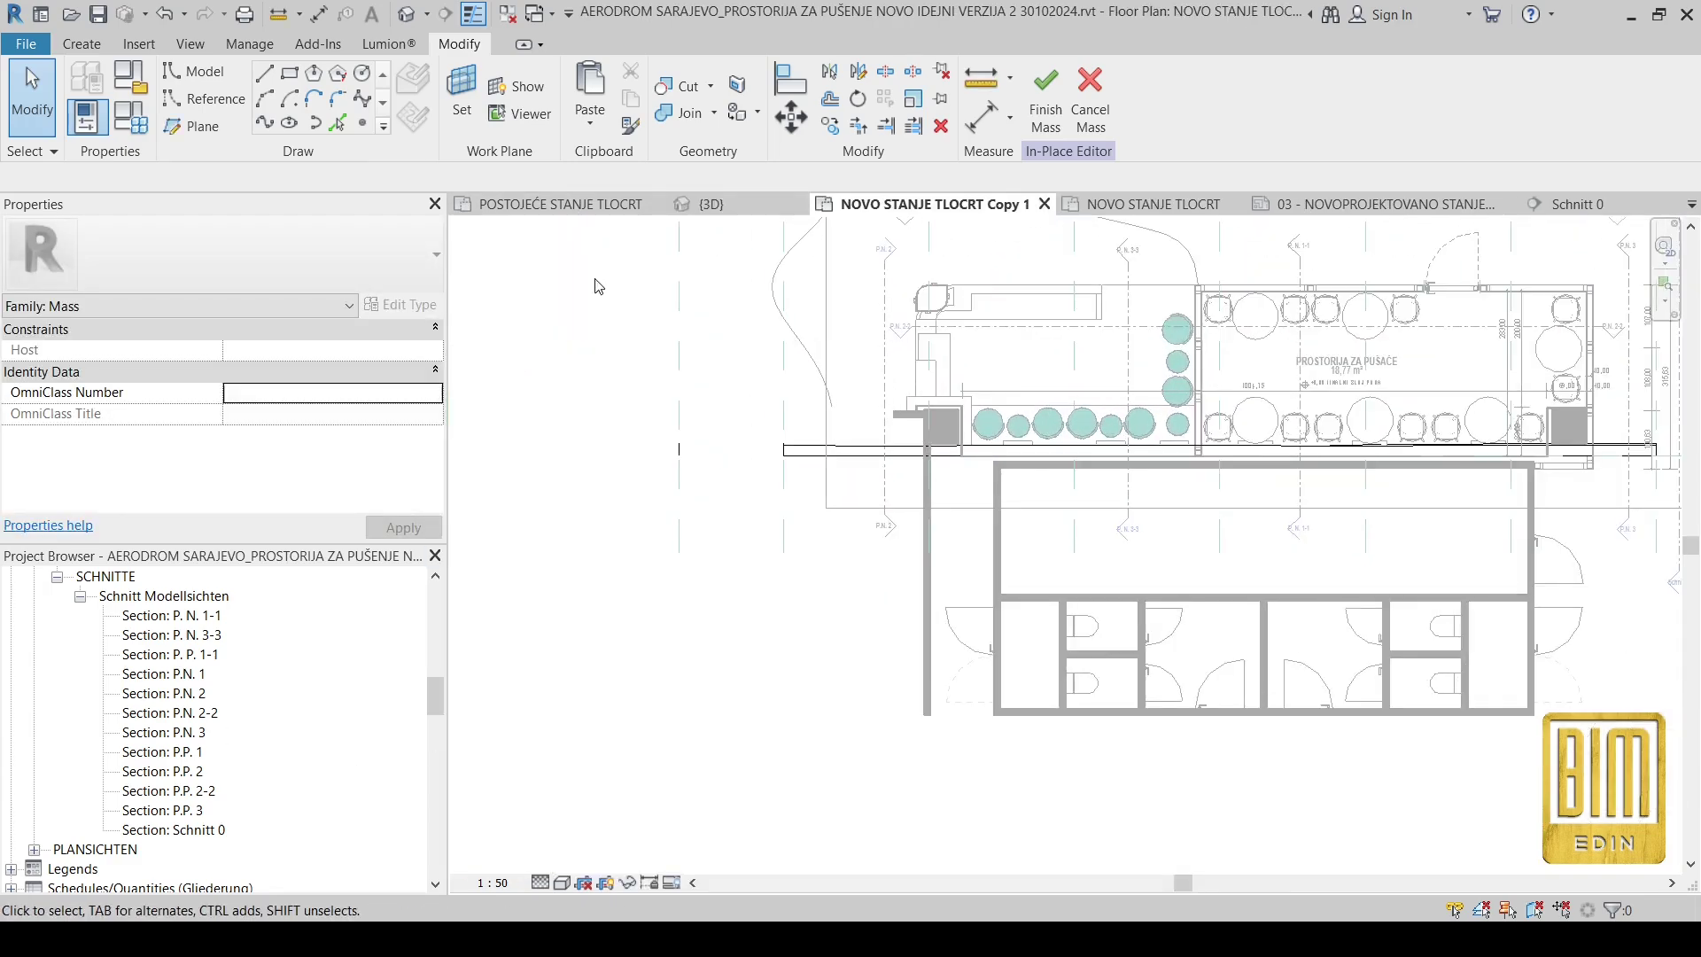
pyautogui.click(290, 74)
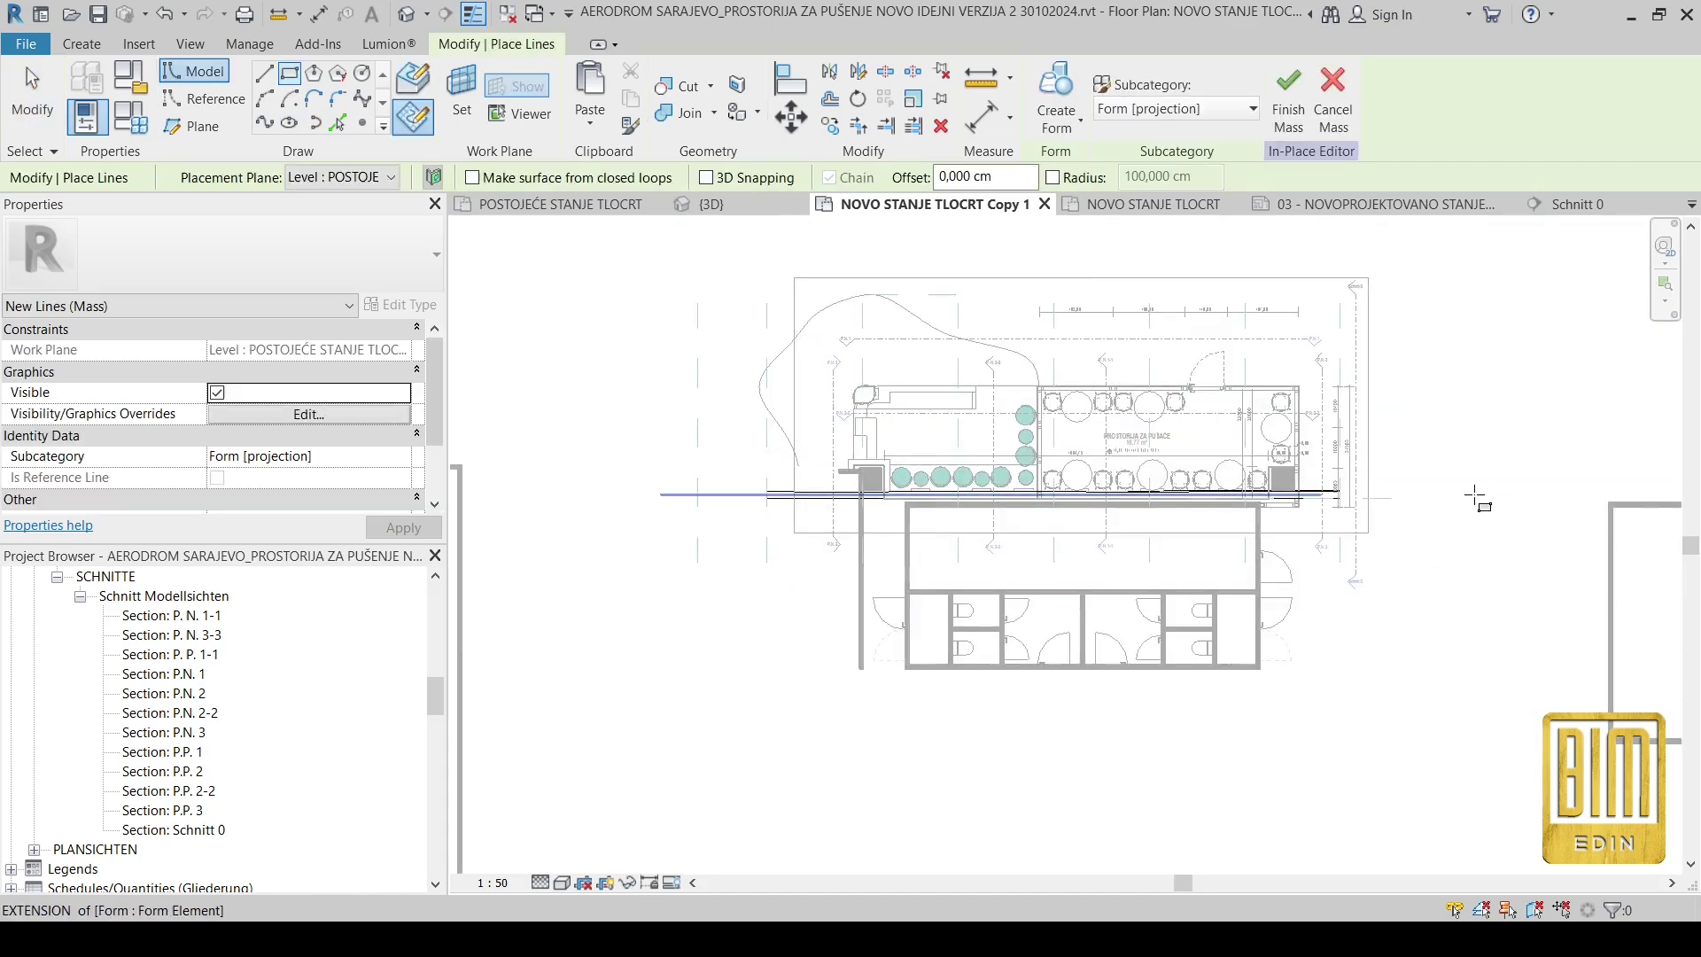
pyautogui.scroll(5, 1143, 565)
pyautogui.click(1174, 582)
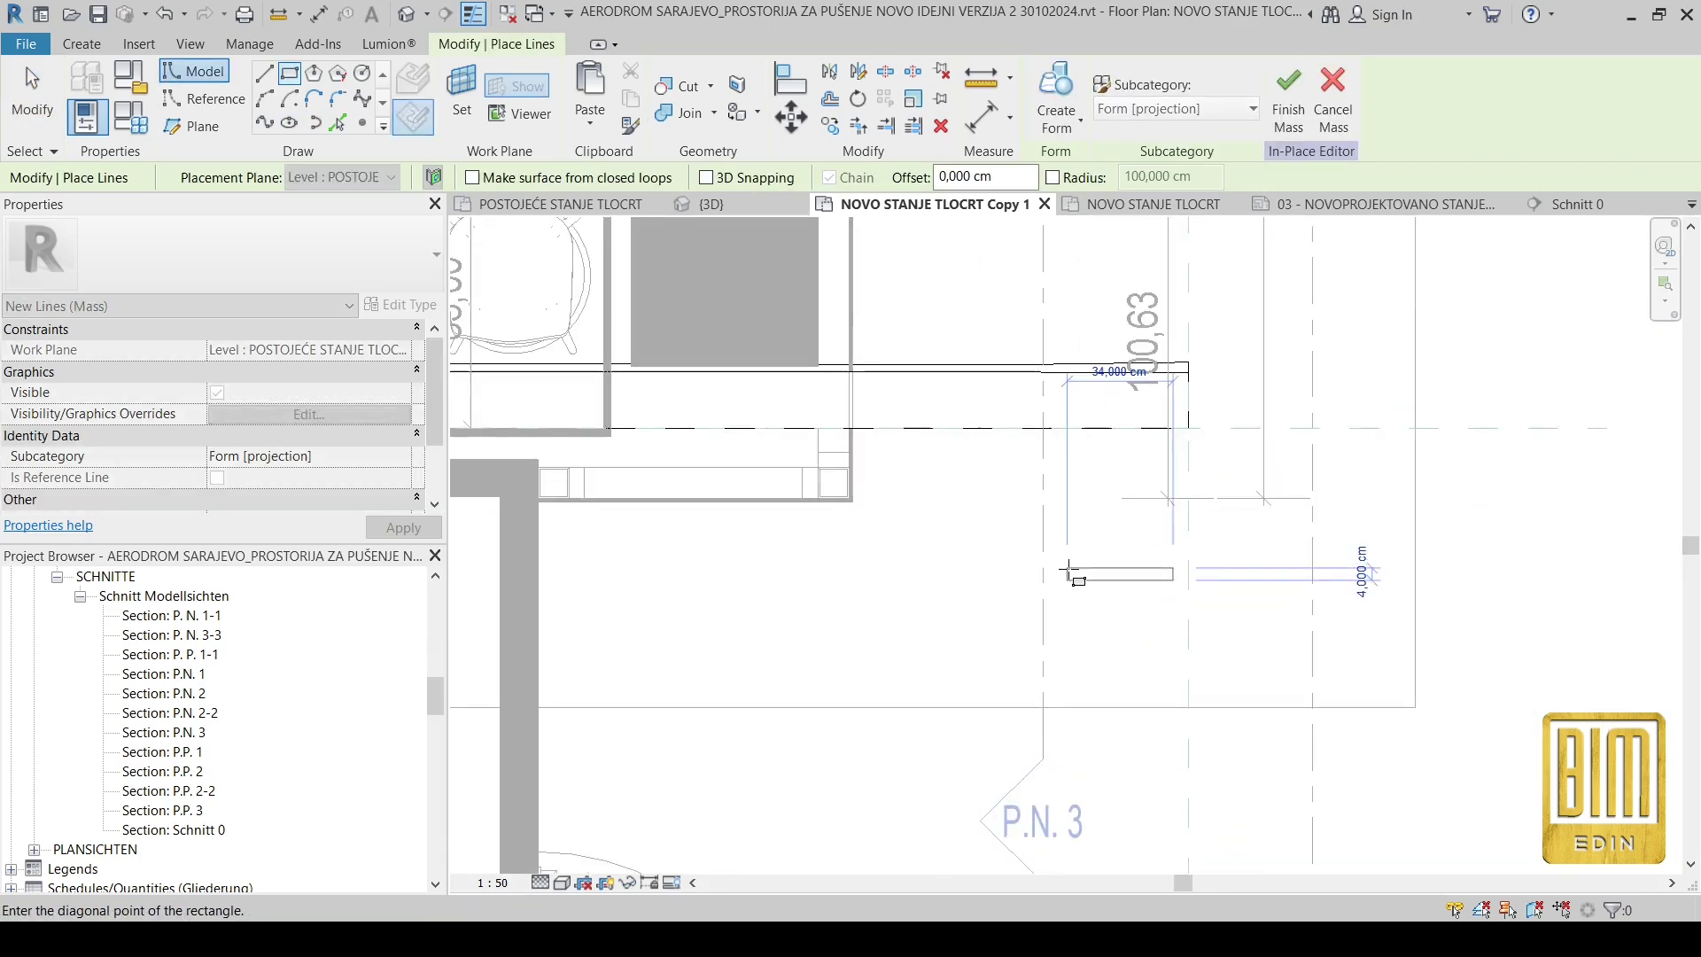
pyautogui.scroll(-3, 1151, 566)
pyautogui.scroll(3, 1060, 310)
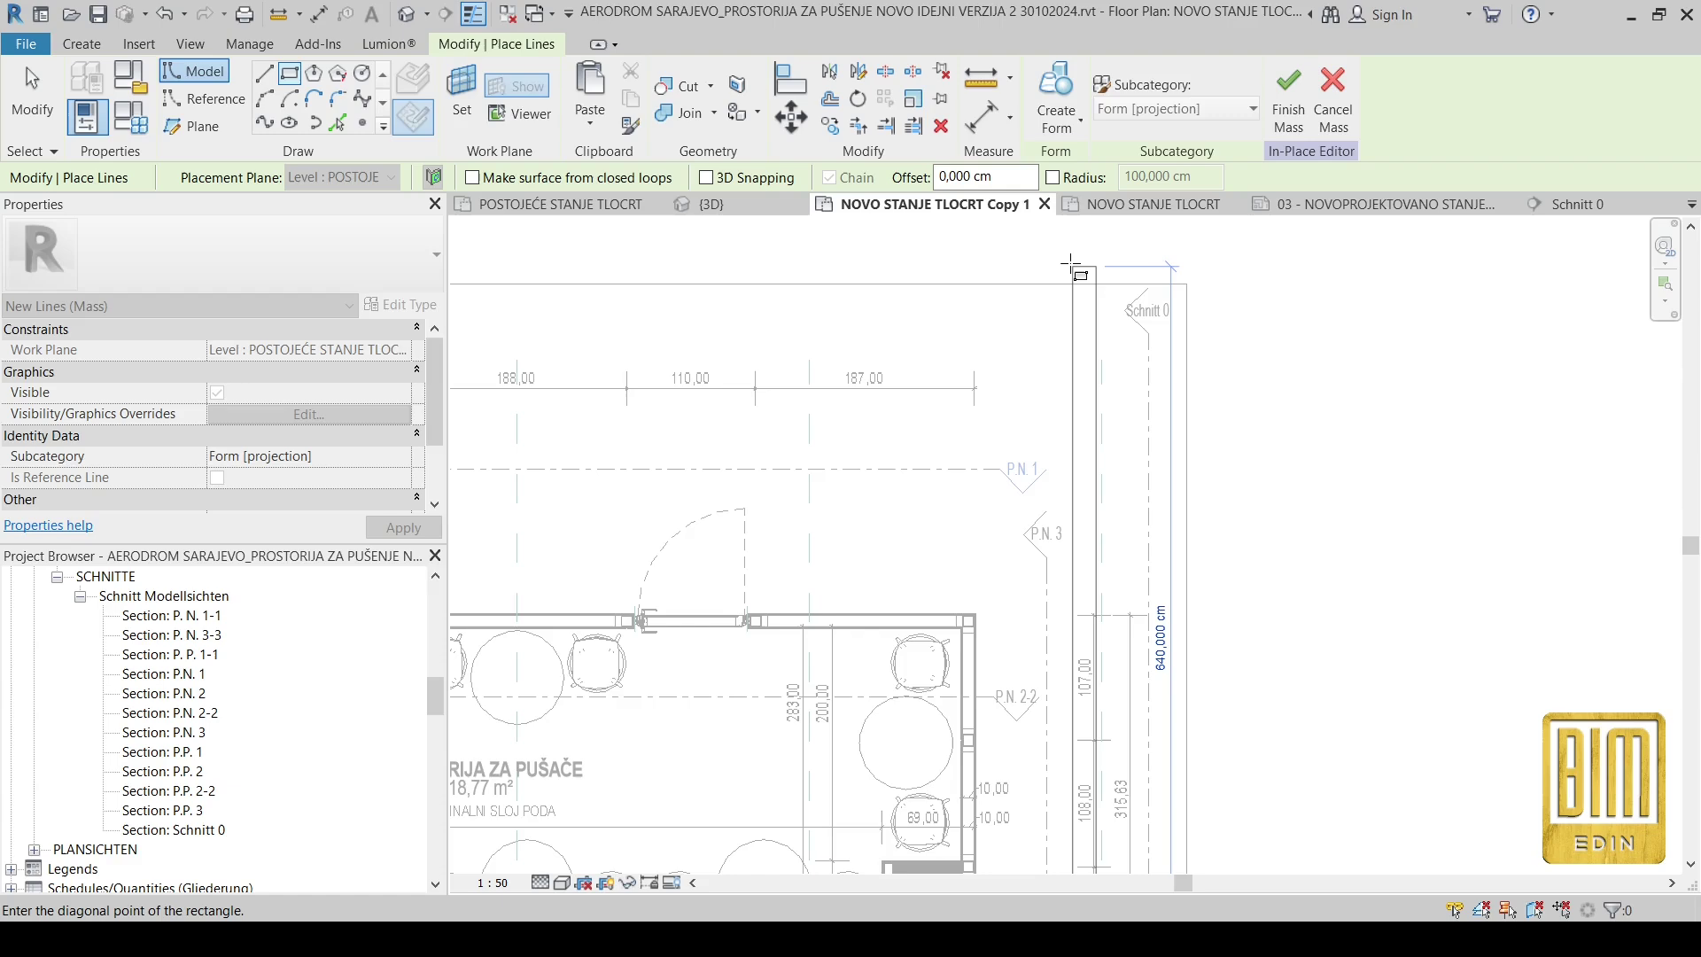
pyautogui.click(1070, 264)
pyautogui.scroll(-3, 1152, 407)
pyautogui.press('Escape')
pyautogui.press('Escape')
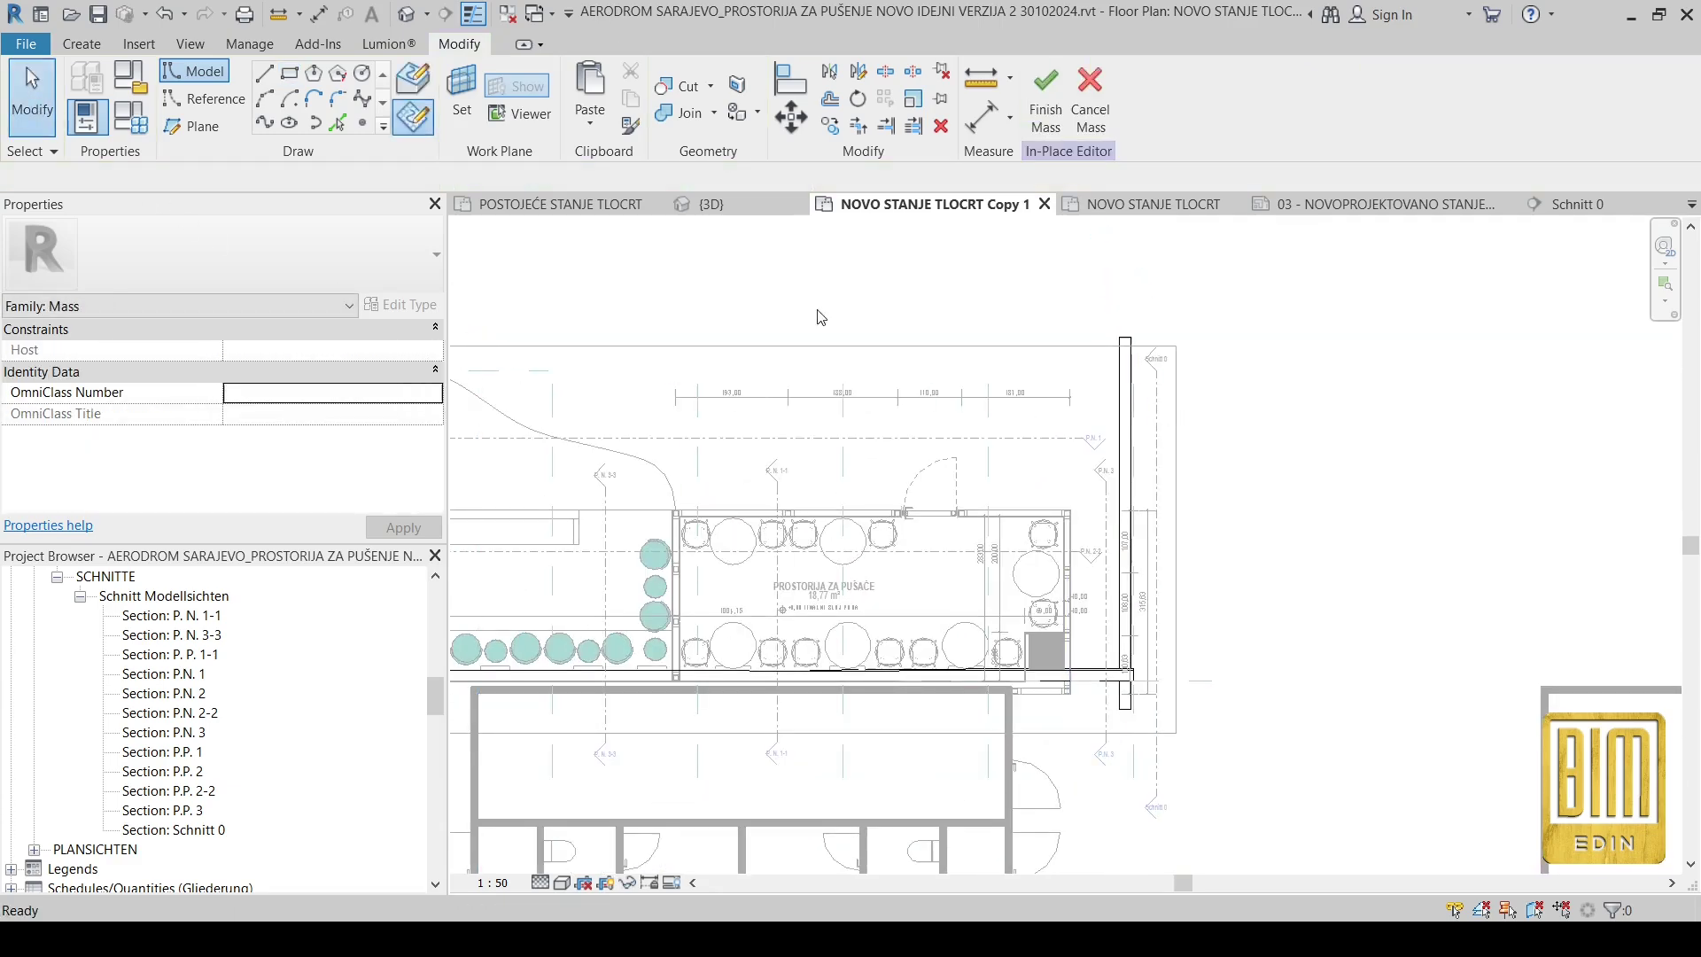
pyautogui.scroll(5, 1134, 691)
# Step: Move the rectangle onto the reference-plane intersection, then 2 cm further left
pyautogui.click(1132, 608)
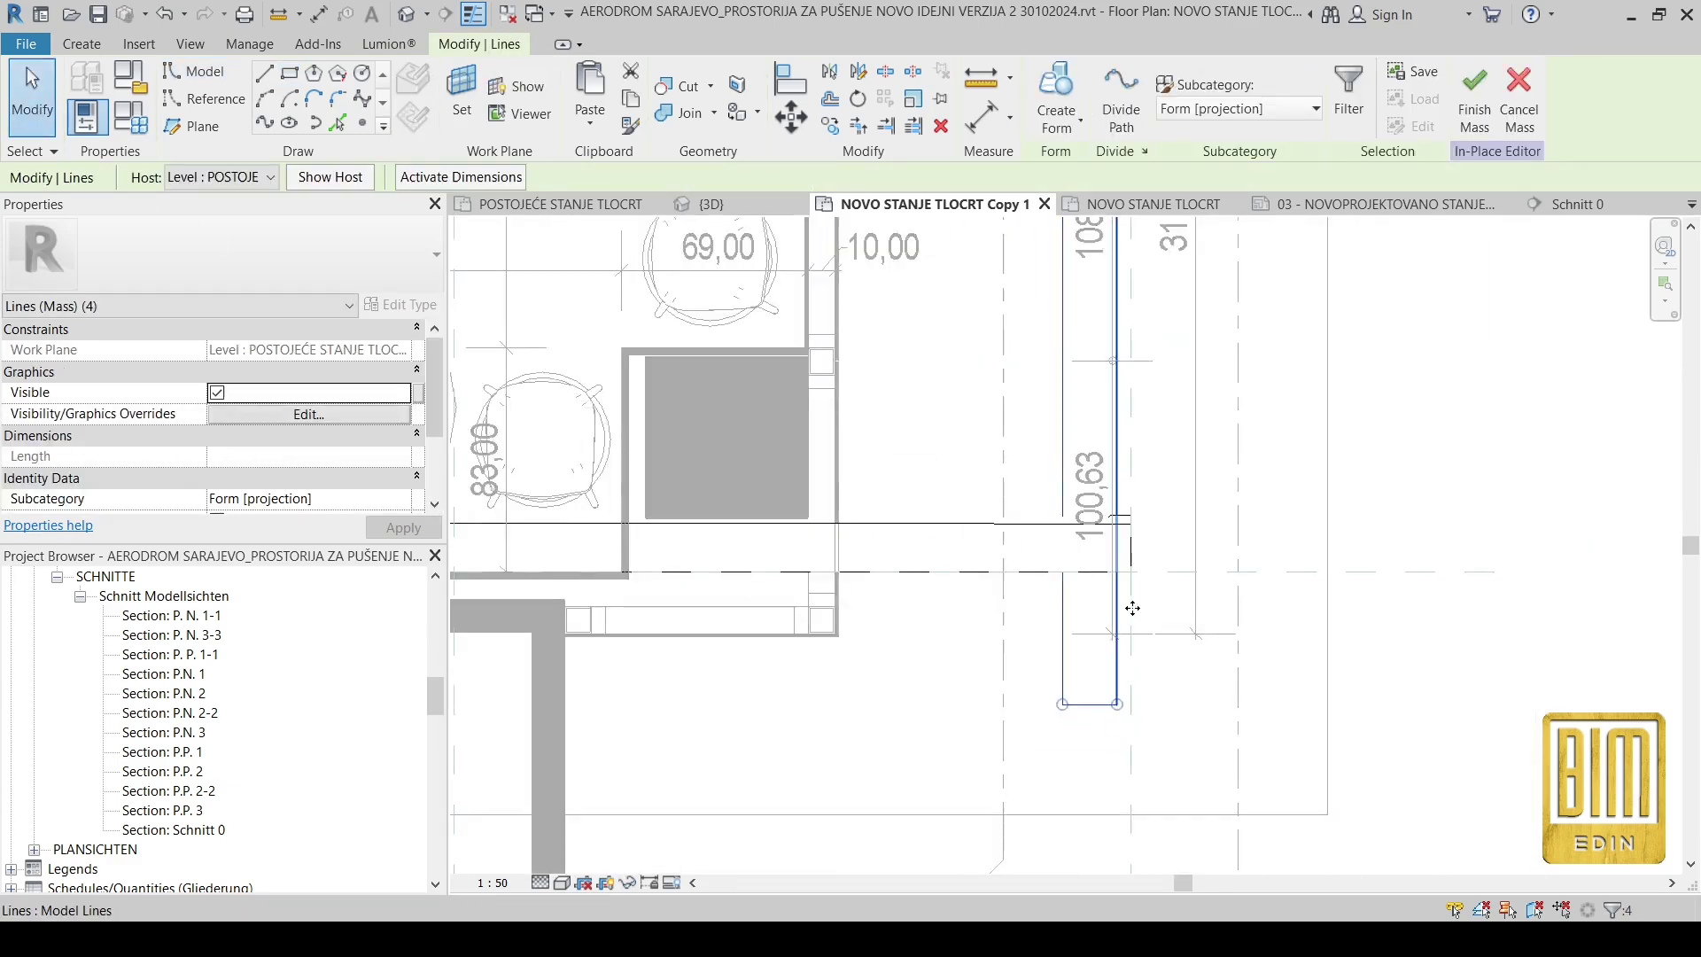
pyautogui.scroll(-5, 1132, 607)
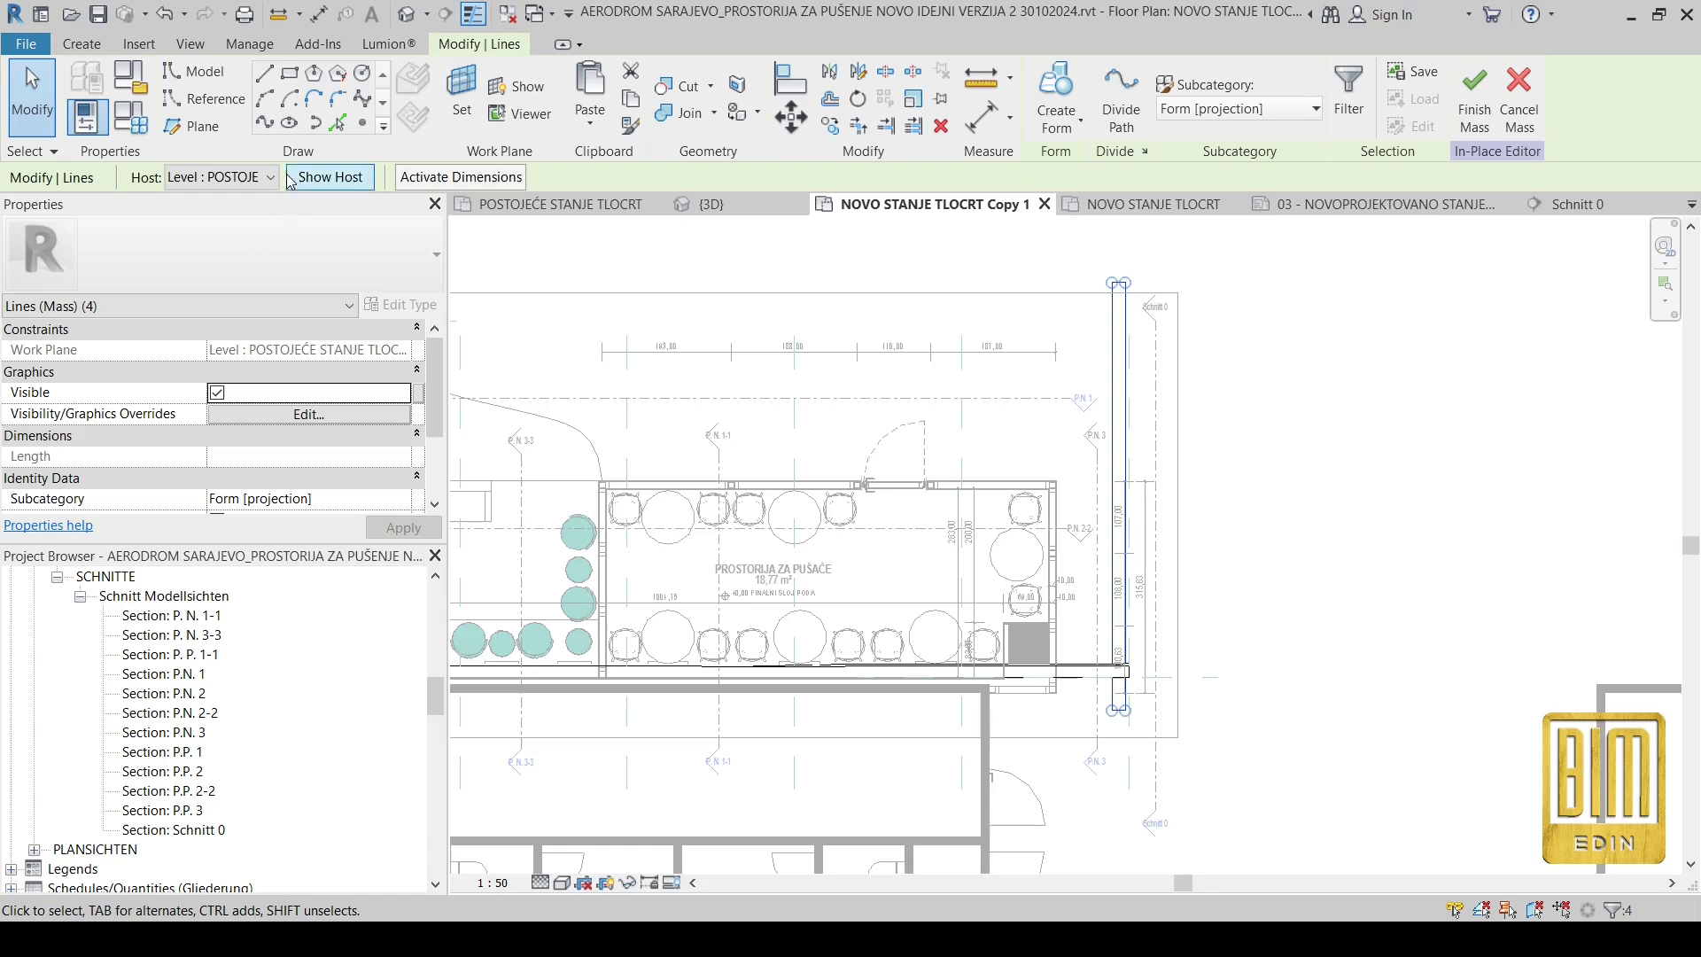
pyautogui.press('m')
pyautogui.press('v')
pyautogui.scroll(6, 1118, 700)
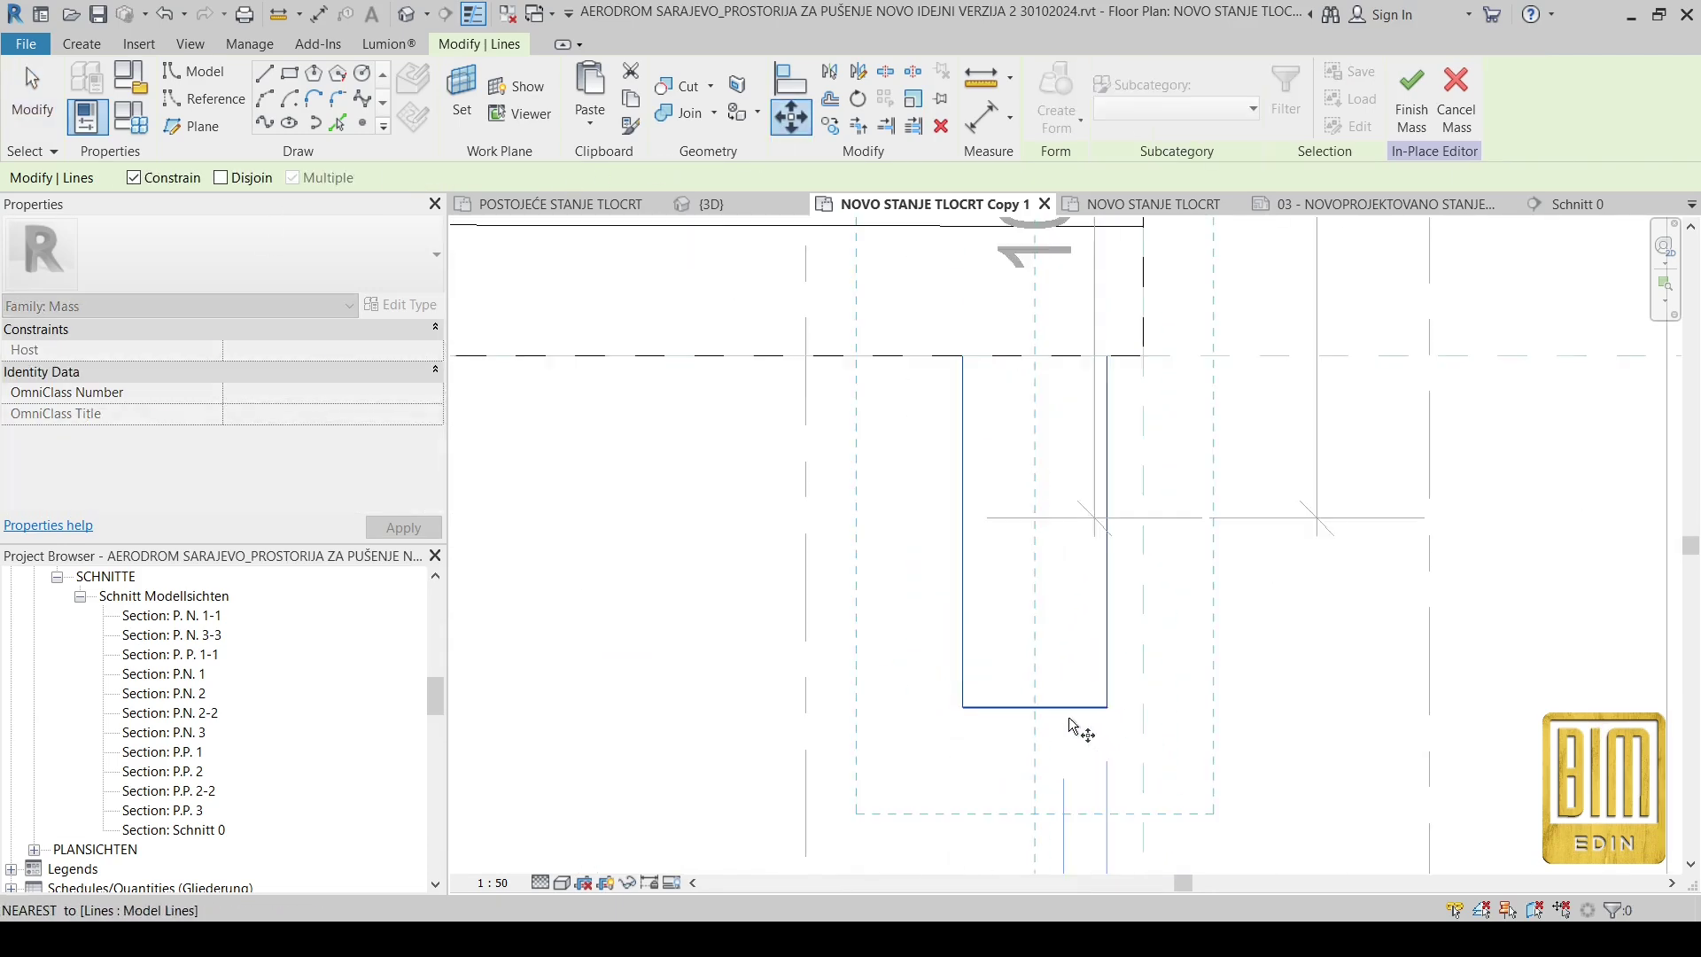
pyautogui.rightClick(1154, 711)
pyautogui.click(1196, 429)
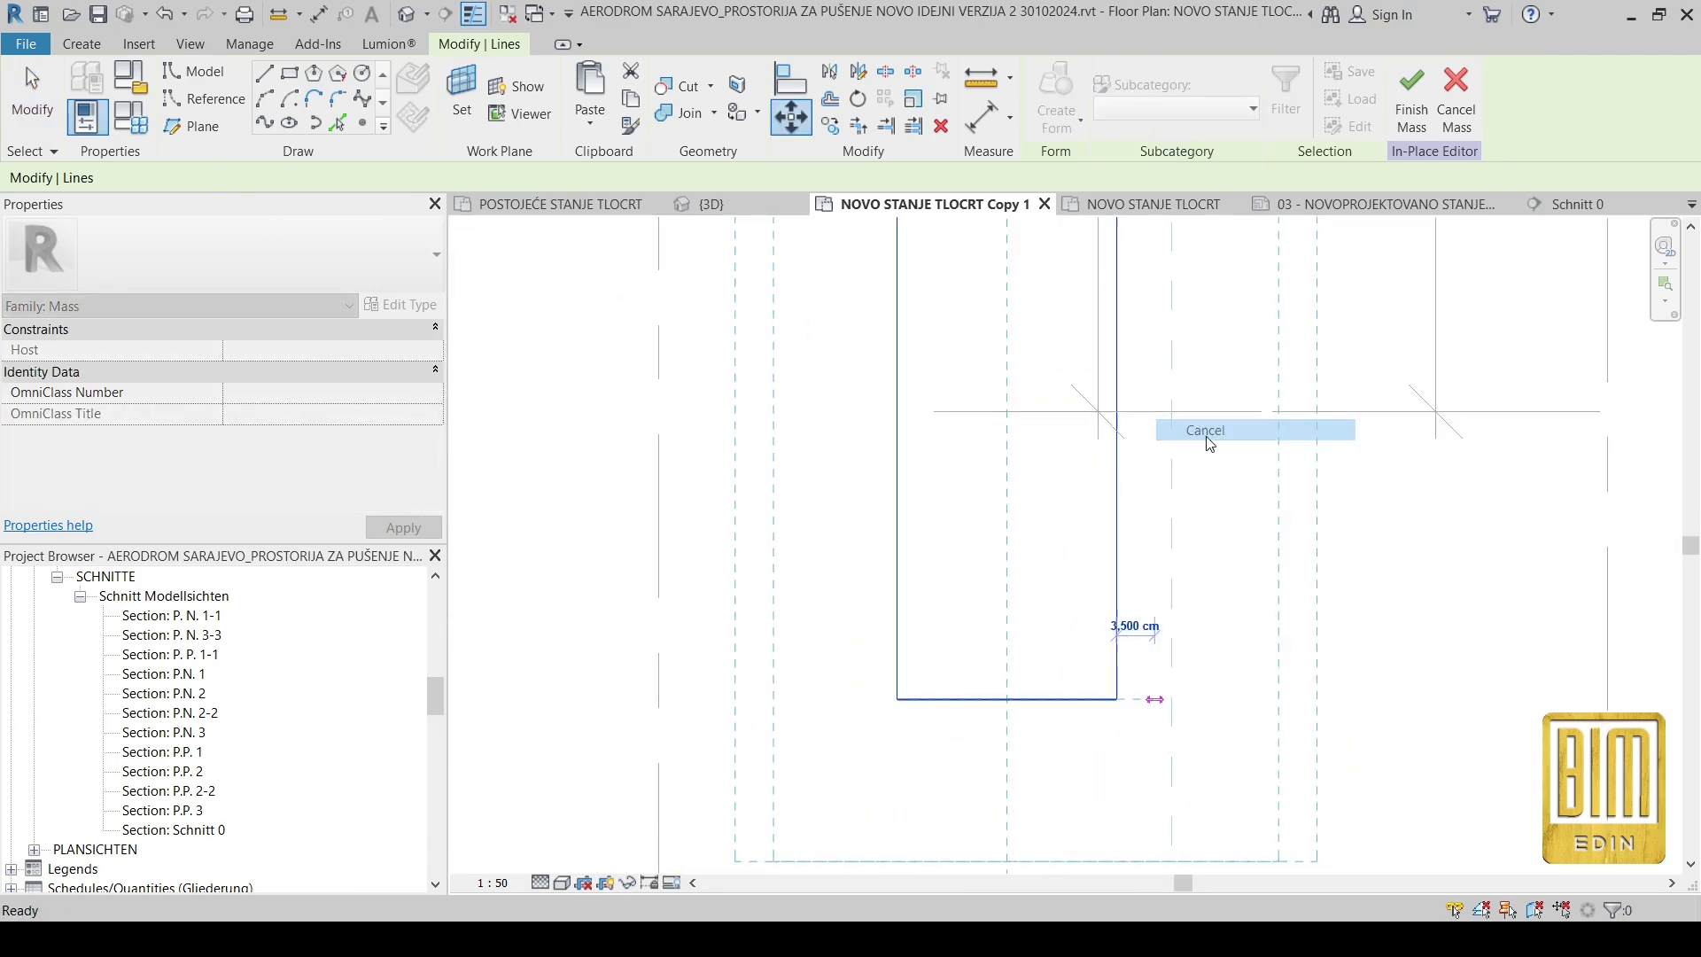
pyautogui.click(788, 128)
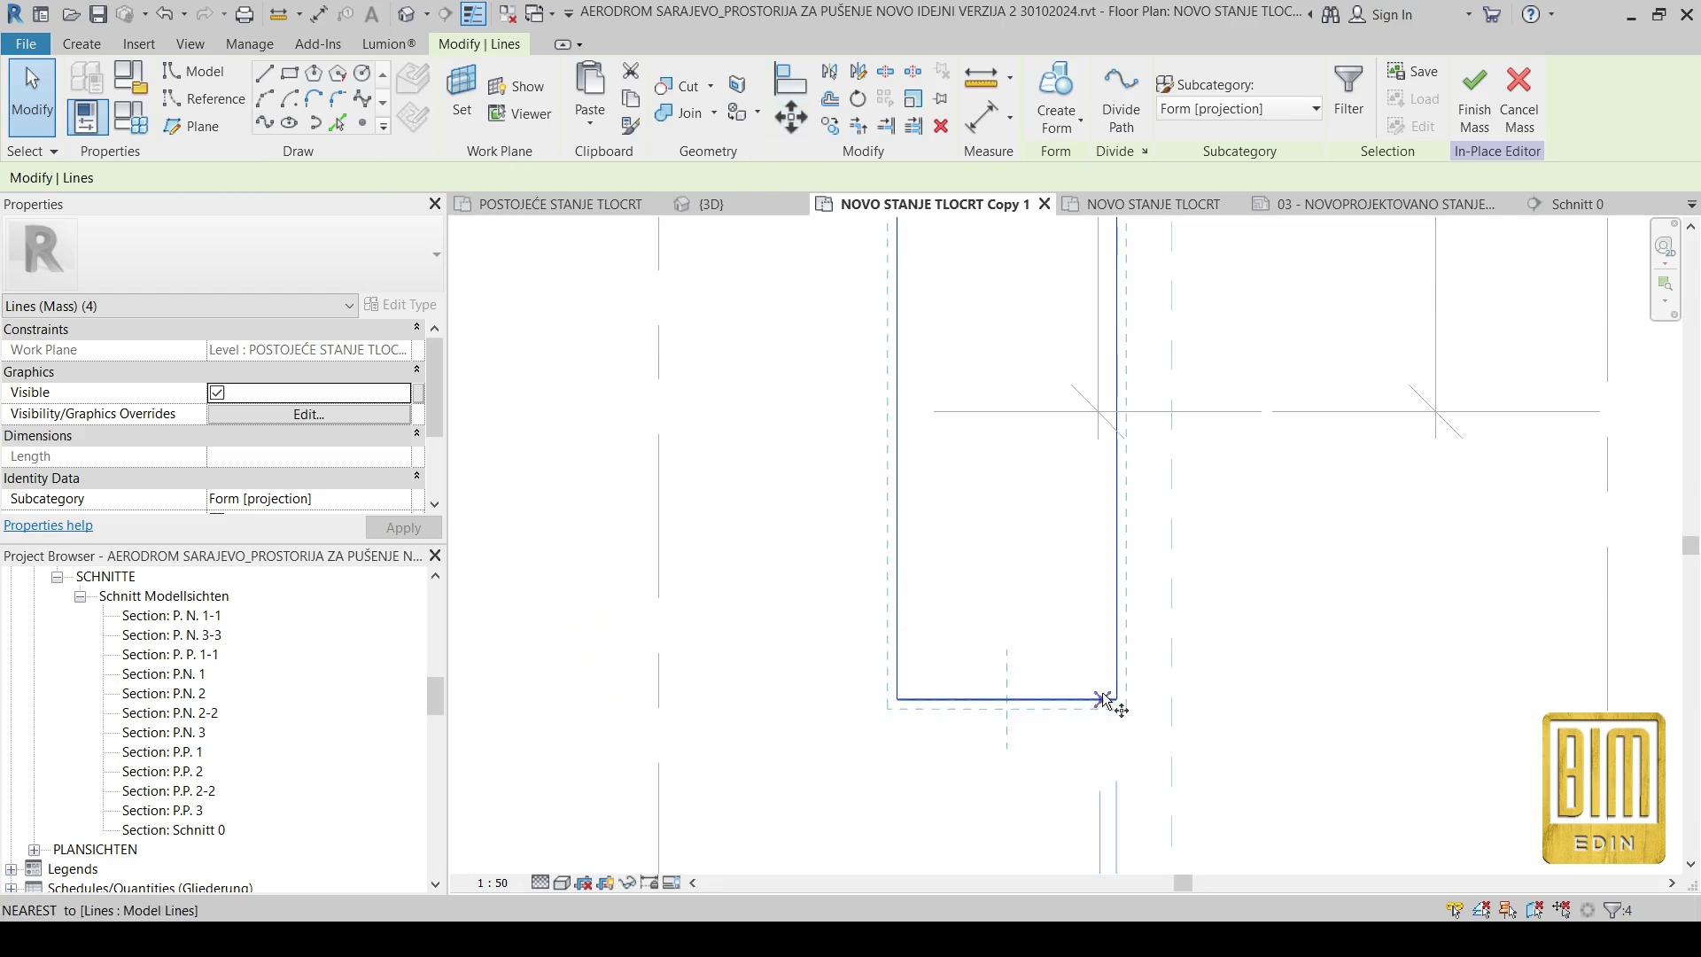
pyautogui.click(1116, 699)
pyautogui.click(1172, 699)
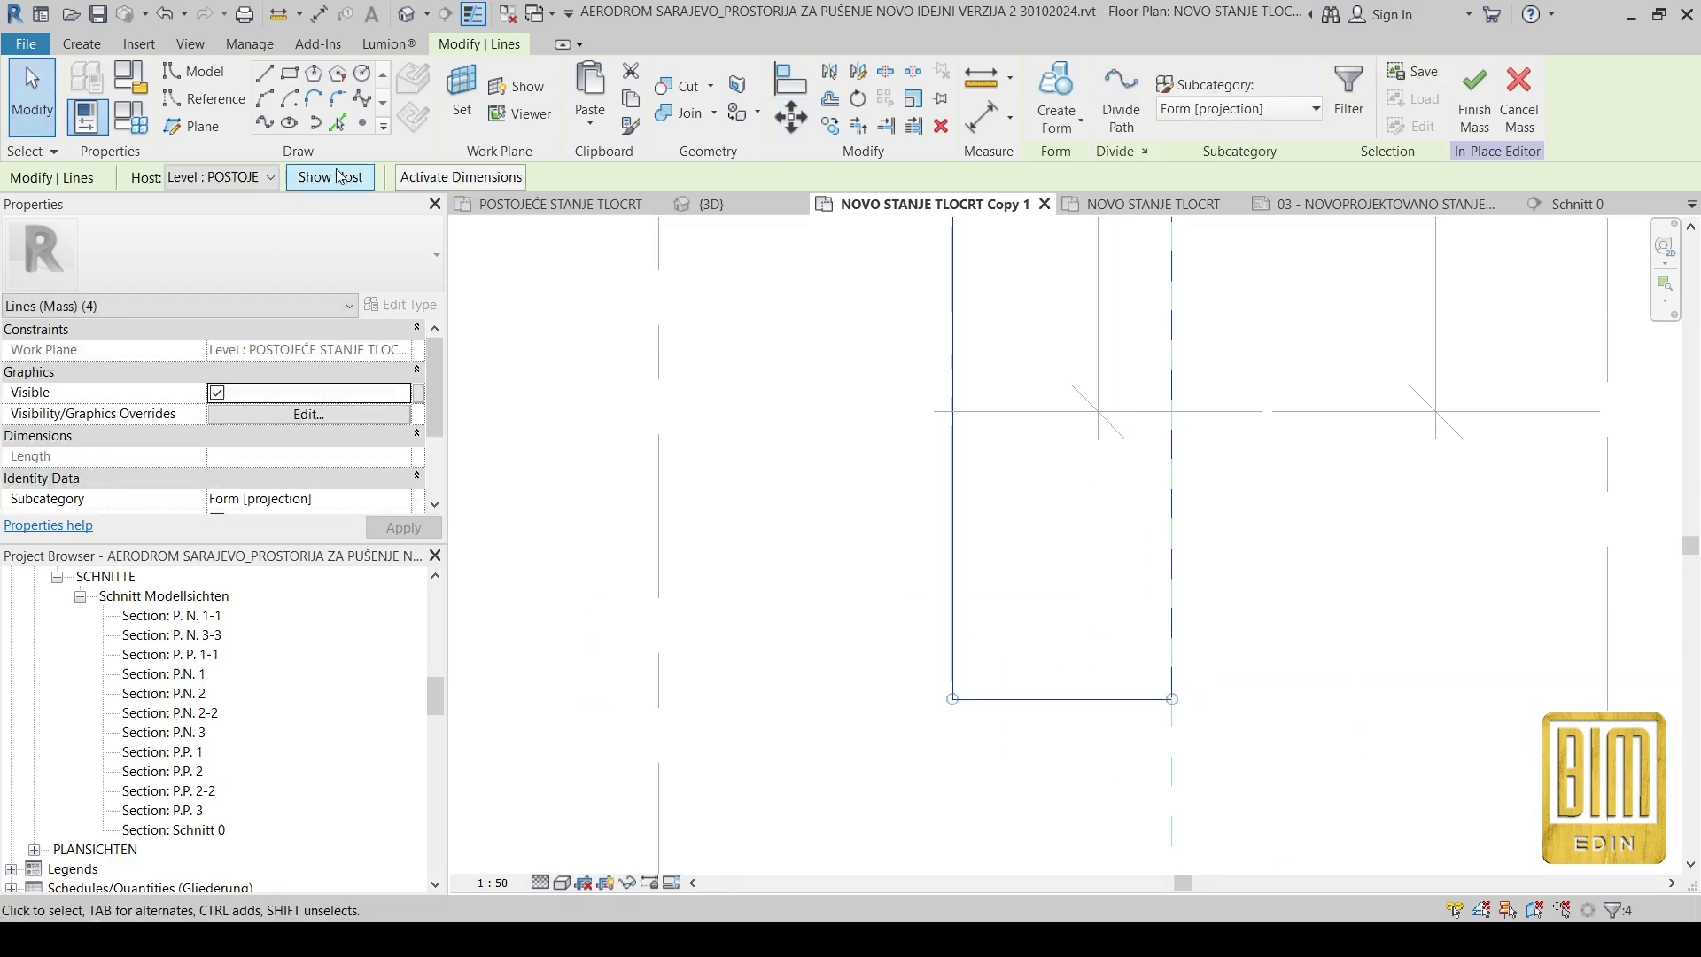
pyautogui.click(791, 117)
pyautogui.click(1172, 699)
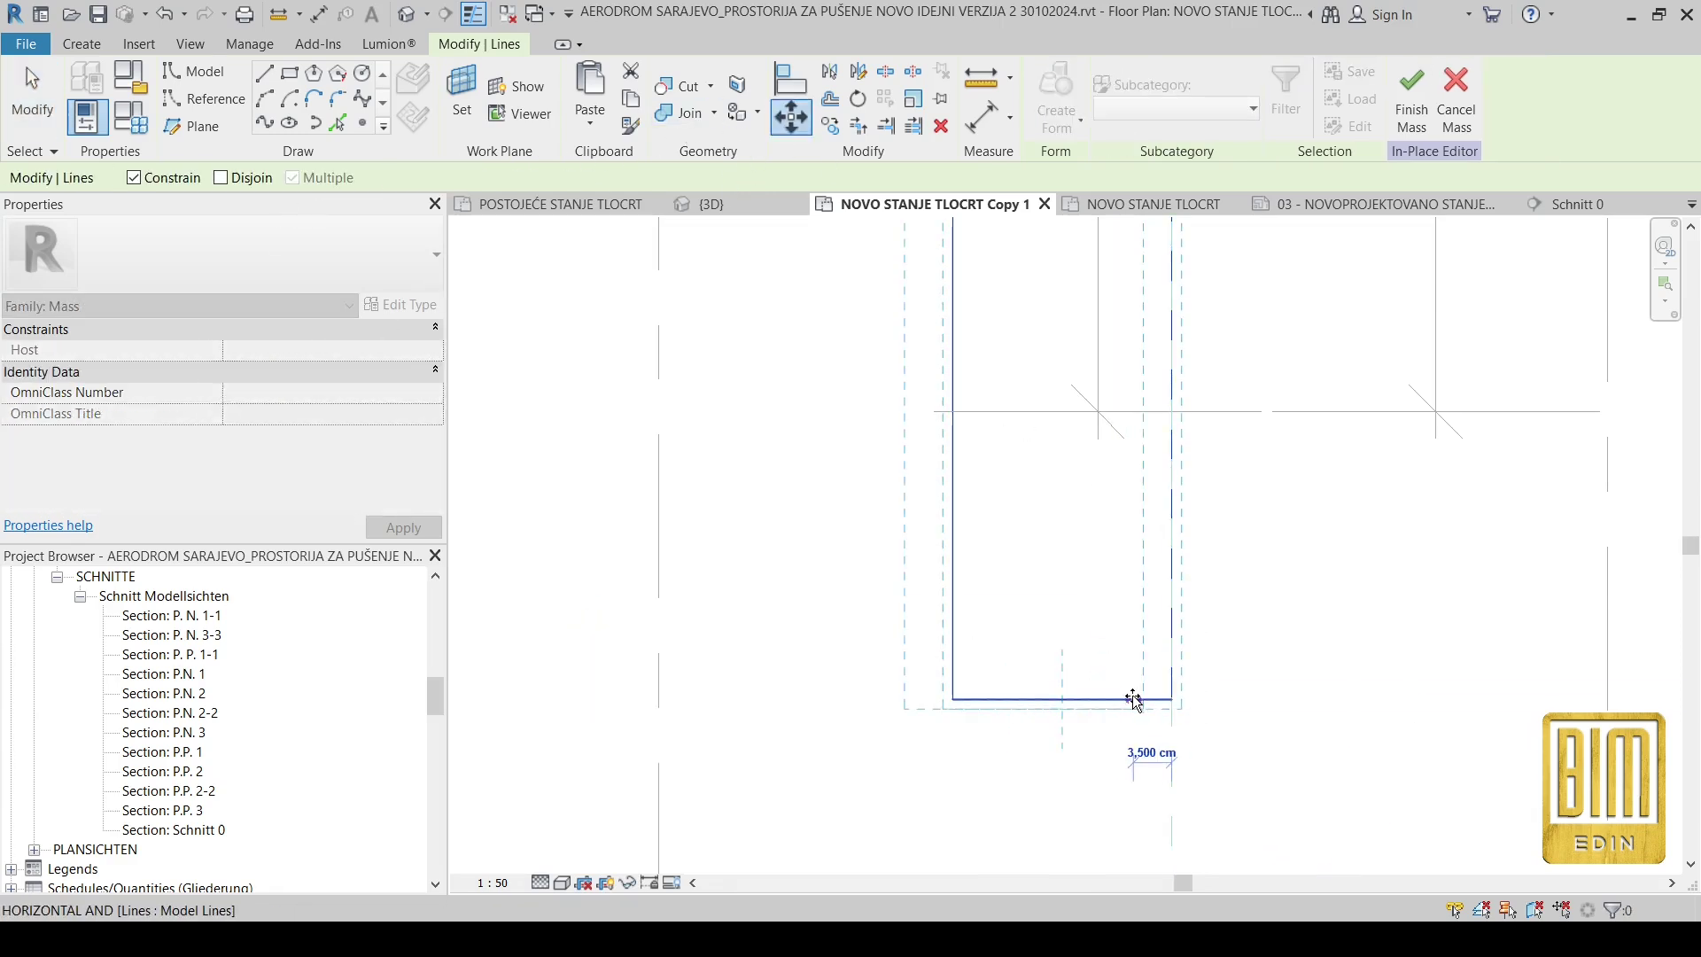
pyautogui.write('2')
pyautogui.press('Return')
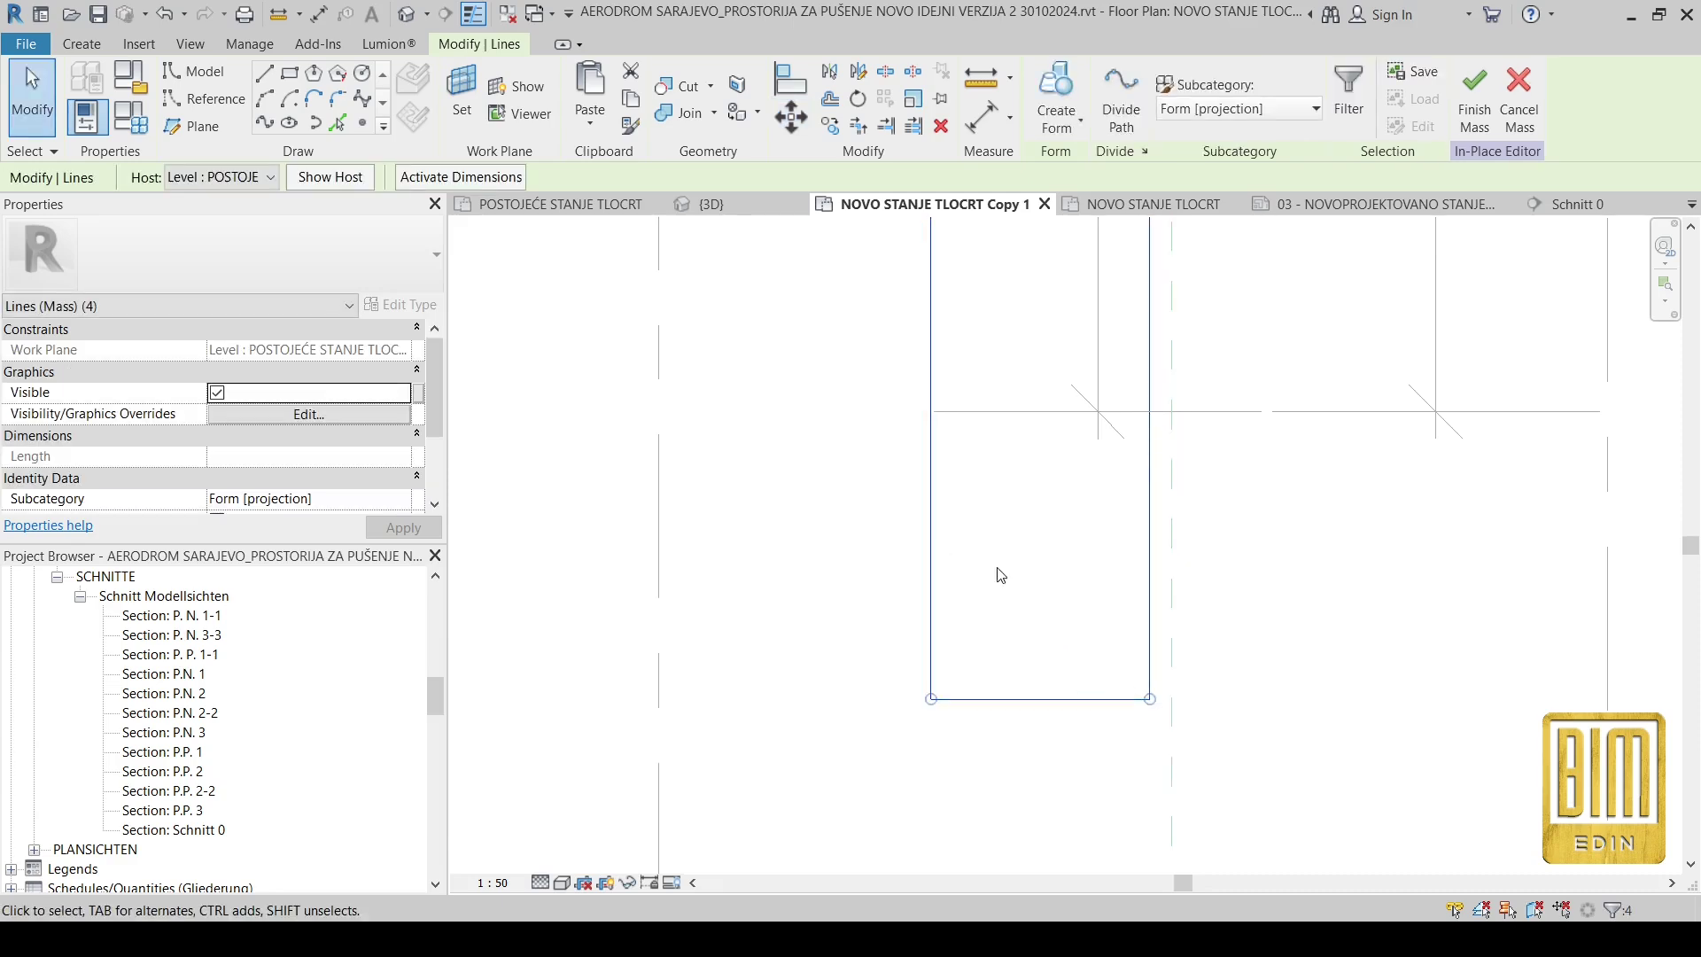
# Step: Set the rectangle's width to 10 cm and highlight its four-line chain
pyautogui.click(935, 564)
pyautogui.scroll(-3, 935, 564)
pyautogui.scroll(3, 965, 612)
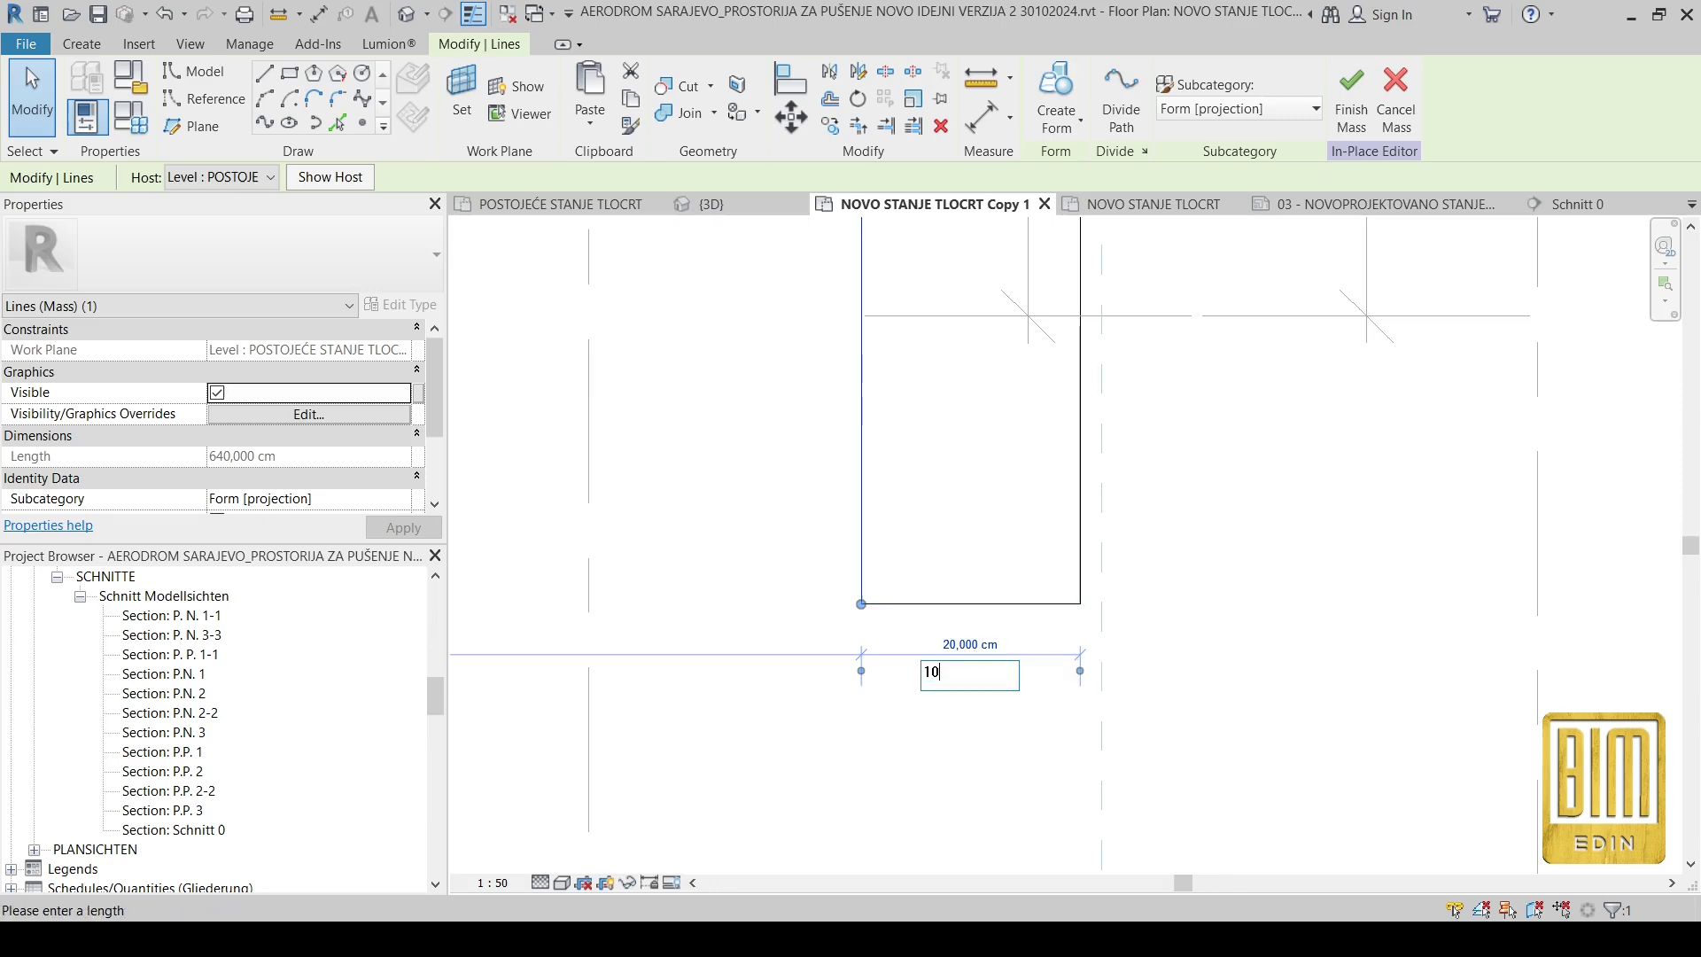
pyautogui.write('10')
pyautogui.press('Return')
pyautogui.scroll(-3, 979, 611)
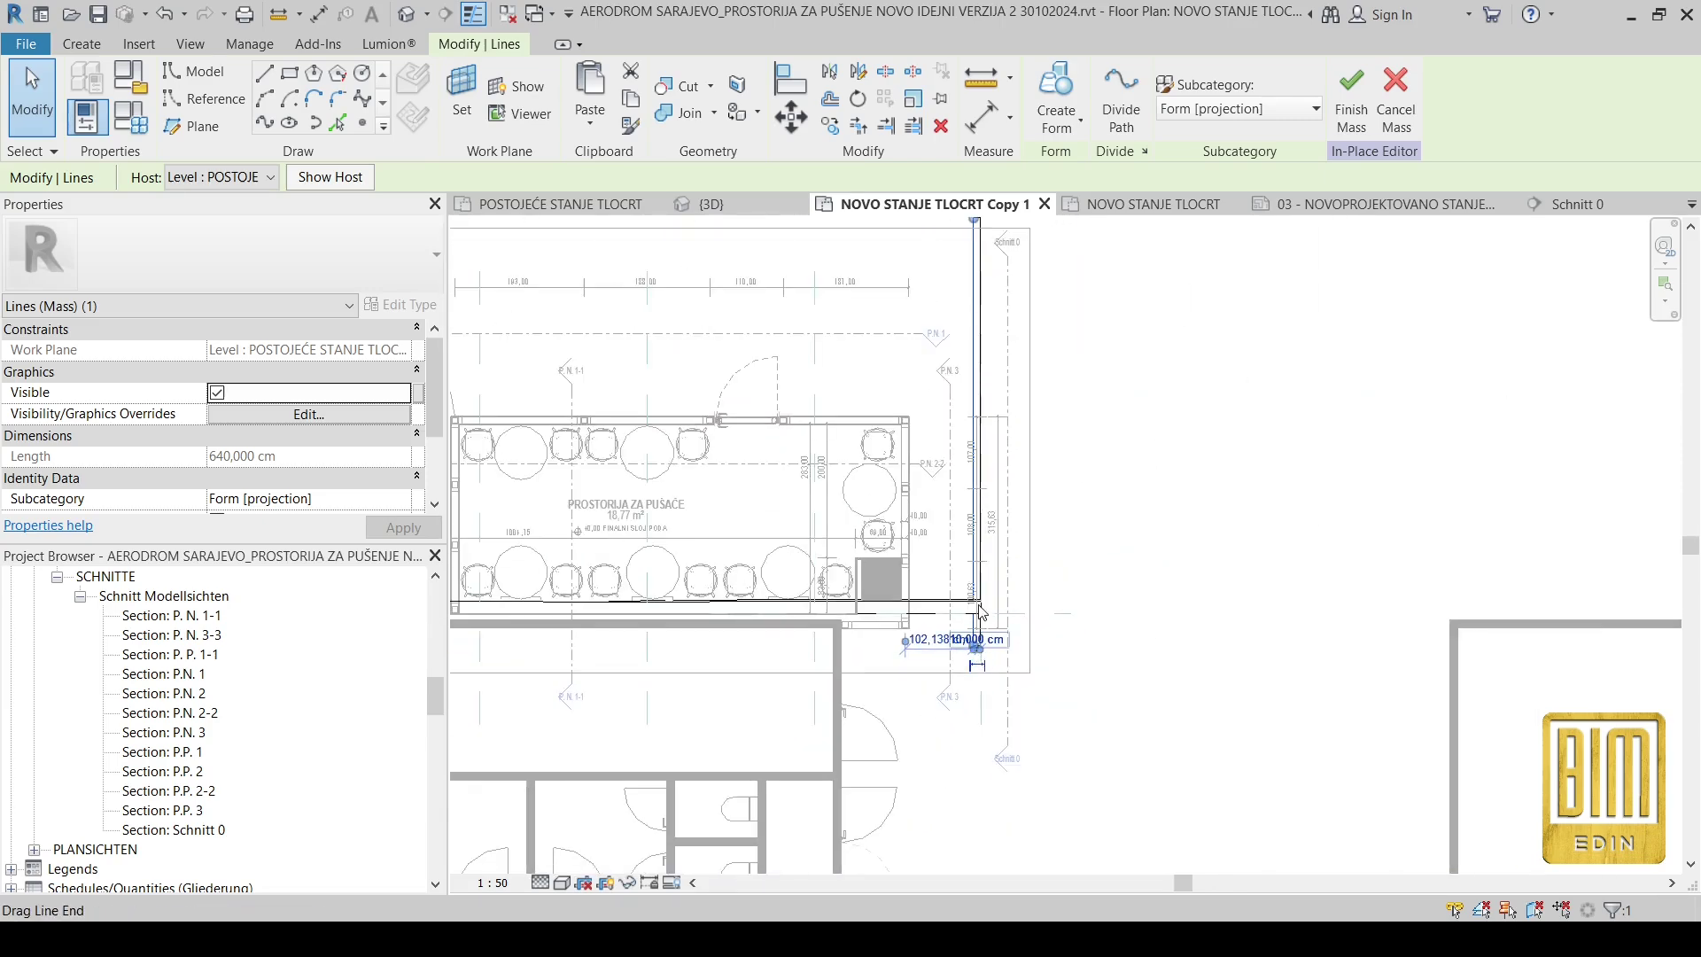
pyautogui.scroll(8, 978, 620)
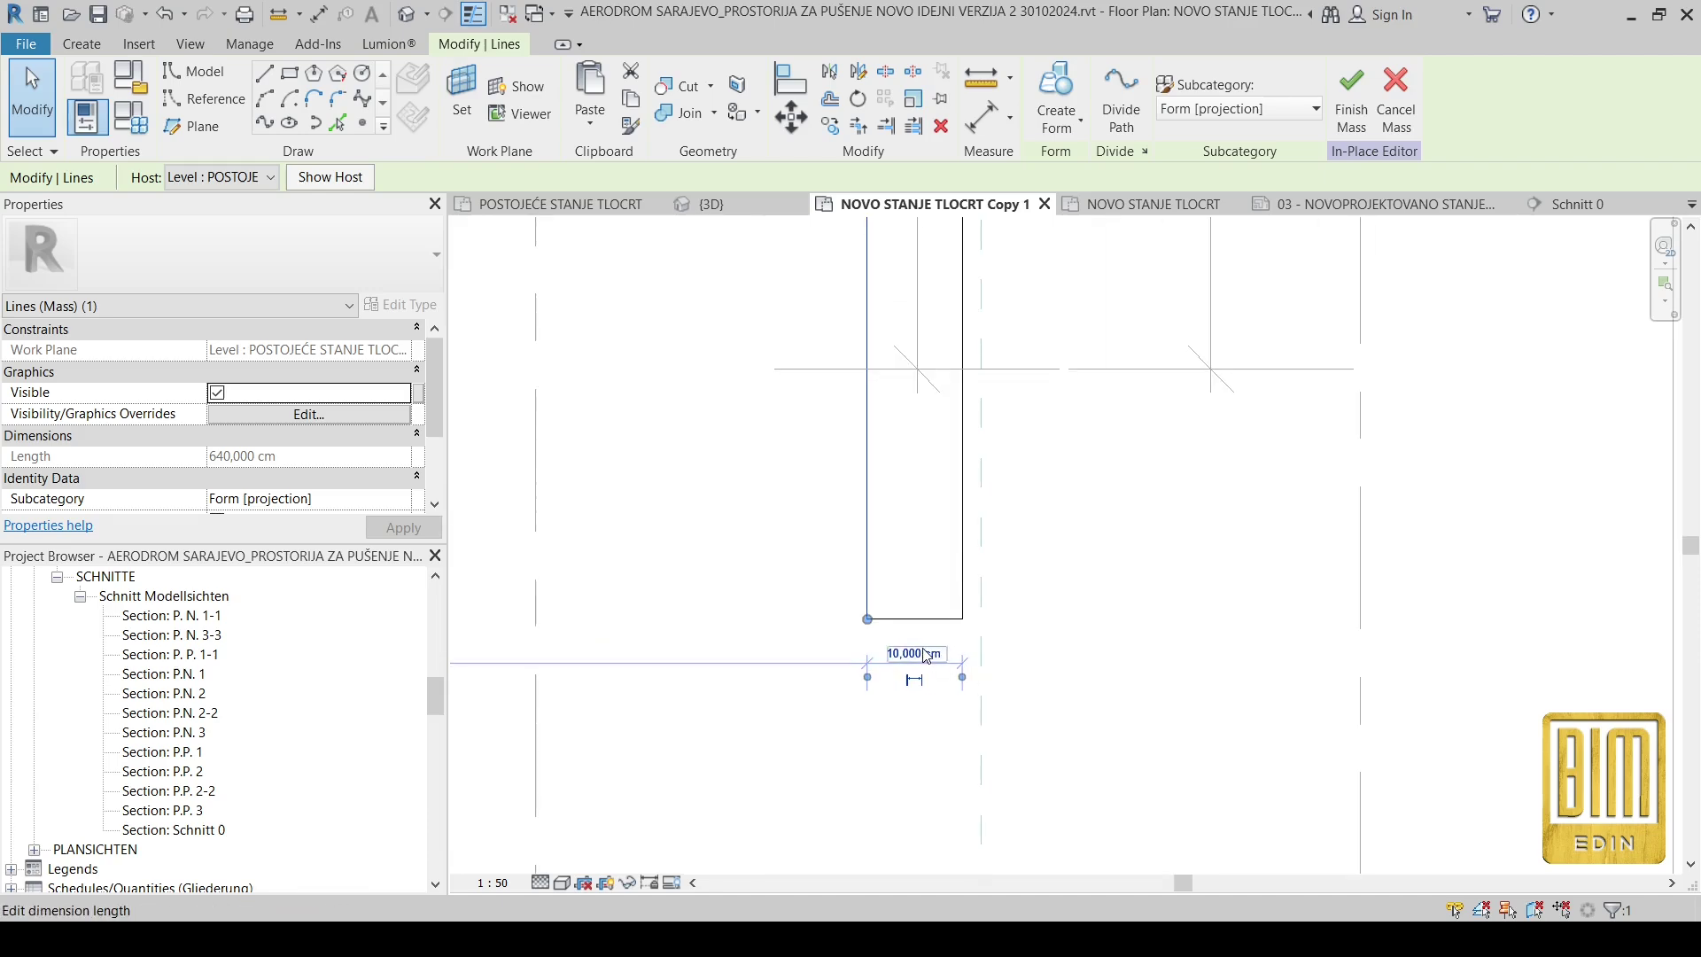
pyautogui.scroll(-8, 926, 655)
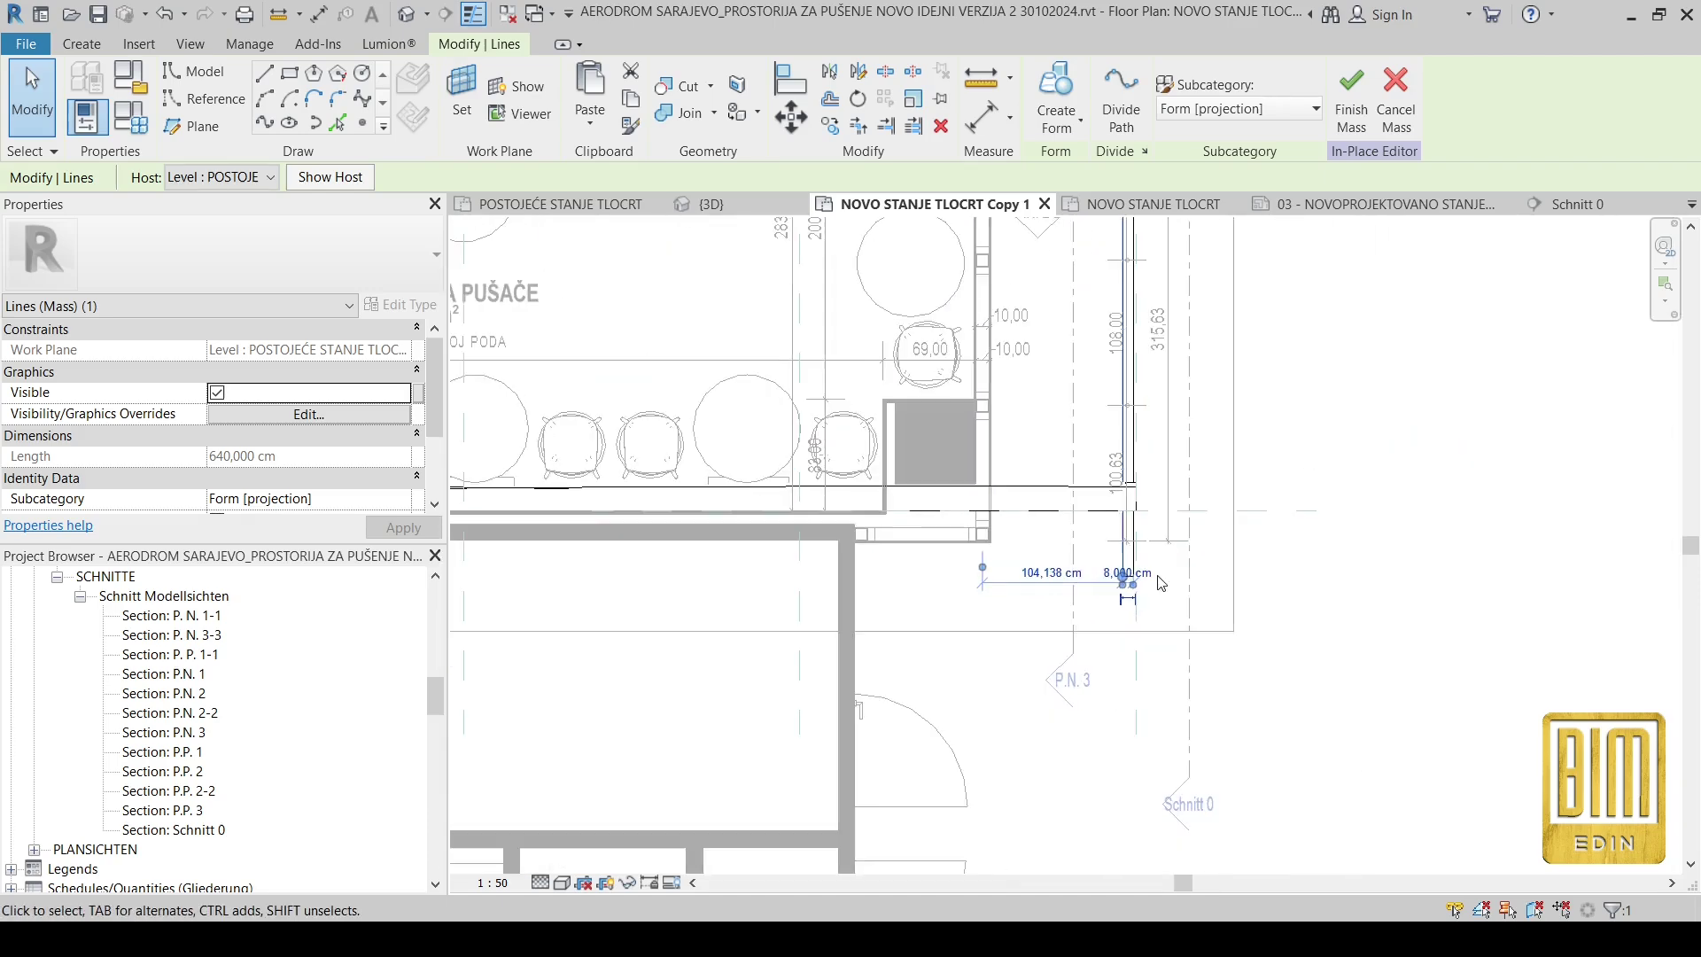
pyautogui.click(1275, 381)
pyautogui.moveTo(1274, 380); pyautogui.dragTo(1222, 479, button='middle')
pyautogui.press('Tab')
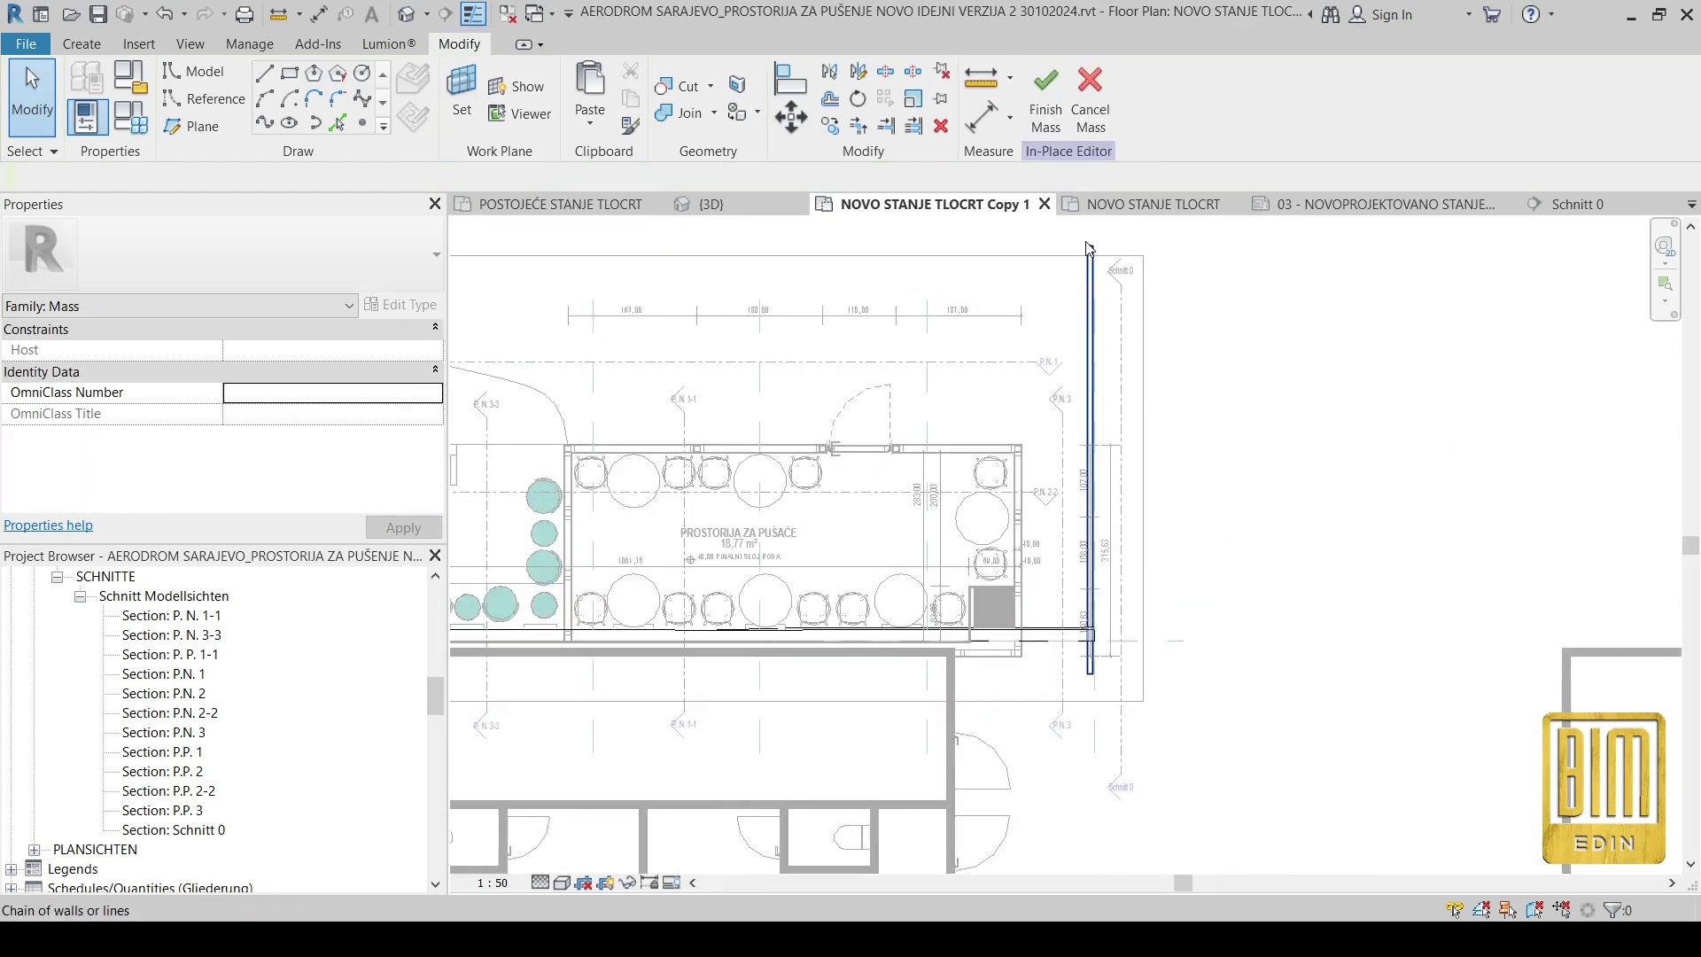
# Step: Turn the 10 cm rectangle into a void form and stretch it to 360.867 cm tall in 3D
pyautogui.click(1092, 251)
pyautogui.click(1057, 119)
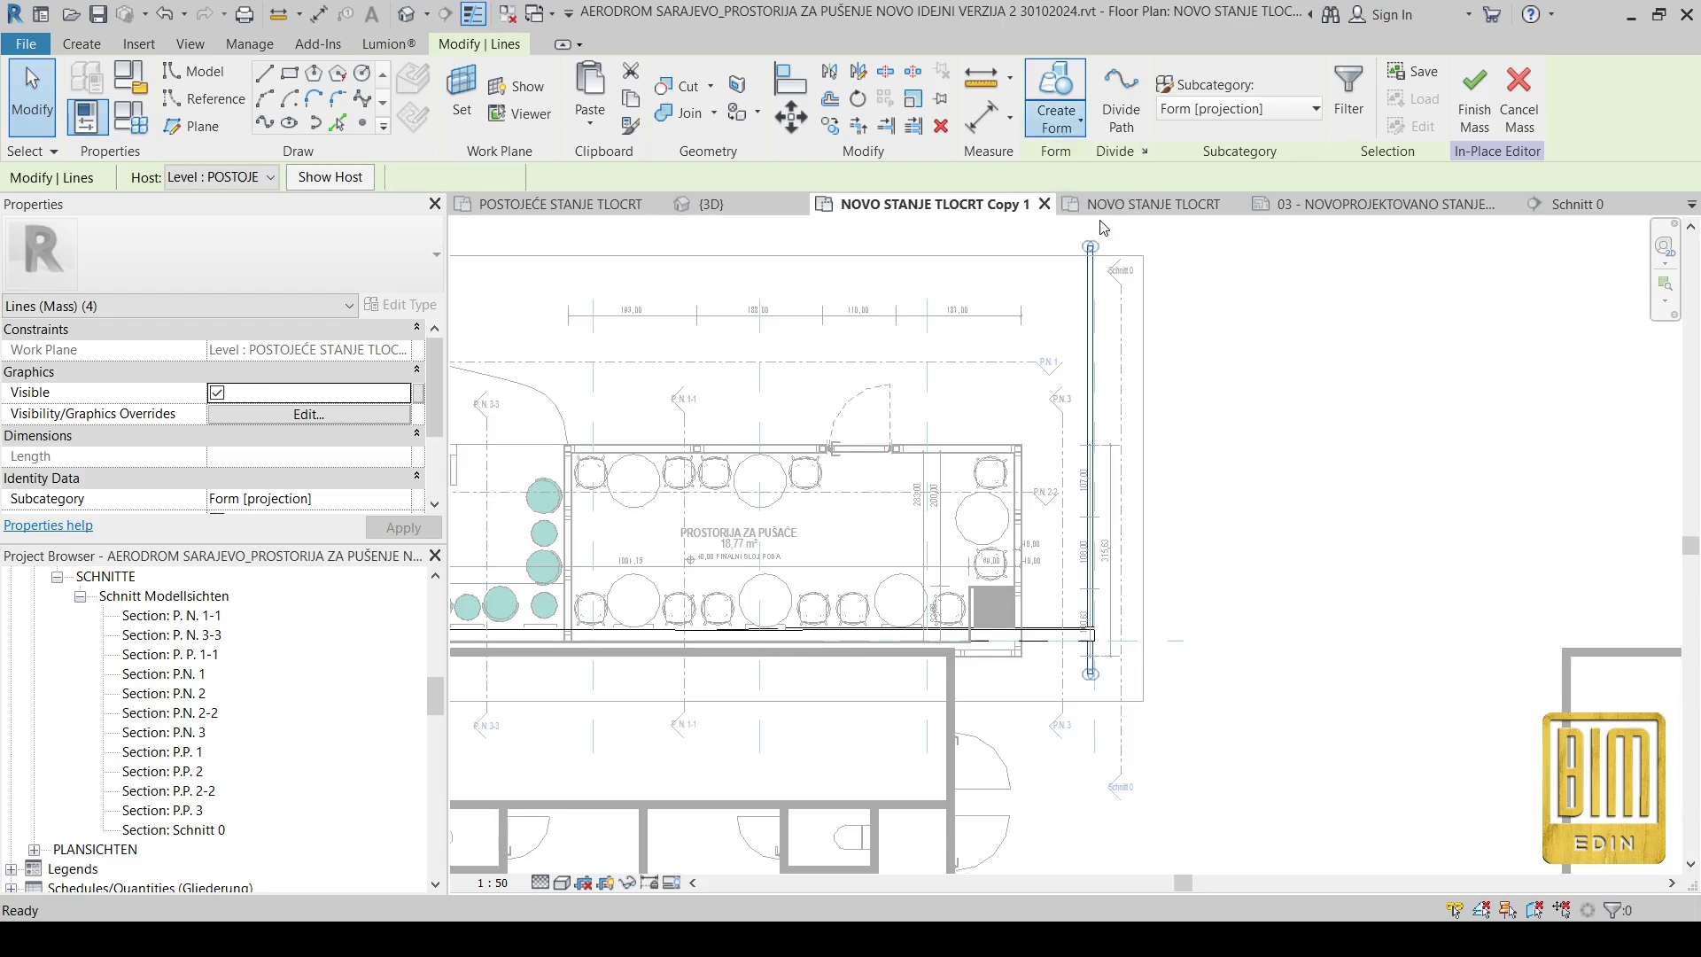
pyautogui.click(1094, 205)
pyautogui.click(751, 207)
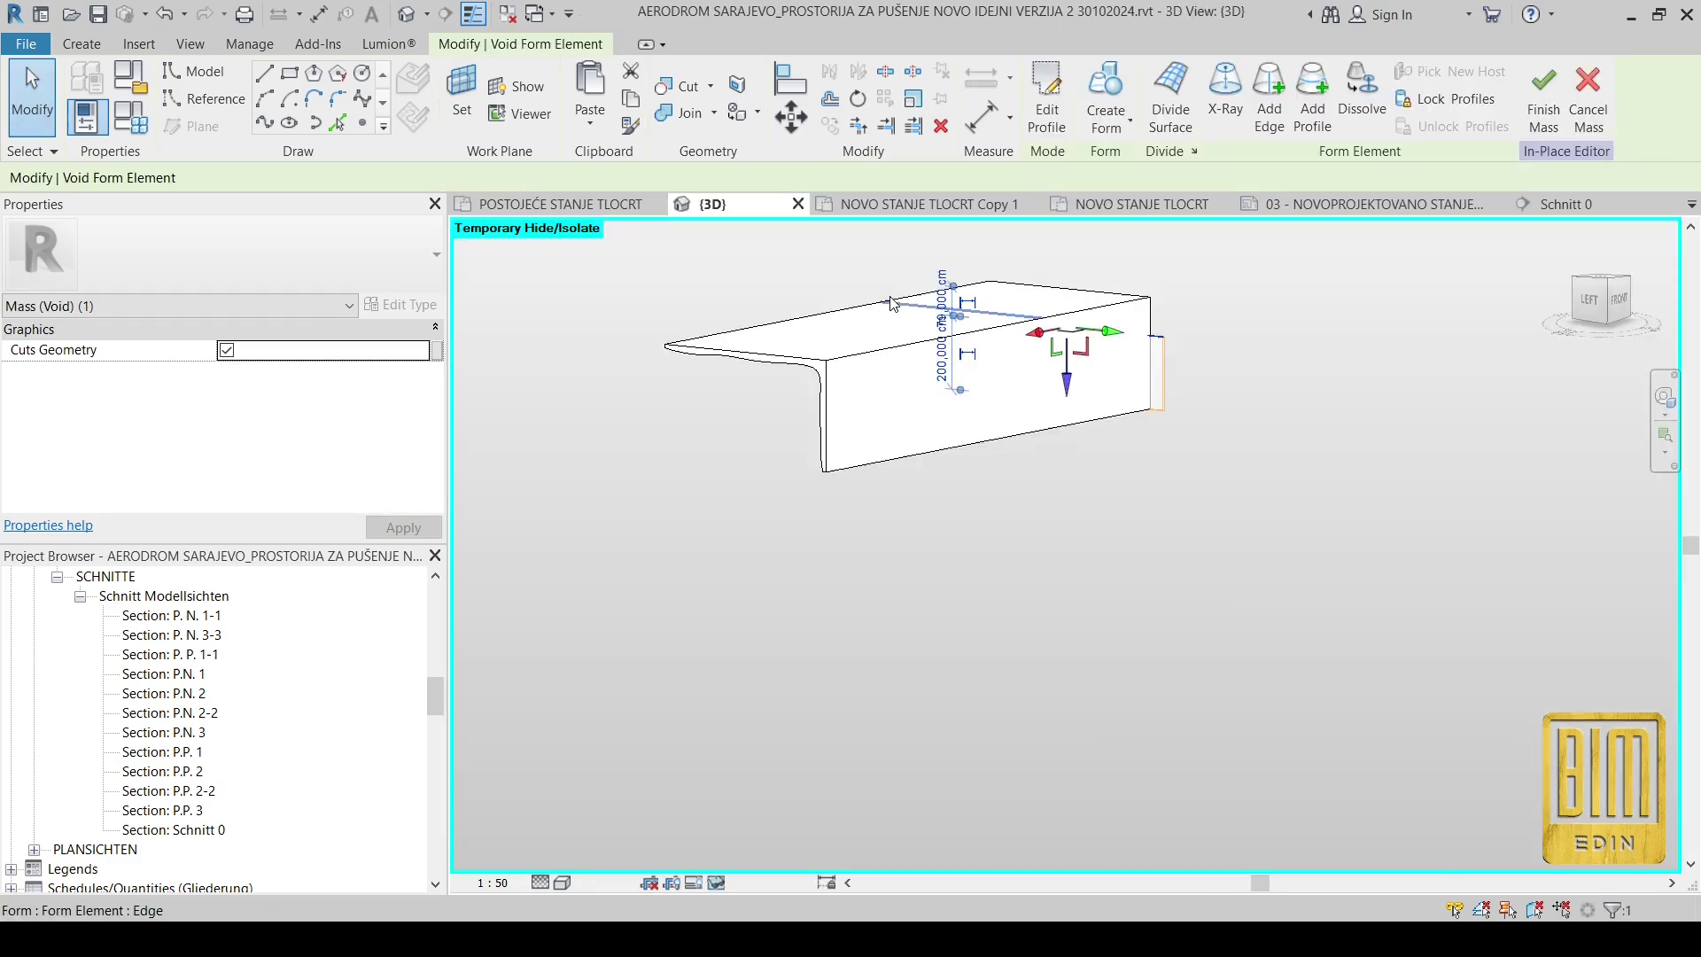
pyautogui.moveTo(1066, 383); pyautogui.dragTo(1054, 301)
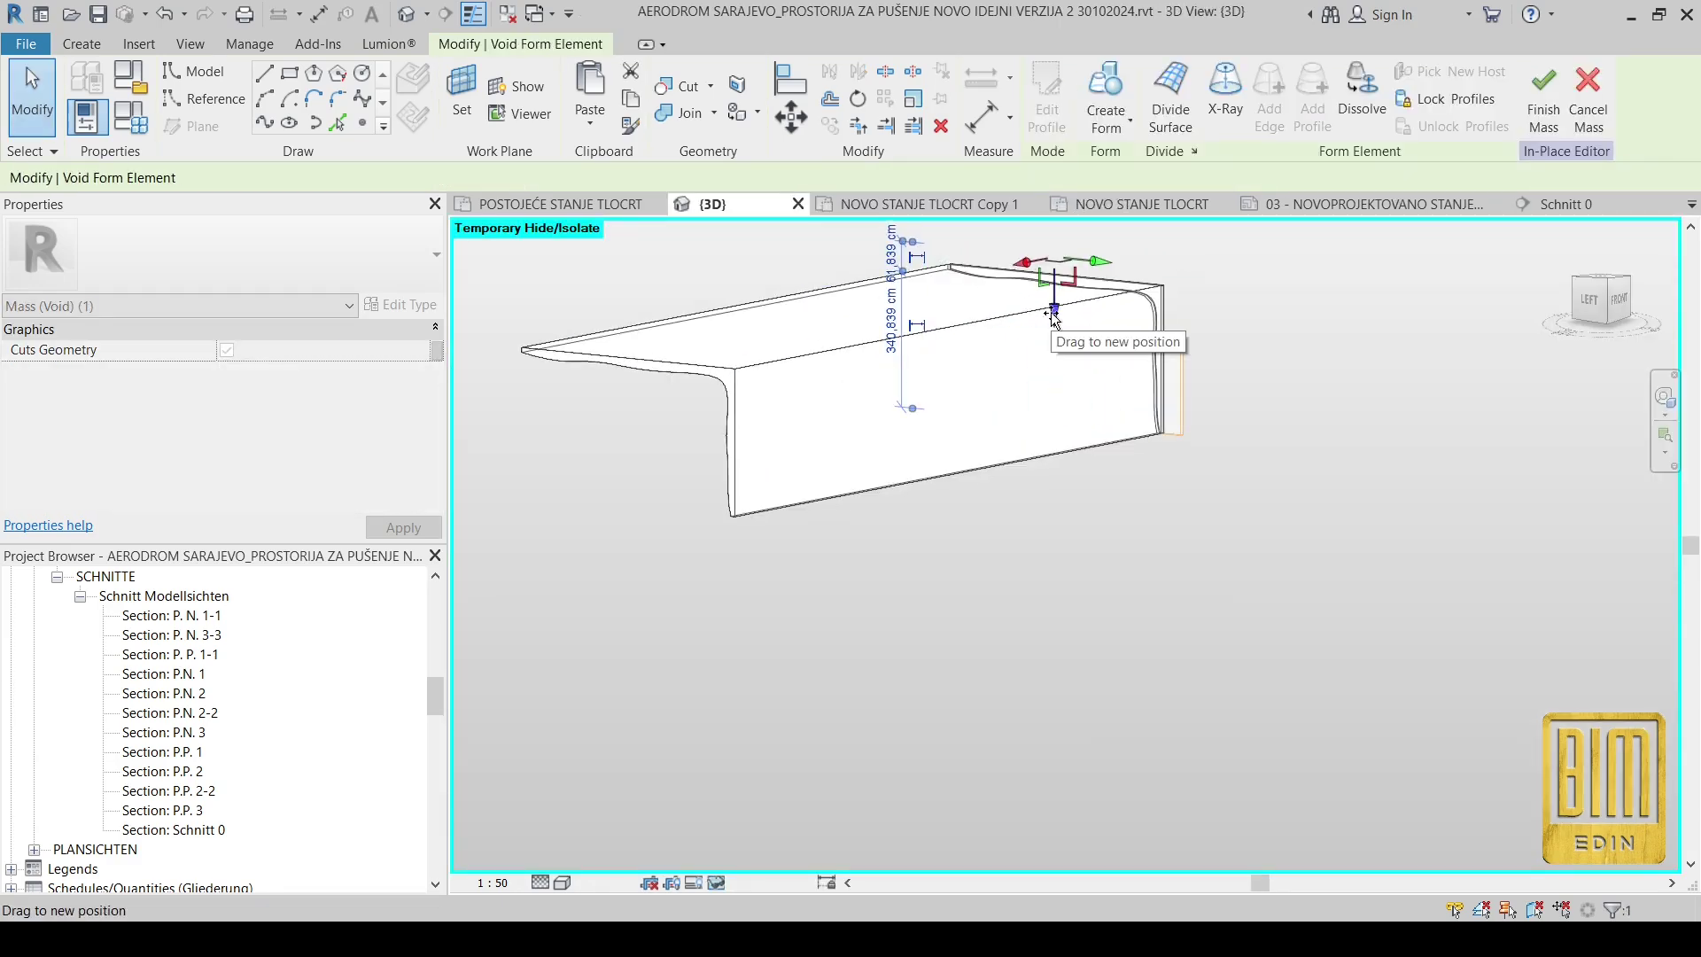
pyautogui.click(1293, 427)
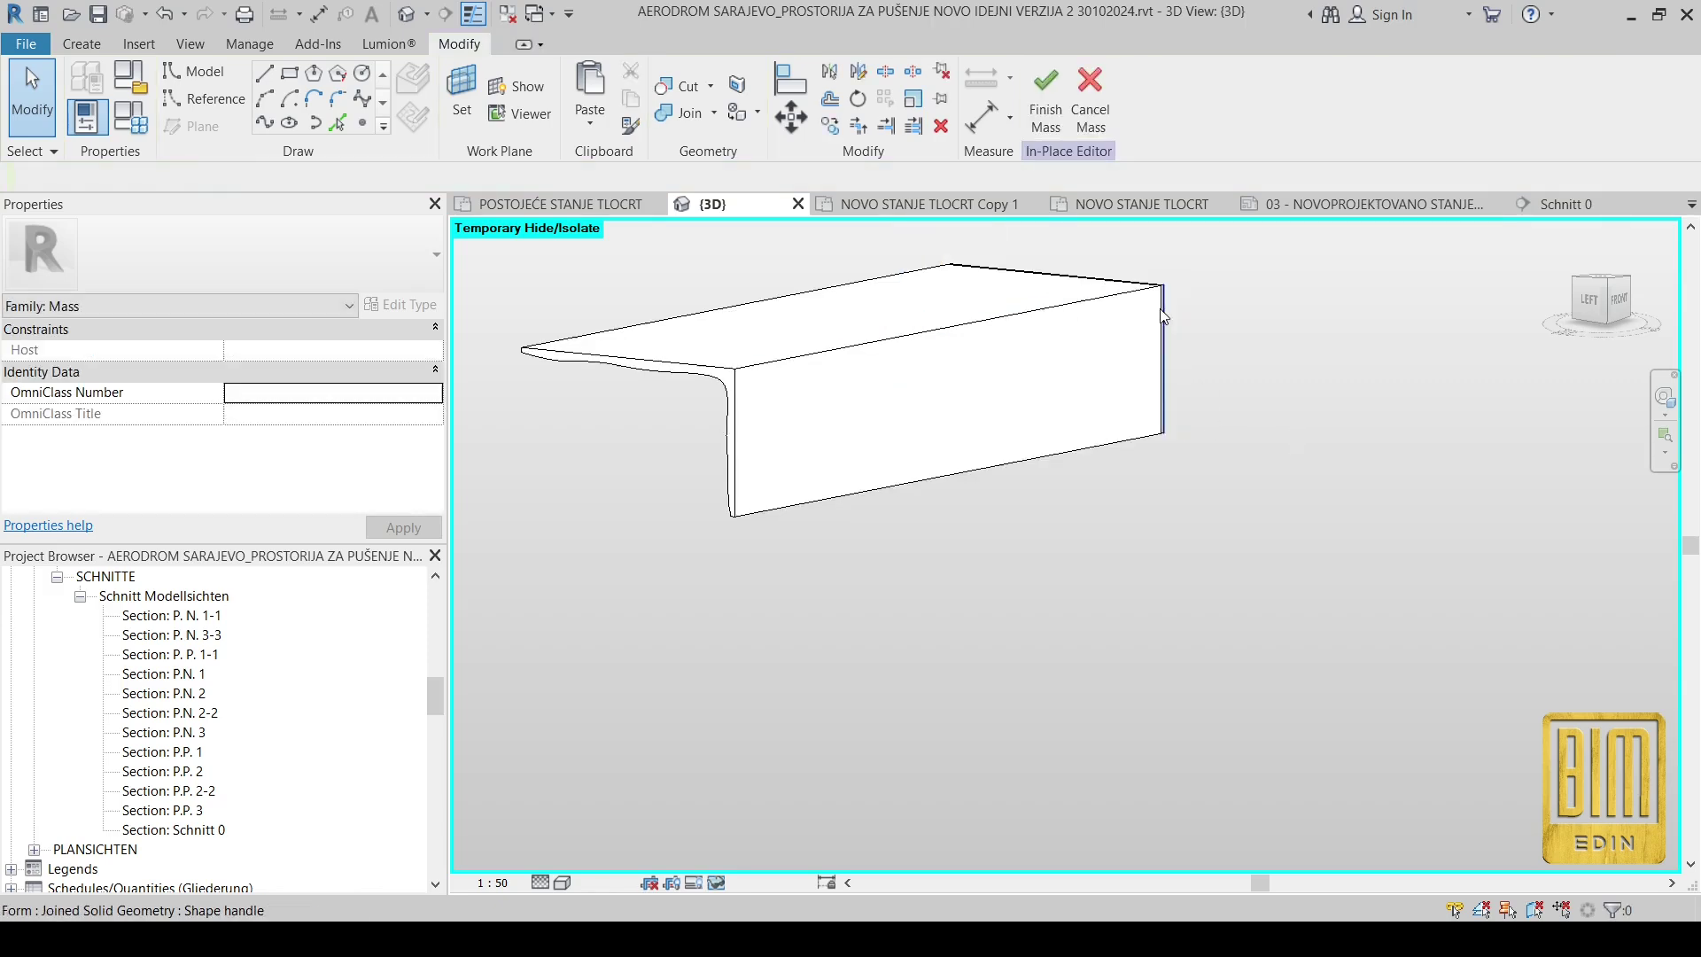
pyautogui.scroll(5, 1179, 300)
pyautogui.scroll(-5, 1213, 406)
# Step: Orbit around the mass, keep only the thin void selected, and view the NOVO STANJE TLOCRT Copy 1 plan
pyautogui.keyDown('shift'); pyautogui.moveTo(1214, 405); pyautogui.dragTo(832, 445, button='middle'); pyautogui.keyUp('shift')
pyautogui.scroll(6, 833, 445)
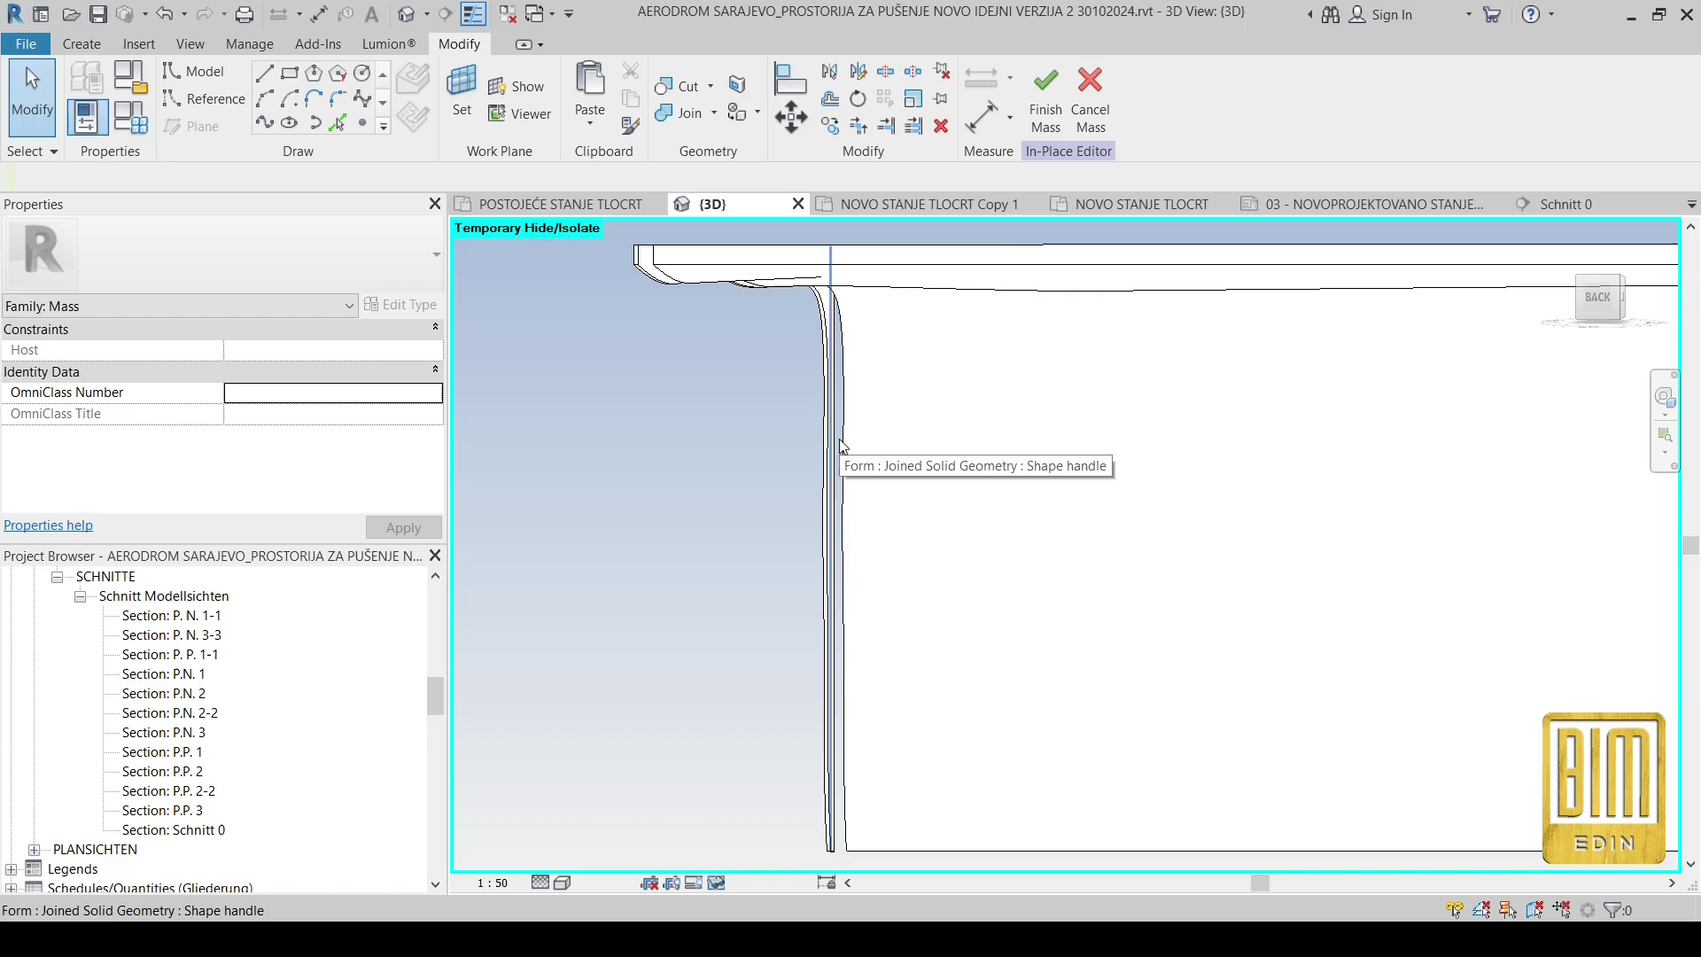
pyautogui.scroll(-4, 886, 524)
pyautogui.click(896, 413)
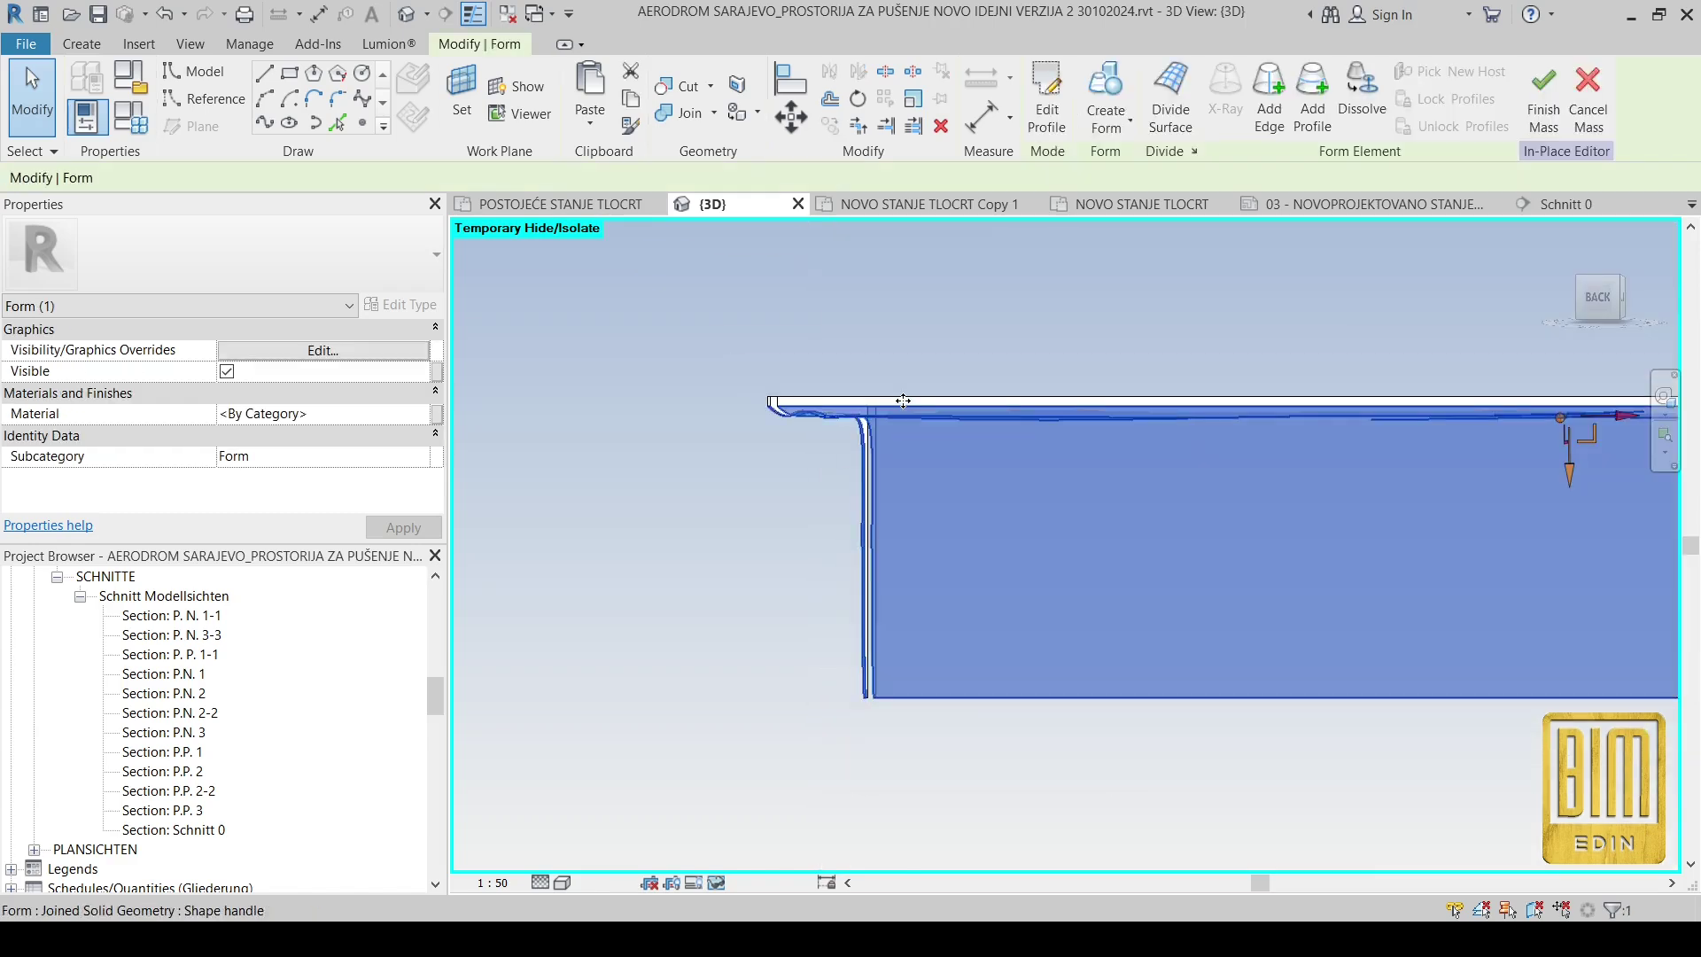
pyautogui.press('Escape')
pyautogui.click(919, 406)
pyautogui.scroll(-4, 919, 406)
pyautogui.keyDown('shift'); pyautogui.moveTo(919, 406); pyautogui.dragTo(1007, 448, button='middle'); pyautogui.keyUp('shift')
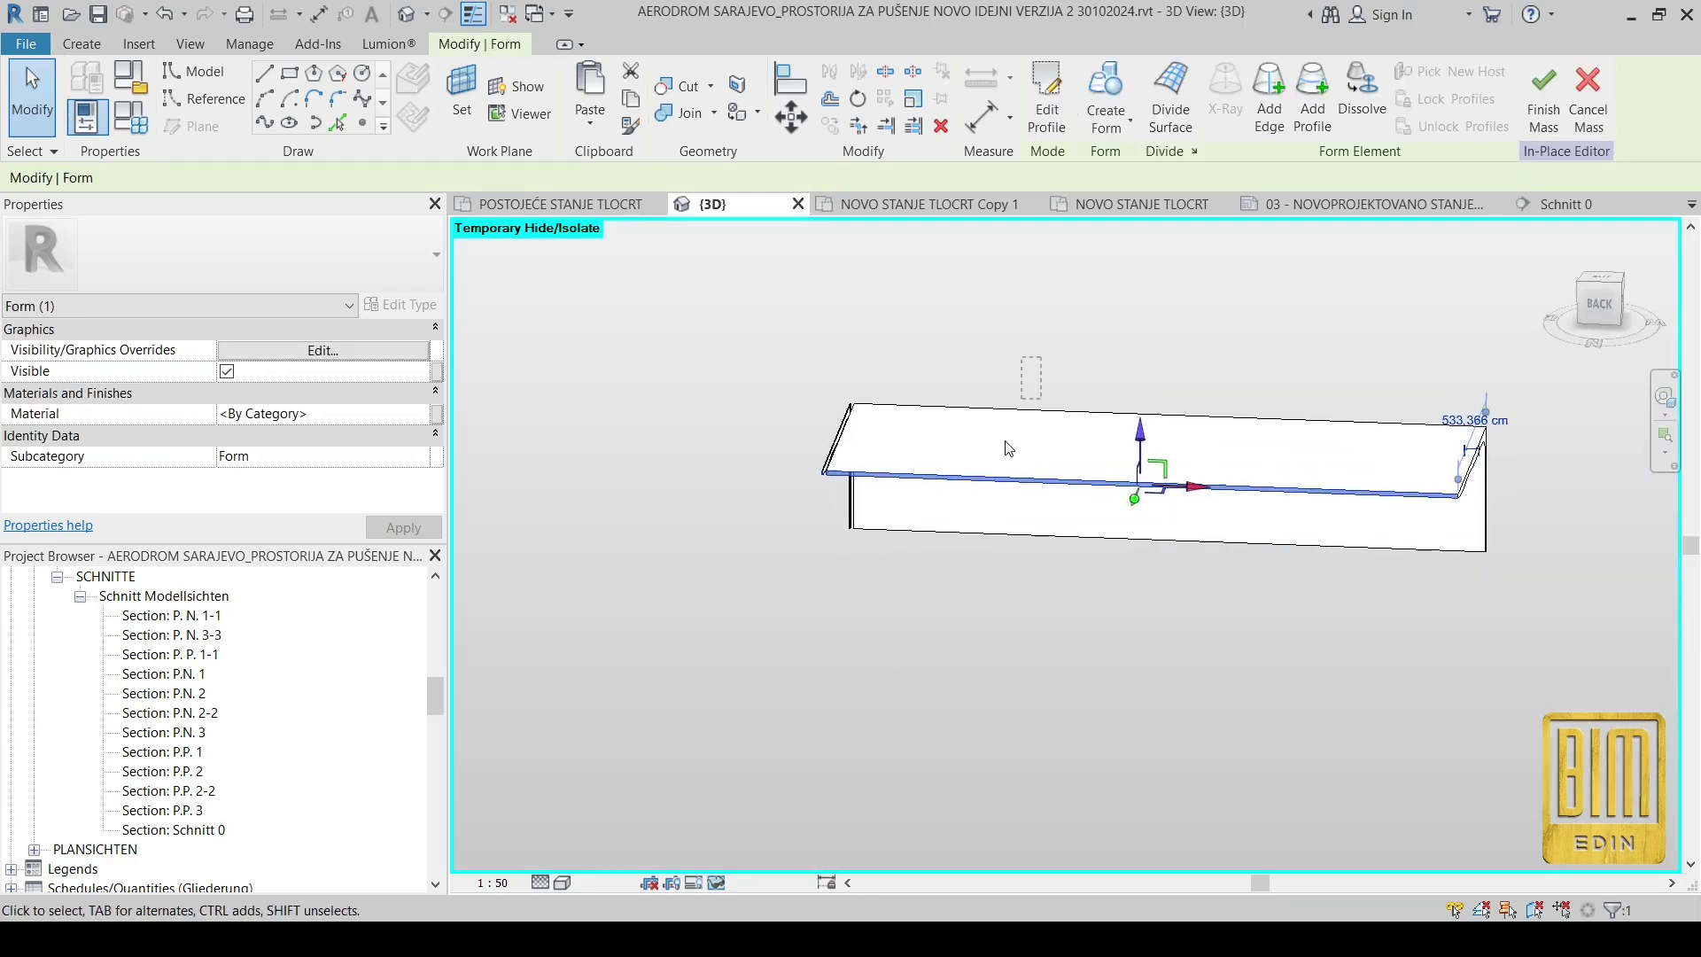
pyautogui.keyDown('ctrl'); pyautogui.click(857, 440); pyautogui.keyUp('ctrl')
pyautogui.scroll(3, 850, 379)
pyautogui.click(850, 379)
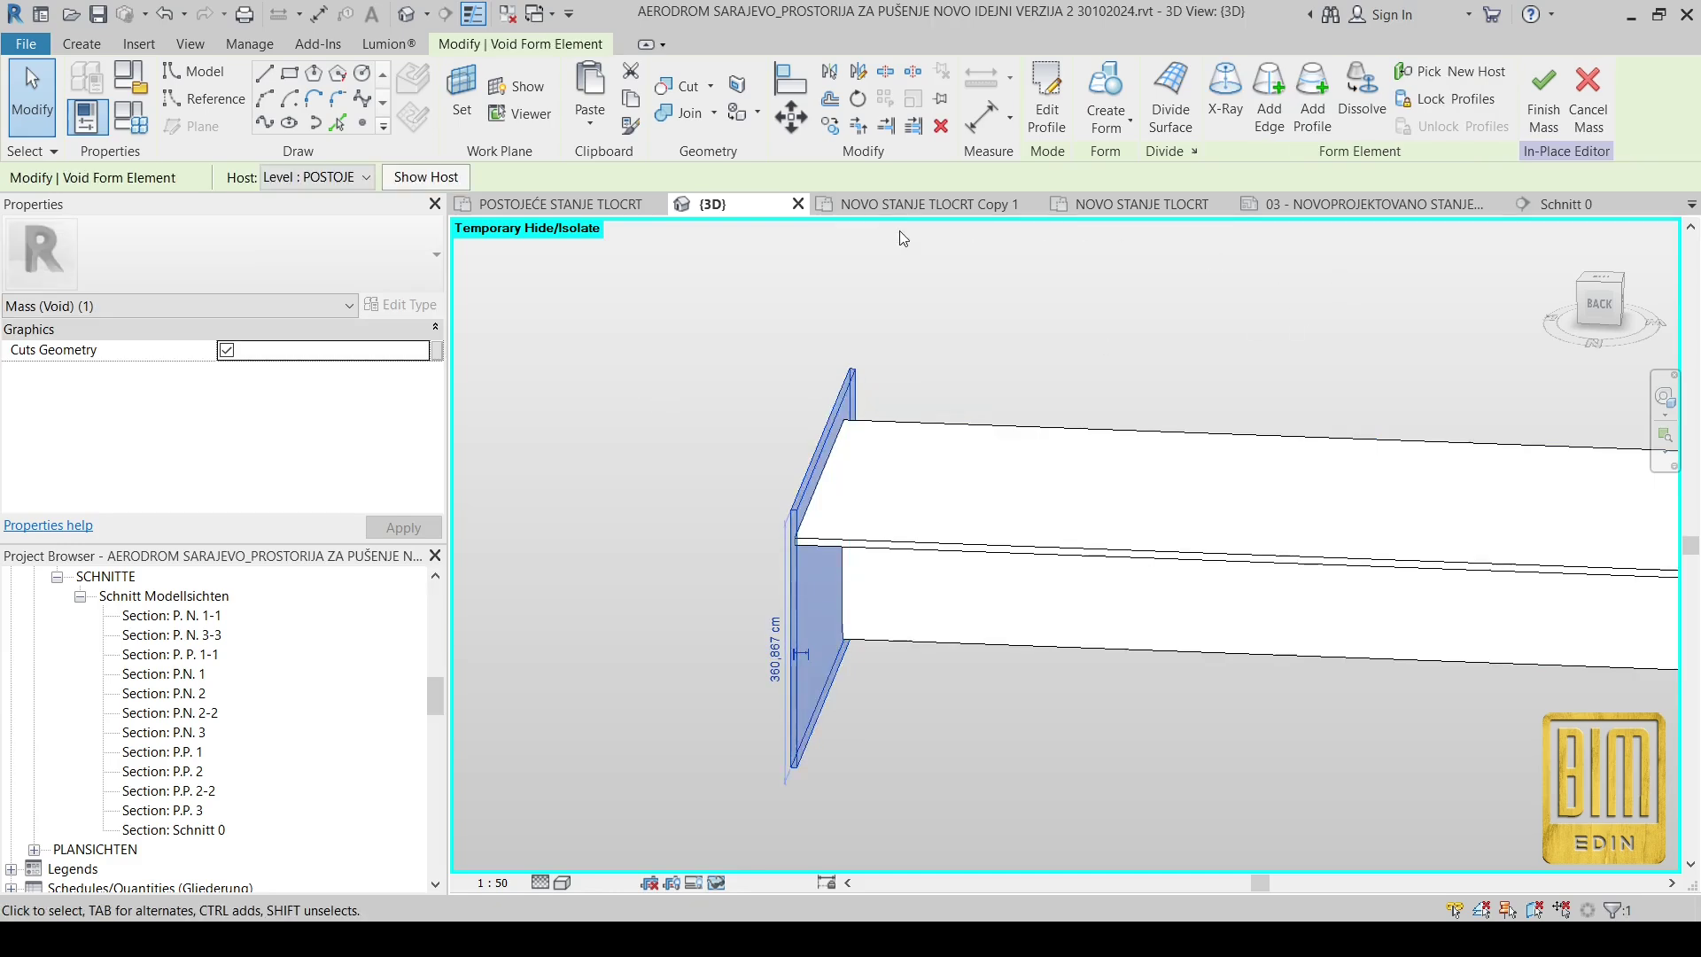
pyautogui.click(926, 203)
pyautogui.scroll(3, 1064, 622)
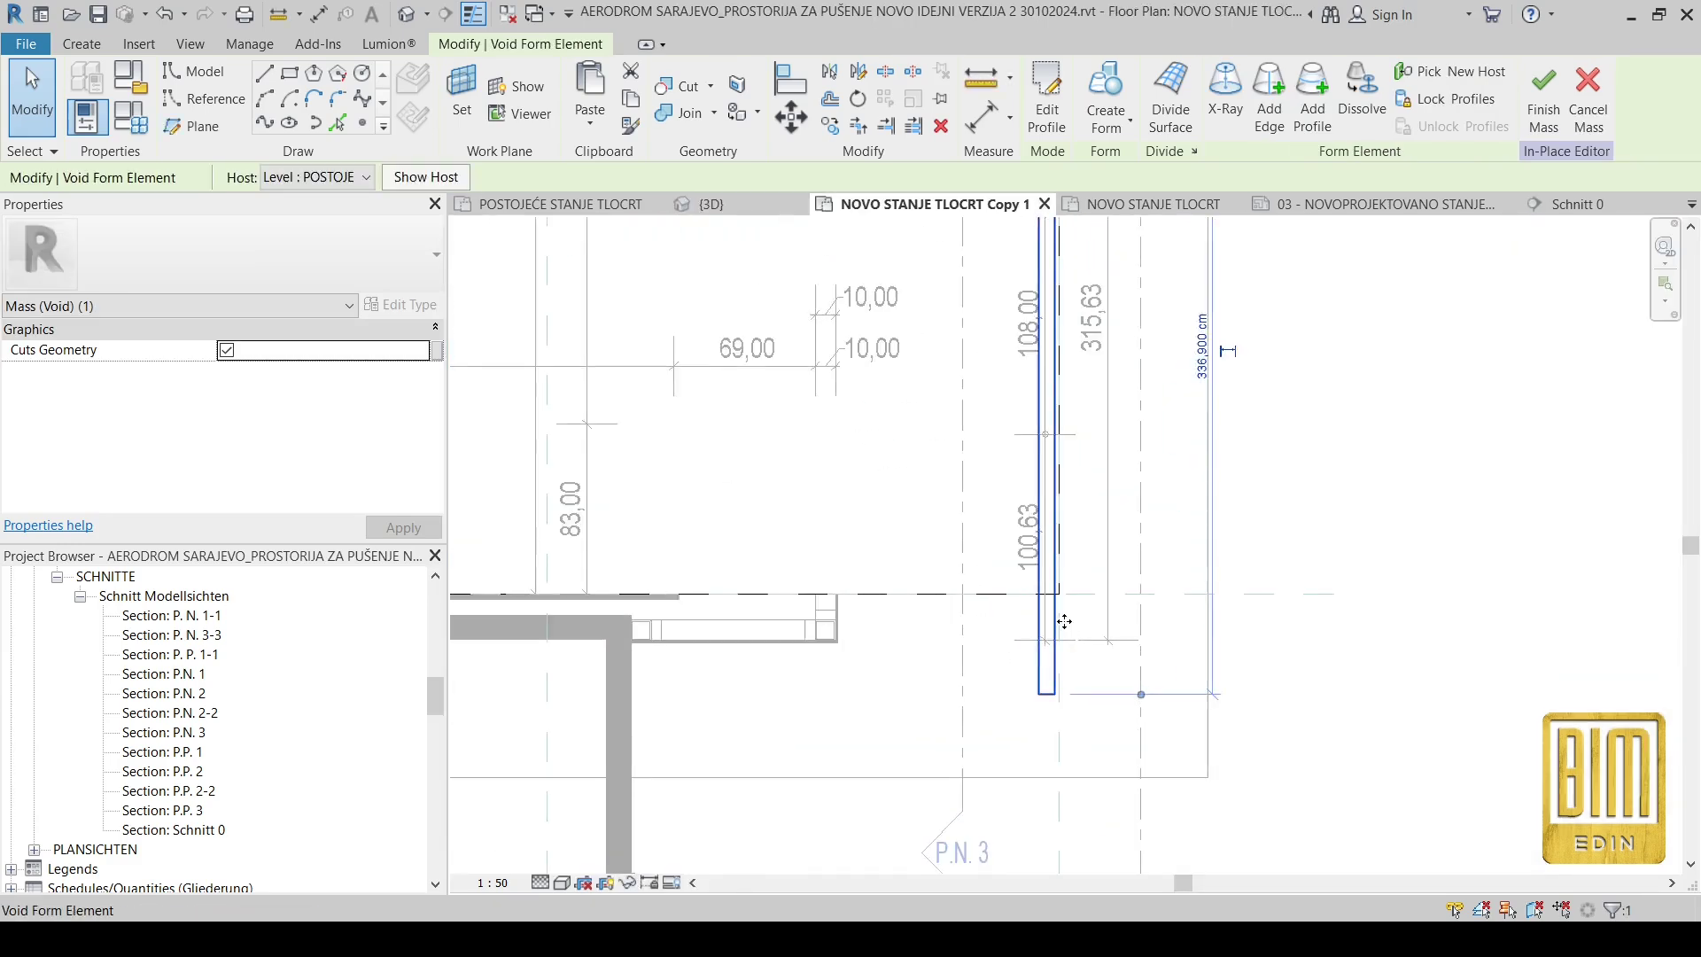
# Step: Copy the thin void leftward with Multiple, placing the first copies 10 cm apart
pyautogui.scroll(3, 1063, 622)
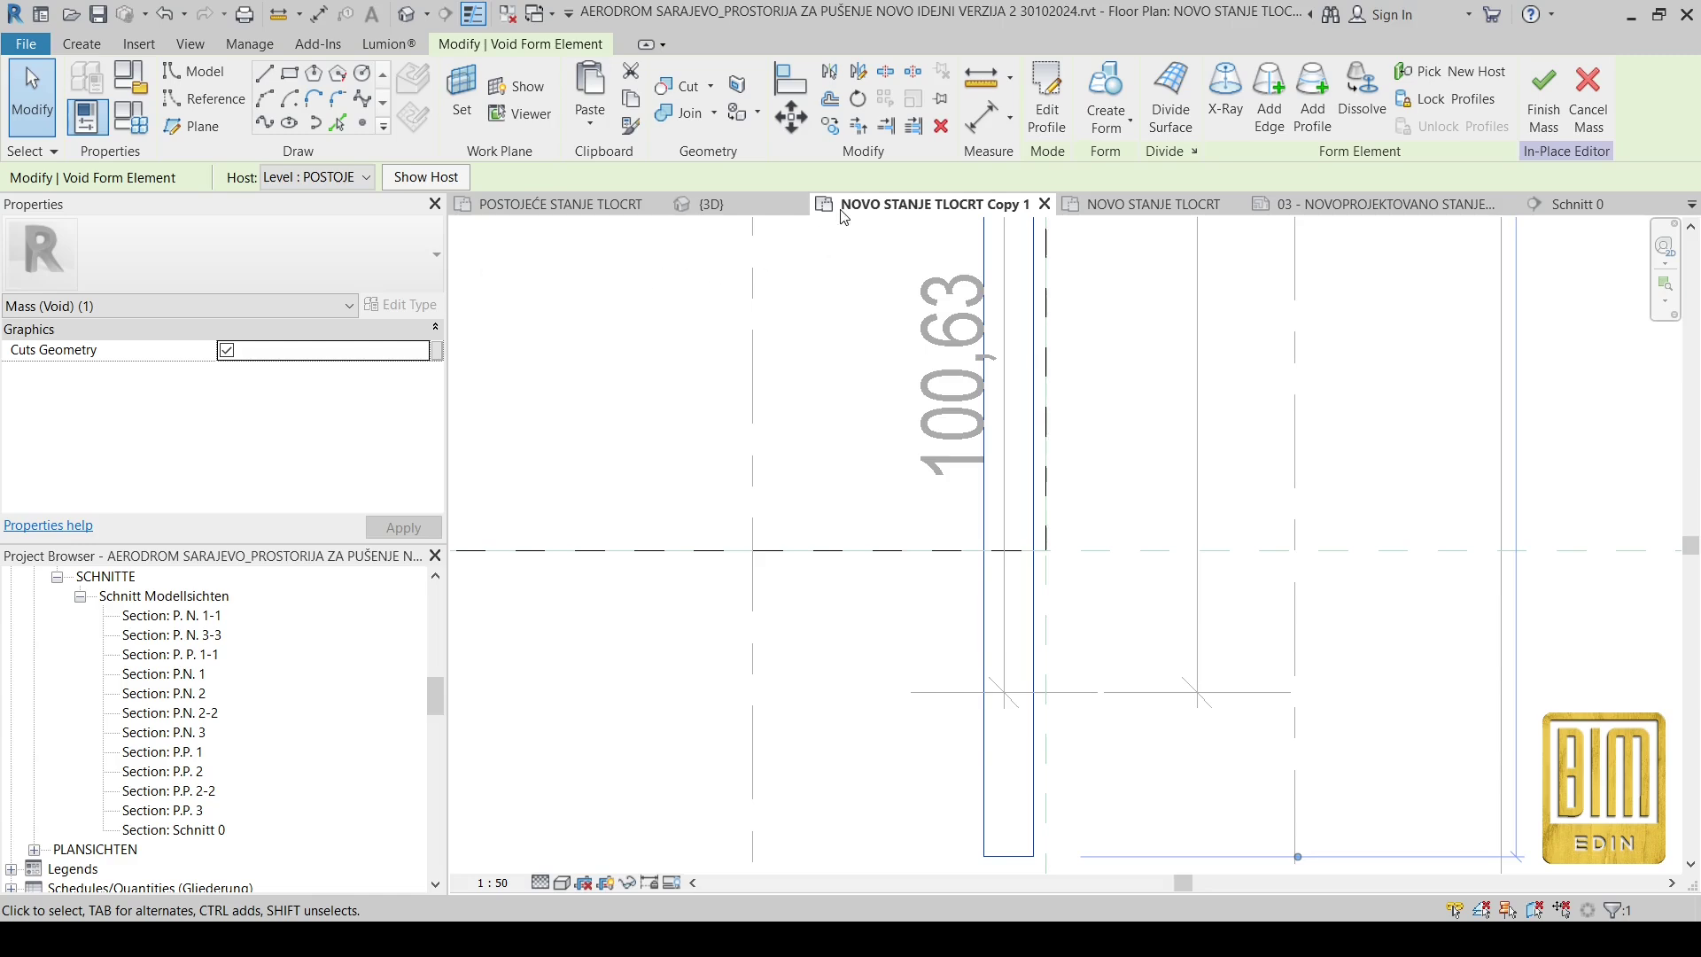
pyautogui.click(830, 125)
pyautogui.click(1041, 550)
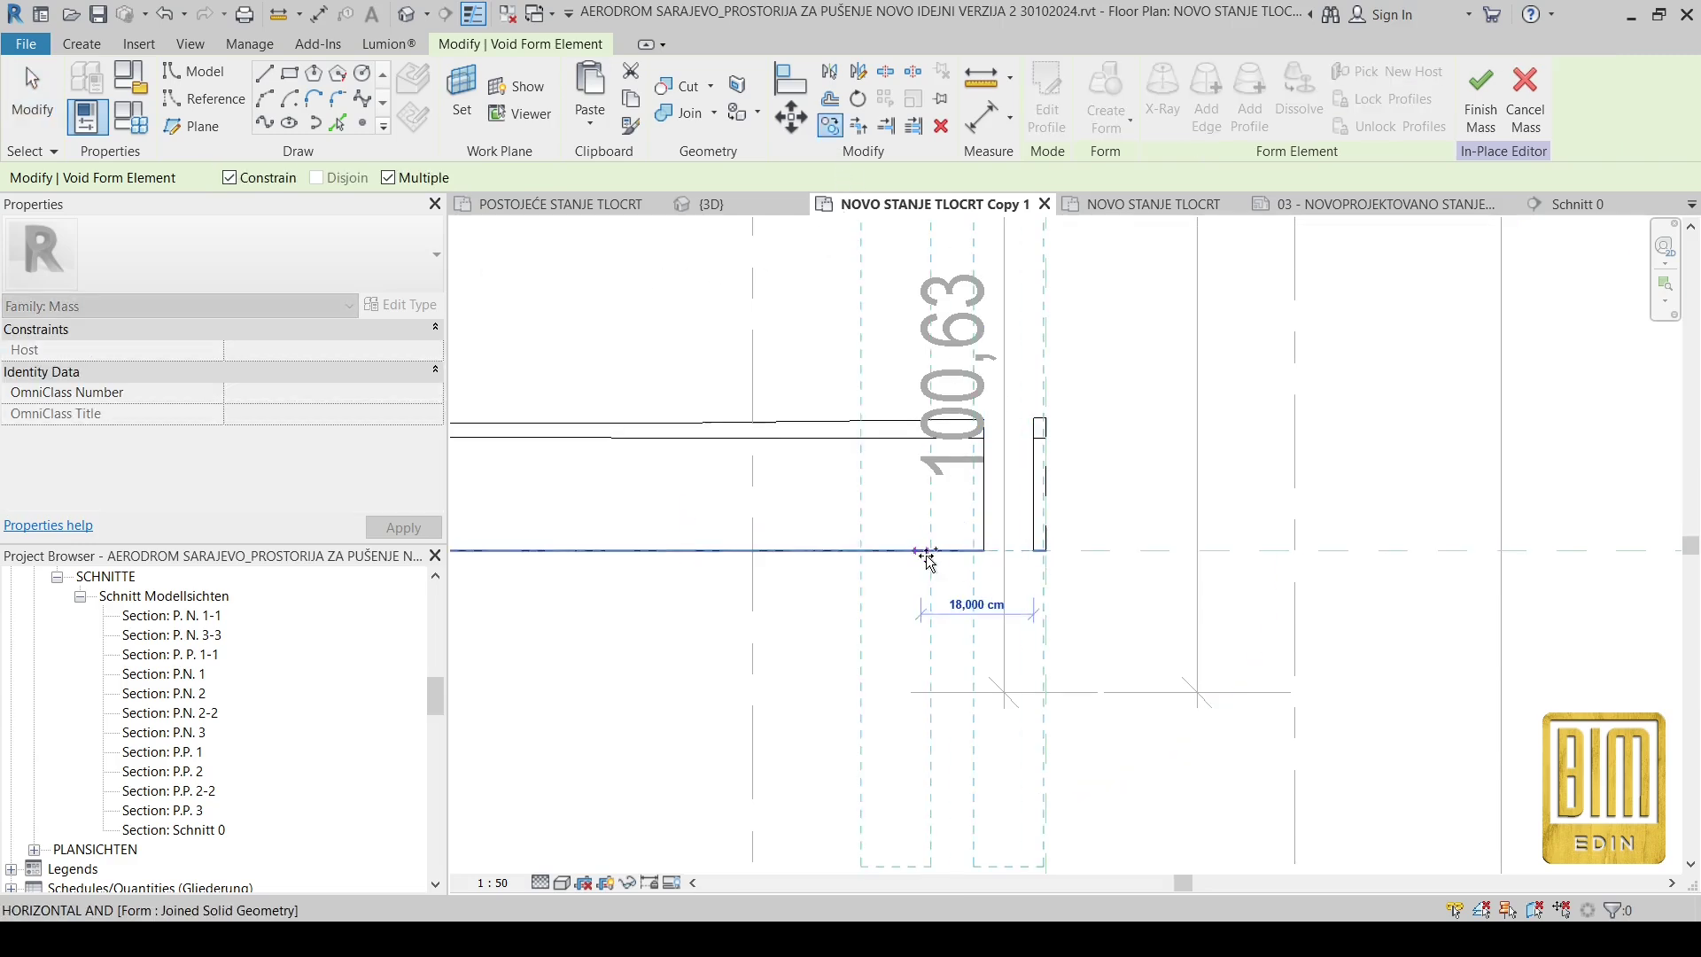
pyautogui.click(938, 550)
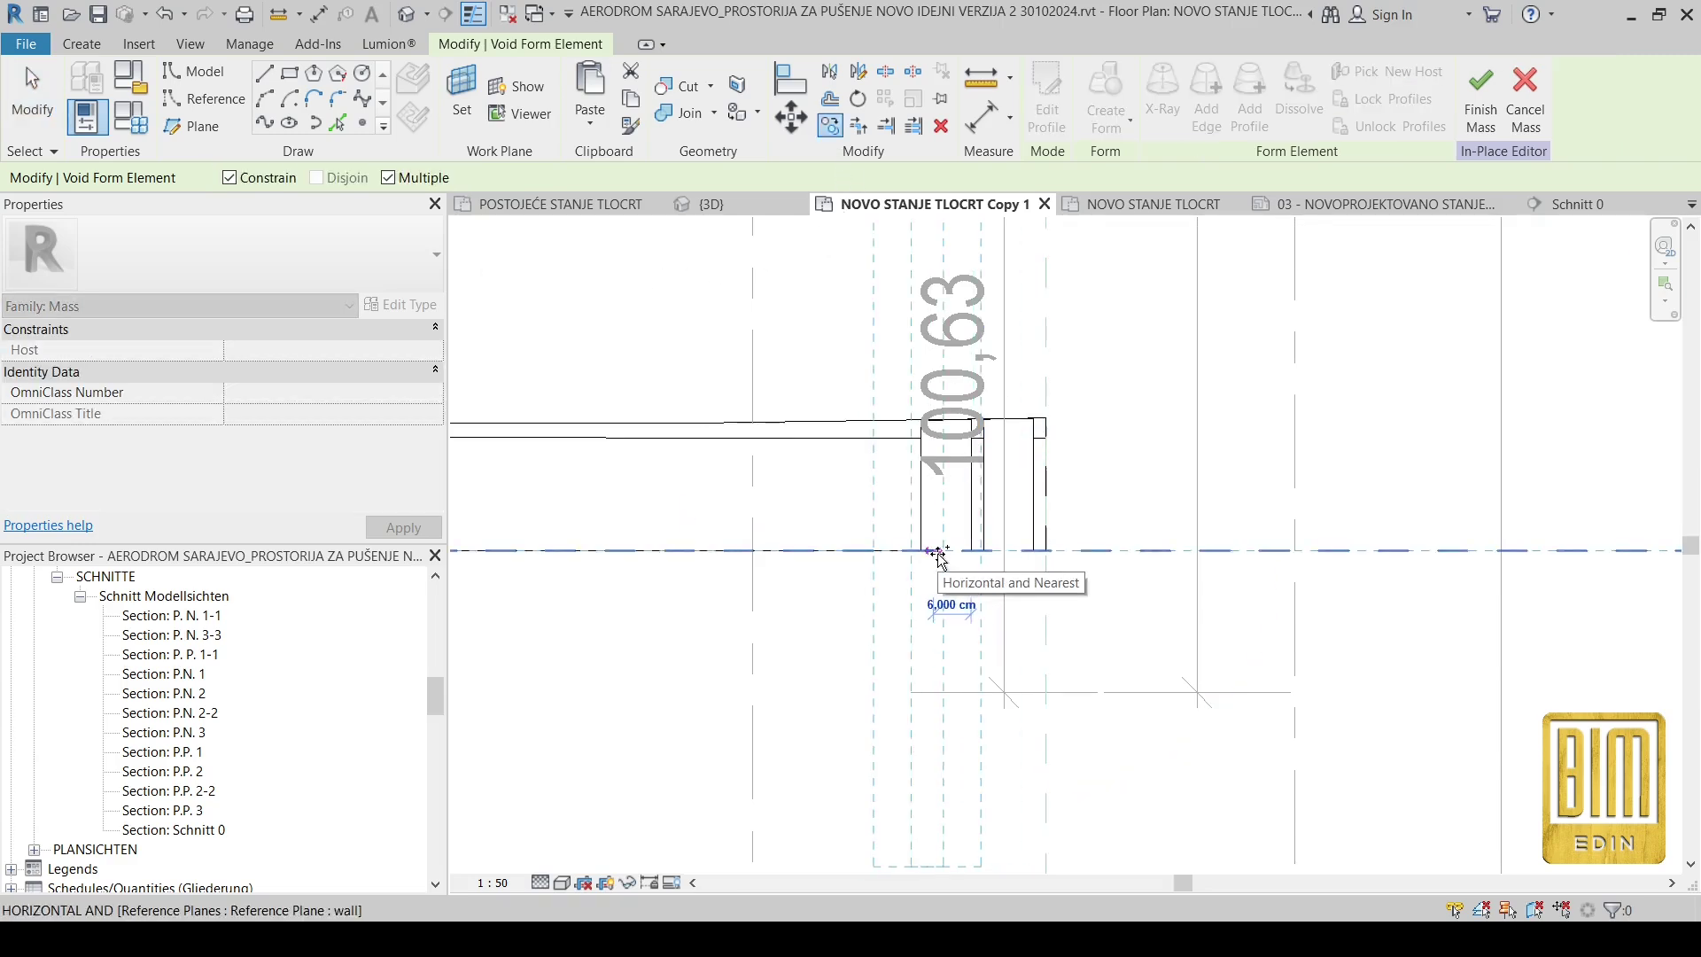
pyautogui.write('10')
pyautogui.press('Return')
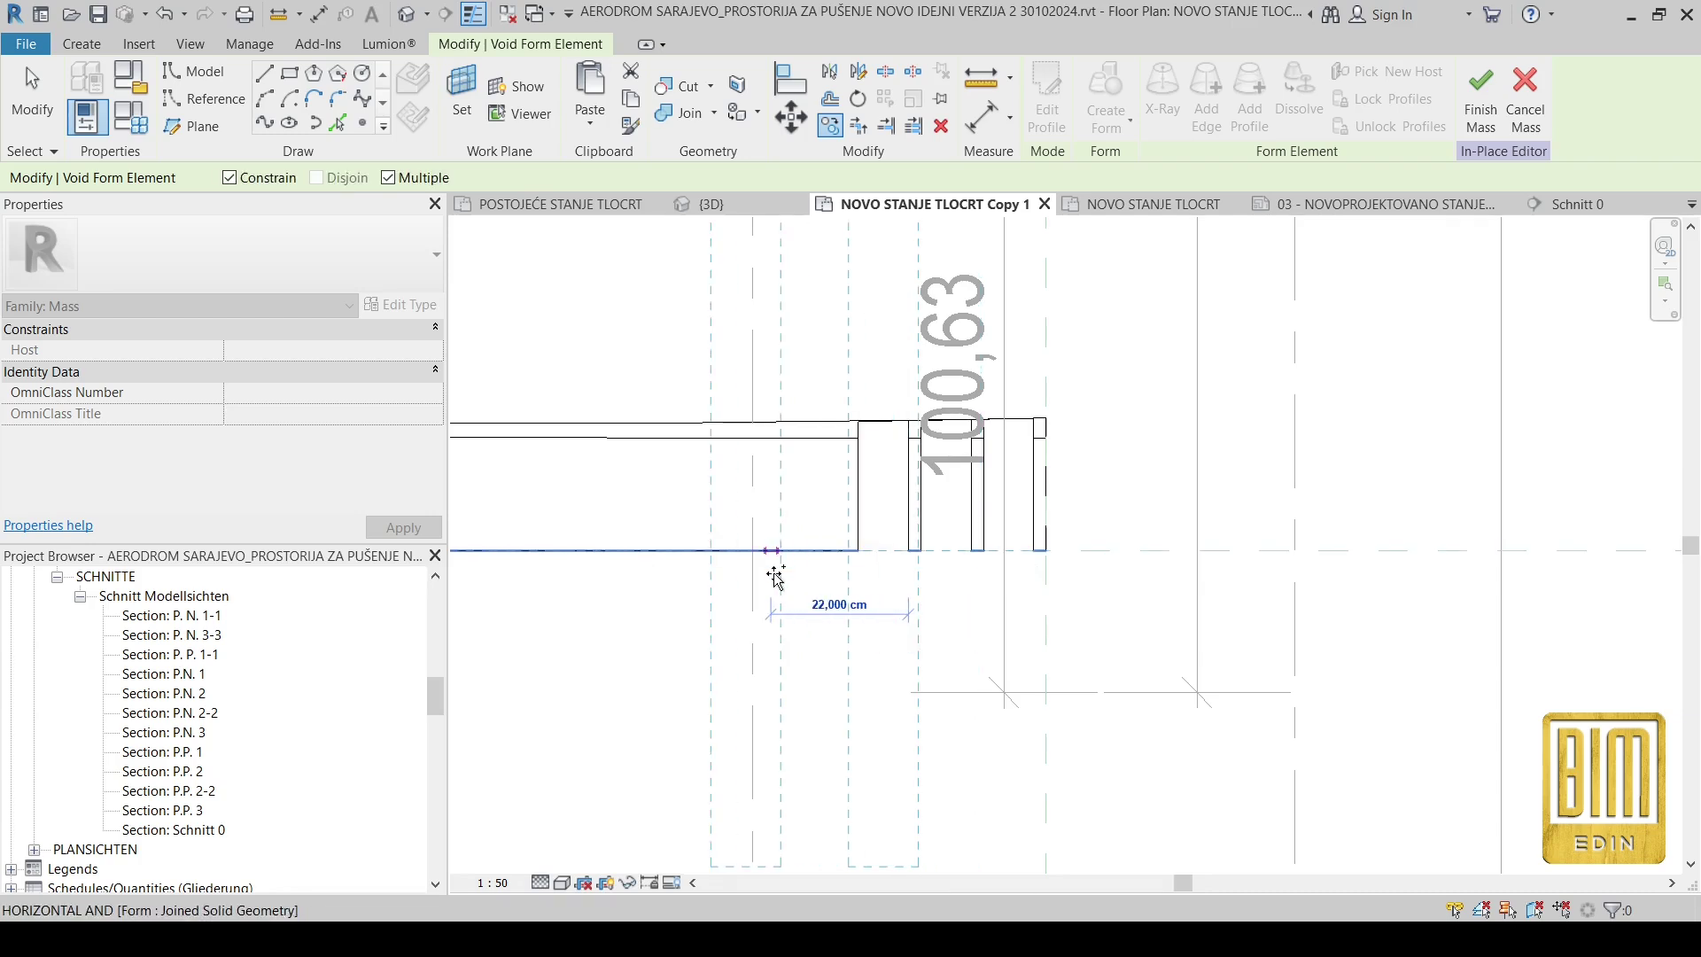
pyautogui.write('10')
pyautogui.press('Return')
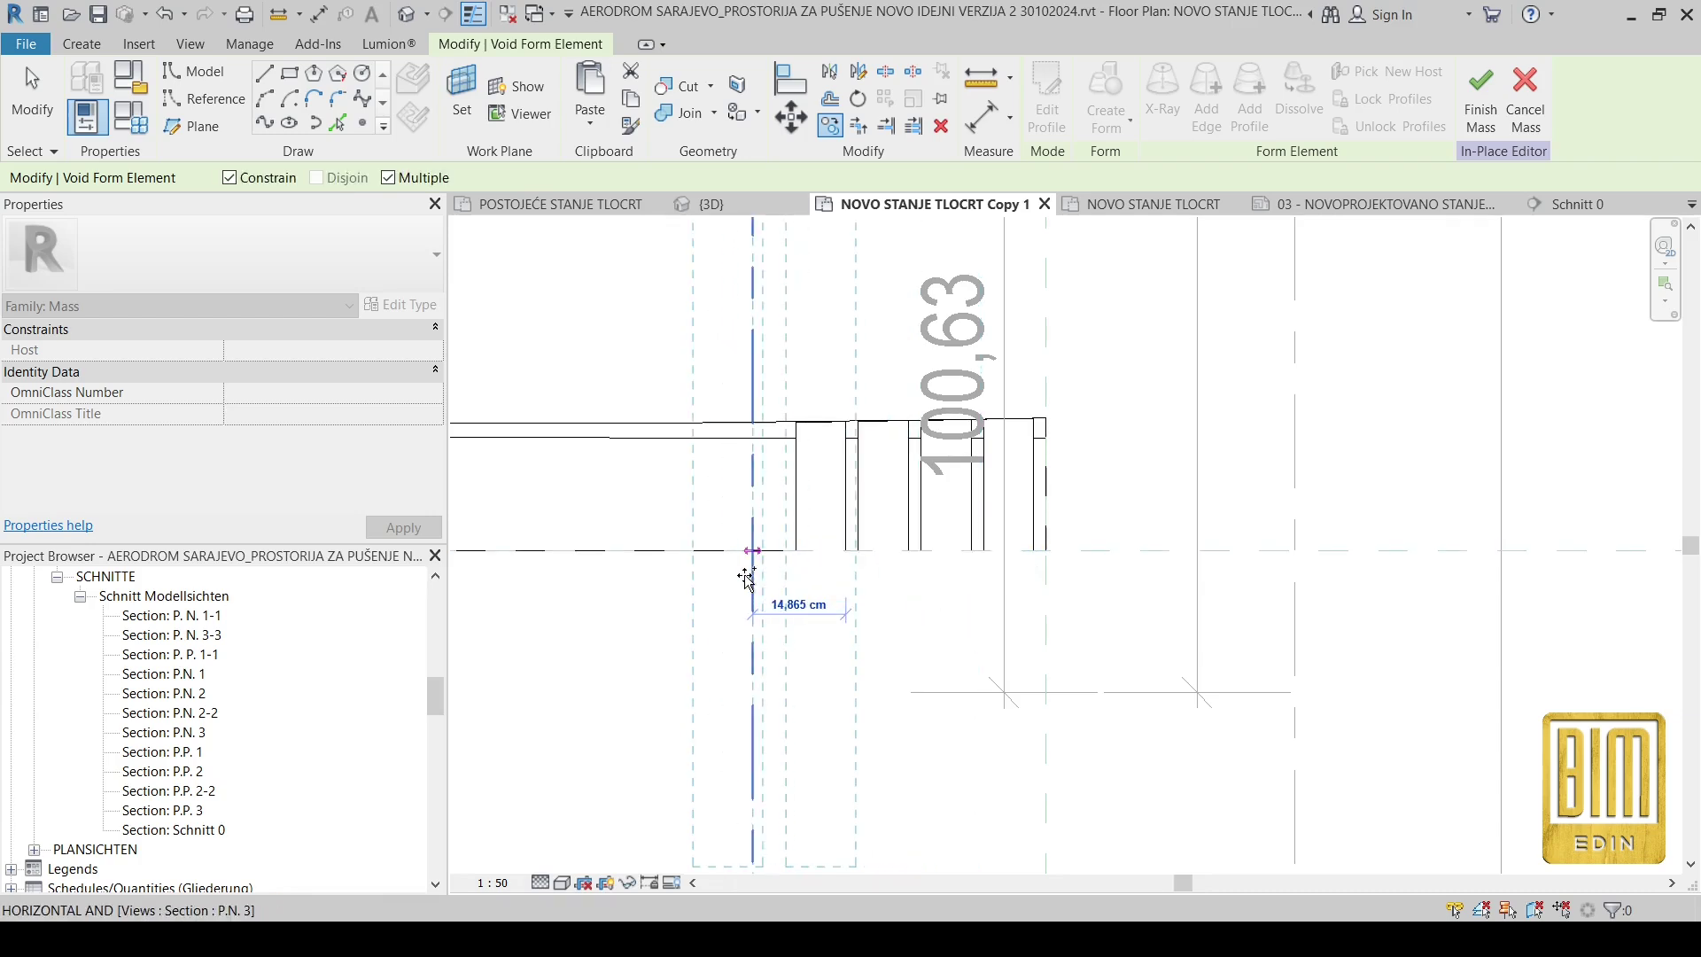
pyautogui.write('10')
pyautogui.press('Return')
# Step: Place the remaining copies 10 cm further left each, giving eight slat voids in total
pyautogui.moveTo(706, 581); pyautogui.dragTo(924, 585, button='middle')
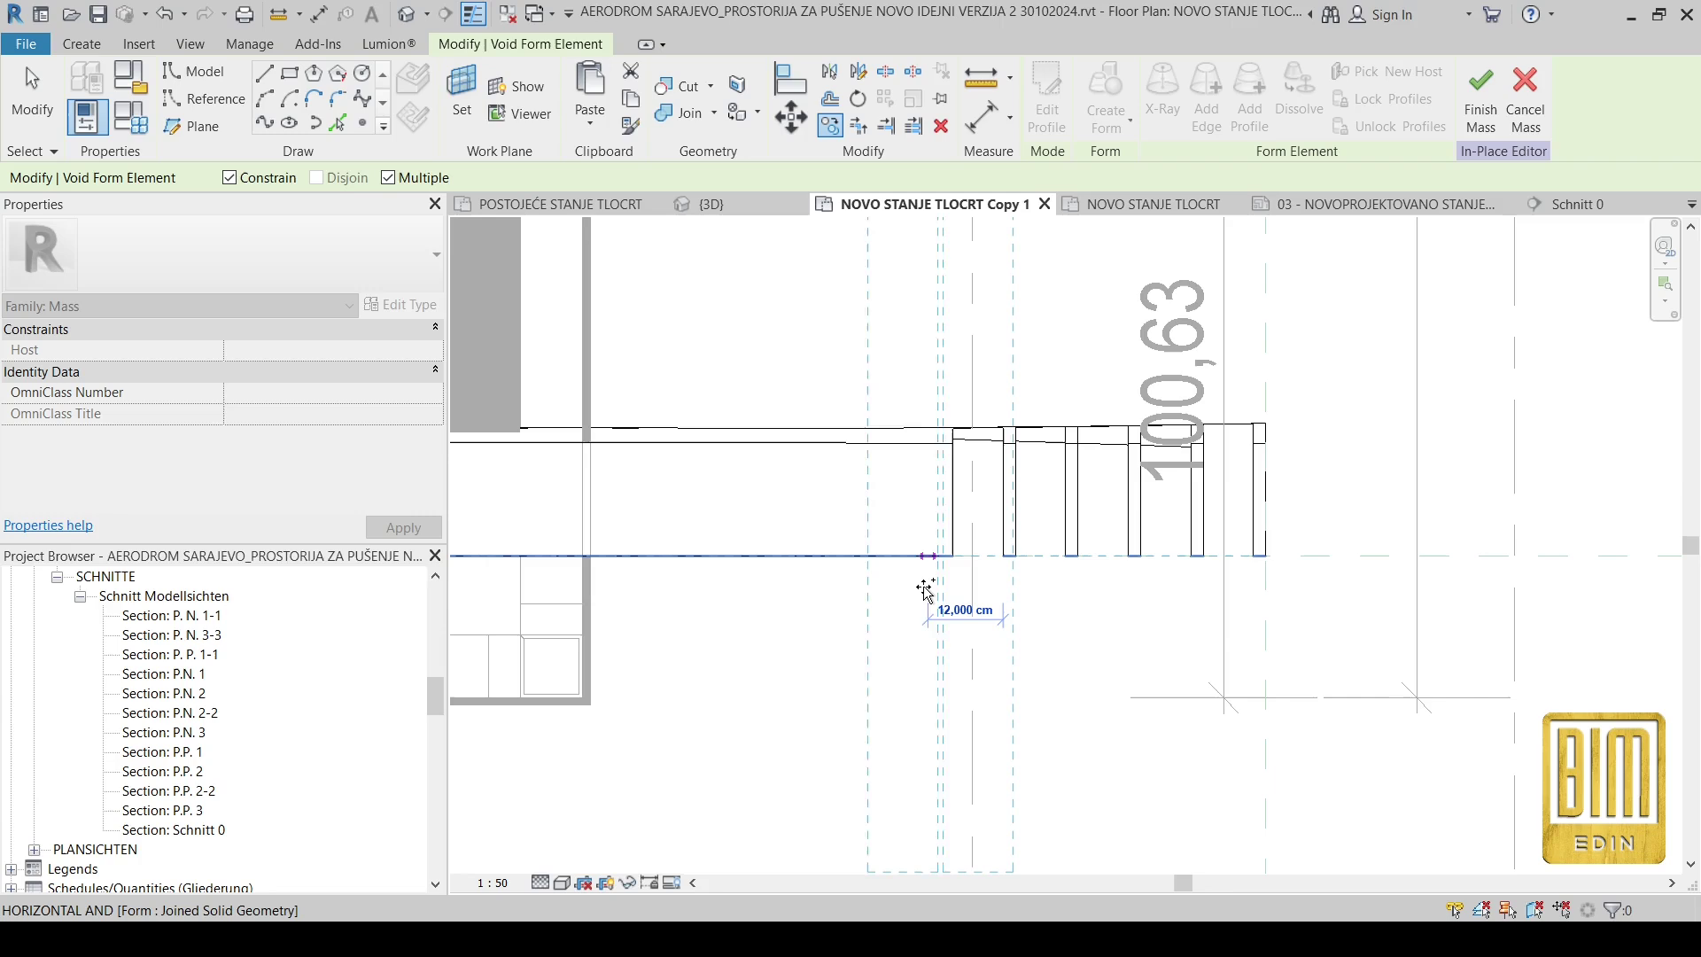
pyautogui.write('10')
pyautogui.press('Return')
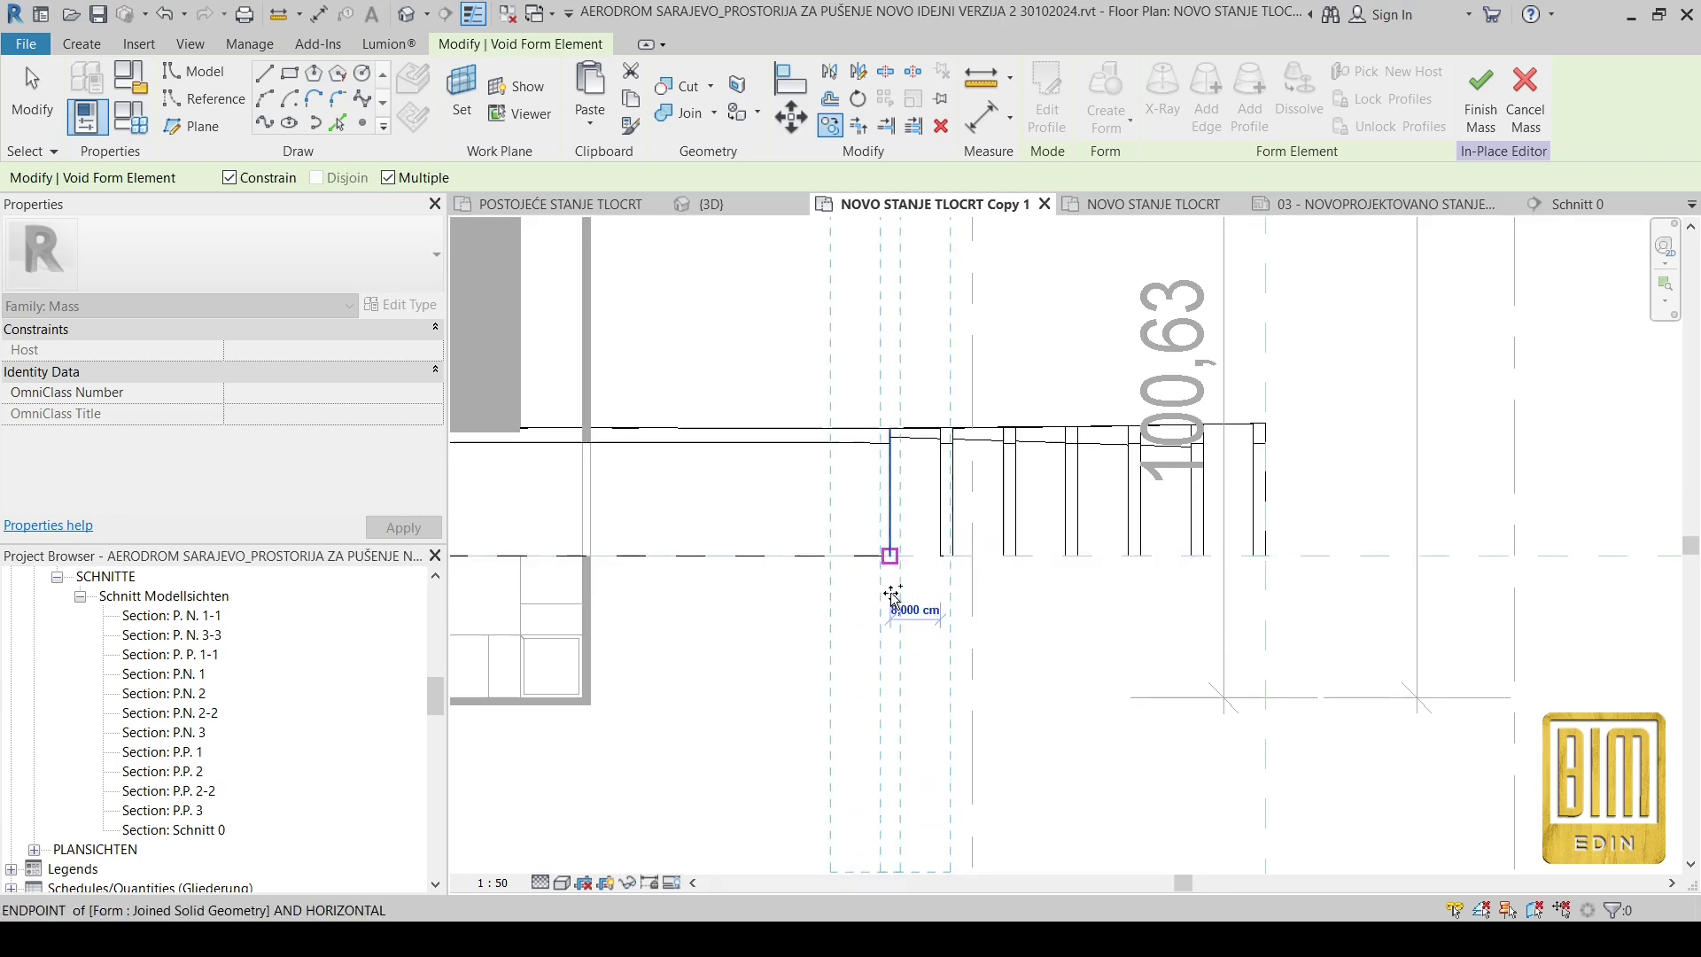
pyautogui.press('Return')
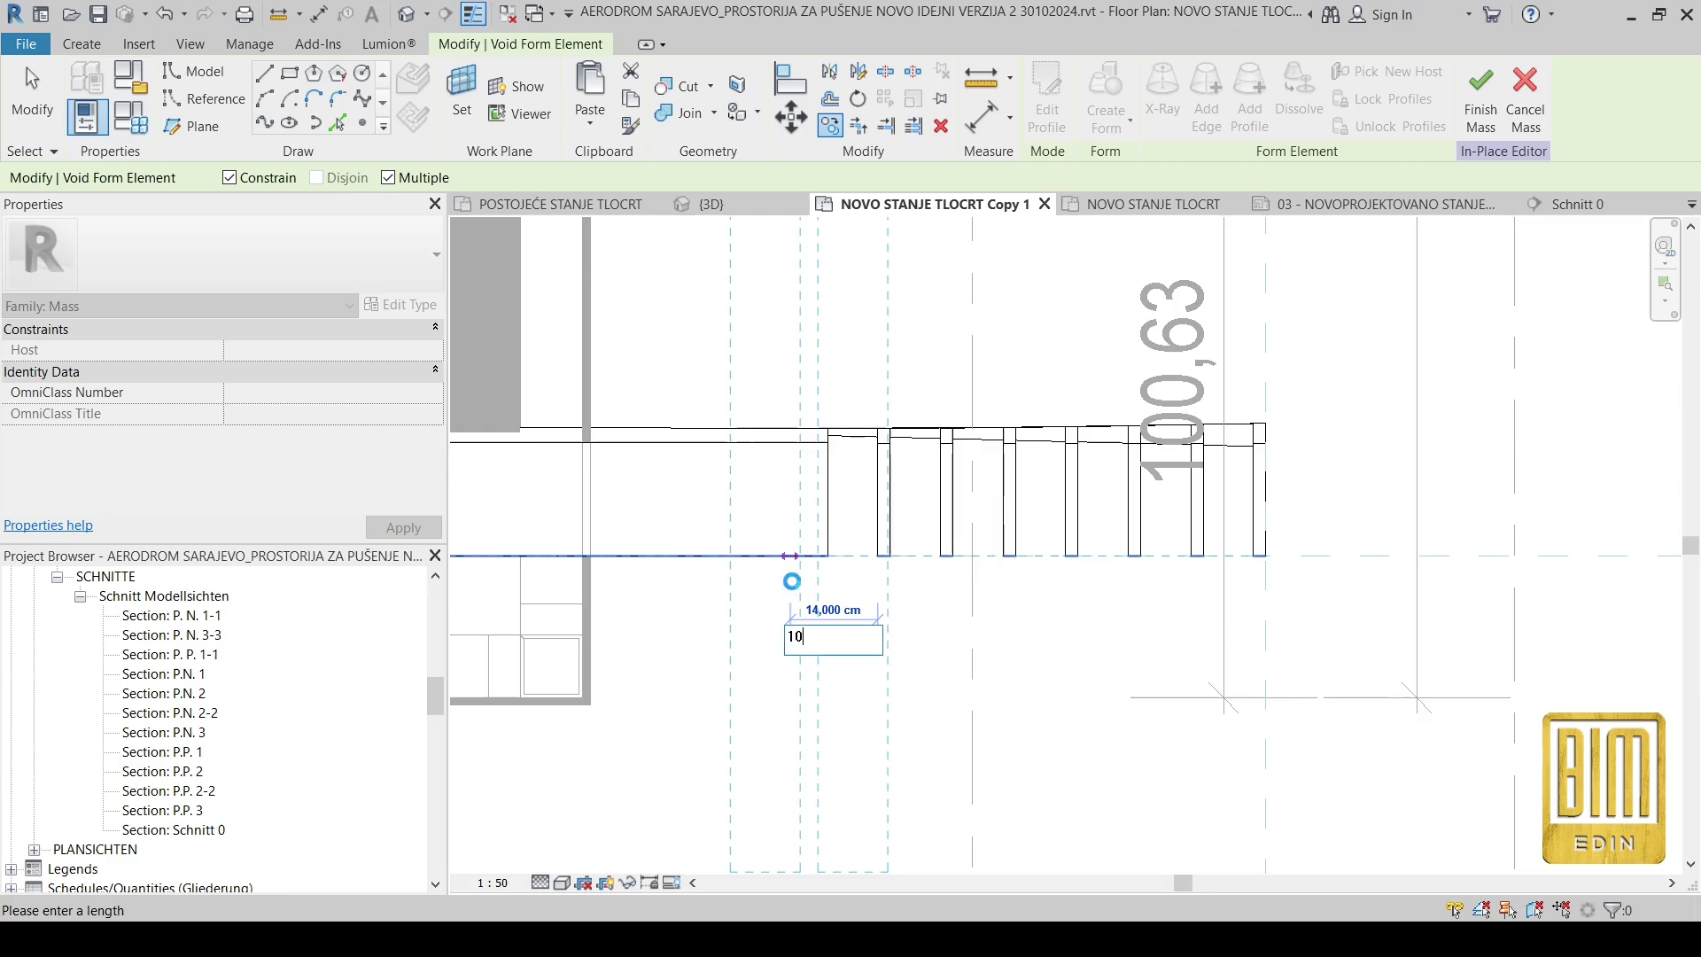
pyautogui.press('Return')
pyautogui.write('10')
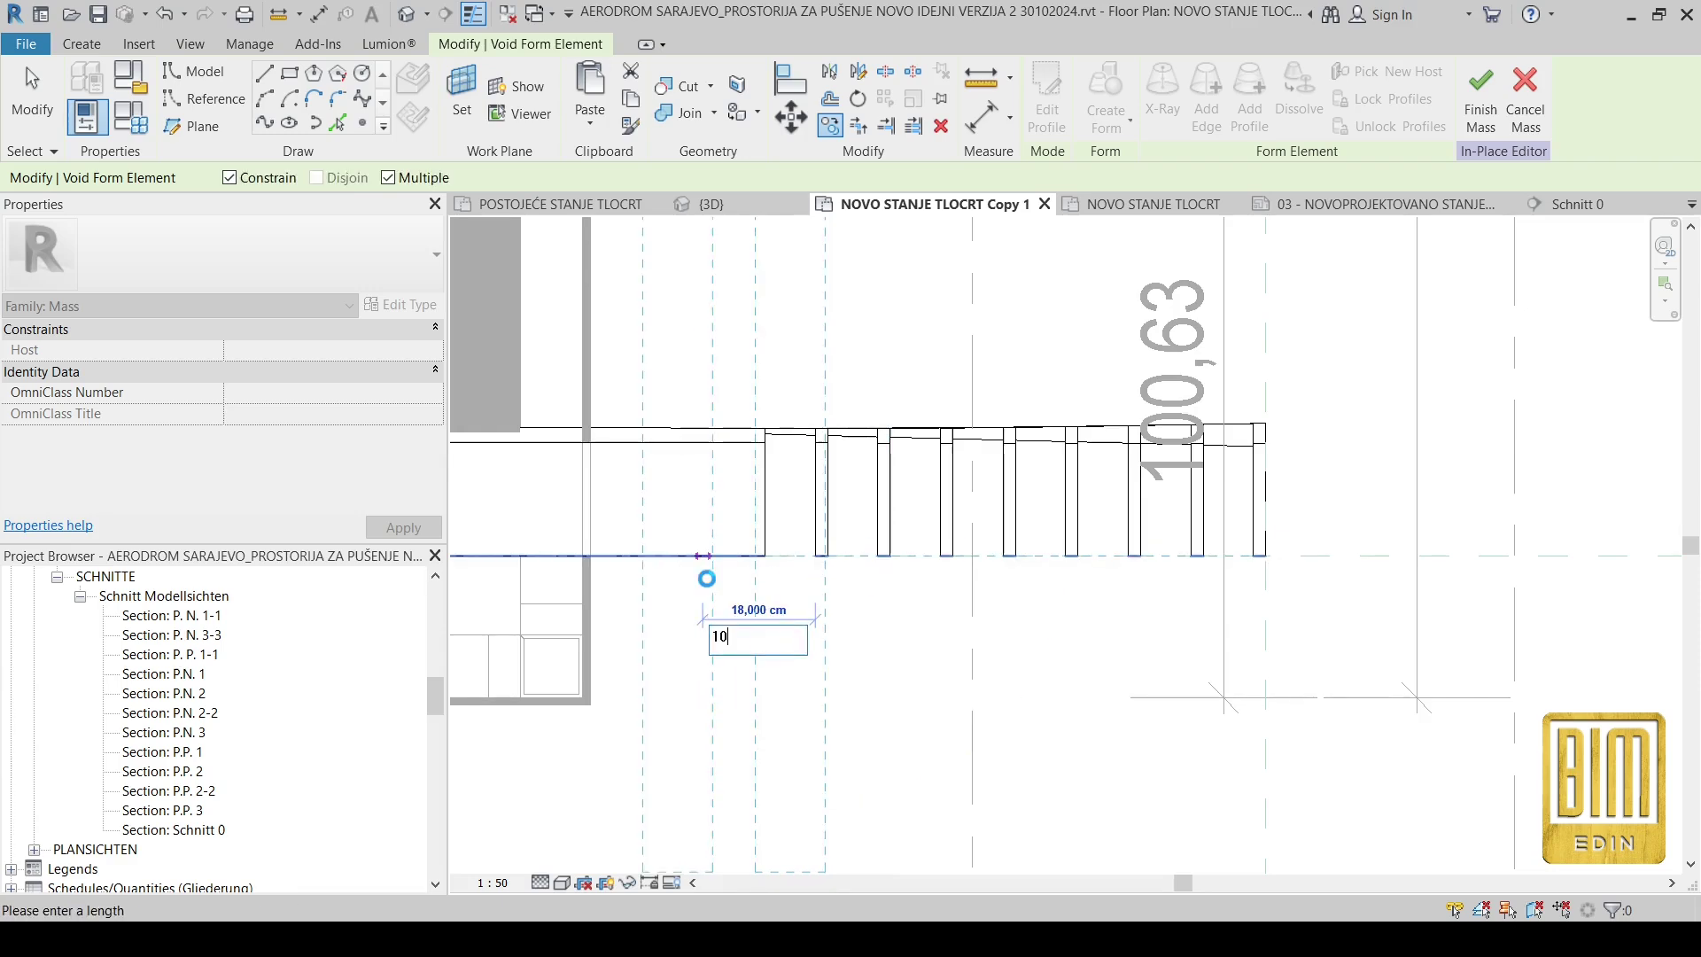
pyautogui.press('Return')
pyautogui.press('Escape')
pyautogui.press('Escape')
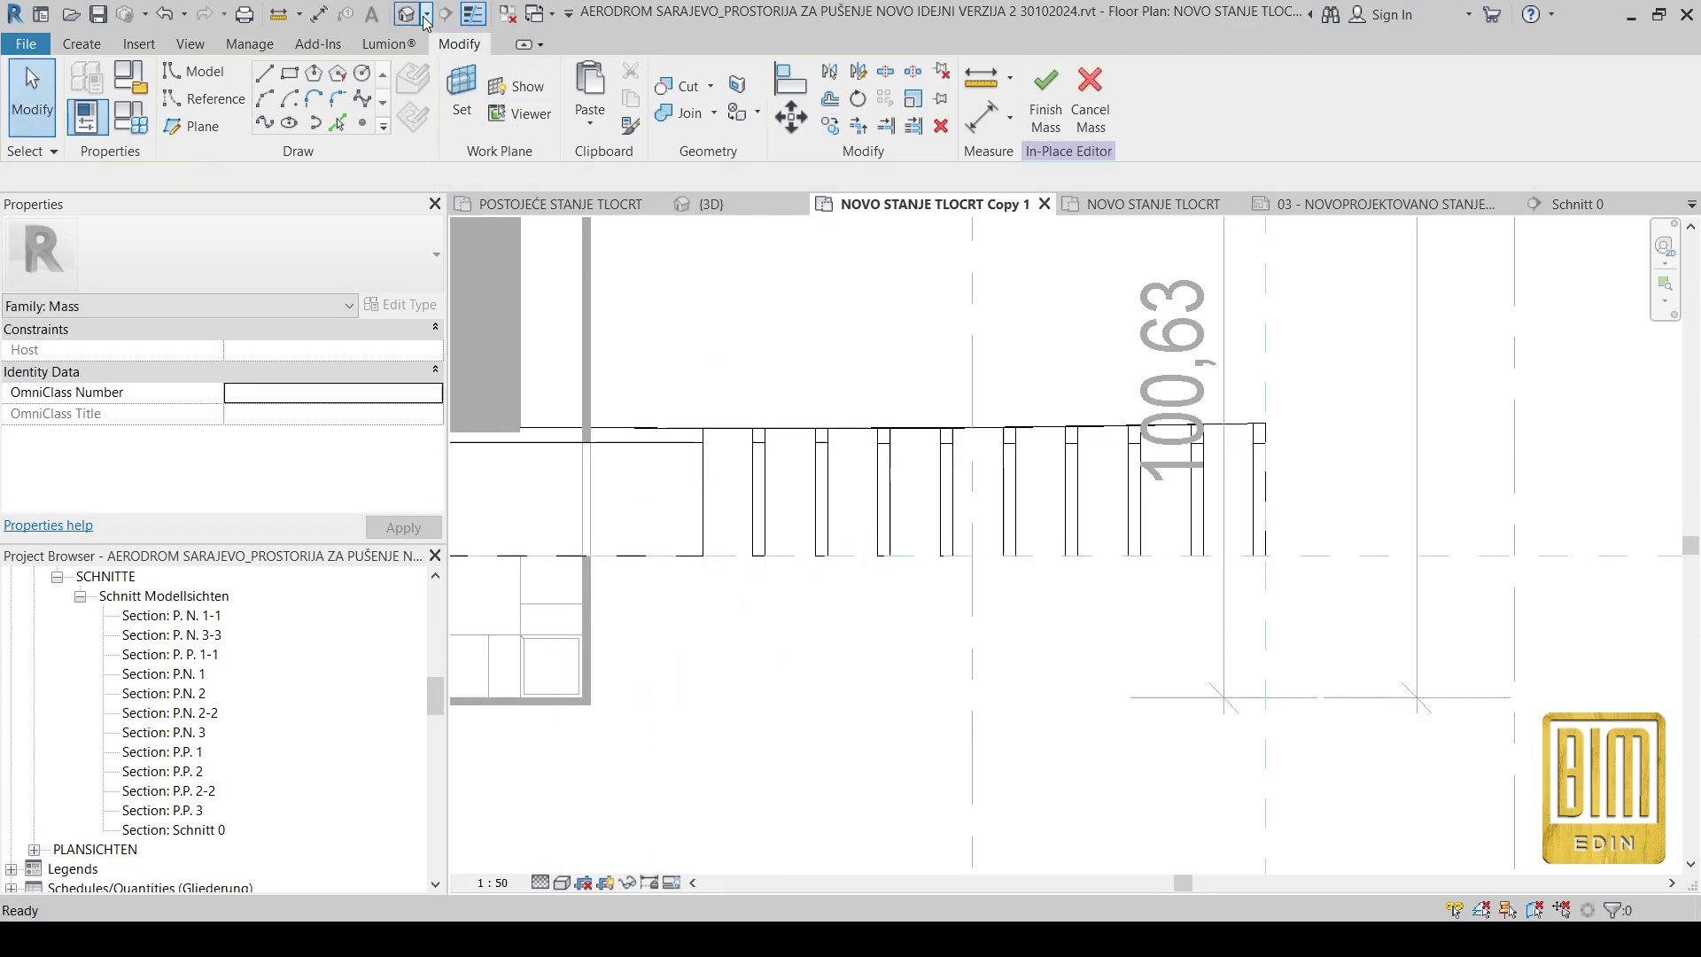
pyautogui.click(709, 204)
# Step: Select the eight slat voids, leaving the rightmost one out, in the NOVO STANJE TLOCRT Copy 1 plan
pyautogui.moveTo(1101, 372); pyautogui.dragTo(1039, 653)
pyautogui.moveTo(964, 314); pyautogui.dragTo(776, 386)
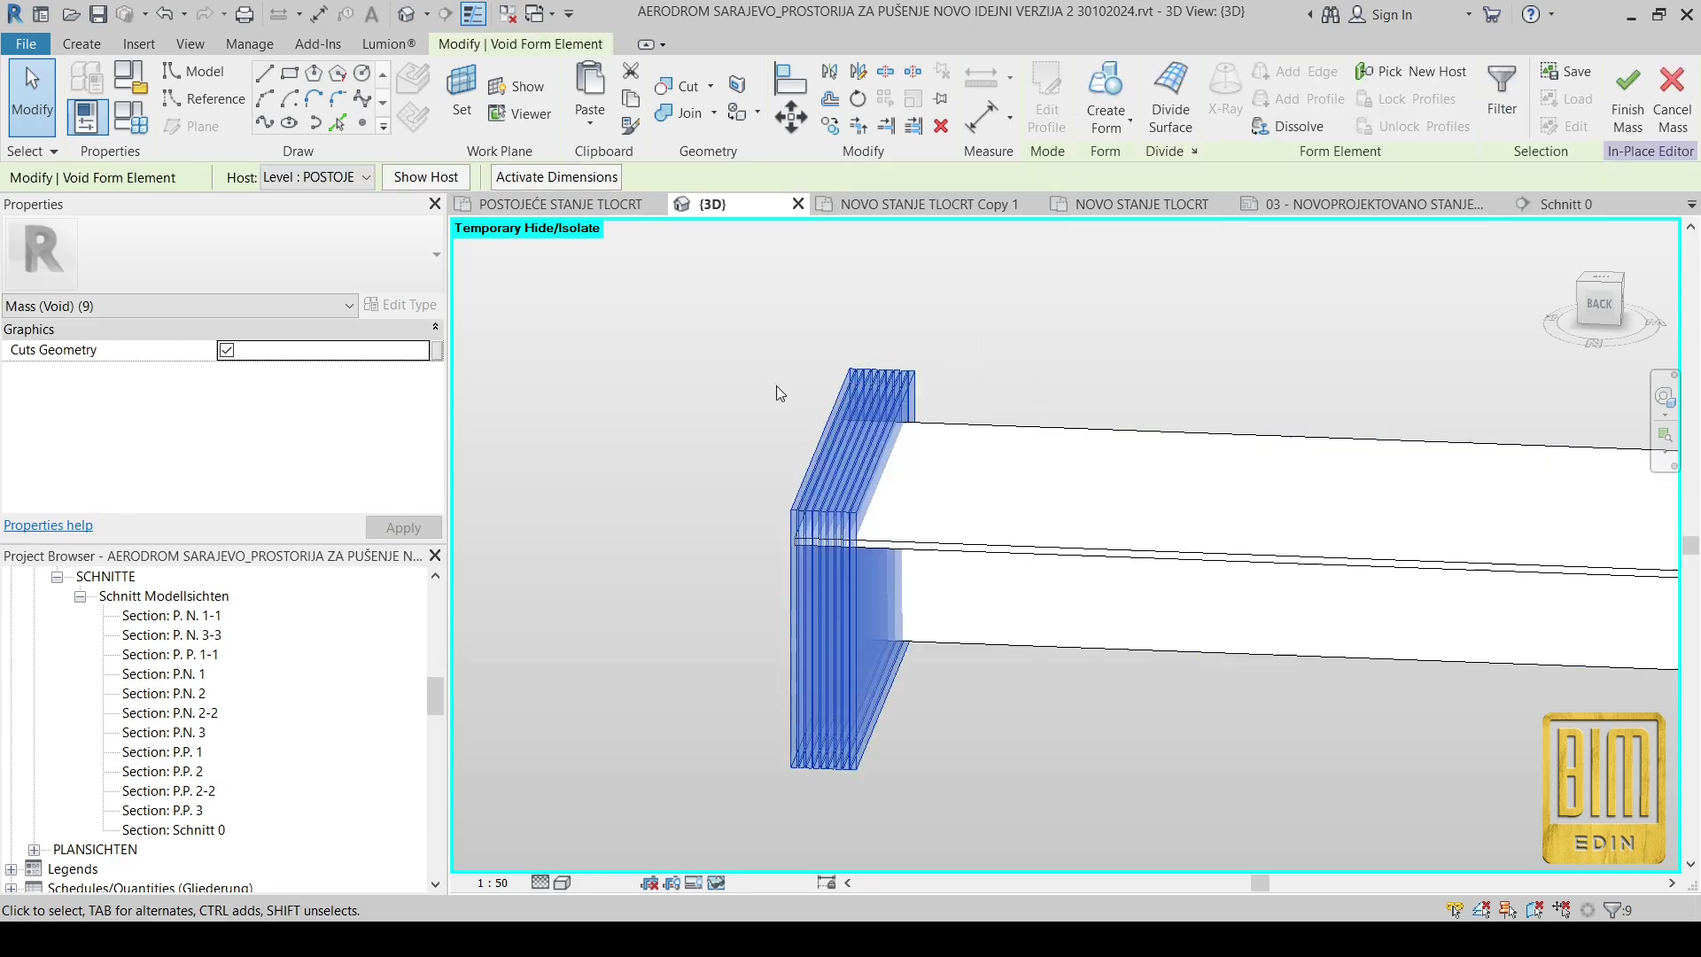
pyautogui.click(922, 204)
pyautogui.scroll(-2, 948, 300)
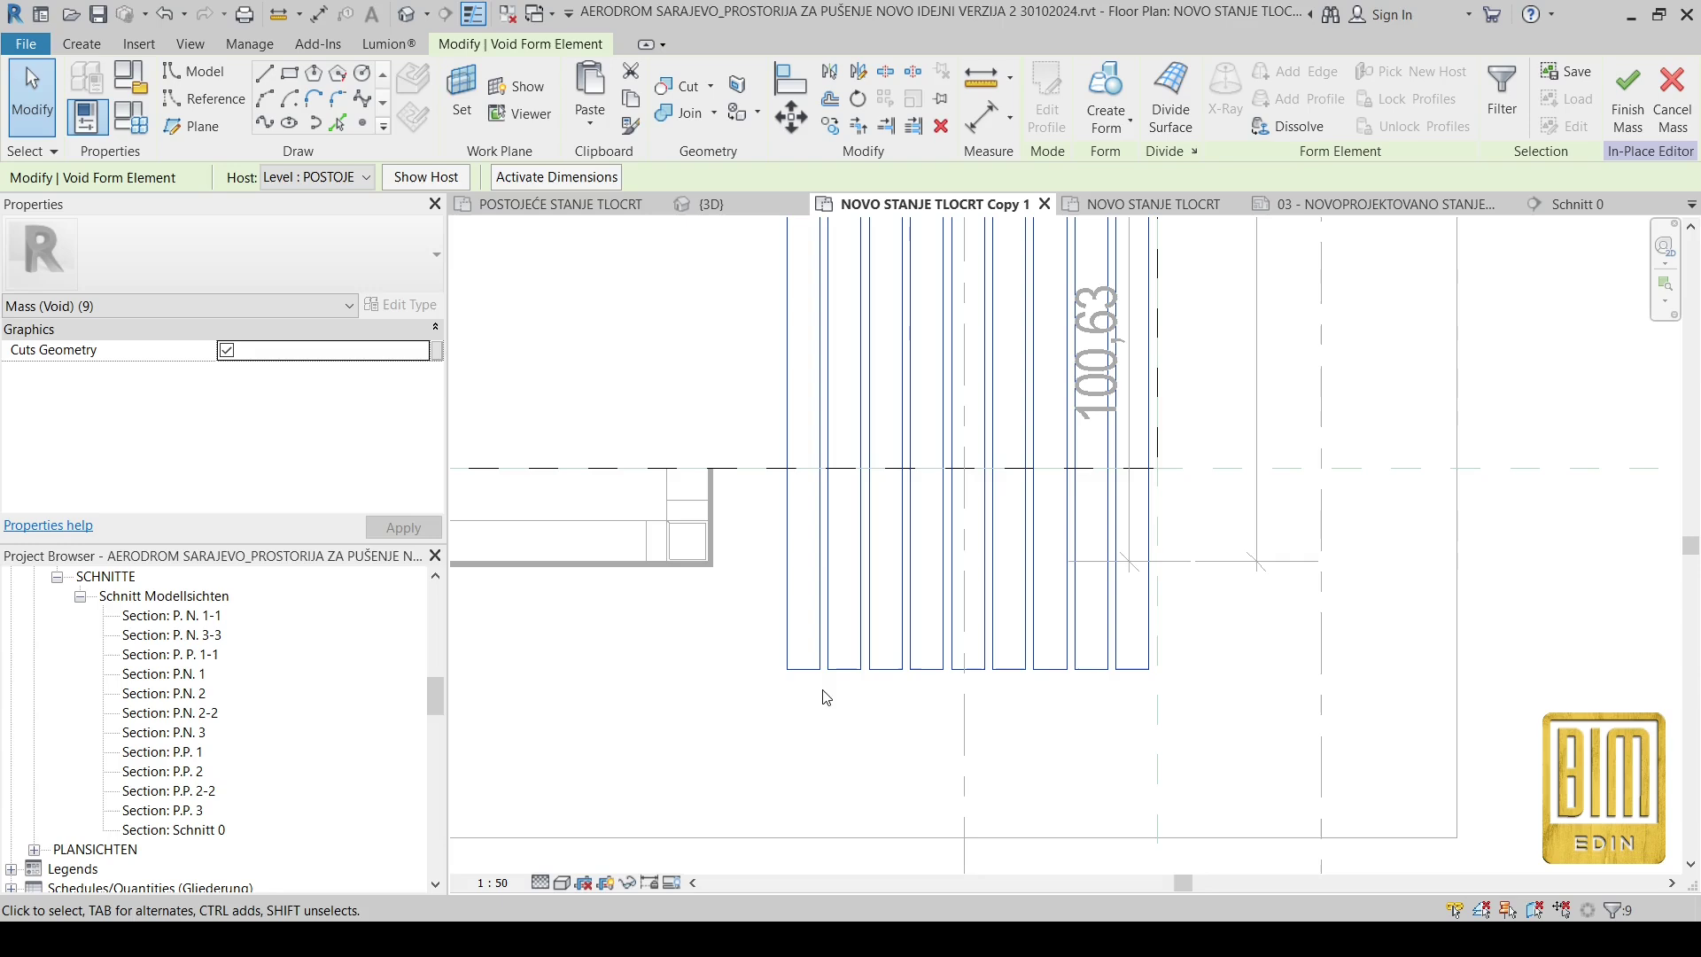
pyautogui.click(1130, 492)
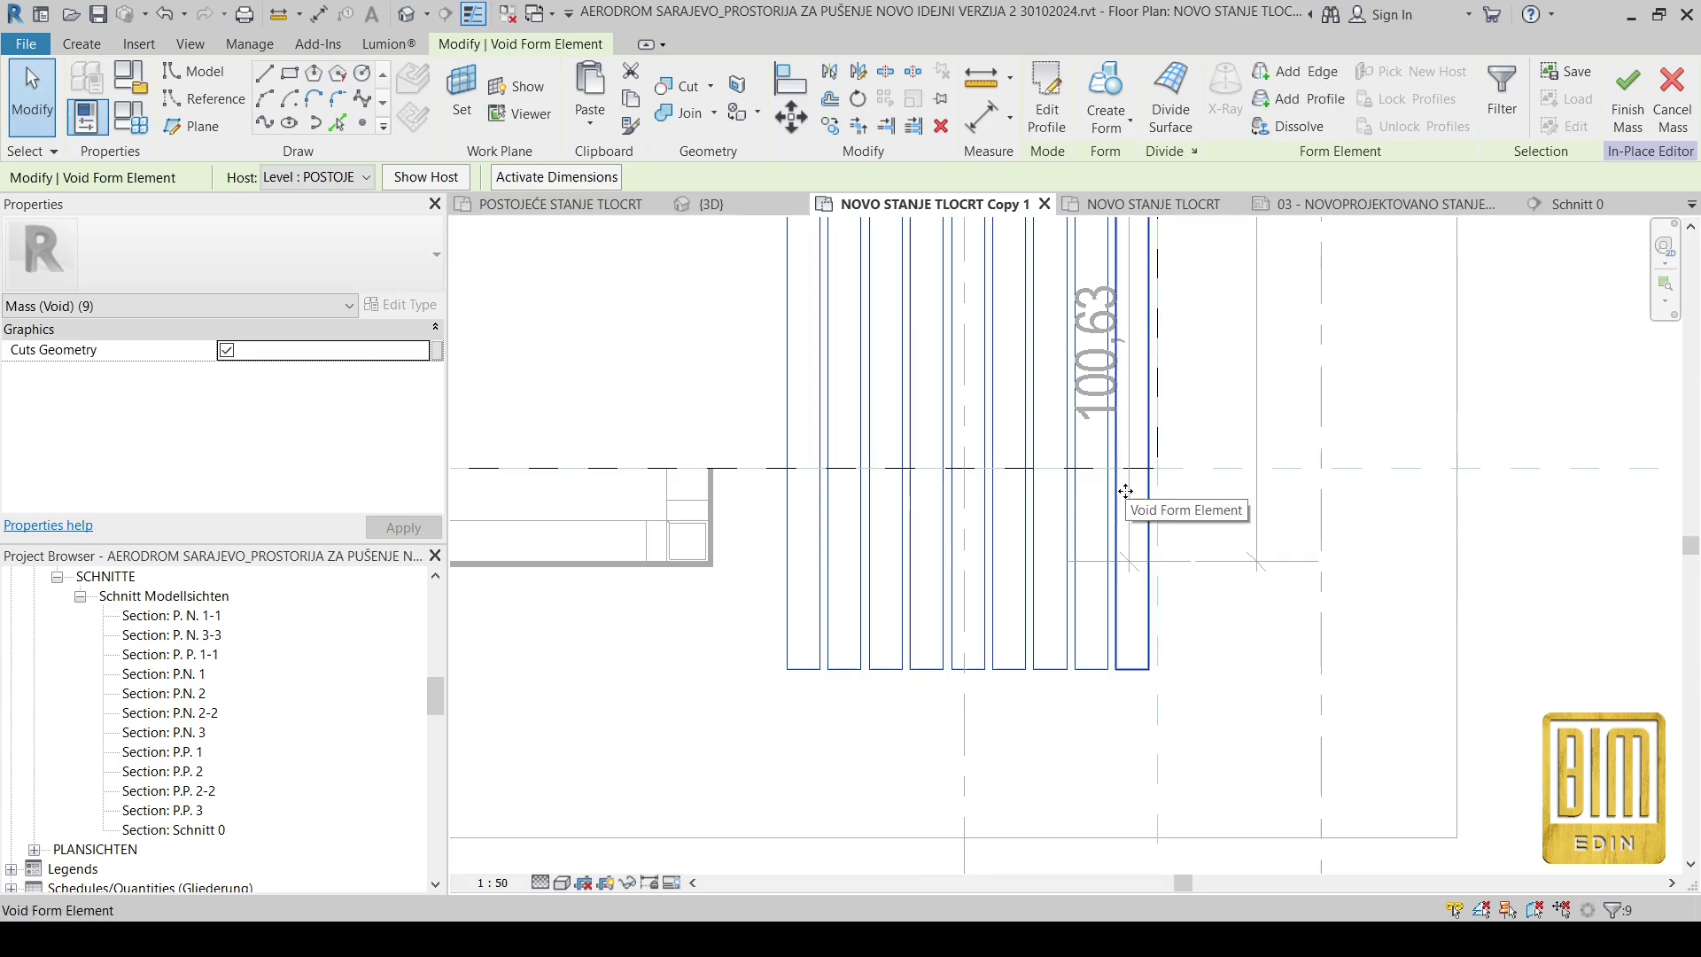
pyautogui.scroll(2, 1125, 492)
pyautogui.keyDown('shift'); pyautogui.click(1123, 487); pyautogui.keyUp('shift')
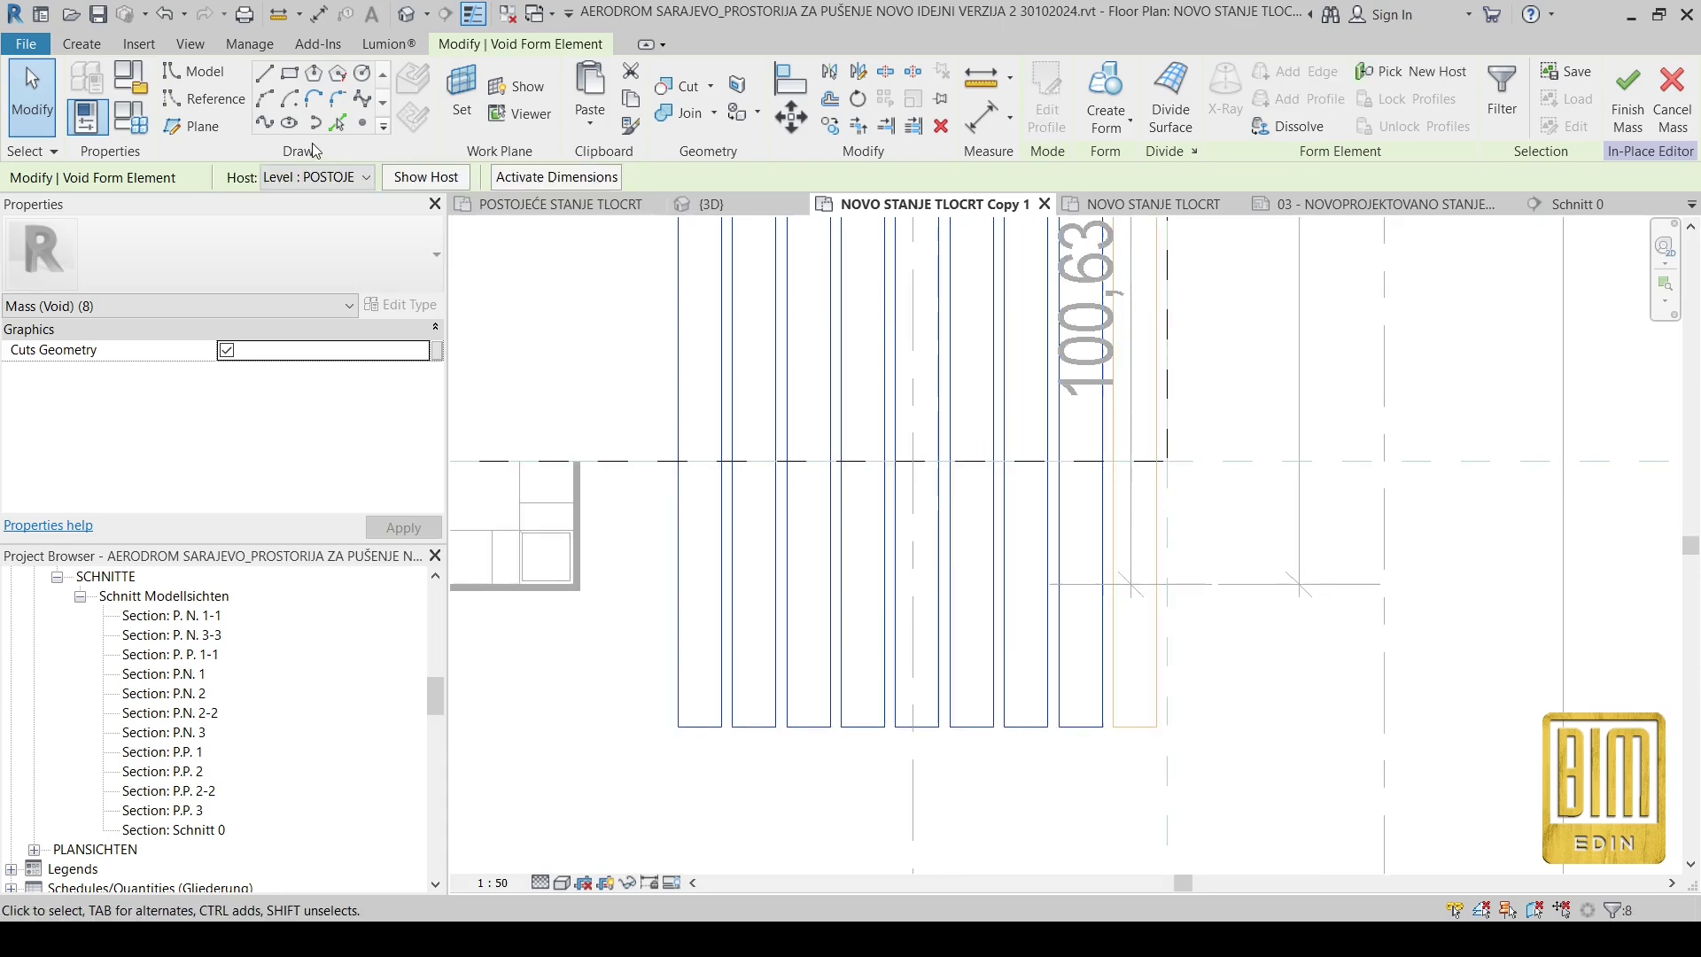
# Step: Copy the eight-void group leftward every 80 cm along the smoking room wall
pyautogui.click(829, 127)
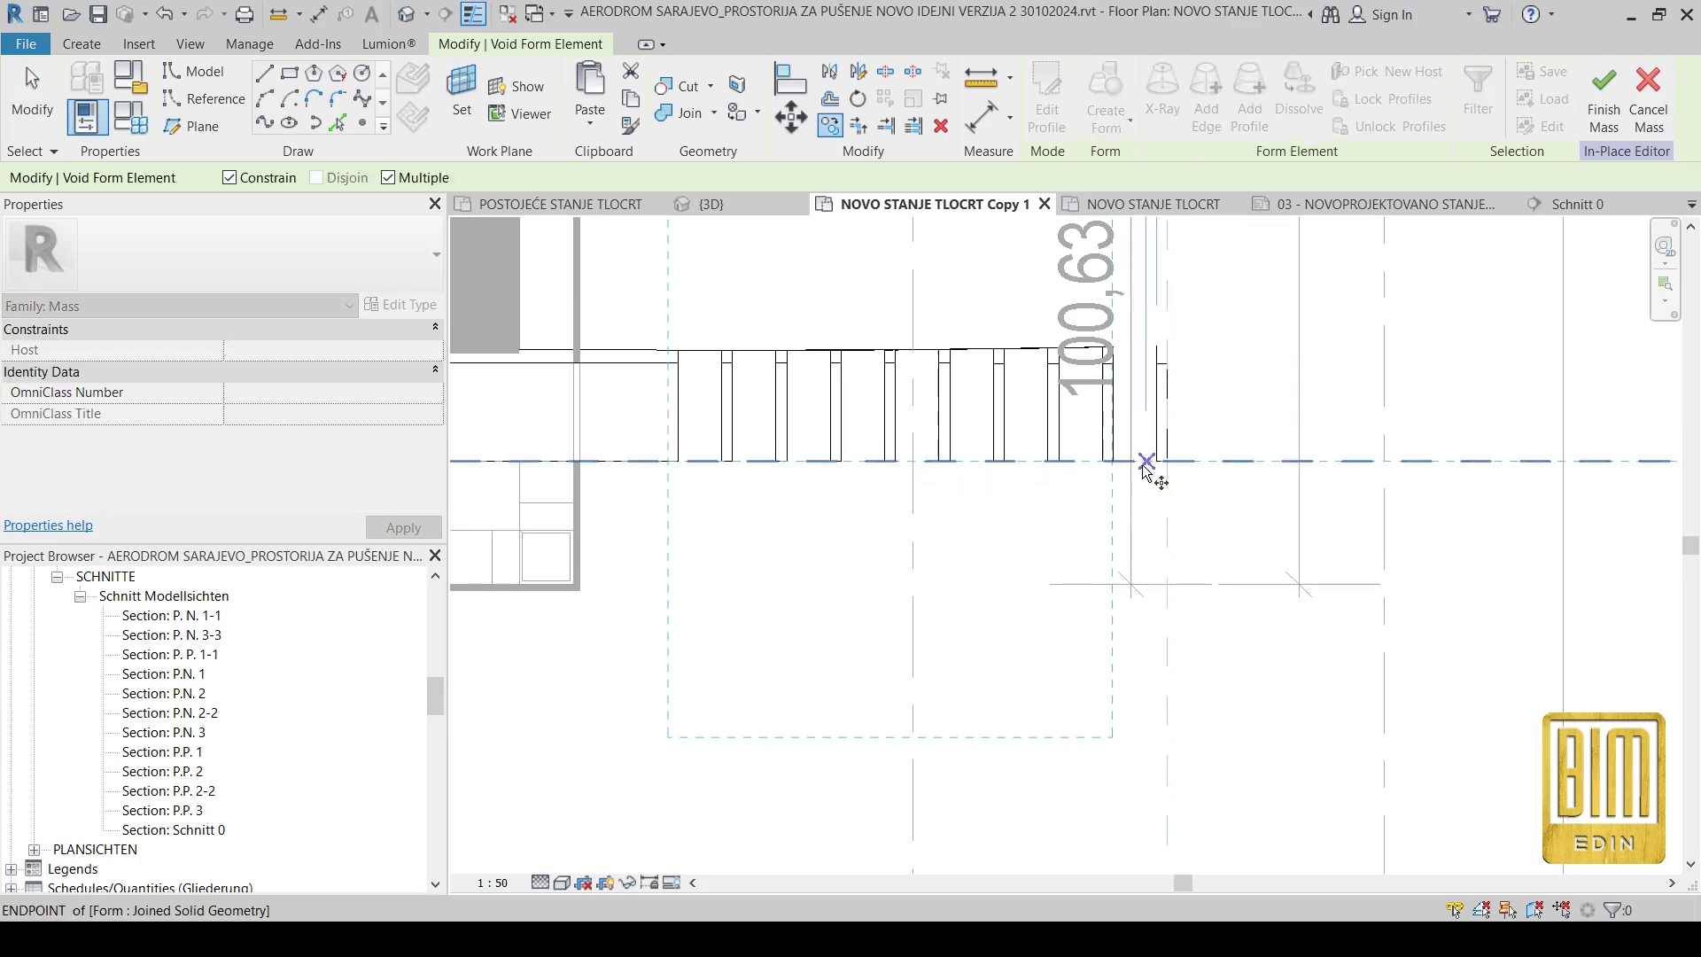
pyautogui.click(1113, 460)
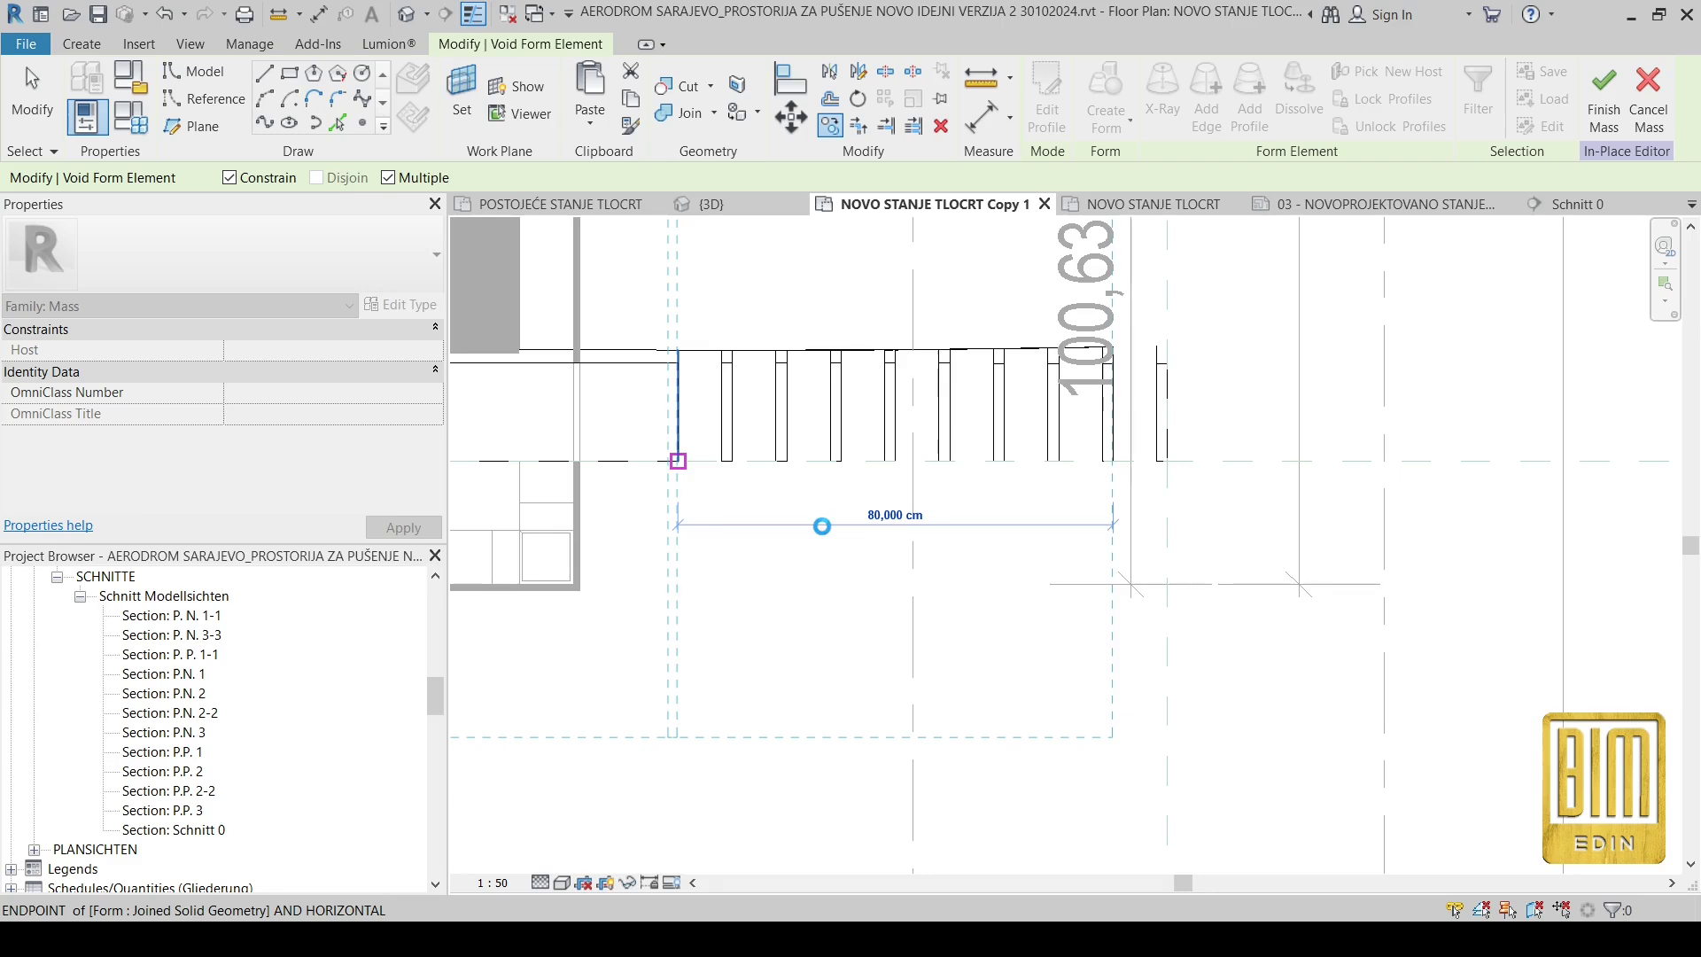
pyautogui.scroll(-1, 825, 531)
pyautogui.moveTo(835, 534); pyautogui.dragTo(1207, 508, button='middle')
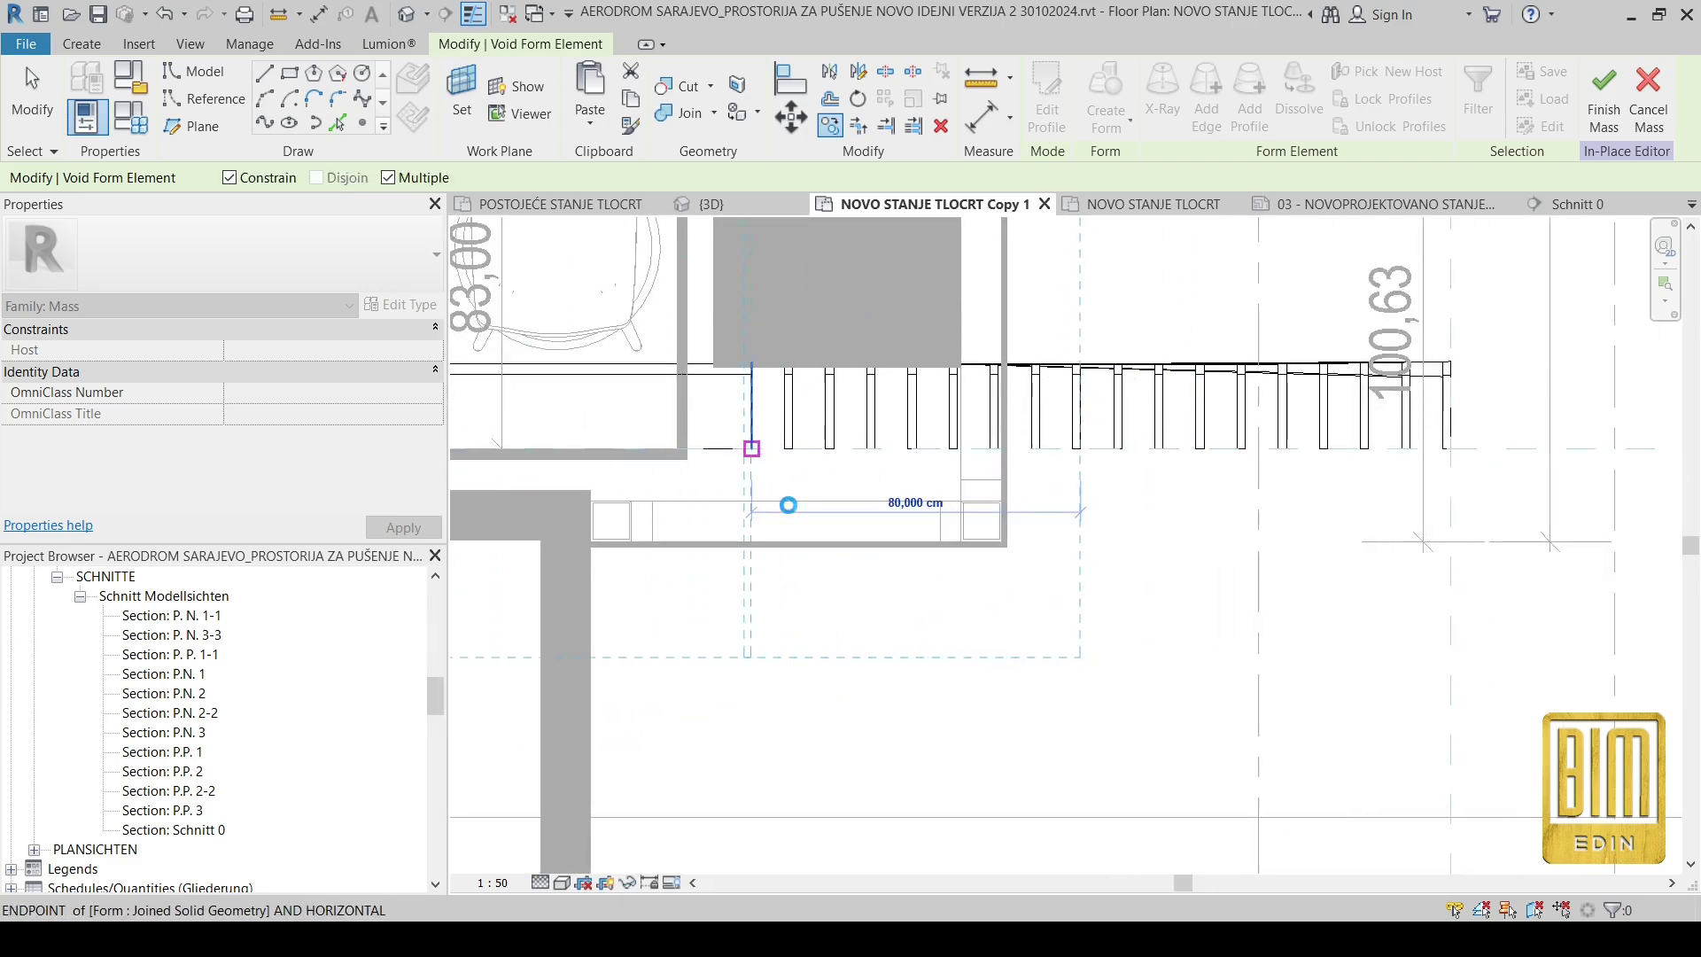
pyautogui.moveTo(789, 508); pyautogui.dragTo(1223, 499, button='middle')
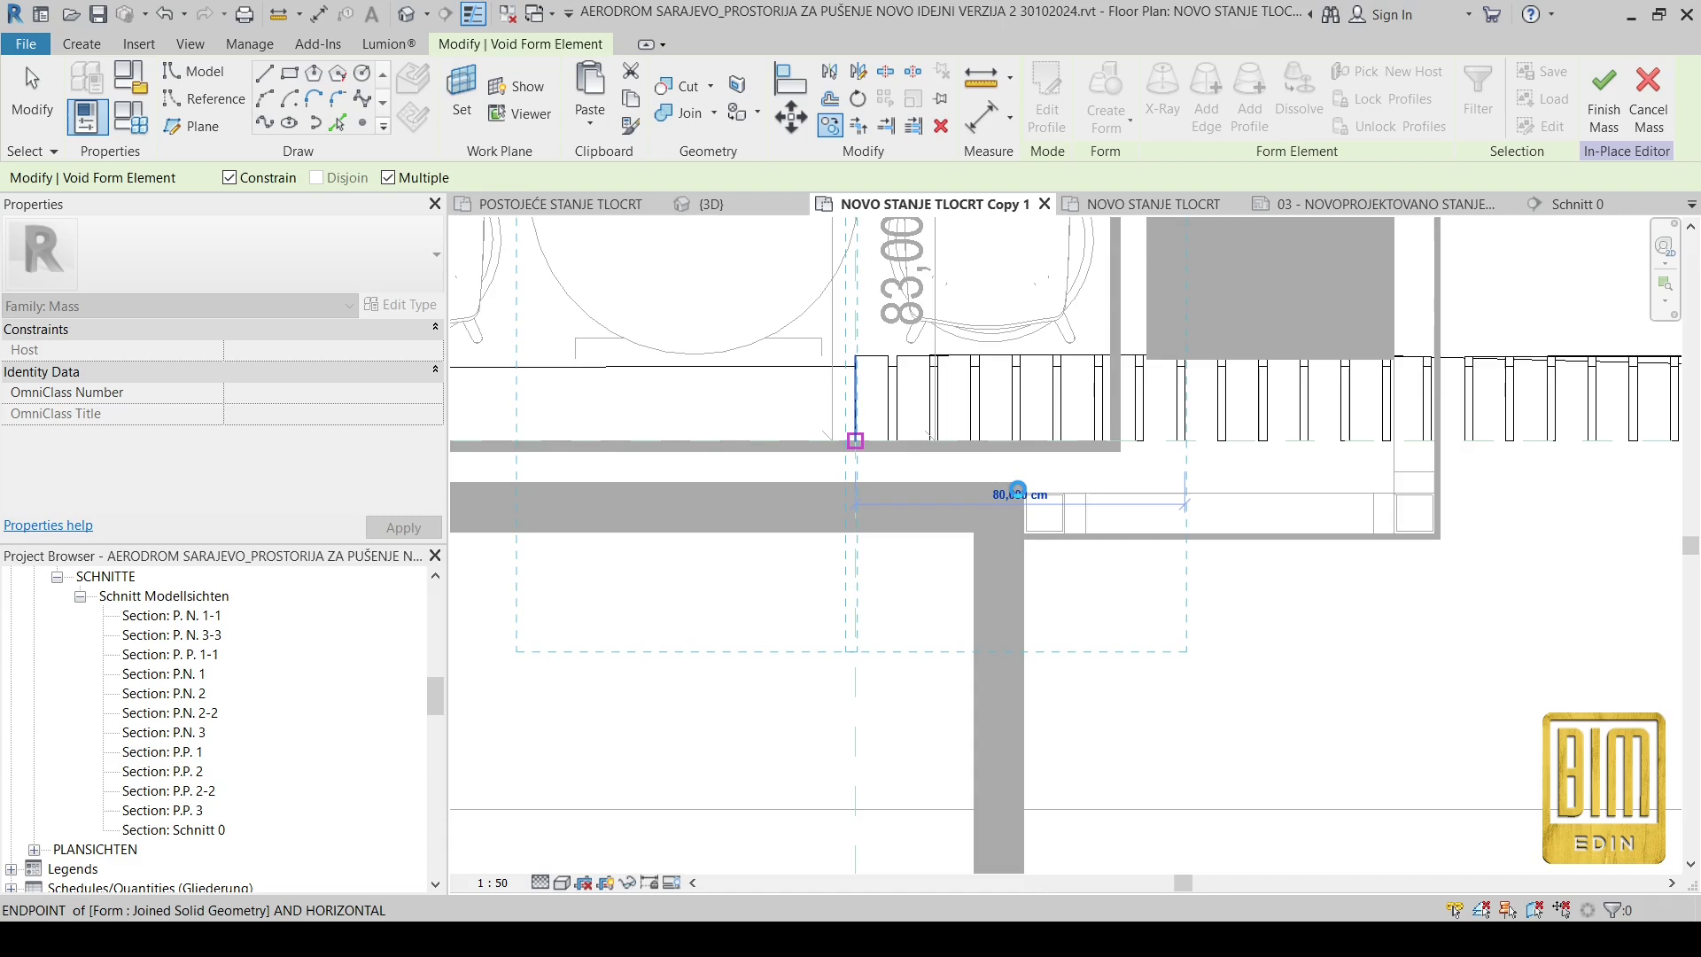
pyautogui.moveTo(1017, 489); pyautogui.dragTo(1311, 496, button='middle')
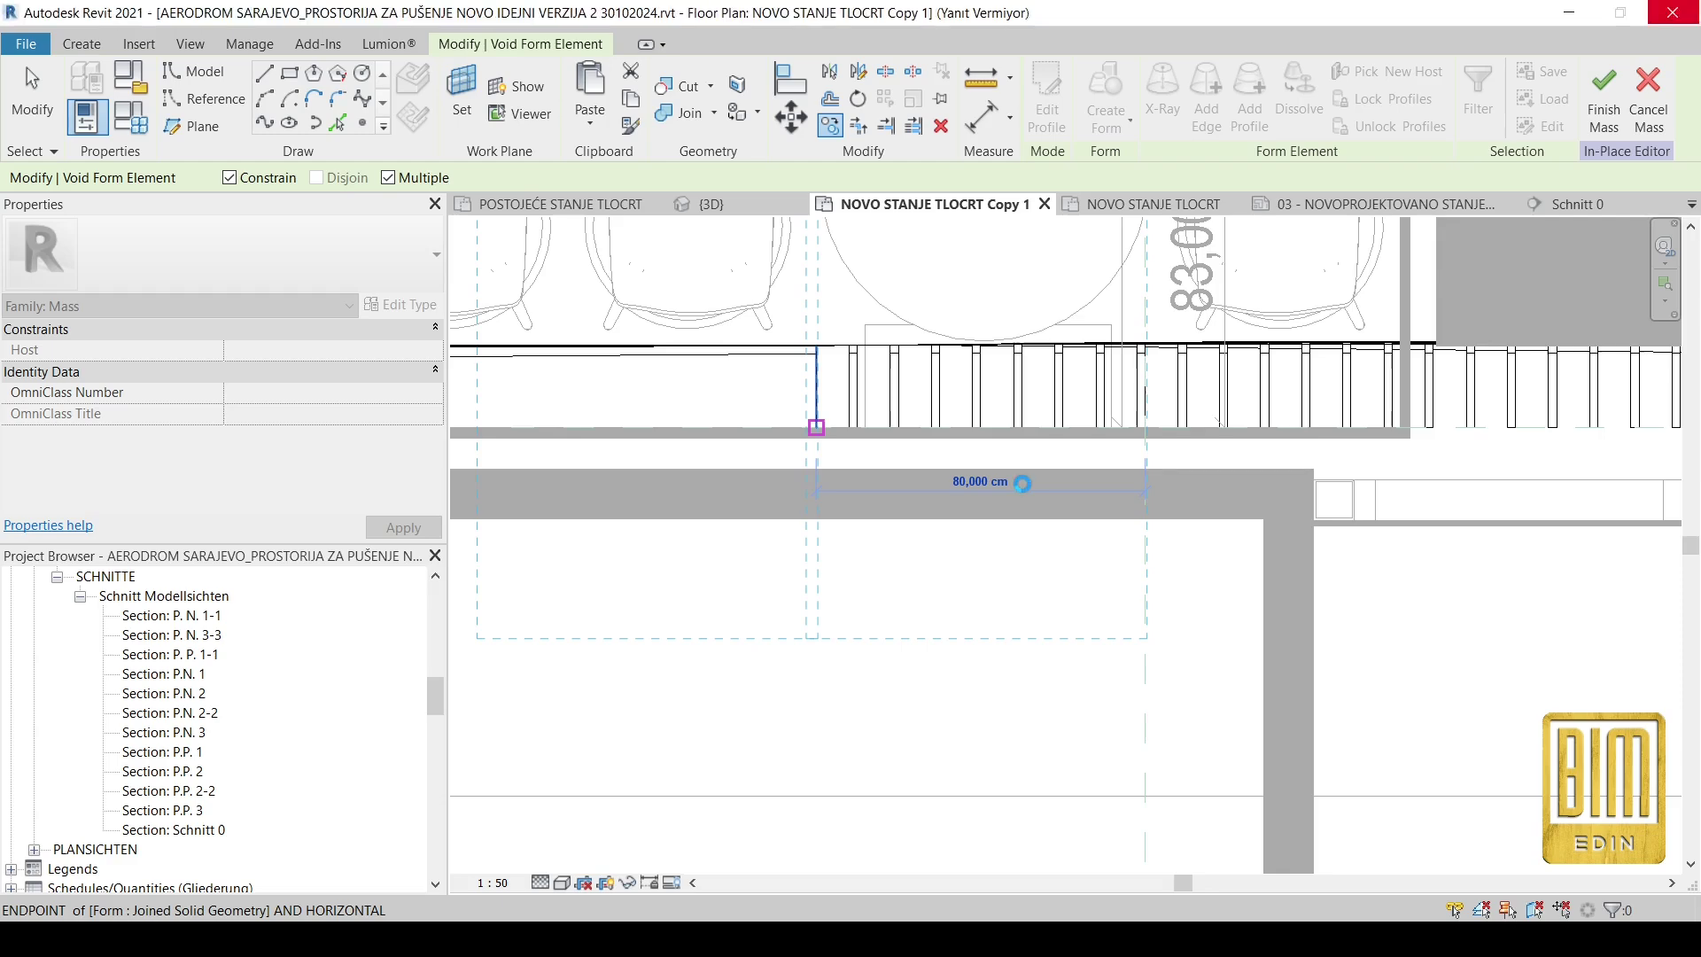
pyautogui.scroll(-6, 1022, 484)
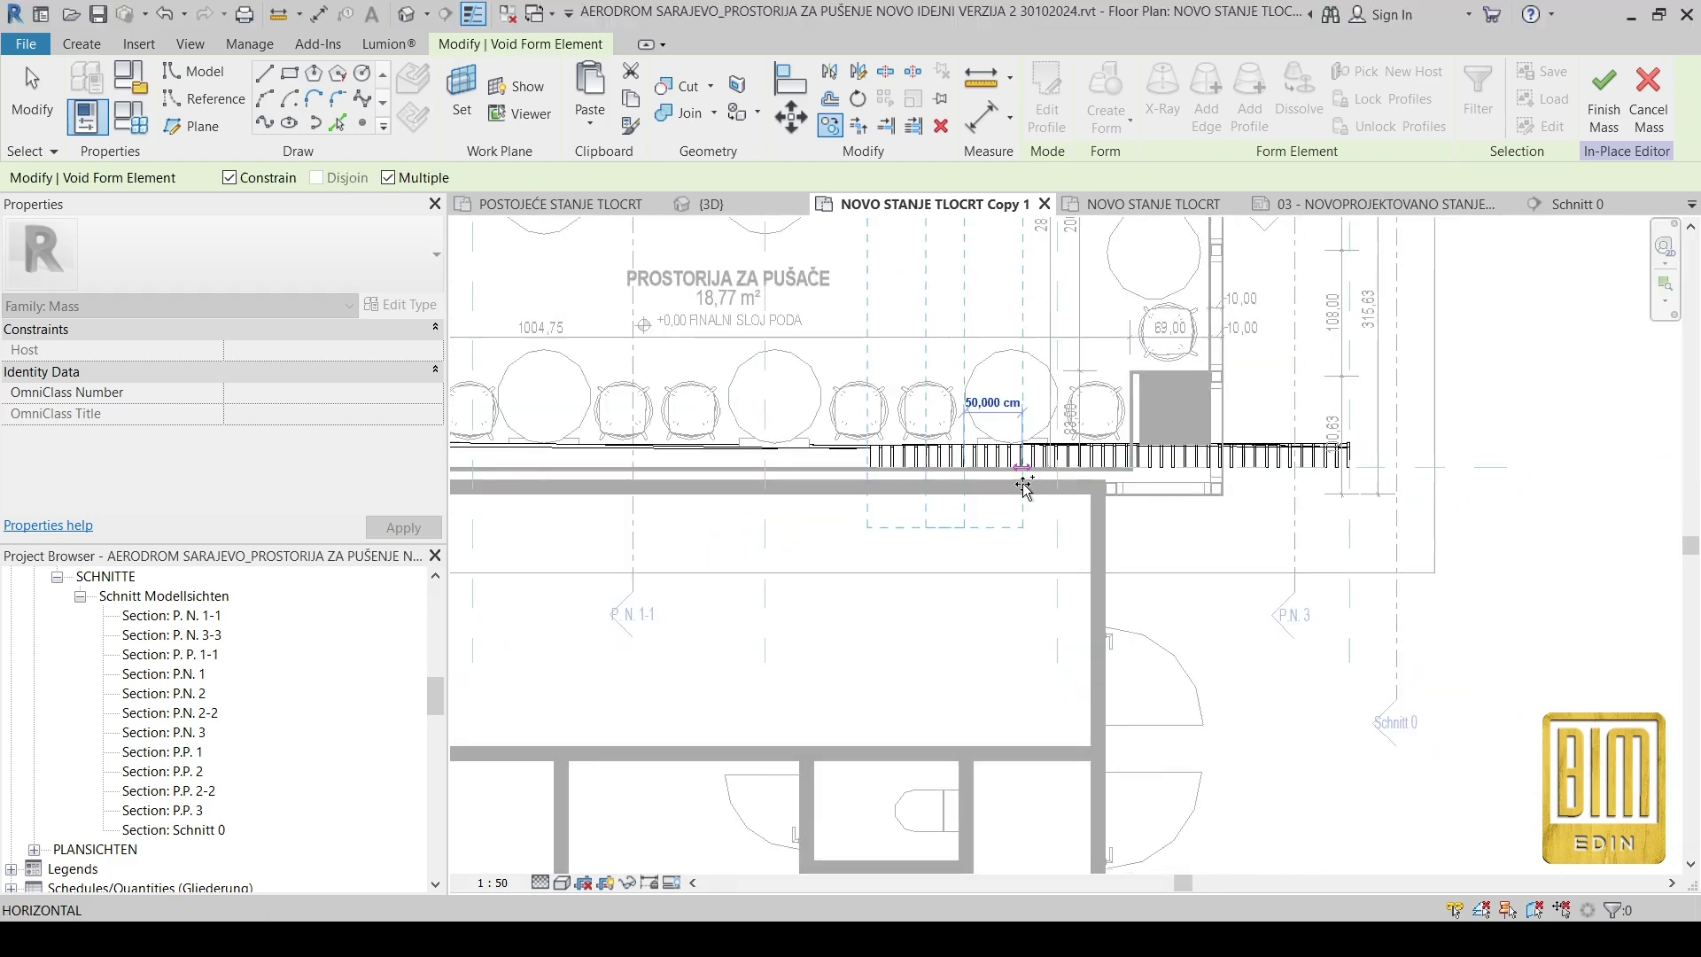
pyautogui.click(32, 97)
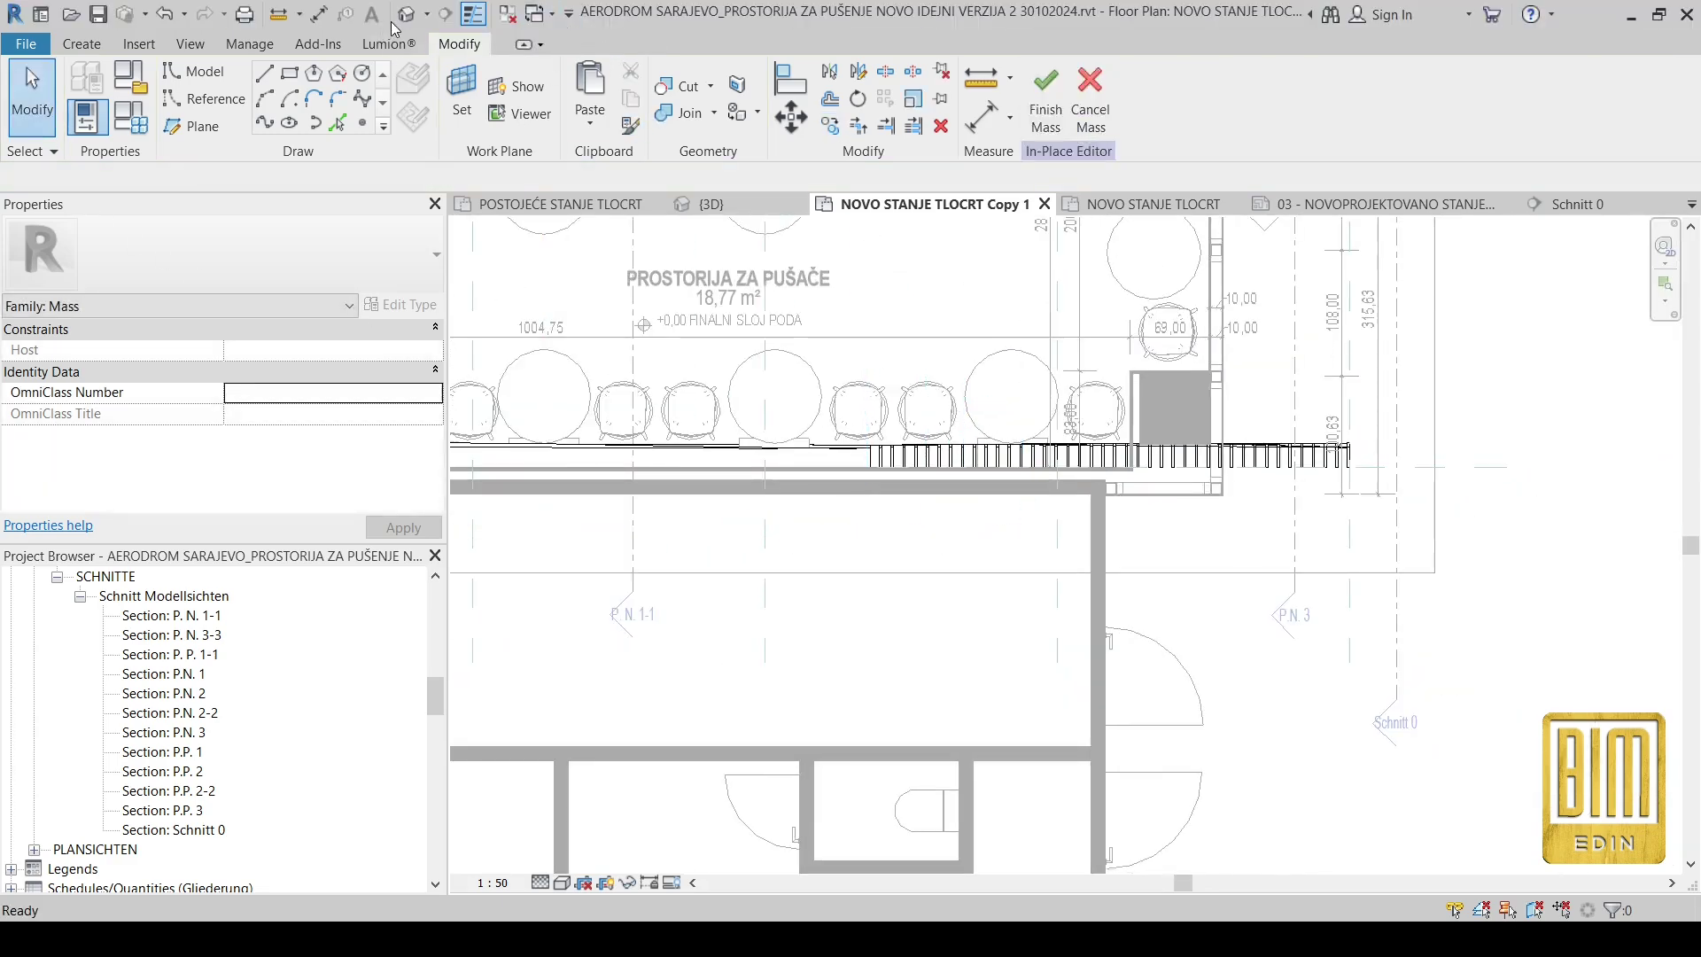
pyautogui.hotkey('ctrl', 'Tab')
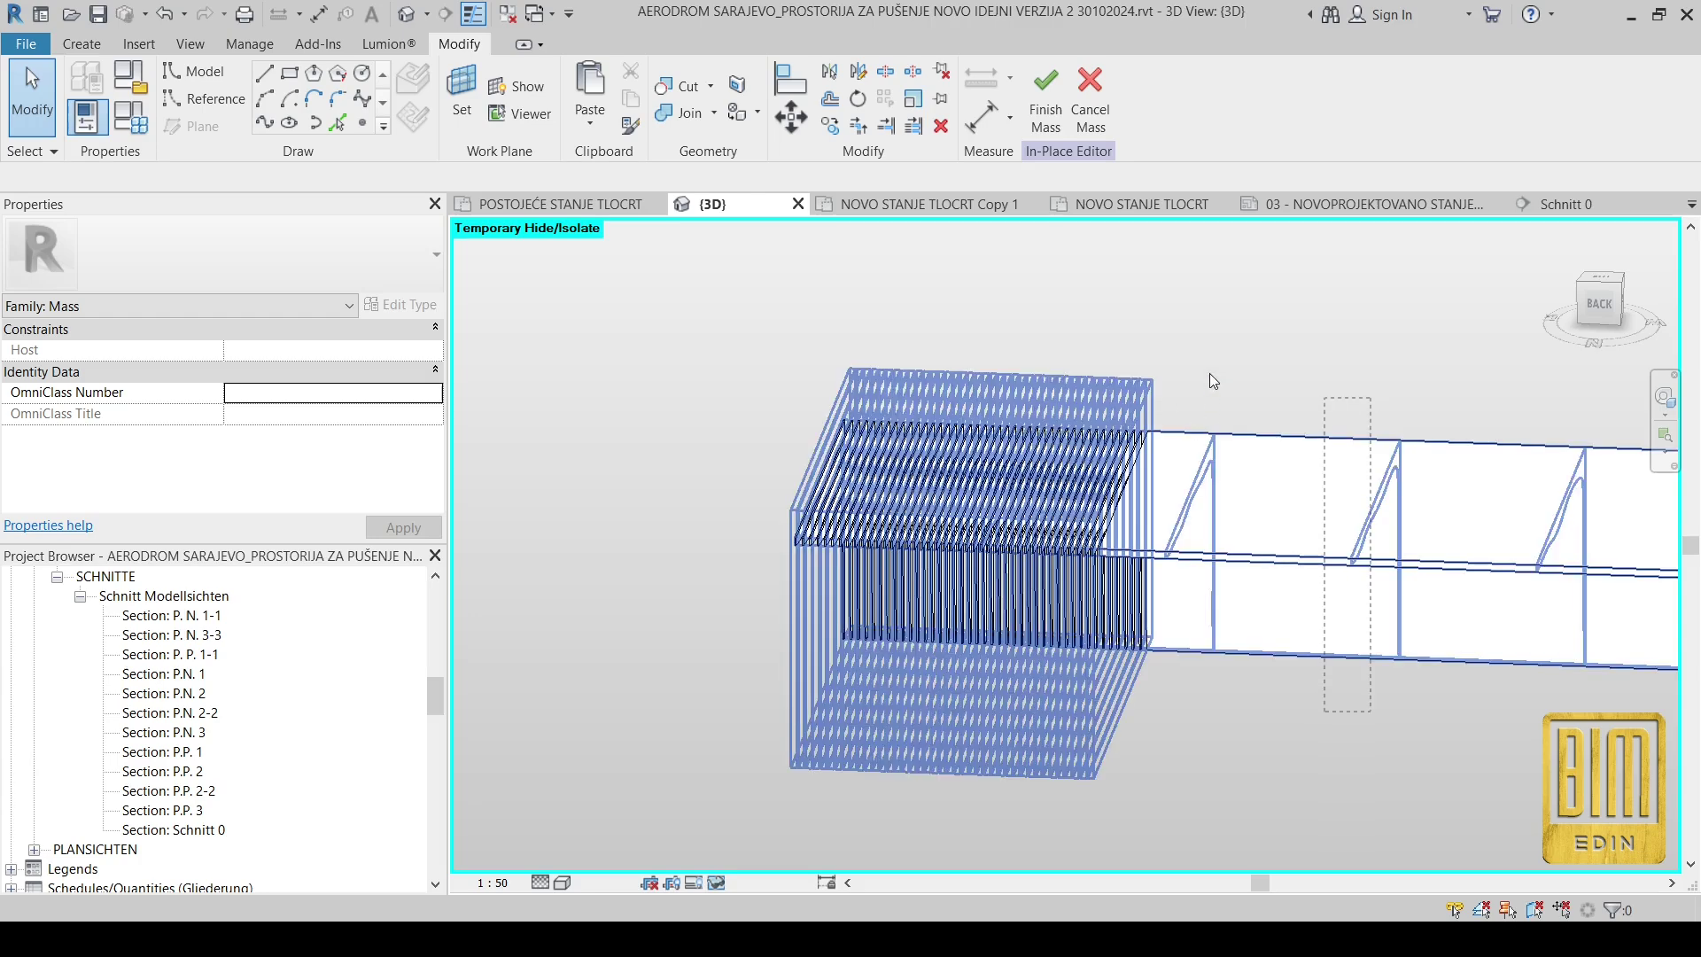
# Step: Select the arrayed void strips, excluding the last strip, in the floor plan
pyautogui.moveTo(1225, 336); pyautogui.dragTo(781, 390)
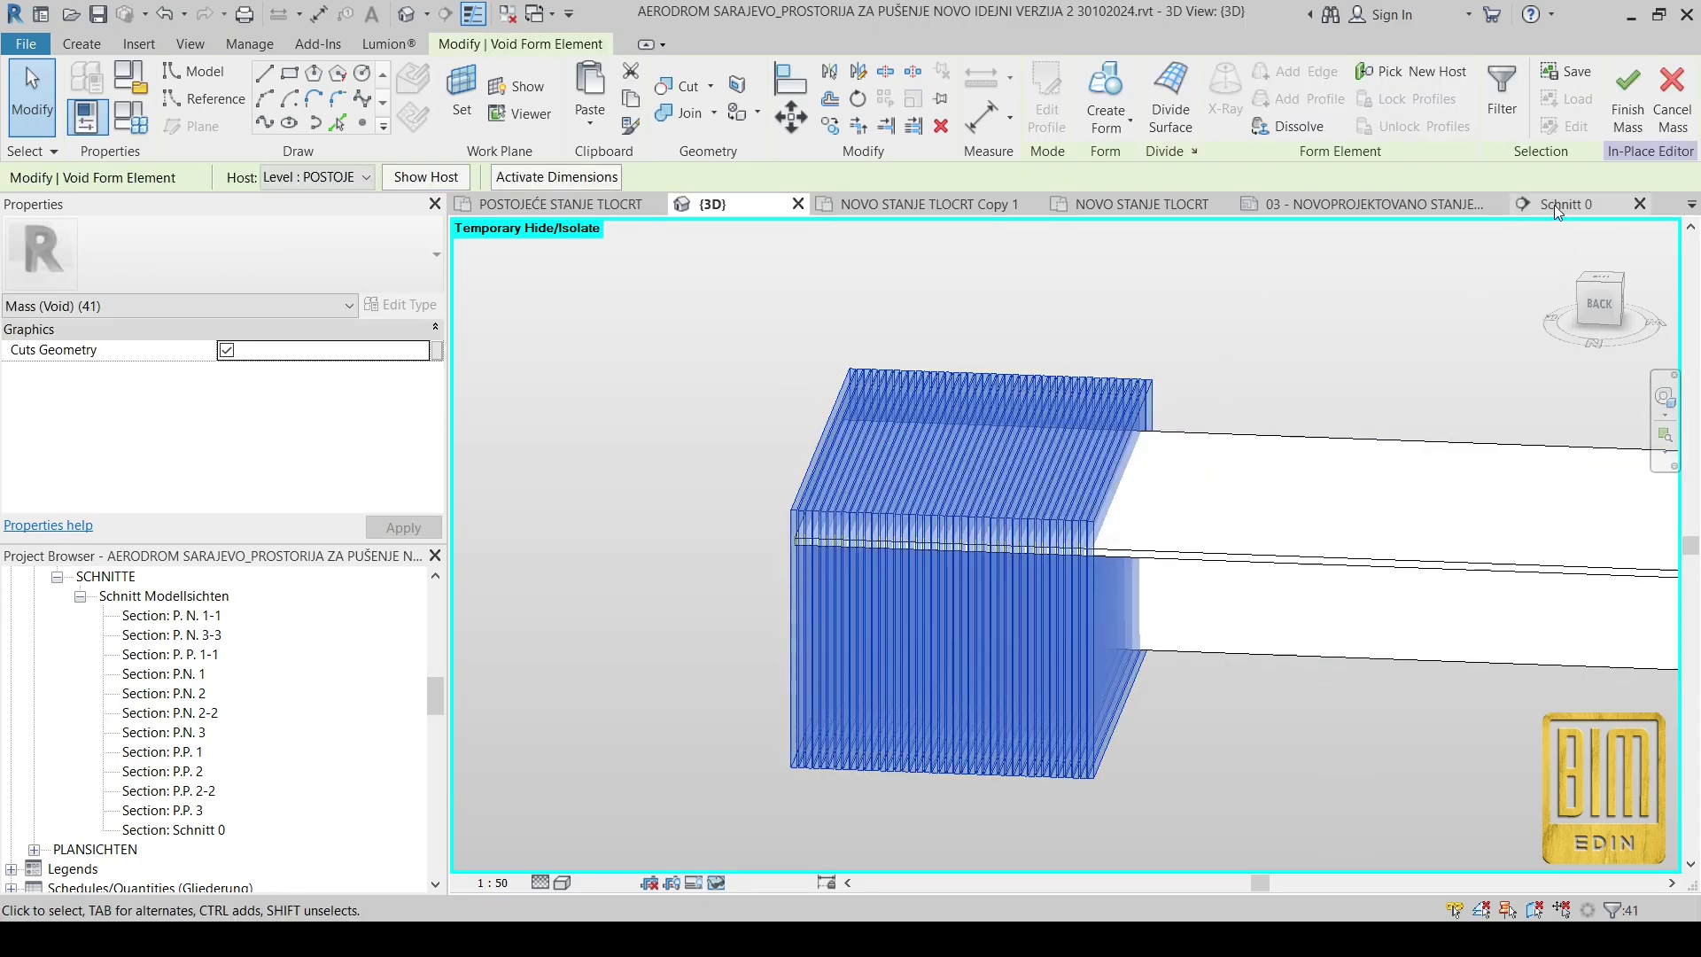
pyautogui.click(946, 205)
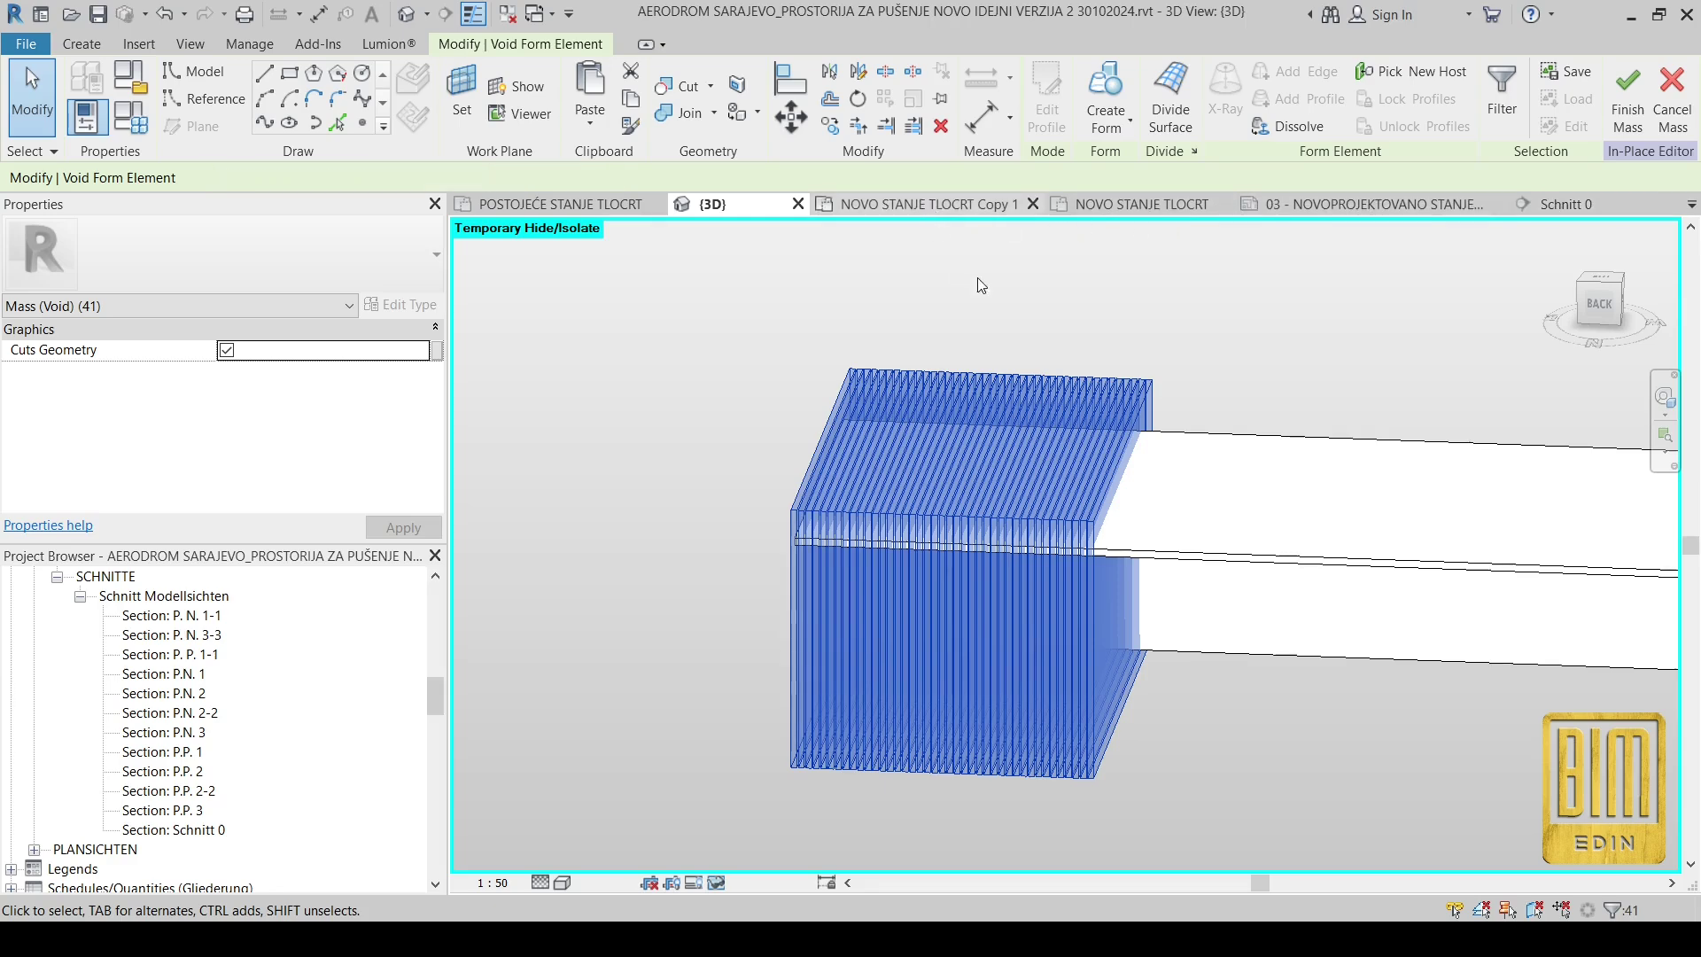
pyautogui.scroll(6, 1354, 560)
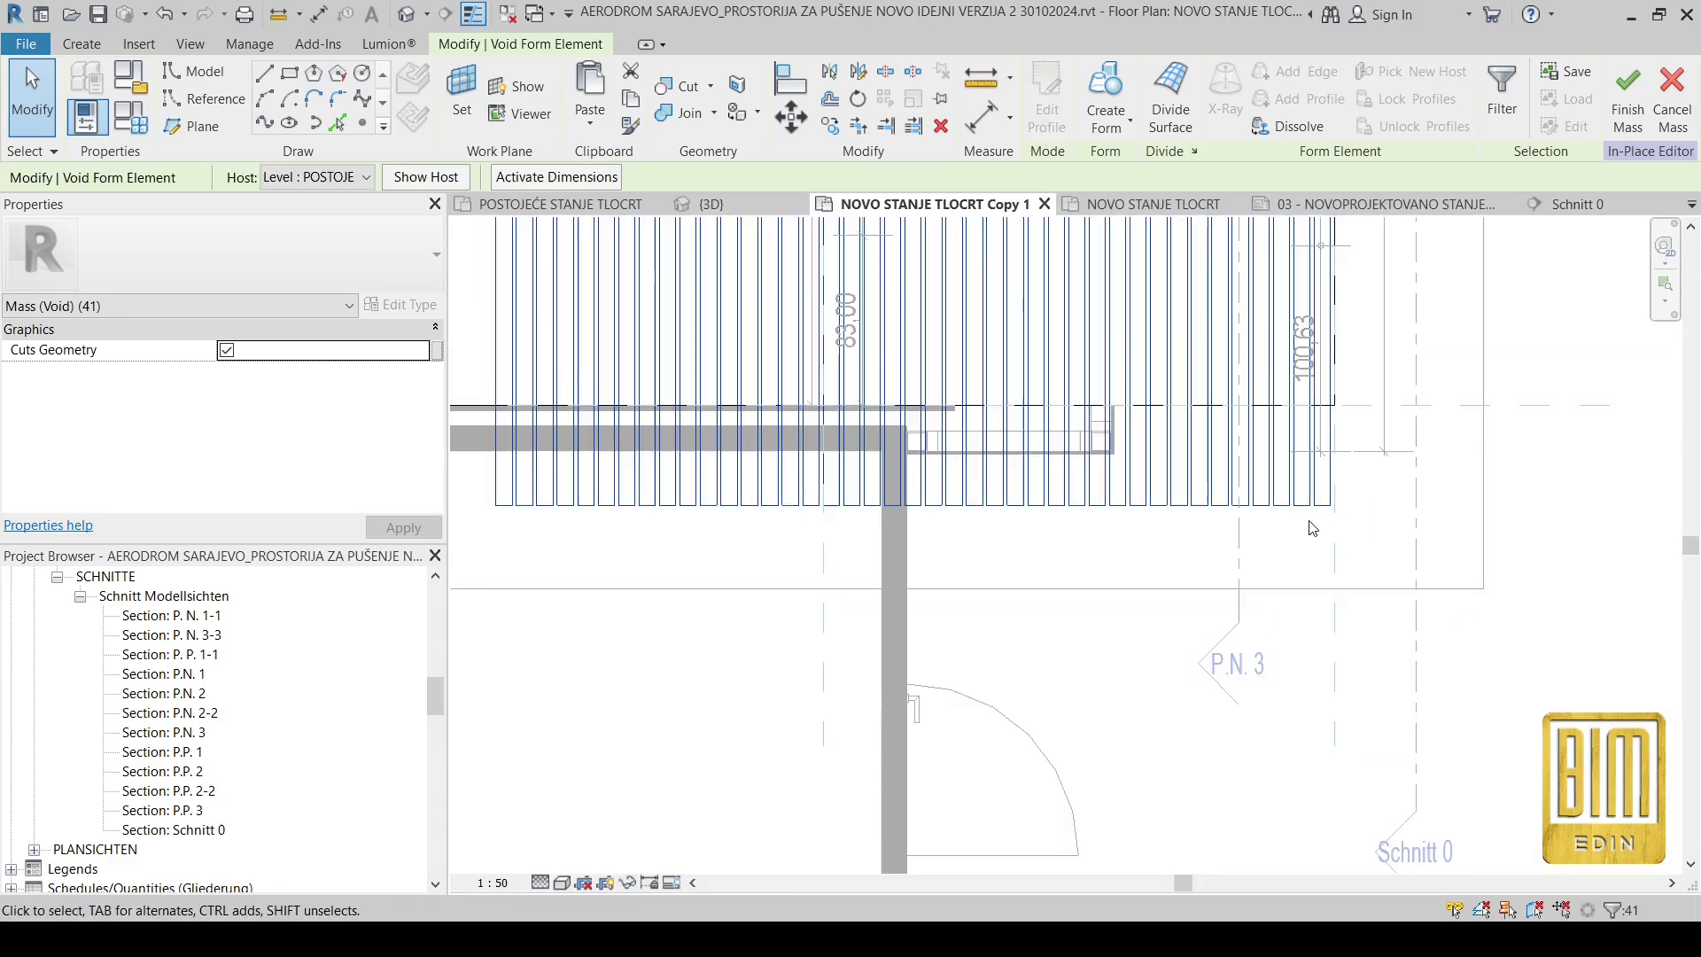
pyautogui.keyDown('shift'); pyautogui.moveTo(1320, 475); pyautogui.dragTo(1311, 459); pyautogui.keyUp('shift')
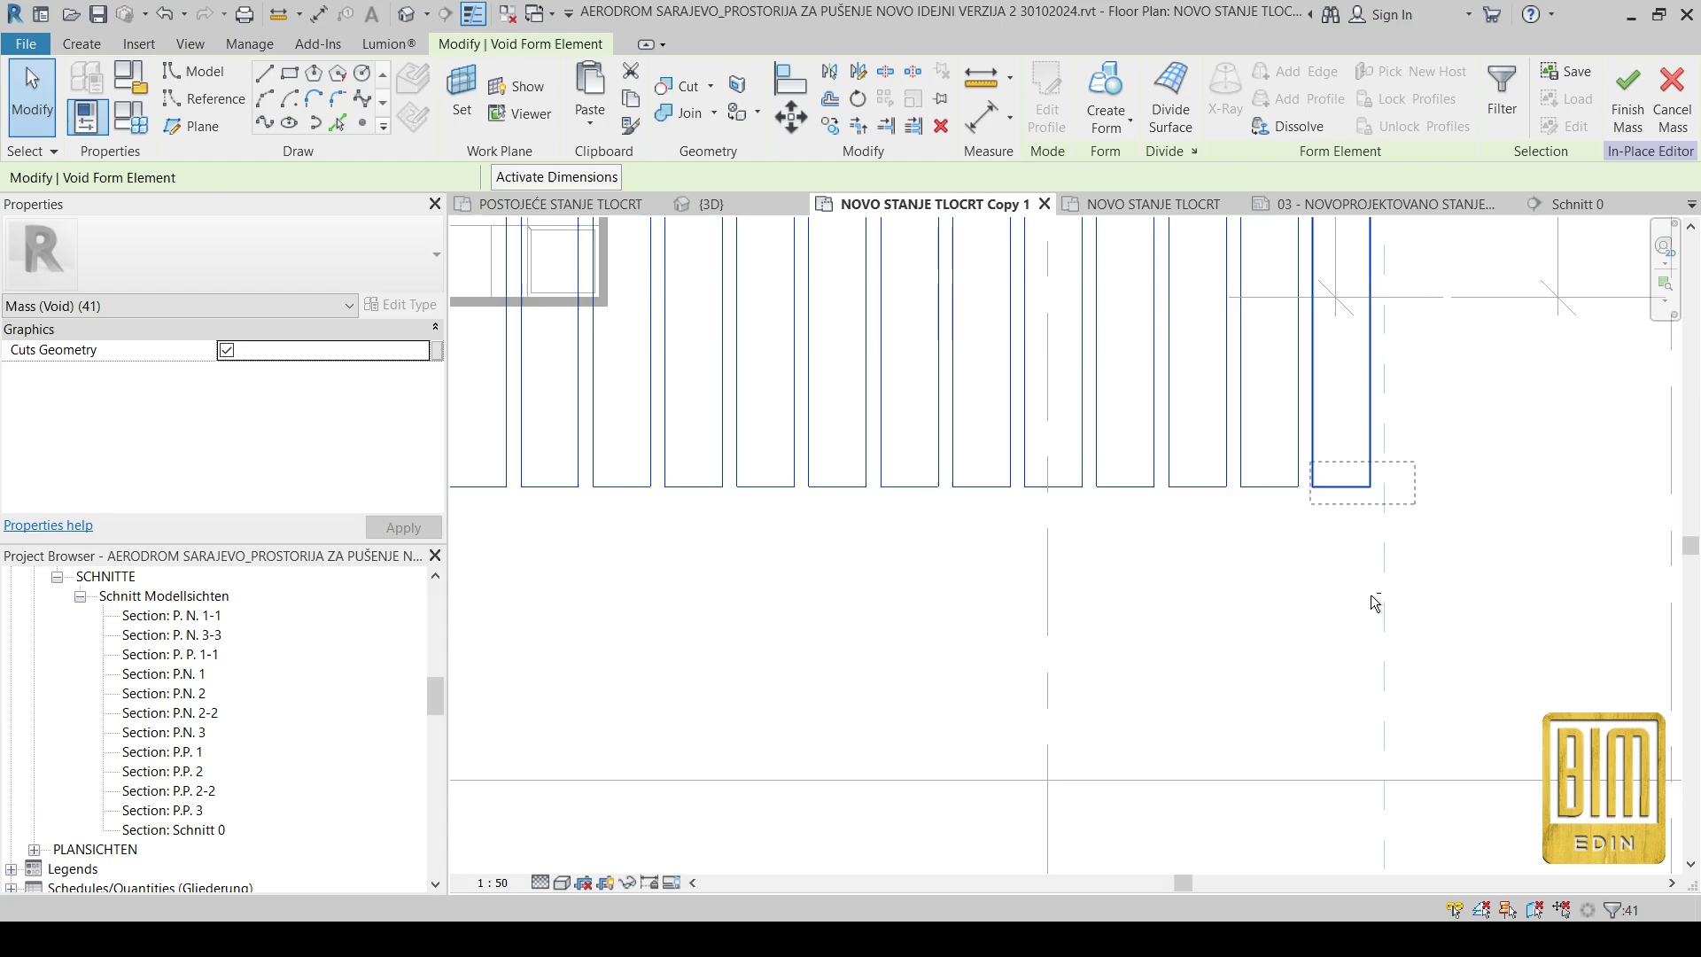
pyautogui.scroll(-7, 1370, 596)
pyautogui.scroll(6, 1373, 604)
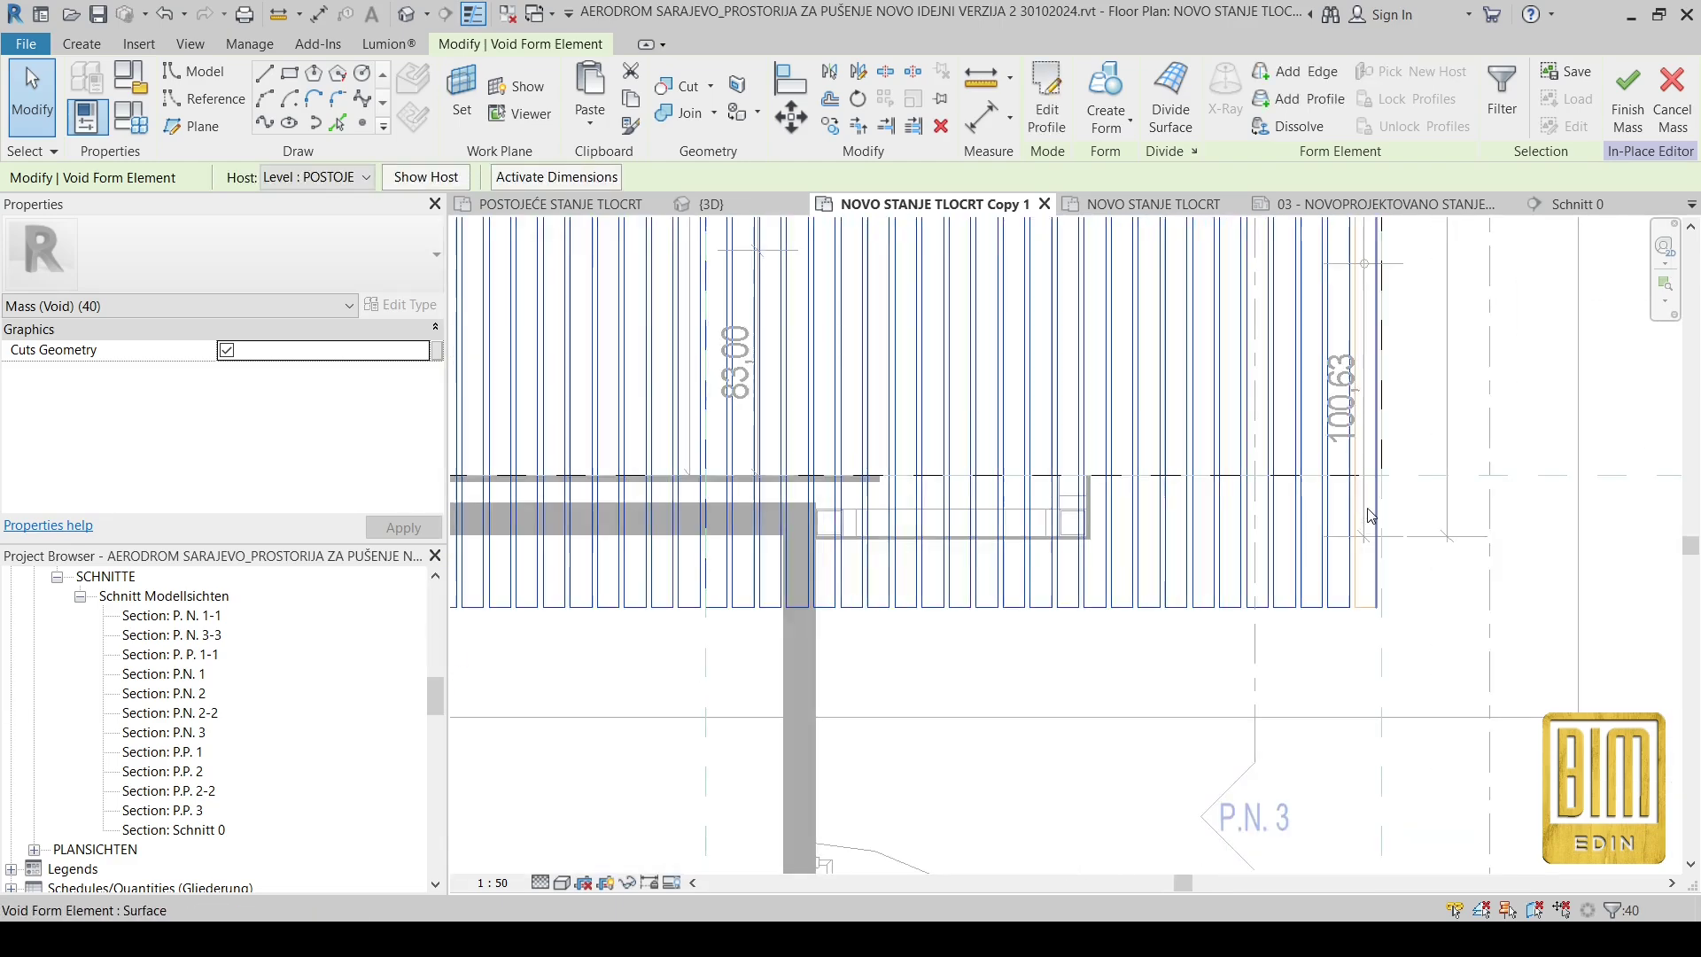
# Step: Copy the strips from a strip endpoint, placing the first copy further along the wall
pyautogui.click(836, 129)
pyautogui.click(1335, 423)
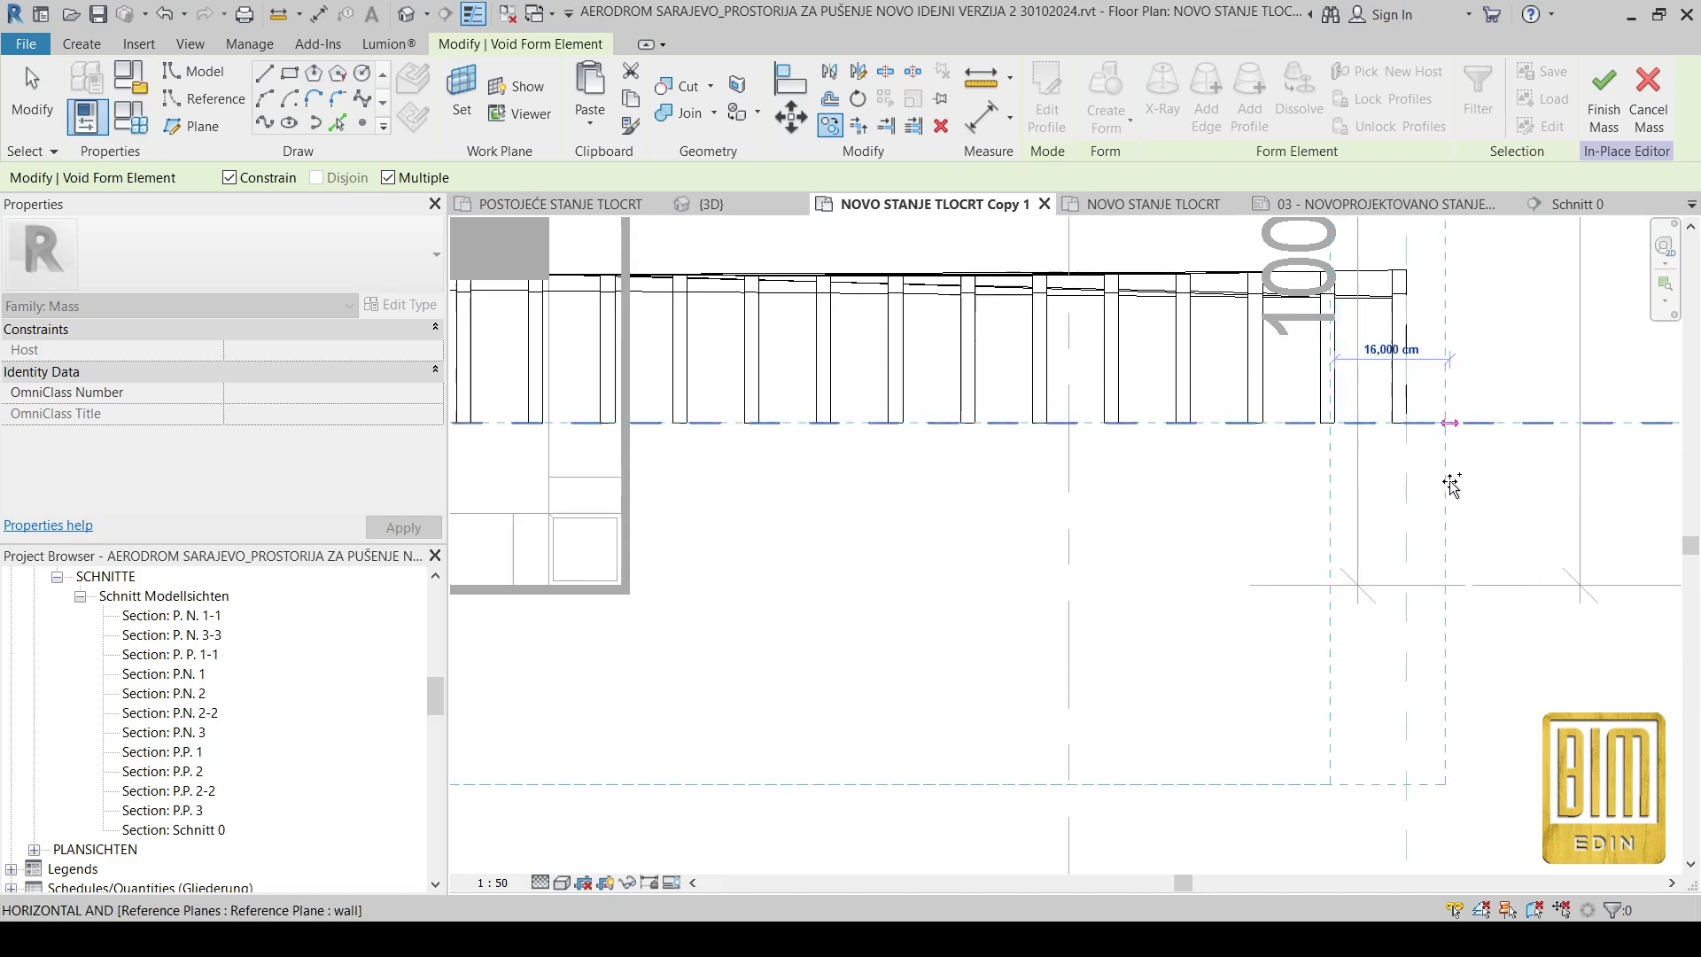
pyautogui.scroll(-4, 1453, 485)
pyautogui.scroll(4, 640, 470)
pyautogui.click(788, 468)
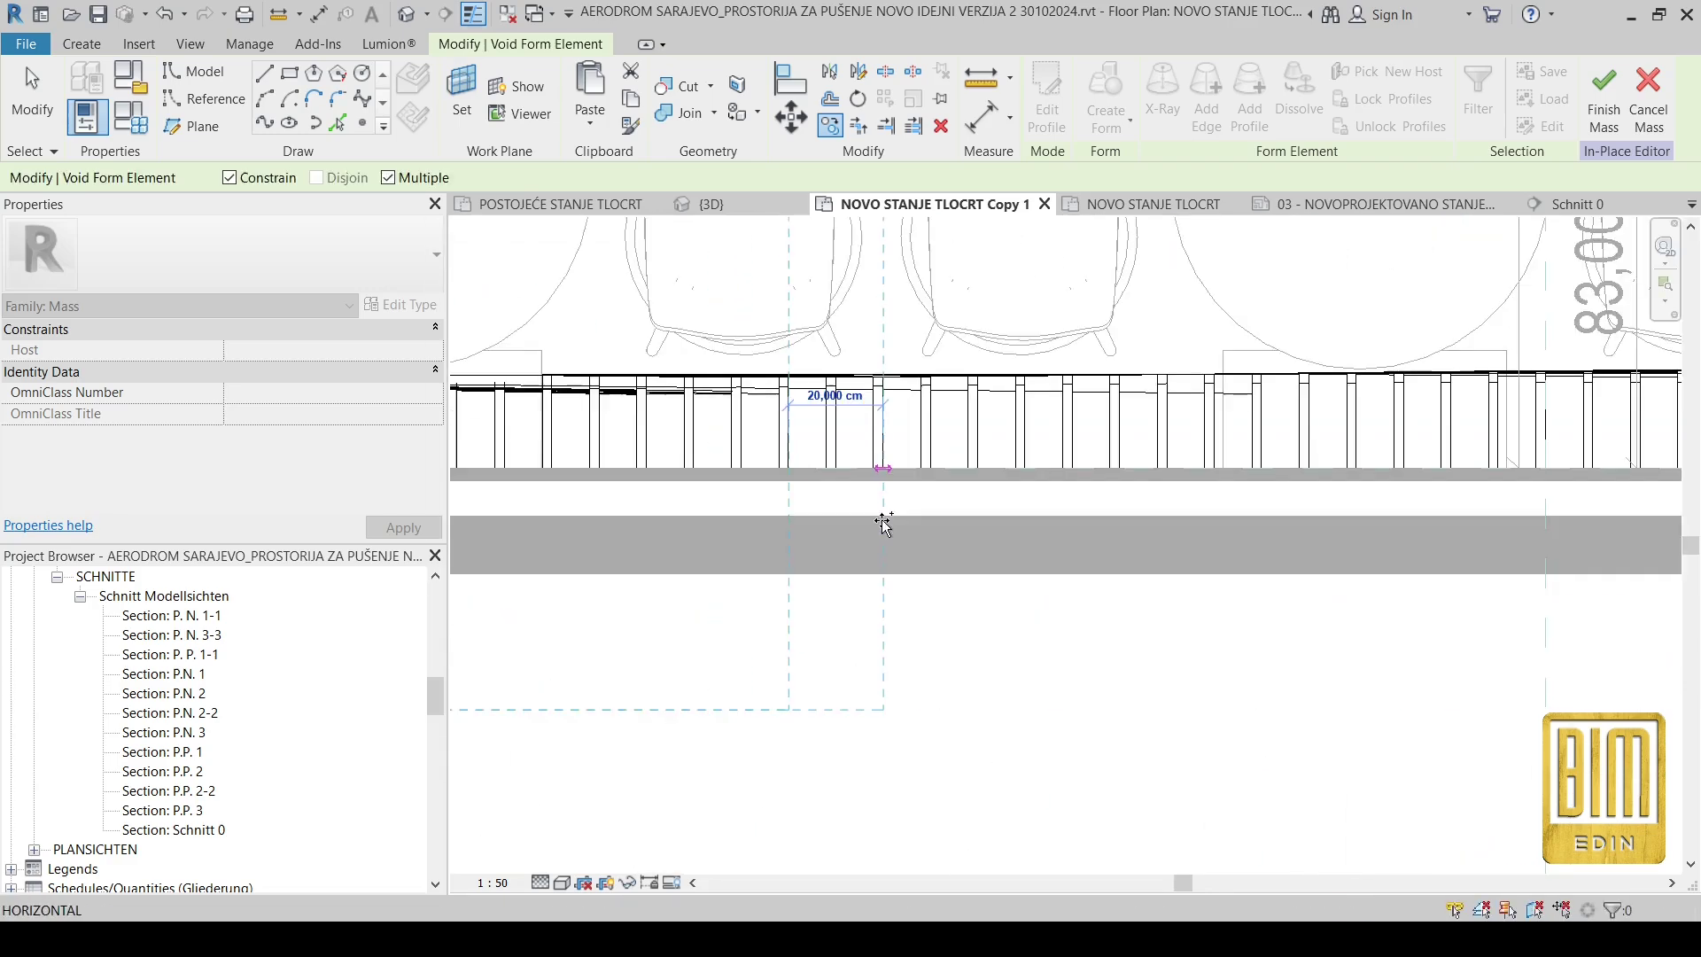
pyautogui.scroll(-9, 883, 523)
pyautogui.moveTo(884, 523); pyautogui.dragTo(1382, 449, button='middle')
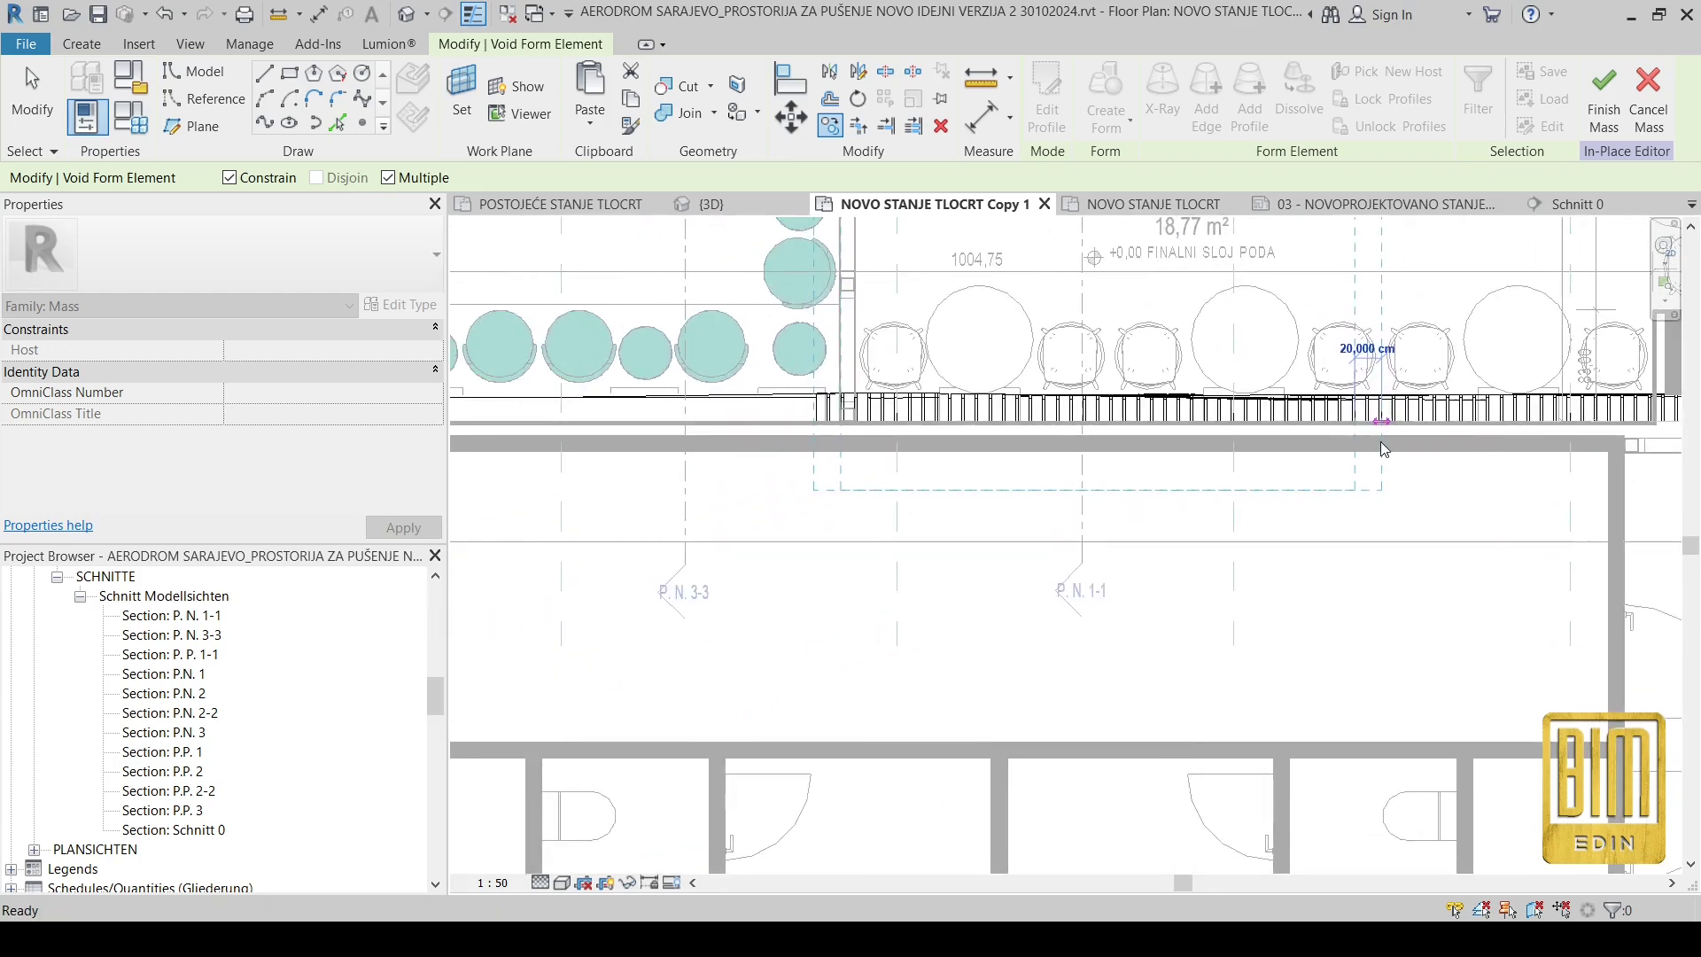
pyautogui.scroll(-1, 1382, 448)
pyautogui.scroll(5, 875, 436)
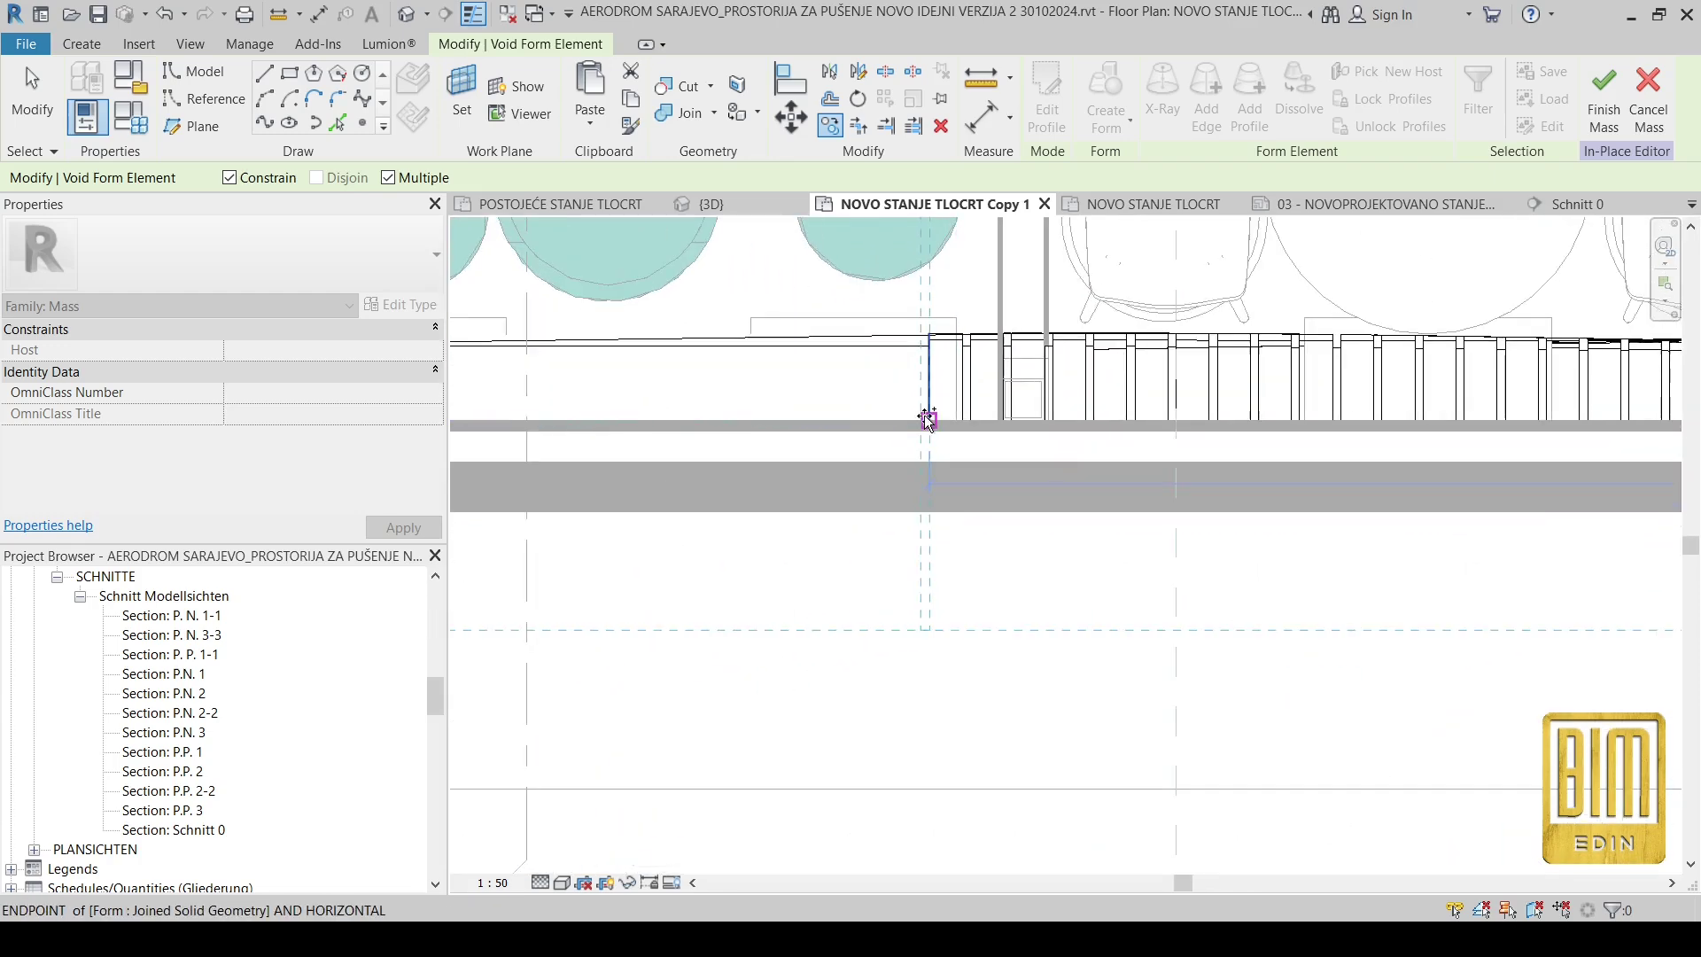
# Step: Place further copies up to the wall's end, then finish and clear the selection
pyautogui.click(927, 419)
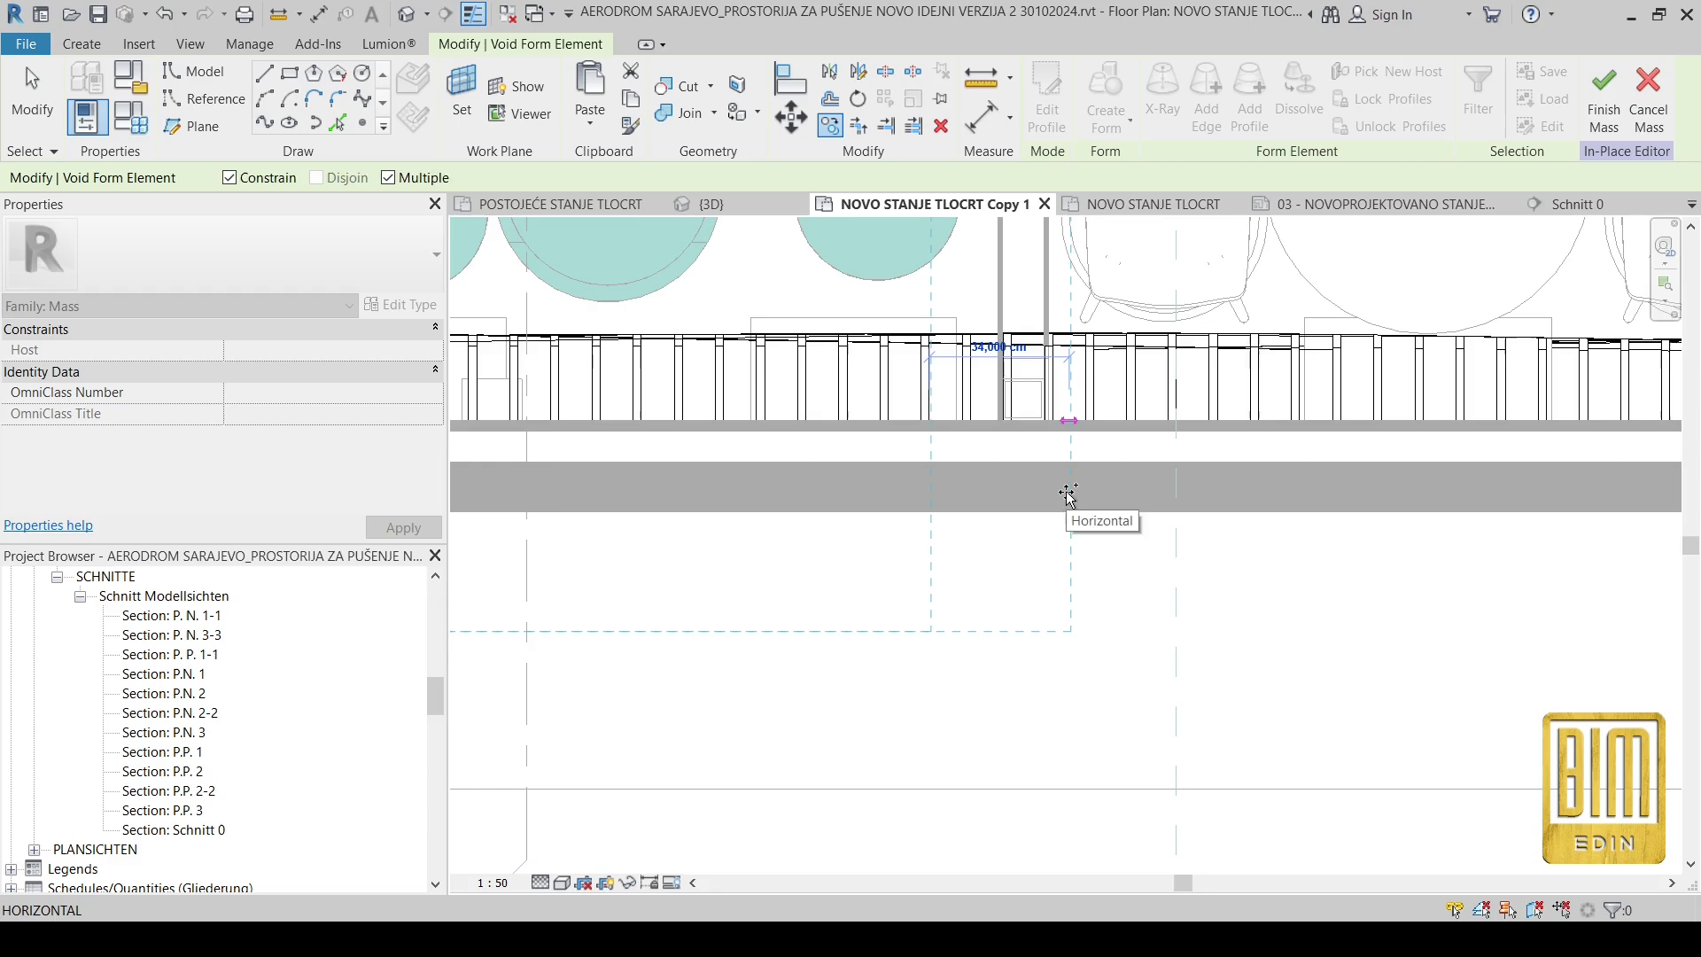
pyautogui.scroll(-5, 1067, 494)
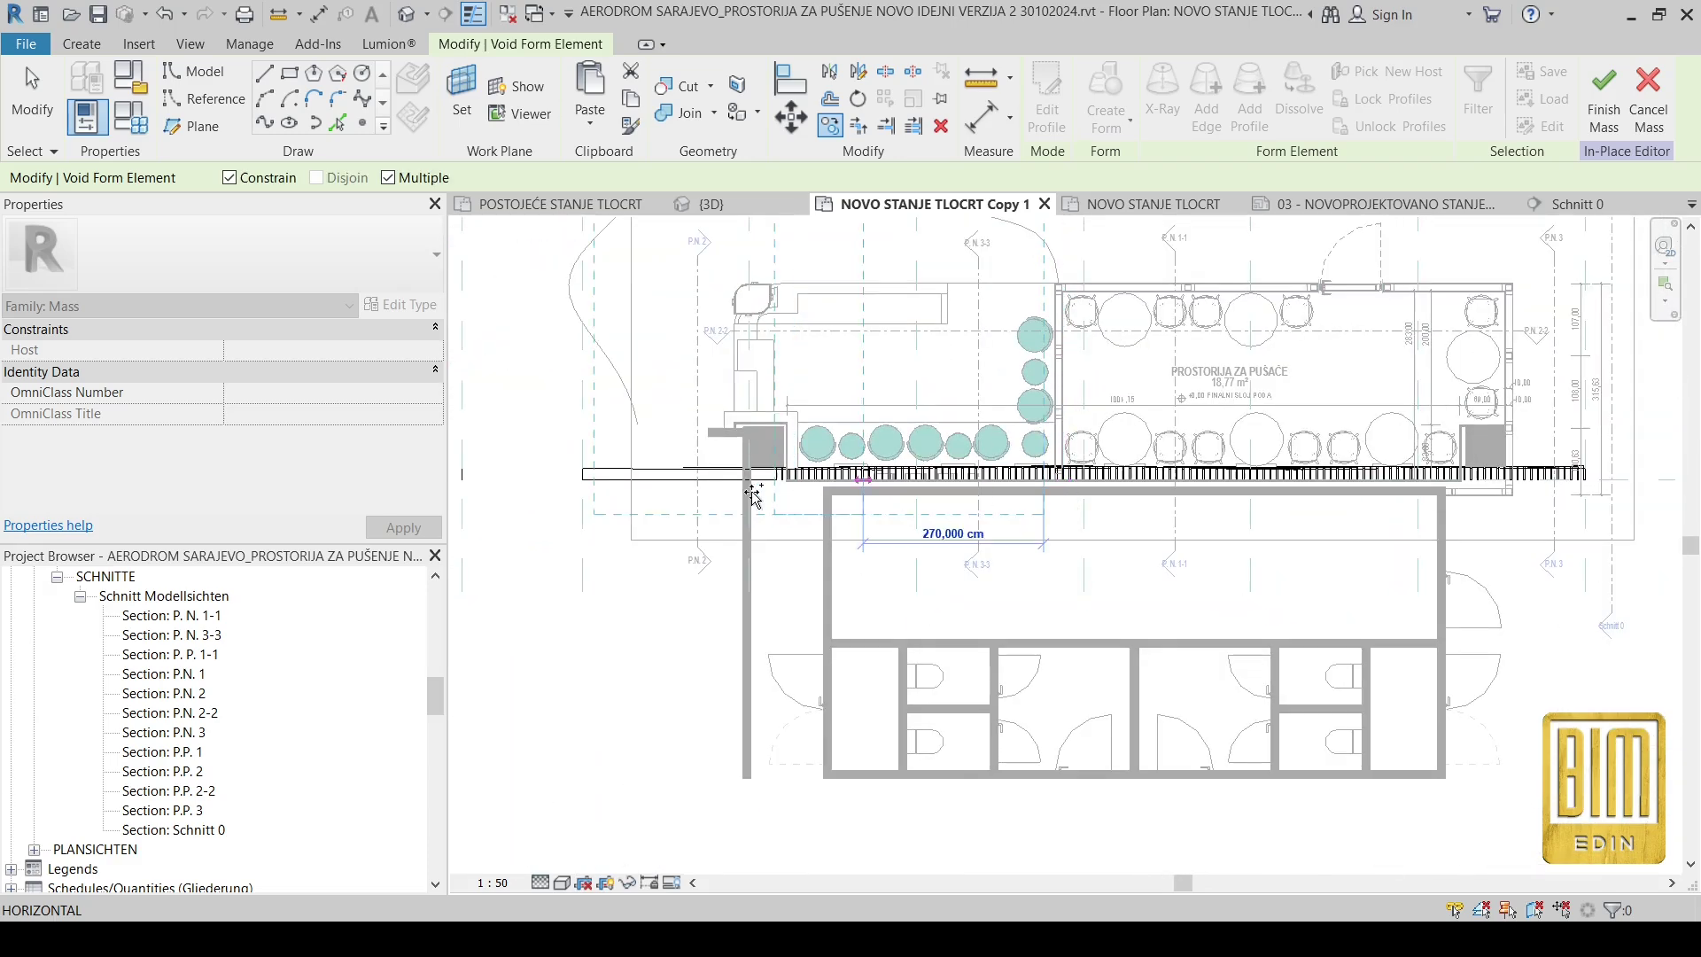
pyautogui.scroll(6, 753, 494)
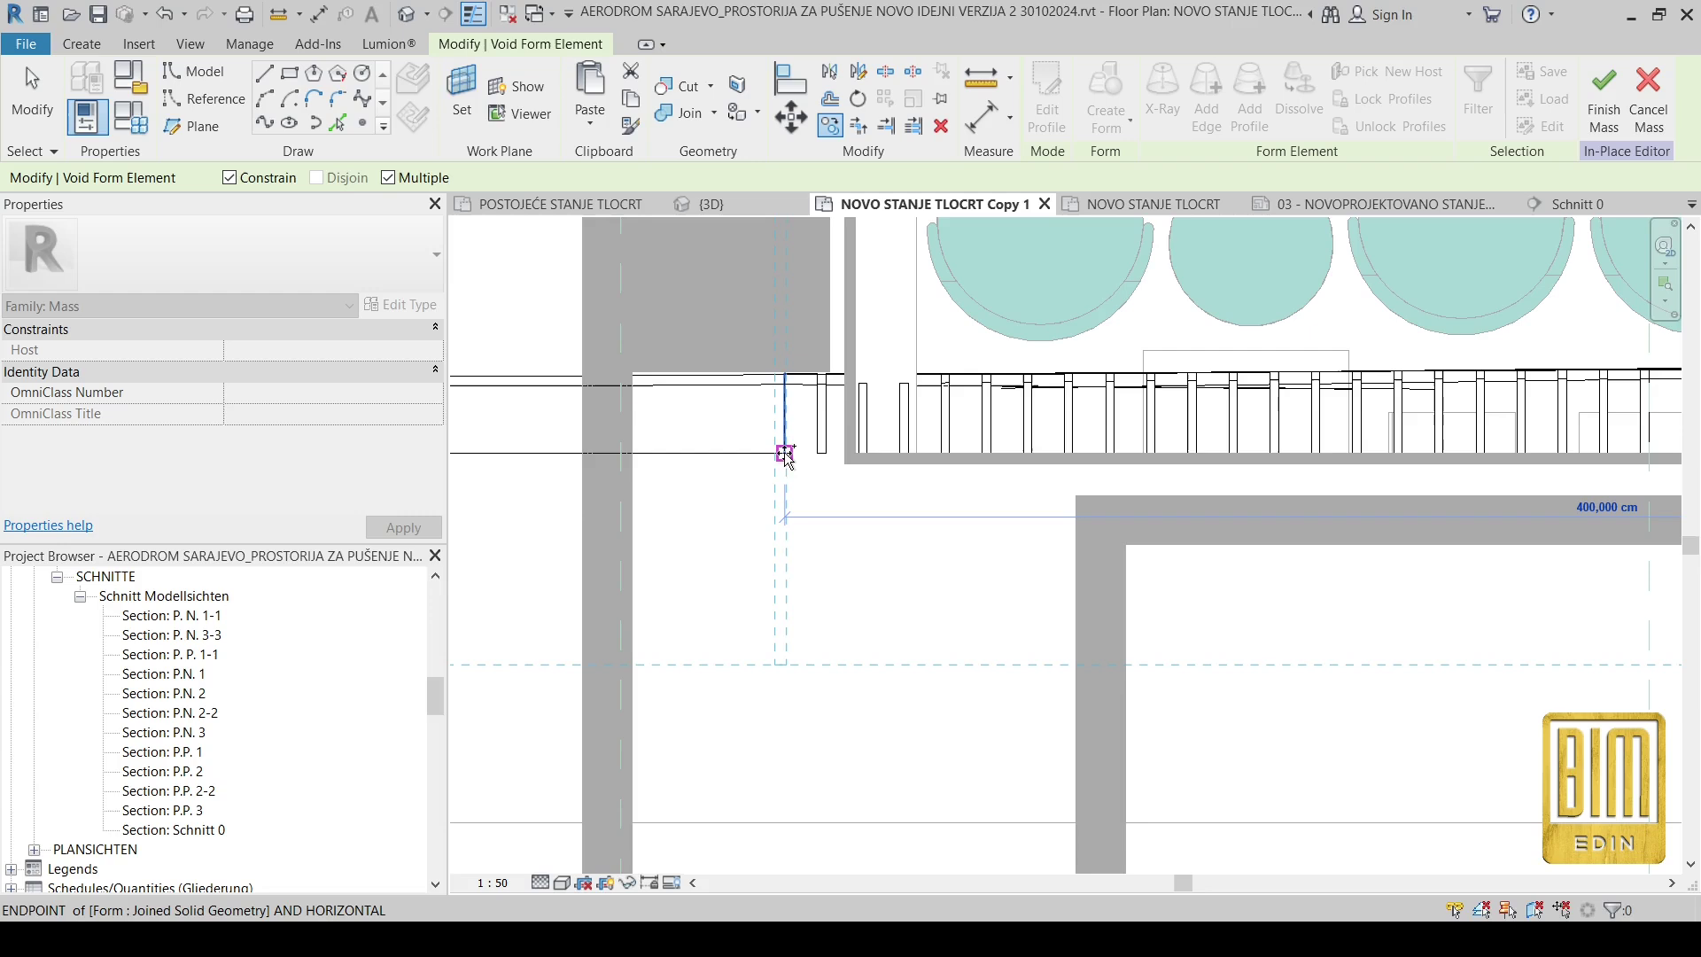
pyautogui.click(785, 455)
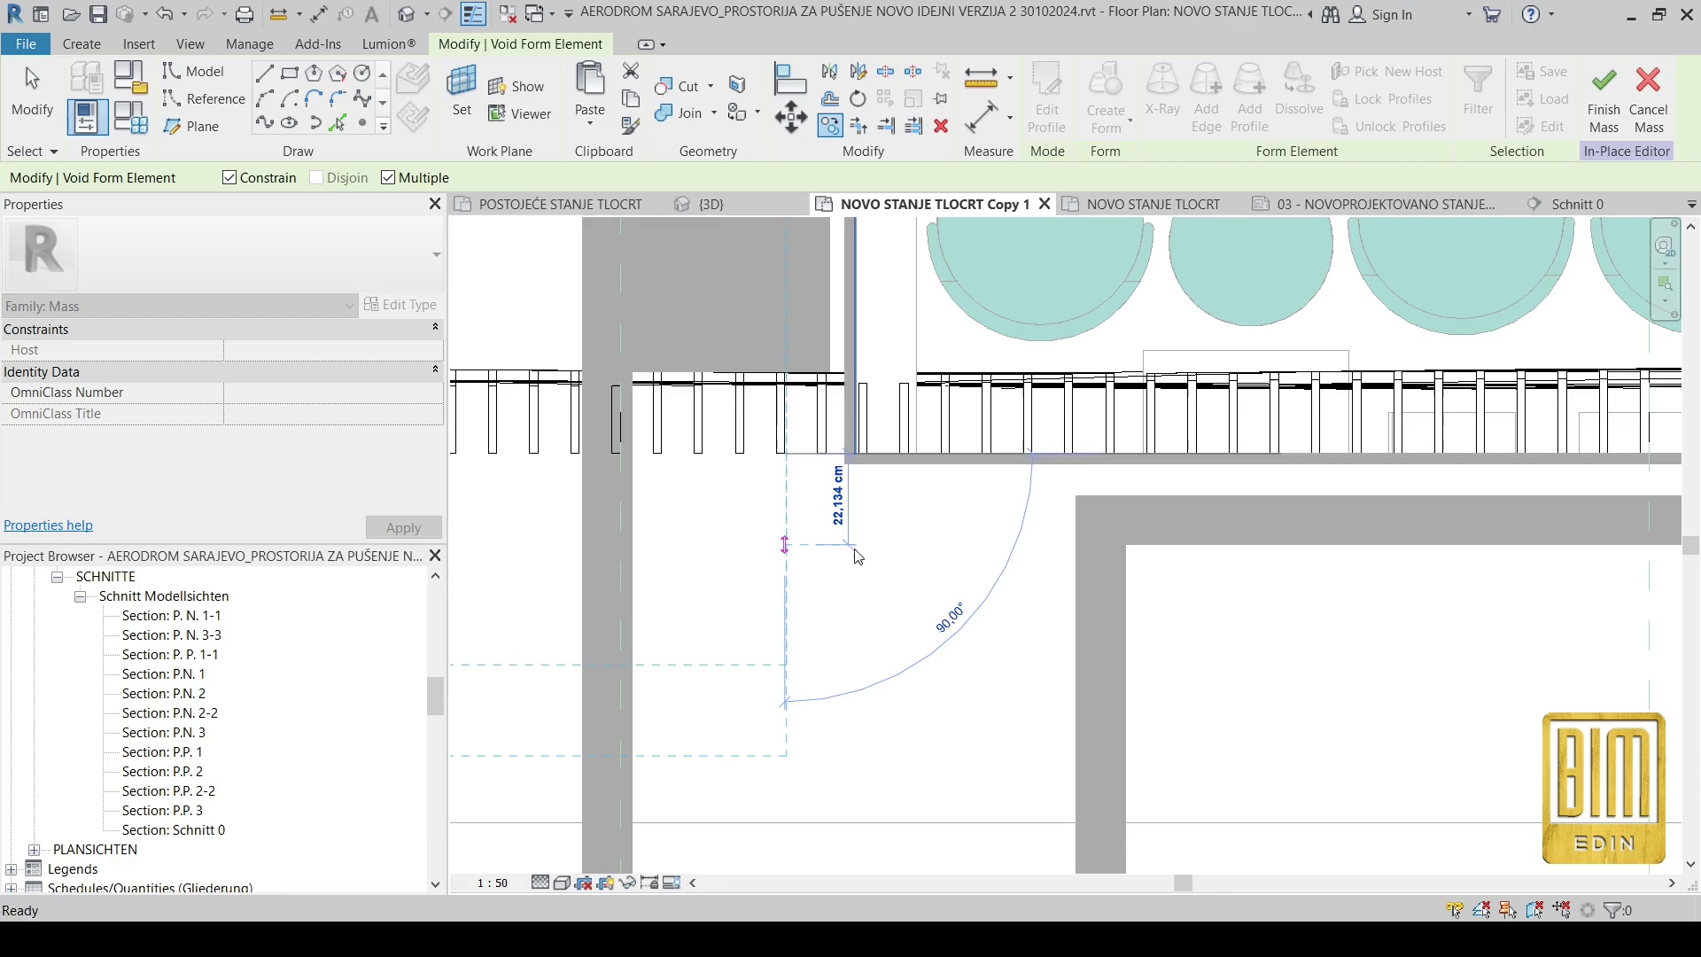
pyautogui.press('Escape')
pyautogui.scroll(-5, 822, 534)
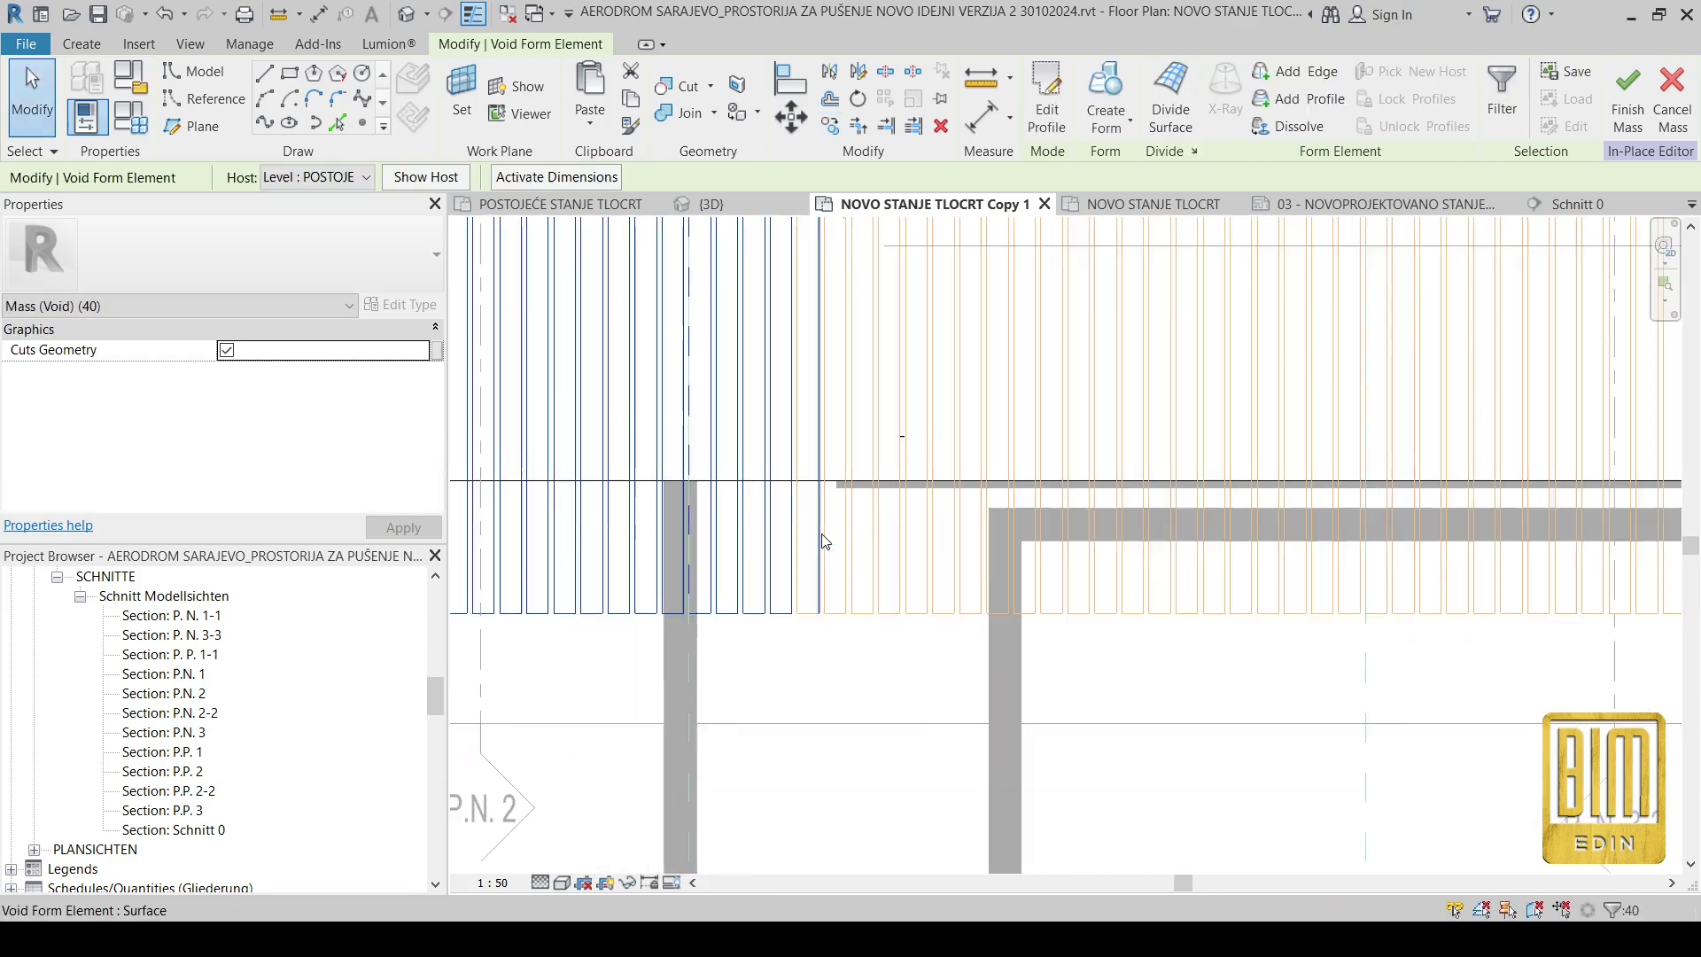
pyautogui.scroll(-3, 823, 542)
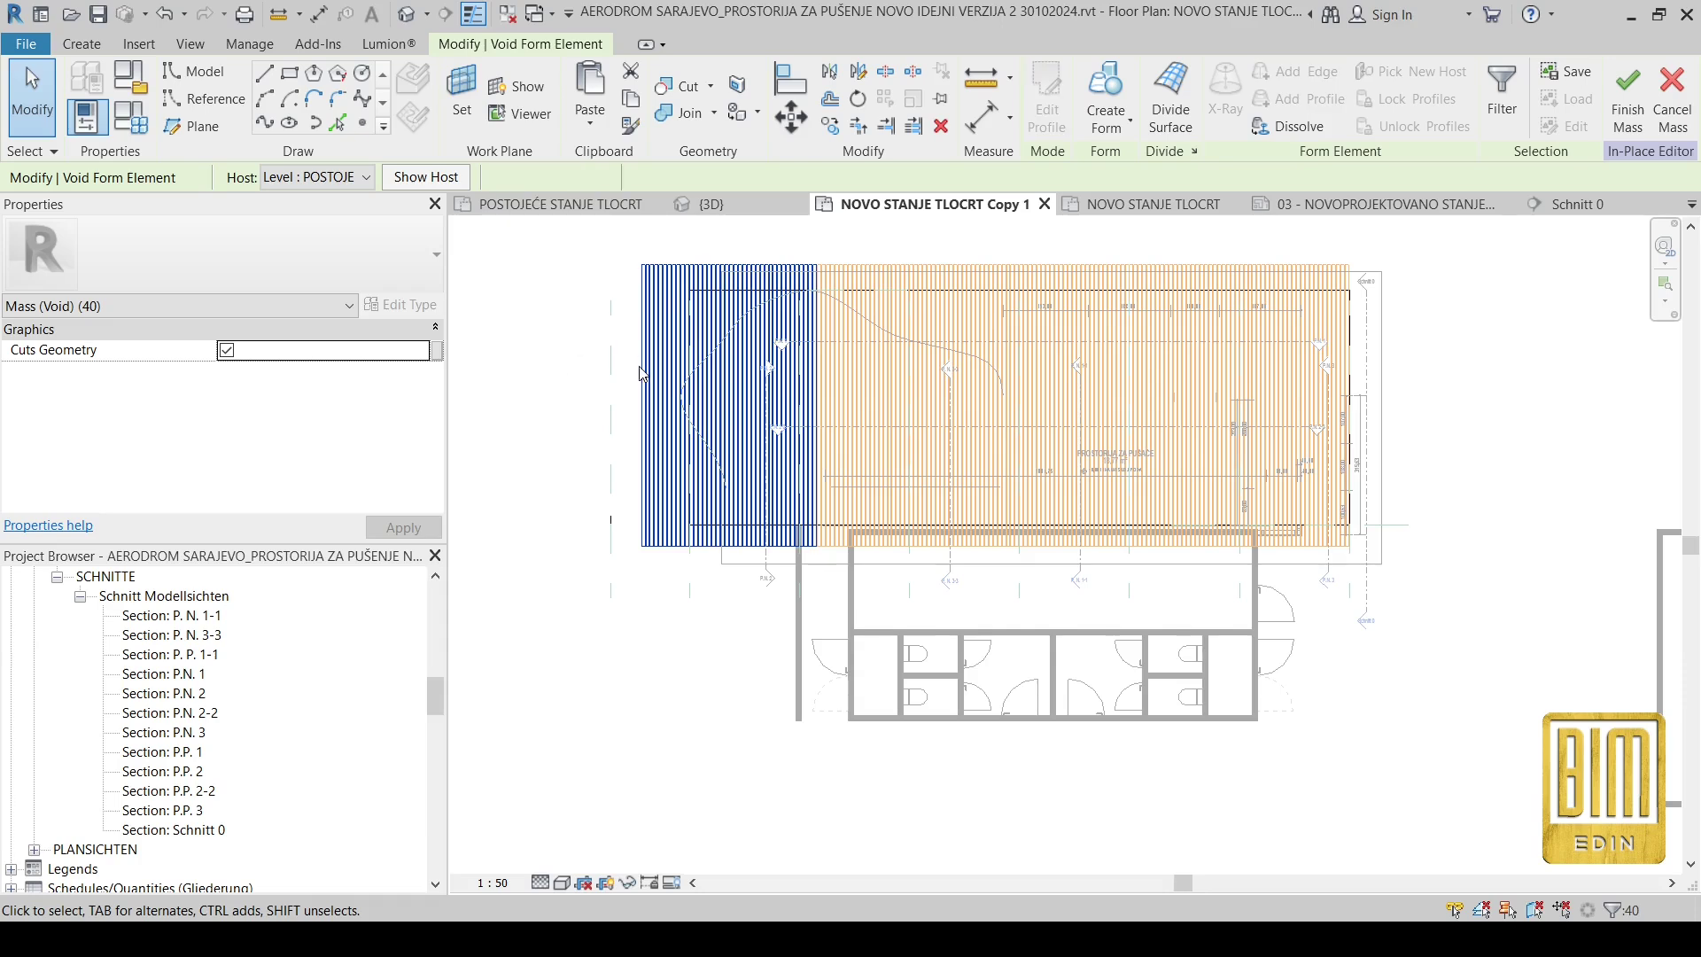
pyautogui.press('Escape')
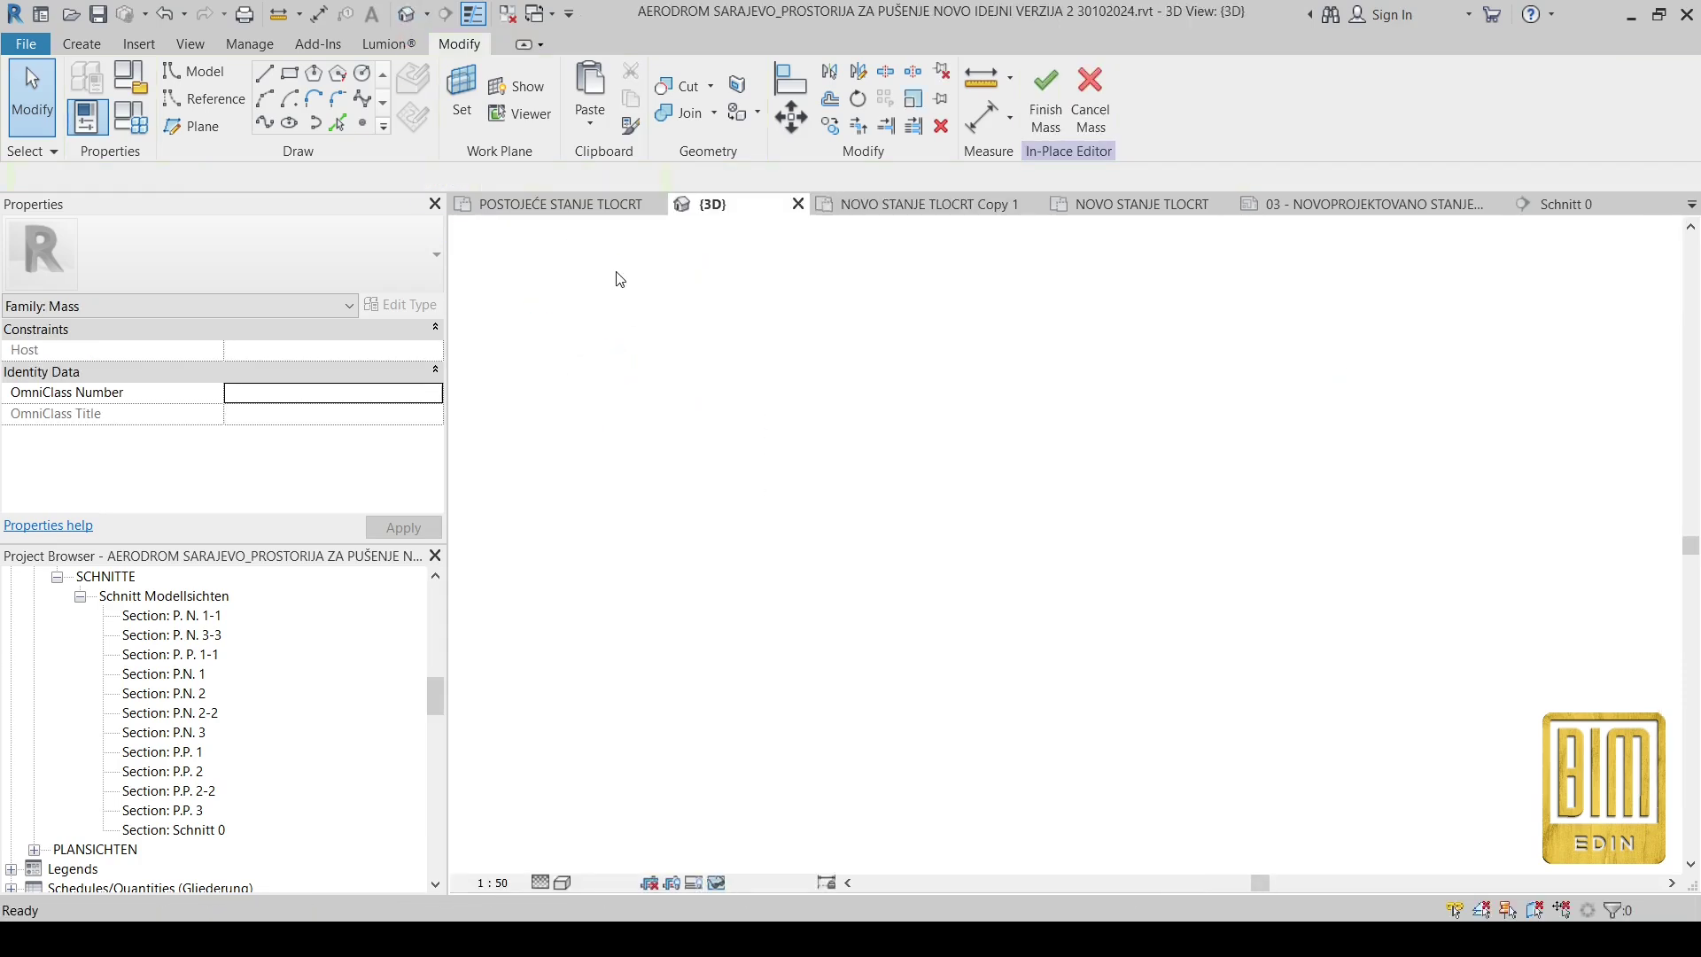
# Step: Zoom in on the slatted end of Mass 1 in the 3D view
pyautogui.scroll(-3, 781, 503)
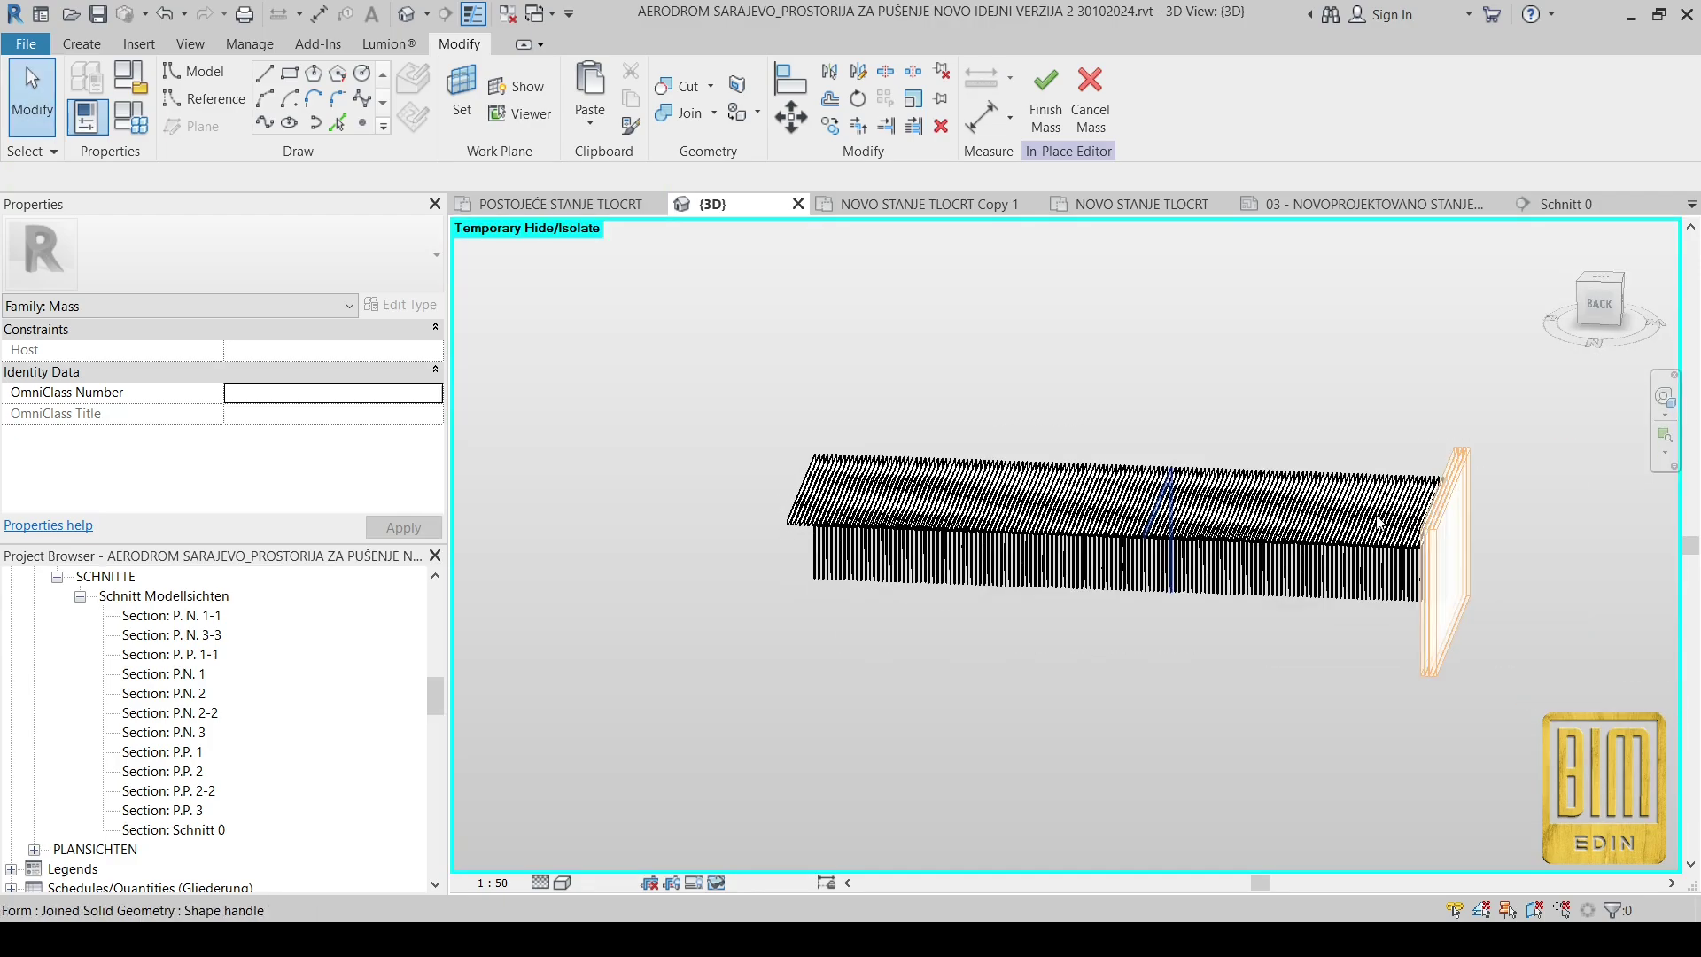
pyautogui.scroll(2, 1506, 462)
pyautogui.scroll(2, 1493, 460)
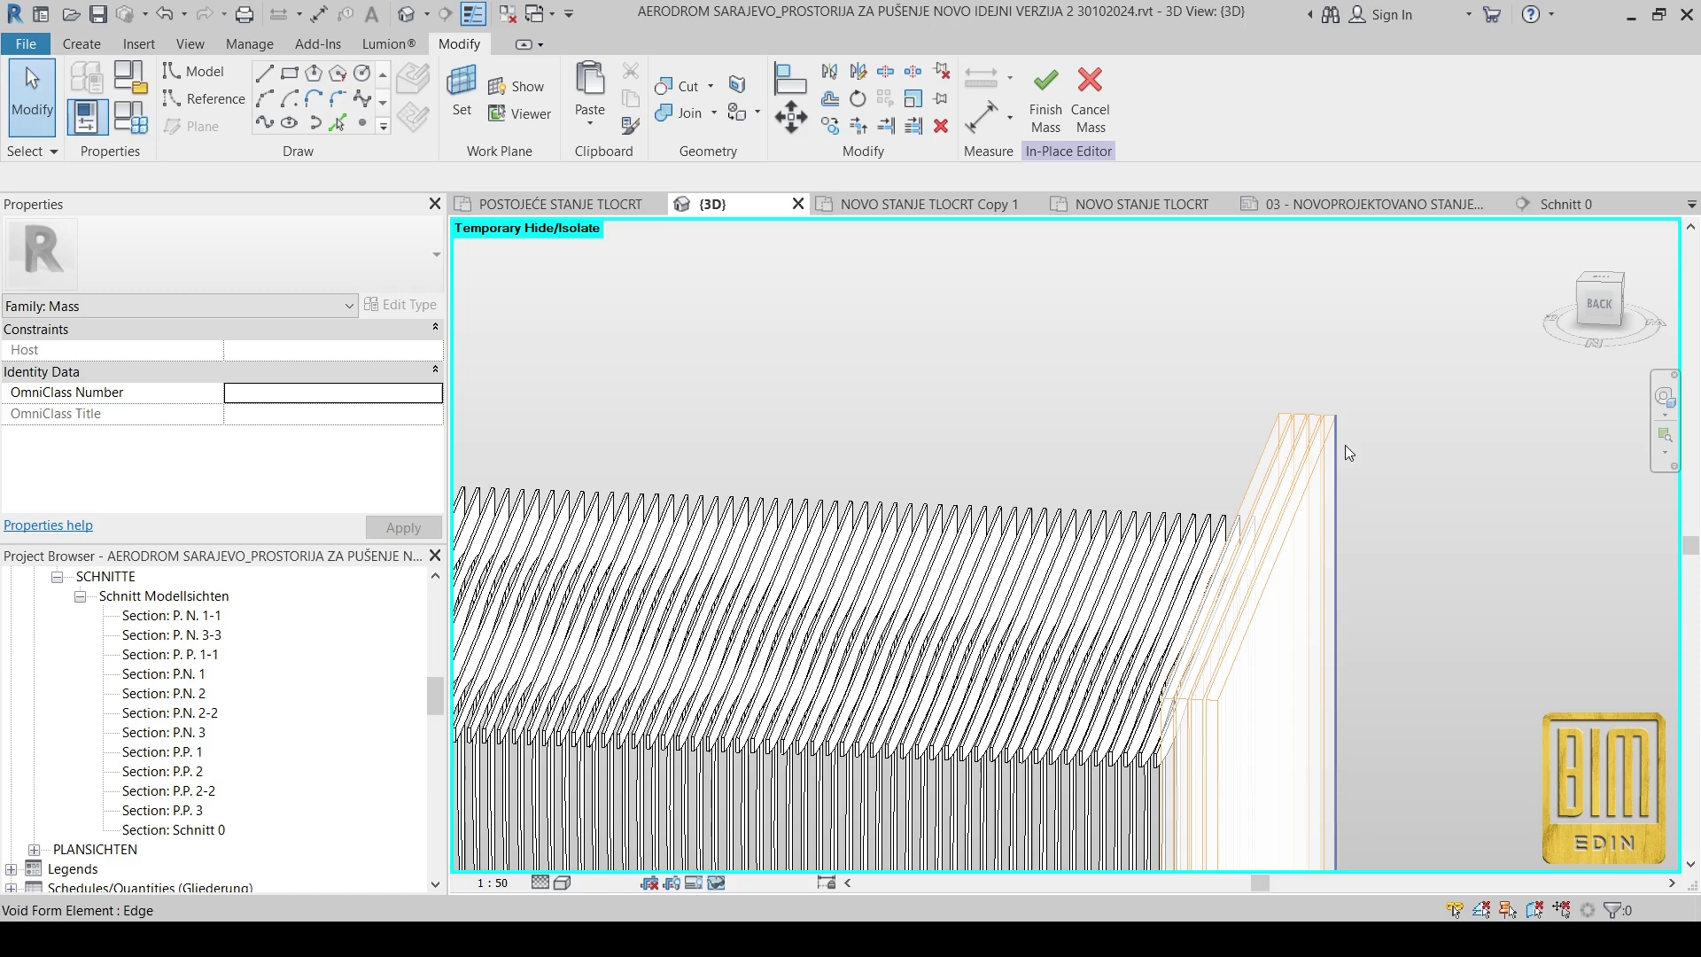
# Step: In the NOVO STANJE TLOCRT Copy 1 plan, select the 11 void strips past the room's left edge and delete them
pyautogui.click(885, 204)
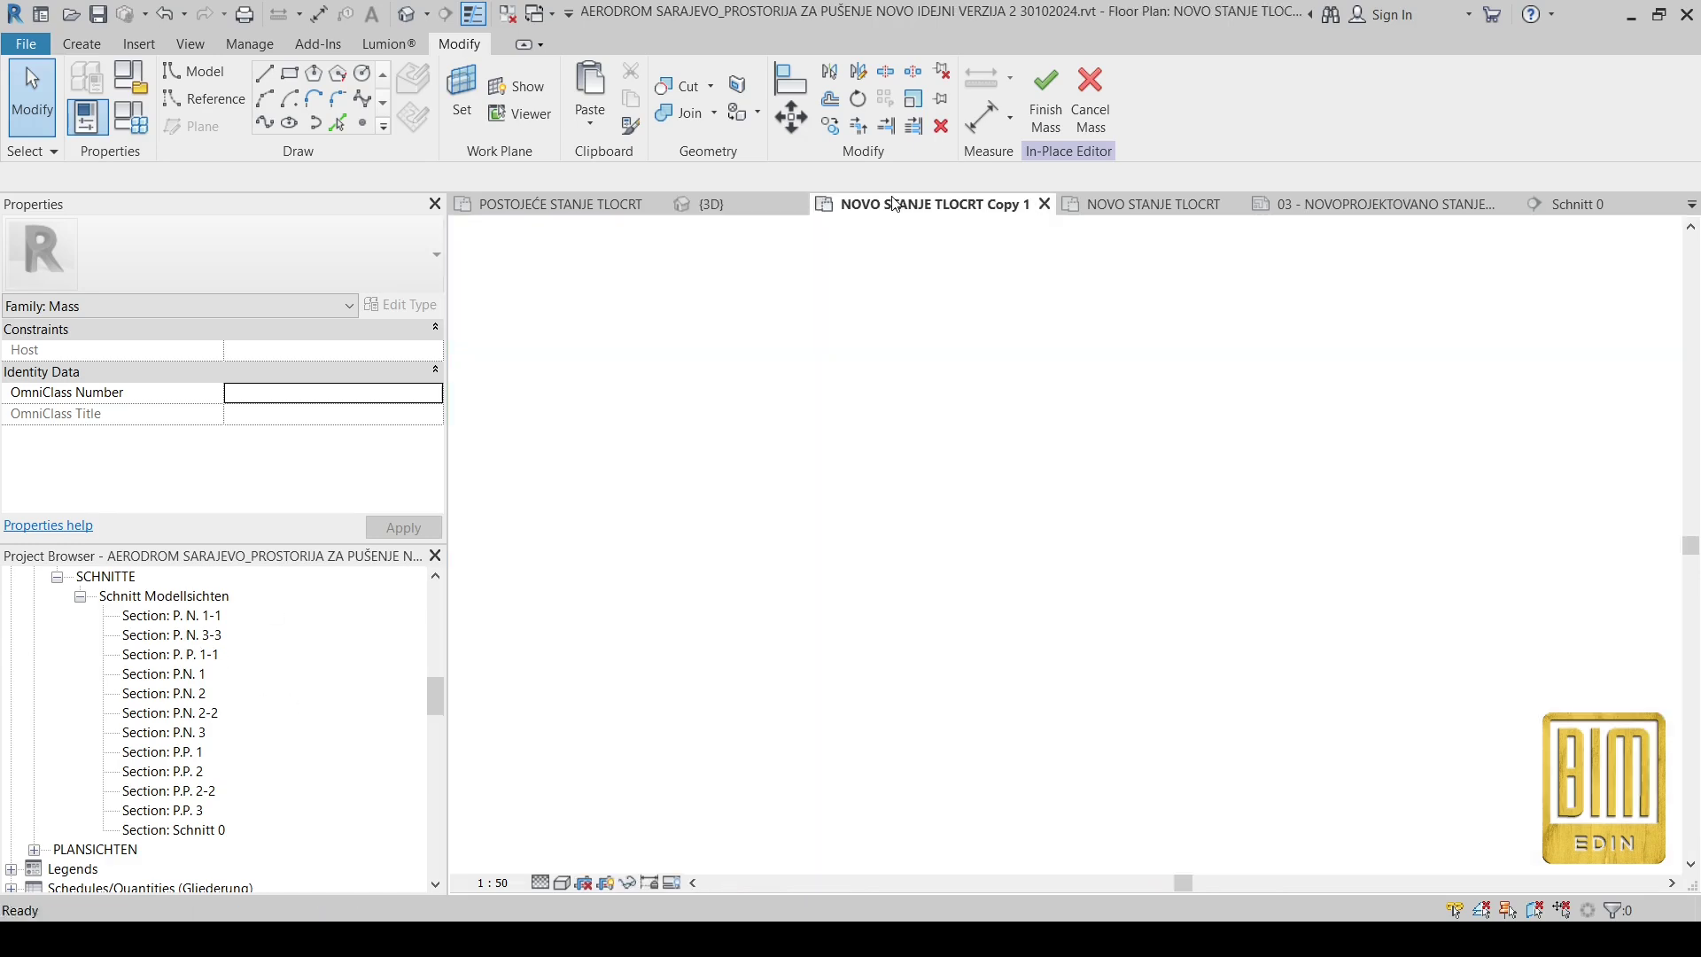
pyautogui.scroll(1, 645, 404)
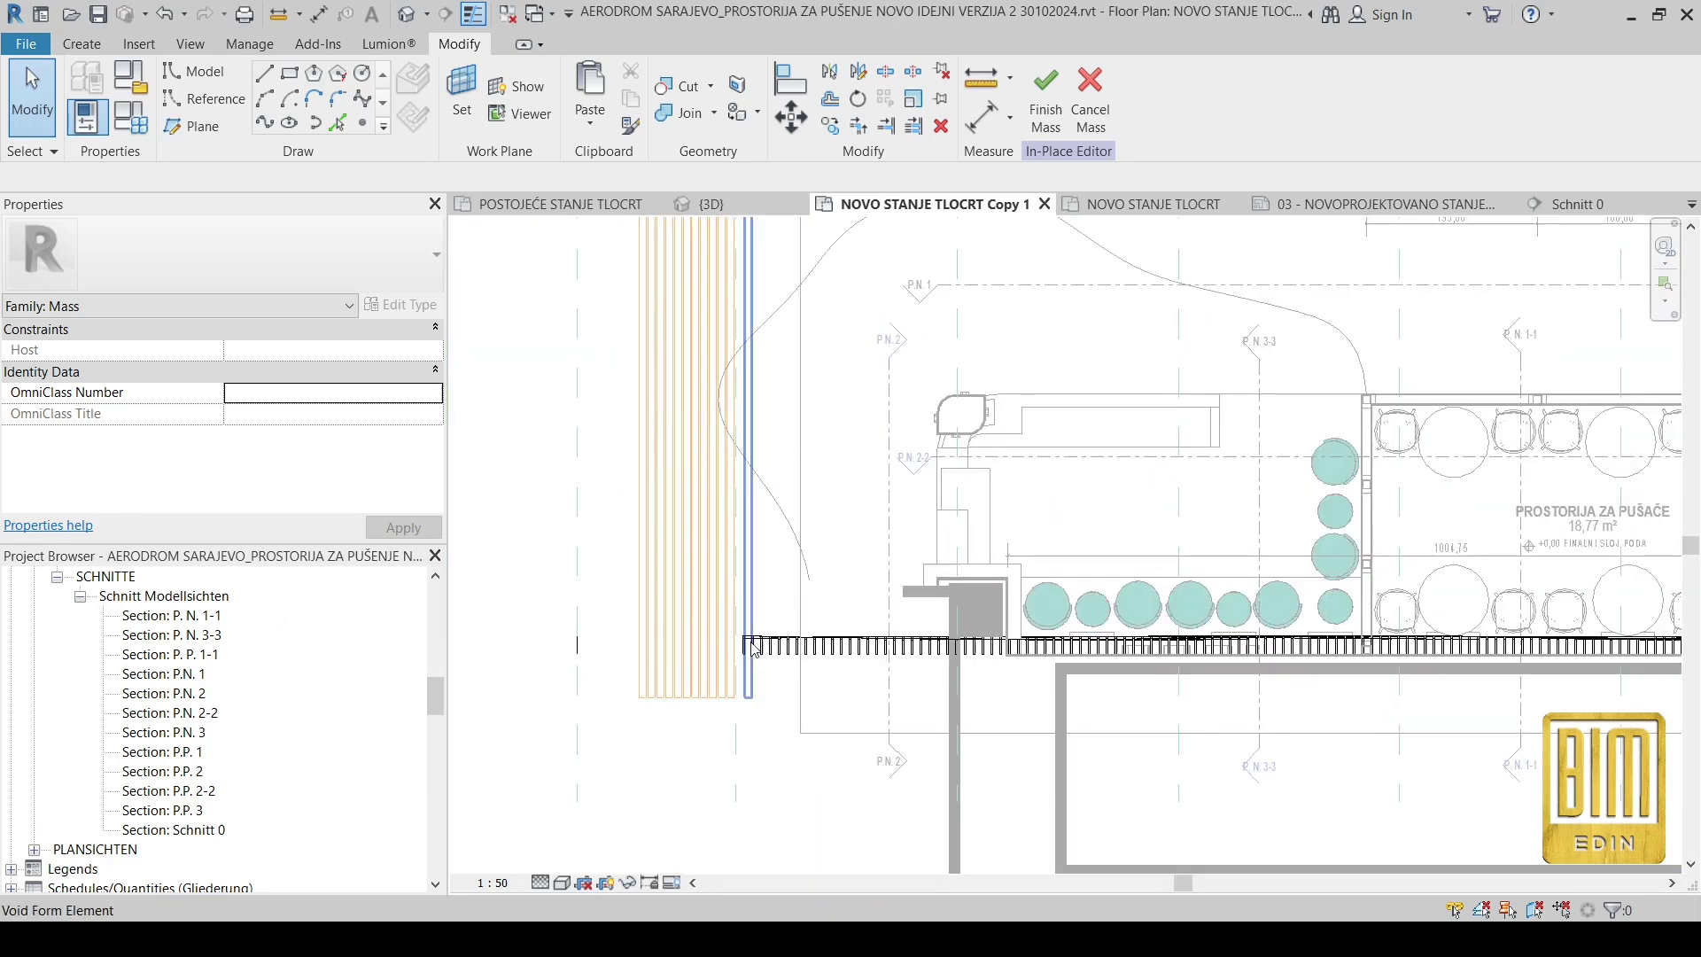
pyautogui.scroll(-3, 746, 372)
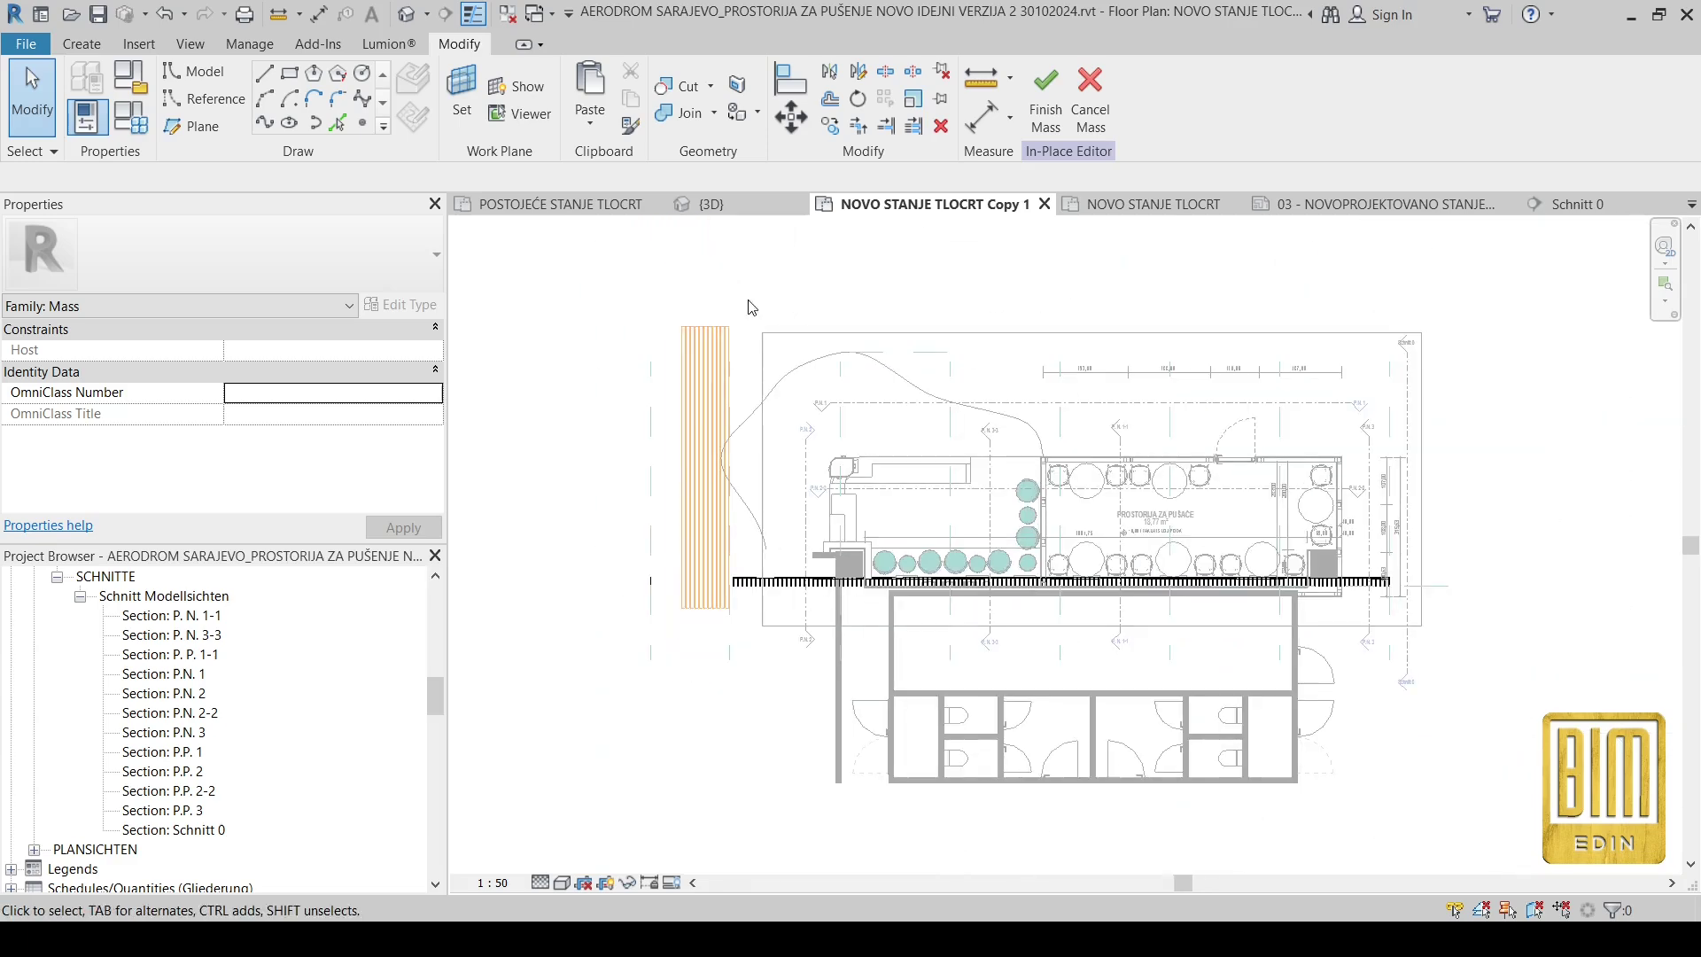
pyautogui.scroll(6, 721, 342)
pyautogui.scroll(-2, 577, 277)
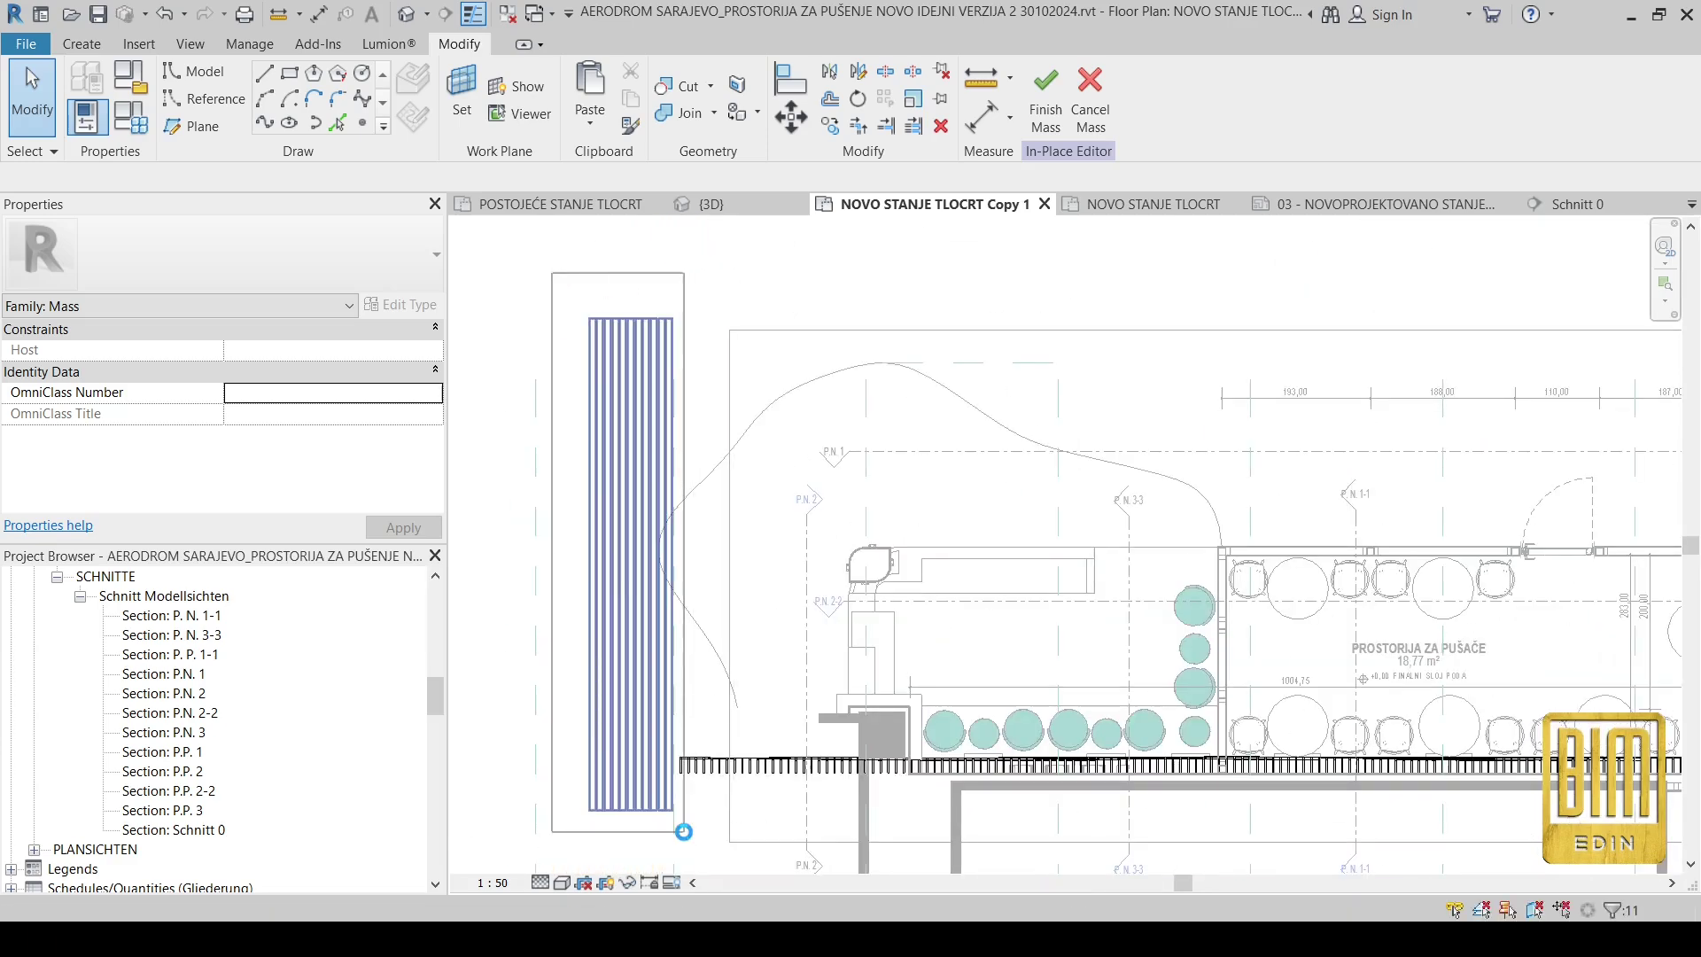
pyautogui.click(683, 831)
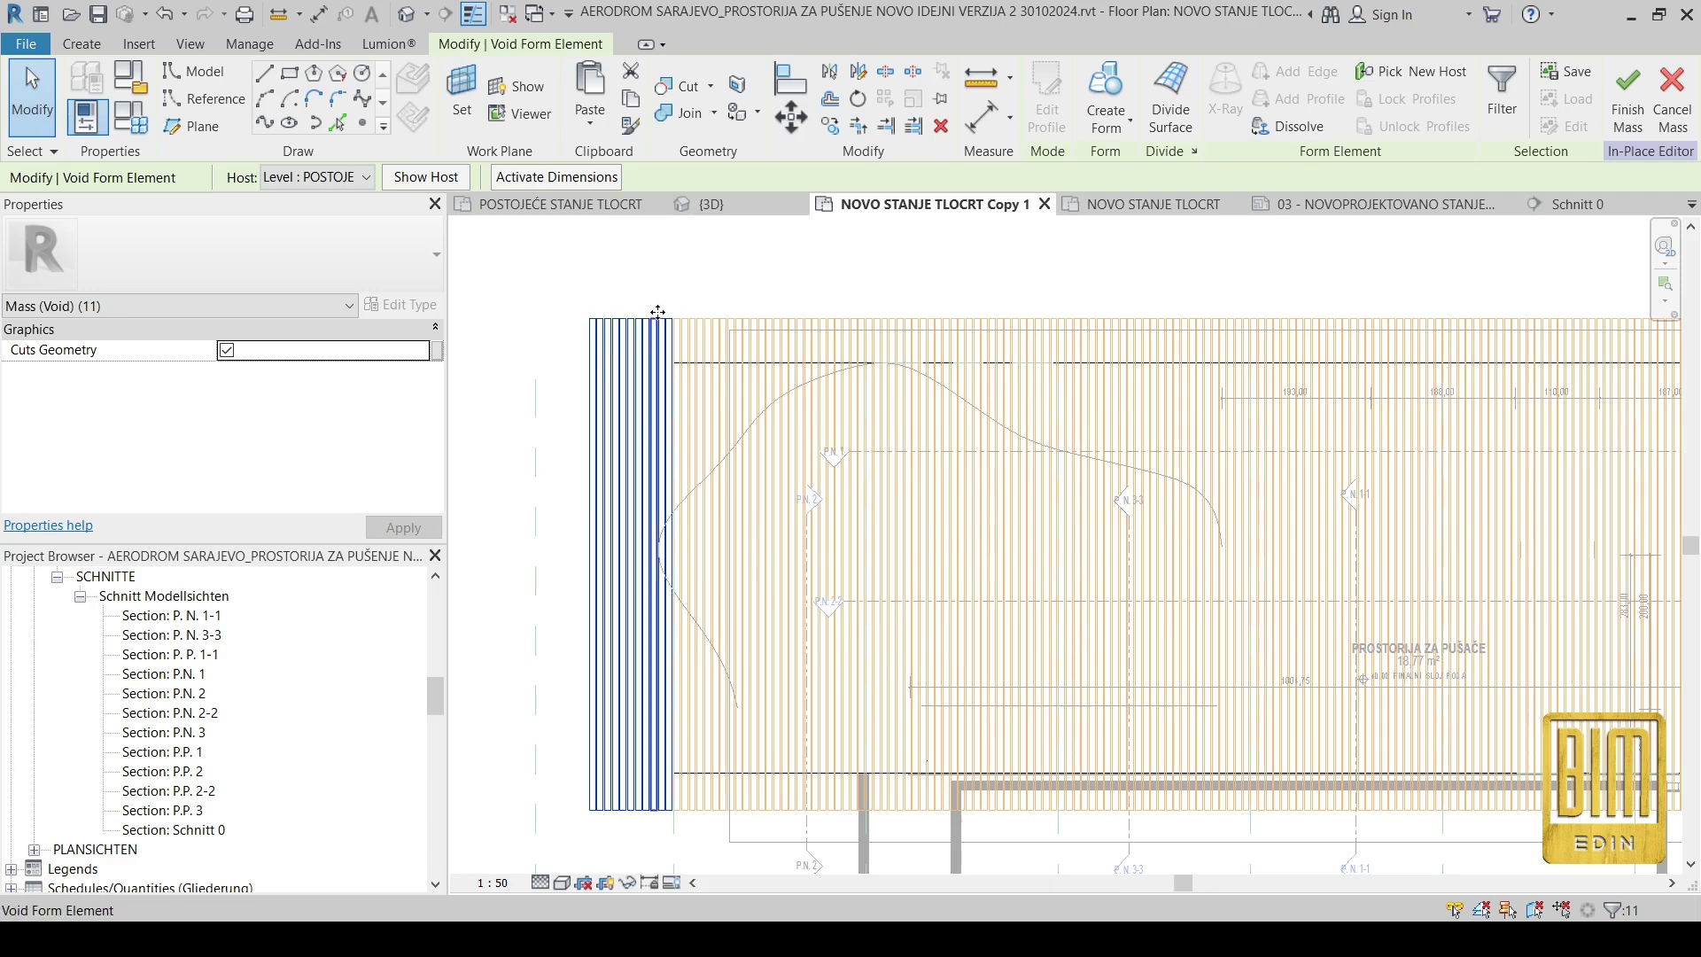
pyautogui.press('Delete')
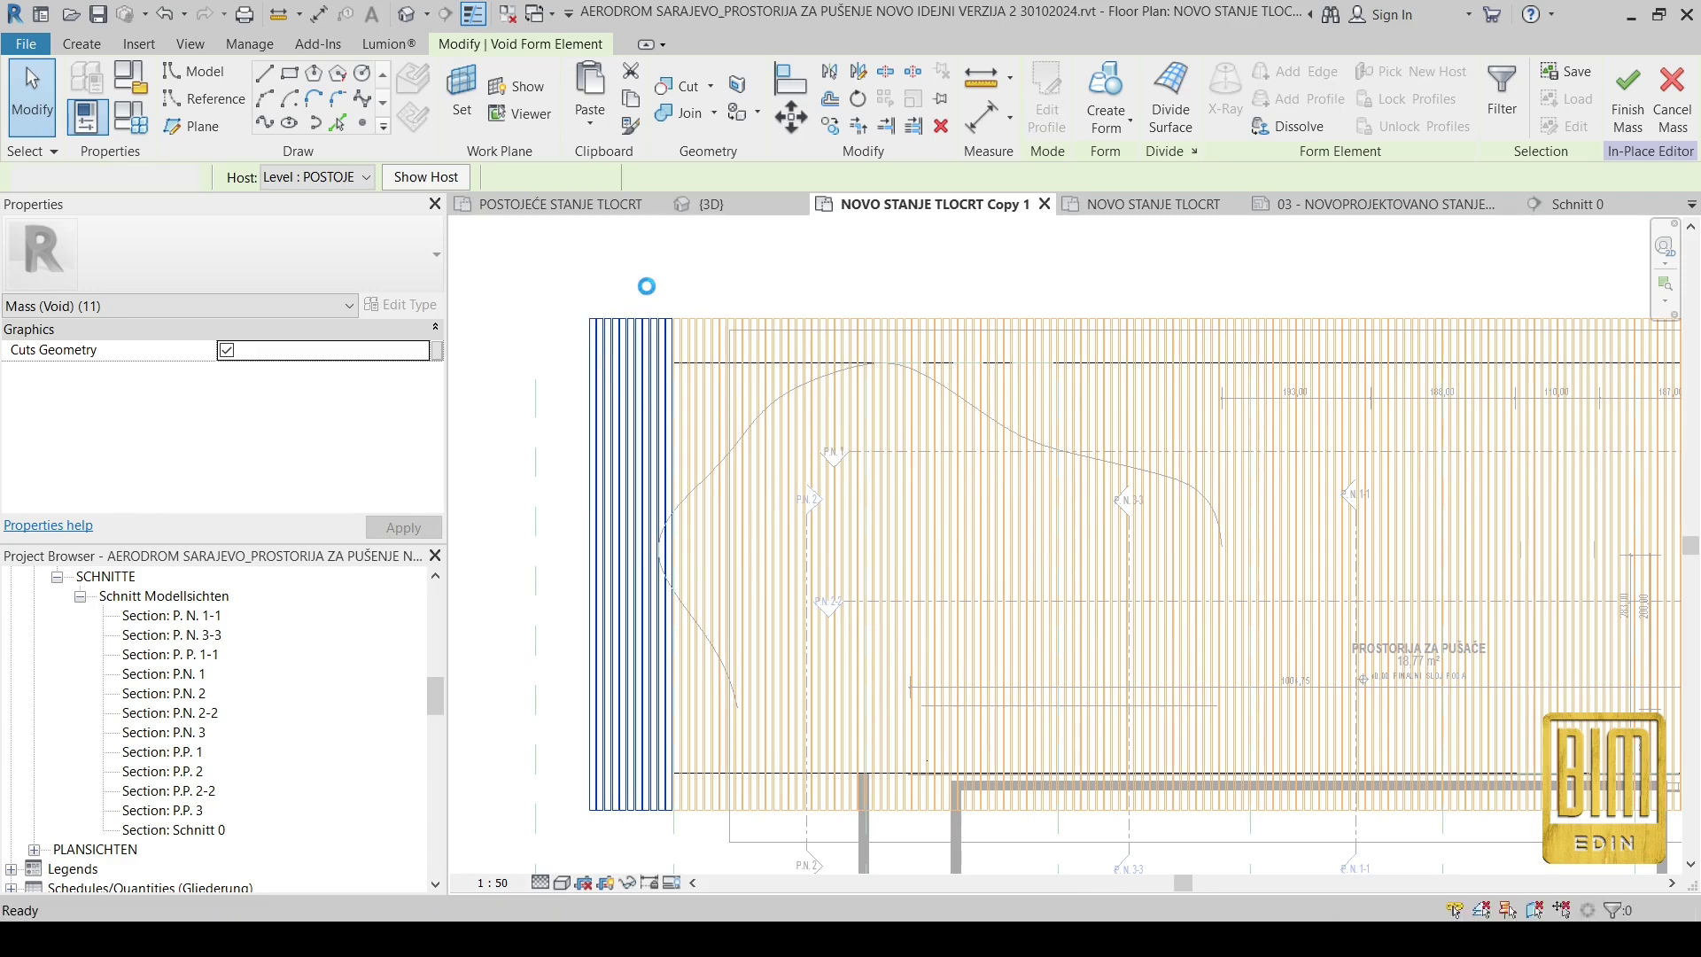
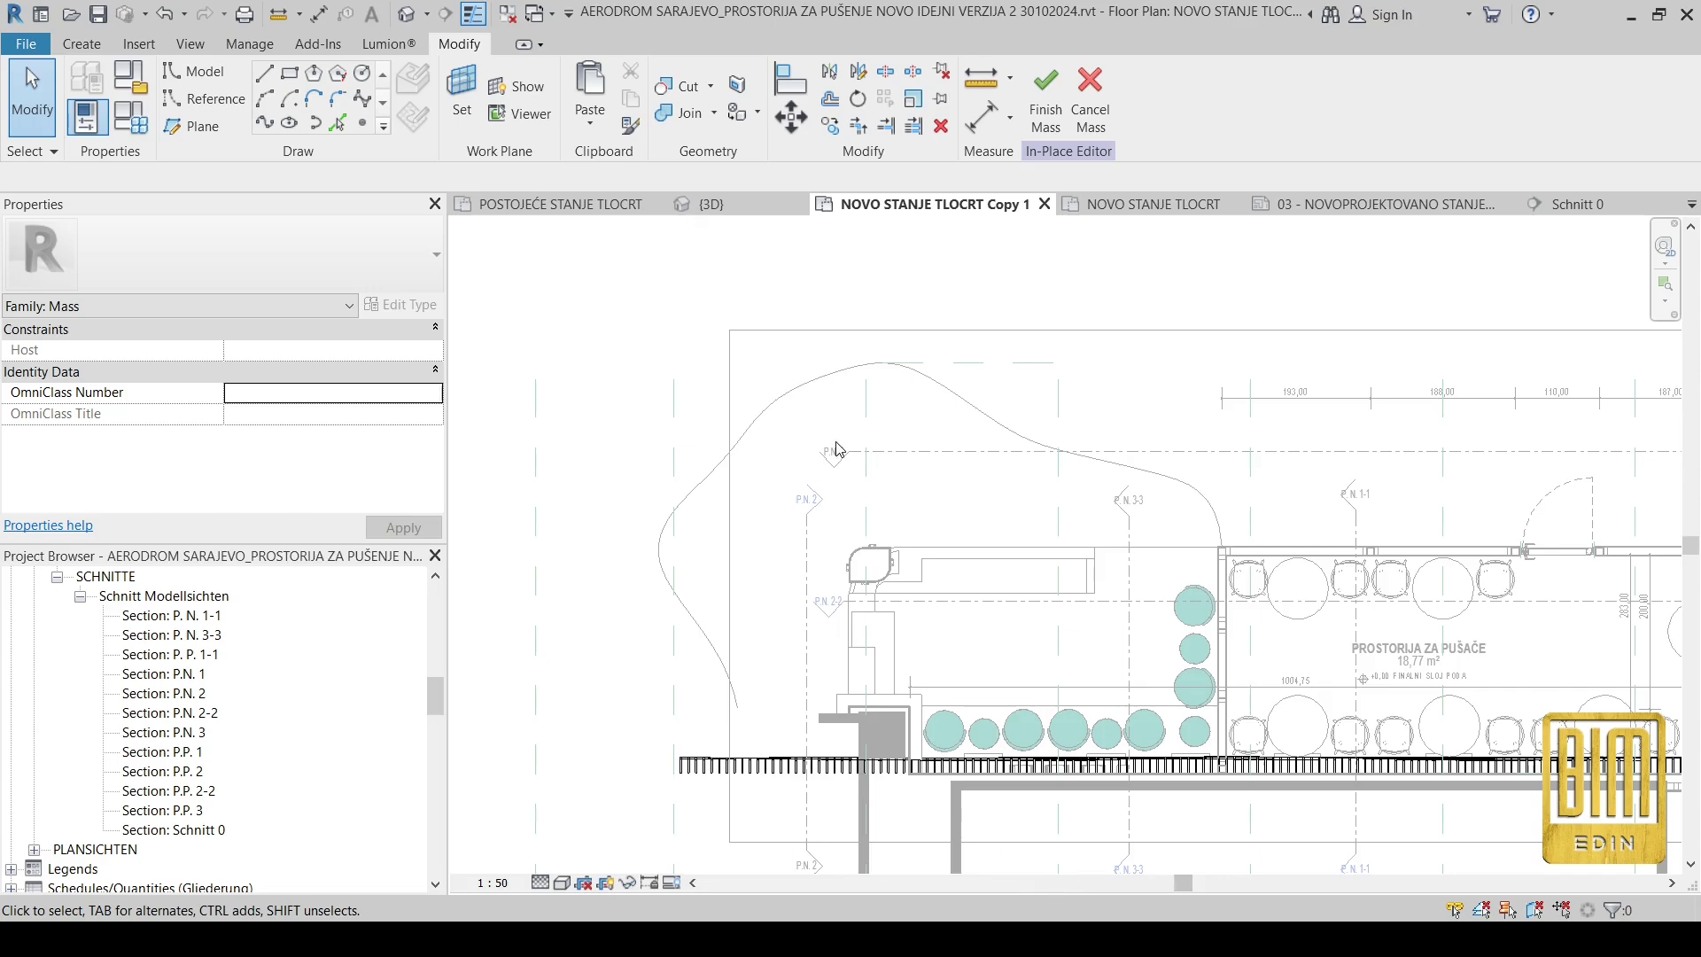
# Step: Snap the void form's outline onto the wall edges, then reselect and deselect it to regenerate the slat cut
pyautogui.scroll(-3, 836, 449)
pyautogui.scroll(5, 1315, 624)
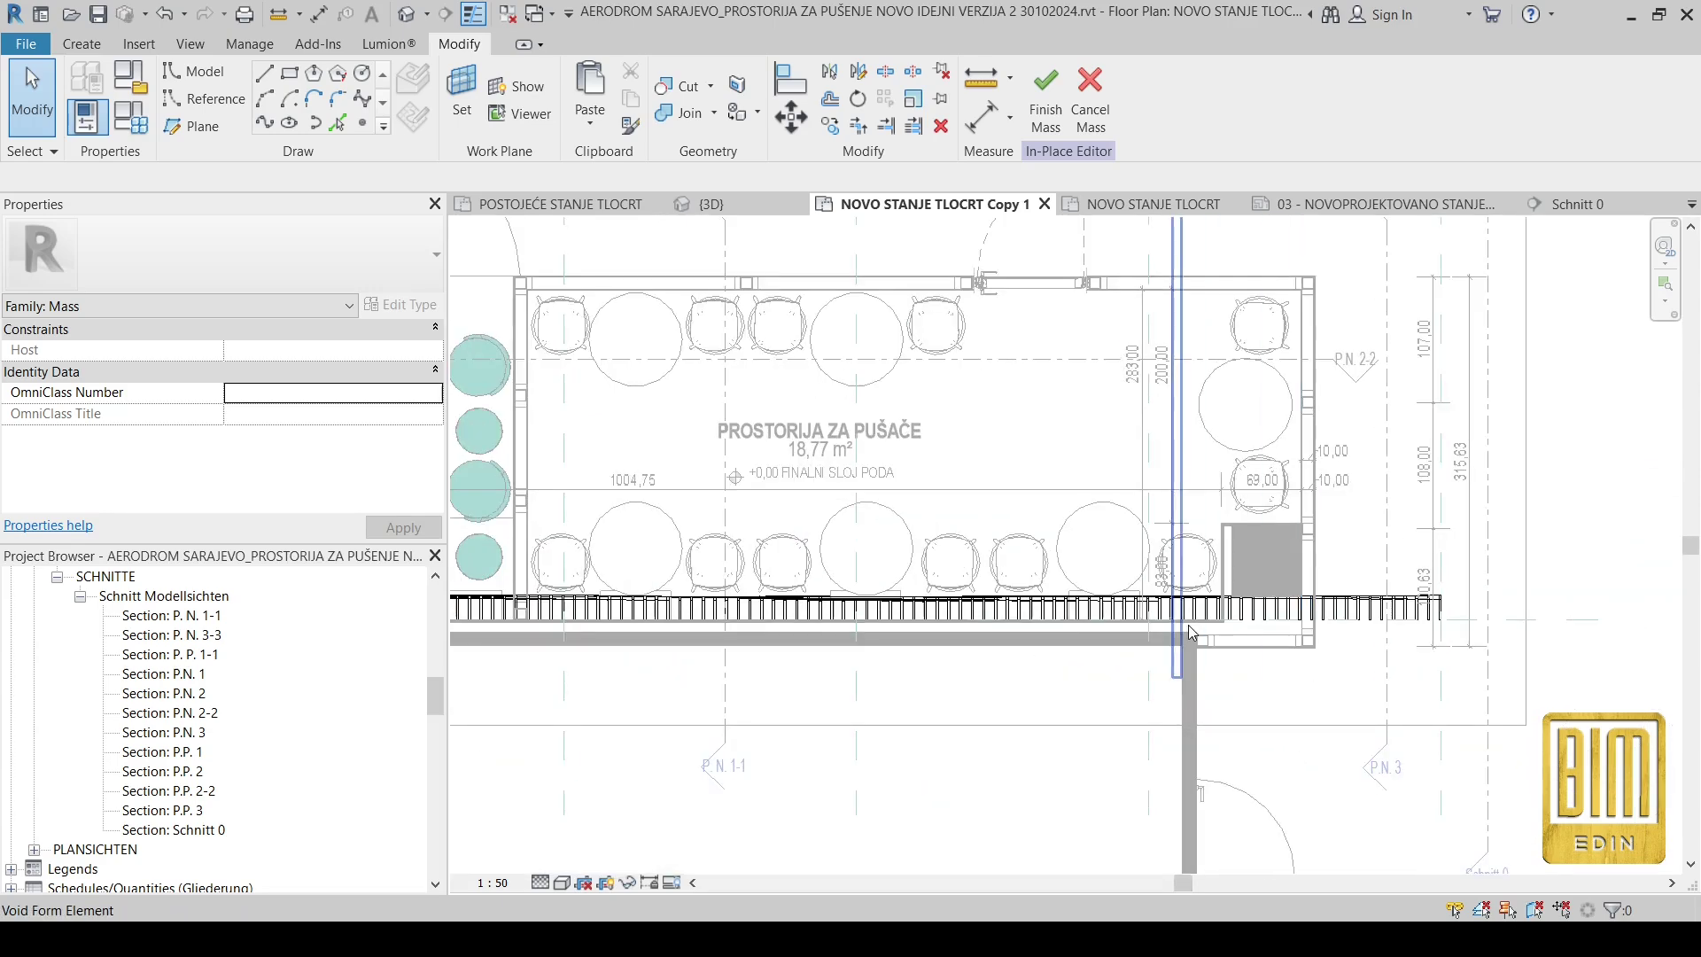
pyautogui.scroll(6, 877, 631)
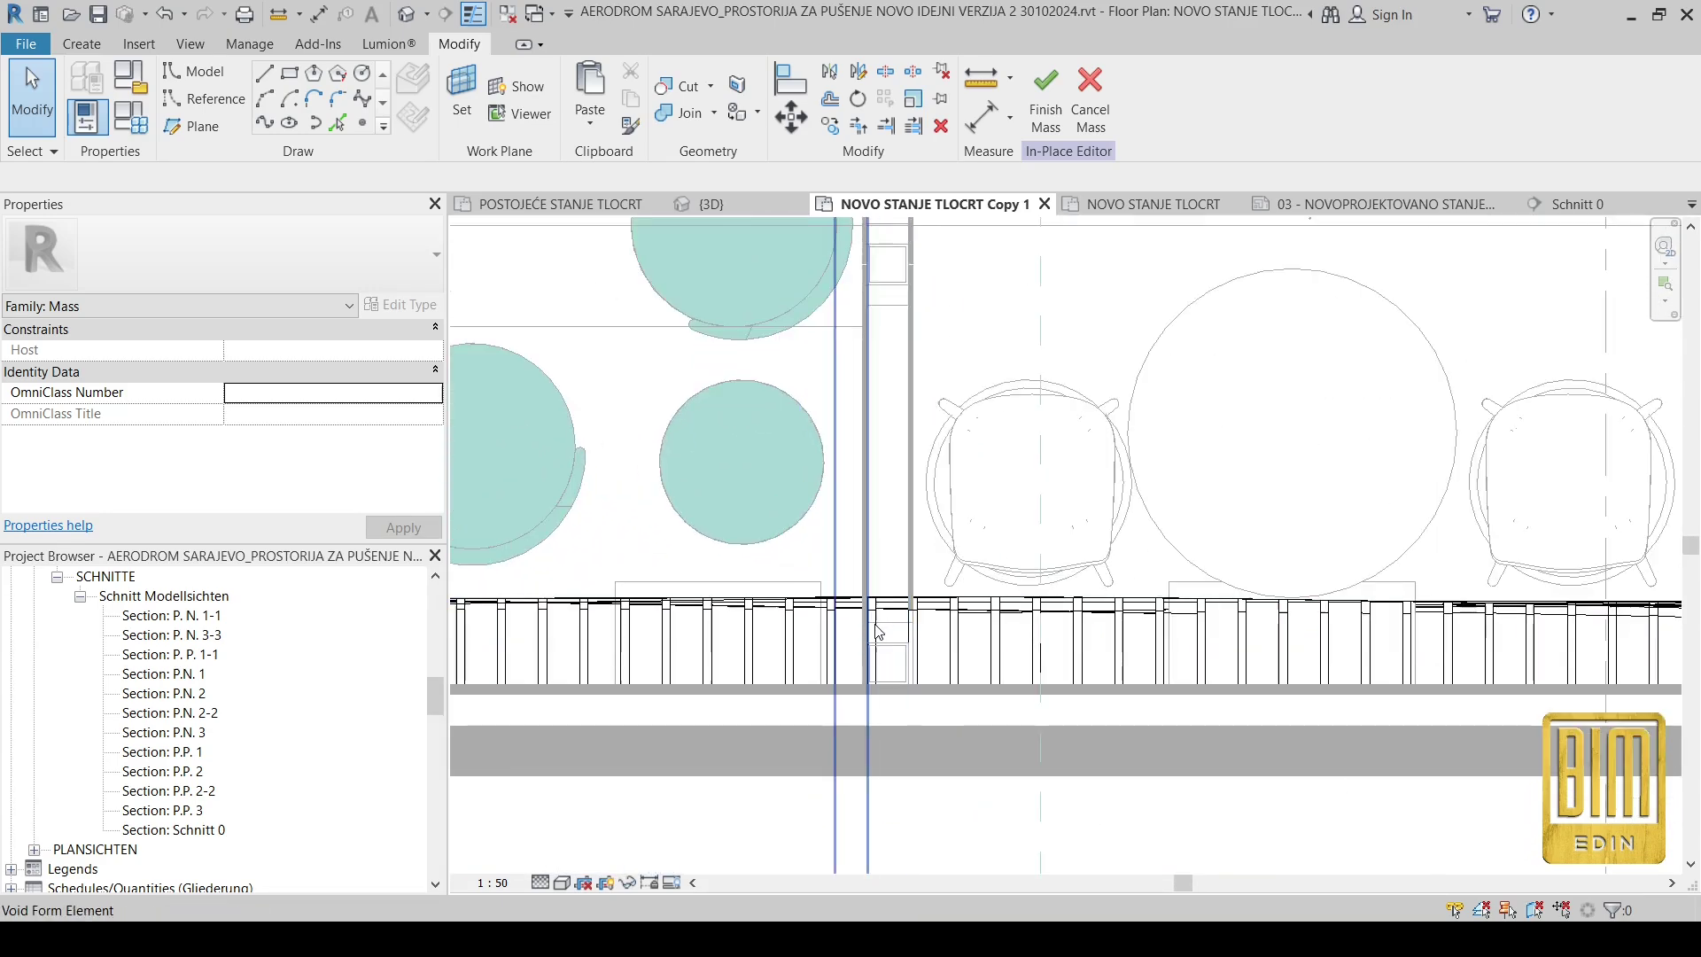
pyautogui.moveTo(877, 630); pyautogui.dragTo(884, 633)
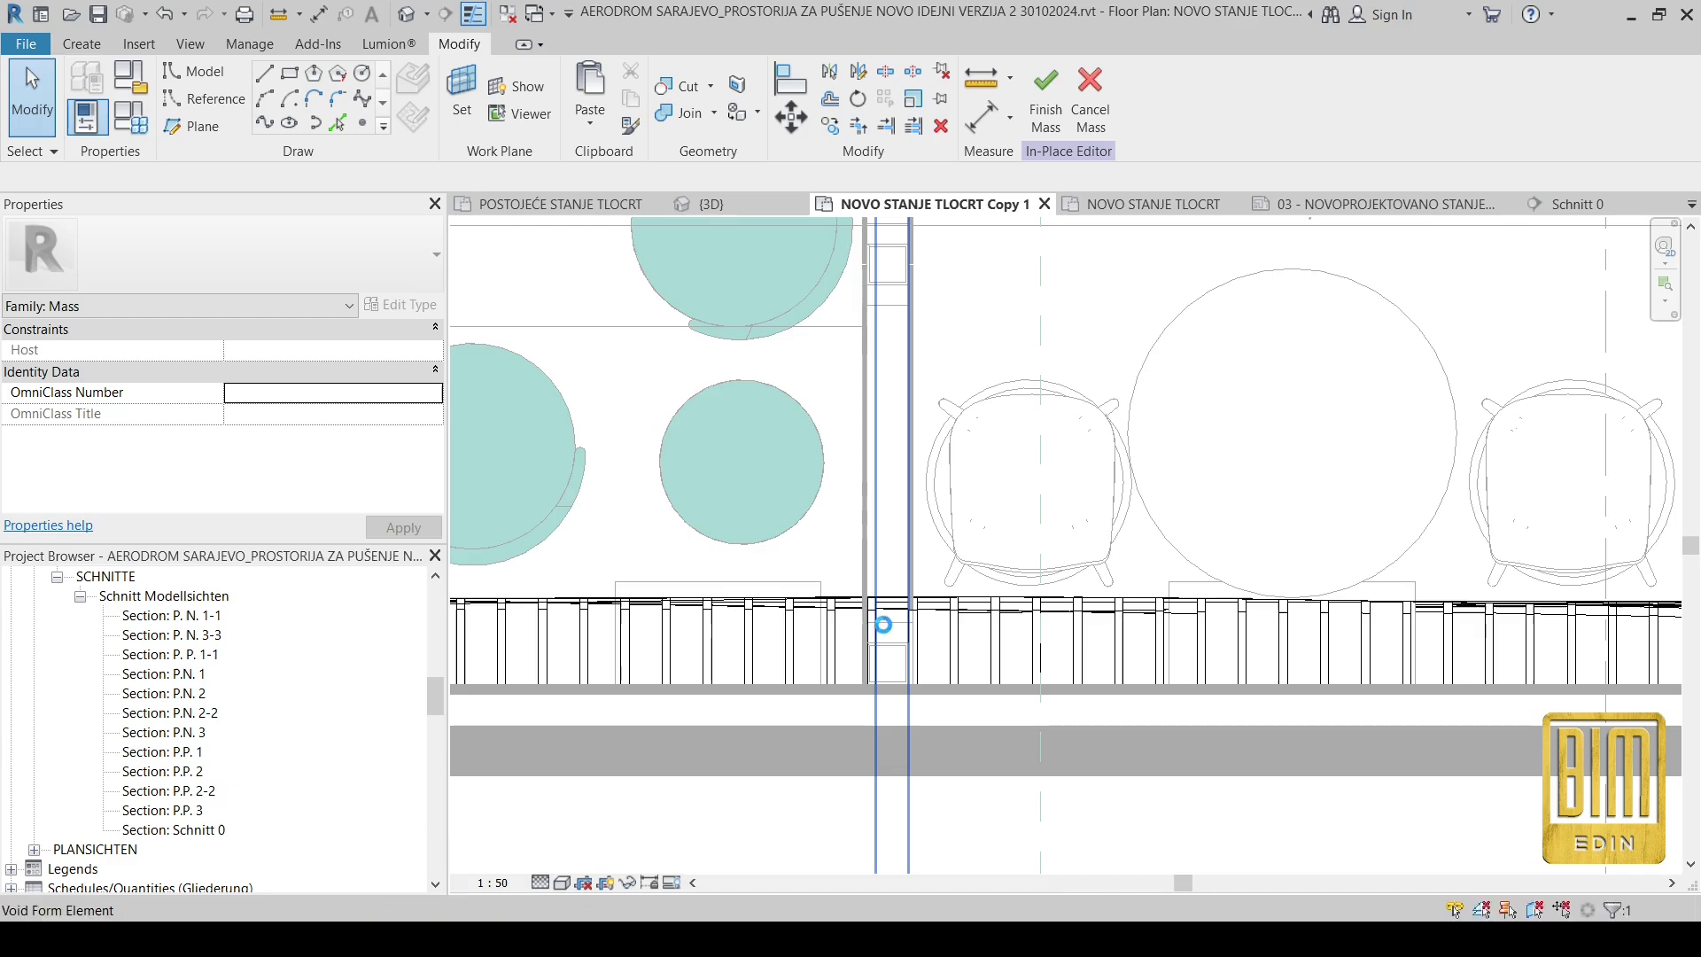
pyautogui.click(883, 625)
pyautogui.scroll(-4, 884, 624)
pyautogui.scroll(-3, 884, 625)
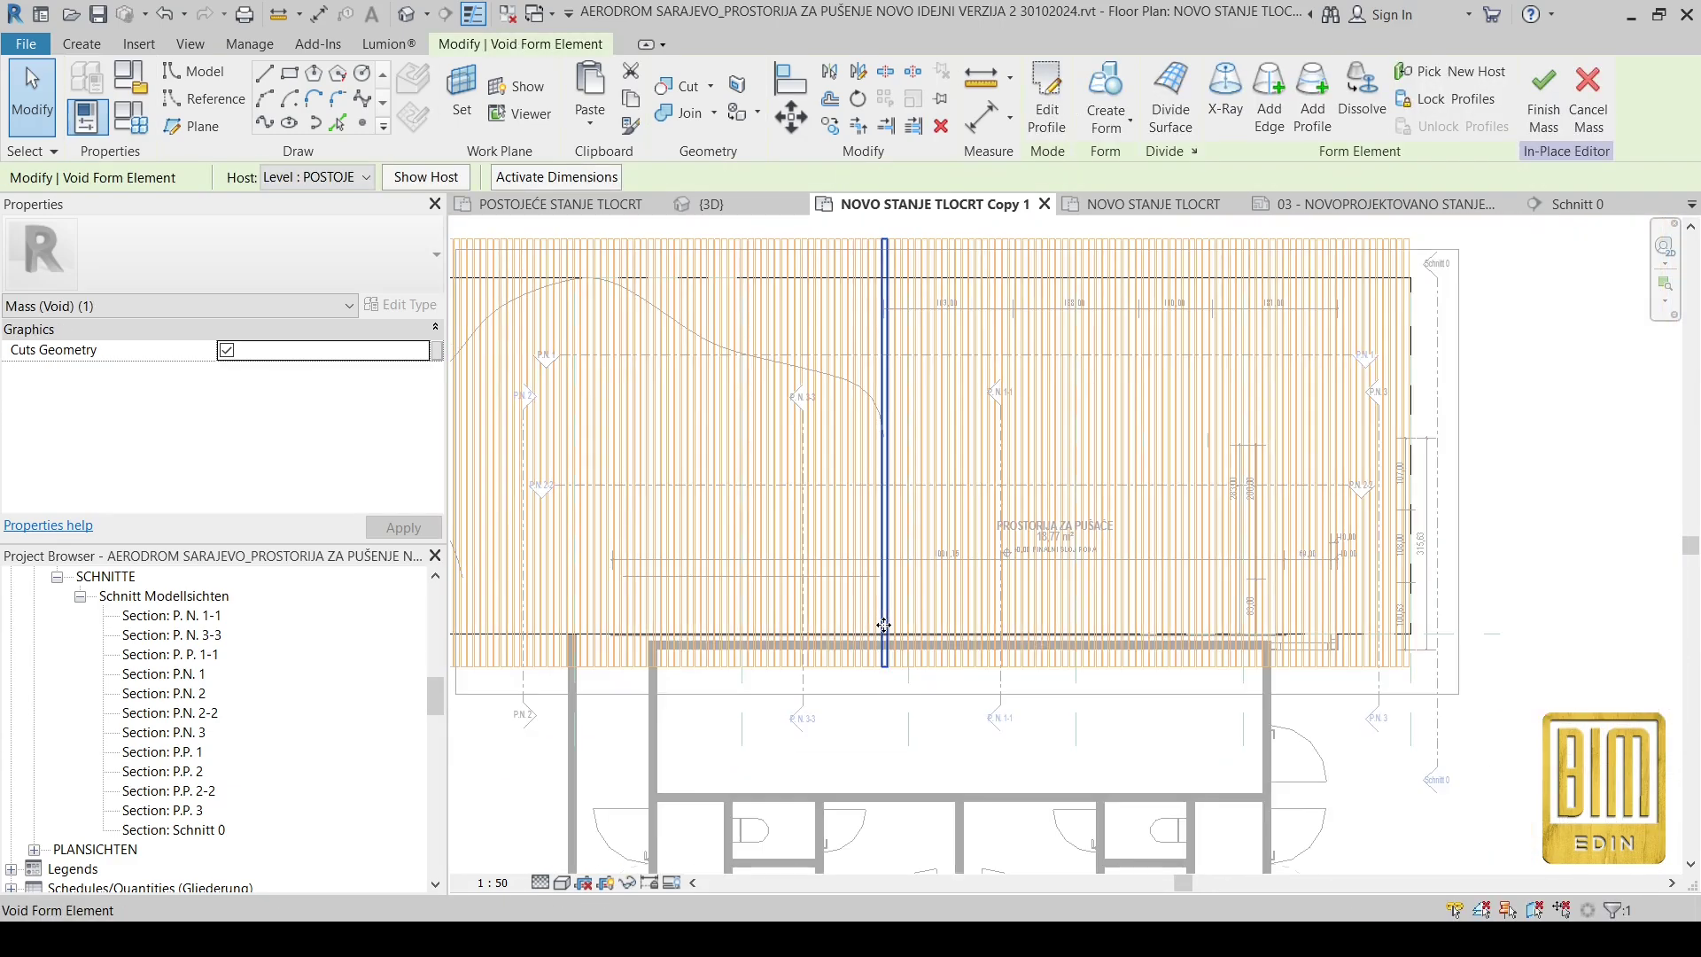
pyautogui.click(1486, 772)
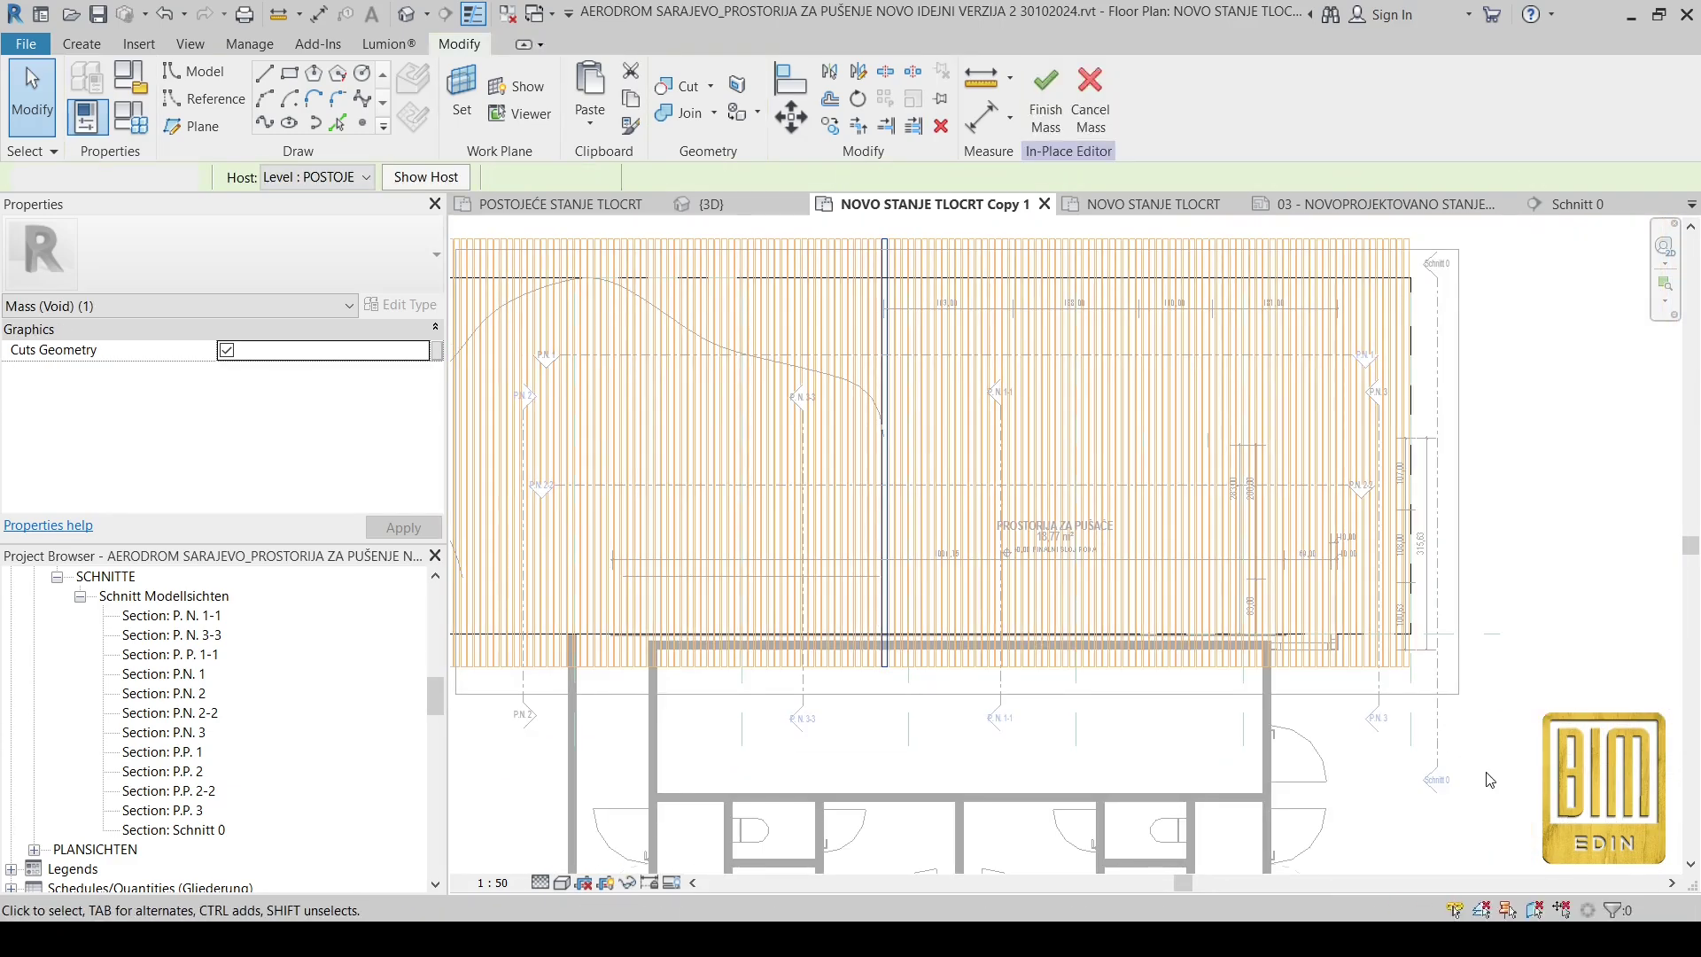
pyautogui.scroll(-2, 1486, 771)
pyautogui.scroll(2, 872, 697)
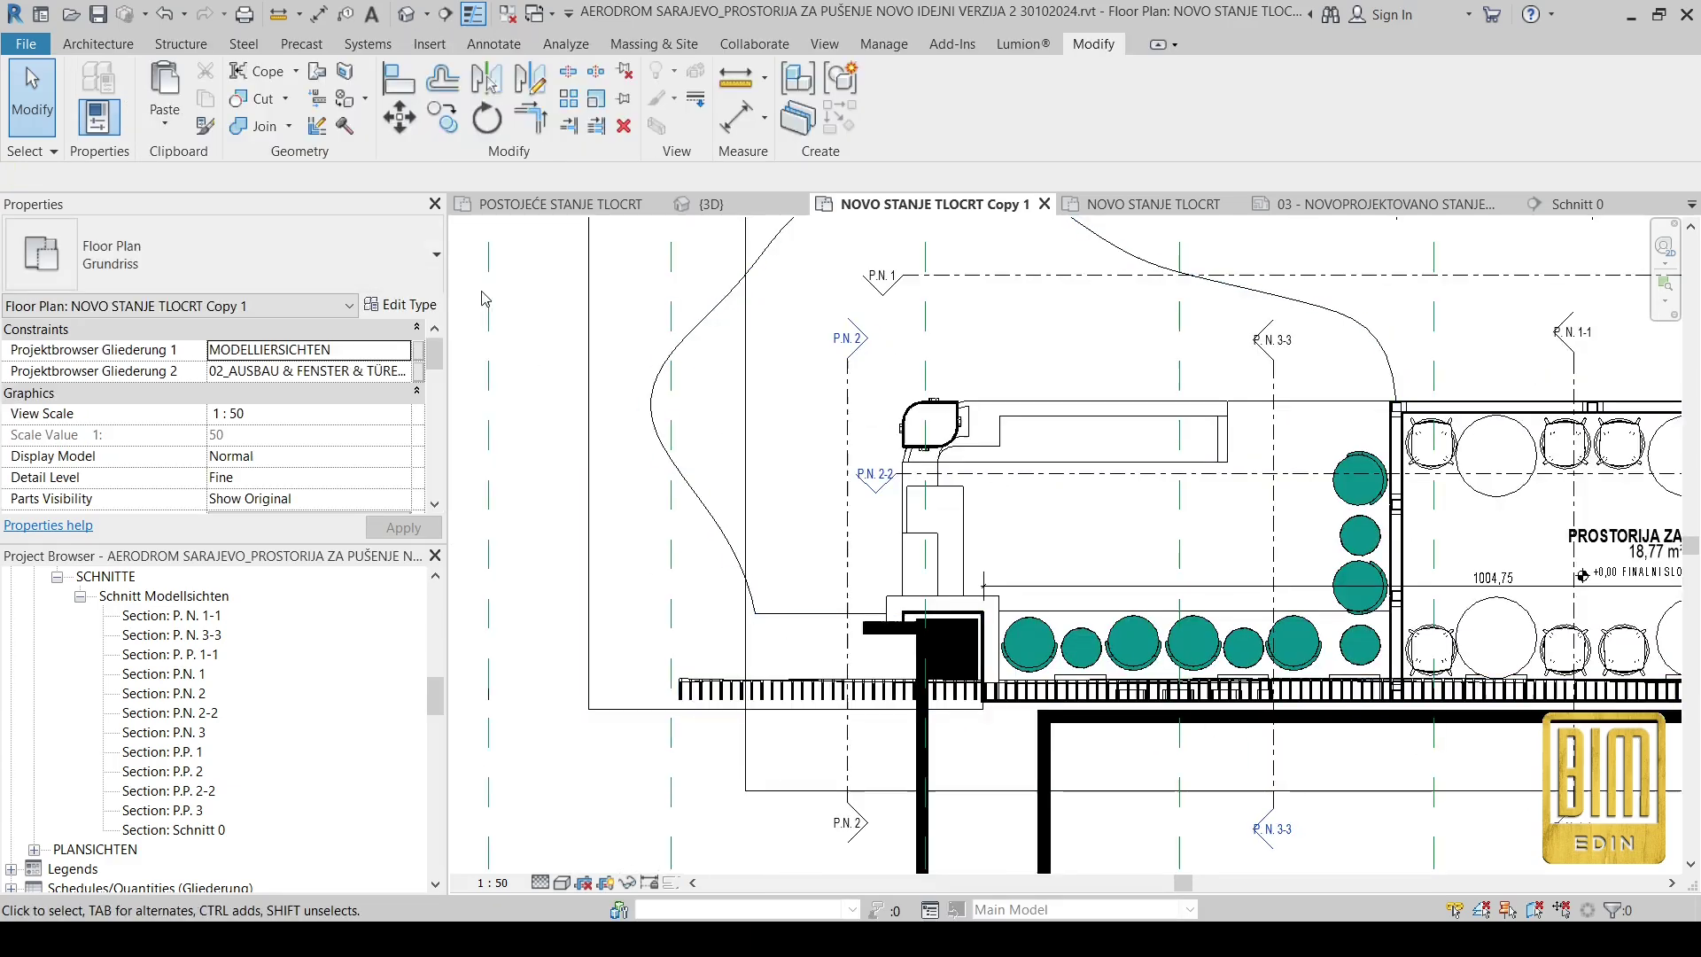
# Step: Start a chained detail line at the outline corner and trace the lower edge along the walls
pyautogui.click(492, 45)
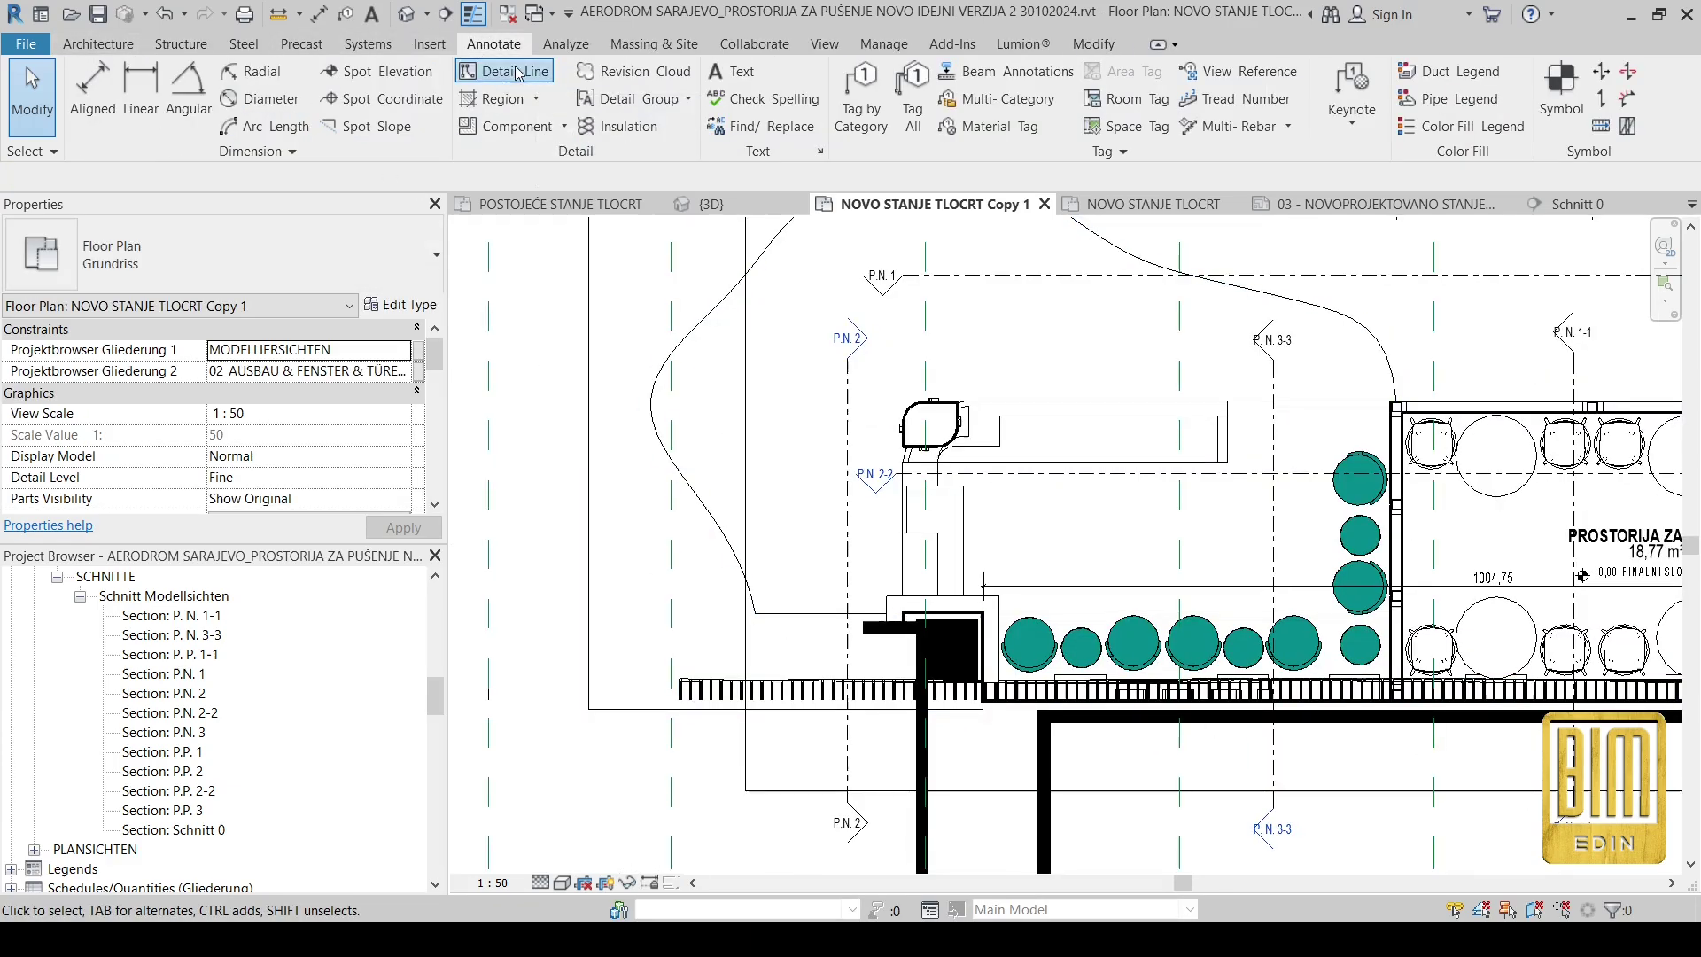
pyautogui.click(518, 72)
pyautogui.scroll(3, 732, 603)
pyautogui.click(734, 605)
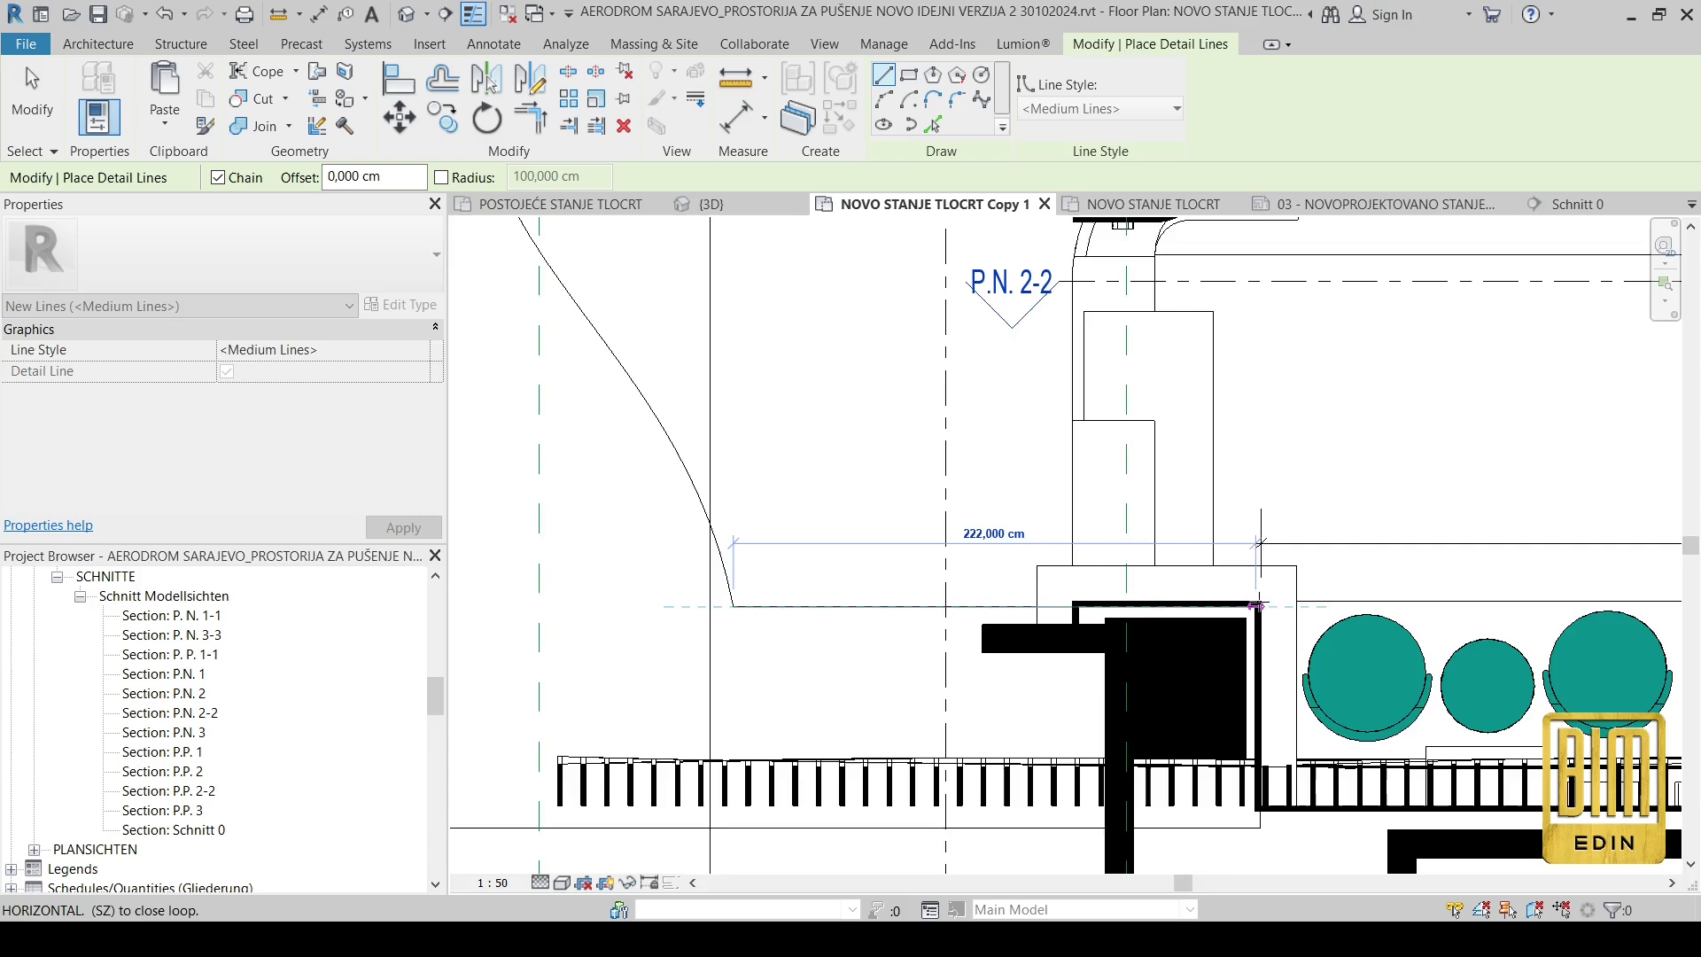
pyautogui.scroll(4, 1256, 606)
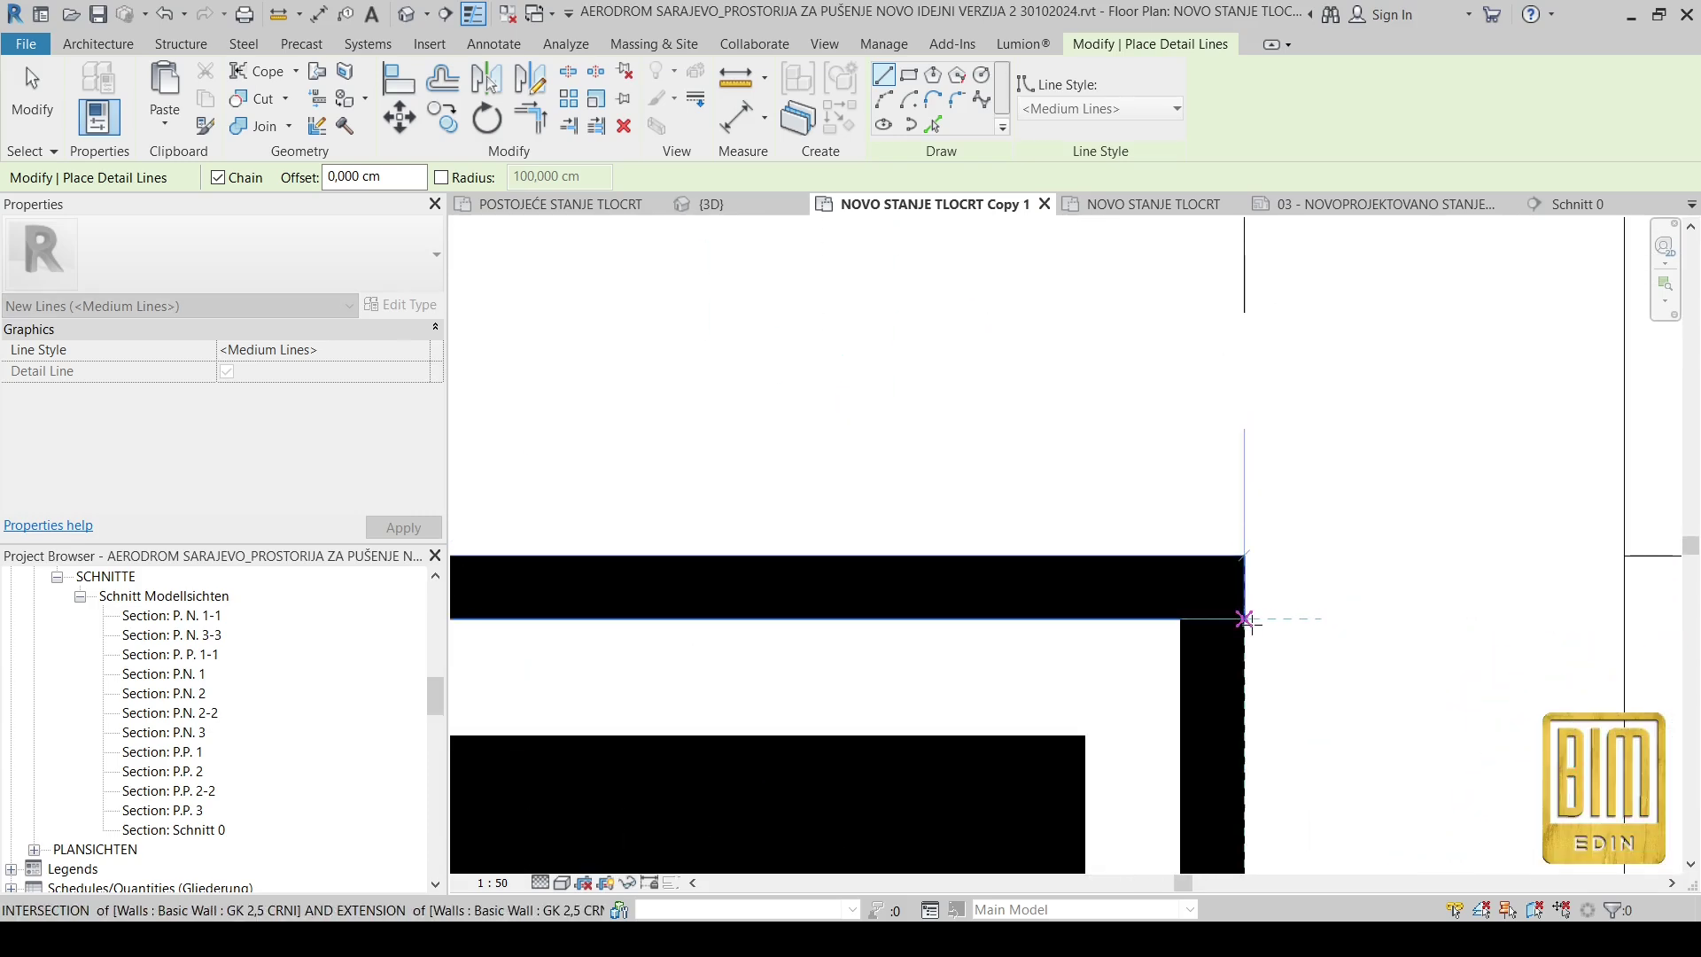
pyautogui.click(1243, 624)
pyautogui.scroll(-4, 1100, 494)
pyautogui.scroll(3, 1091, 602)
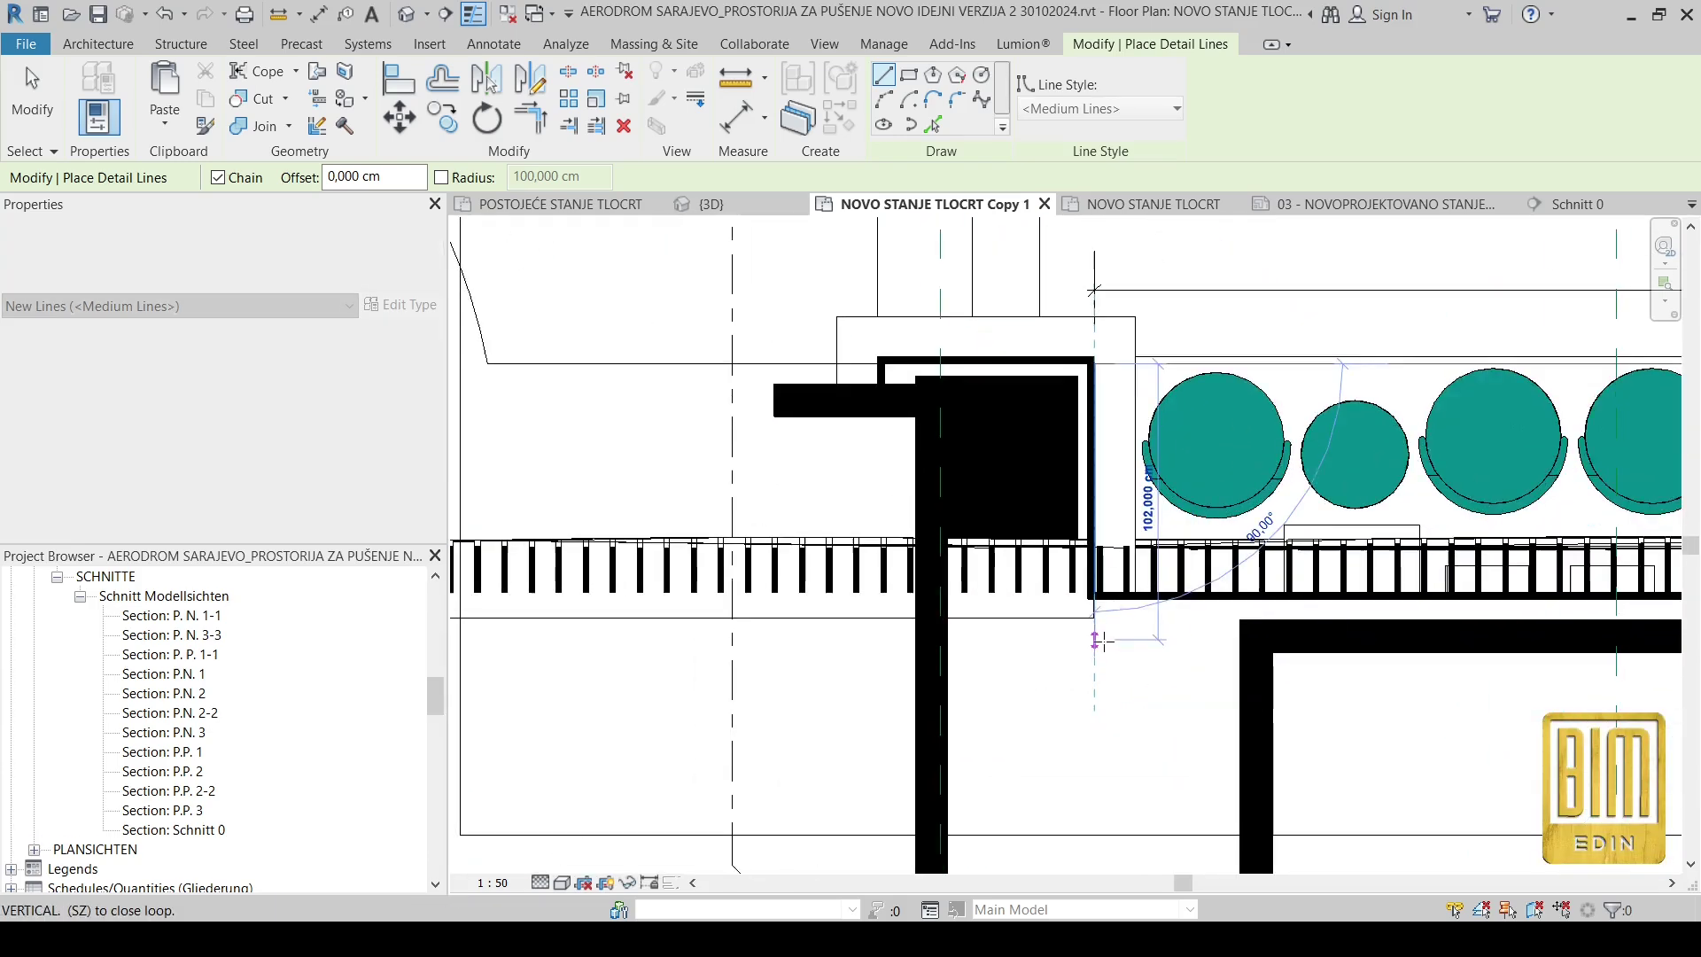
pyautogui.click(1089, 606)
pyautogui.scroll(-4, 1089, 605)
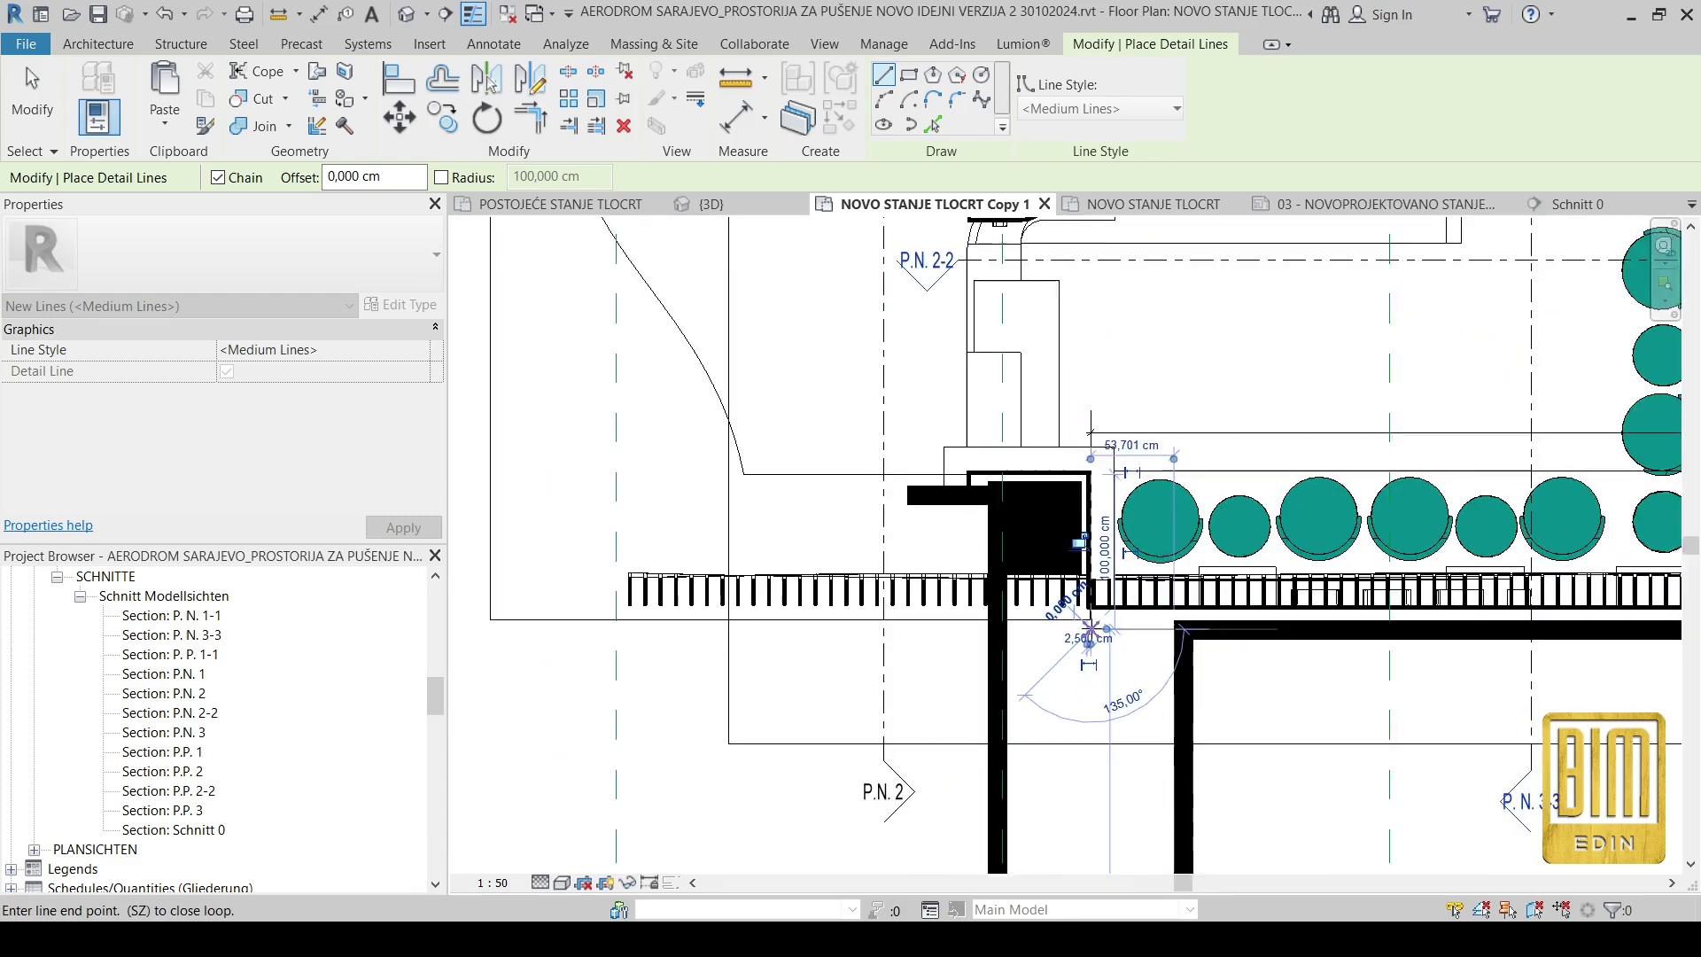
pyautogui.click(694, 629)
# Step: Continue the chain through the top-left and top-right corners, ending at the room corner beside the column
pyautogui.scroll(-2, 691, 532)
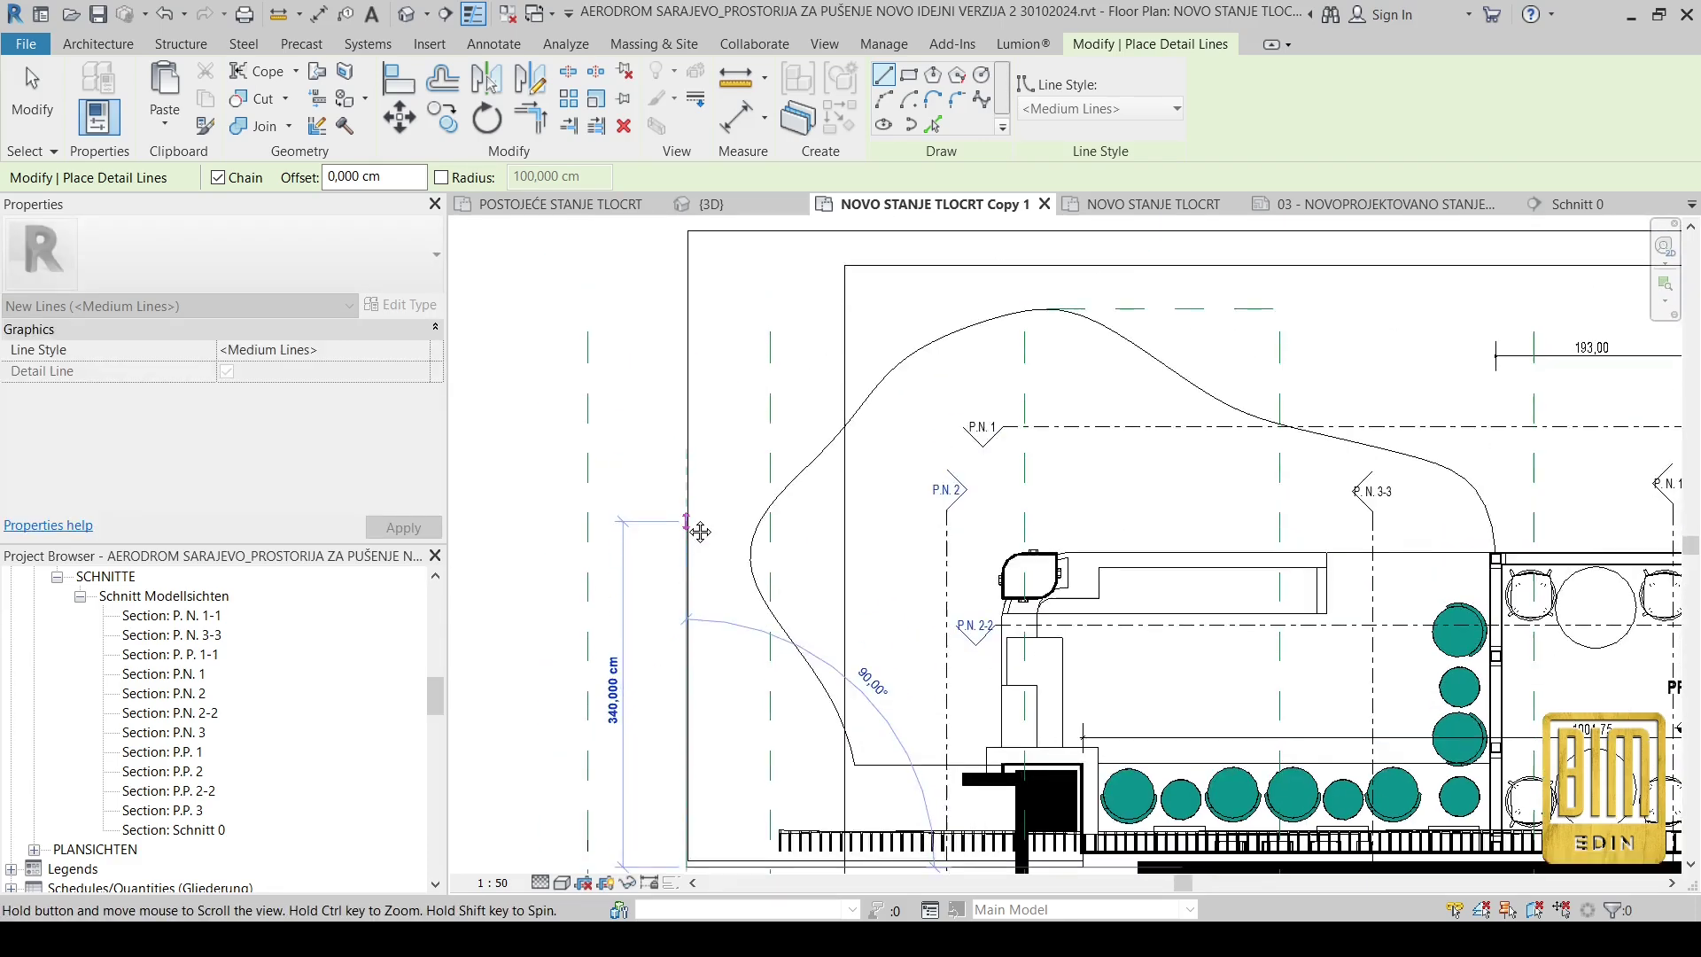
pyautogui.click(688, 310)
pyautogui.scroll(-2, 687, 310)
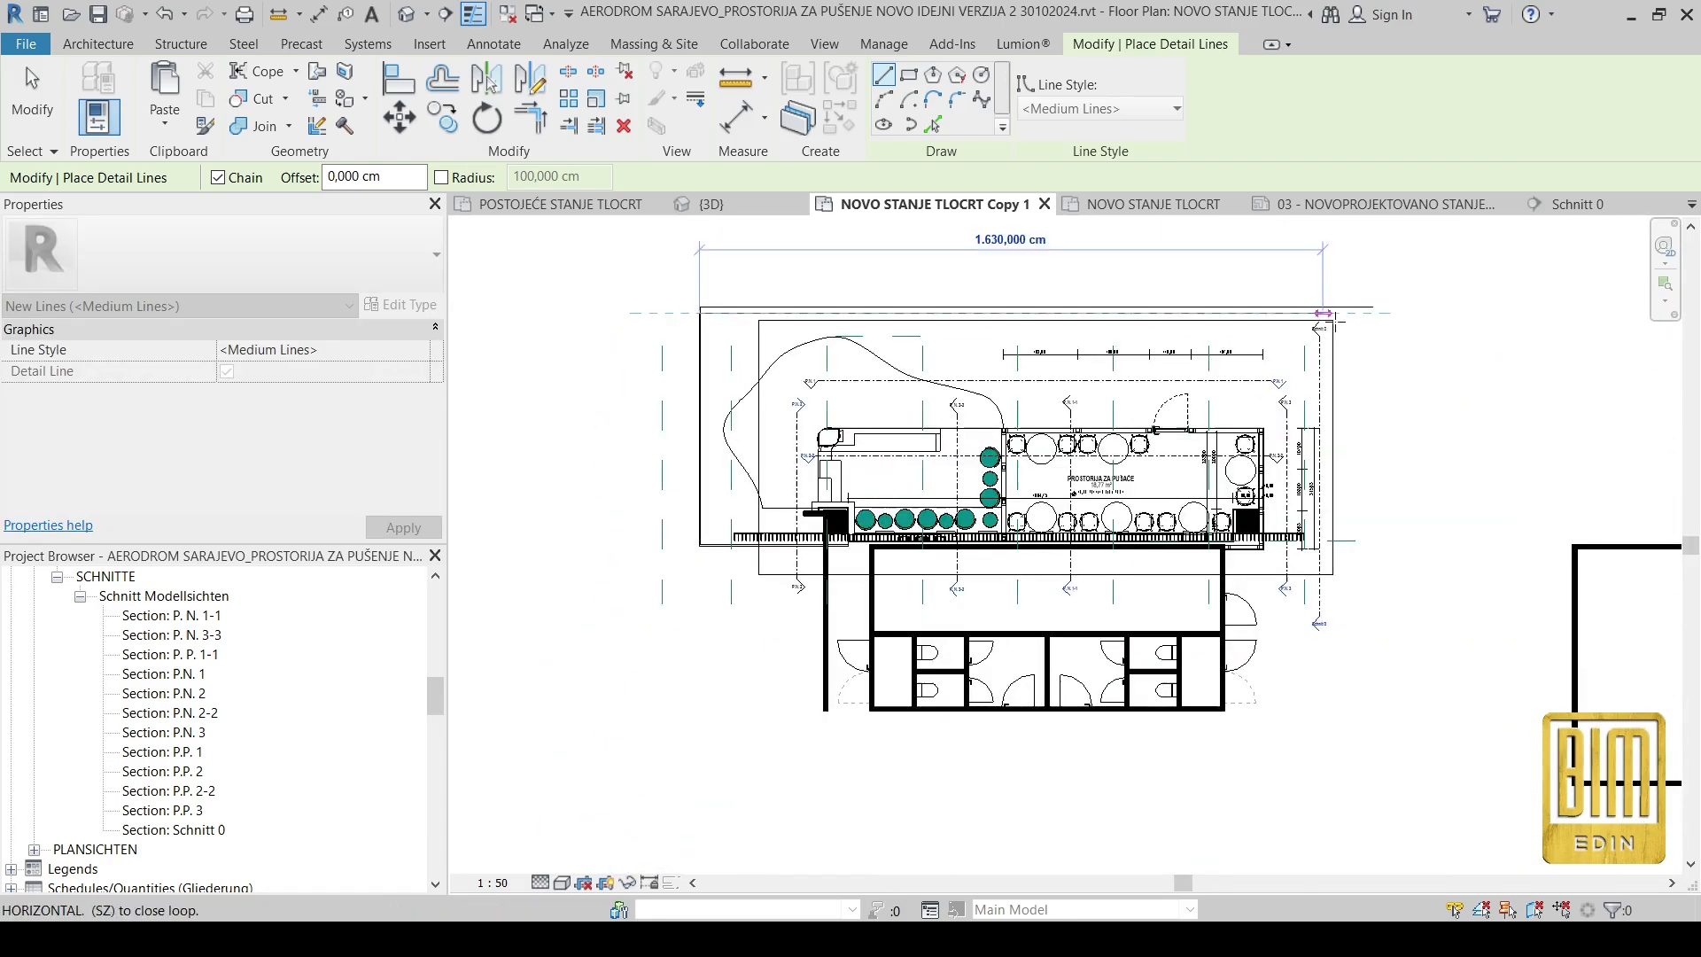
pyautogui.scroll(1, 1345, 310)
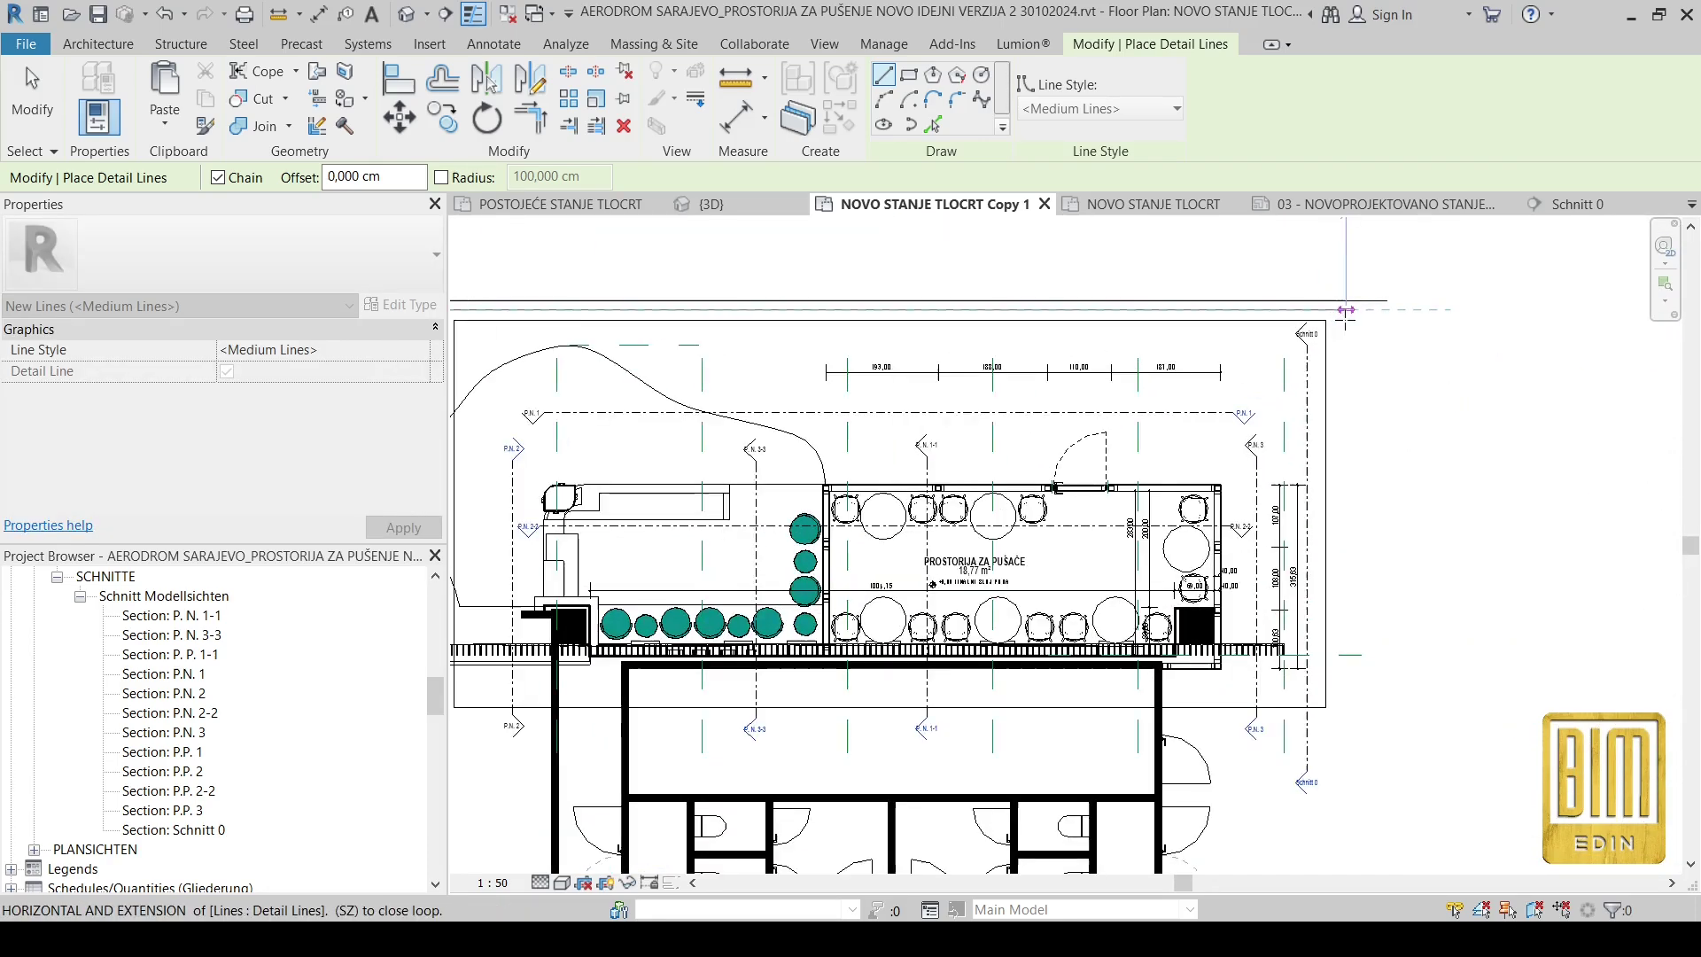
pyautogui.click(1299, 310)
pyautogui.scroll(2, 1300, 635)
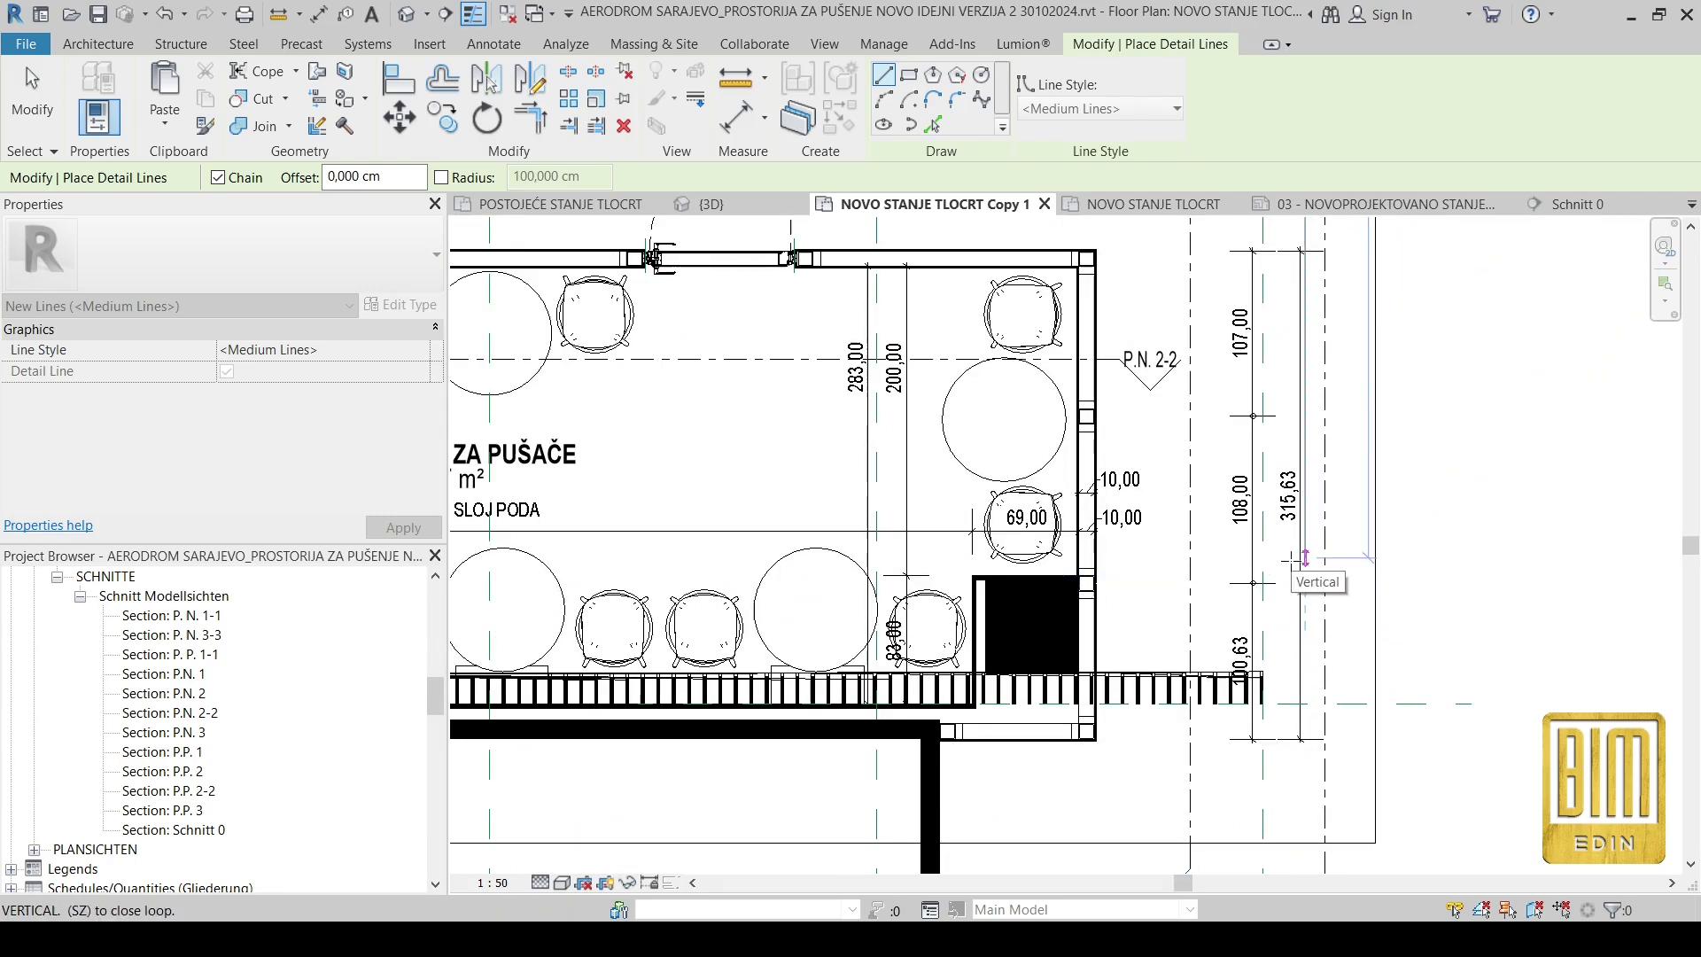
pyautogui.click(1304, 788)
pyautogui.moveTo(1136, 789); pyautogui.dragTo(1178, 782, button='middle')
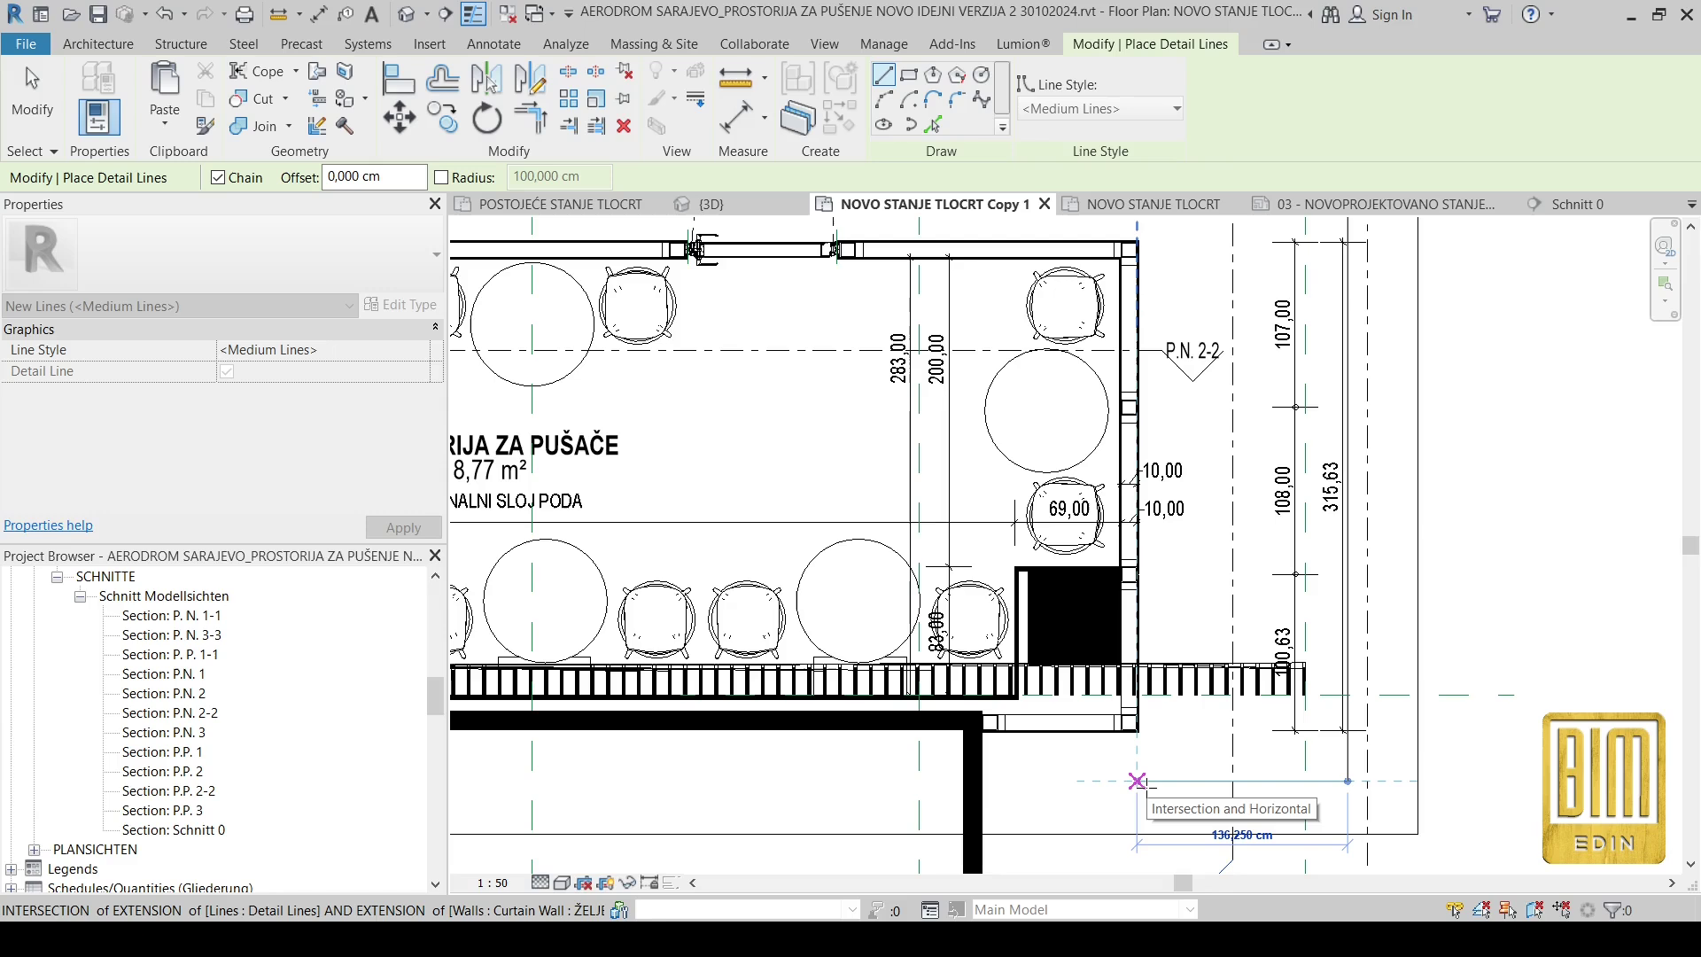
pyautogui.click(1014, 780)
pyautogui.click(1015, 567)
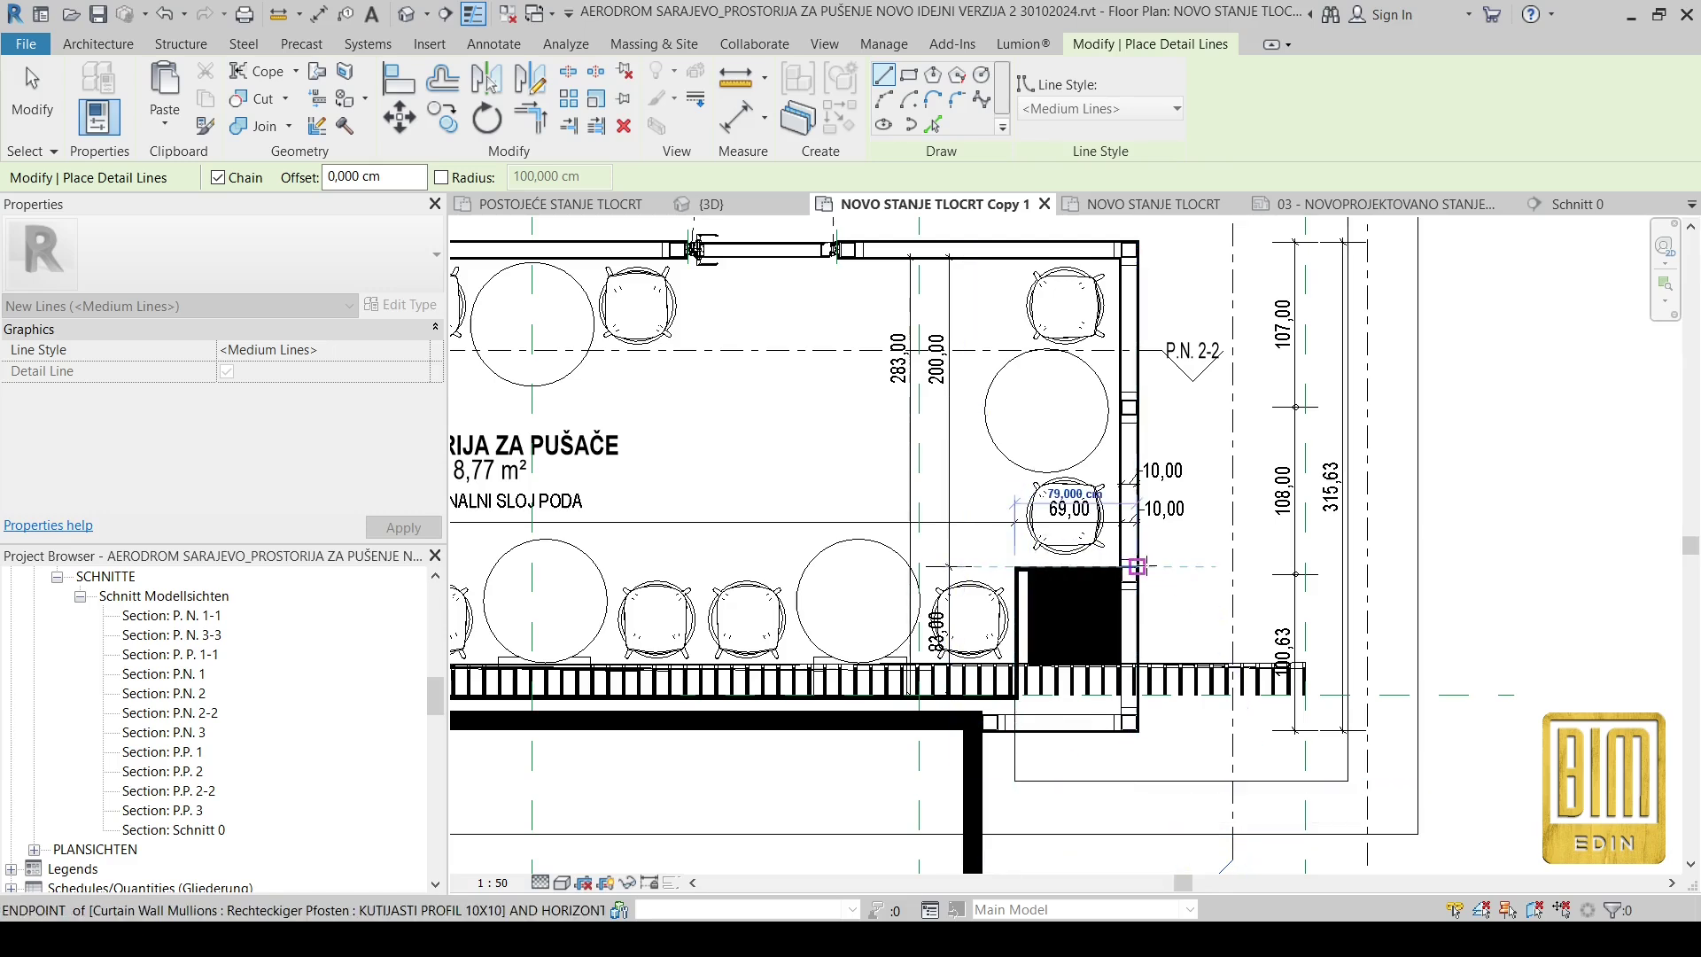
pyautogui.scroll(2, 1137, 566)
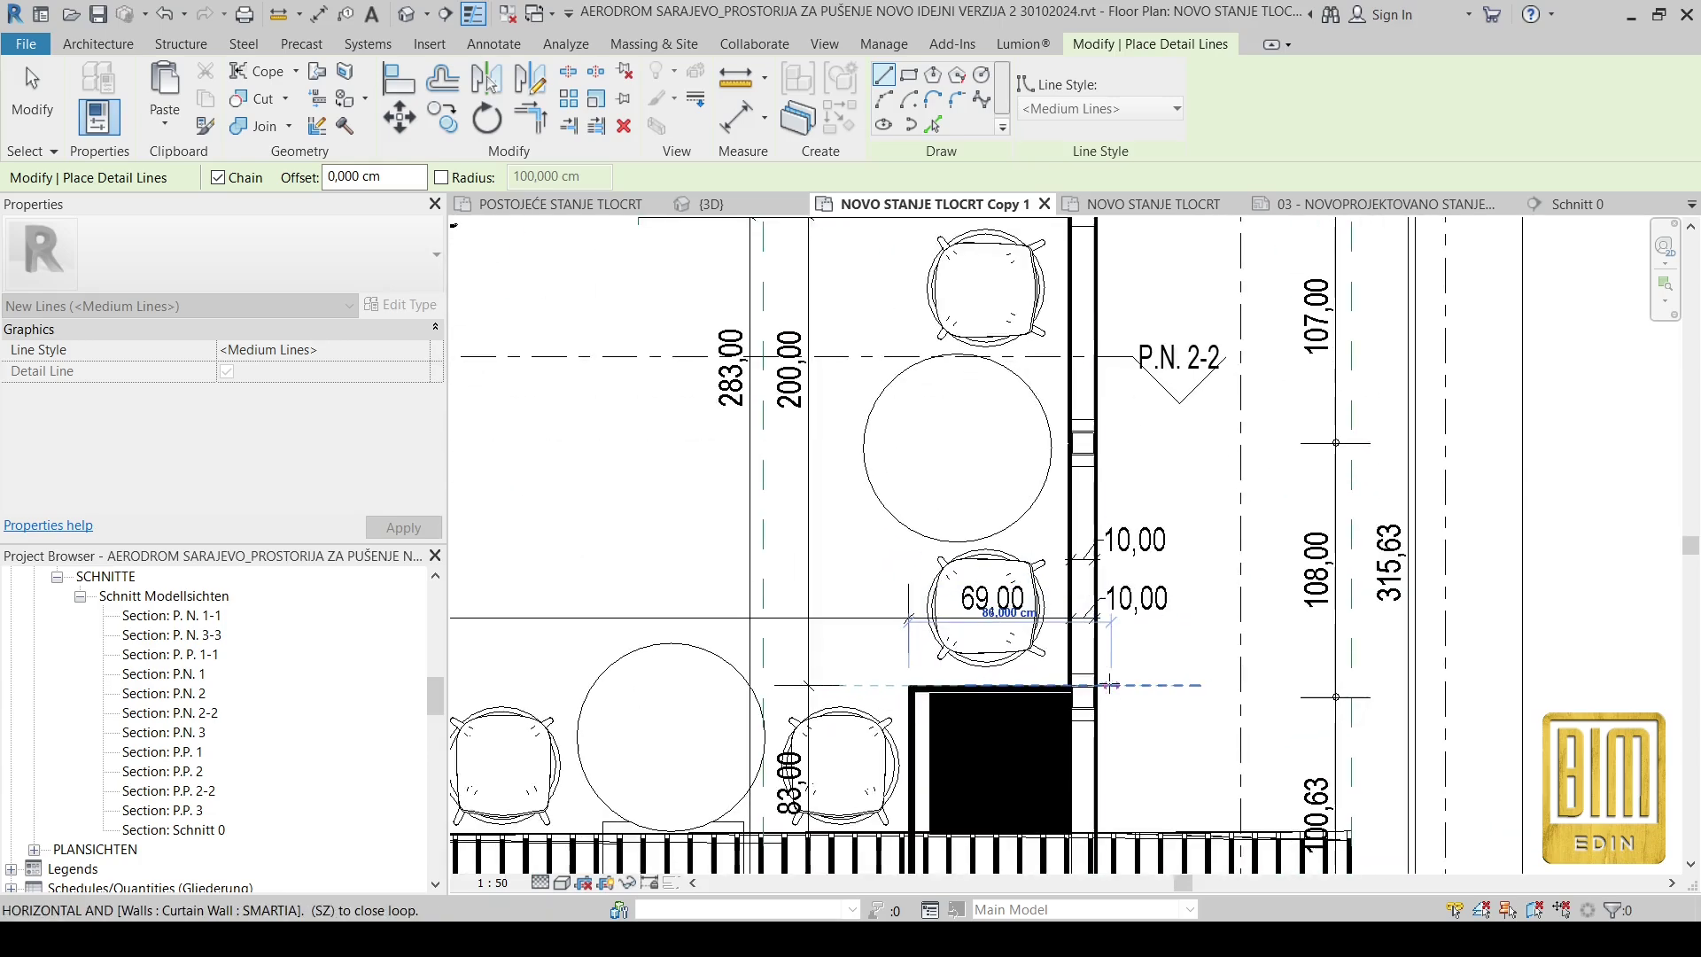
pyautogui.scroll(2, 1099, 684)
pyautogui.scroll(3, 1098, 637)
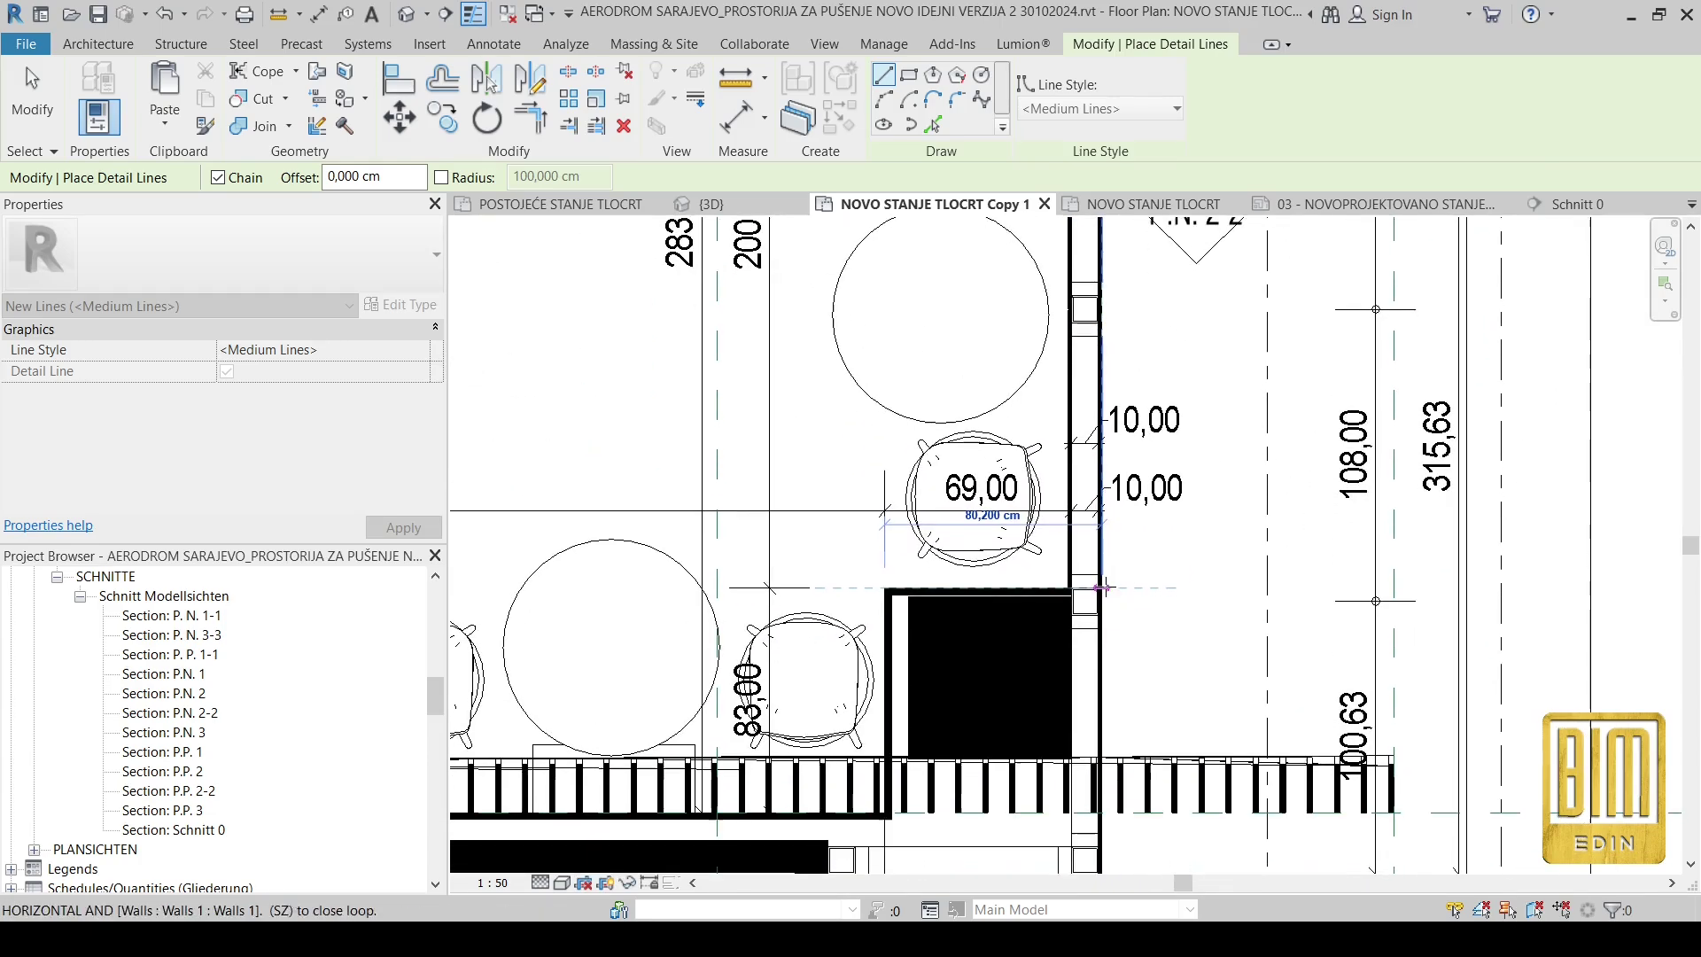
pyautogui.scroll(-5, 1109, 577)
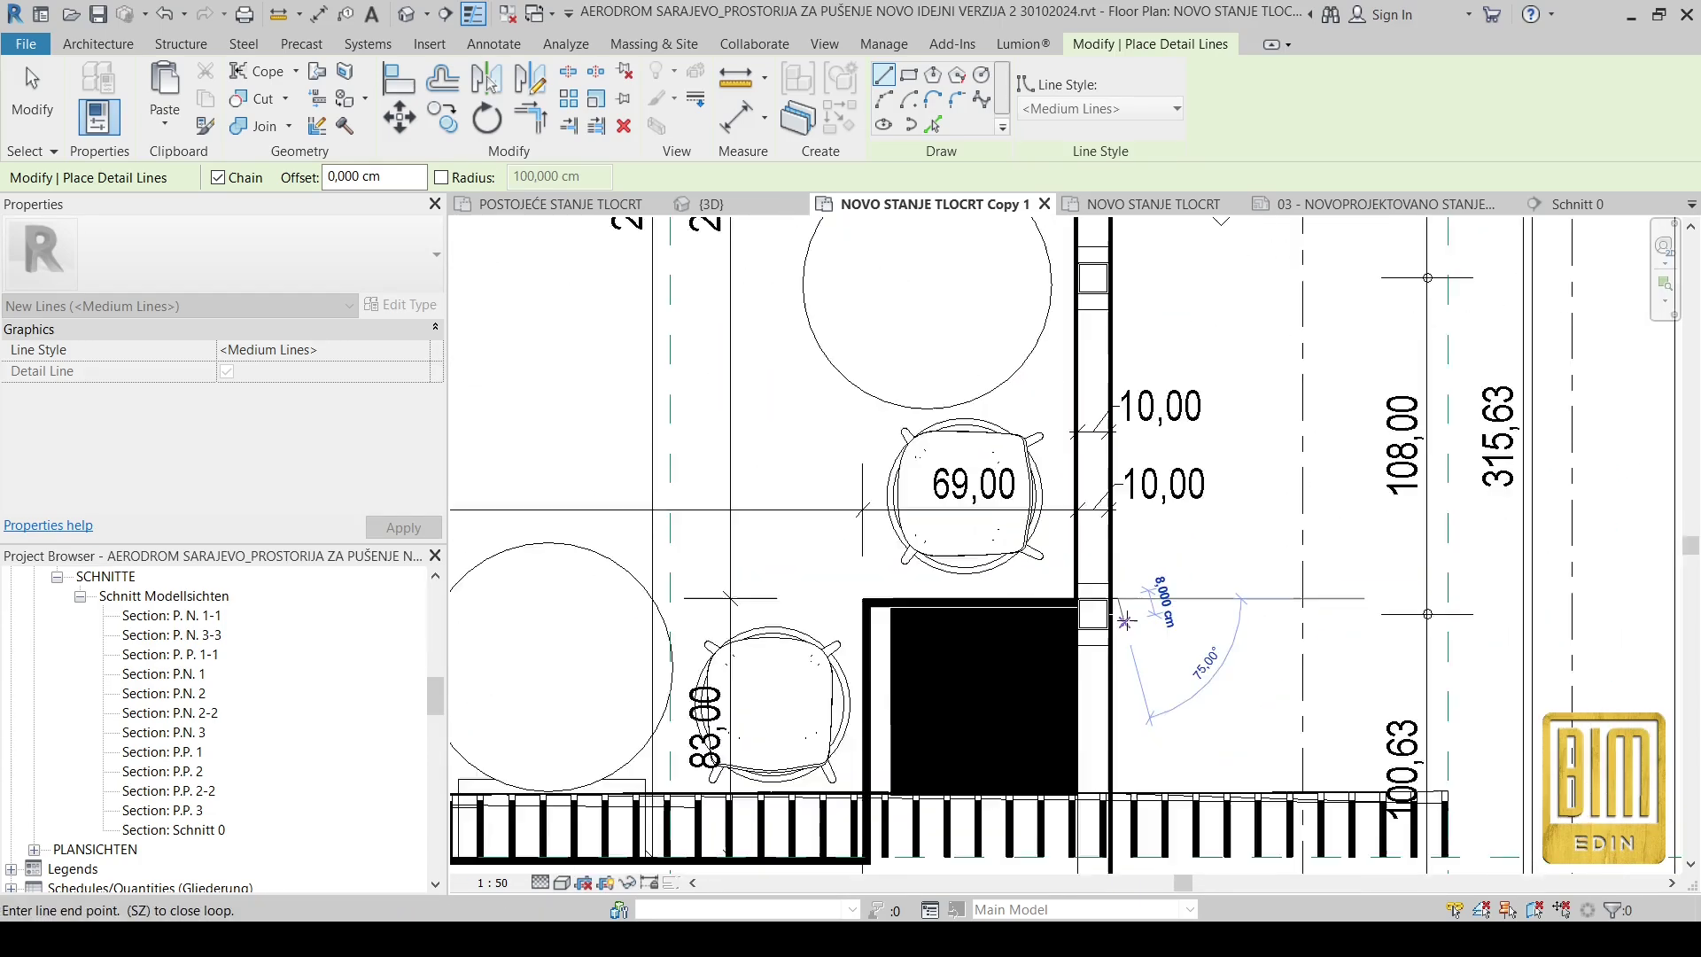
# Step: Begin a spline detail line at the room's right and add control points across the top
pyautogui.click(981, 100)
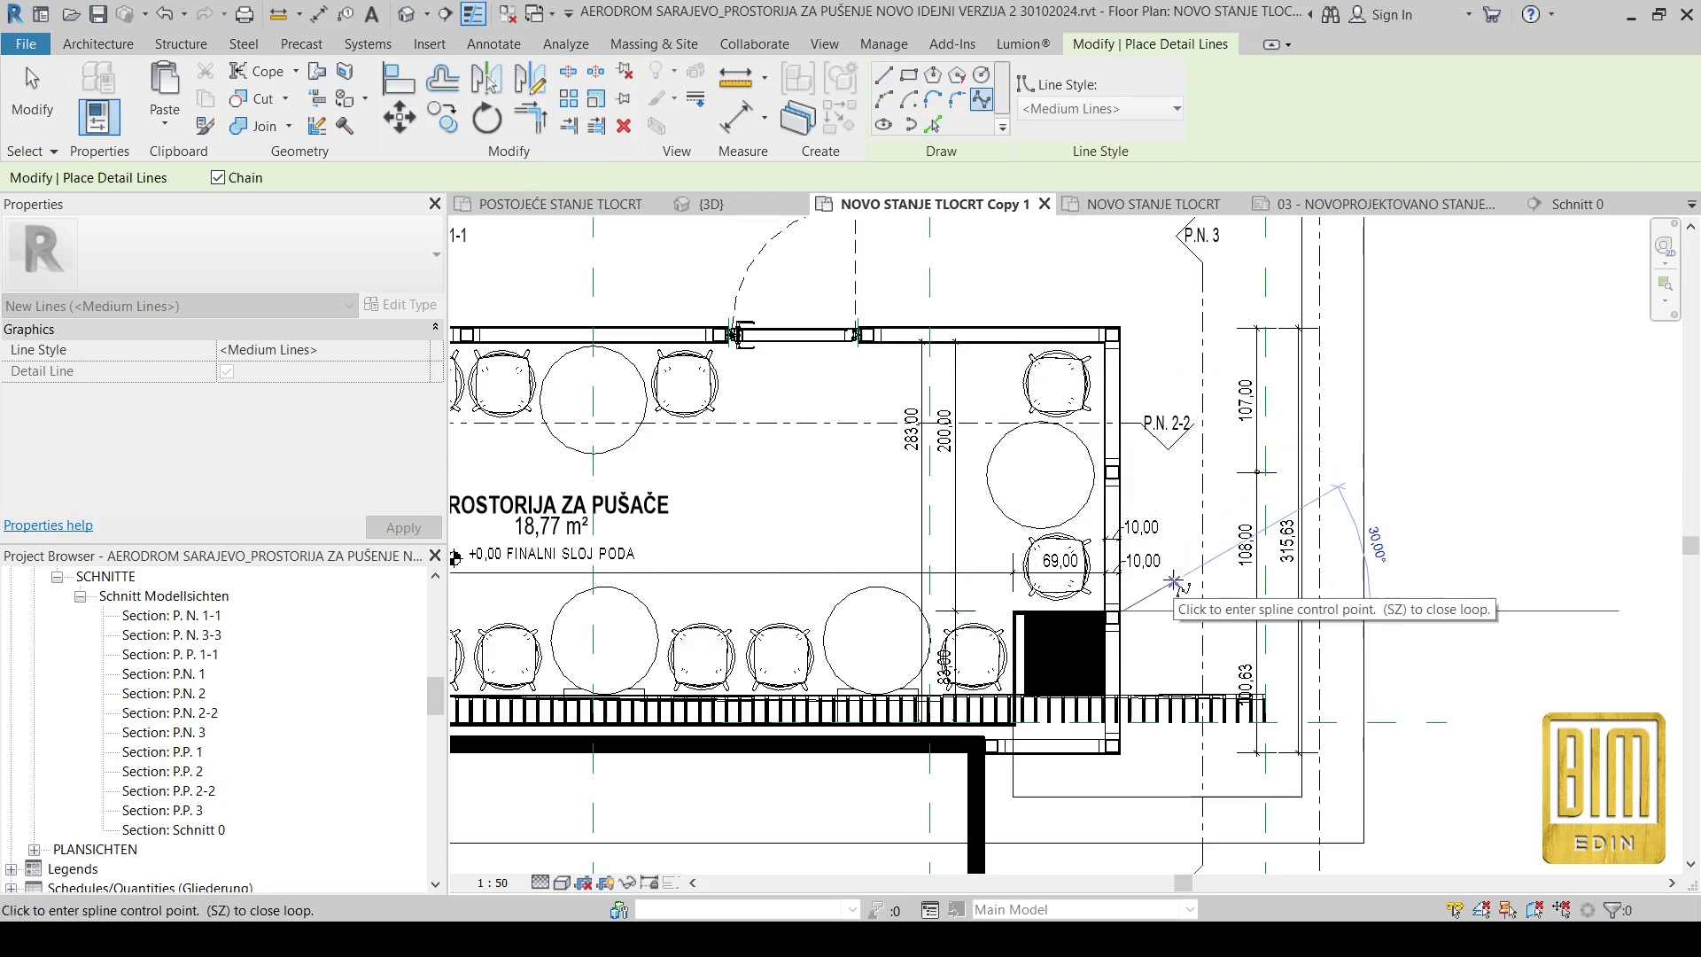
pyautogui.moveTo(1202, 327); pyautogui.dragTo(1229, 536, button='middle')
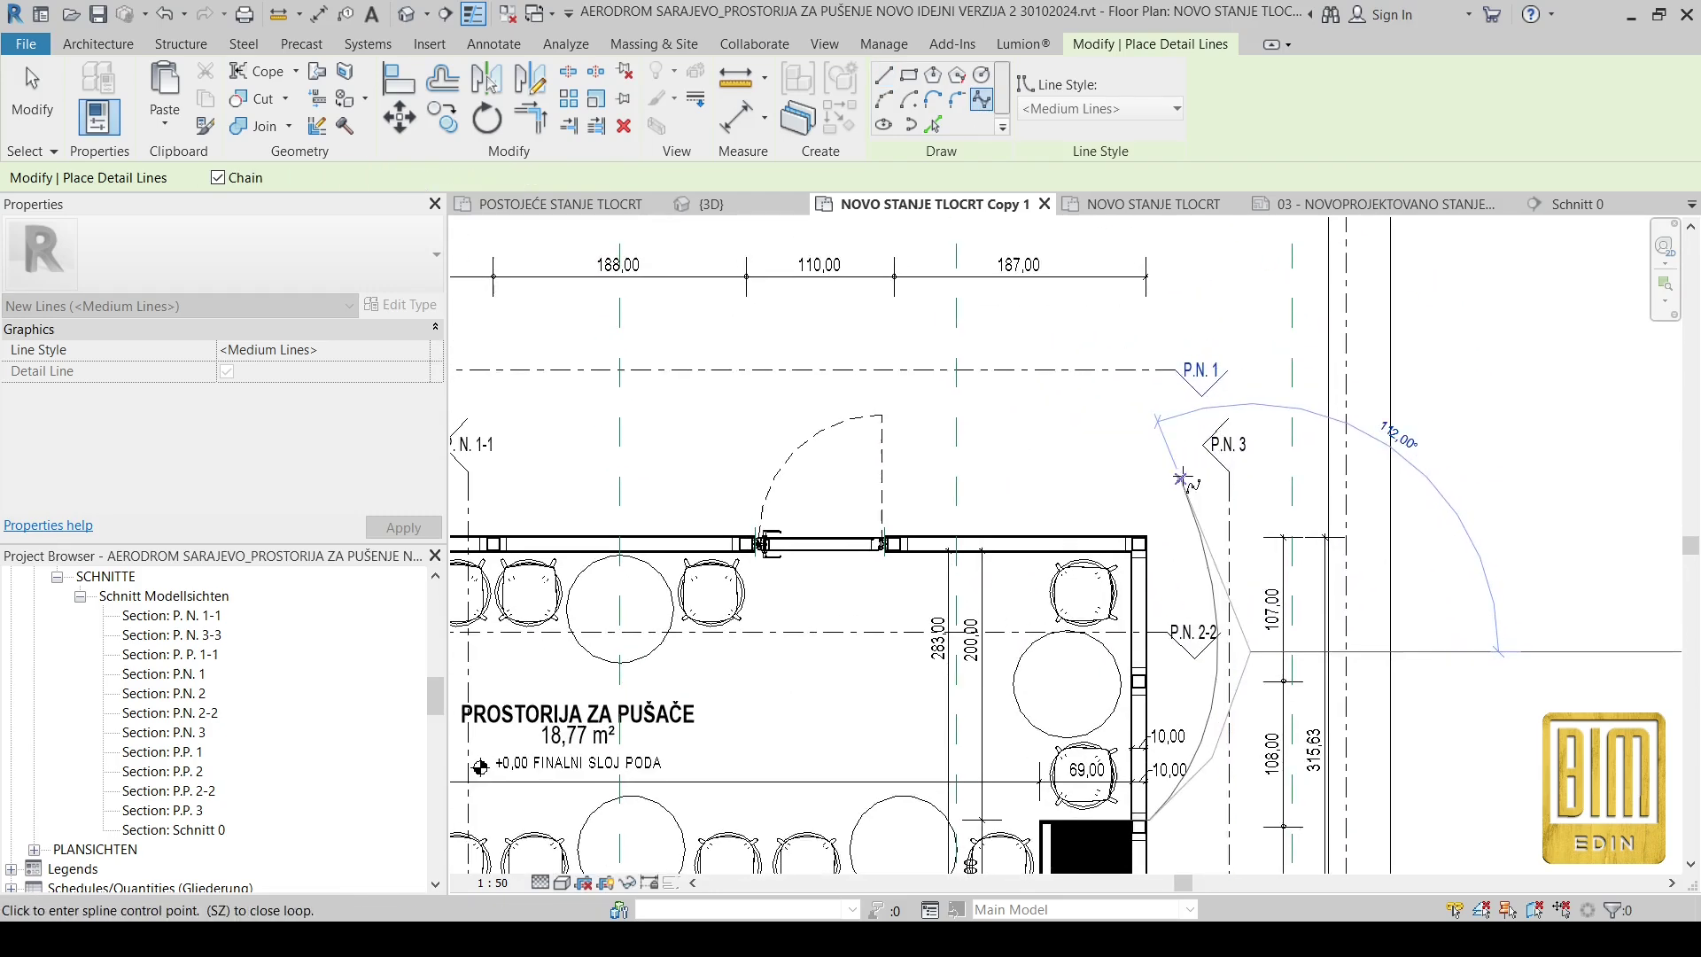
pyautogui.click(1267, 551)
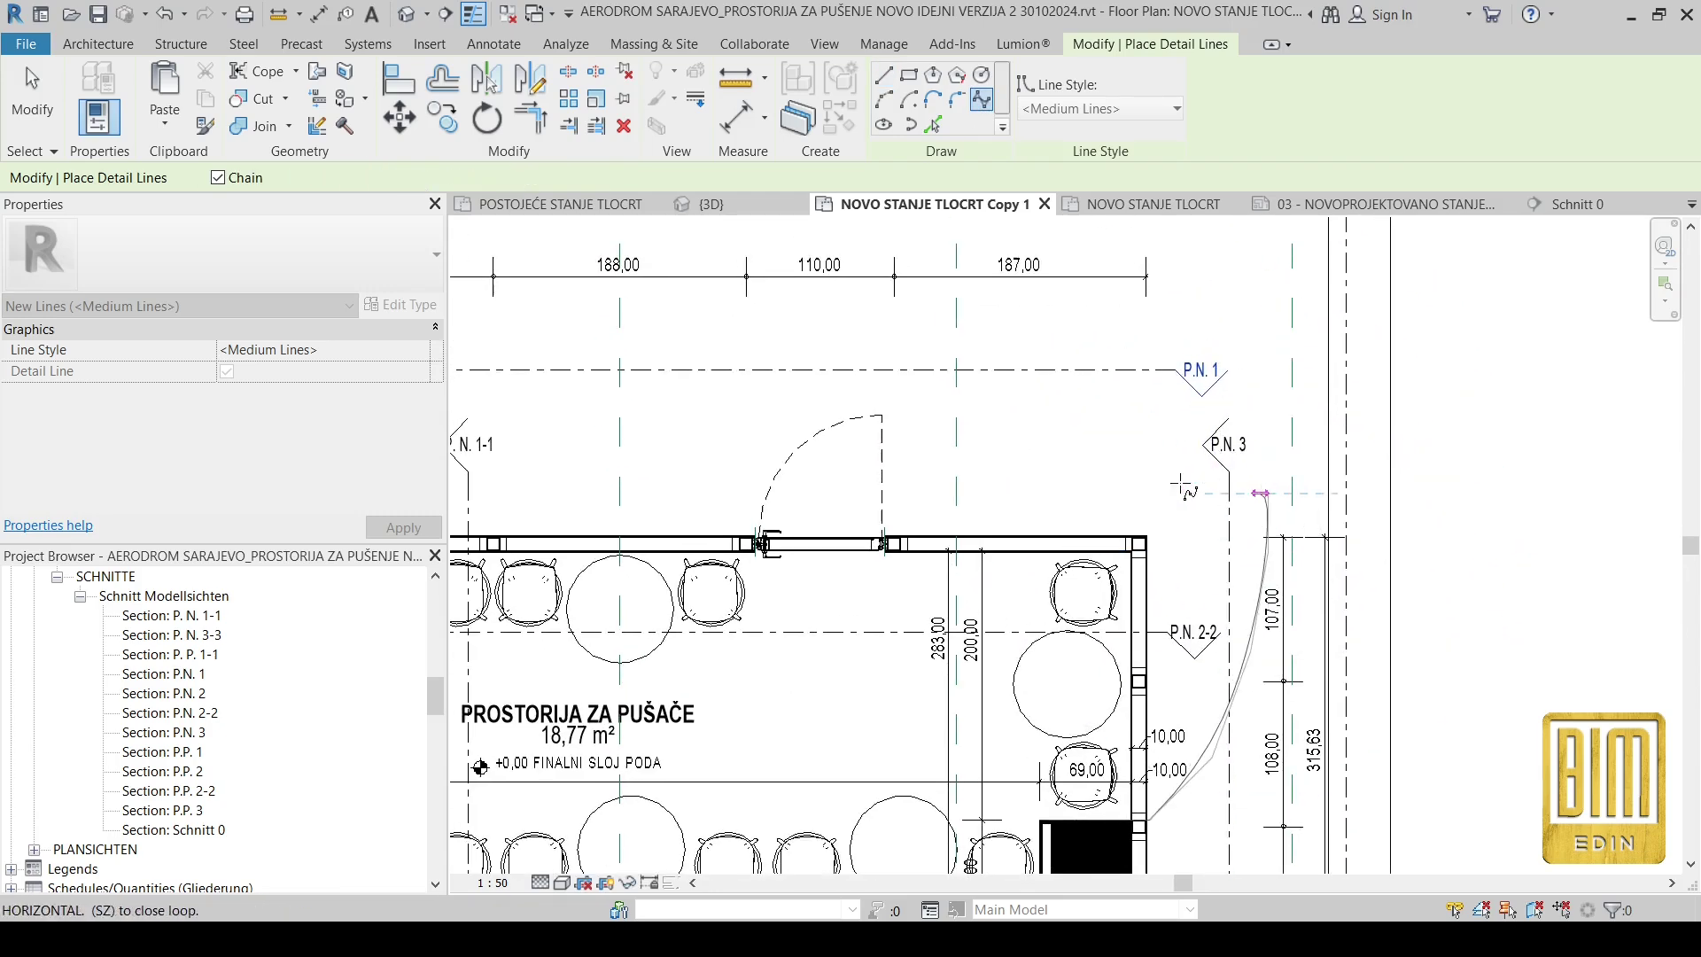
pyautogui.scroll(-4, 1256, 403)
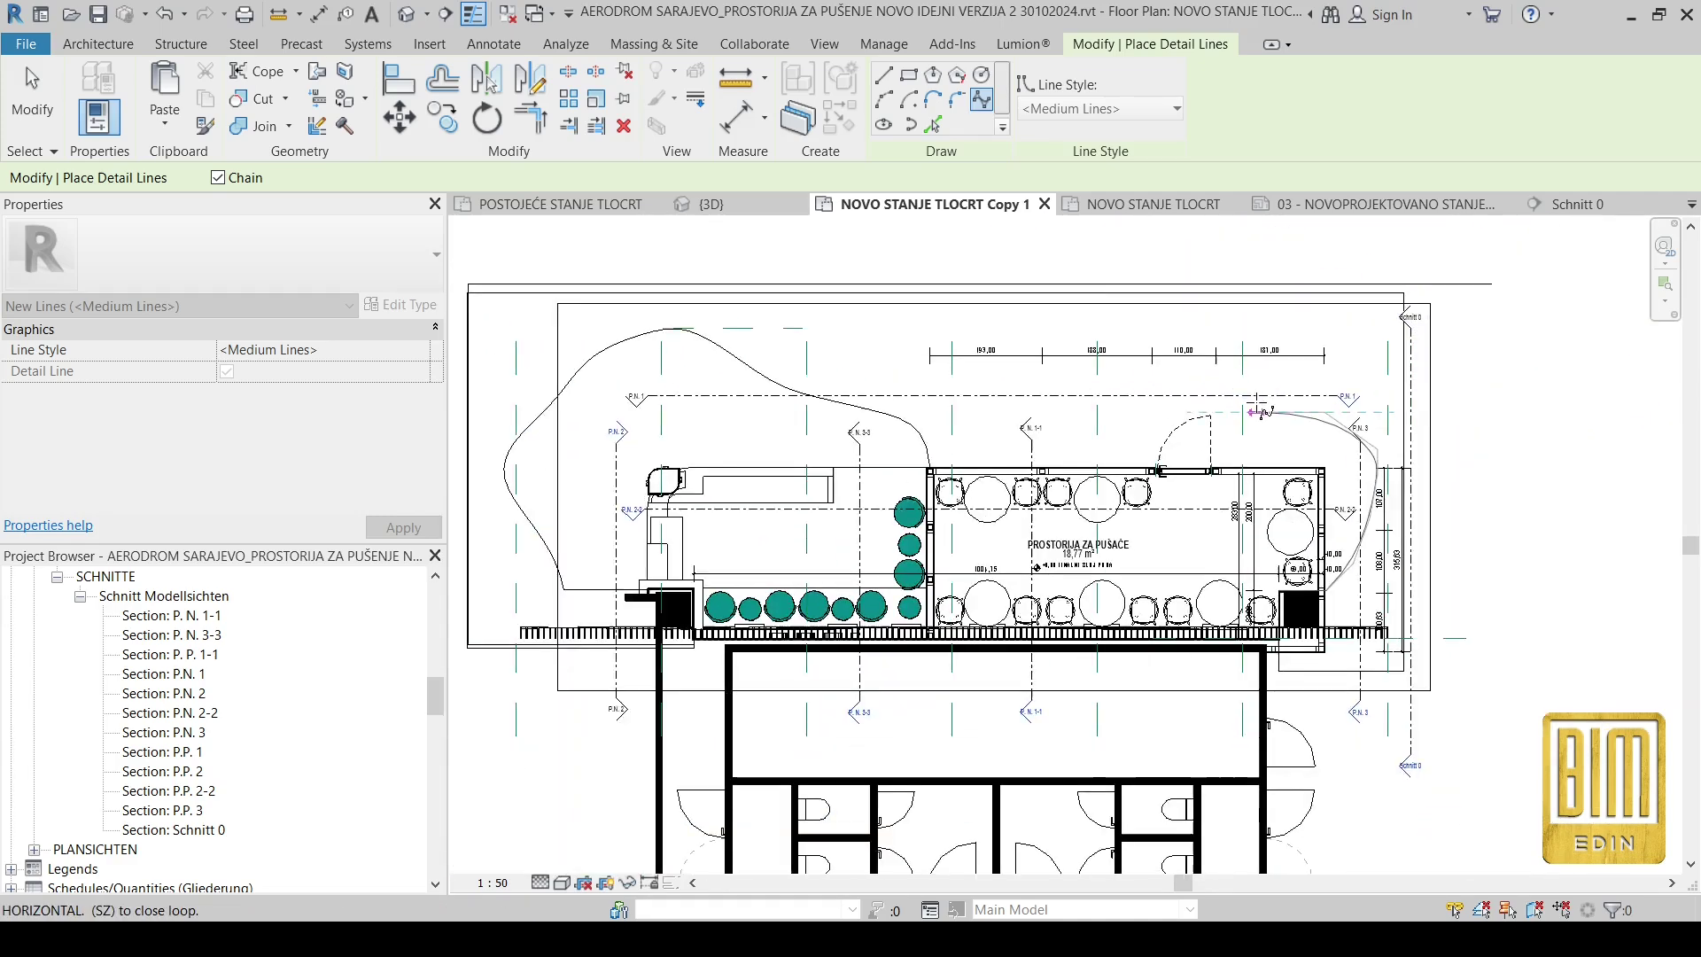
pyautogui.click(926, 430)
pyautogui.click(805, 392)
pyautogui.click(761, 351)
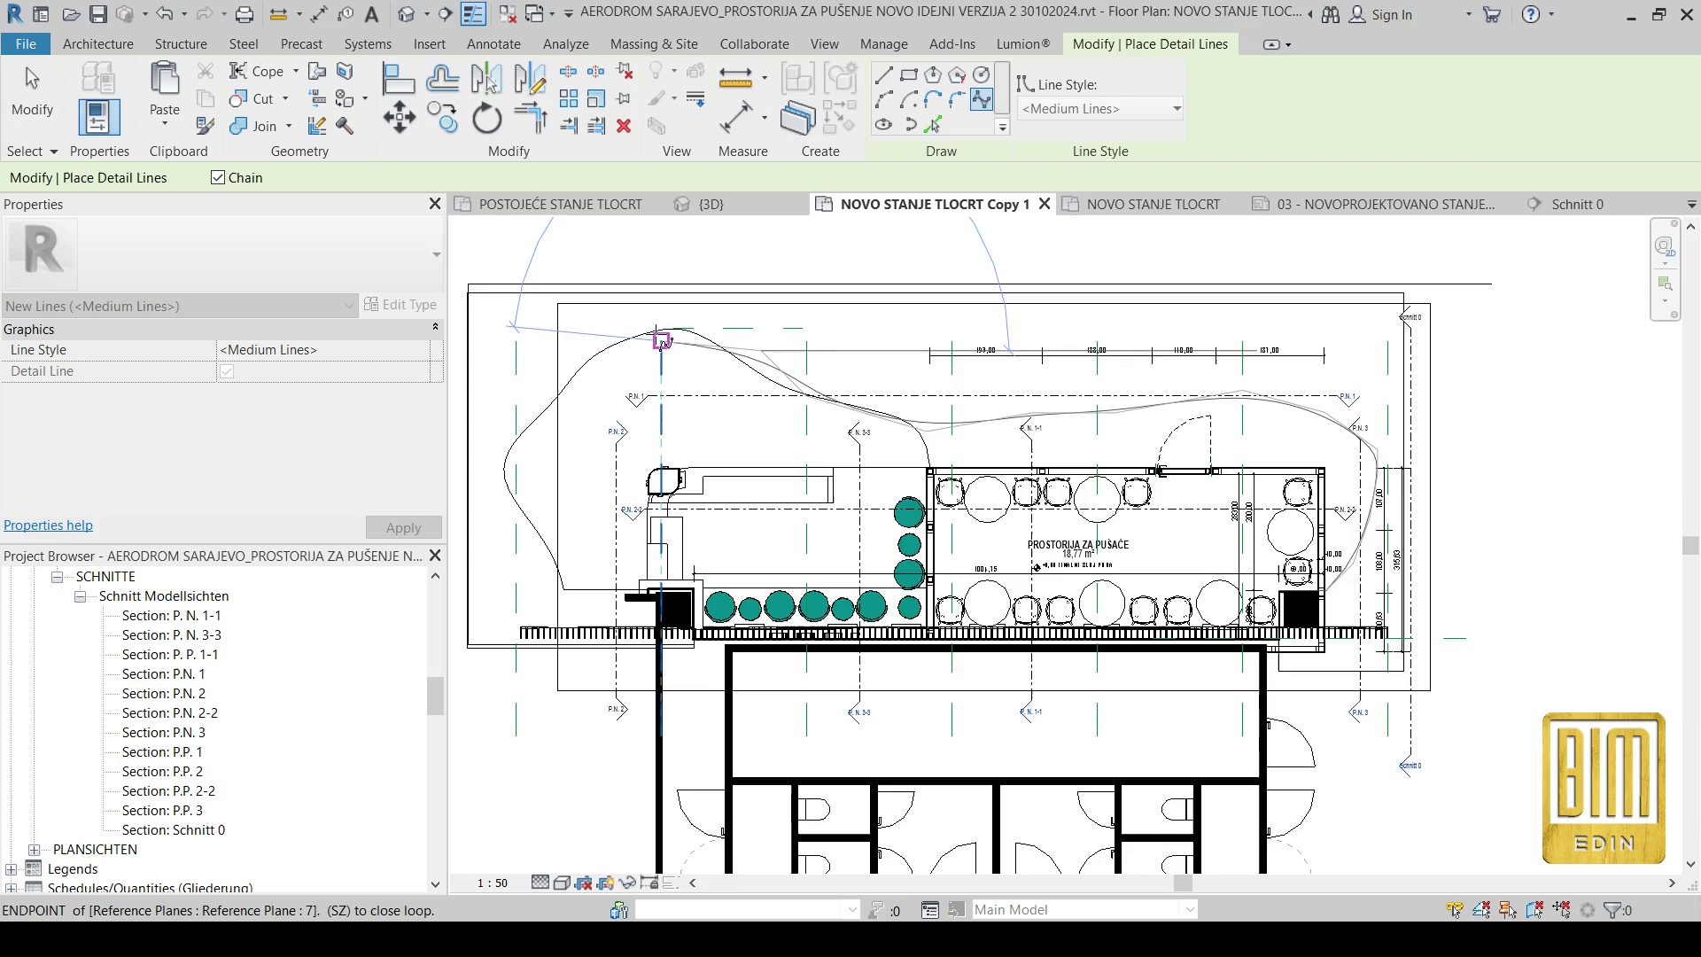
pyautogui.scroll(5, 663, 341)
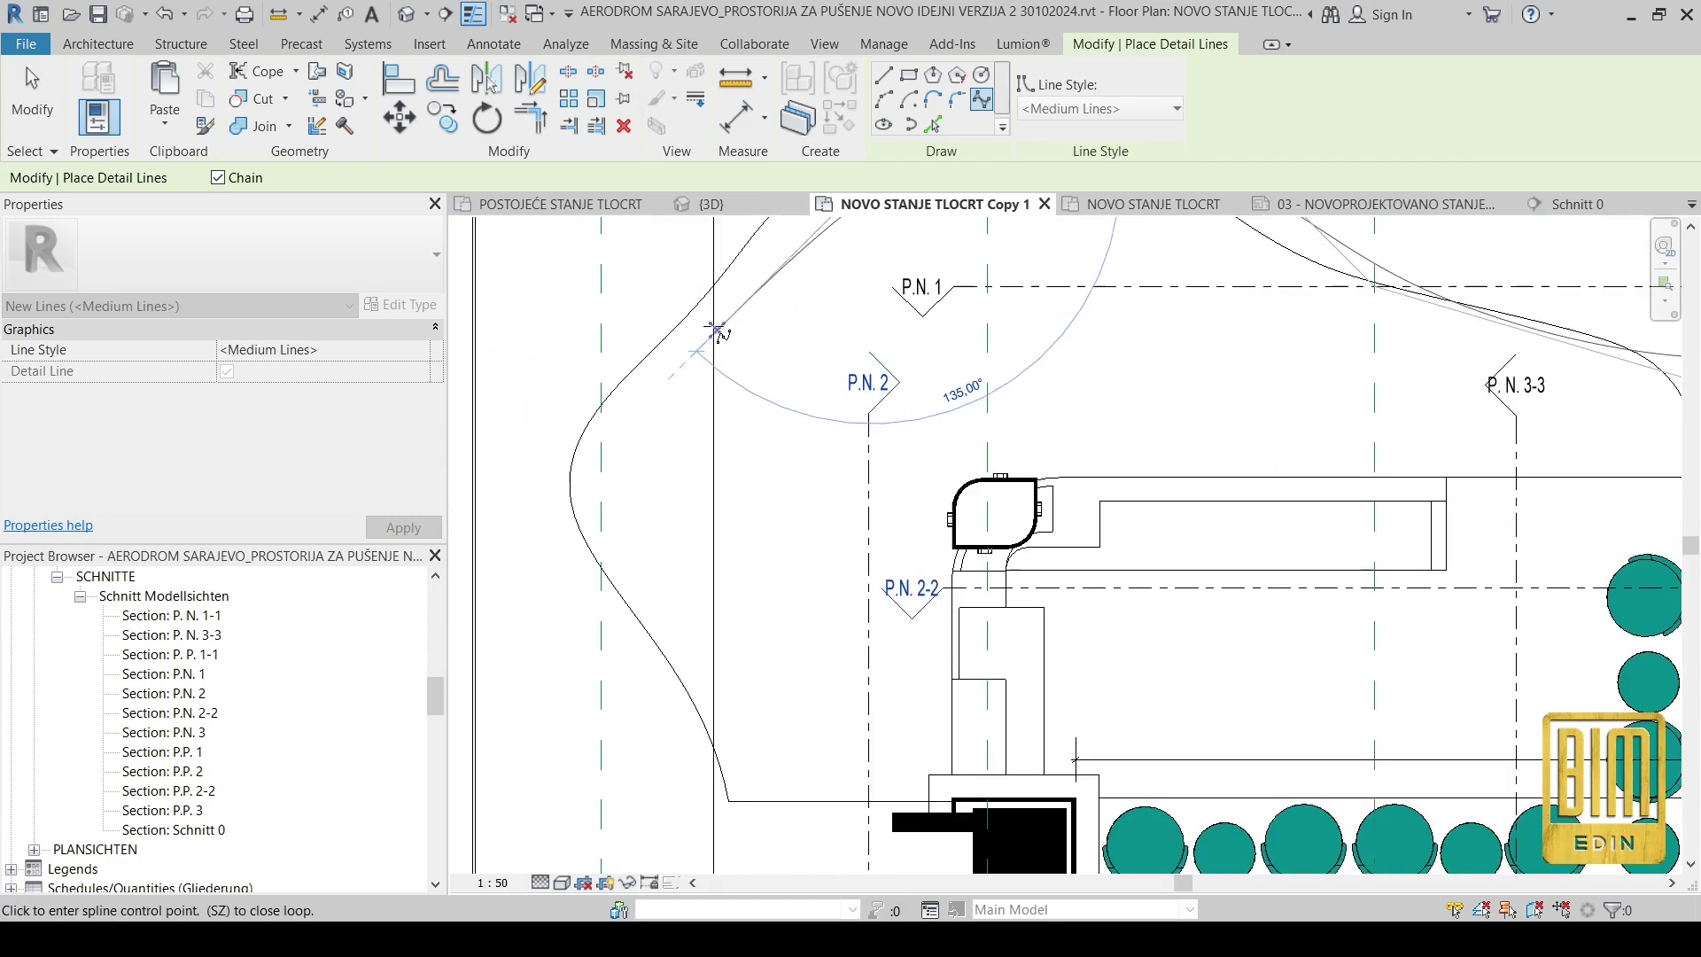
# Step: Continue the spline down the left side to its final point and end the spline drawing
pyautogui.click(717, 329)
pyautogui.click(617, 413)
pyautogui.click(641, 540)
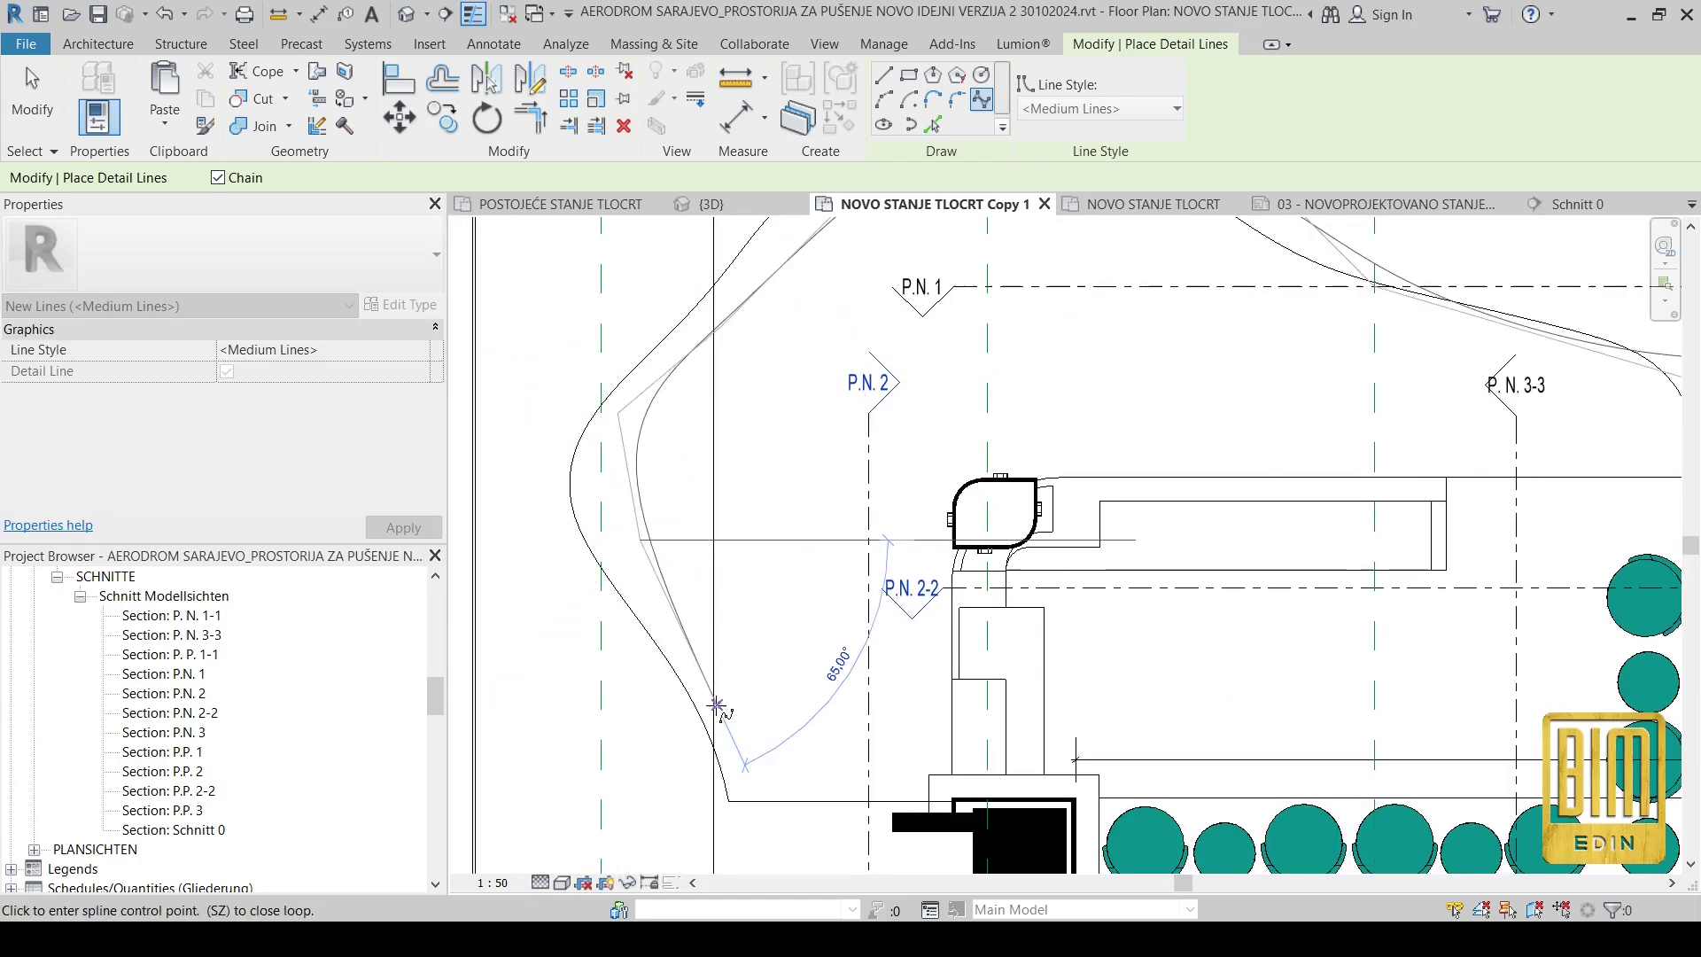
pyautogui.scroll(3, 717, 706)
pyautogui.click(668, 619)
pyautogui.press('Escape')
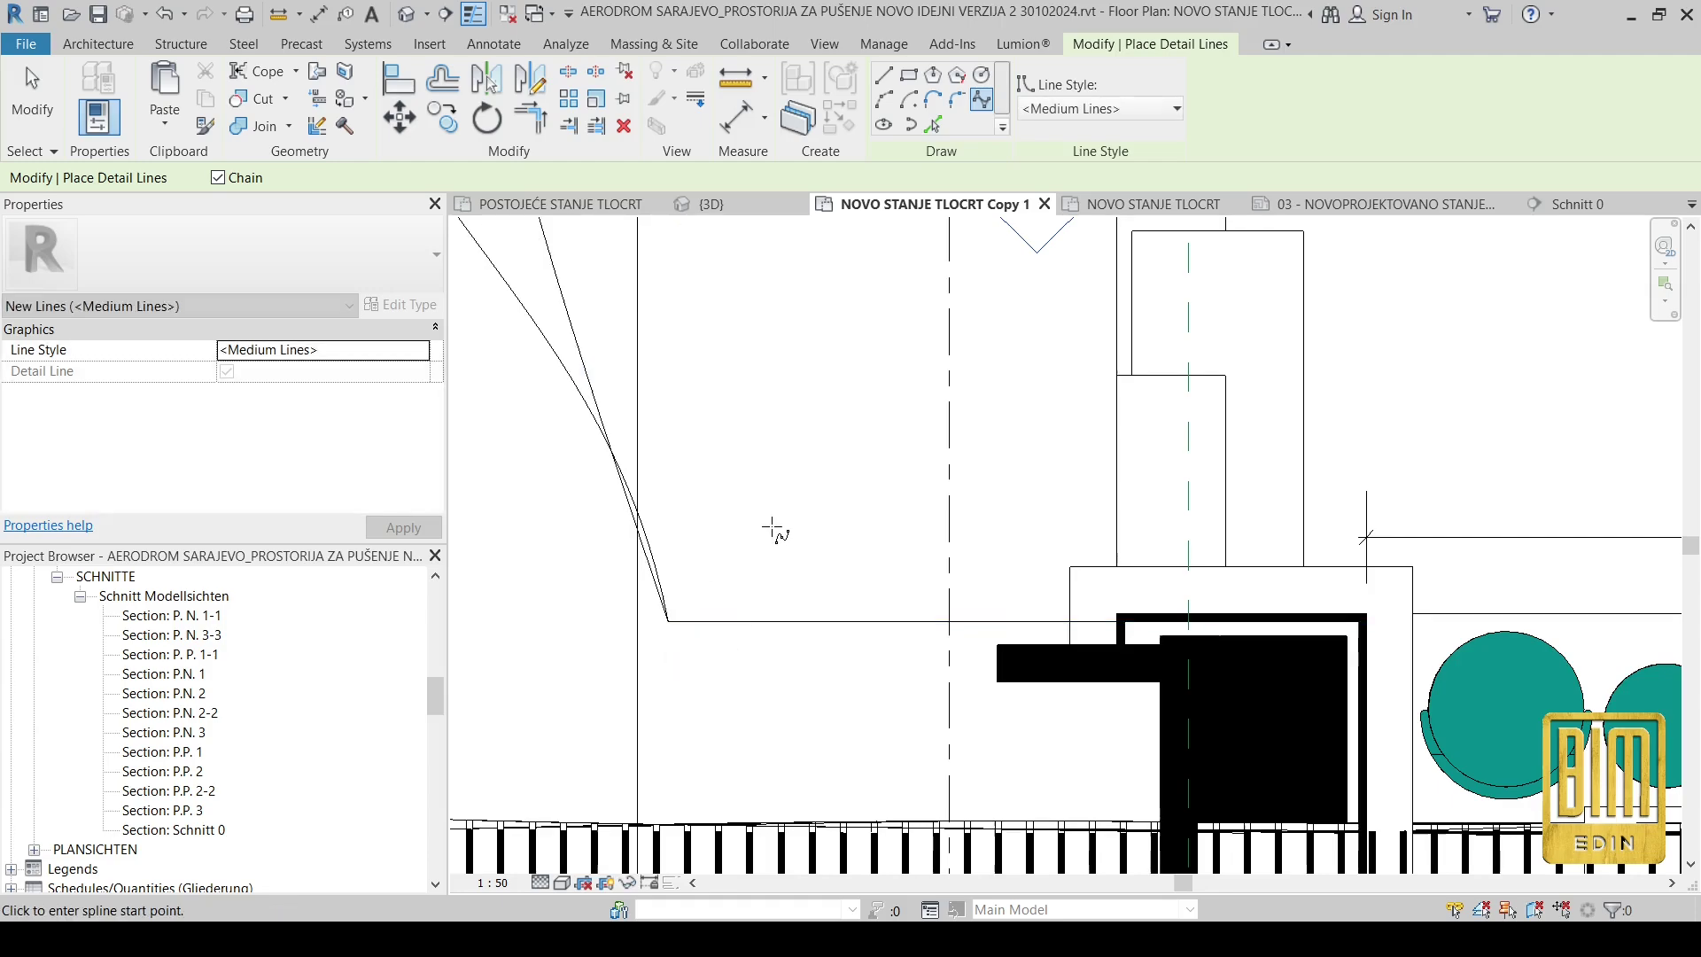
pyautogui.scroll(-5, 773, 530)
pyautogui.click(47, 107)
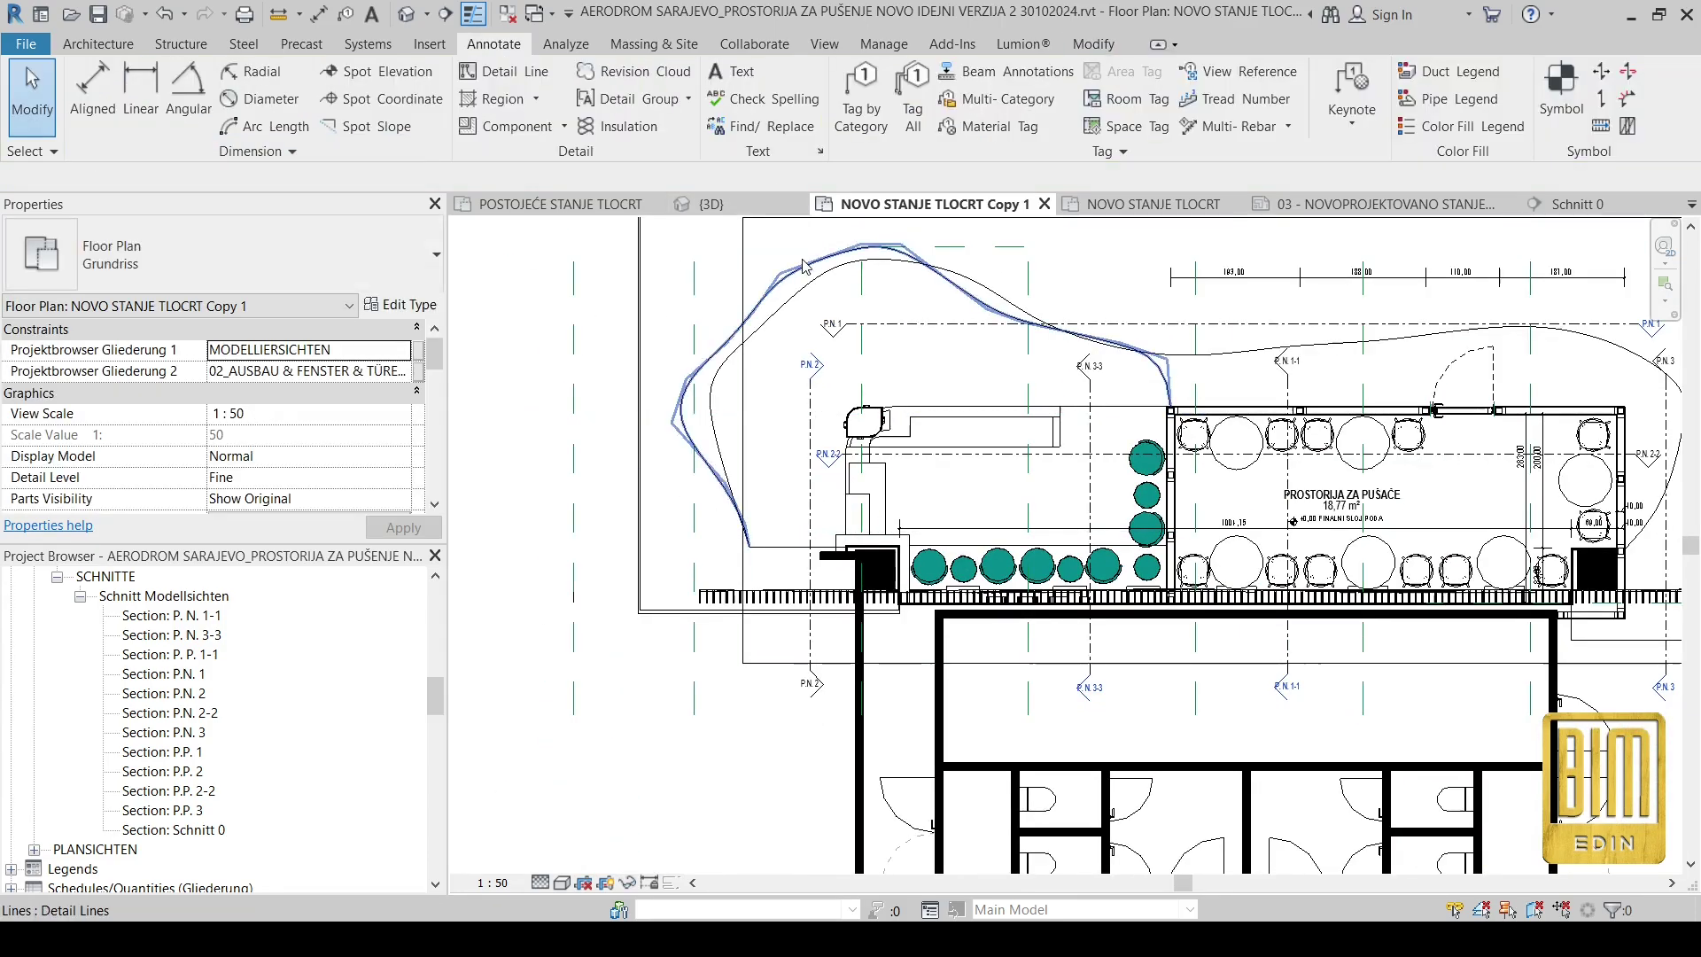
# Step: Delete the unwanted curve from the plan
pyautogui.rightClick(771, 266)
pyautogui.click(872, 561)
pyautogui.scroll(-4, 760, 341)
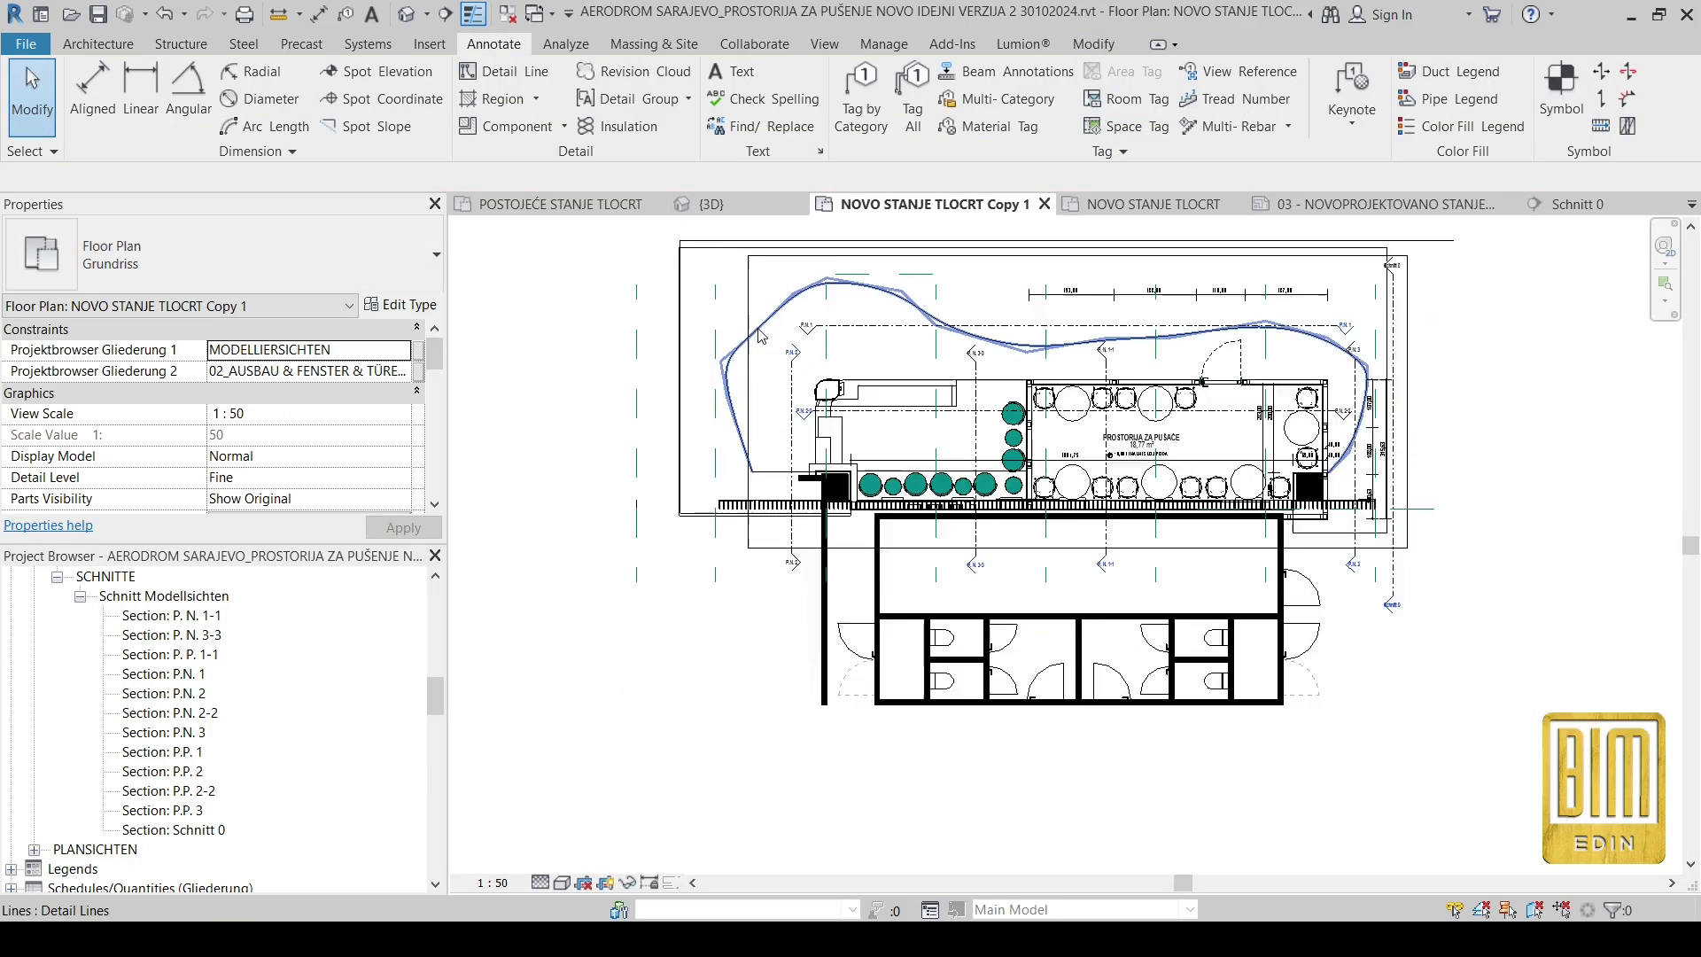
pyautogui.scroll(7, 1316, 424)
pyautogui.scroll(-1, 1225, 446)
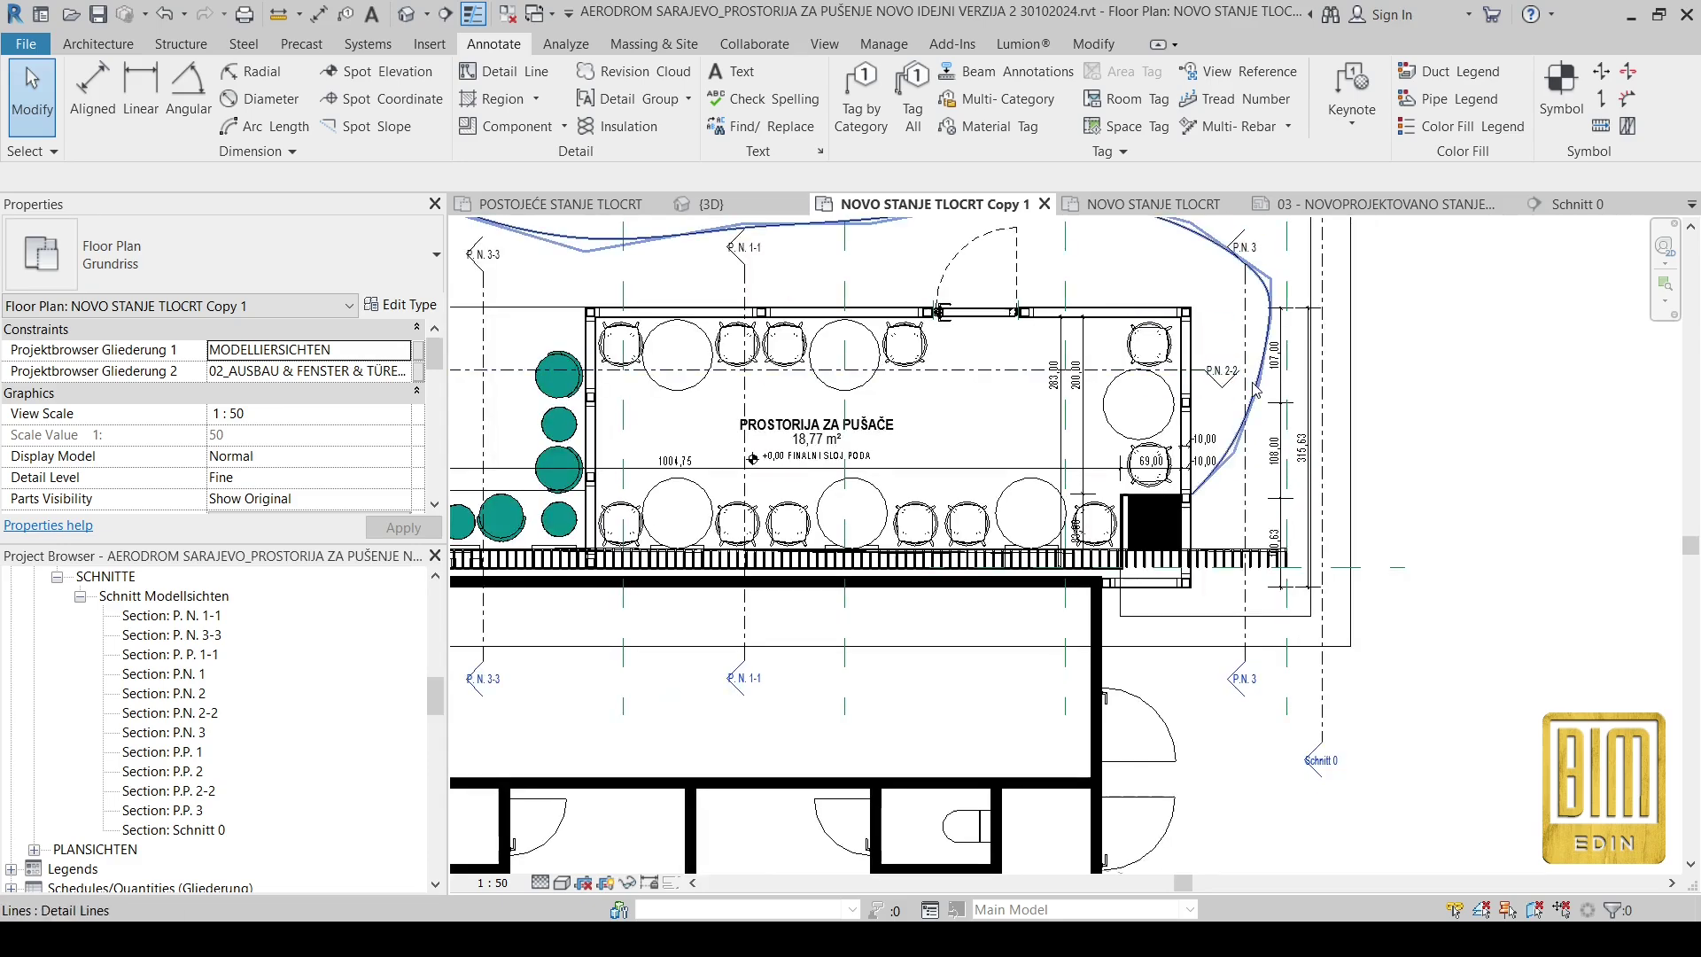
# Step: Add a control point to the outline spline and drag points near P.N. 1 to tighten the curve
pyautogui.click(1227, 448)
pyautogui.scroll(2, 1227, 447)
pyautogui.click(1125, 99)
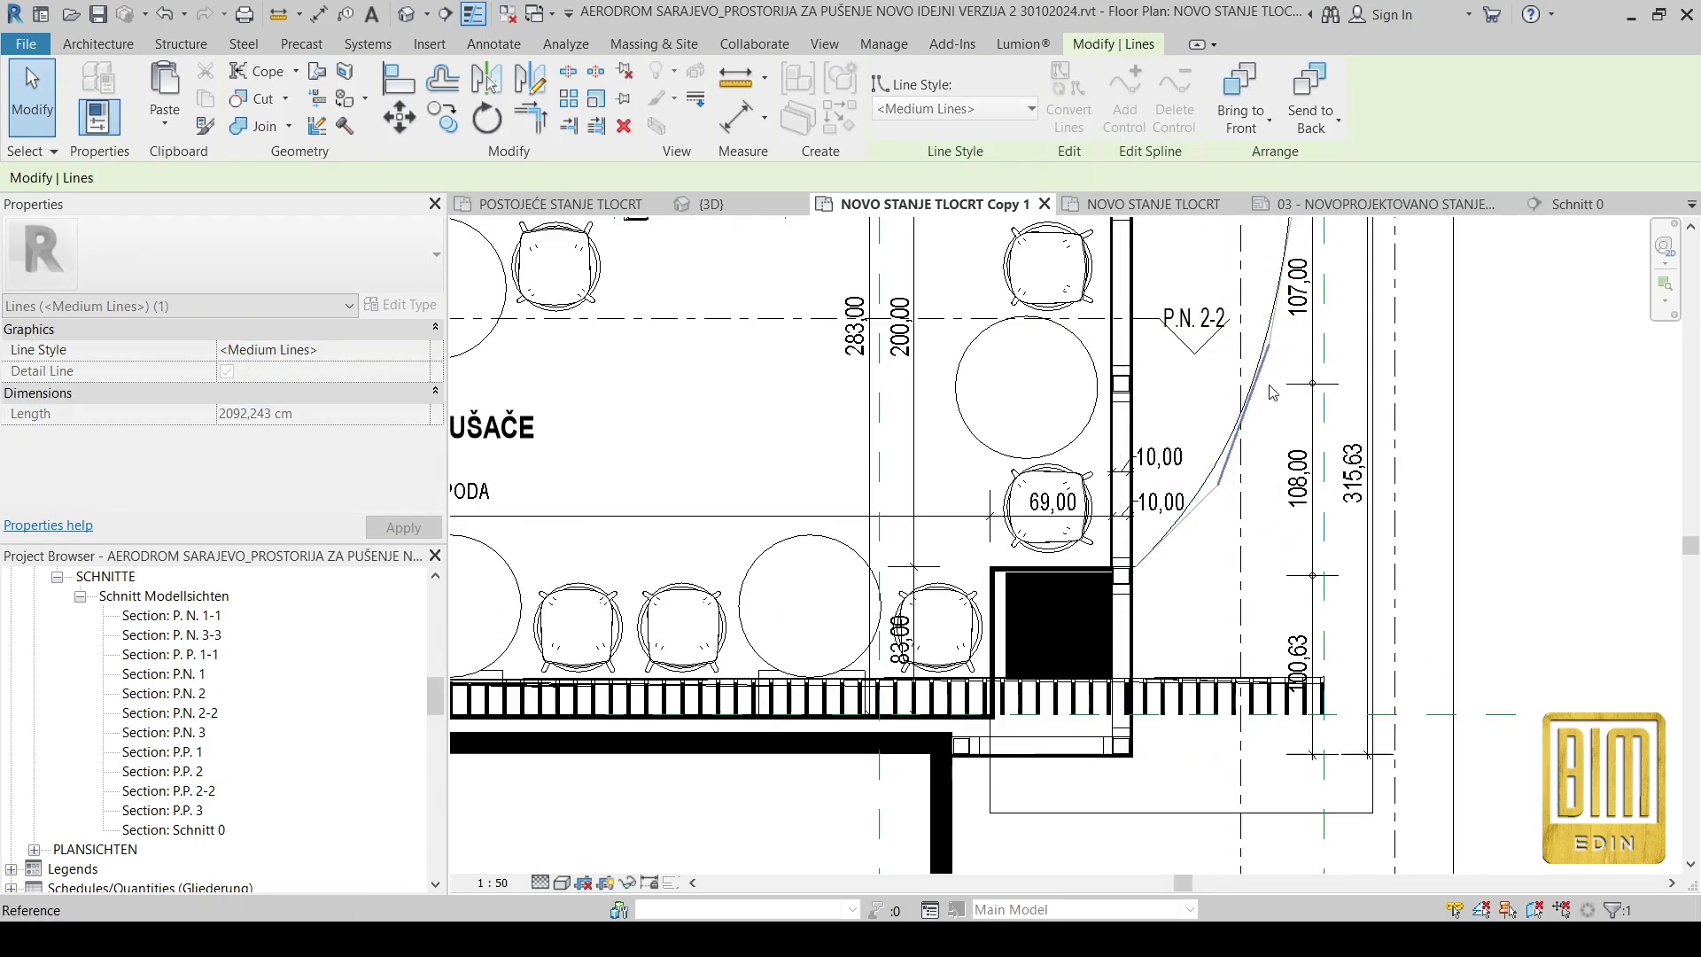
pyautogui.click(1243, 414)
pyautogui.moveTo(1294, 365); pyautogui.dragTo(1455, 761, button='middle')
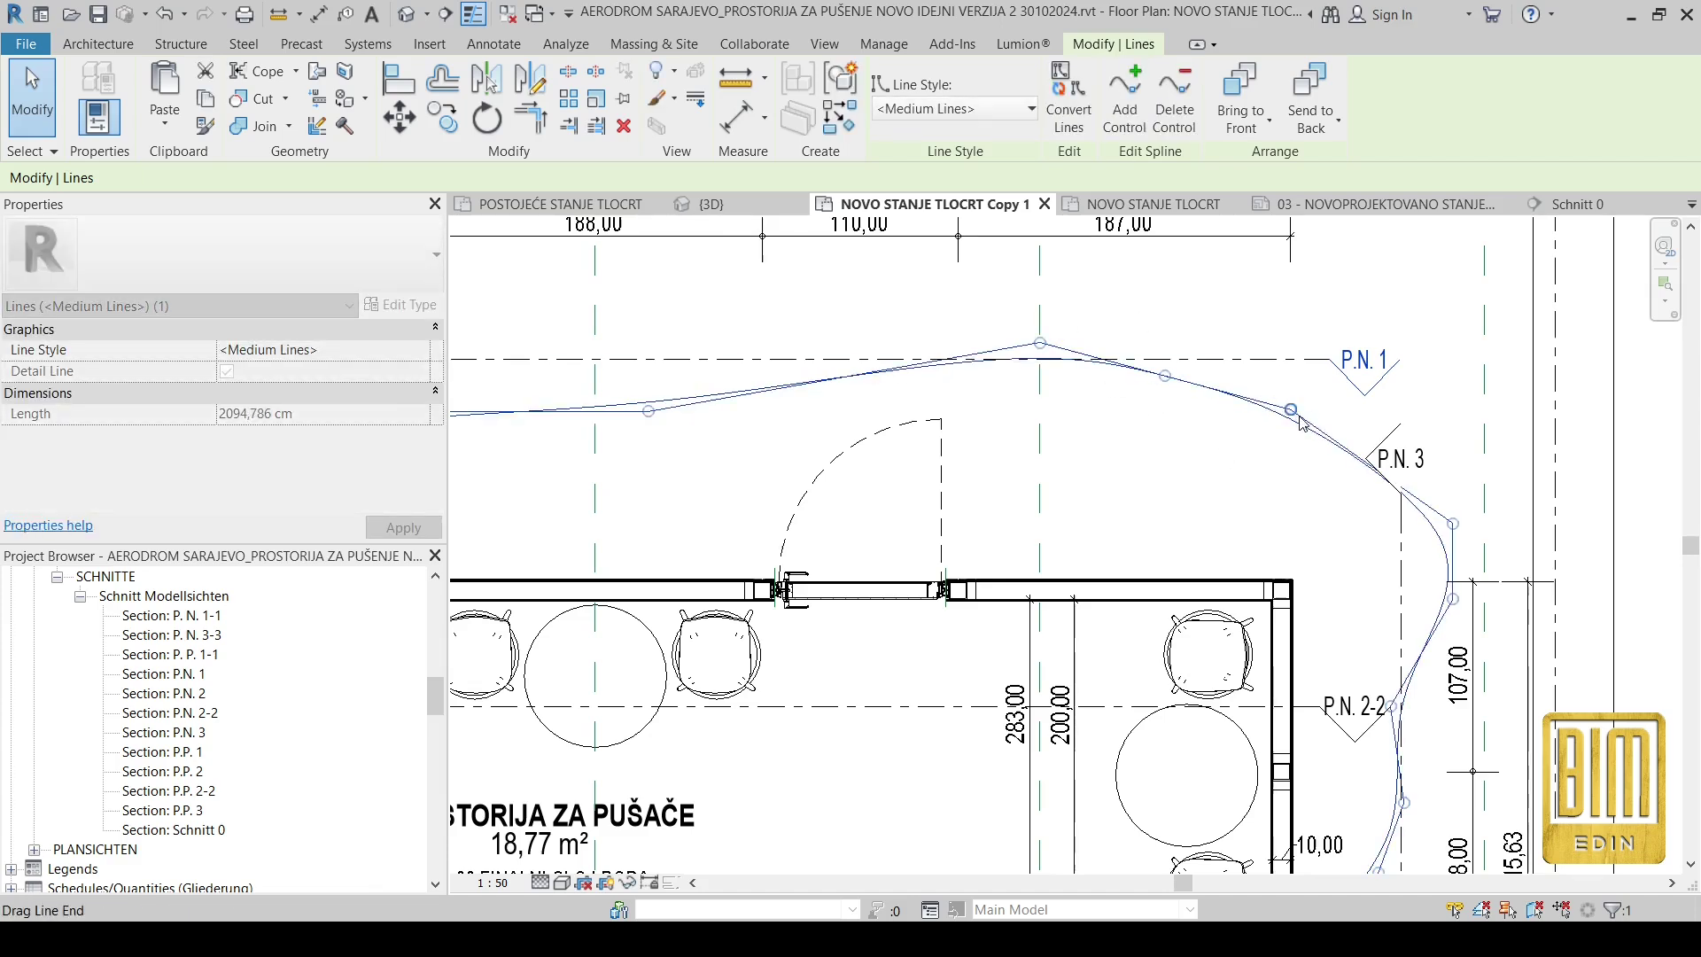
pyautogui.press('c')
pyautogui.press('s')
pyautogui.moveTo(1134, 409); pyautogui.dragTo(1134, 410)
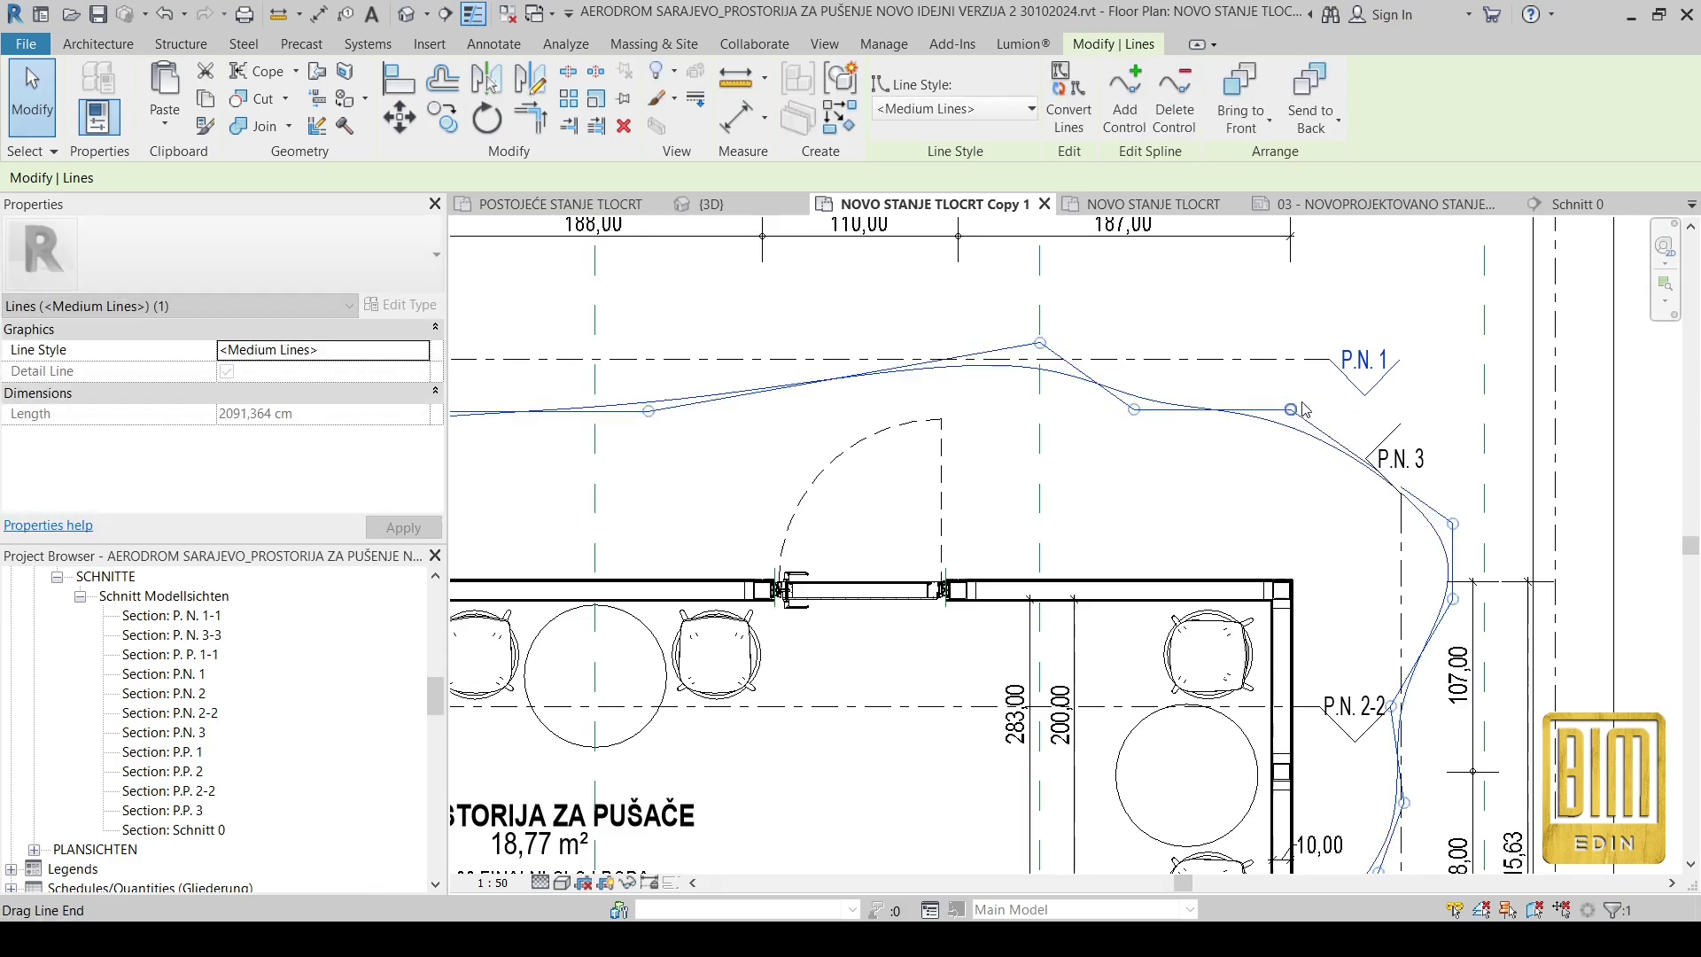
pyautogui.moveTo(1292, 409)
pyautogui.mouseDown()
pyautogui.moveTo(1291, 369)
pyautogui.moveTo(1313, 425)
pyautogui.mouseUp()
pyautogui.moveTo(1453, 599); pyautogui.dragTo(1429, 598)
pyautogui.moveTo(1453, 523); pyautogui.dragTo(1429, 506)
# Step: Reselect the spline and move one control point down to smooth its right end
pyautogui.press('Escape')
pyautogui.scroll(-5, 1405, 510)
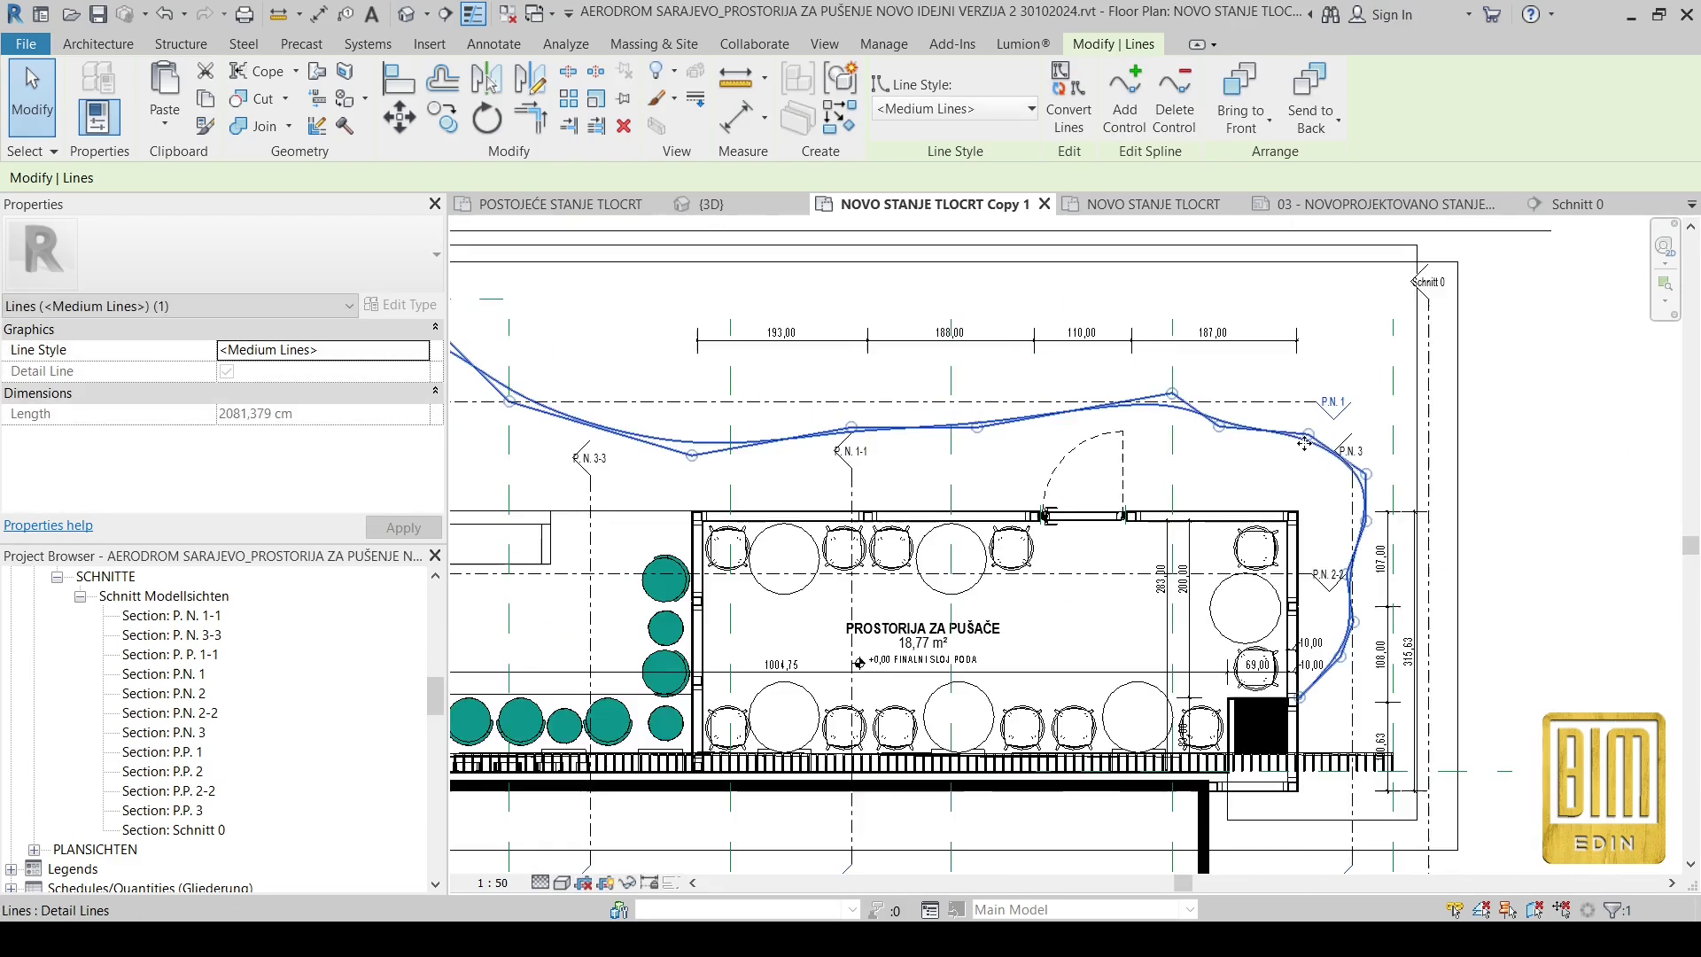
pyautogui.press('Escape')
pyautogui.click(1358, 436)
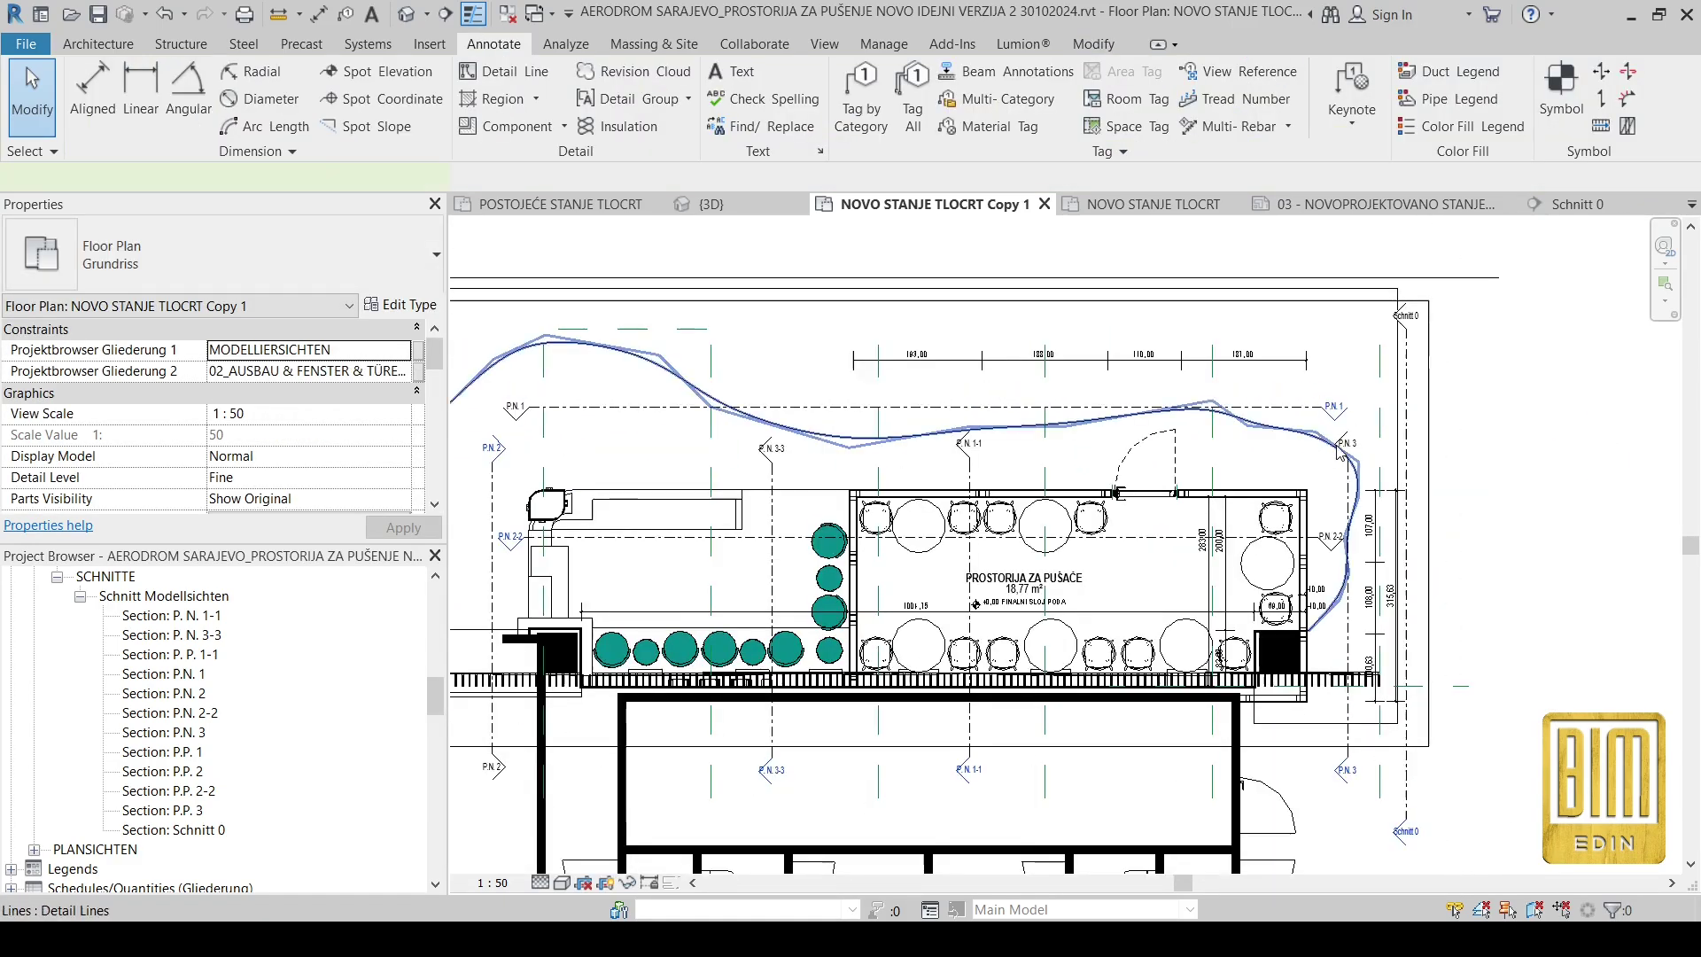
pyautogui.scroll(4, 1358, 436)
pyautogui.moveTo(1328, 391); pyautogui.dragTo(1327, 417)
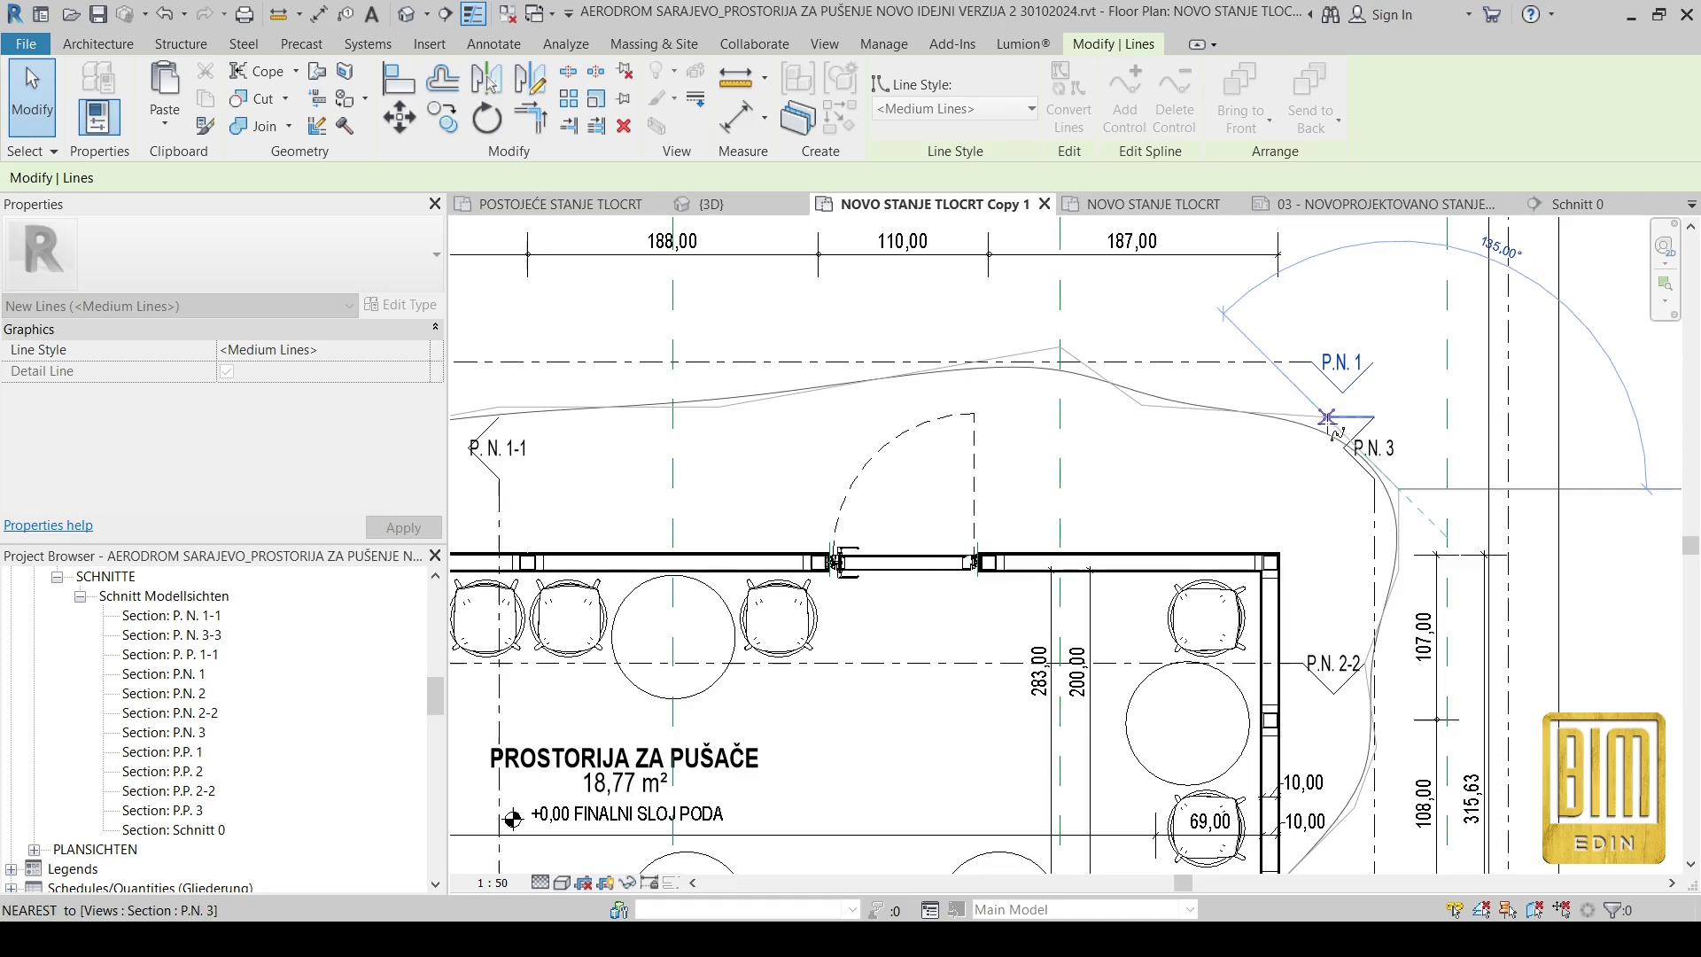
pyautogui.scroll(-5, 1338, 439)
pyautogui.press('Escape')
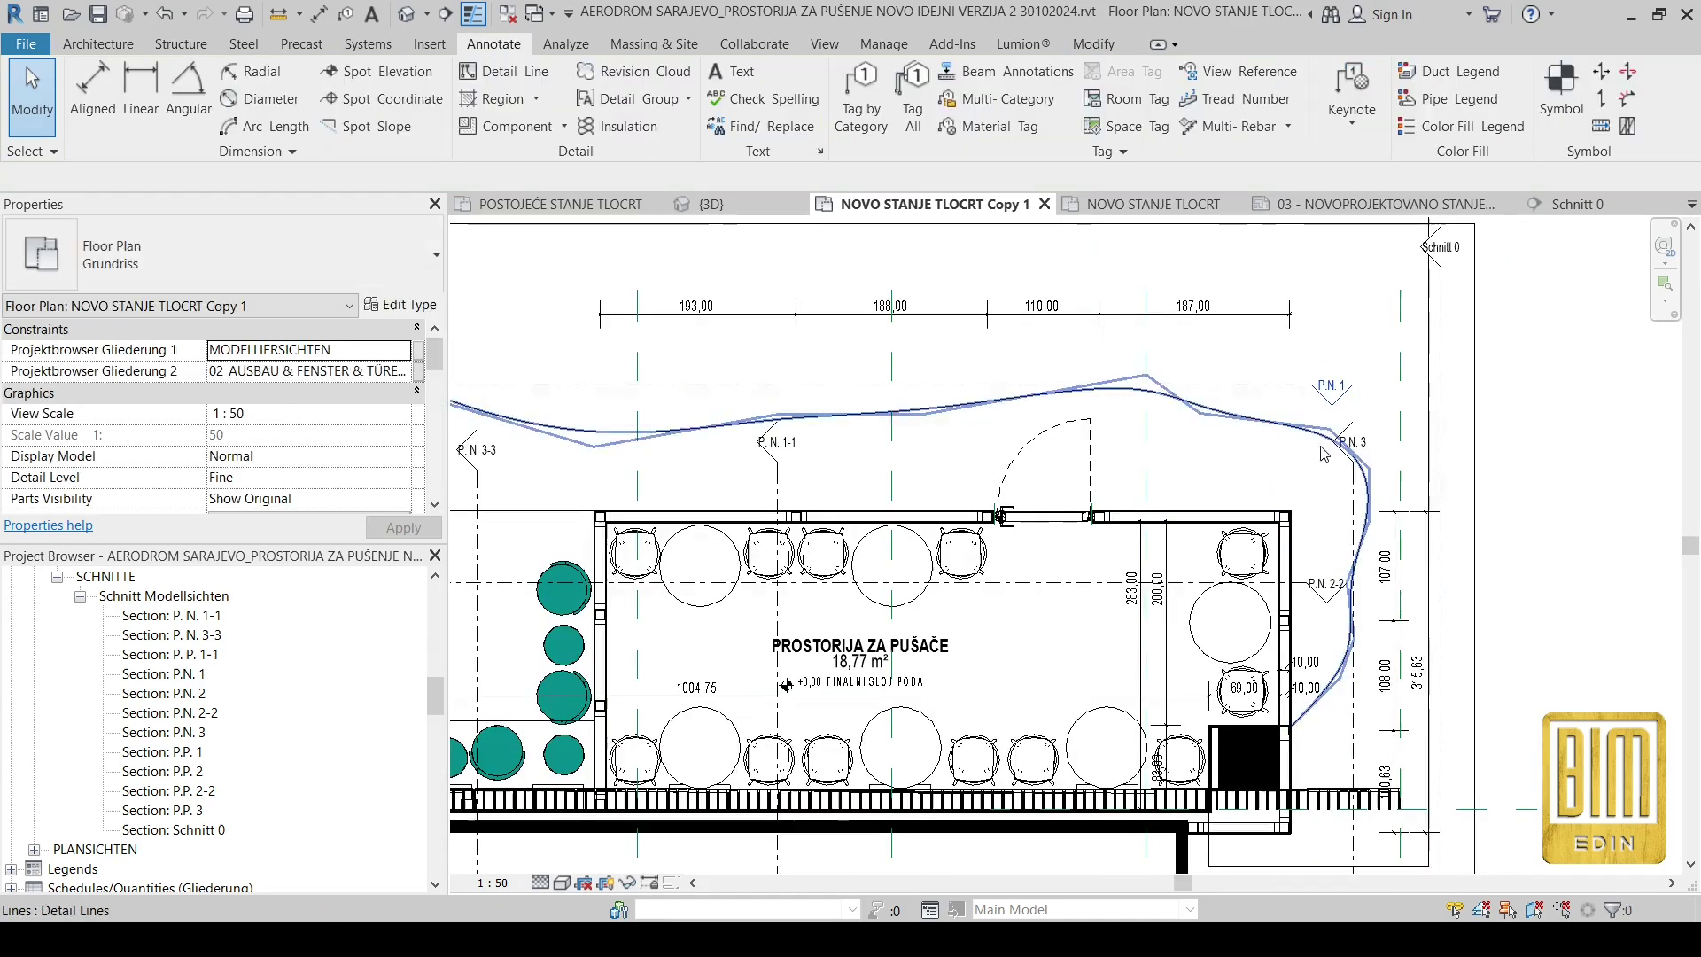
pyautogui.scroll(-2, 1322, 452)
pyautogui.scroll(-1, 1322, 451)
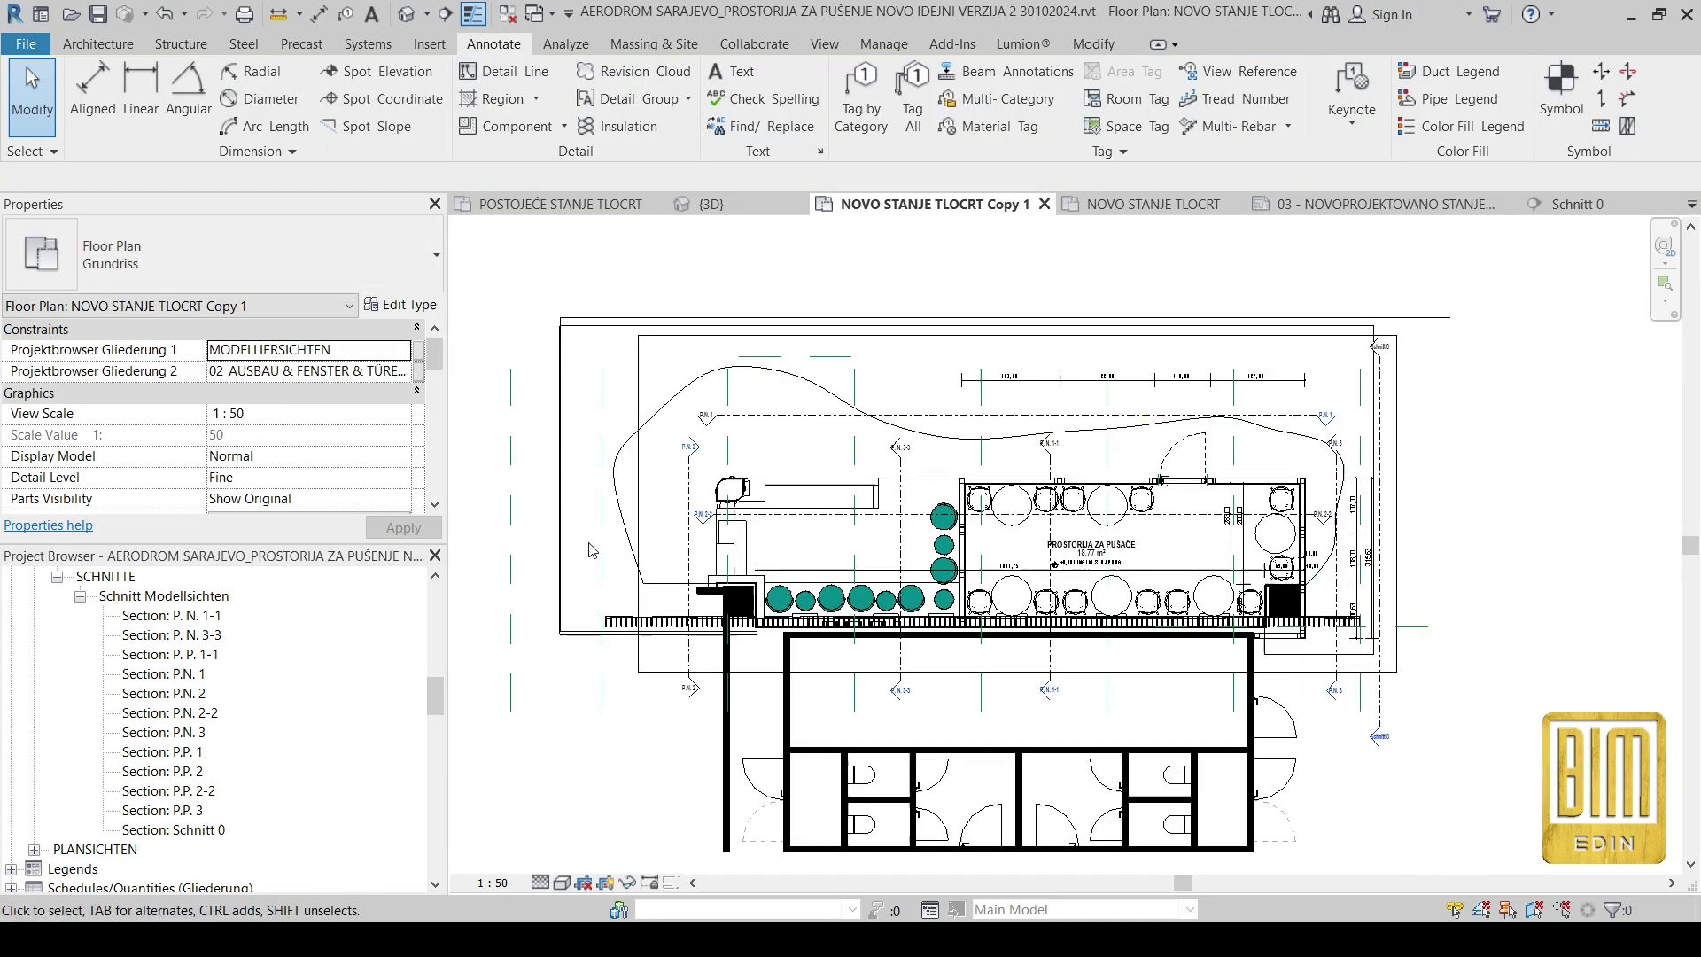
pyautogui.scroll(1, 620, 580)
pyautogui.moveTo(620, 580); pyautogui.dragTo(717, 586, button='middle')
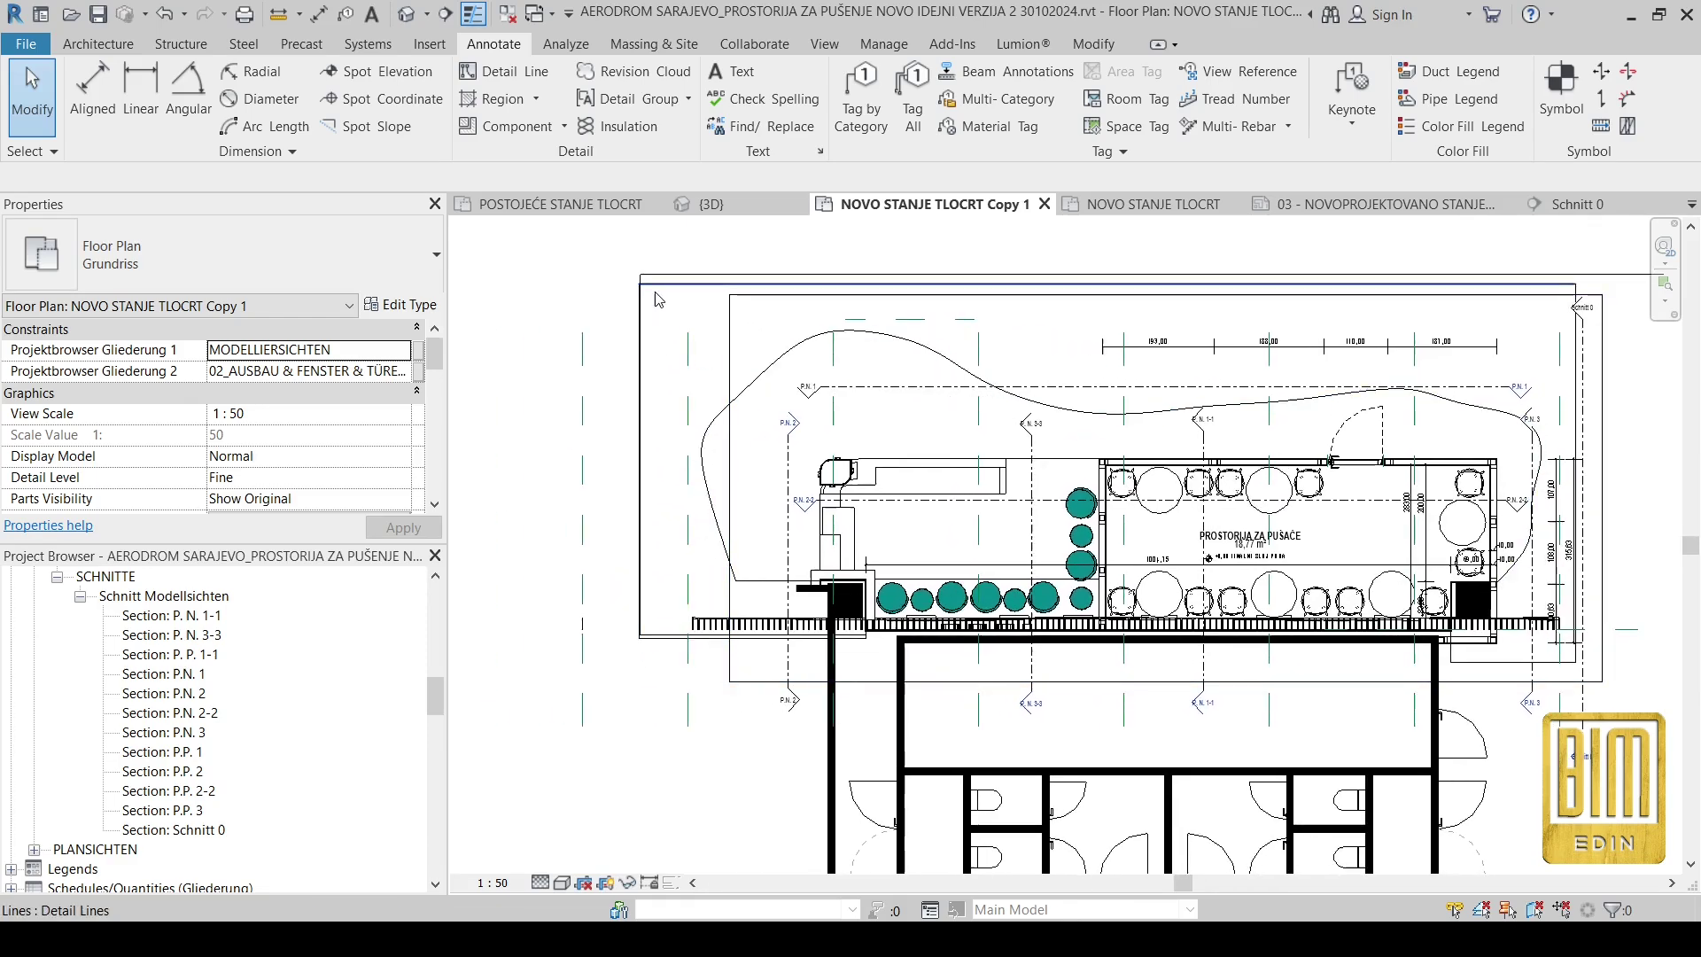
pyautogui.scroll(4, 655, 645)
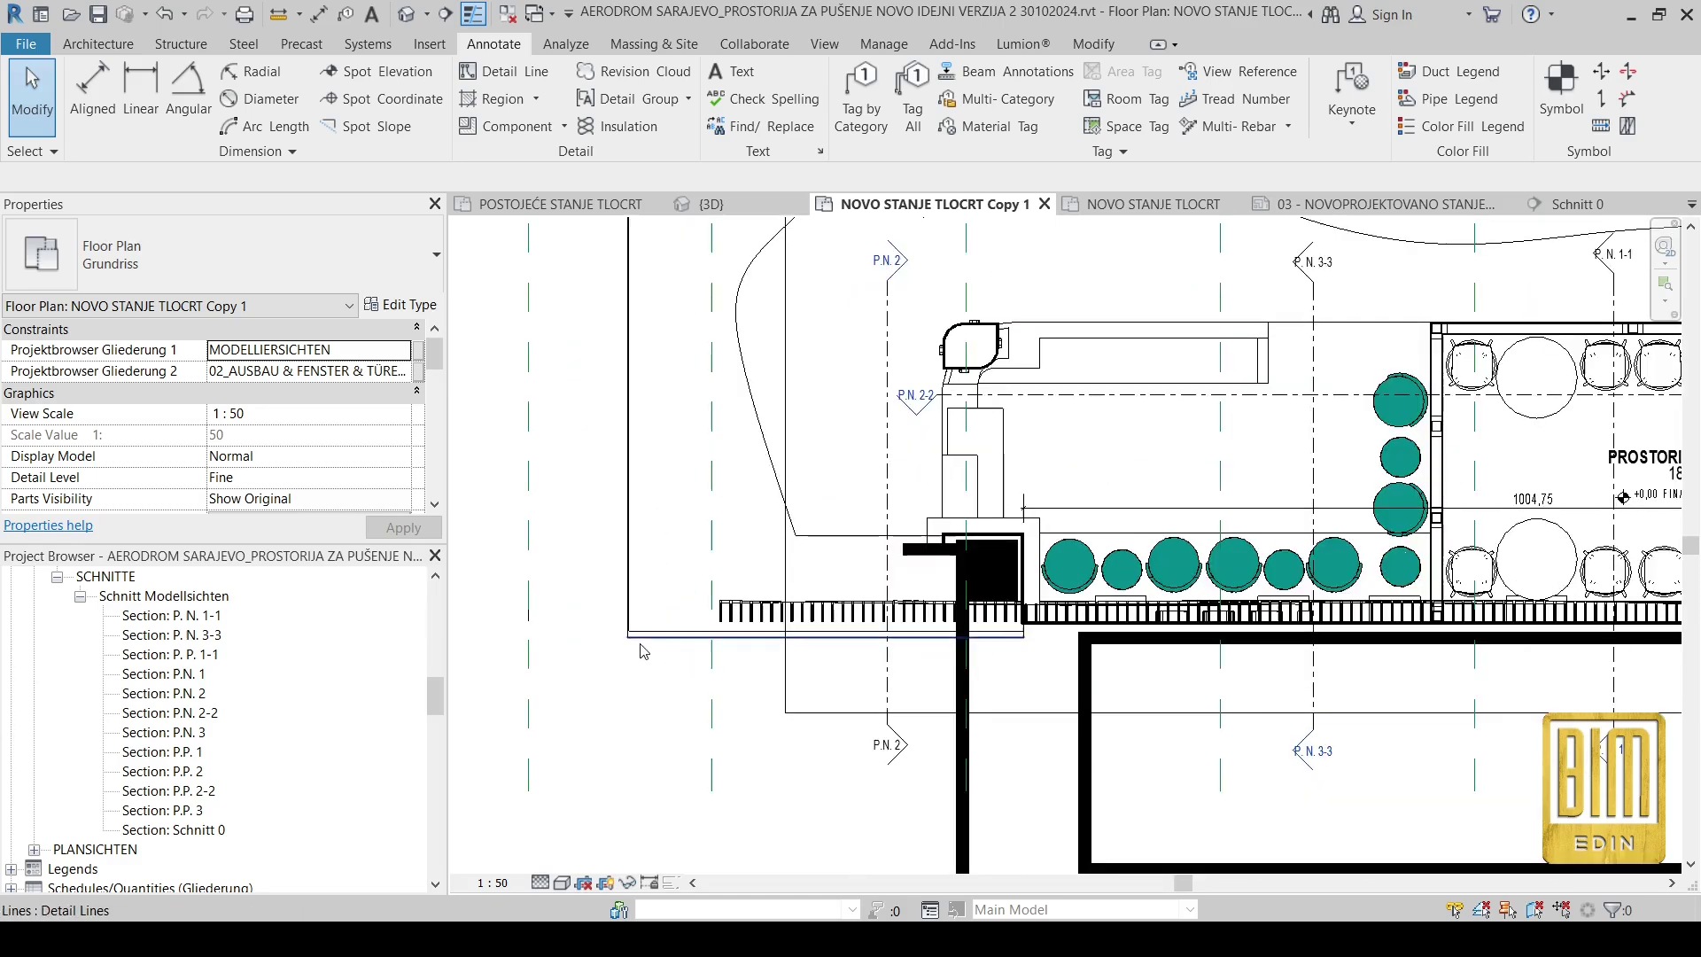
pyautogui.scroll(-6, 639, 643)
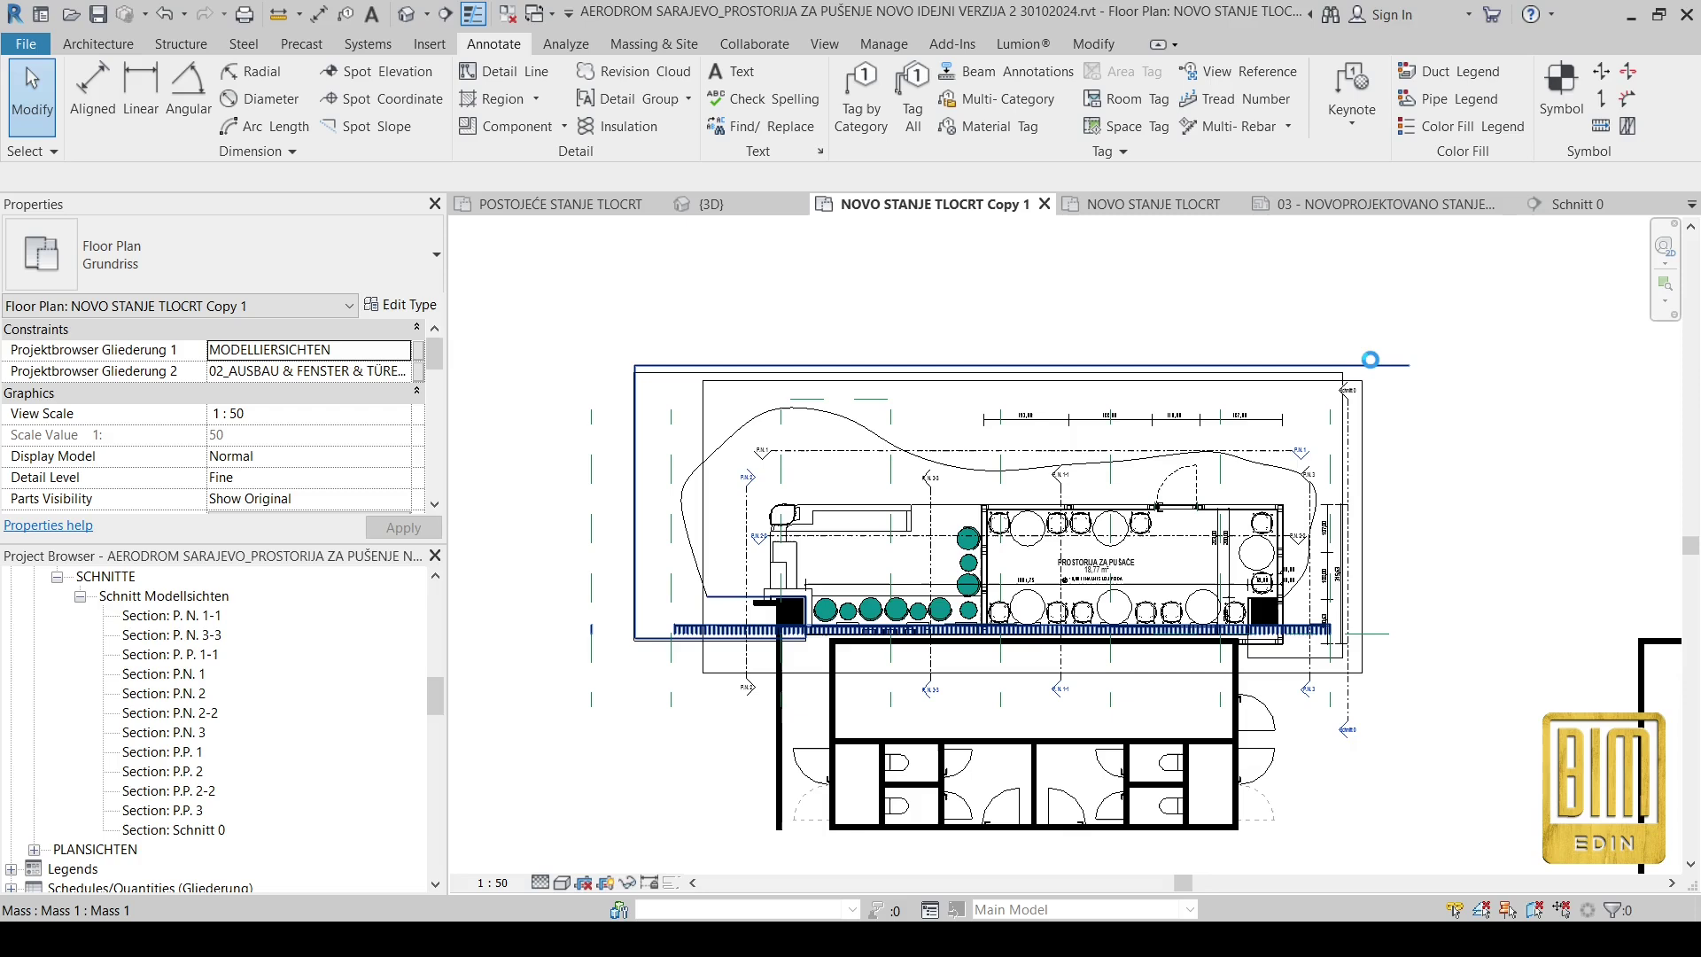
# Step: In Mass 1, Tab-pick the connected spline outline and boundary chain as new mass lines
pyautogui.click(1371, 360)
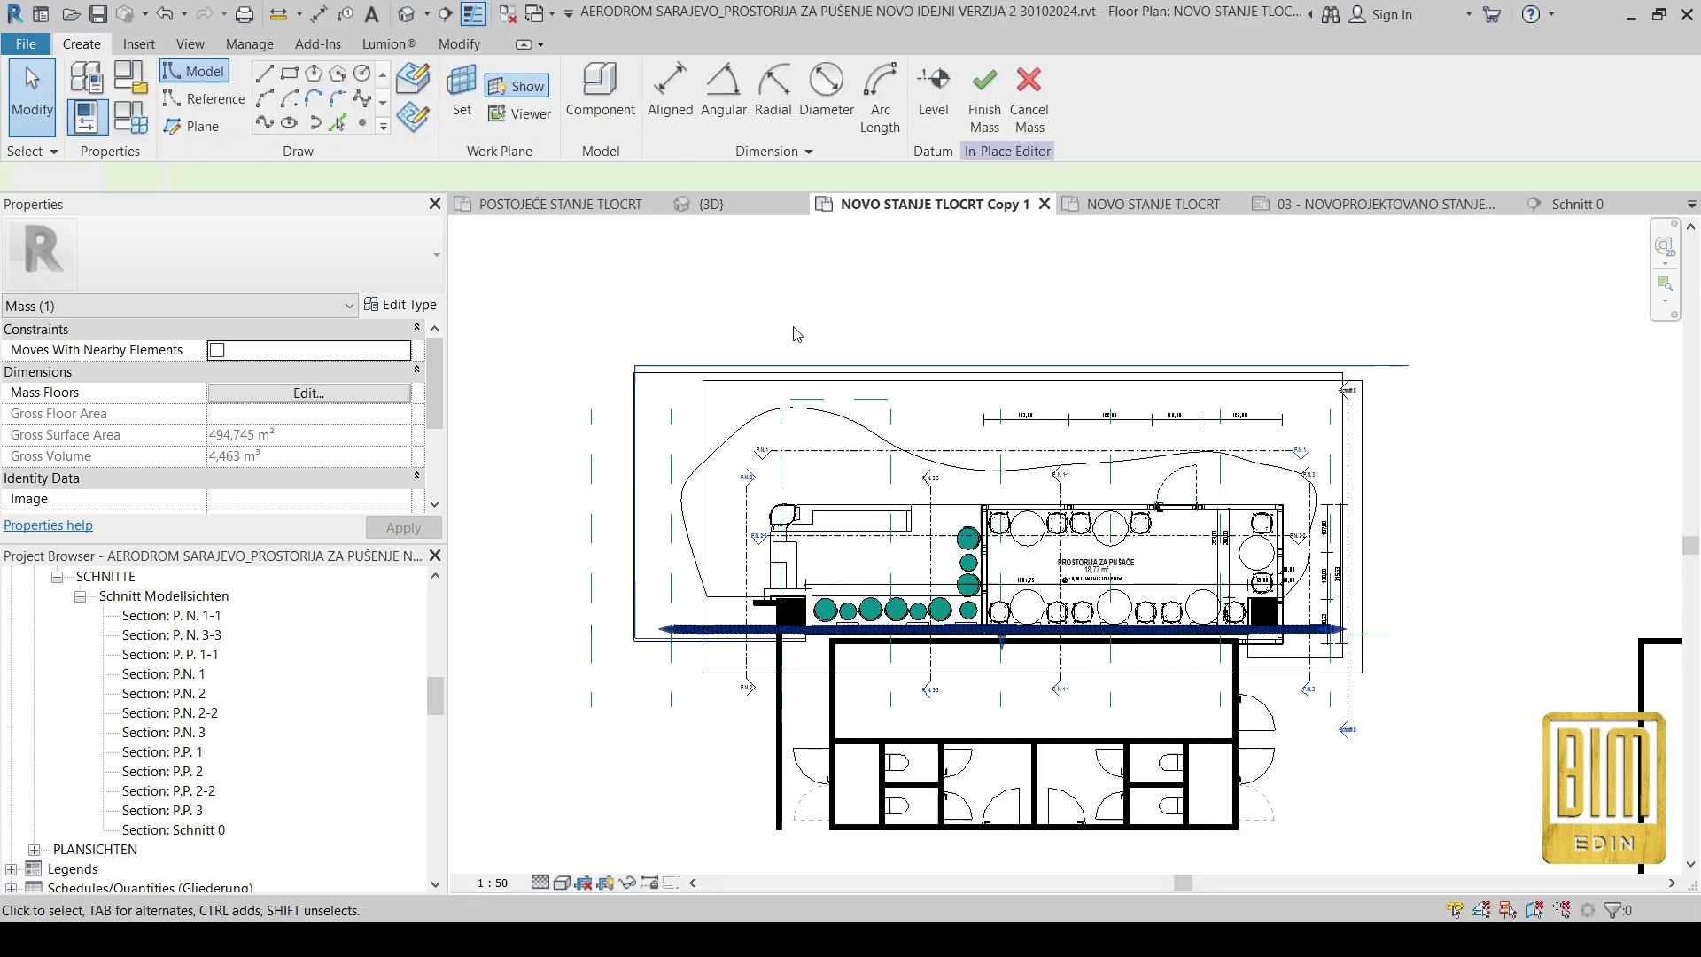
pyautogui.press('Tab')
pyautogui.click(671, 369)
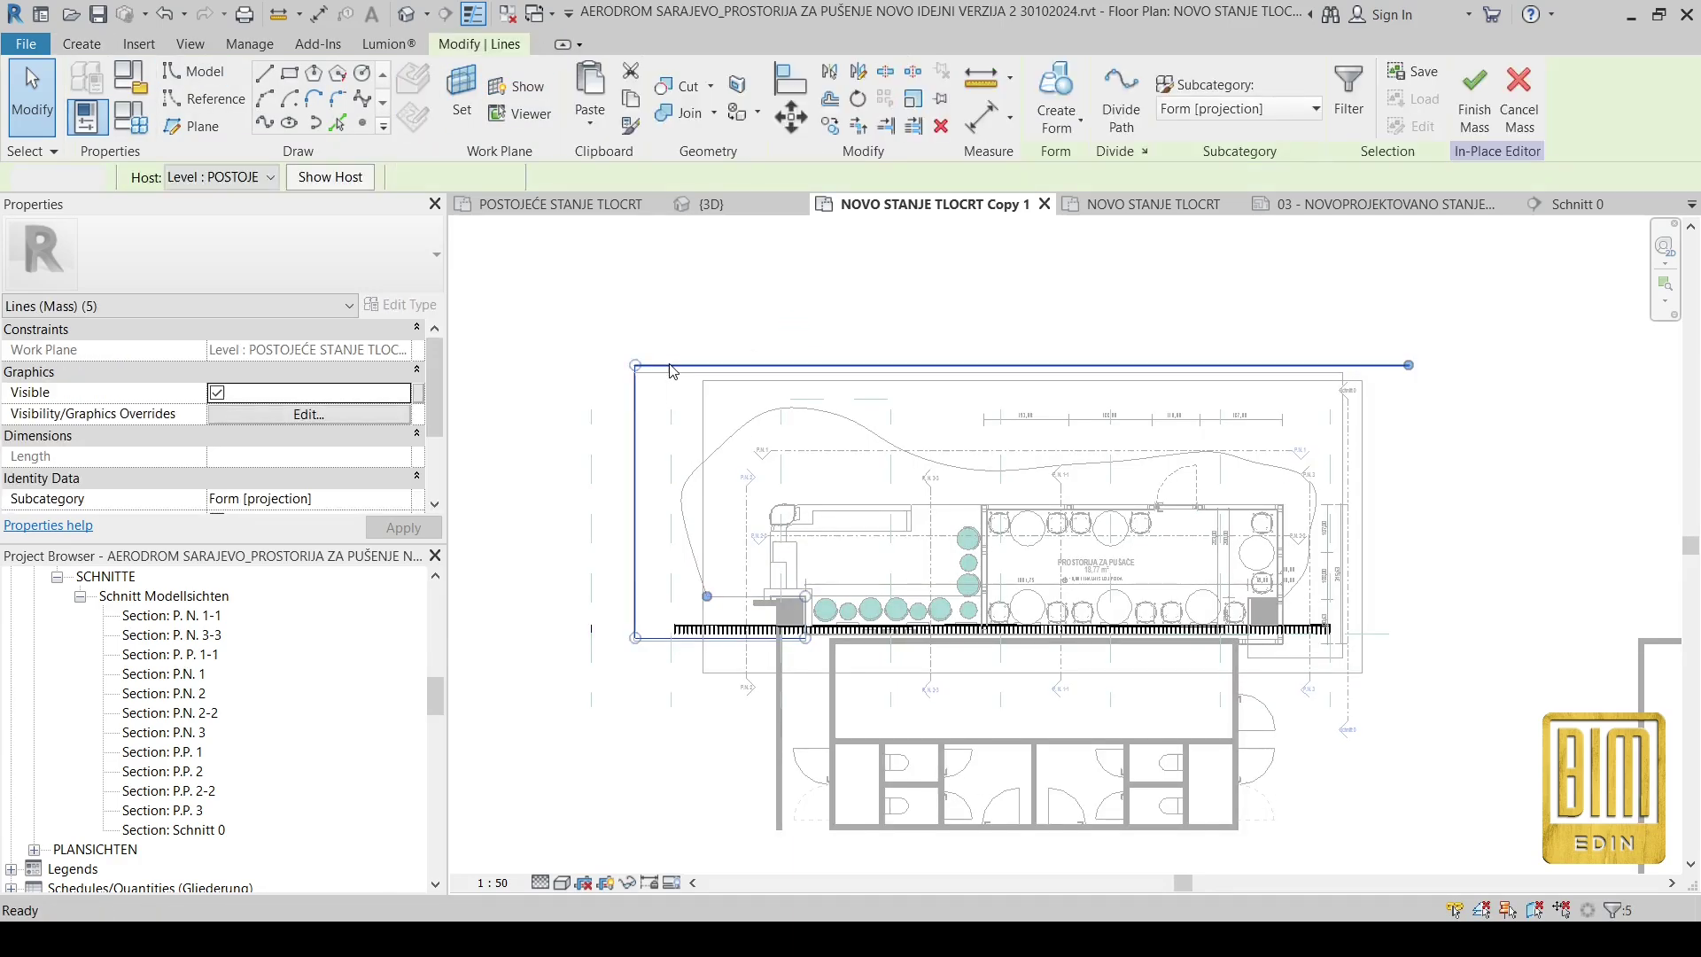
pyautogui.press('Escape')
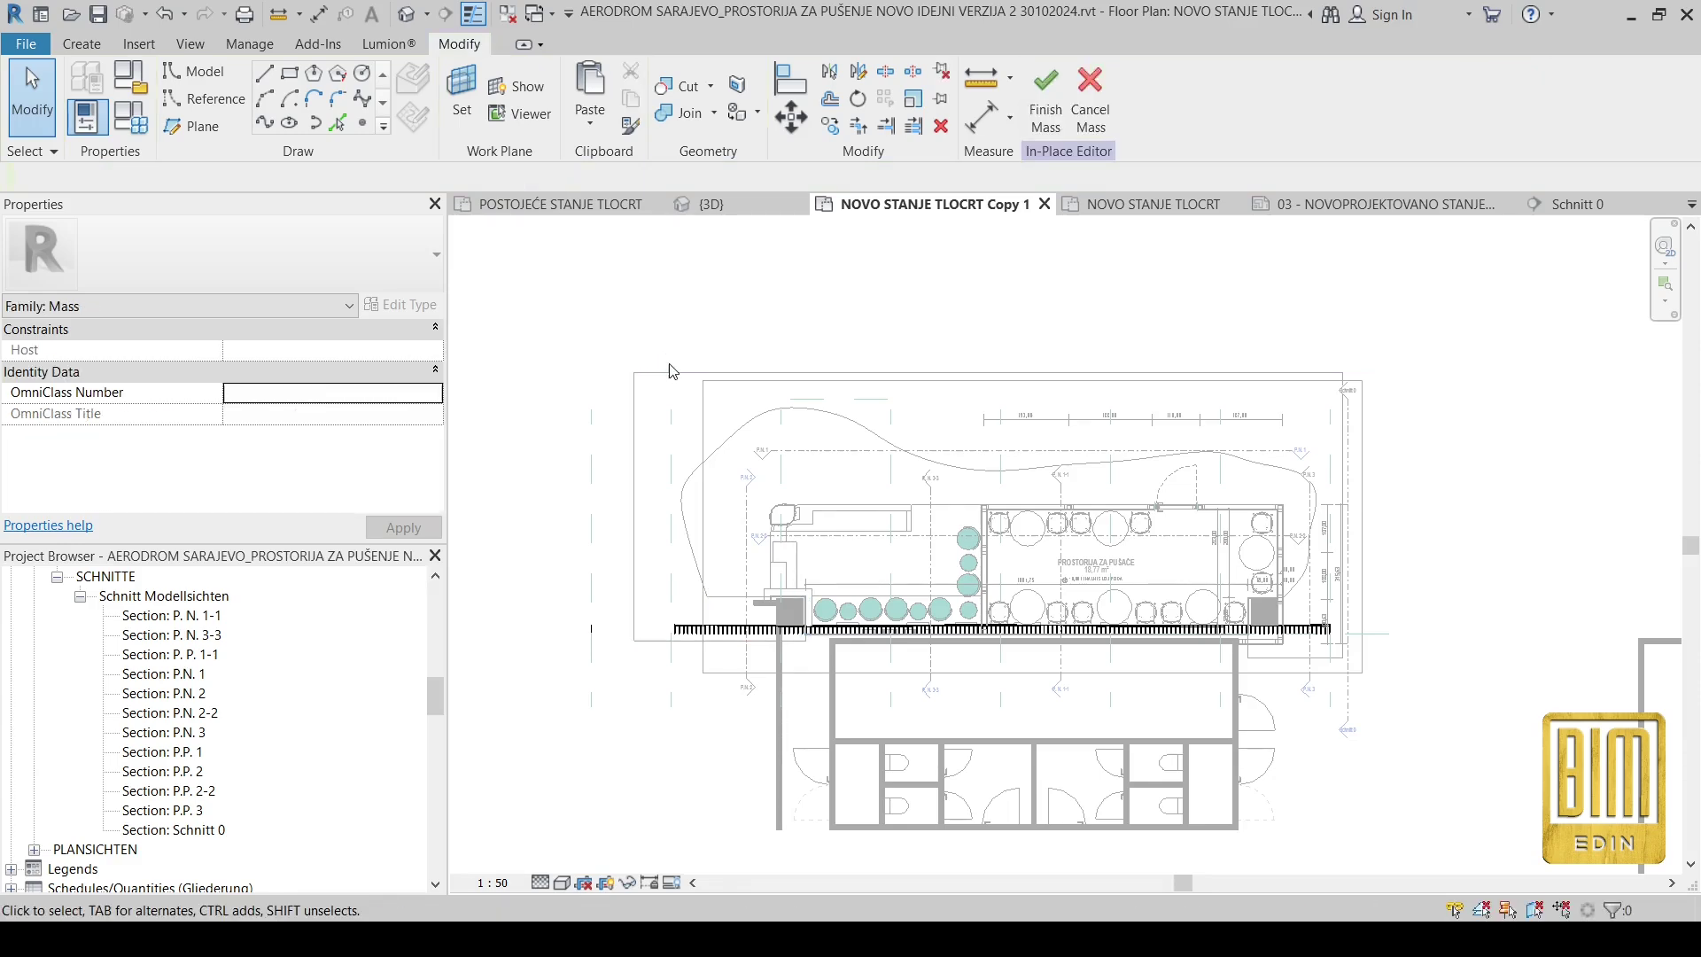
pyautogui.scroll(2, 824, 688)
pyautogui.moveTo(720, 547); pyautogui.dragTo(770, 611, button='middle')
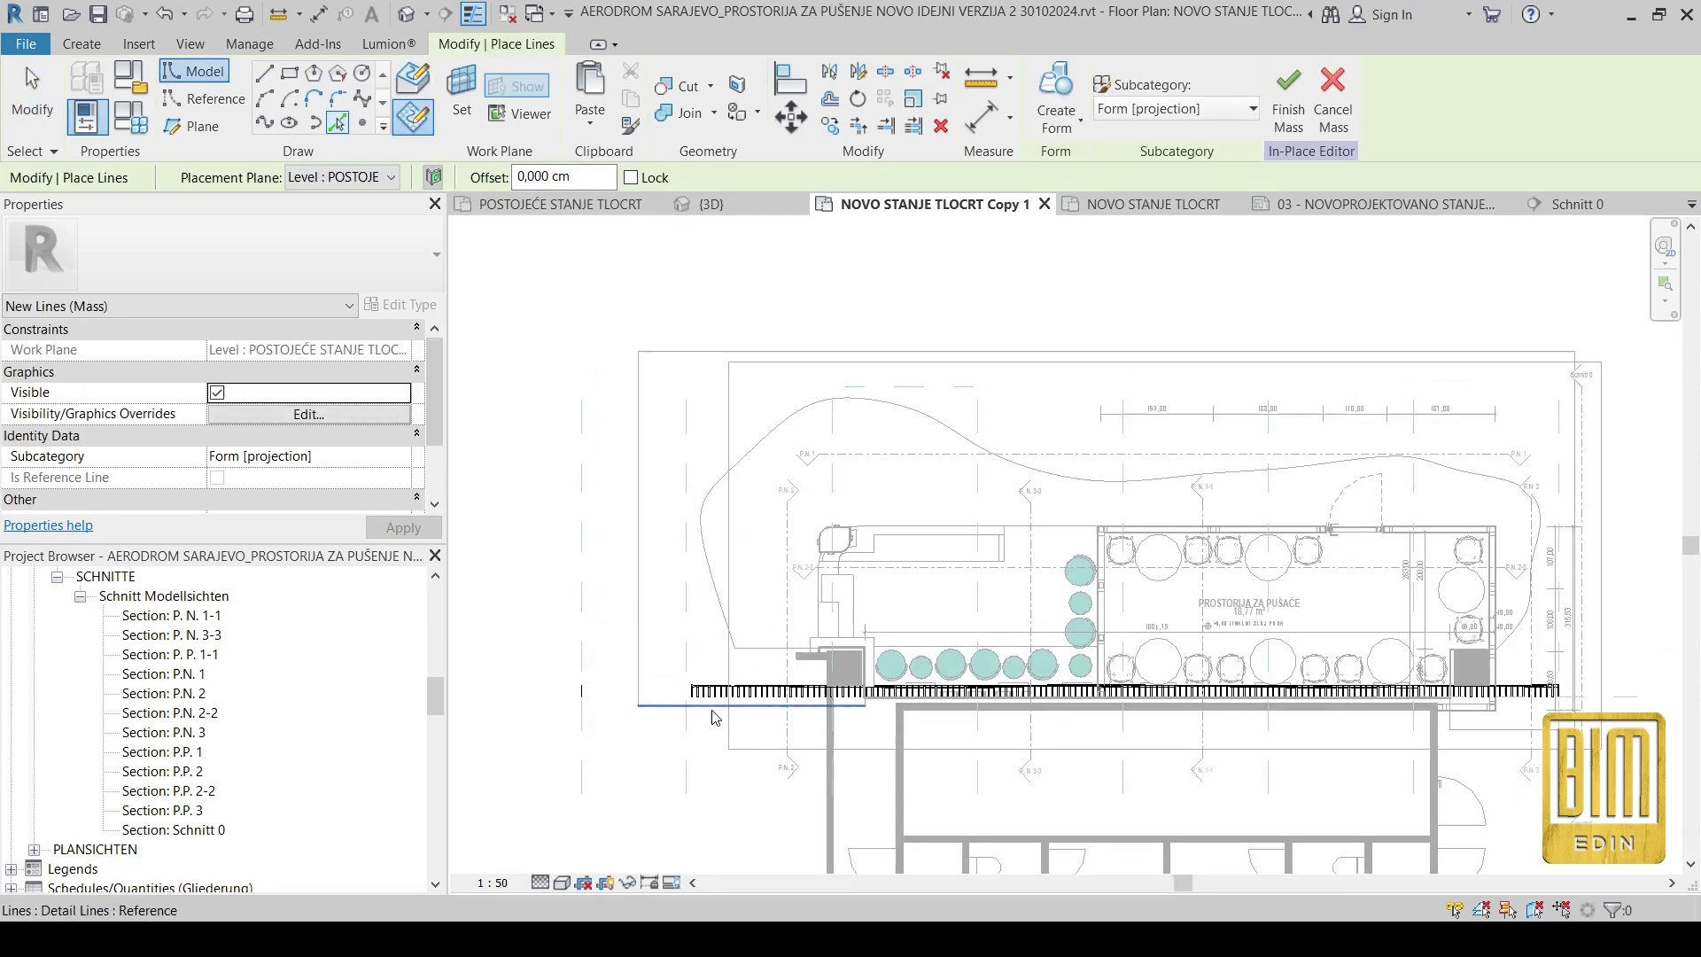
pyautogui.scroll(3, 712, 716)
pyautogui.press('Tab')
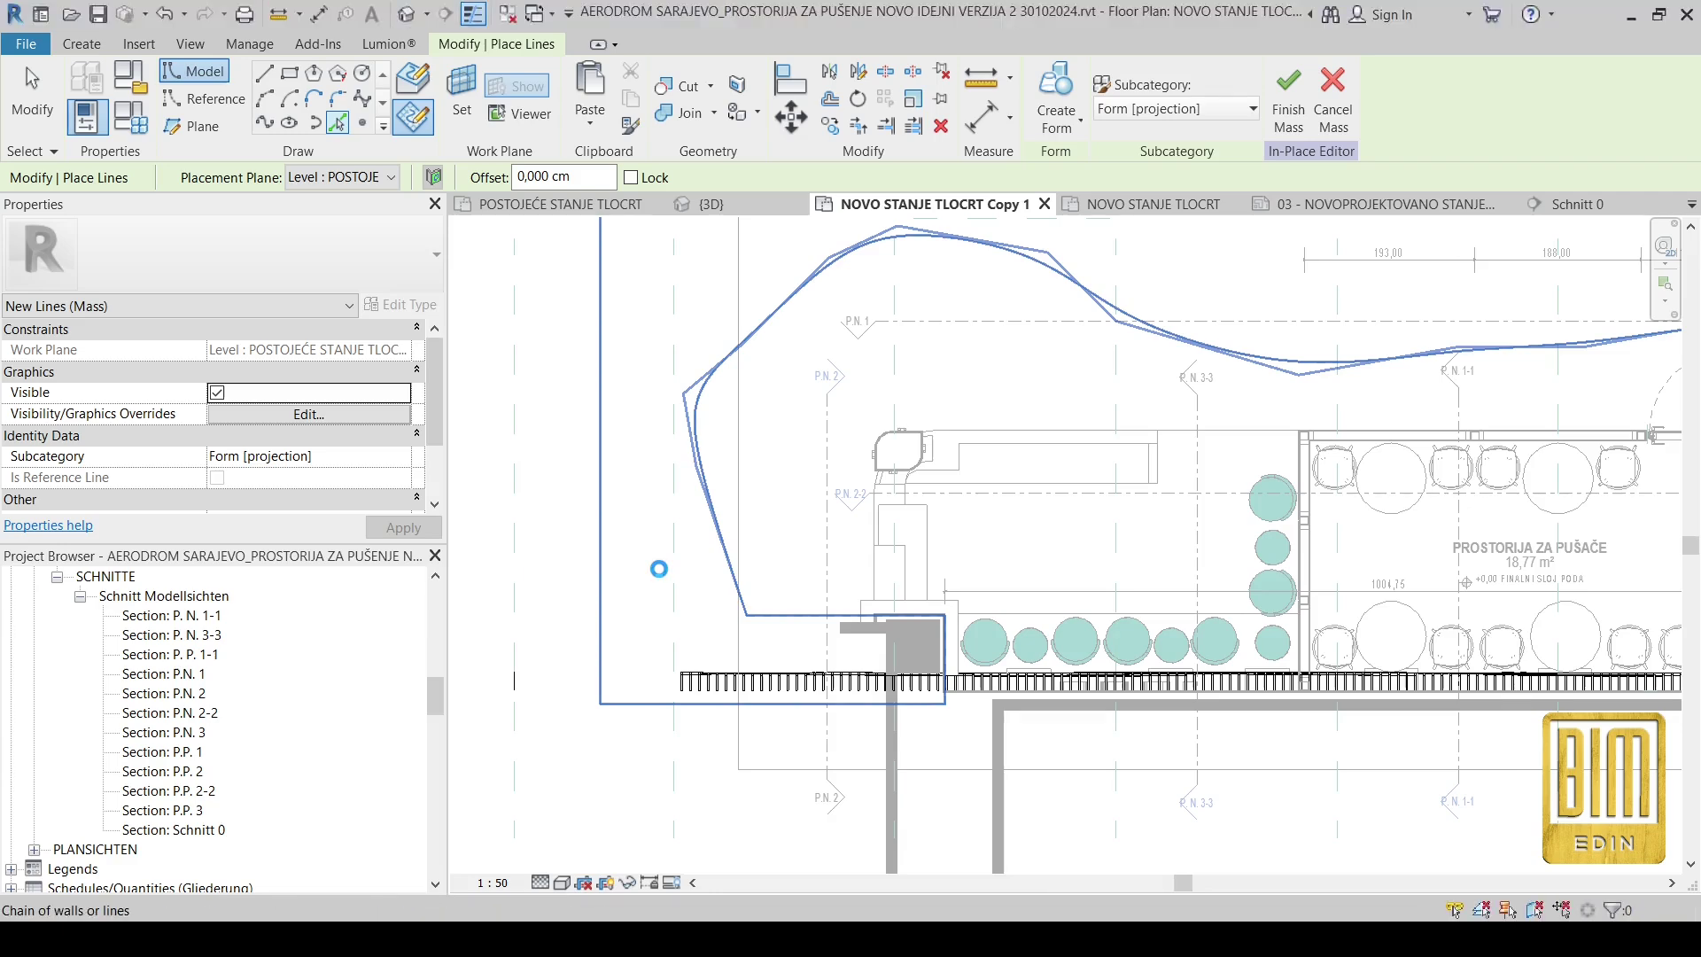
pyautogui.scroll(-2, 663, 576)
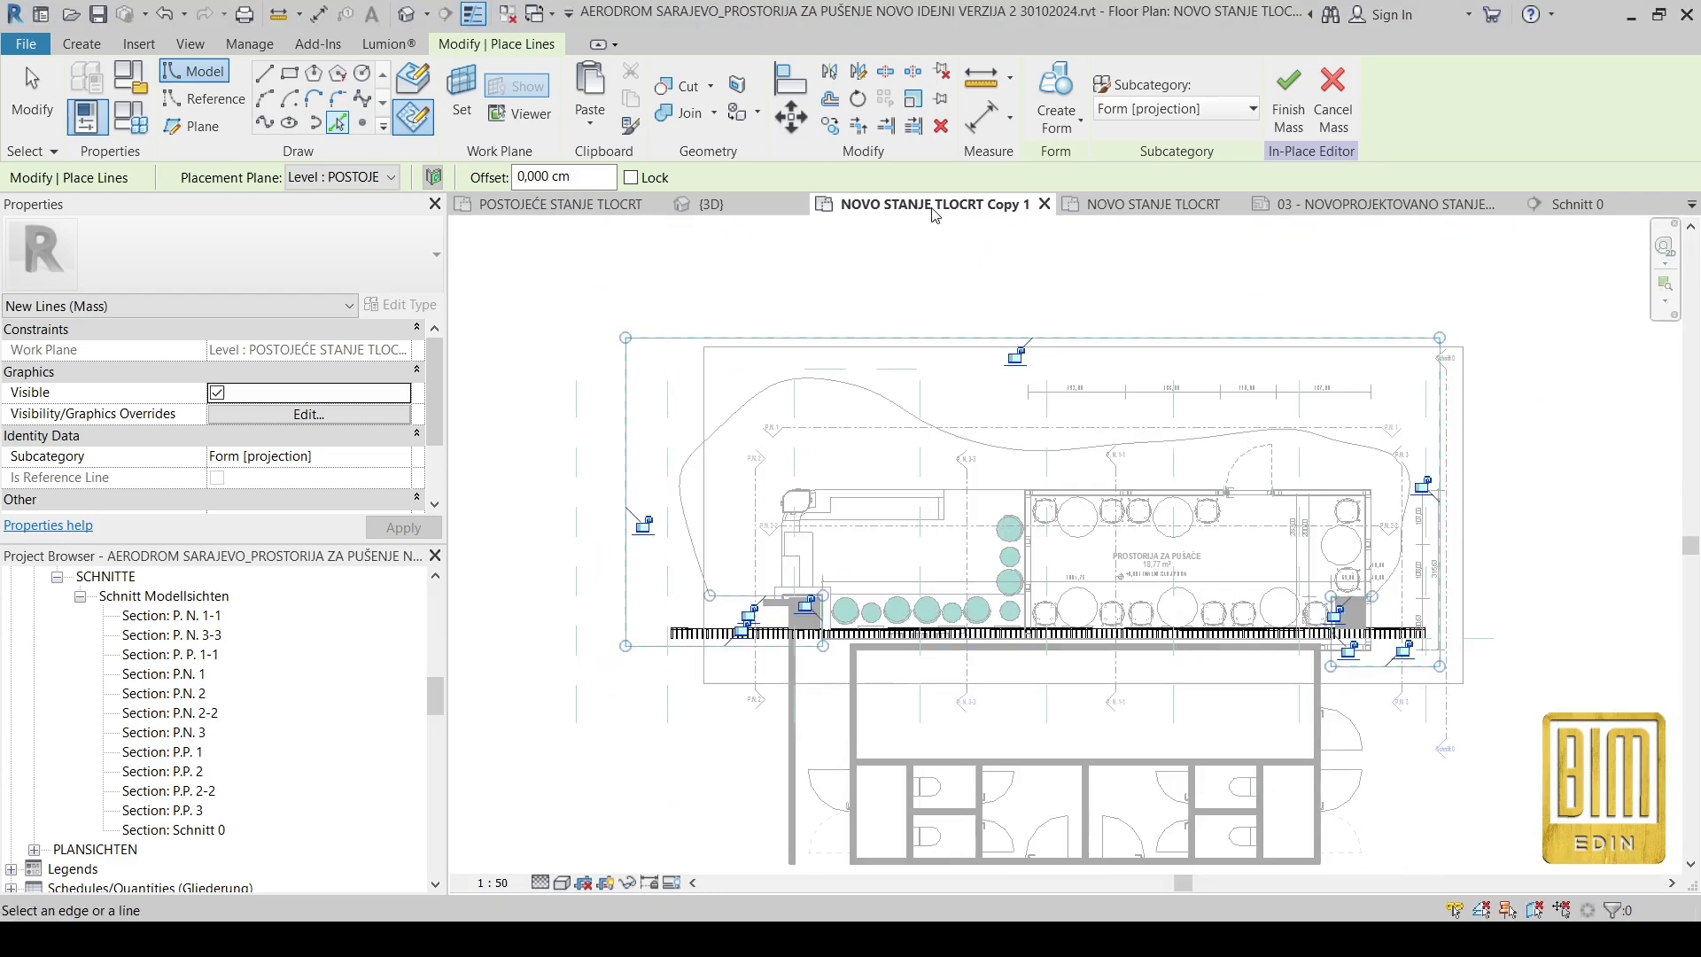
# Step: Create a void form from the picked wavy outline and orbit to inspect the cut slats
pyautogui.click(1056, 119)
pyautogui.click(1095, 218)
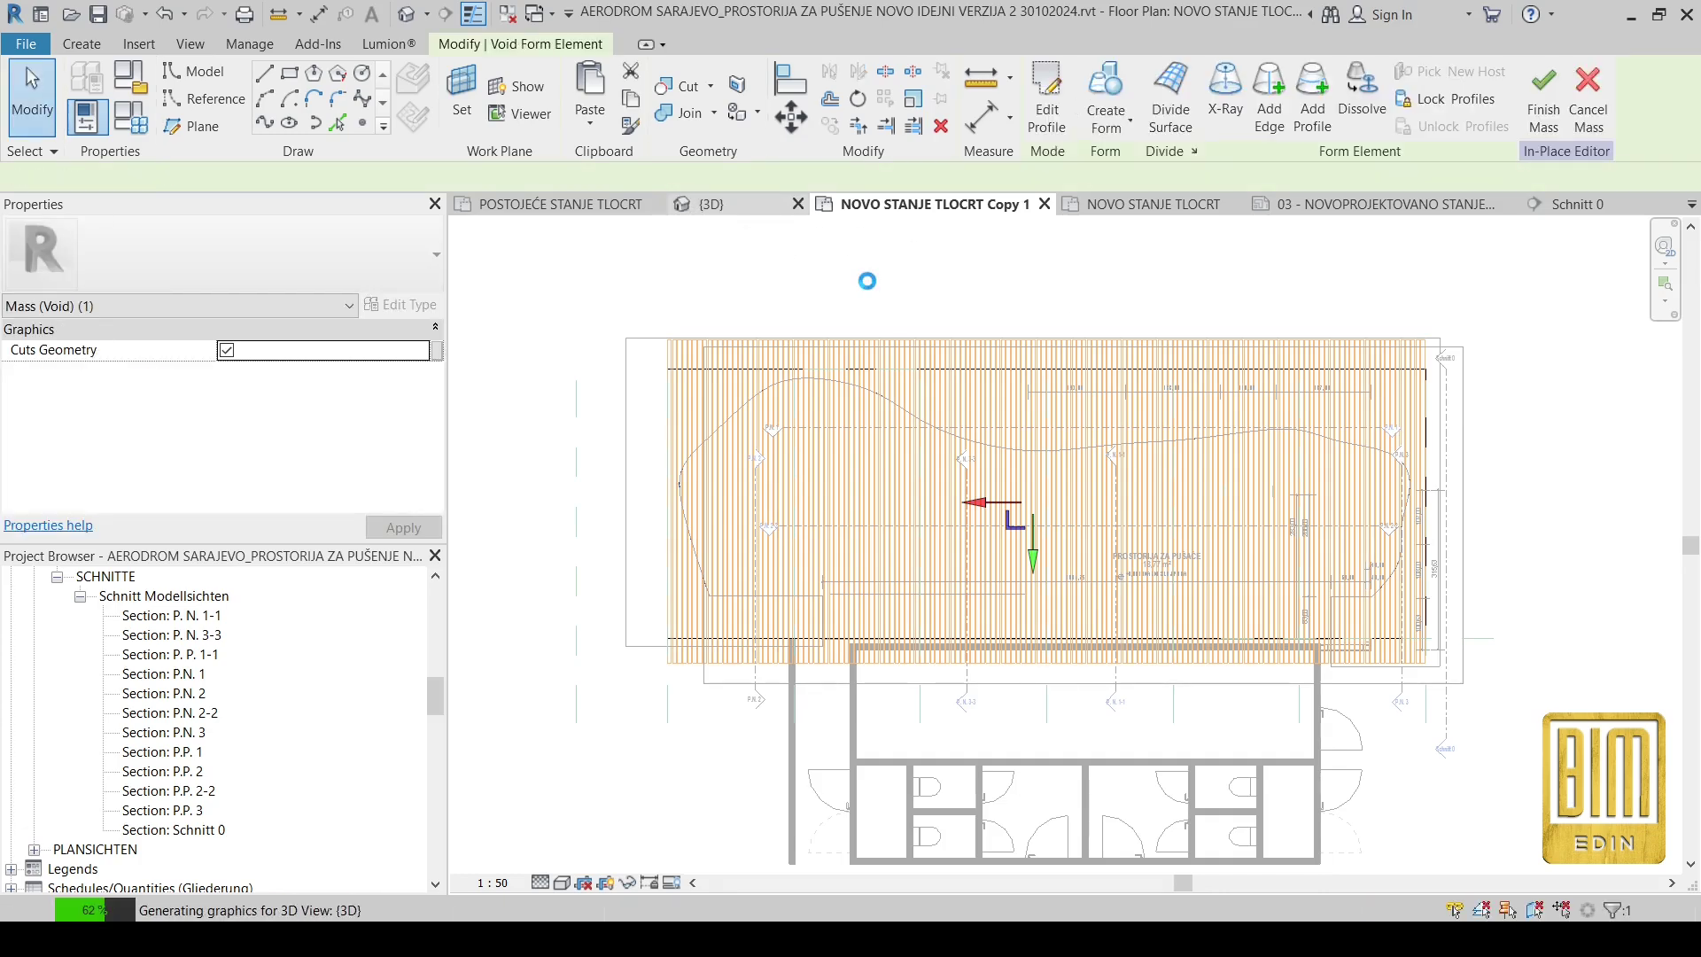
pyautogui.scroll(-5, 1124, 363)
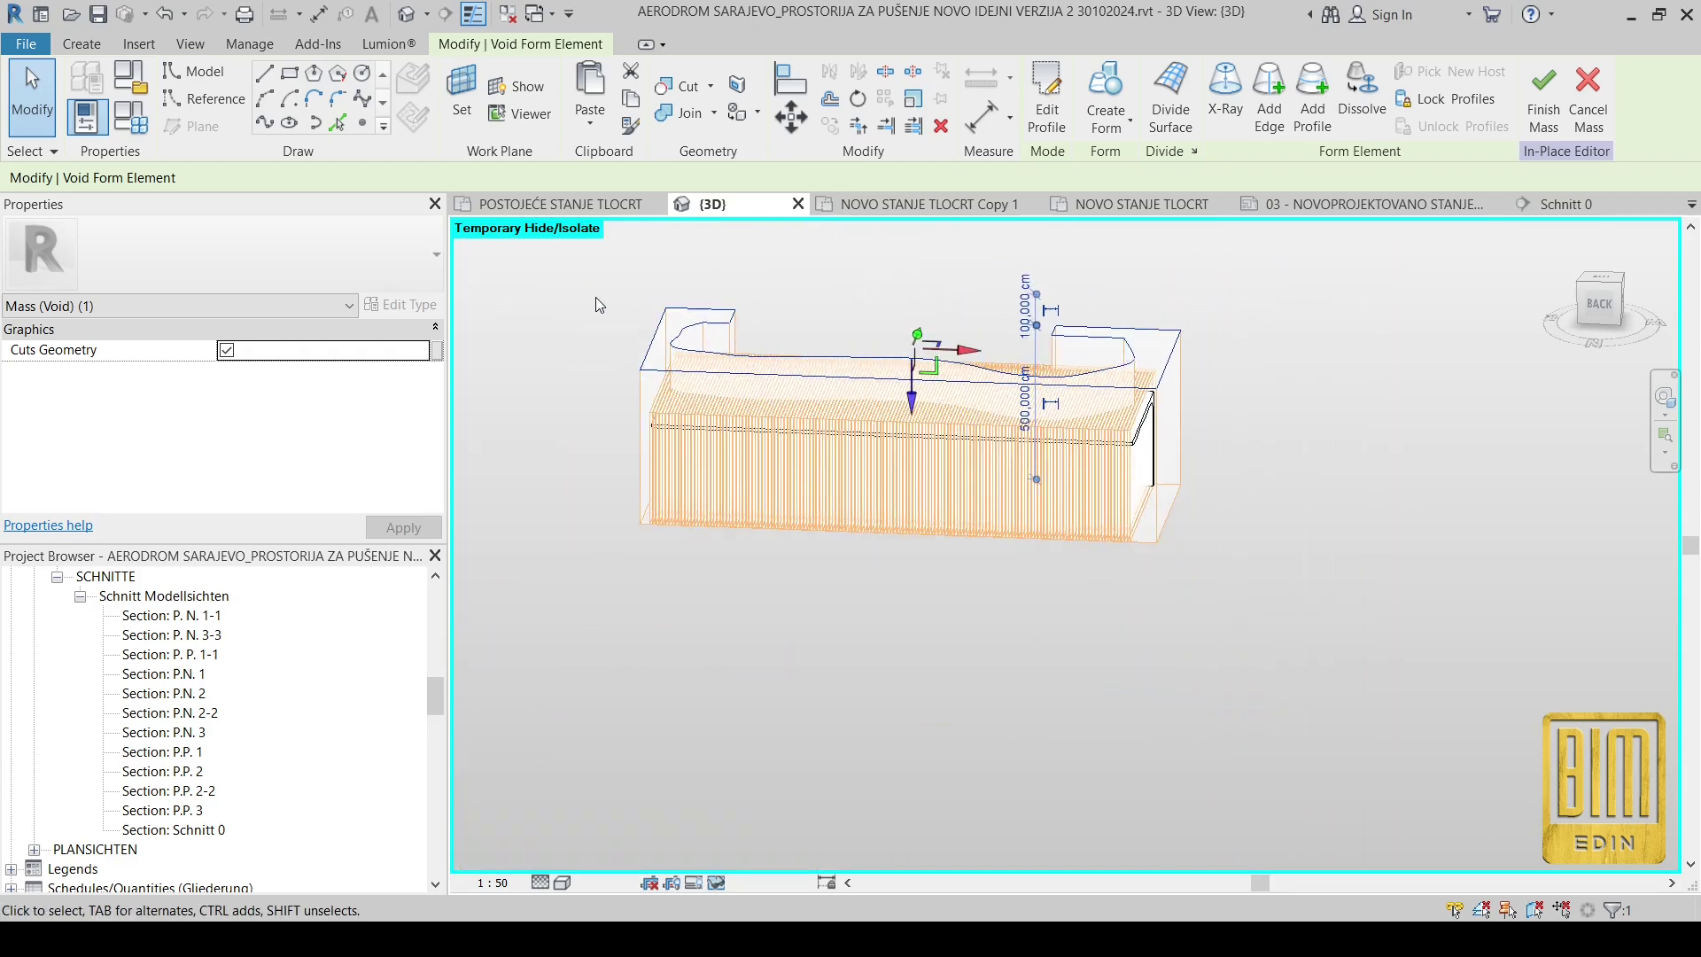
pyautogui.click(595, 296)
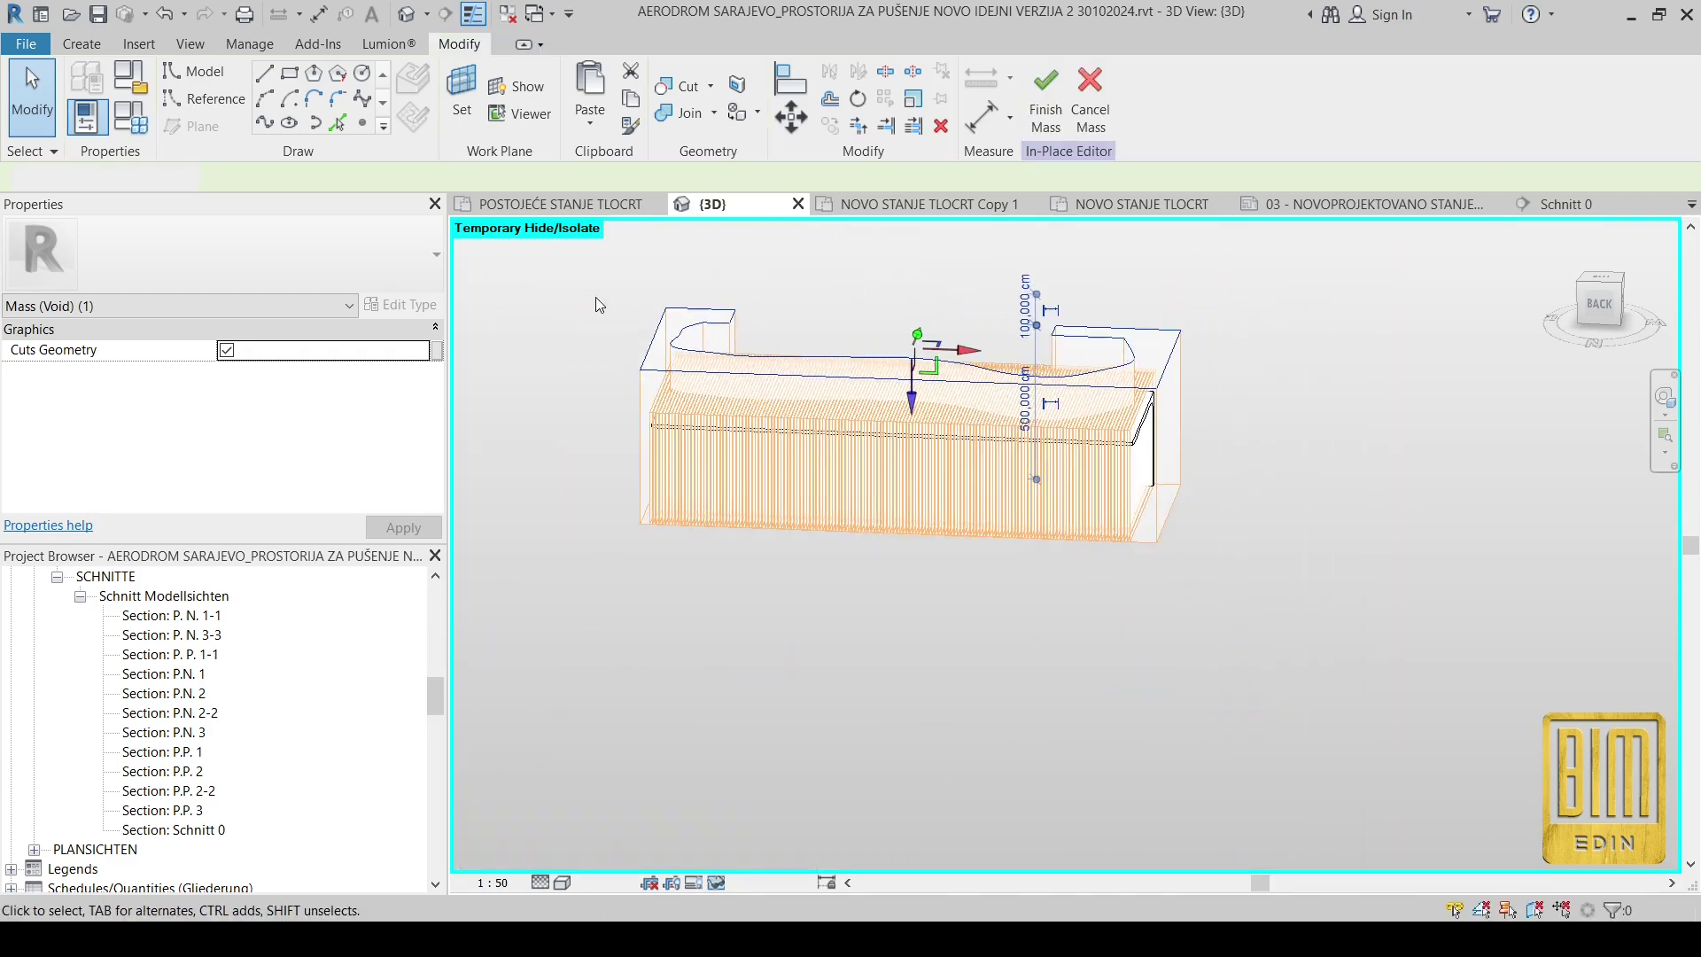
pyautogui.keyDown('shift'); pyautogui.moveTo(975, 520); pyautogui.dragTo(1352, 690, button='middle'); pyautogui.keyUp('shift')
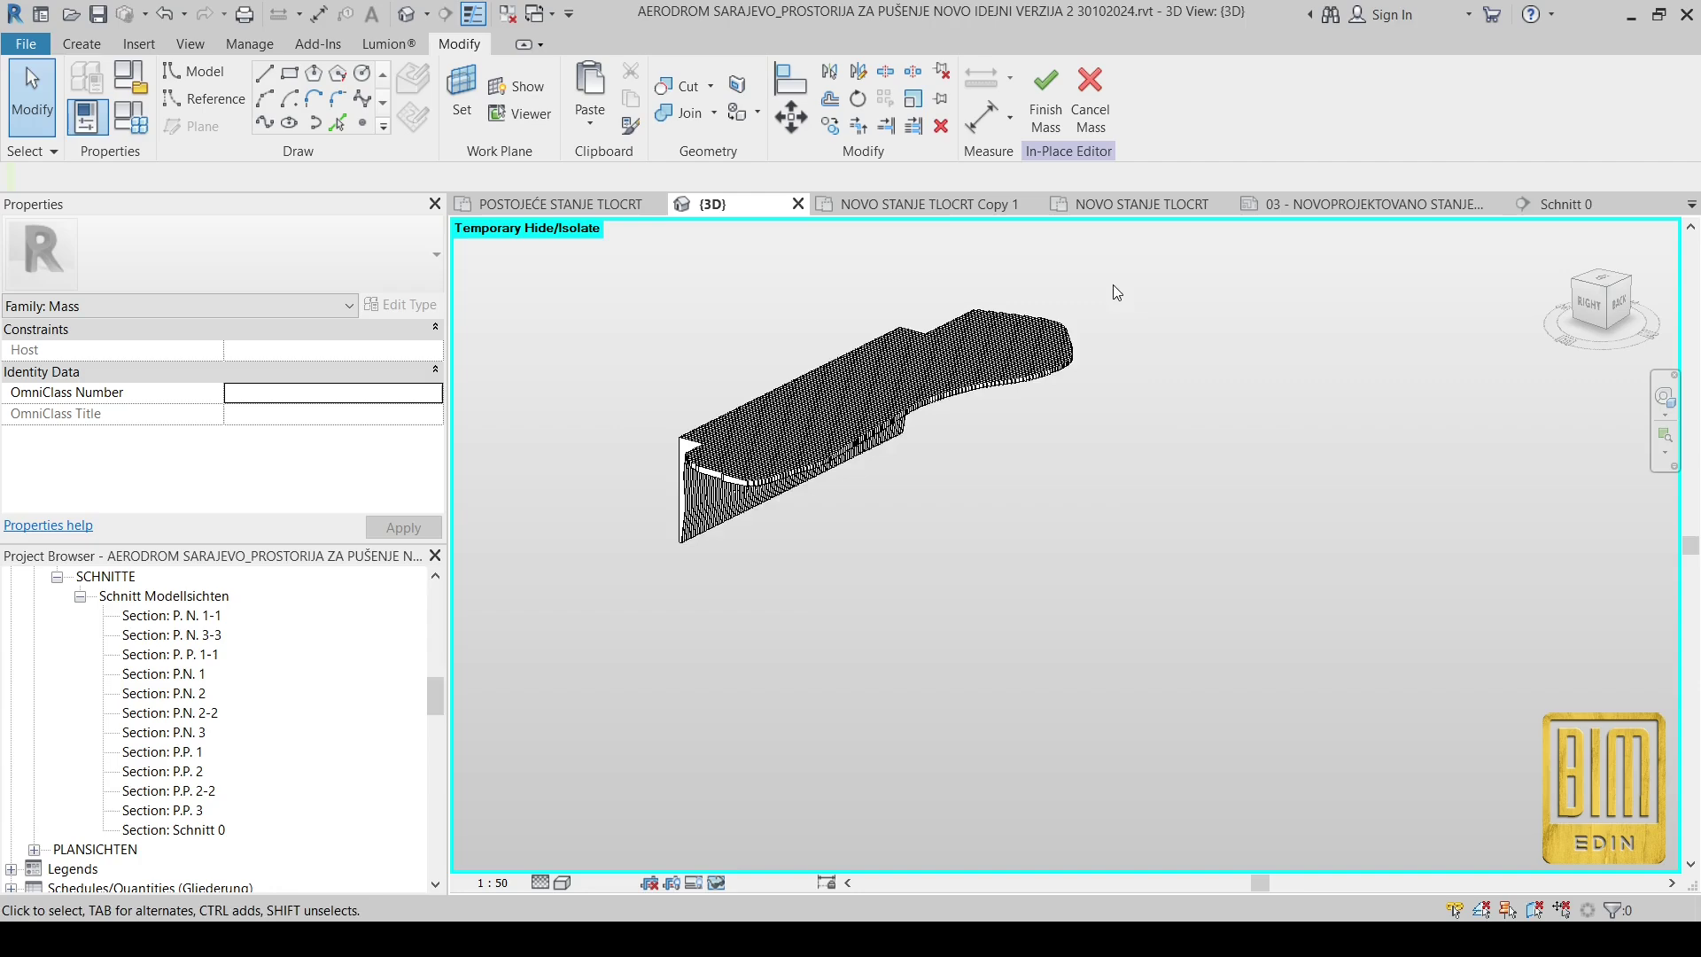
# Step: Crossing-select the slat mass elements and filter the selection down to the Form only
pyautogui.moveTo(1111, 284); pyautogui.dragTo(631, 582)
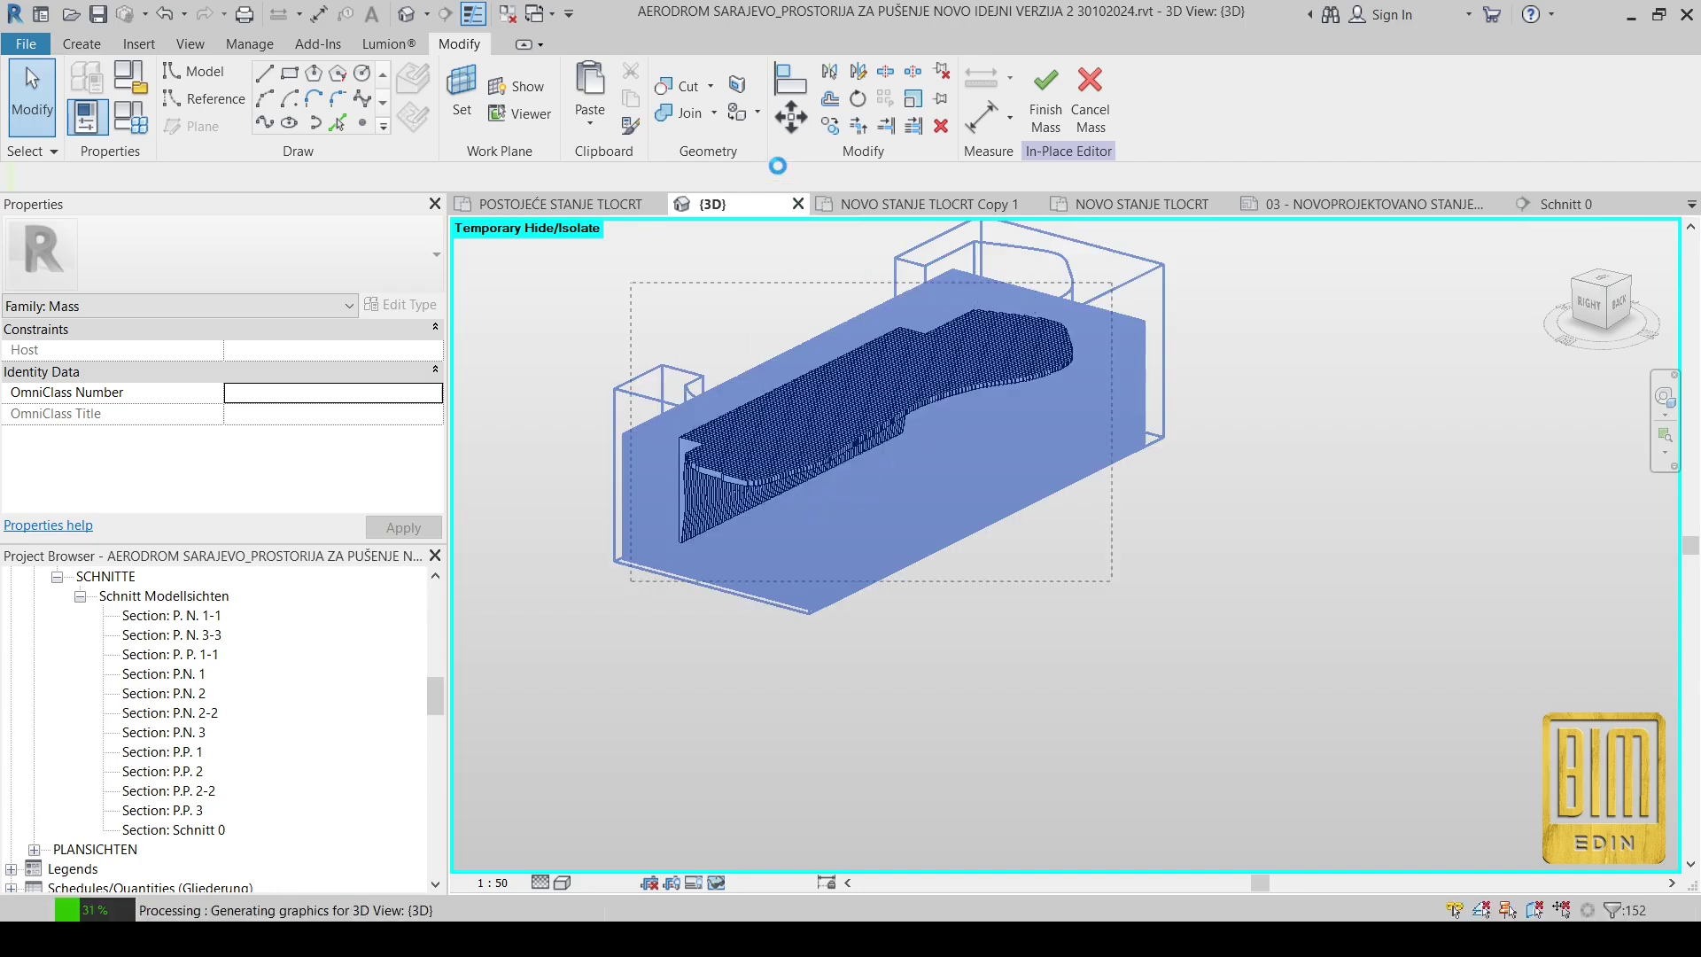
pyautogui.click(1502, 98)
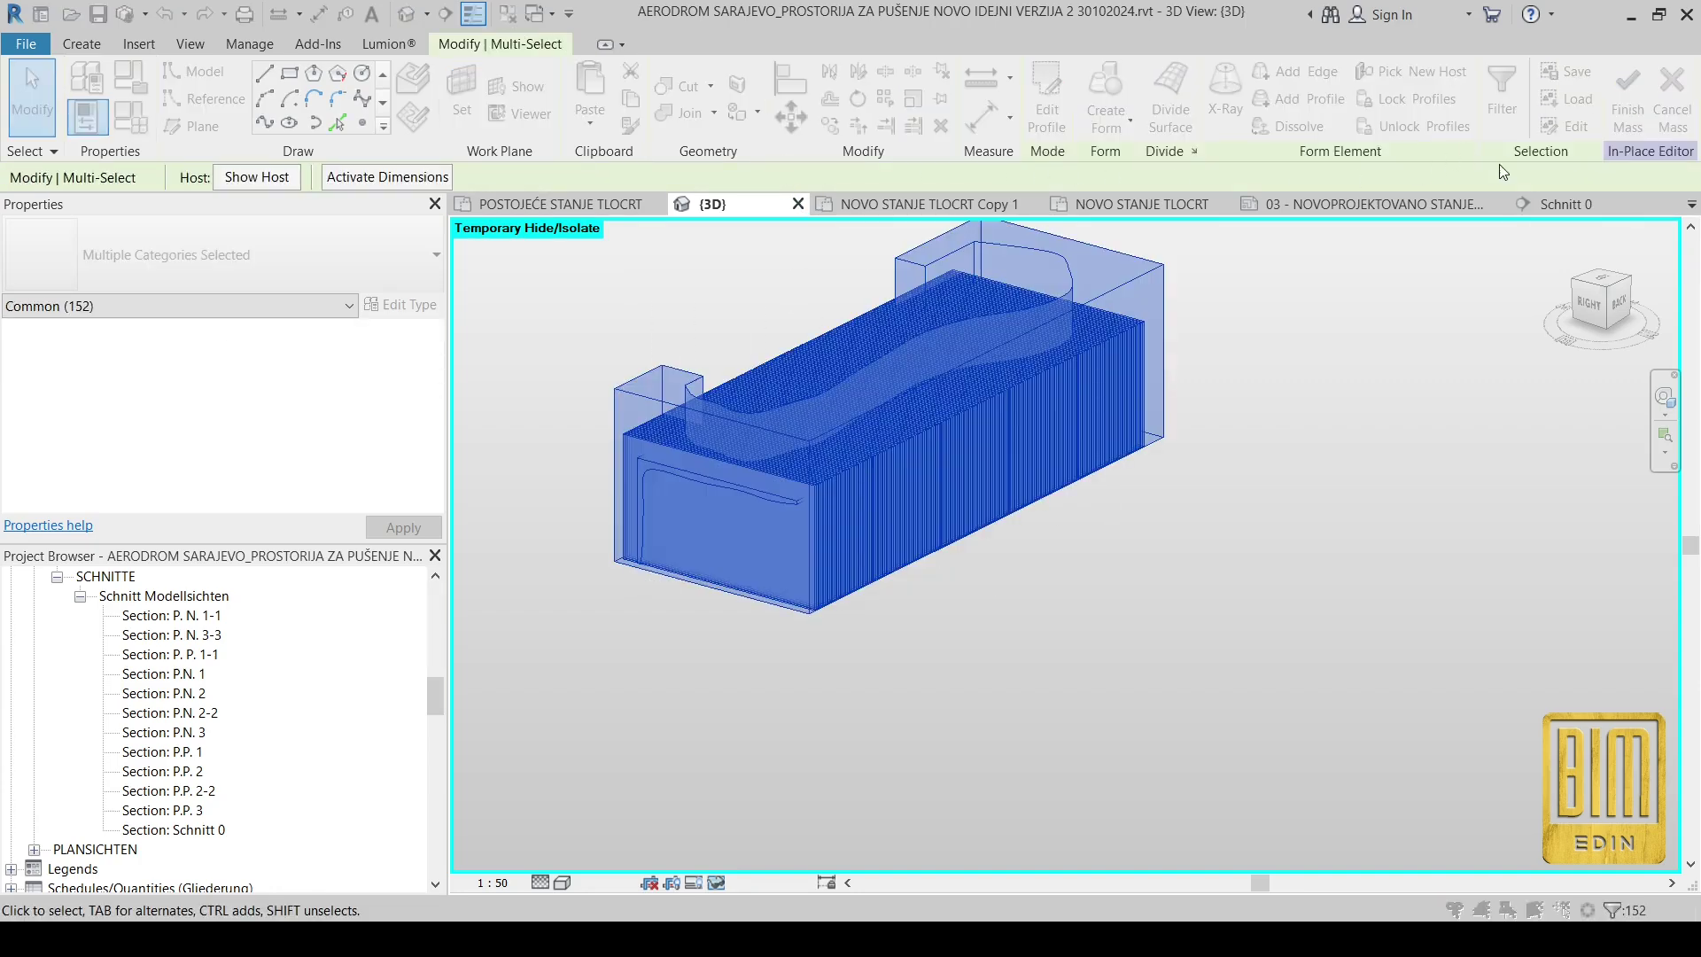
pyautogui.click(665, 349)
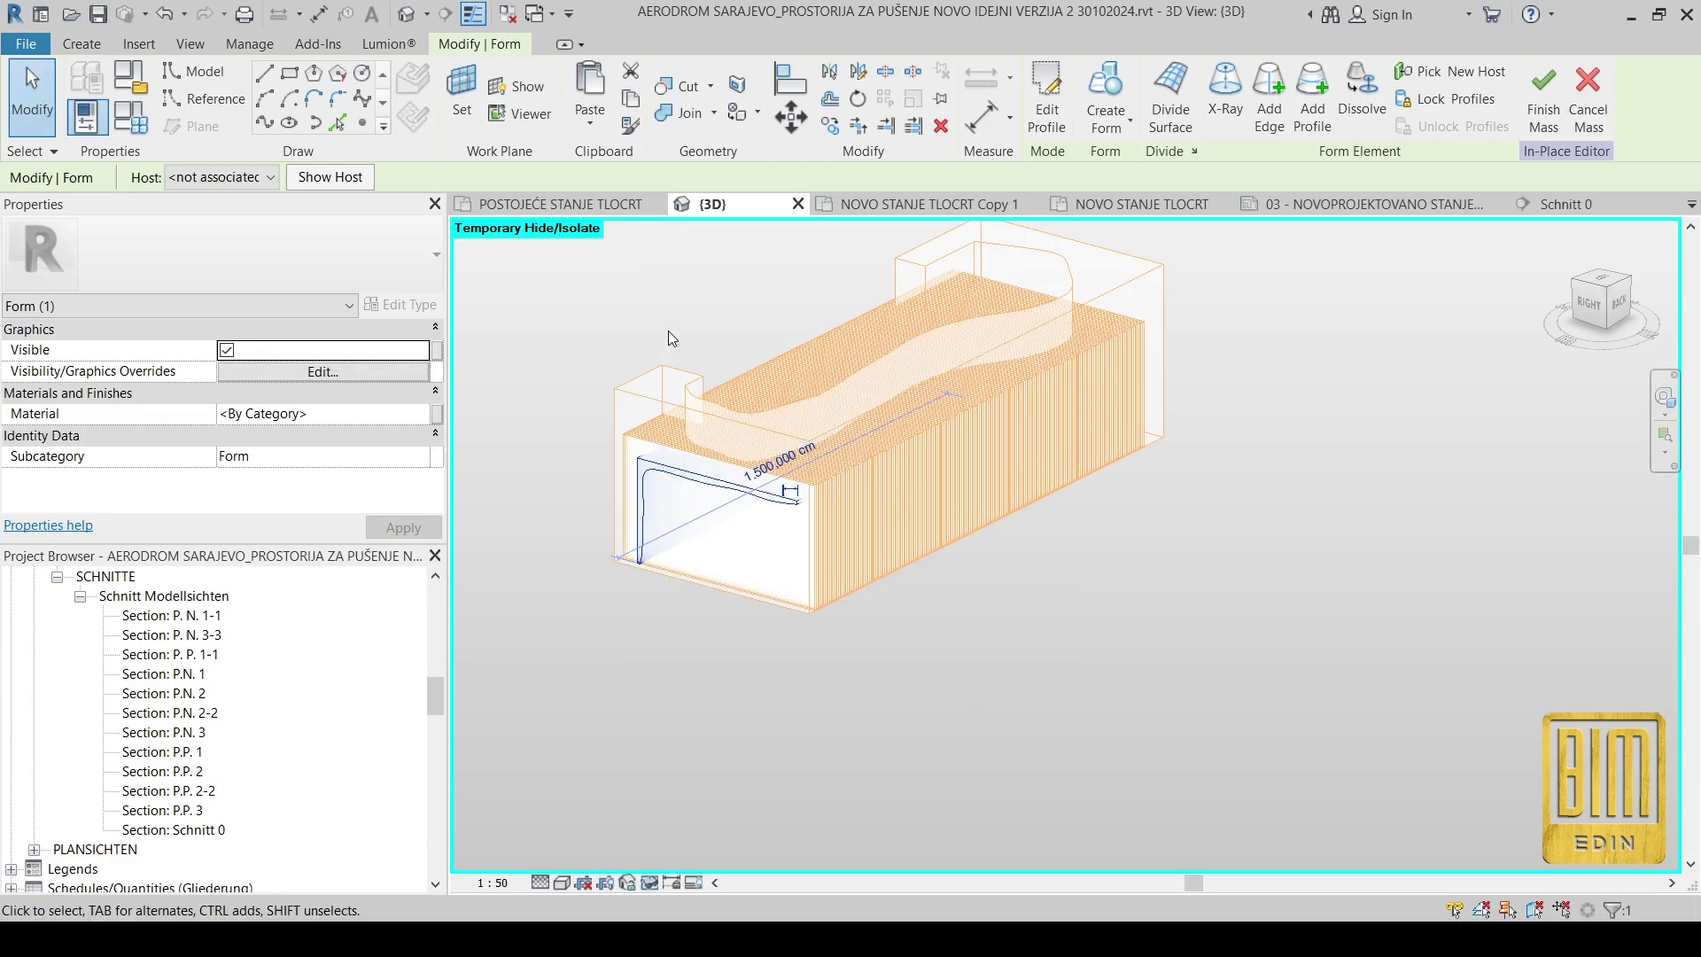
# Step: Associate the form's material with a new family parameter named 'Material'
pyautogui.click(436, 414)
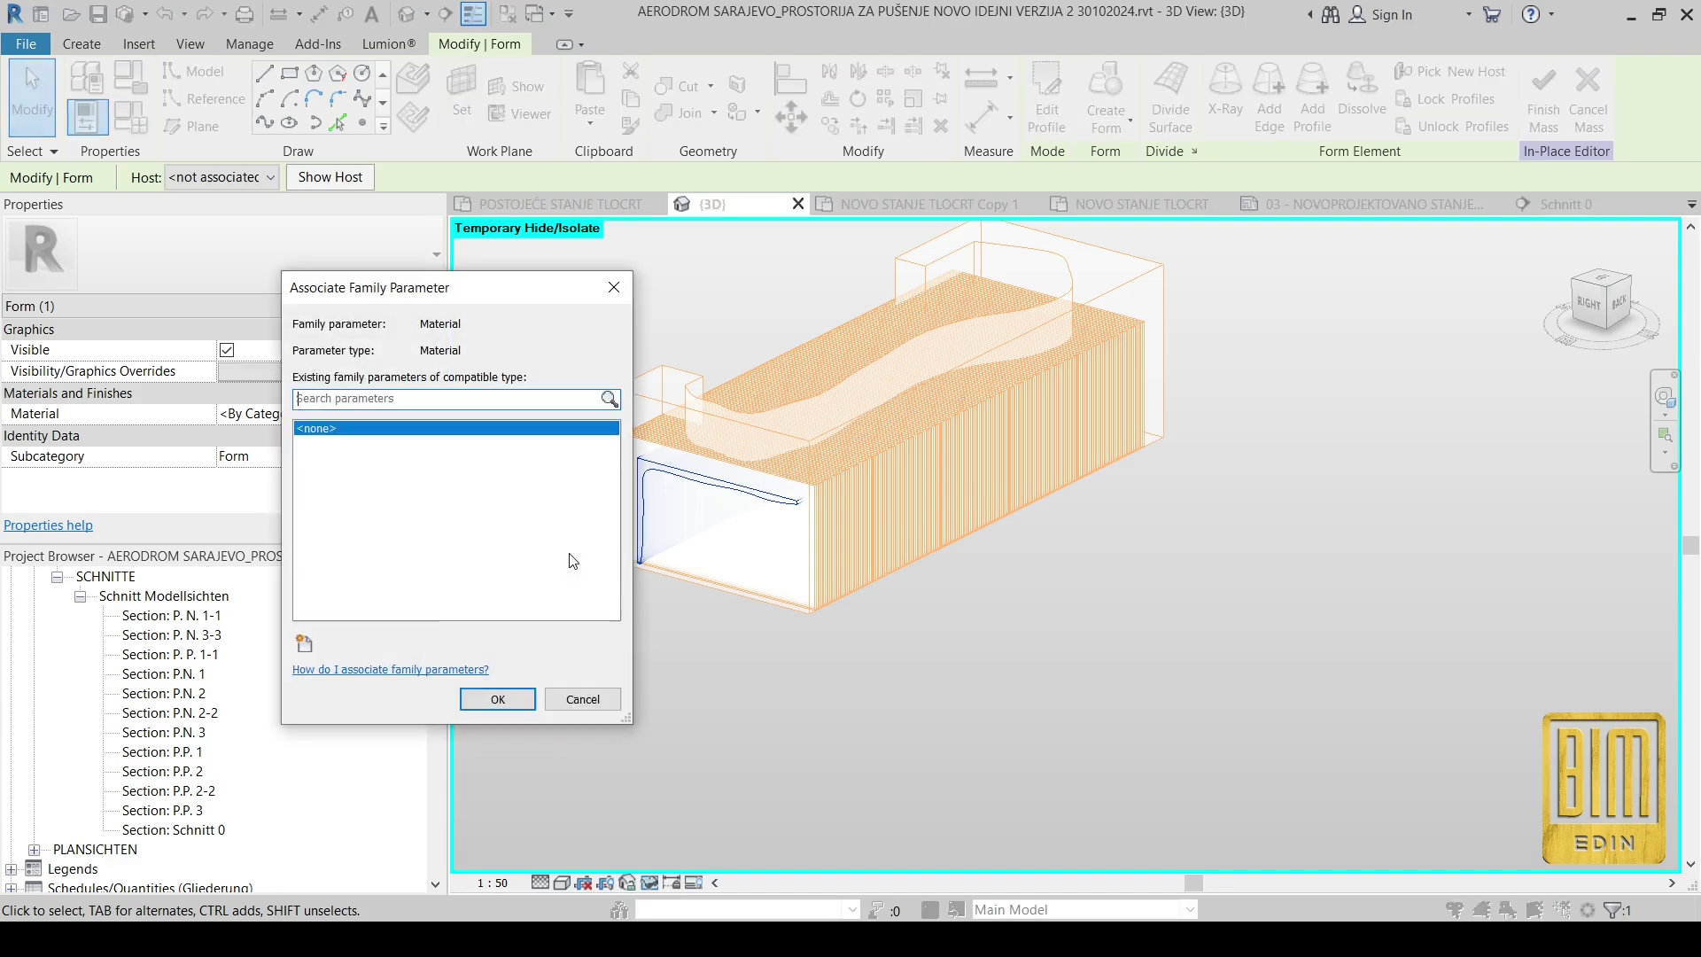
pyautogui.click(304, 643)
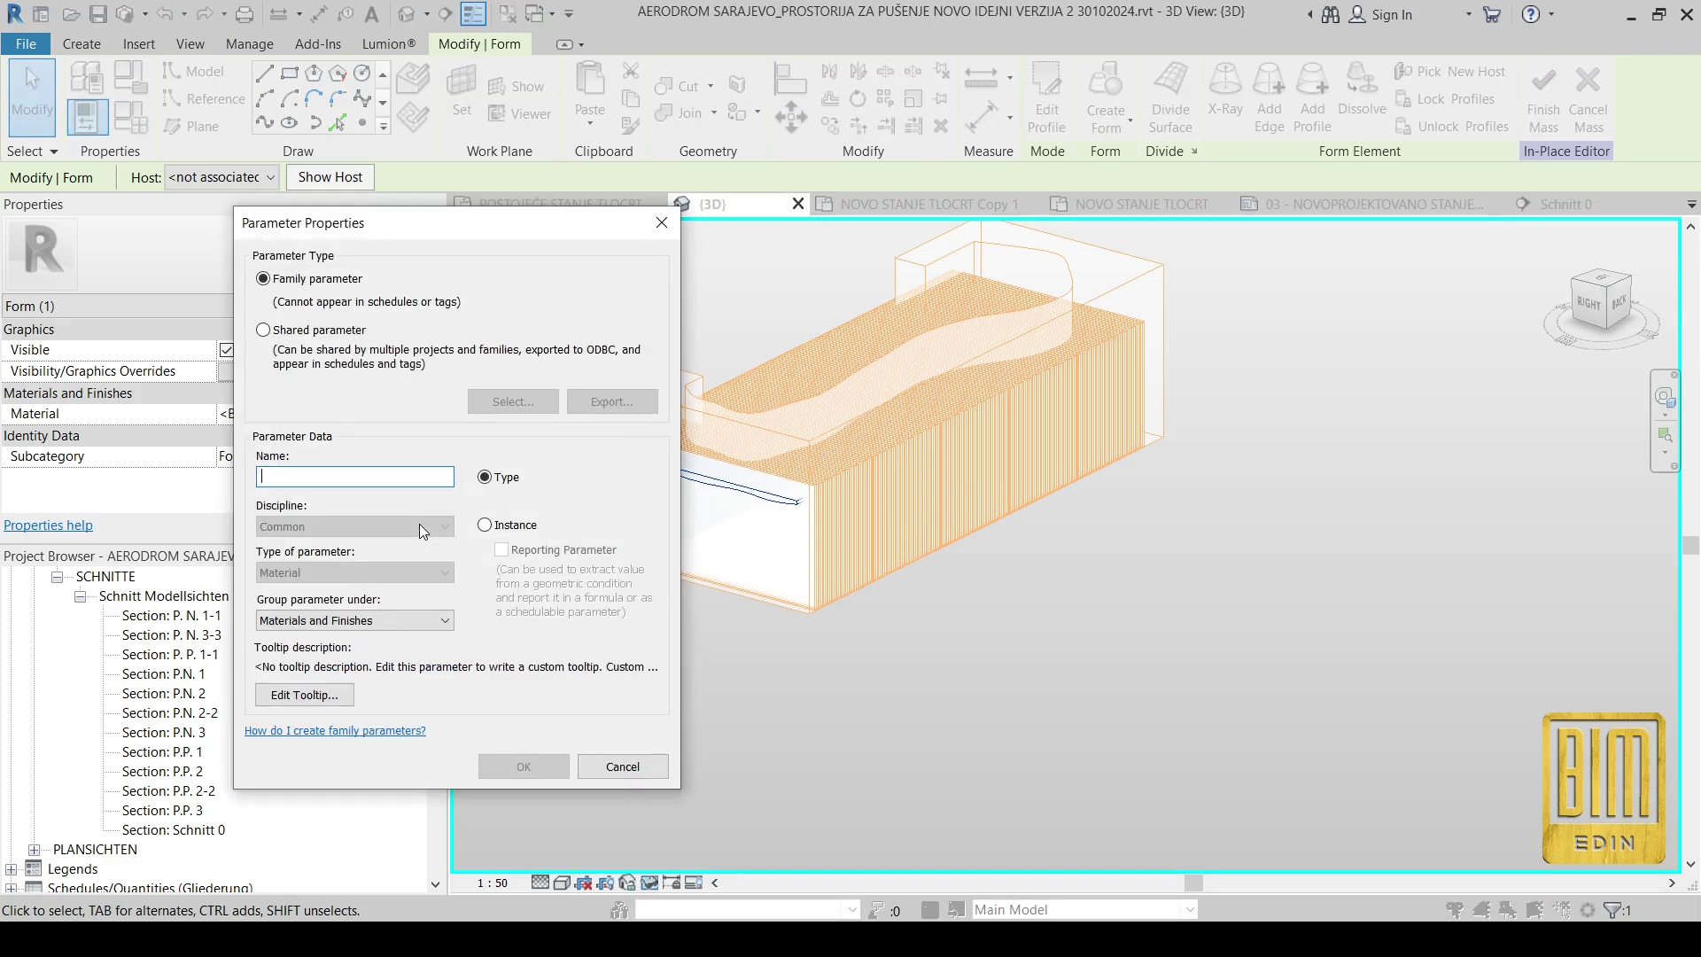
pyautogui.write('m')
pyautogui.press('BackSpace')
pyautogui.write('Ma')
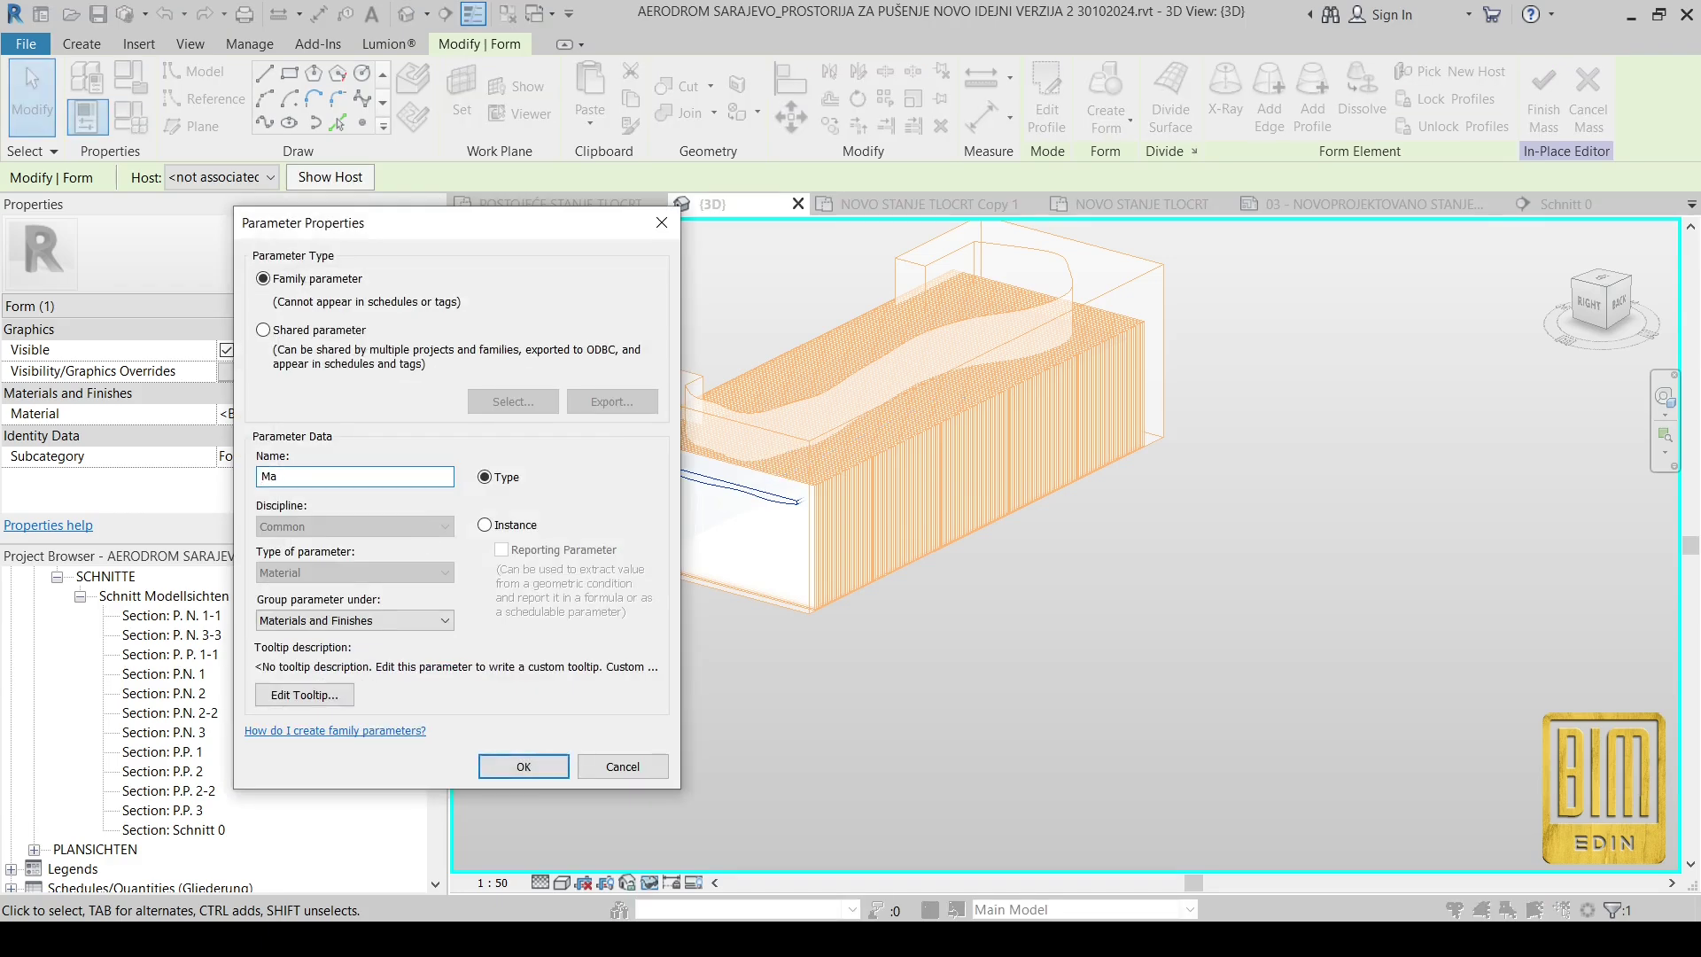
pyautogui.write('terijal')
pyautogui.click(294, 476)
pyautogui.press('BackSpace')
pyautogui.click(536, 769)
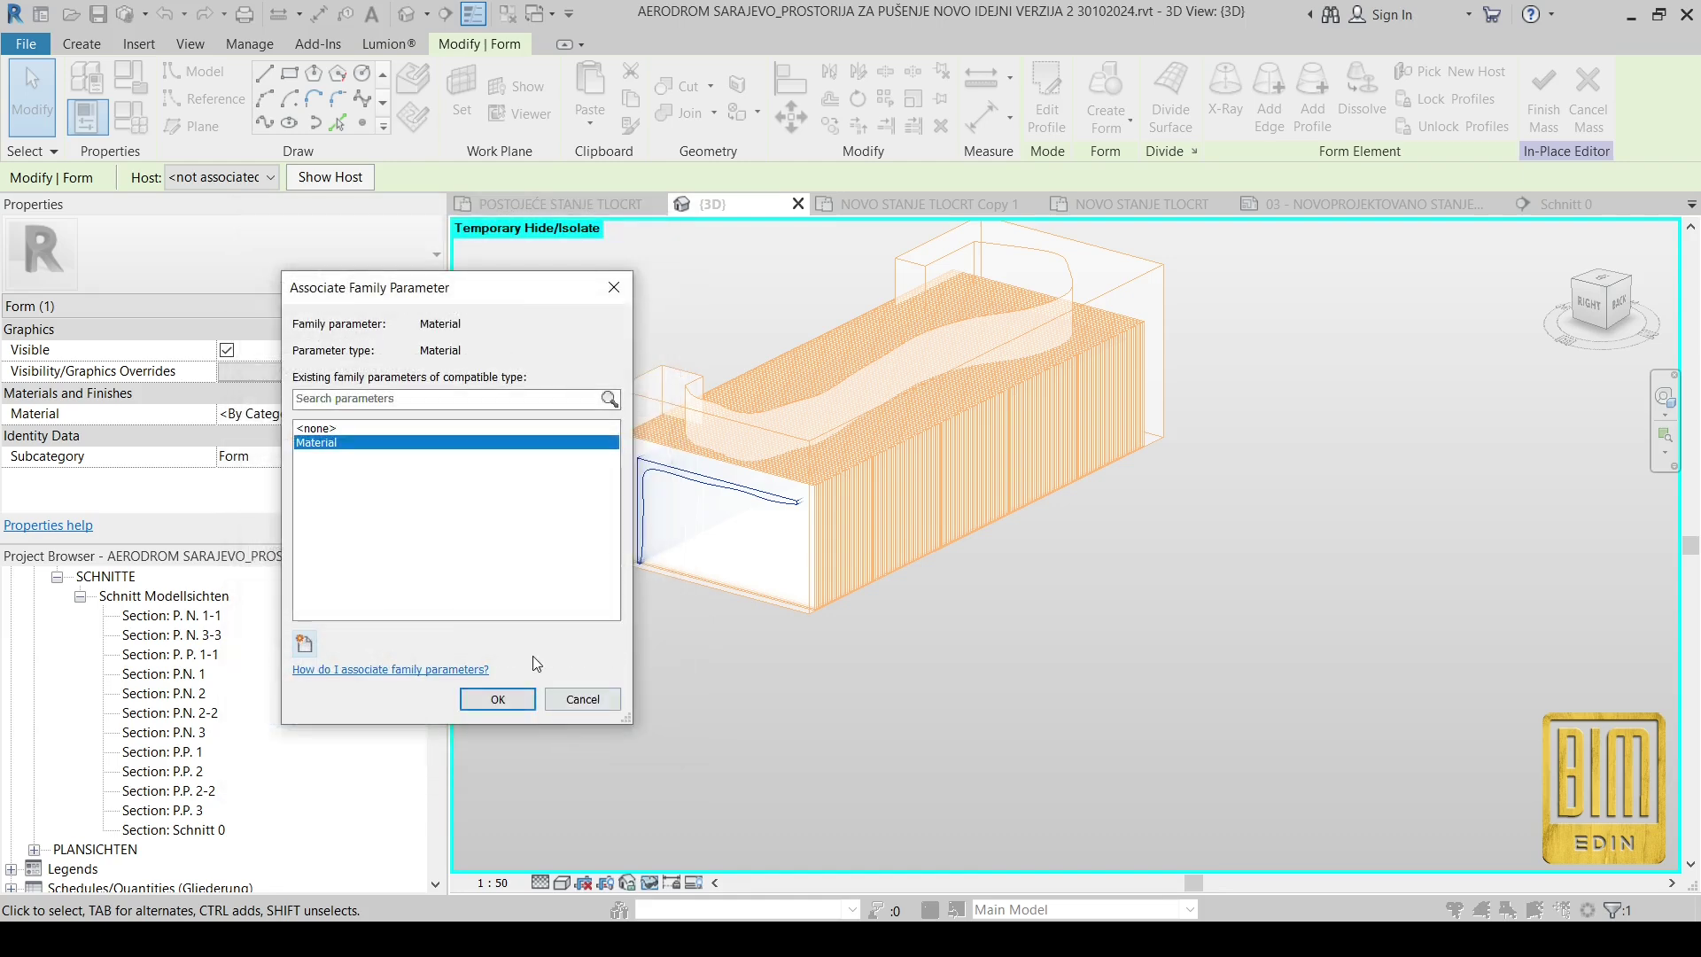
pyautogui.click(524, 706)
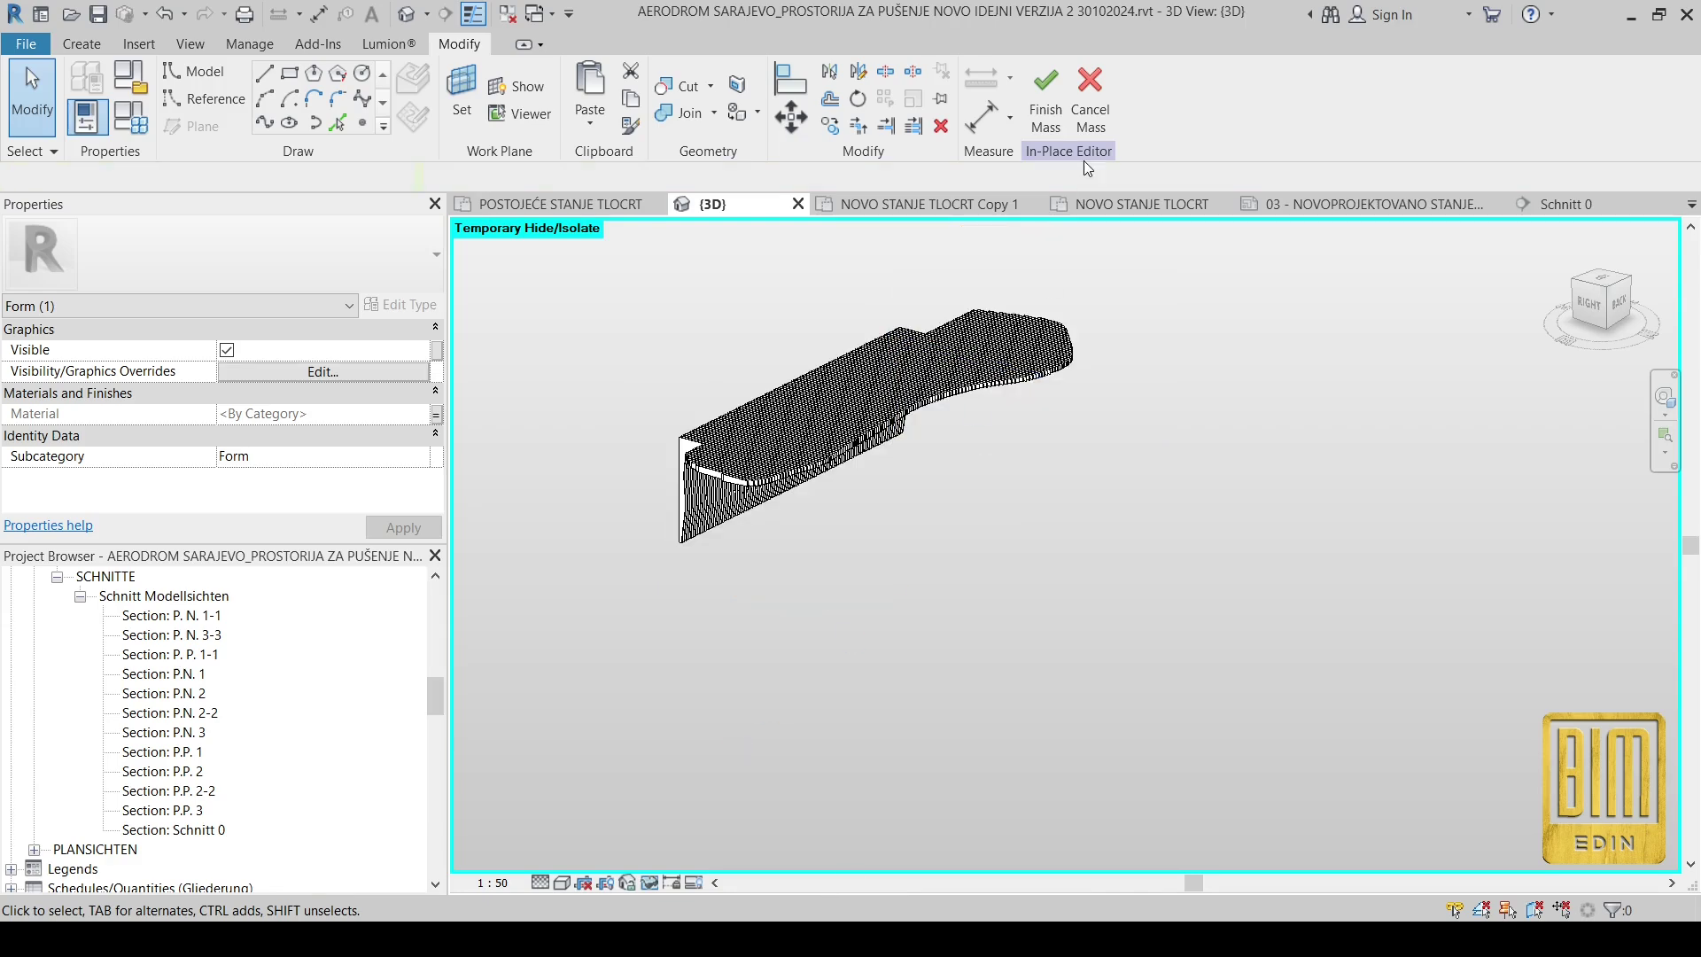
# Step: Finish the in-place mass and select the resulting wavy slat mass
pyautogui.click(1047, 99)
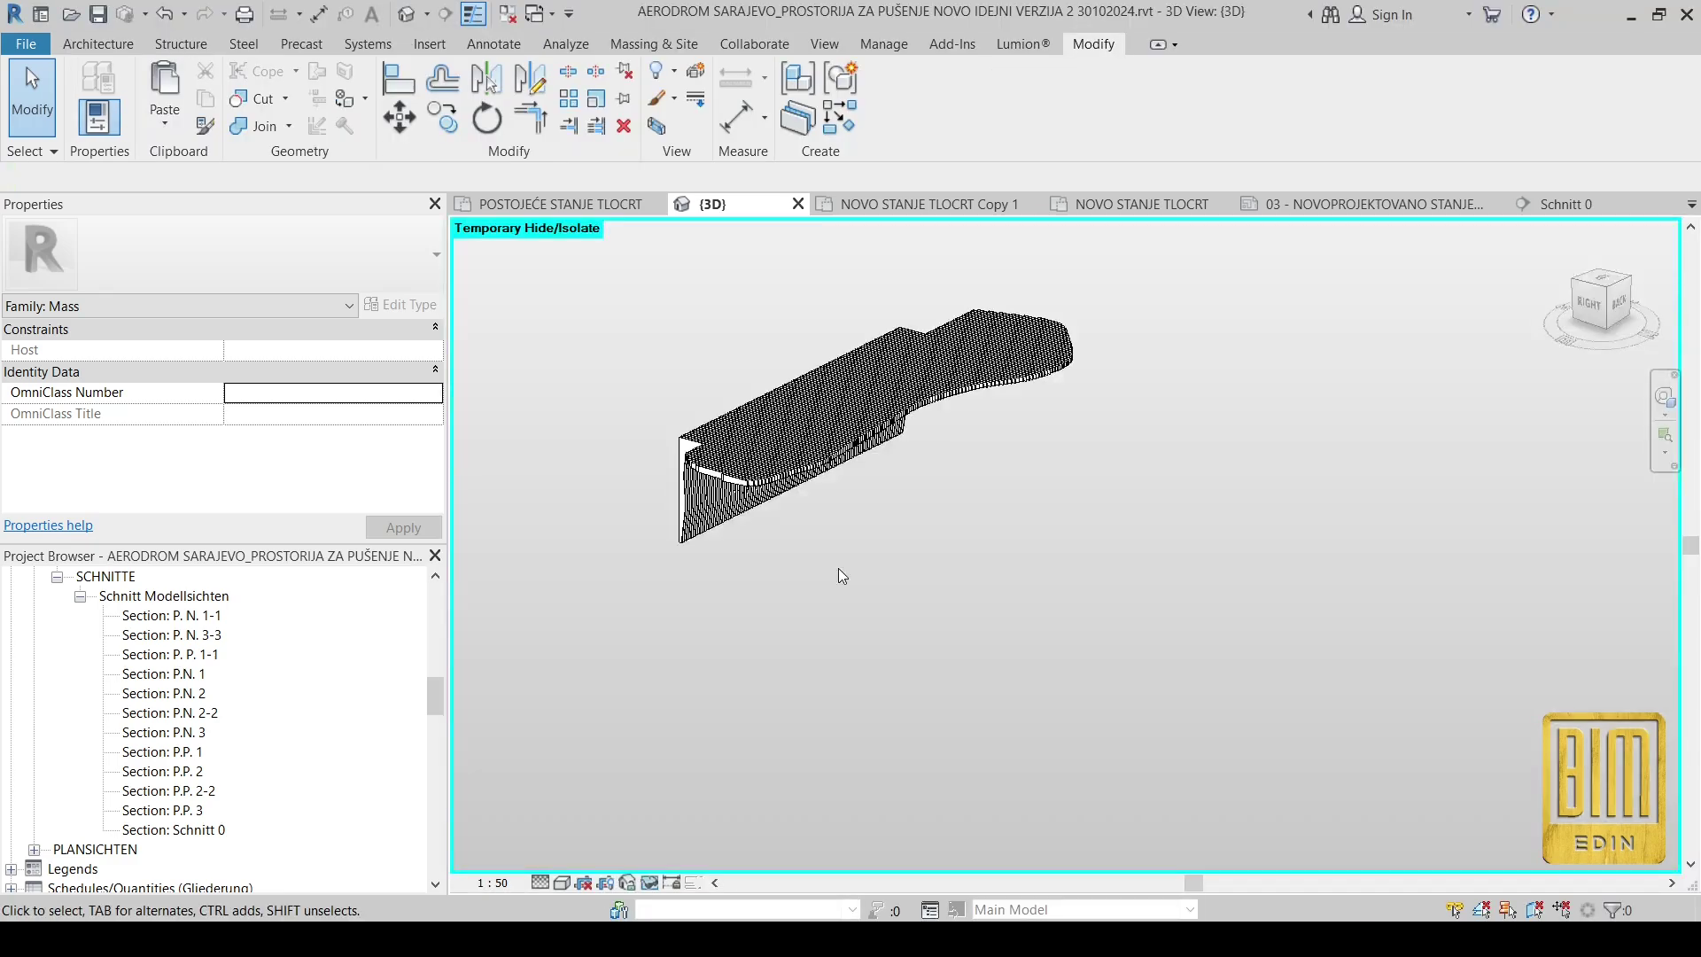
pyautogui.click(791, 483)
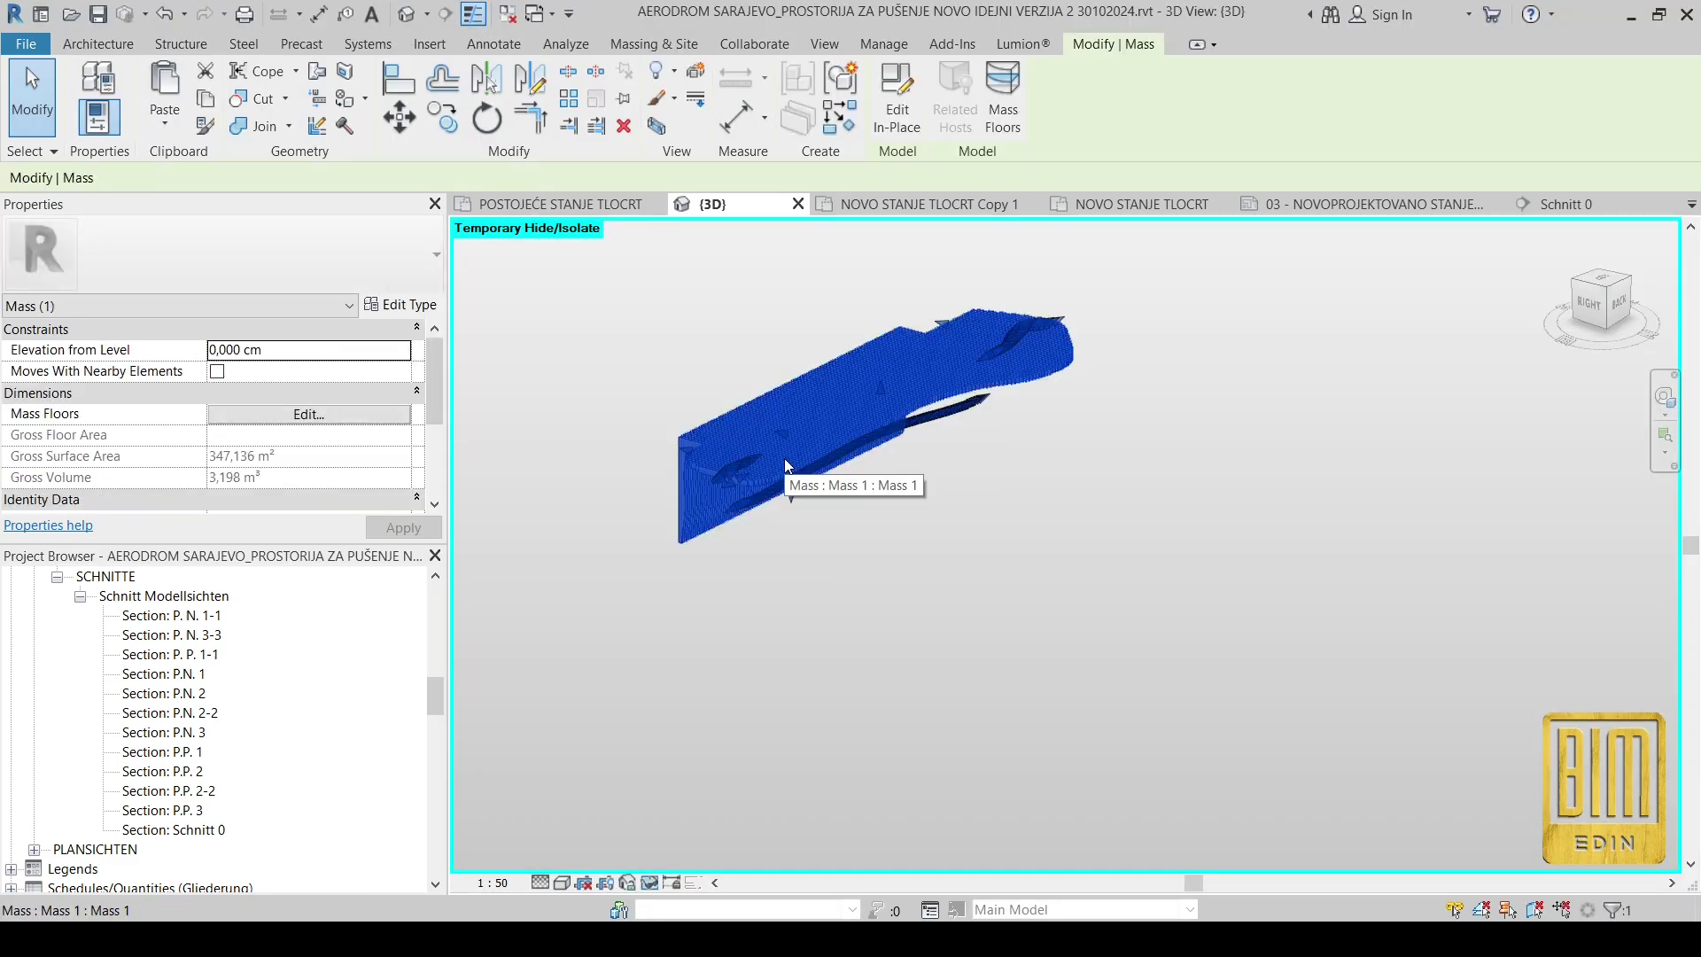
# Step: Set the mass type's Material to 00 DRVENE LETVE and confirm both dialogs
pyautogui.click(409, 303)
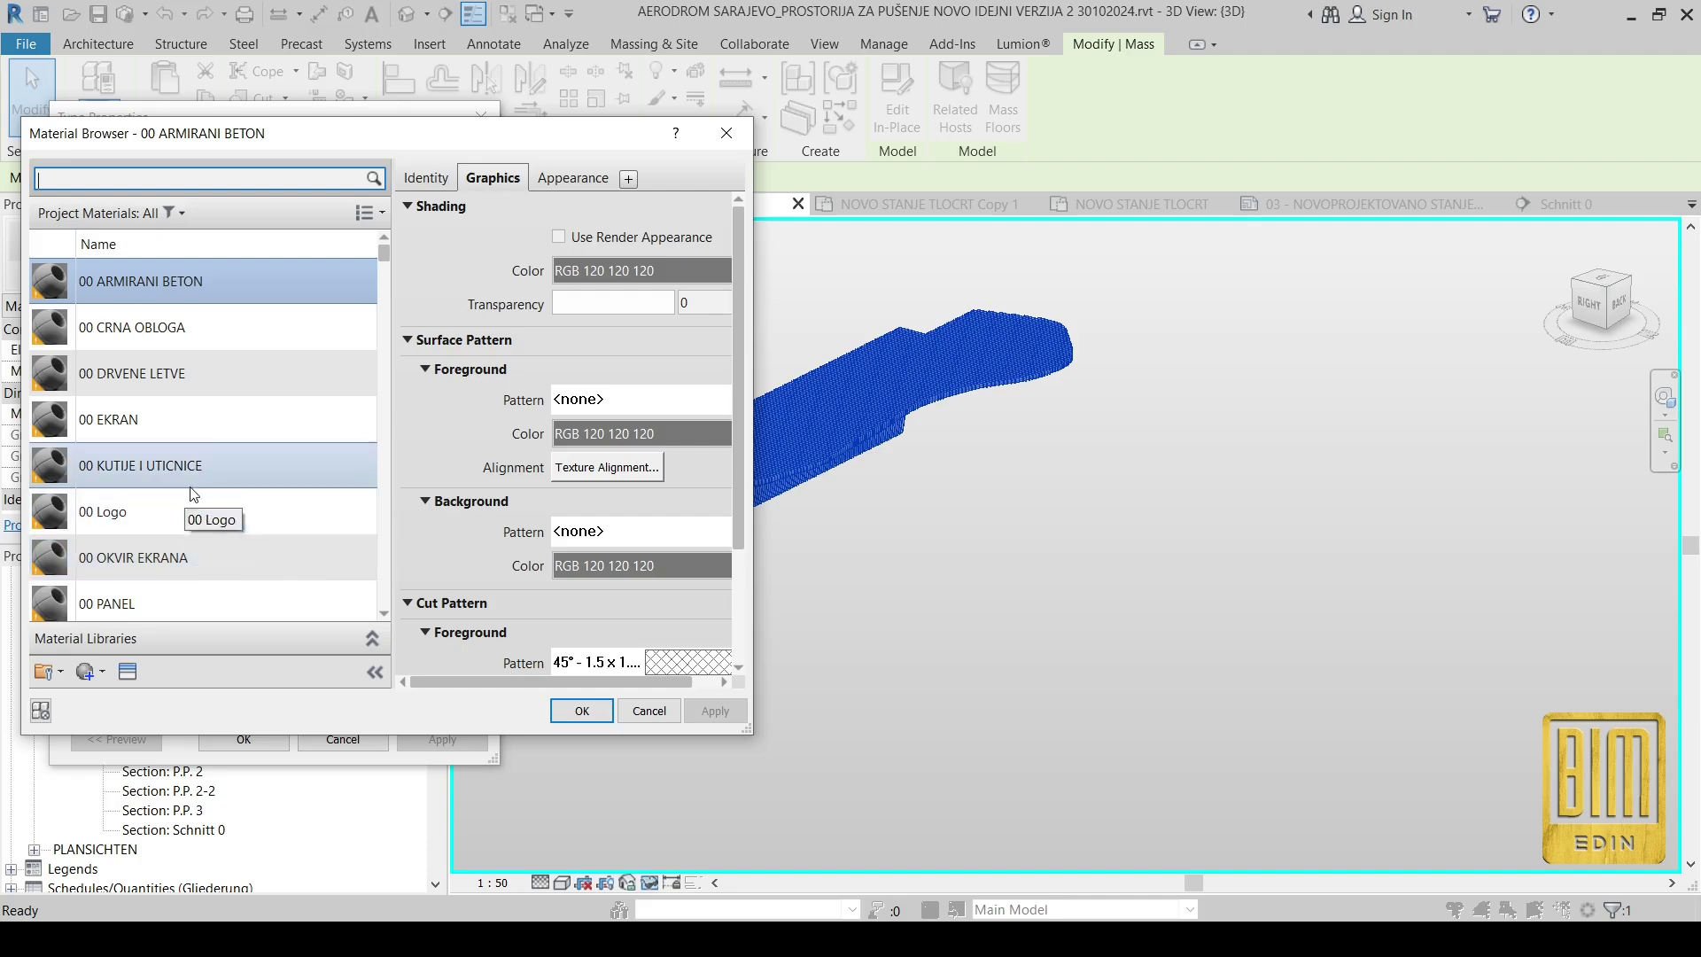
pyautogui.click(194, 391)
pyautogui.click(581, 711)
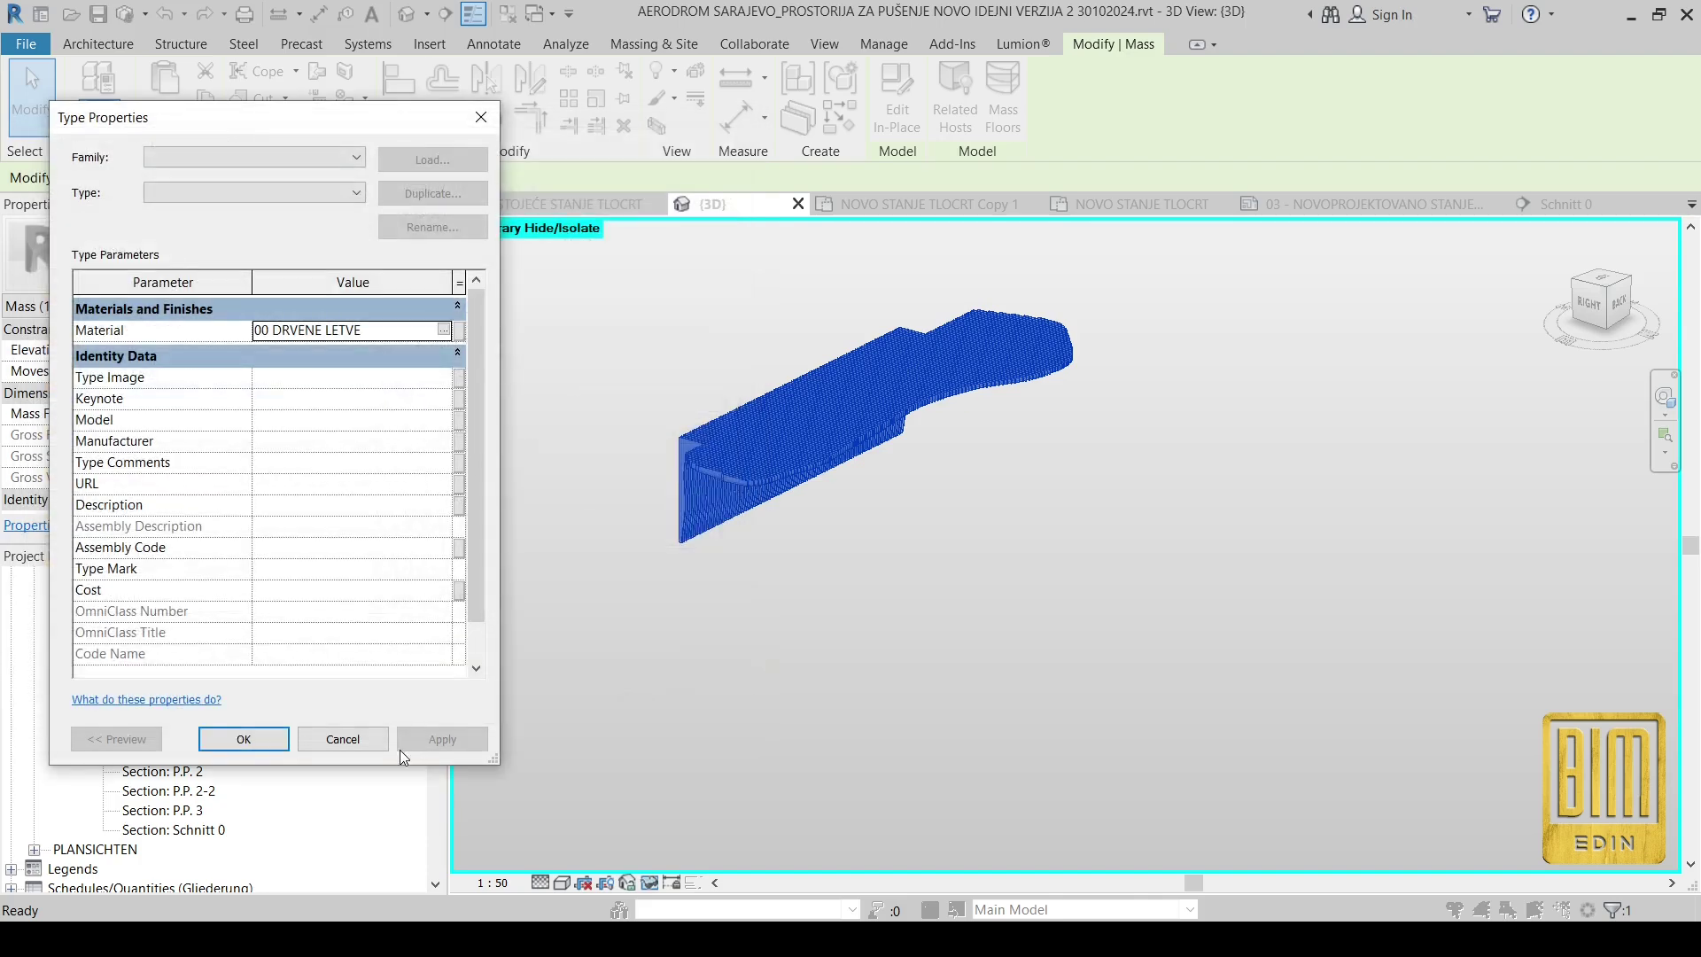
pyautogui.press('Return')
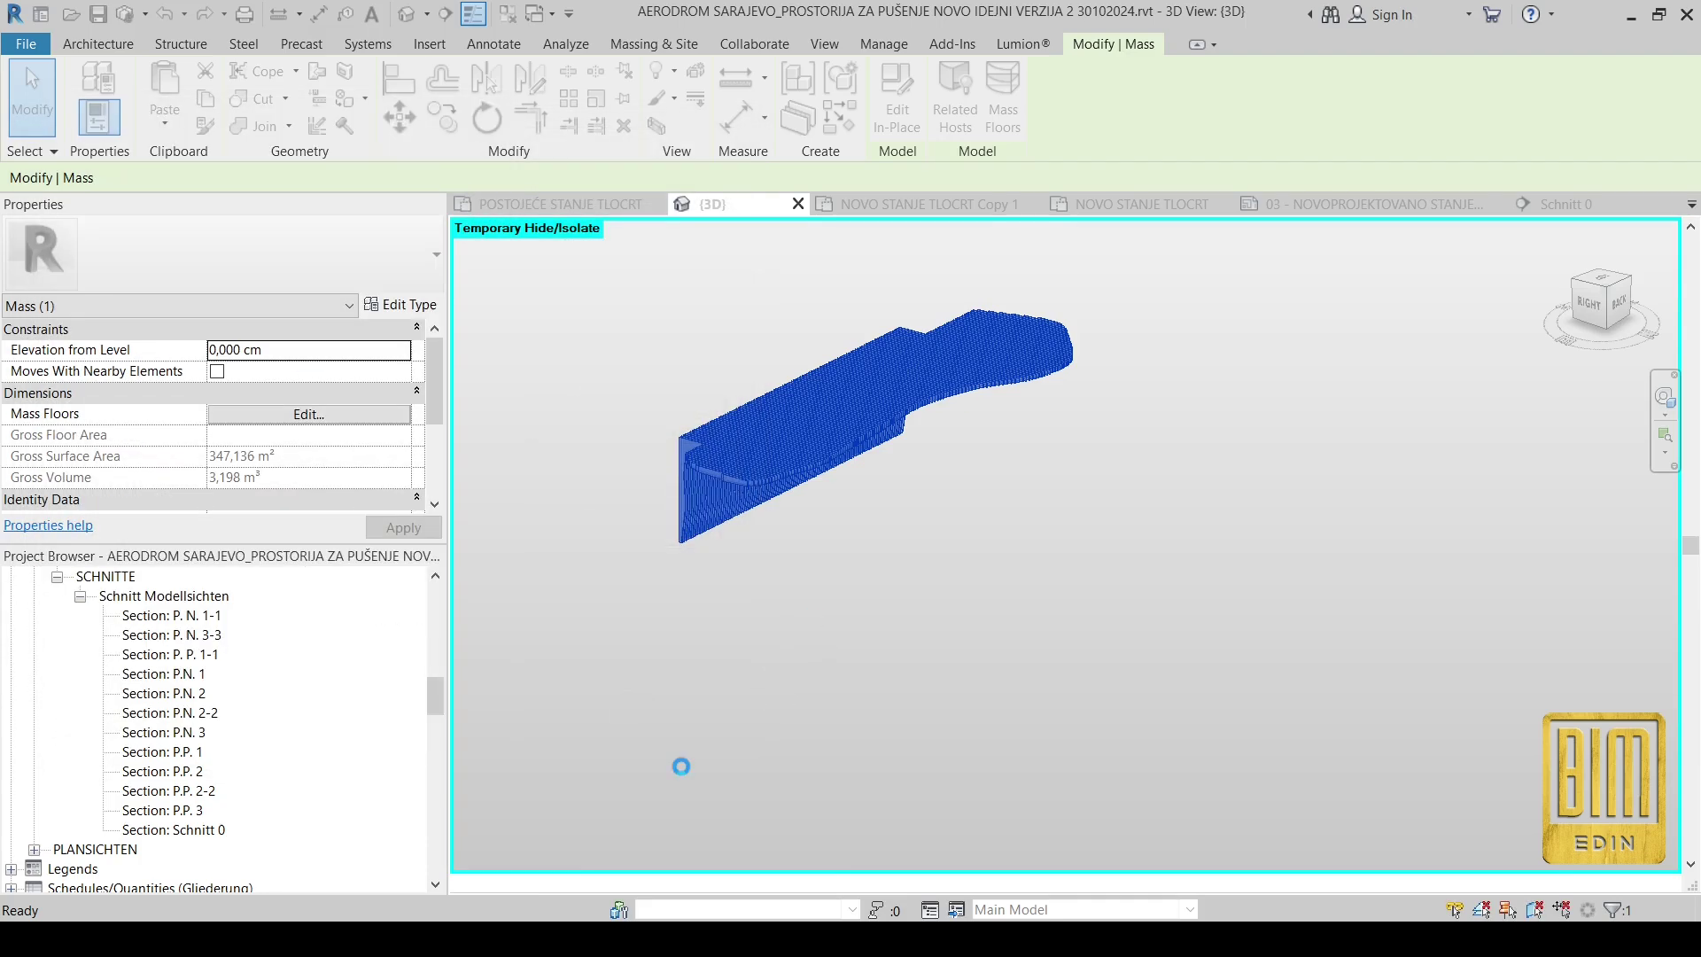
pyautogui.click(703, 746)
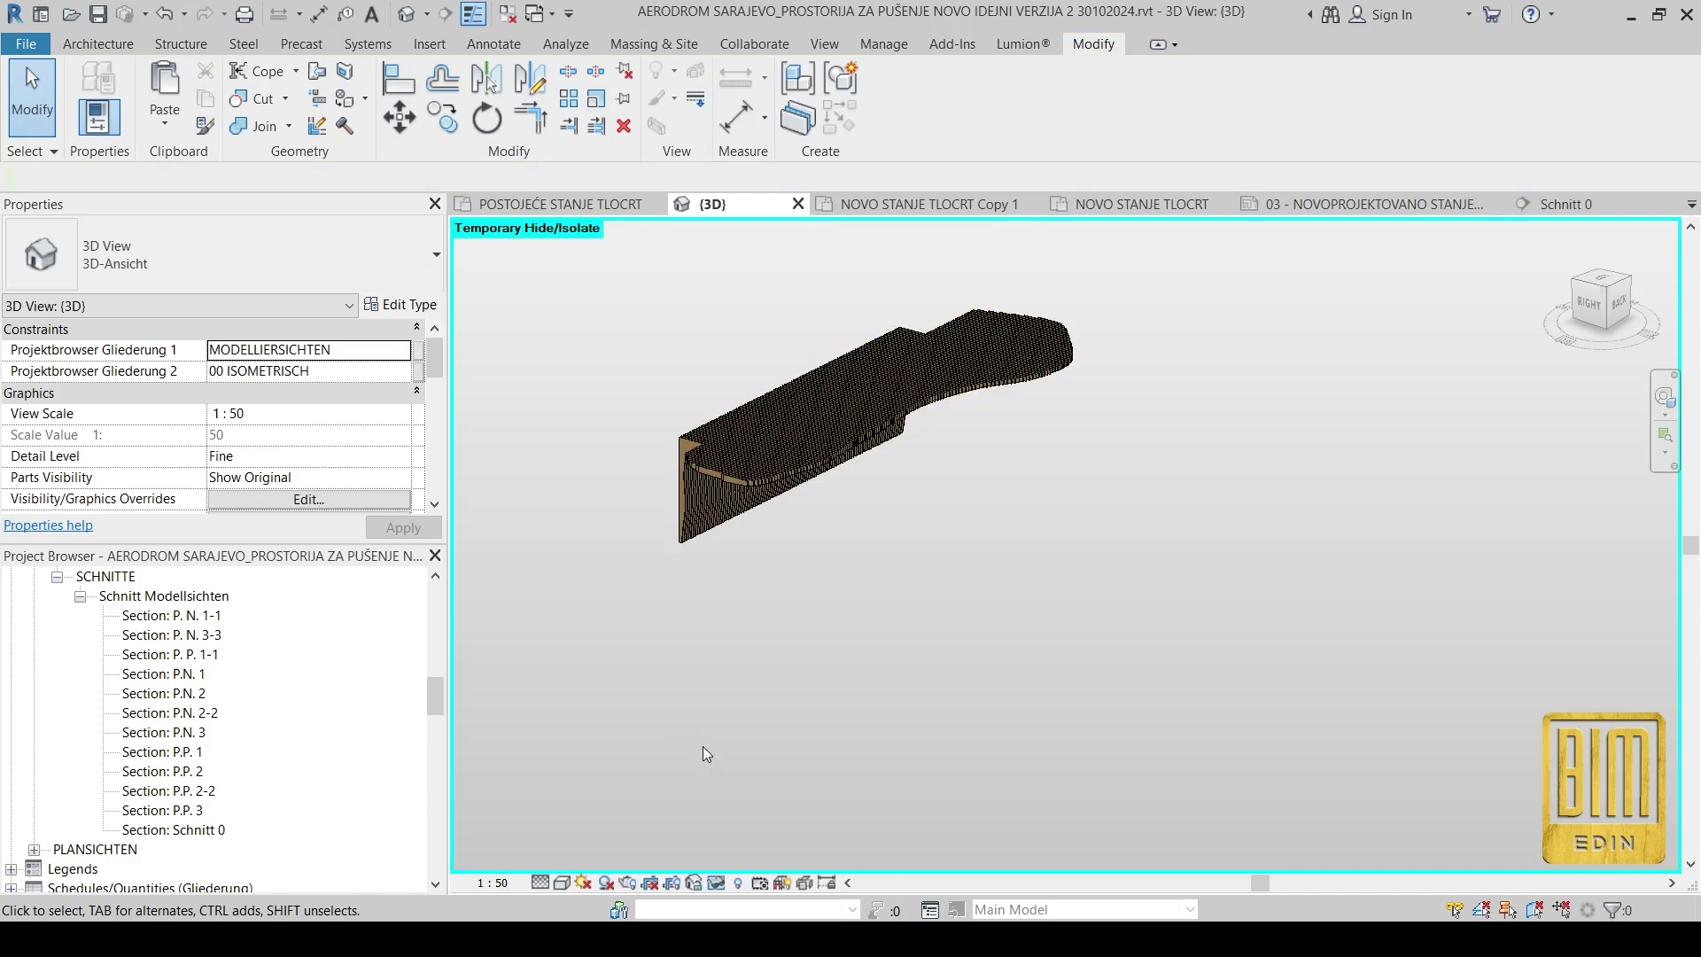
# Step: Reset Temporary Hide/Isolate to show the whole building around the wooden slat mass, orbiting to inspect it
pyautogui.keyDown('shift'); pyautogui.moveTo(866, 666); pyautogui.dragTo(870, 350, button='middle'); pyautogui.keyUp('shift')
pyautogui.scroll(3, 869, 350)
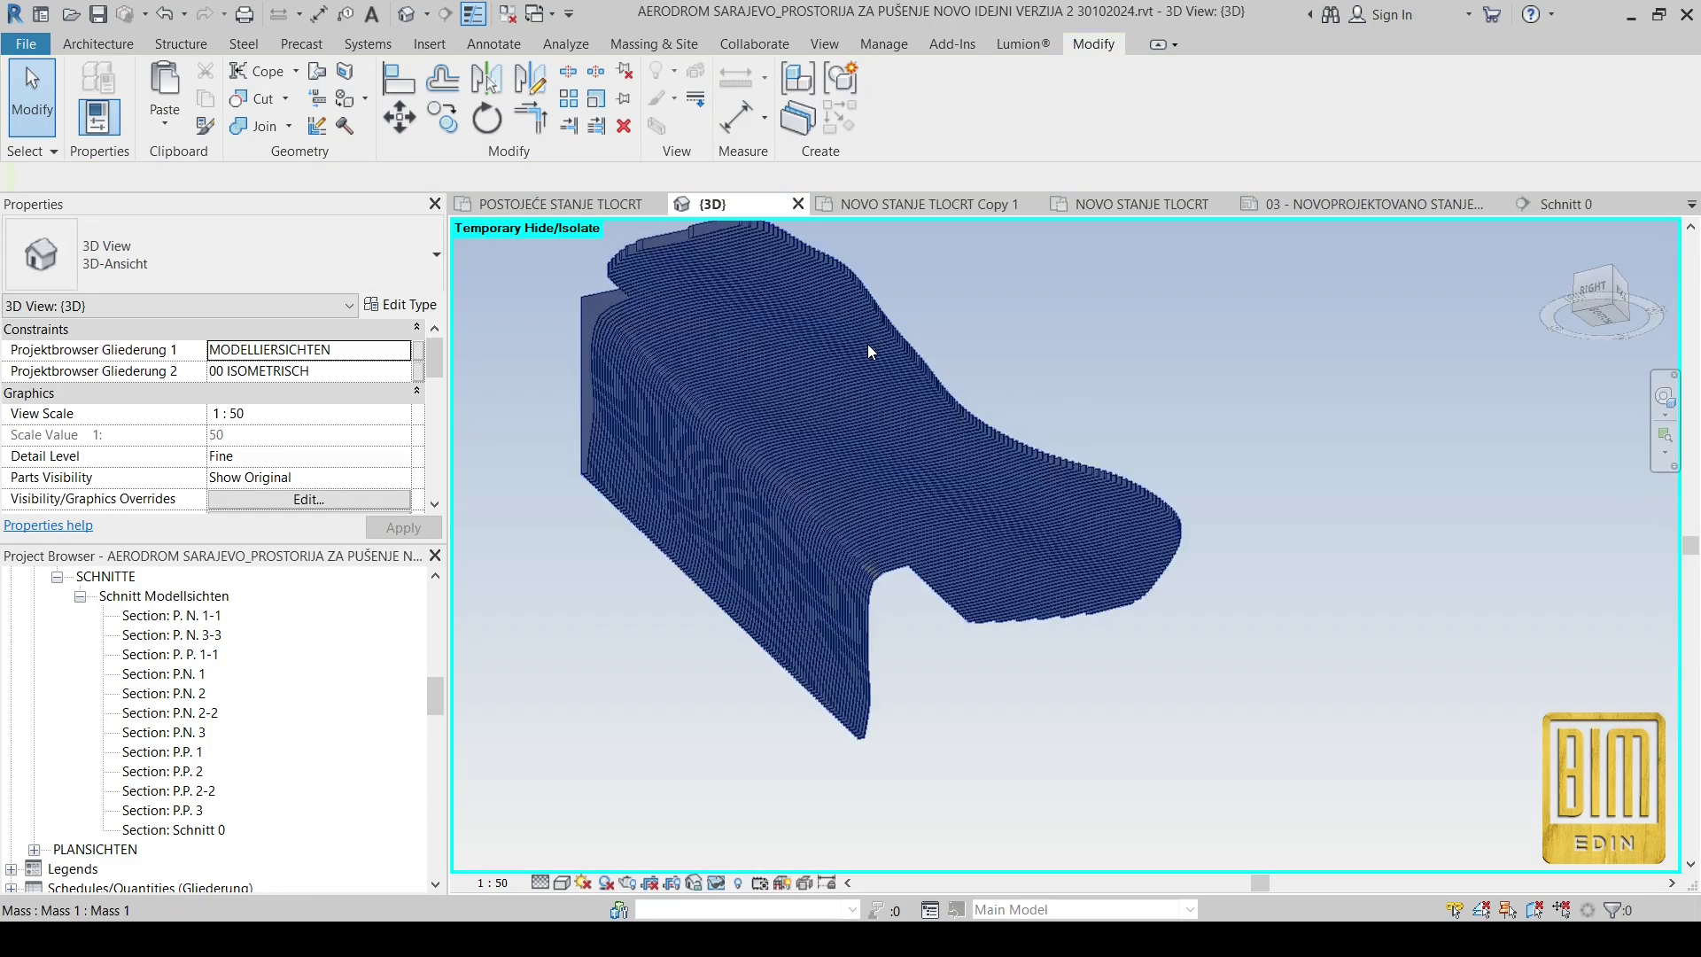
pyautogui.keyDown('shift'); pyautogui.moveTo(1003, 785); pyautogui.dragTo(1089, 744, button='middle'); pyautogui.keyUp('shift')
pyautogui.scroll(-3, 930, 805)
pyautogui.click(716, 883)
pyautogui.click(739, 857)
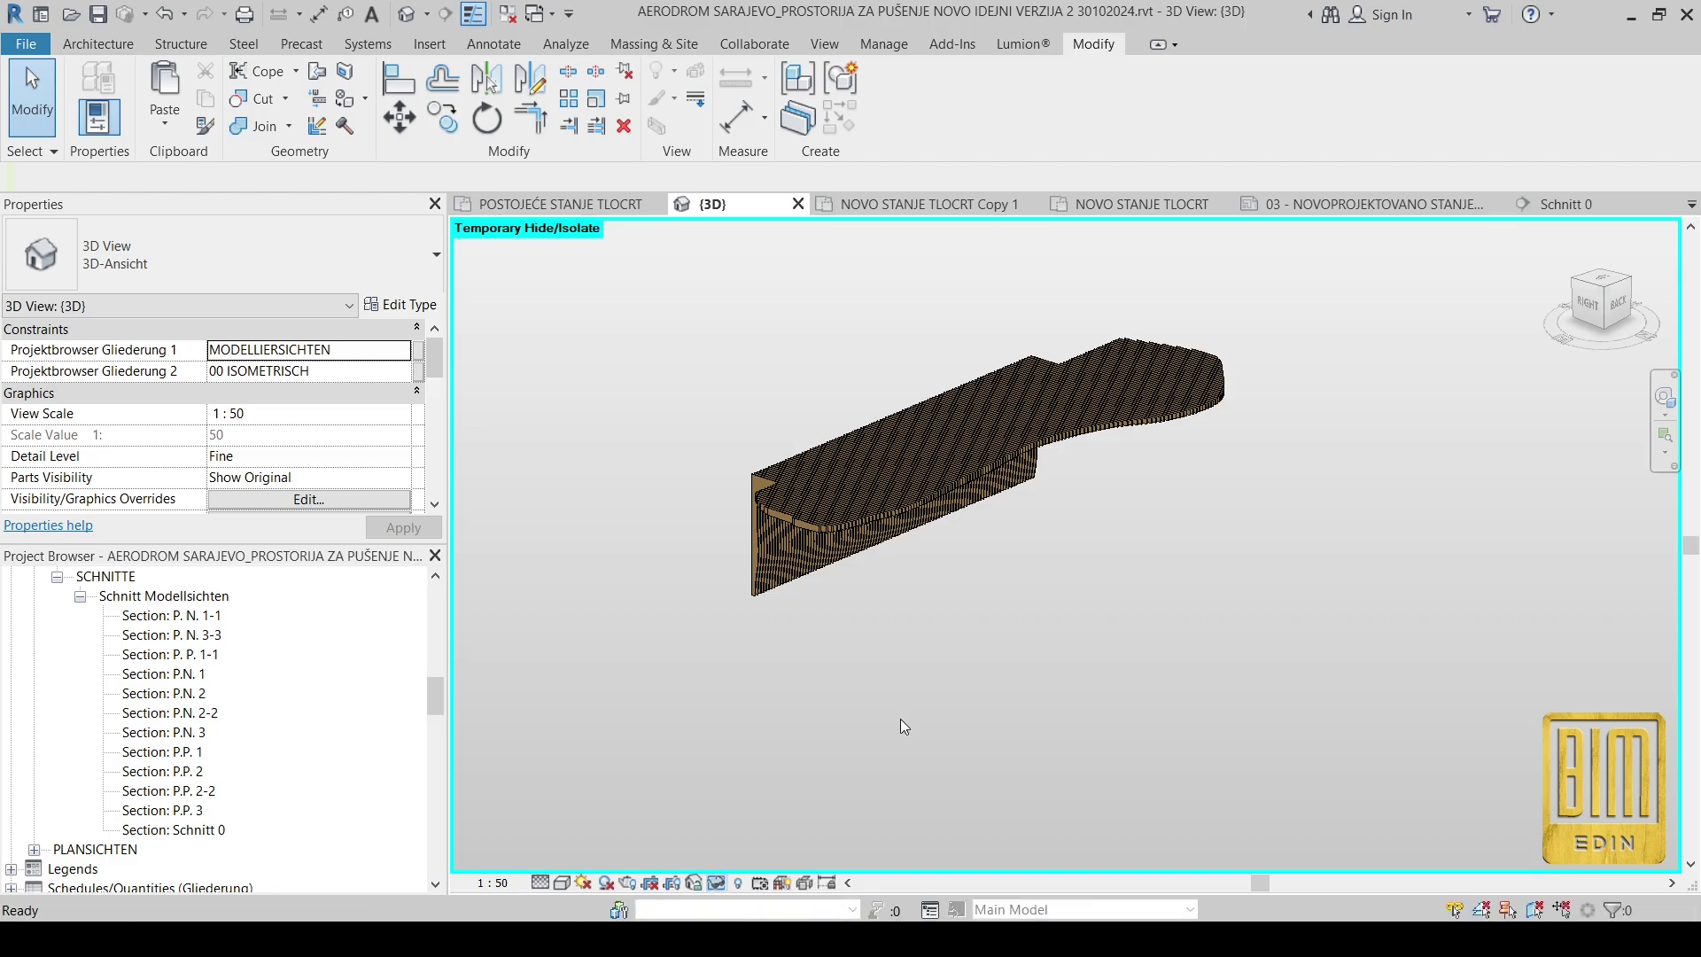
pyautogui.keyDown('shift'); pyautogui.moveTo(903, 726); pyautogui.dragTo(988, 475, button='middle'); pyautogui.keyUp('shift')
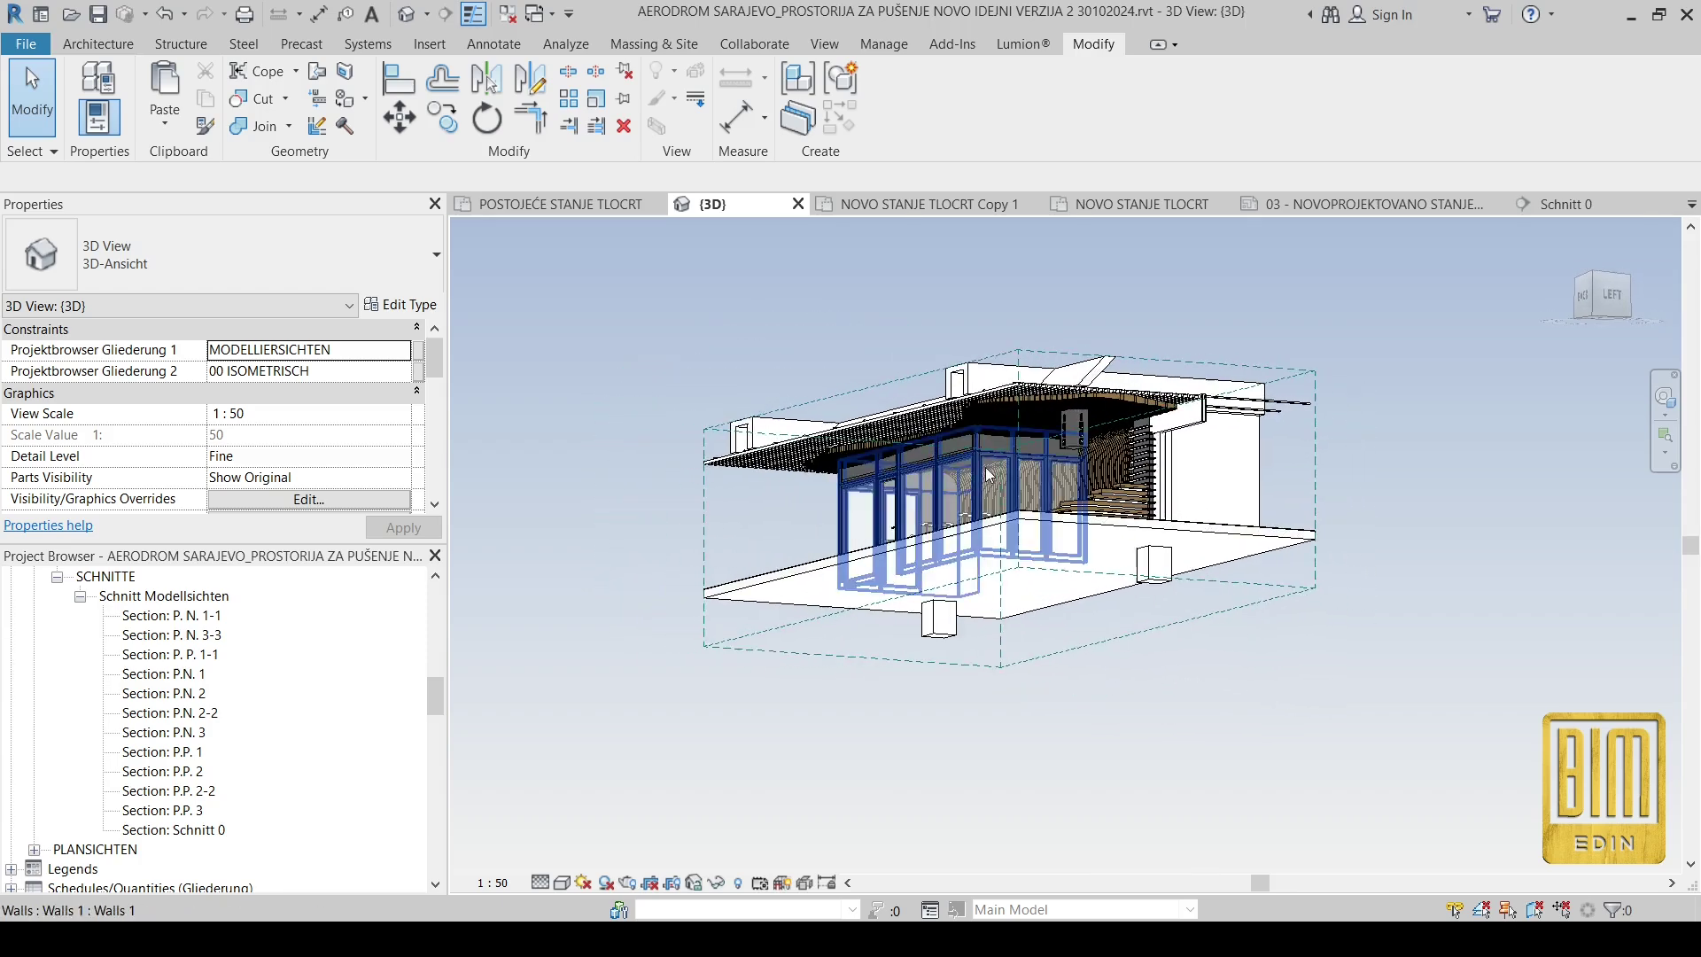
# Step: Isolate the wooden slat mass in the 3D view and orbit around its wavy ceiling-and-wall form
pyautogui.click(1038, 406)
pyautogui.click(716, 883)
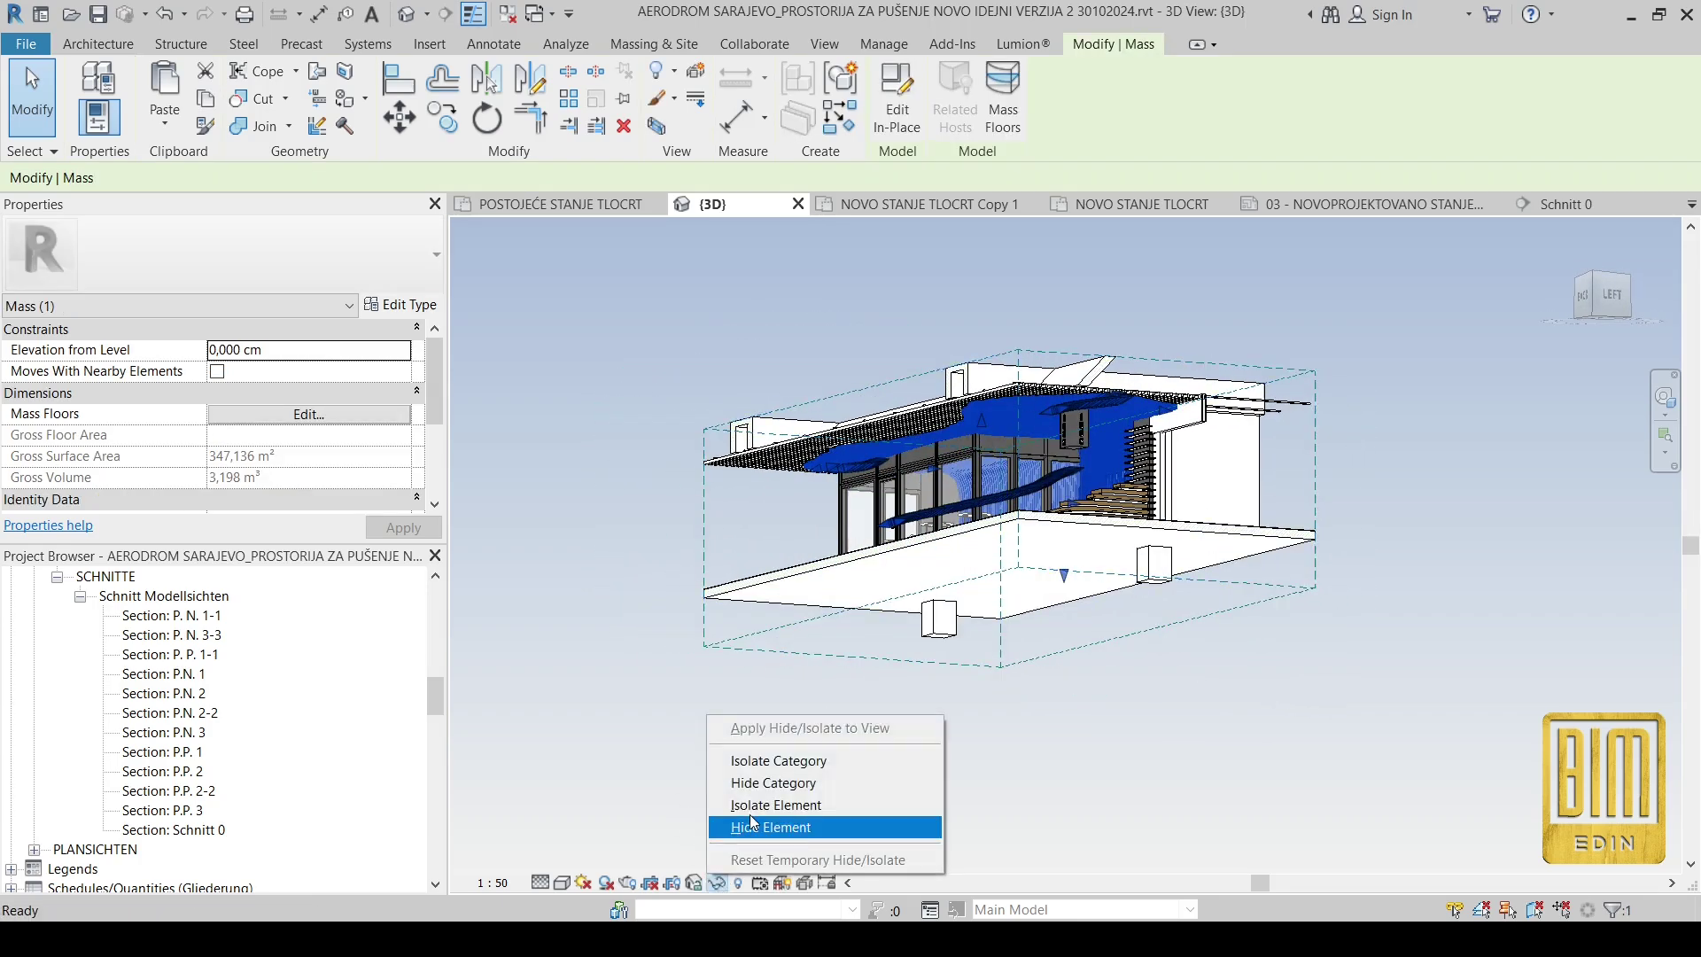
pyautogui.click(752, 826)
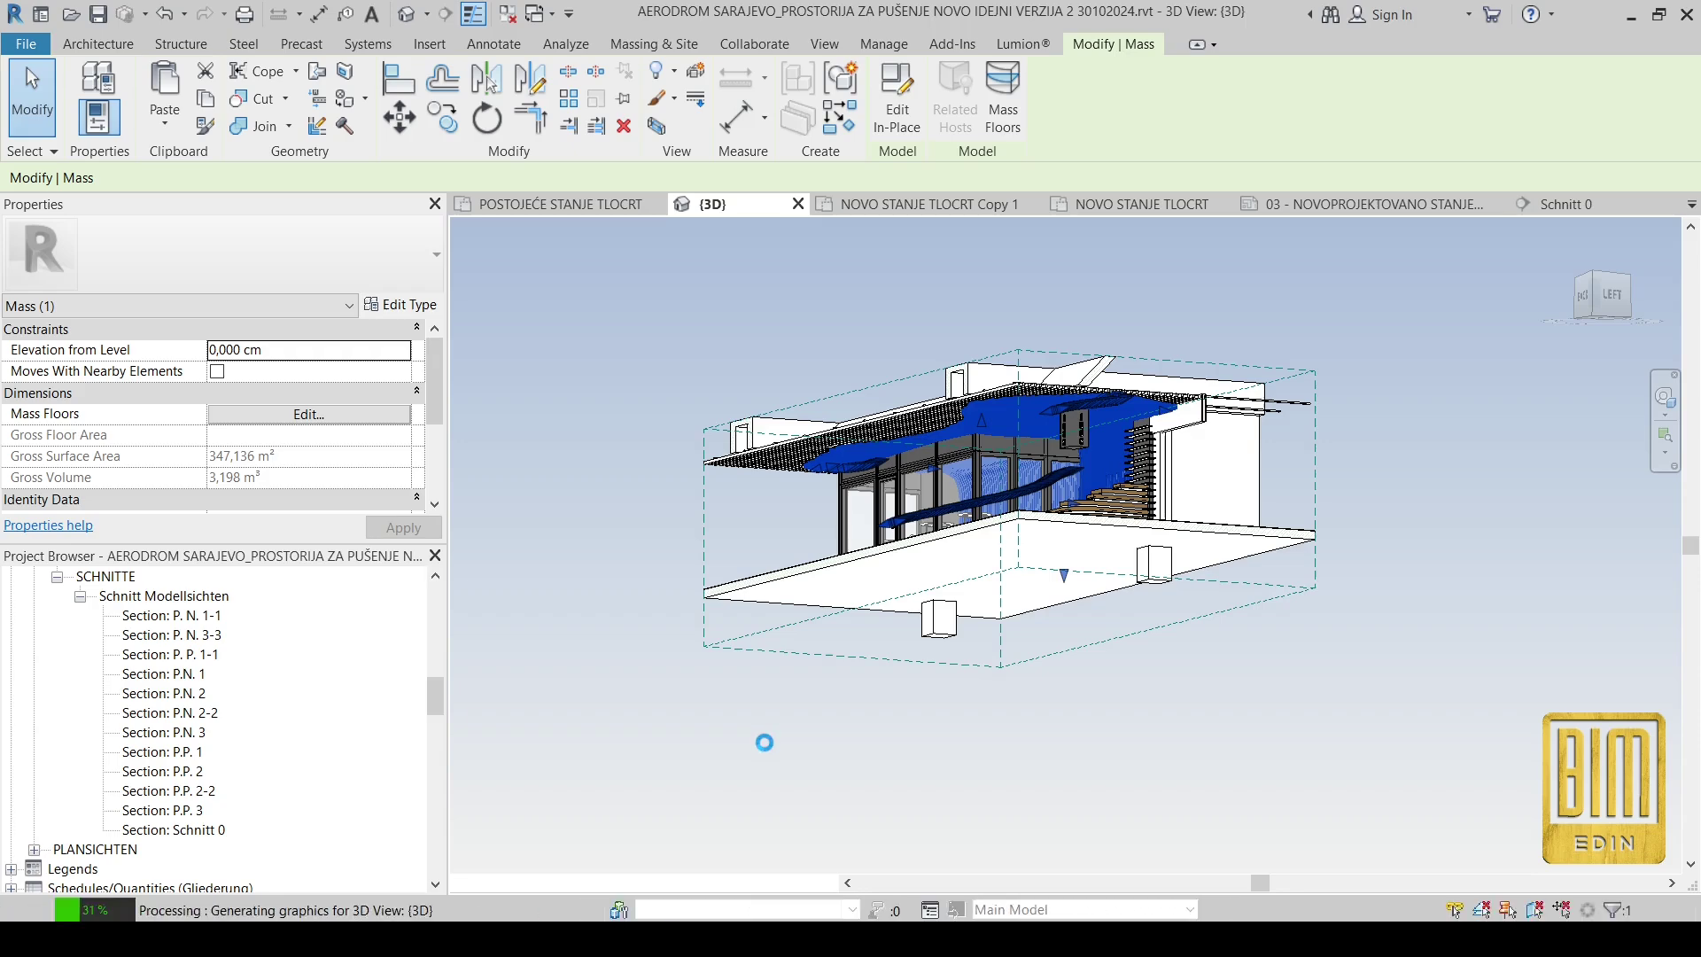
pyautogui.keyDown('shift'); pyautogui.moveTo(741, 753); pyautogui.dragTo(942, 752, button='middle'); pyautogui.keyUp('shift')
pyautogui.click(898, 698)
pyautogui.scroll(5, 947, 726)
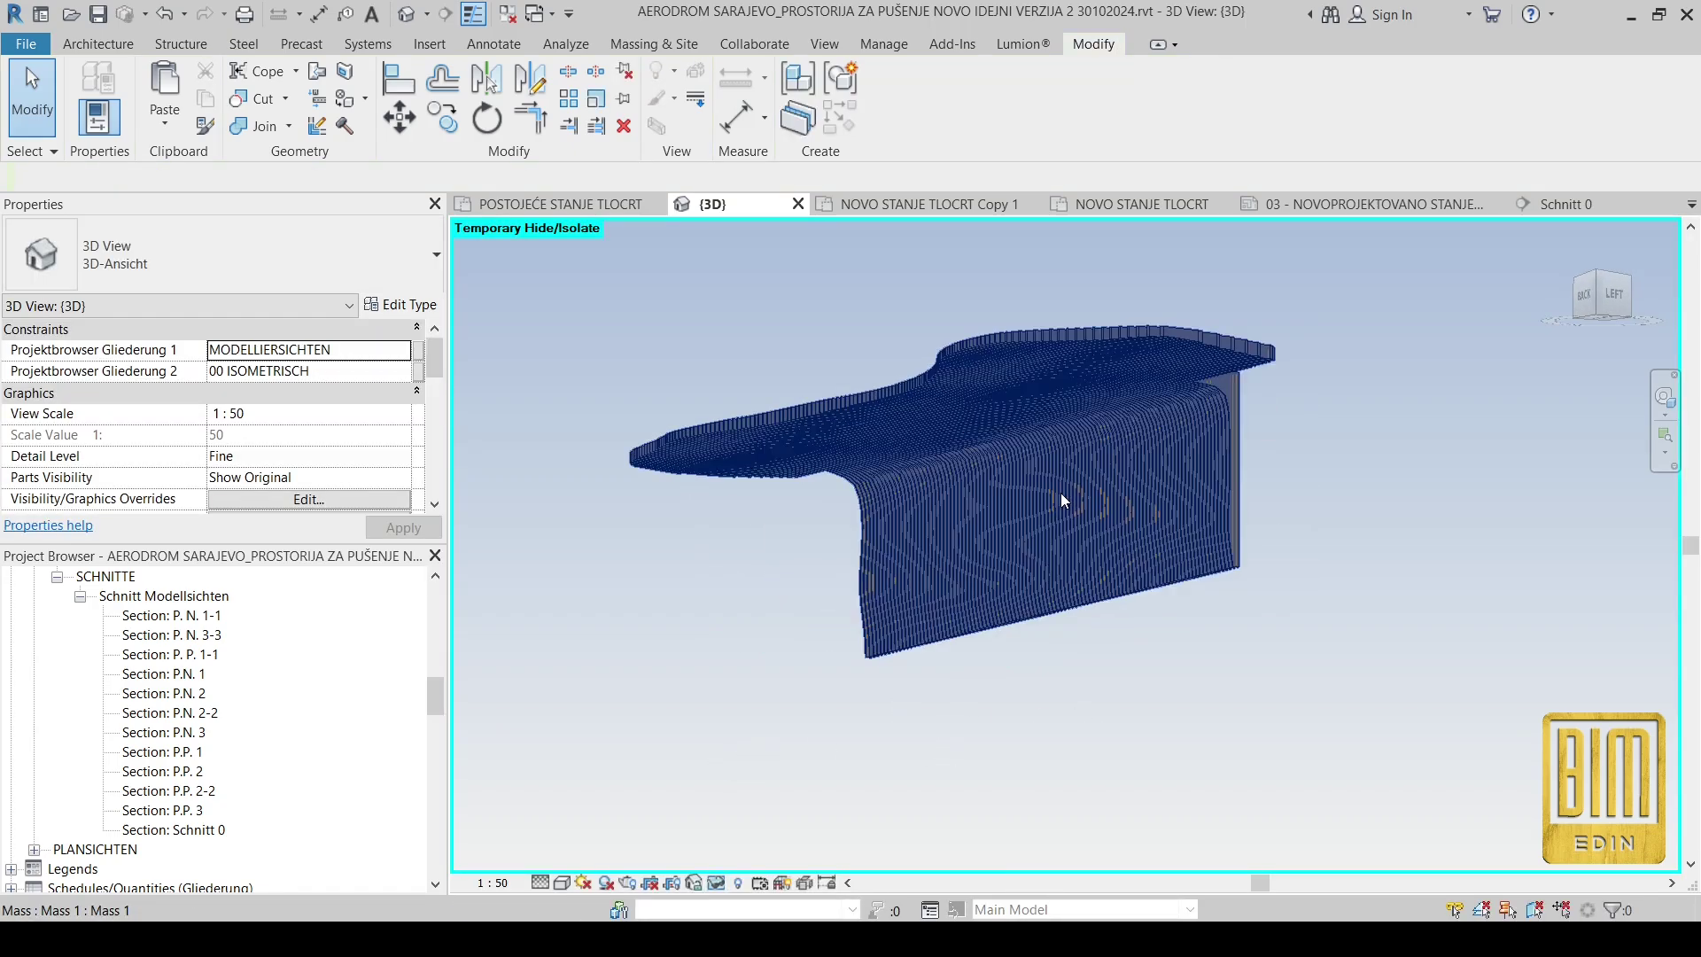
pyautogui.scroll(-4, 886, 620)
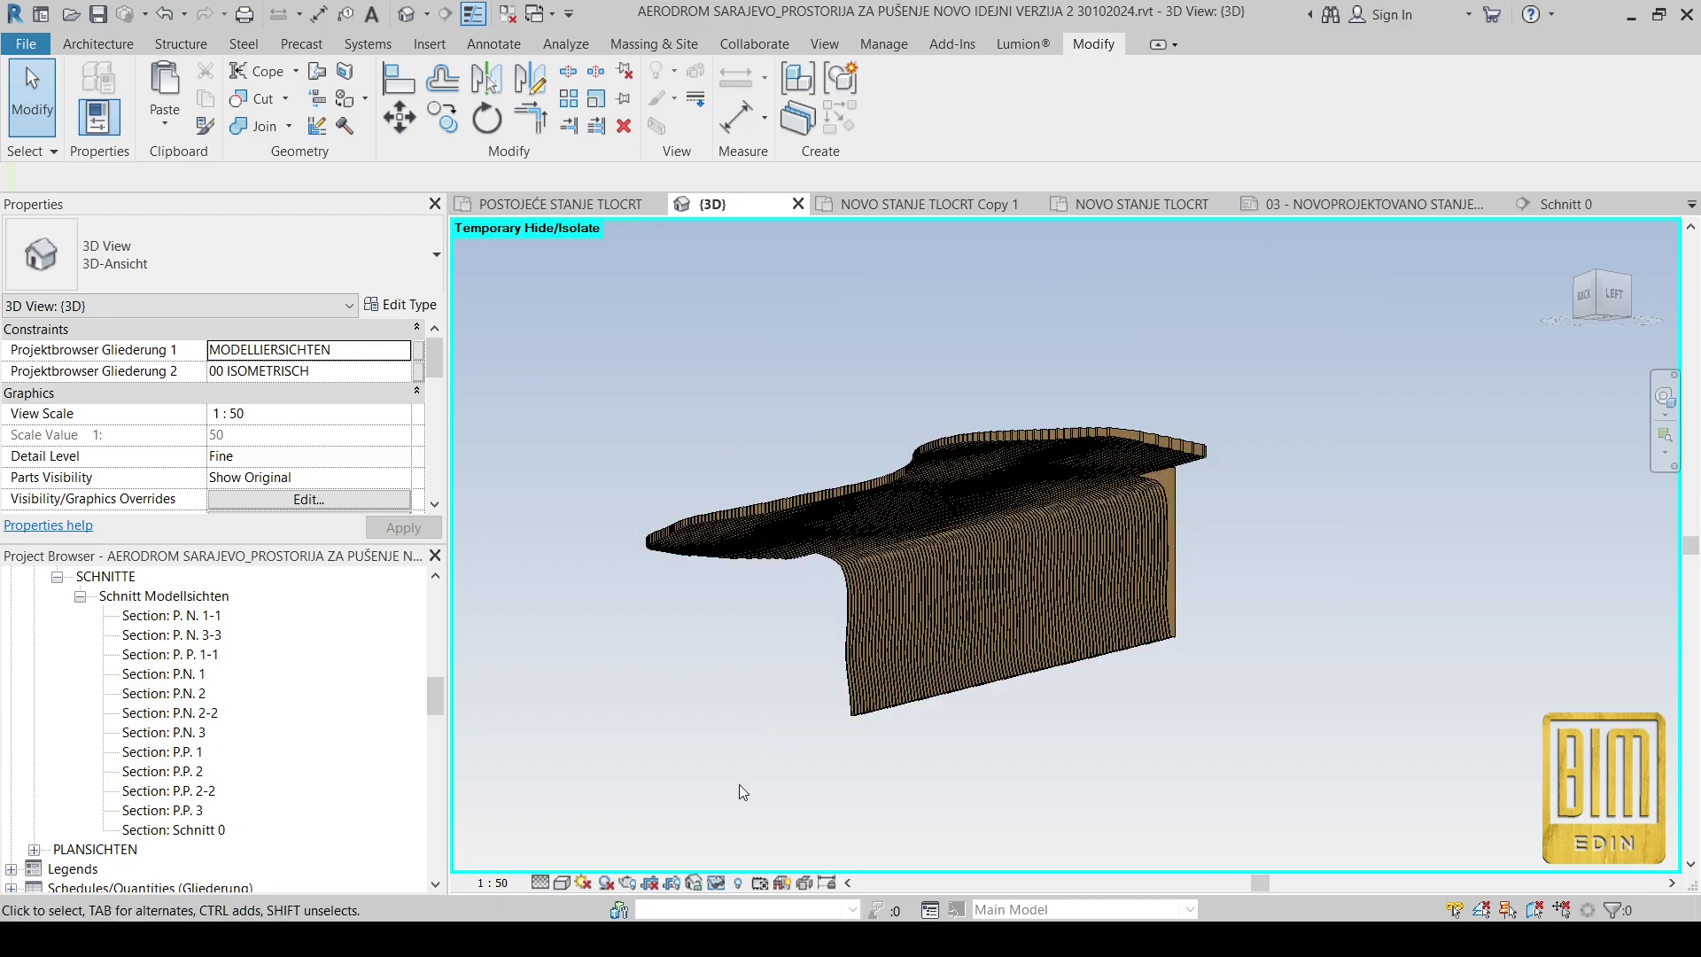
pyautogui.keyDown('shift'); pyautogui.moveTo(744, 789); pyautogui.dragTo(1049, 791, button='middle'); pyautogui.keyUp('shift')
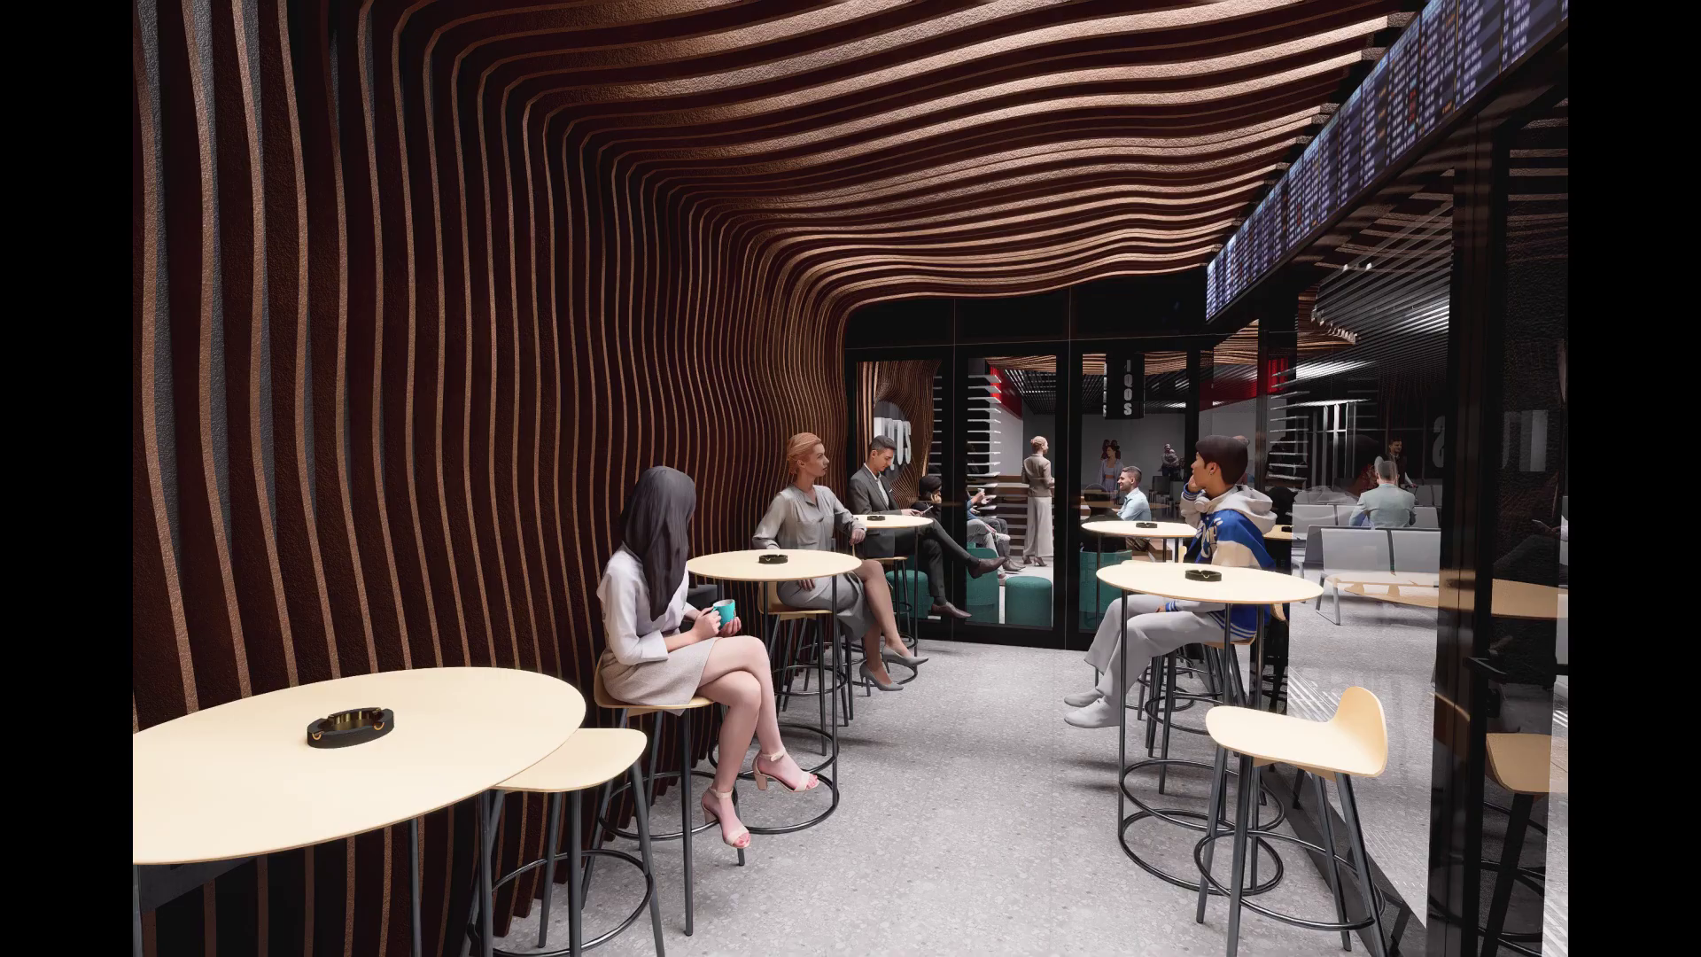